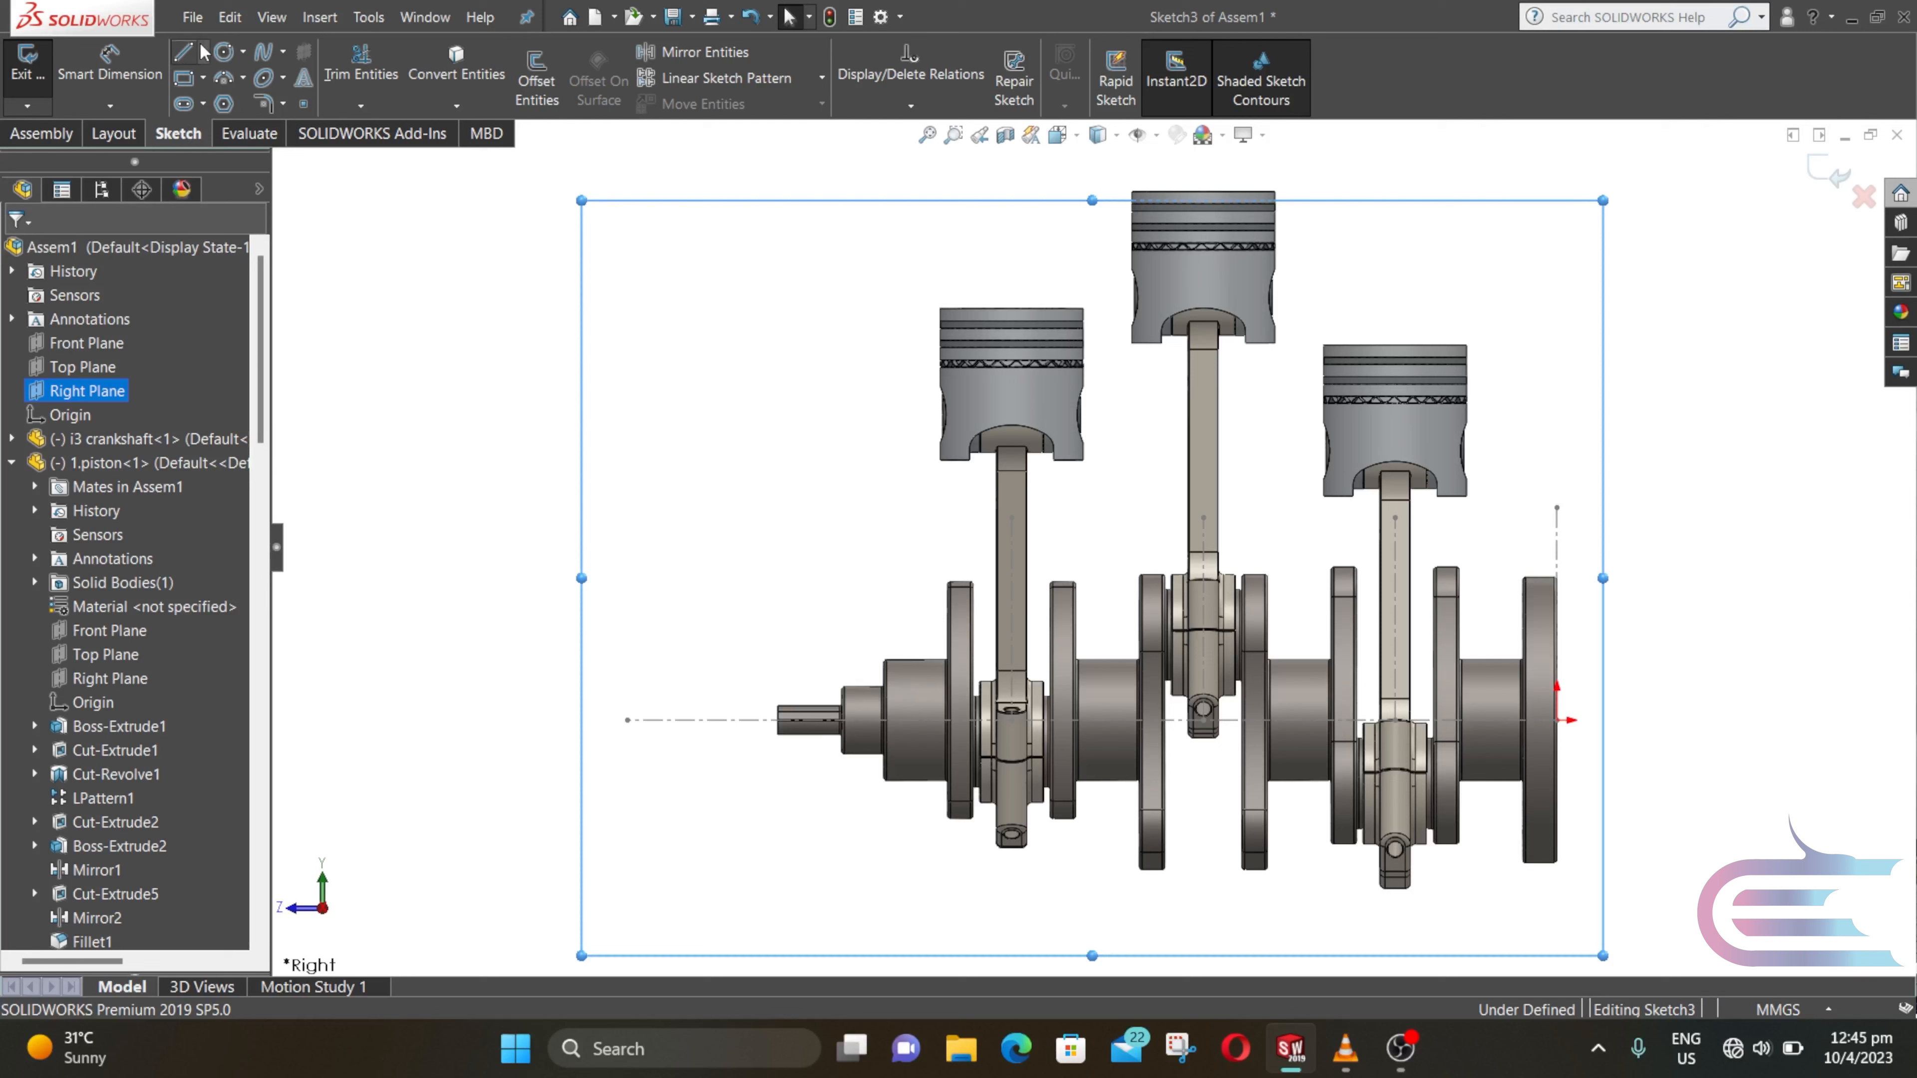
Step: Sketch a horizontal centerline about 468 mm long across the pistons, starting vertically in line with the sketch origin
click(202, 51)
click(234, 90)
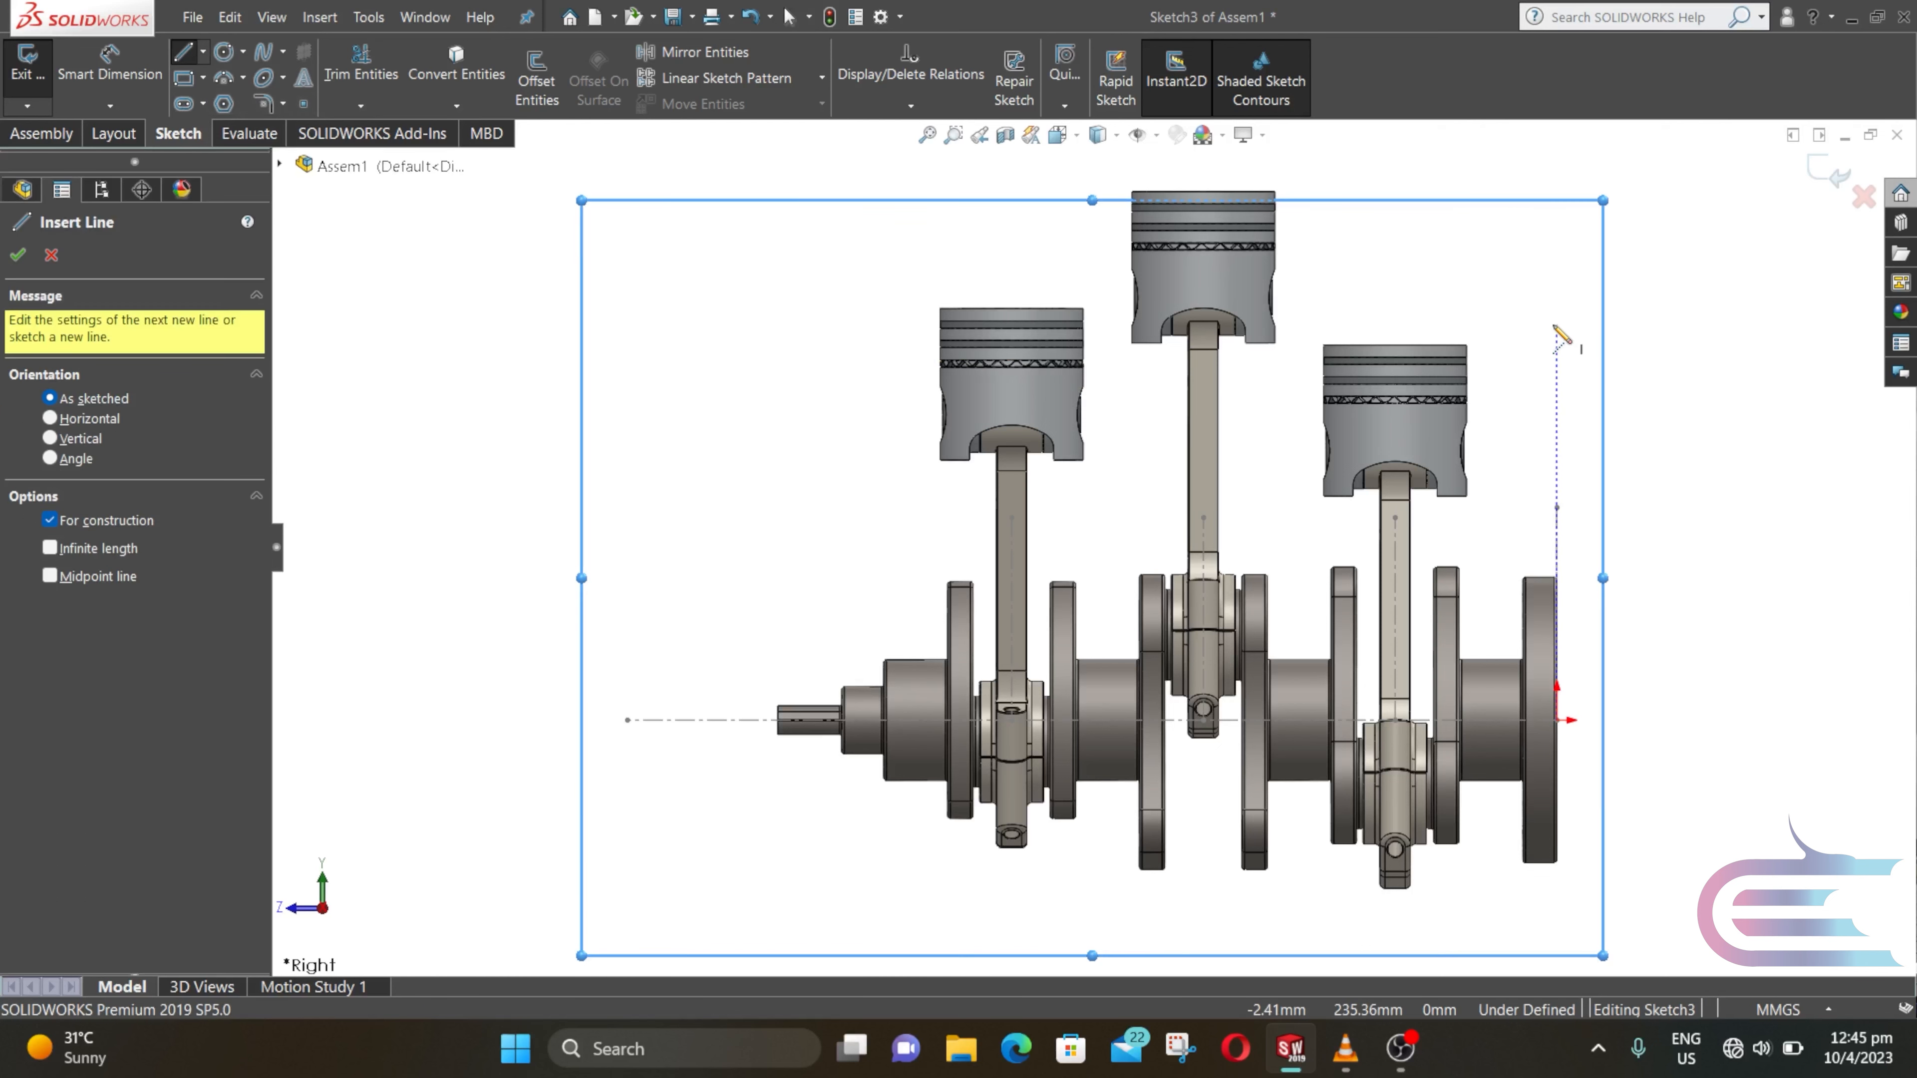
click(1556, 324)
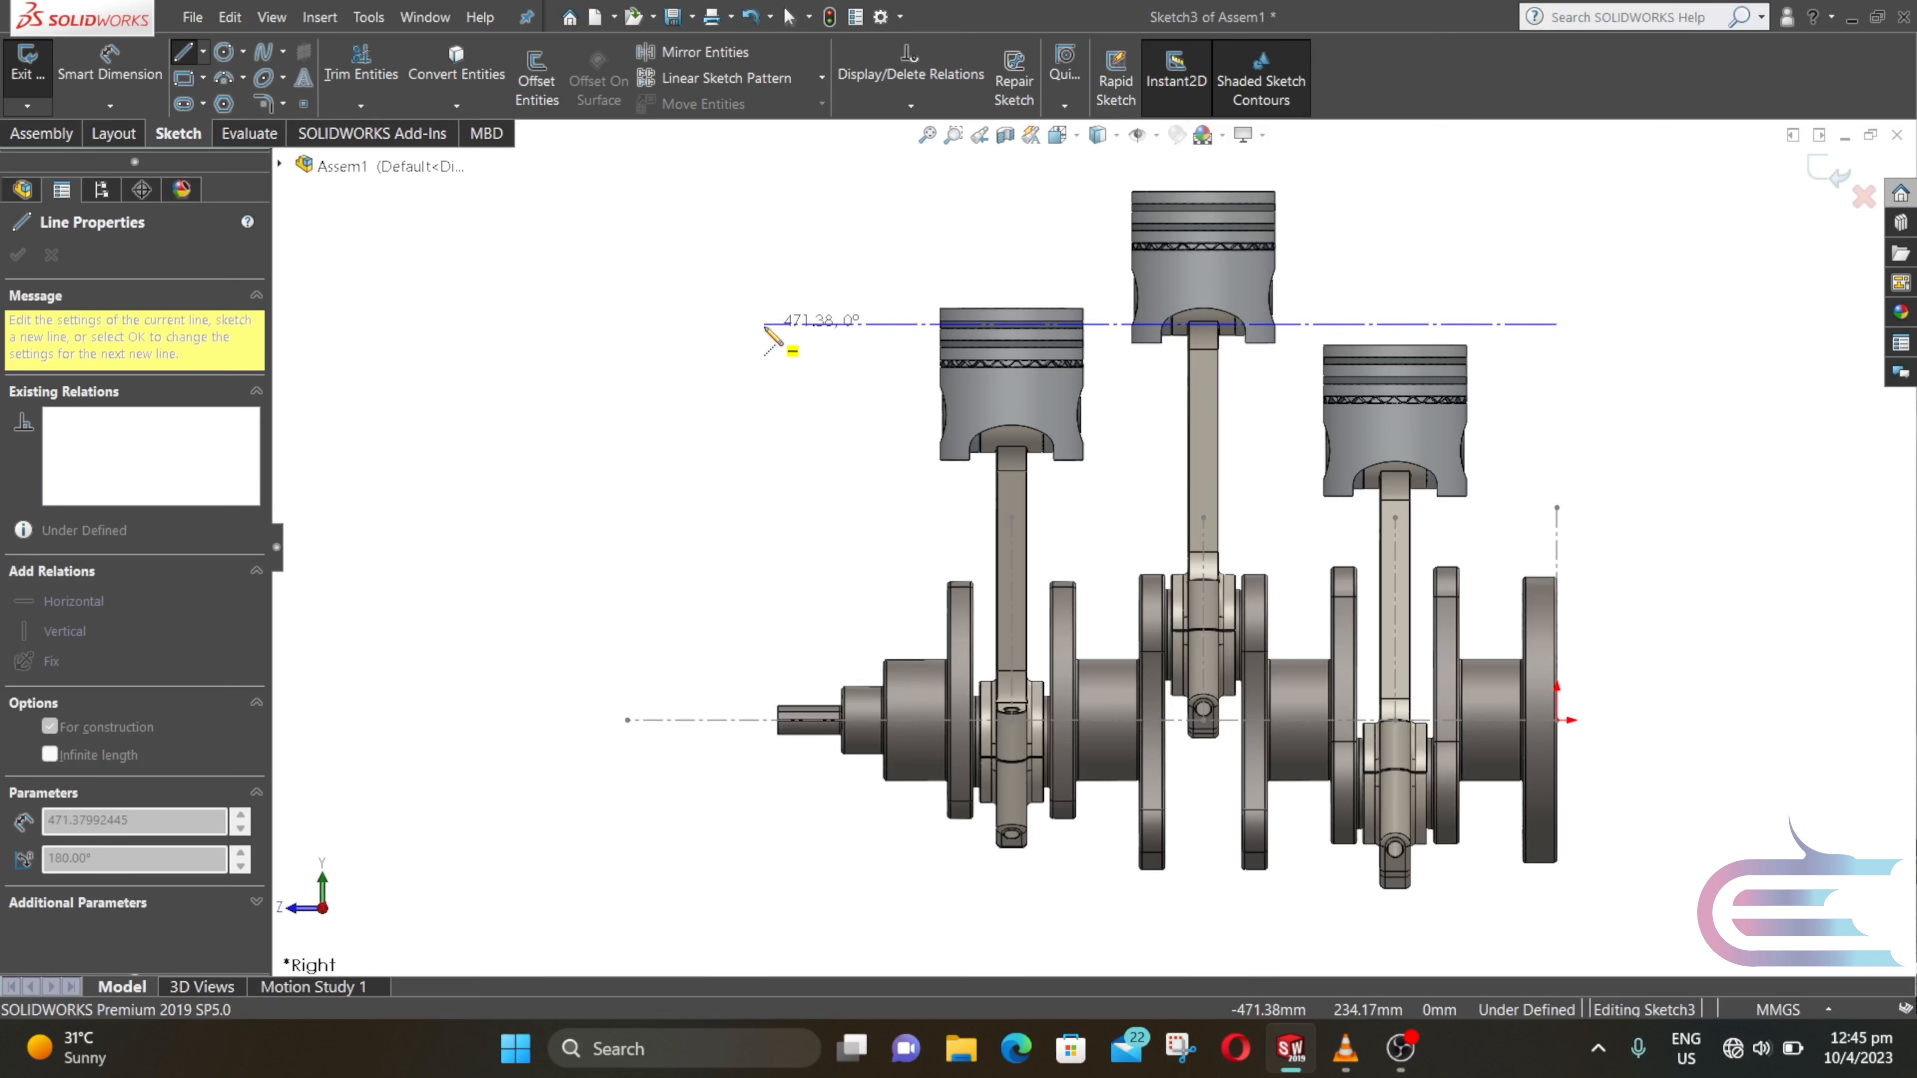
double_click(770, 326)
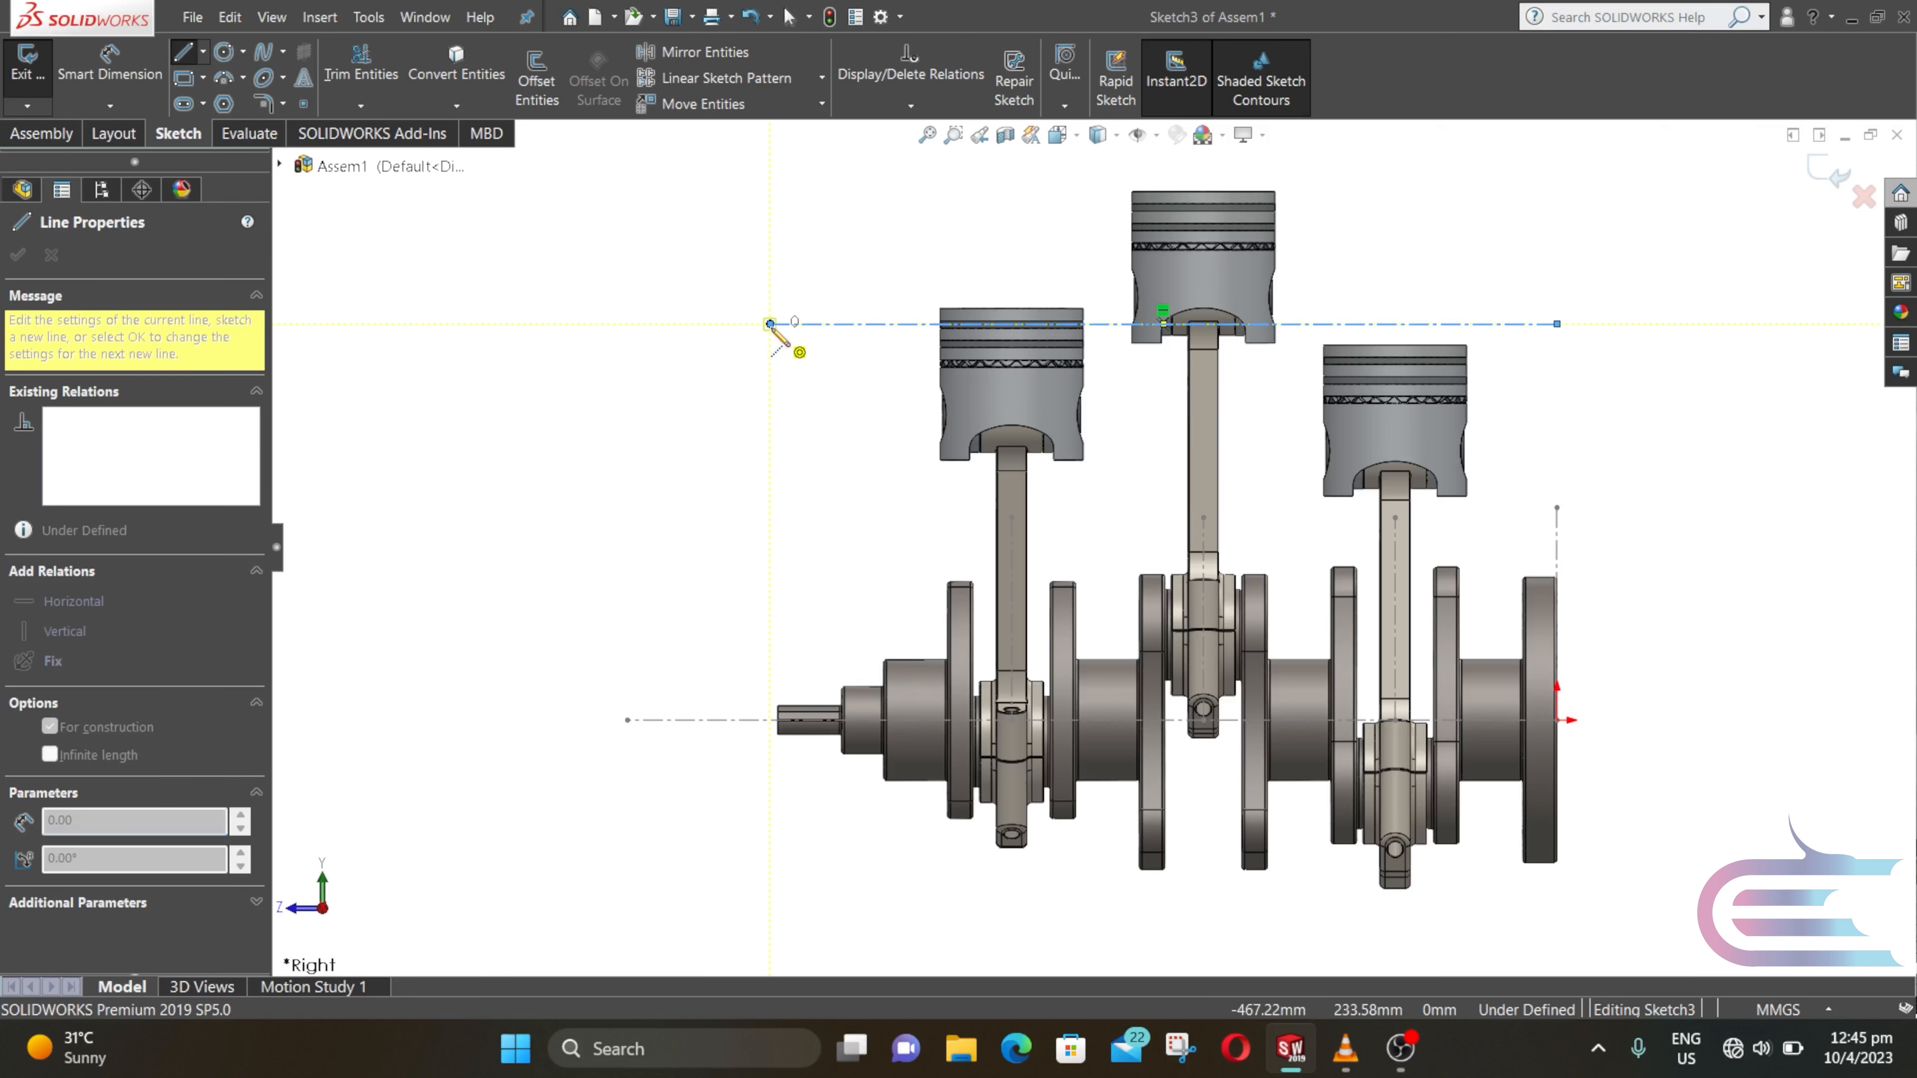
key(Escape)
Step: Dimension the new centerline 253.817806 mm above the crankshaft axis line and exit the sketch
click(110, 62)
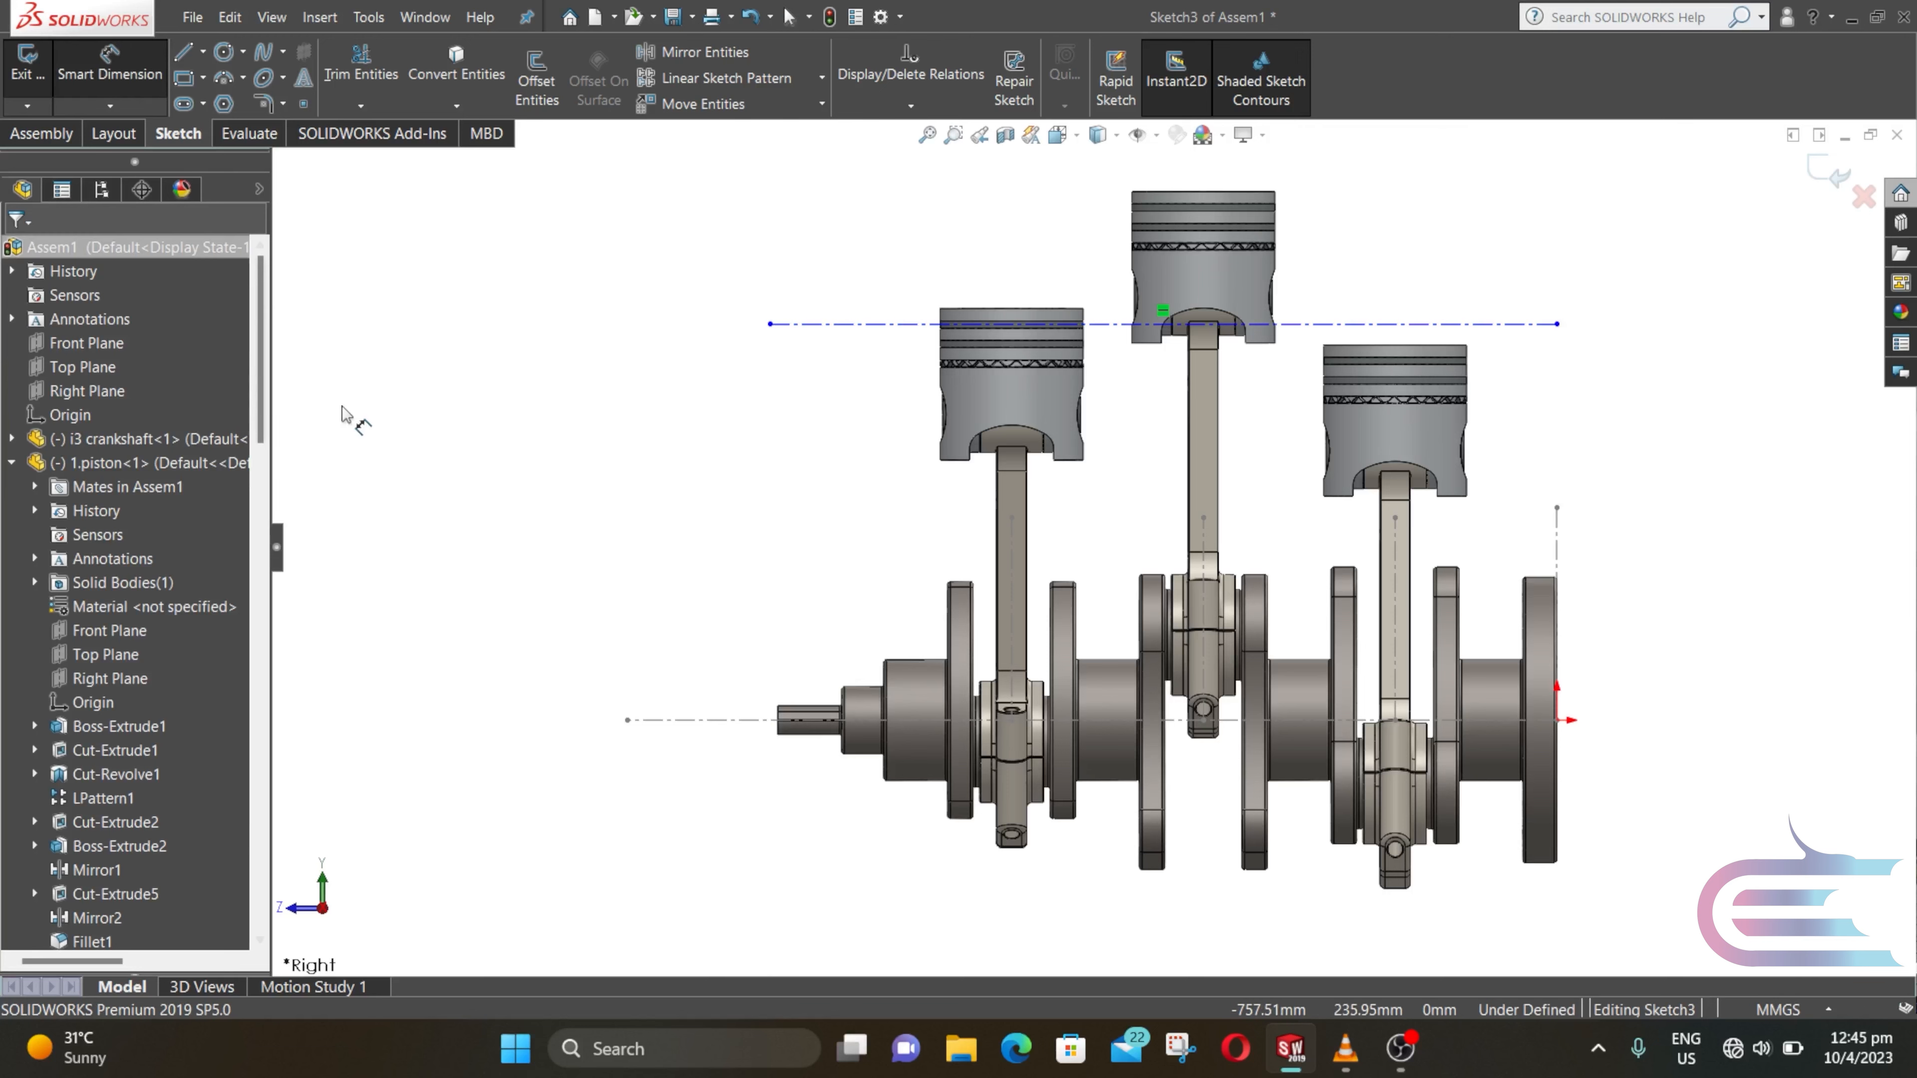
click(683, 720)
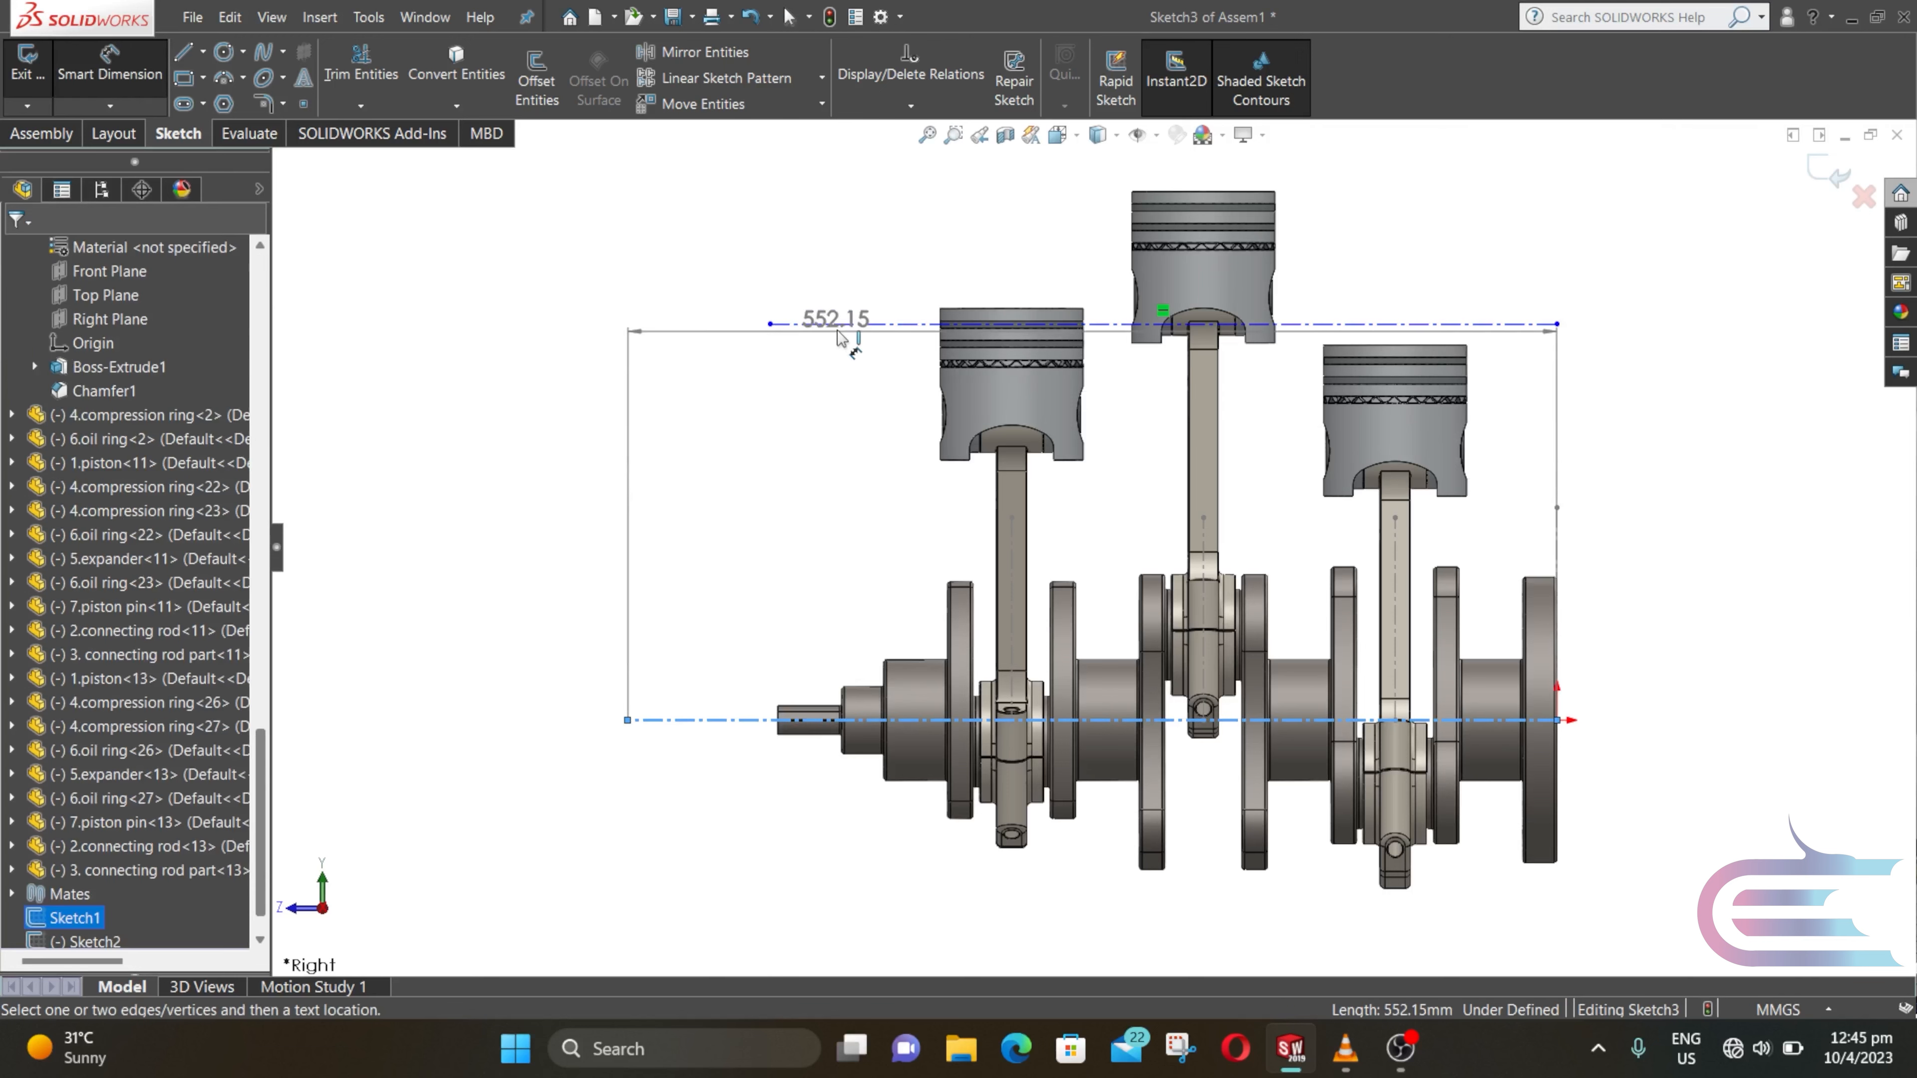
click(843, 326)
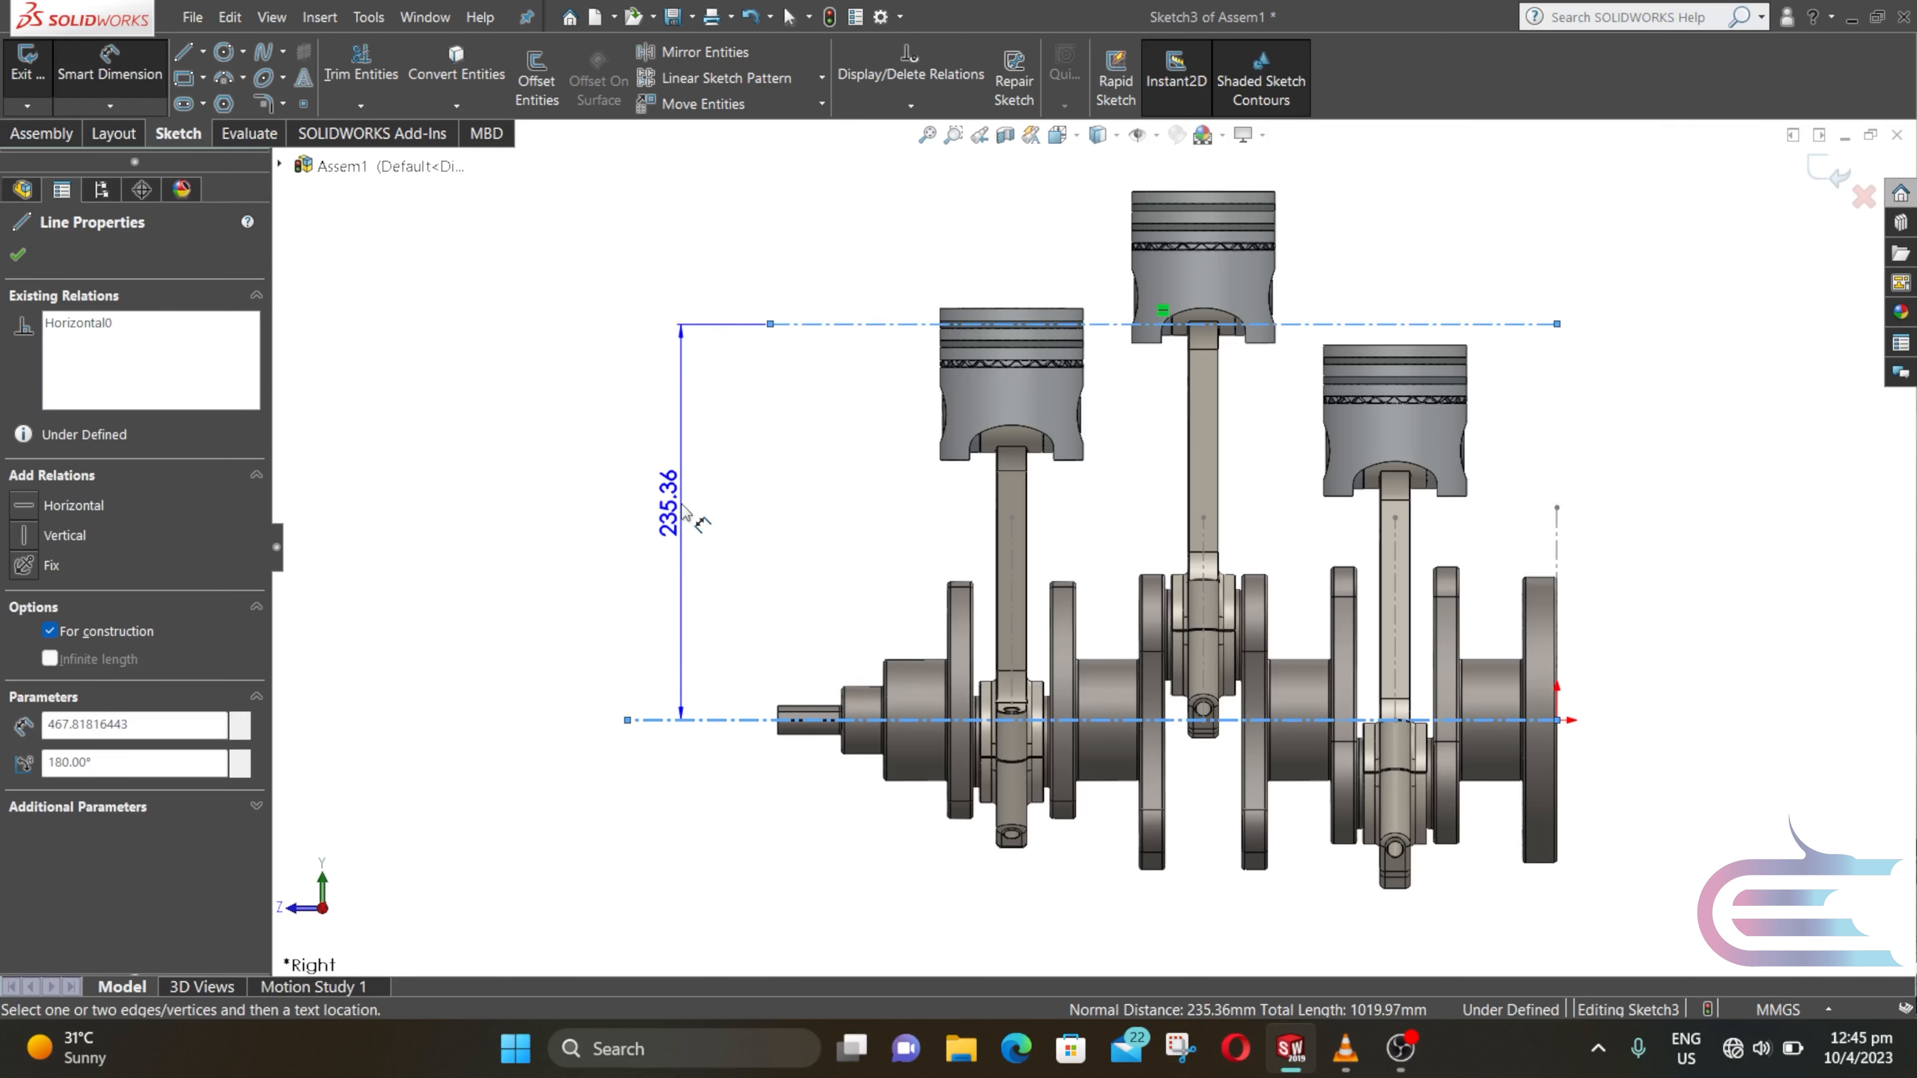
click(683, 511)
text(2)
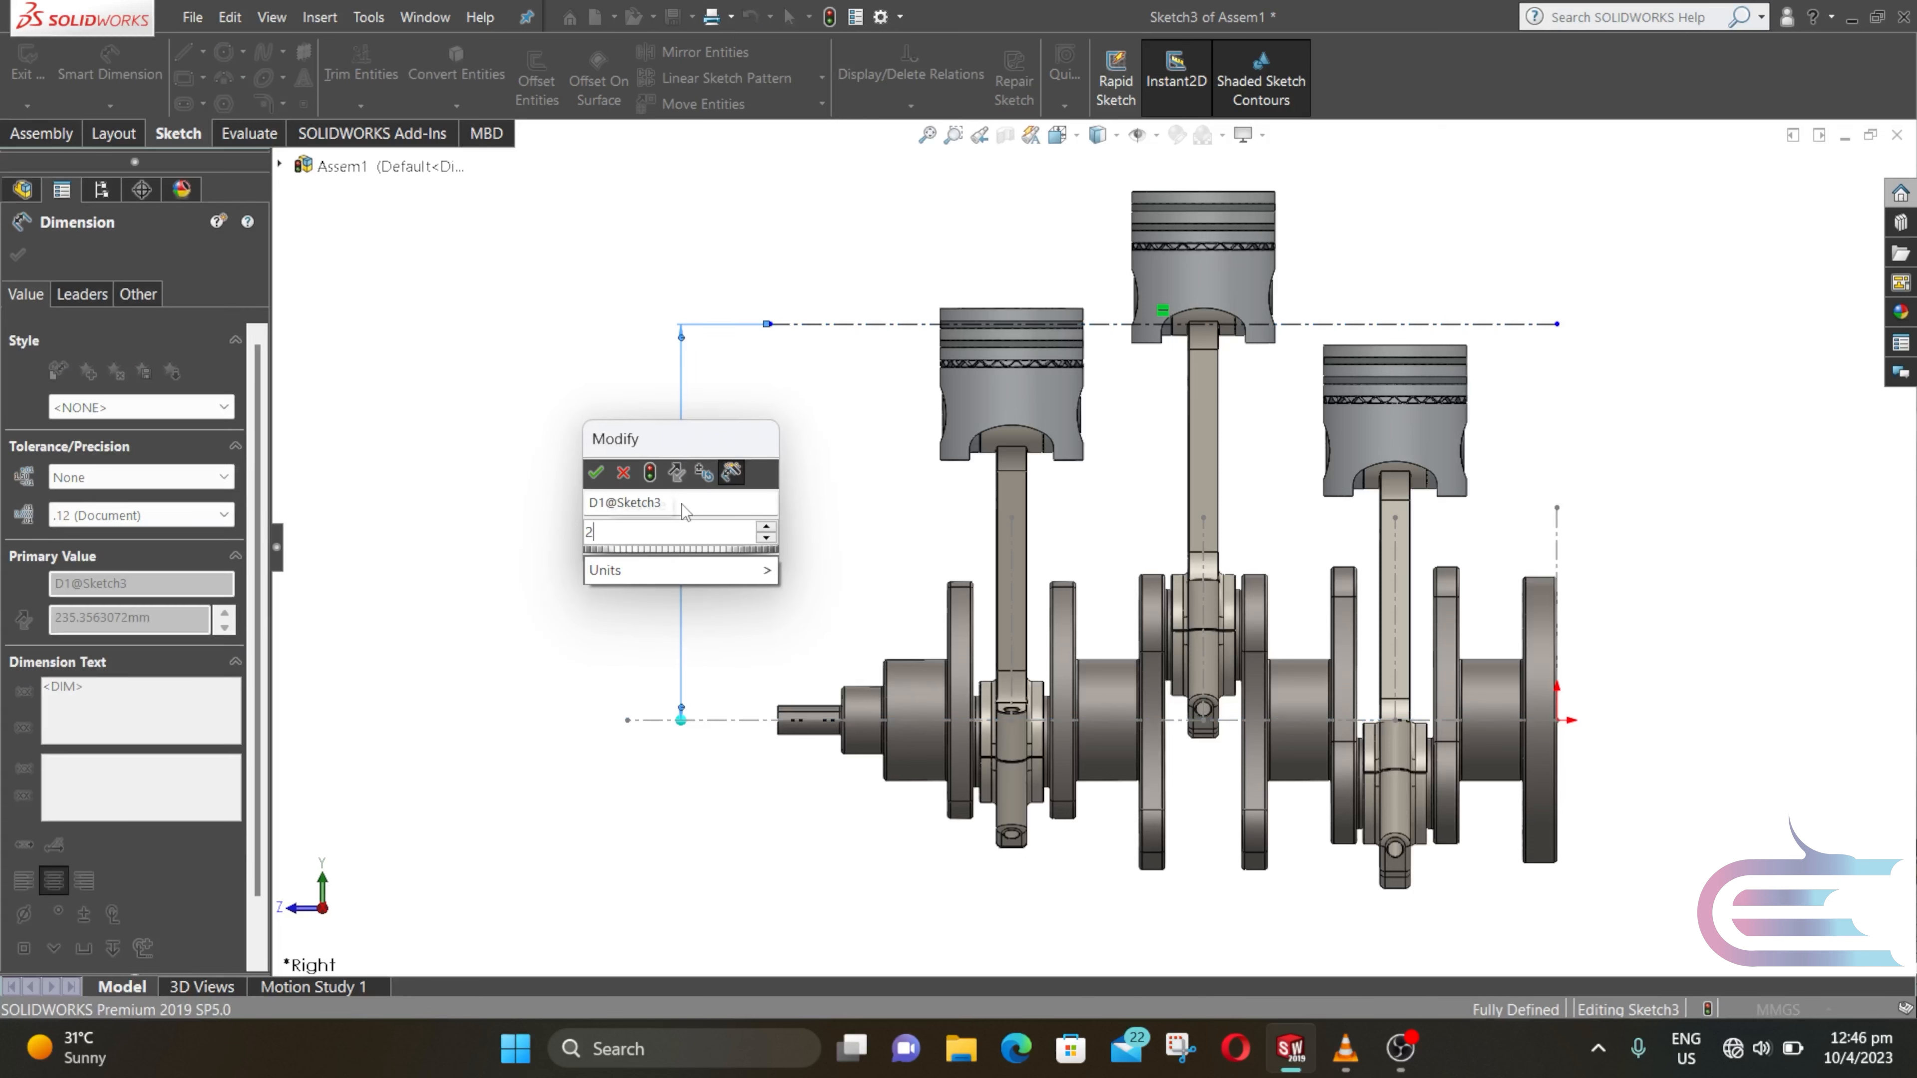
text(53)
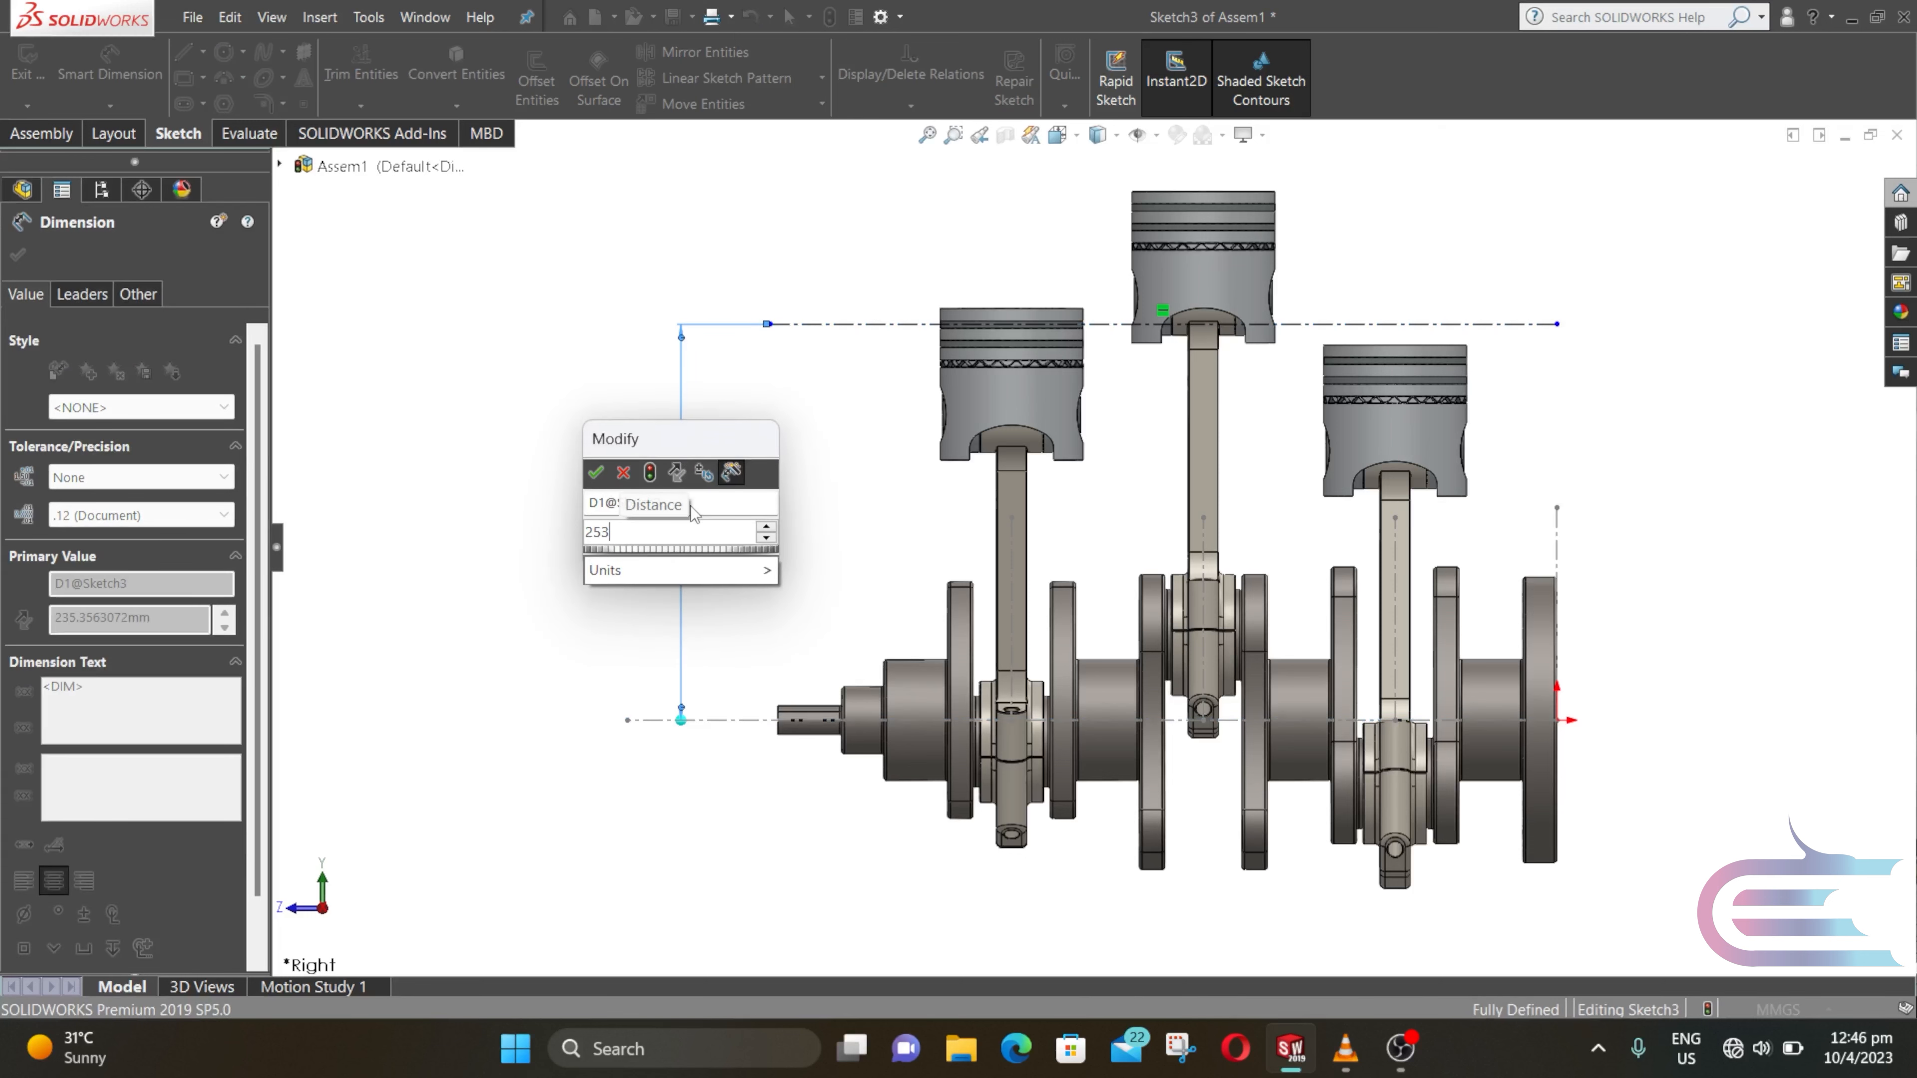
text(.817806)
key(Return)
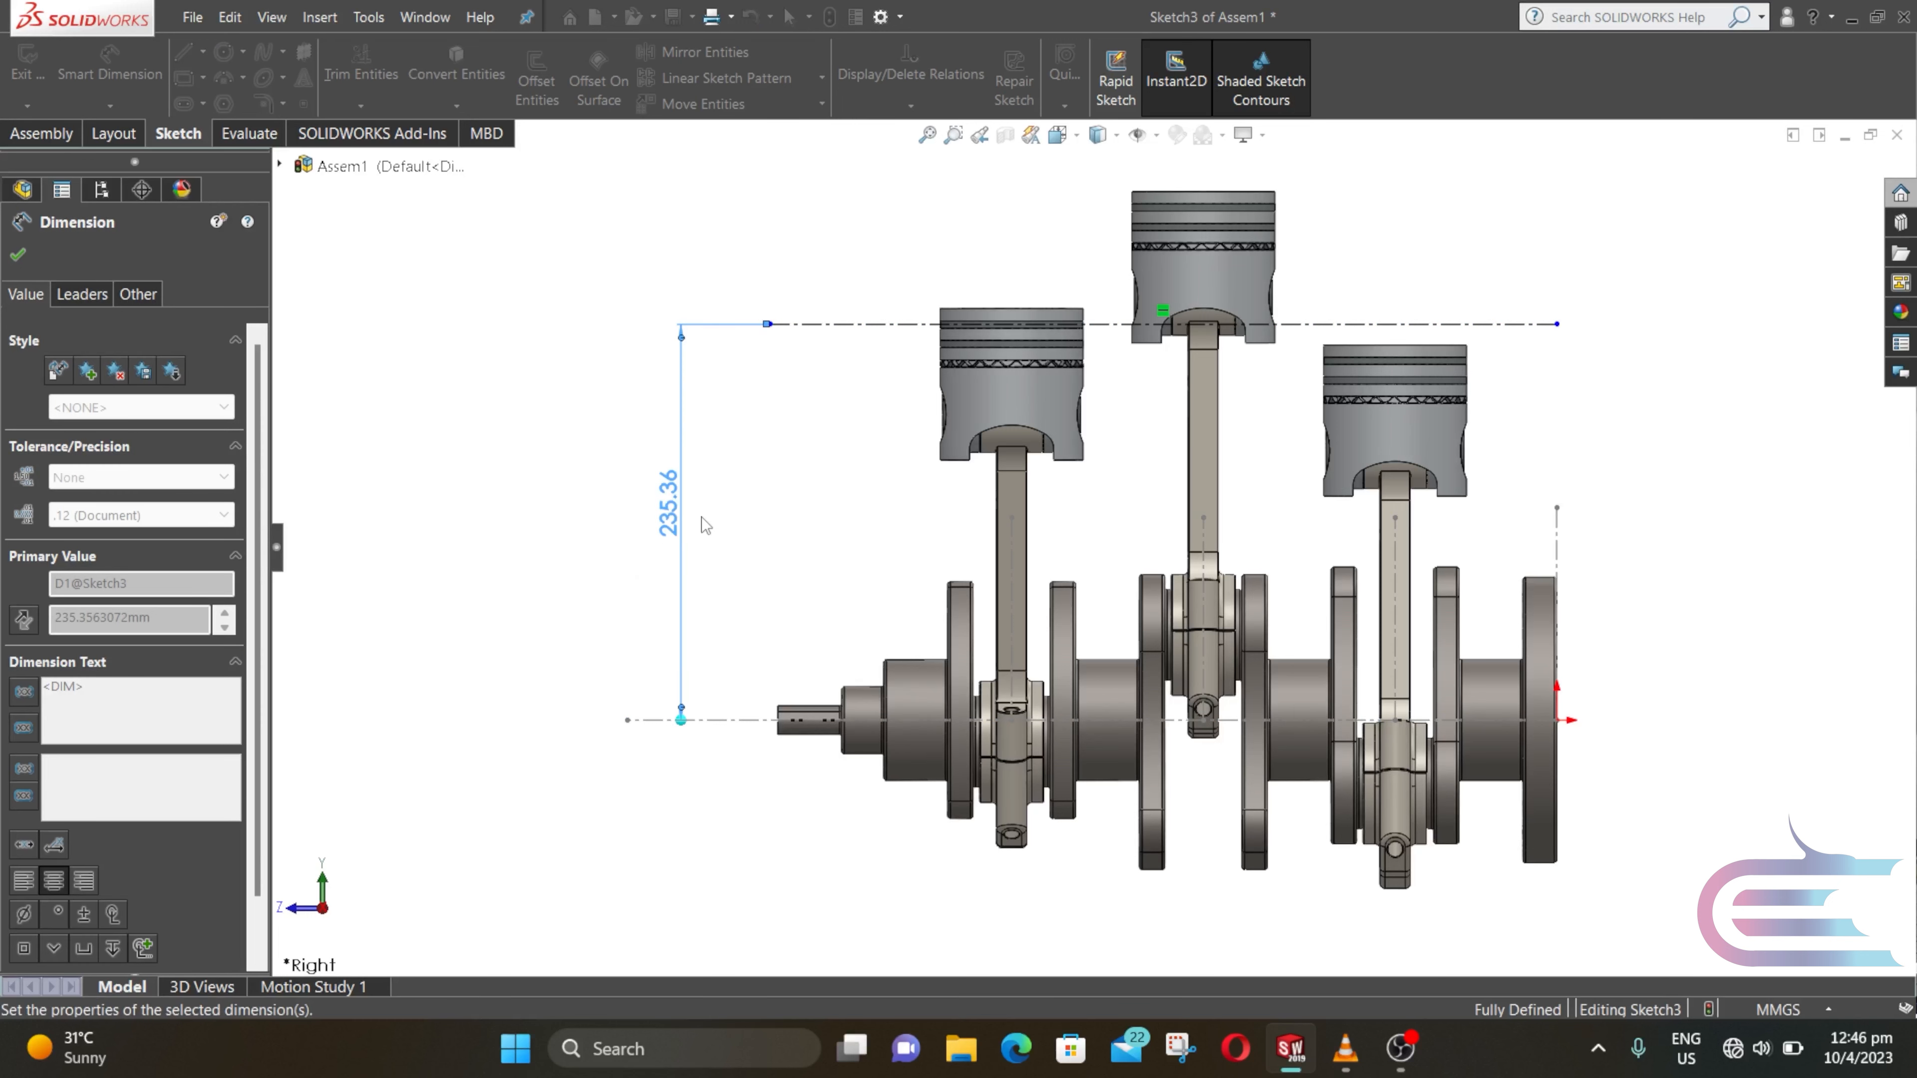
click(19, 256)
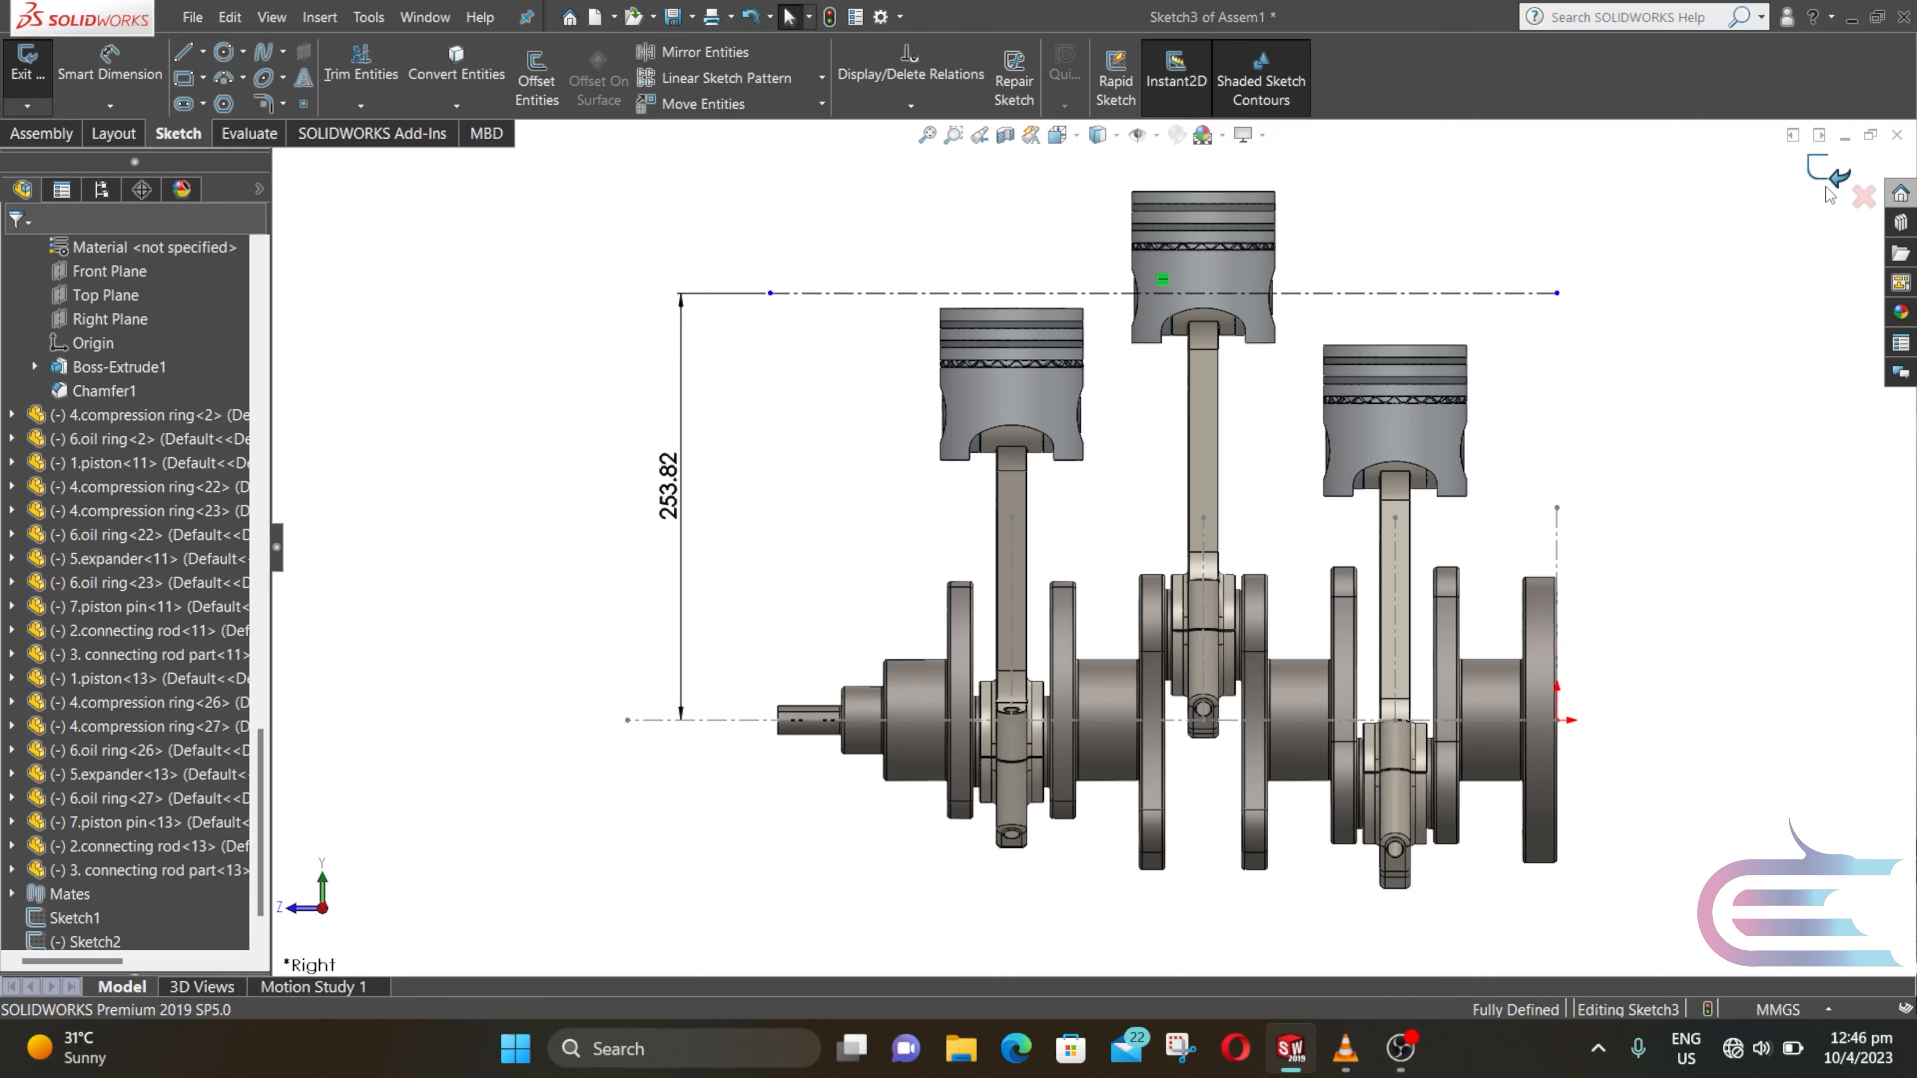
click(1830, 172)
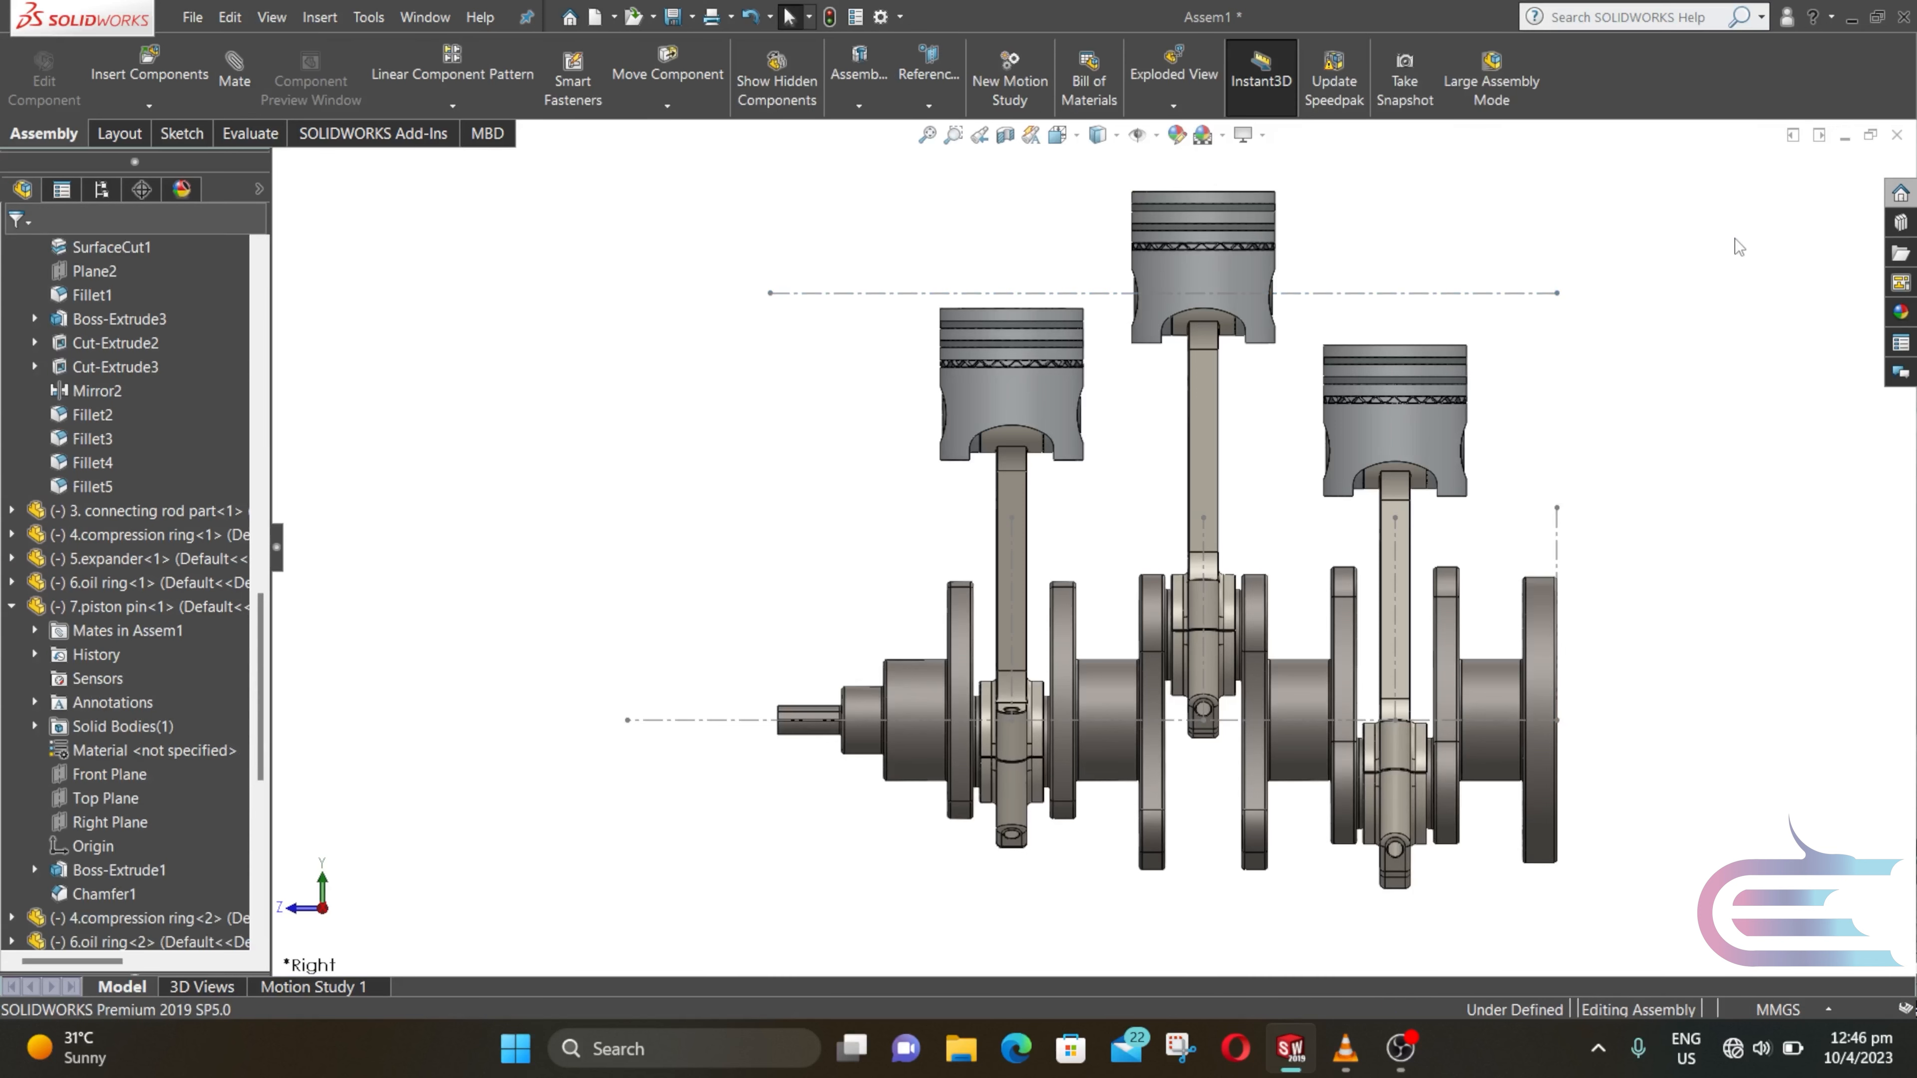
Step: Start a reference plane using the assembly's Right Plane and the upper horizontal centerline as its first and second references
click(929, 106)
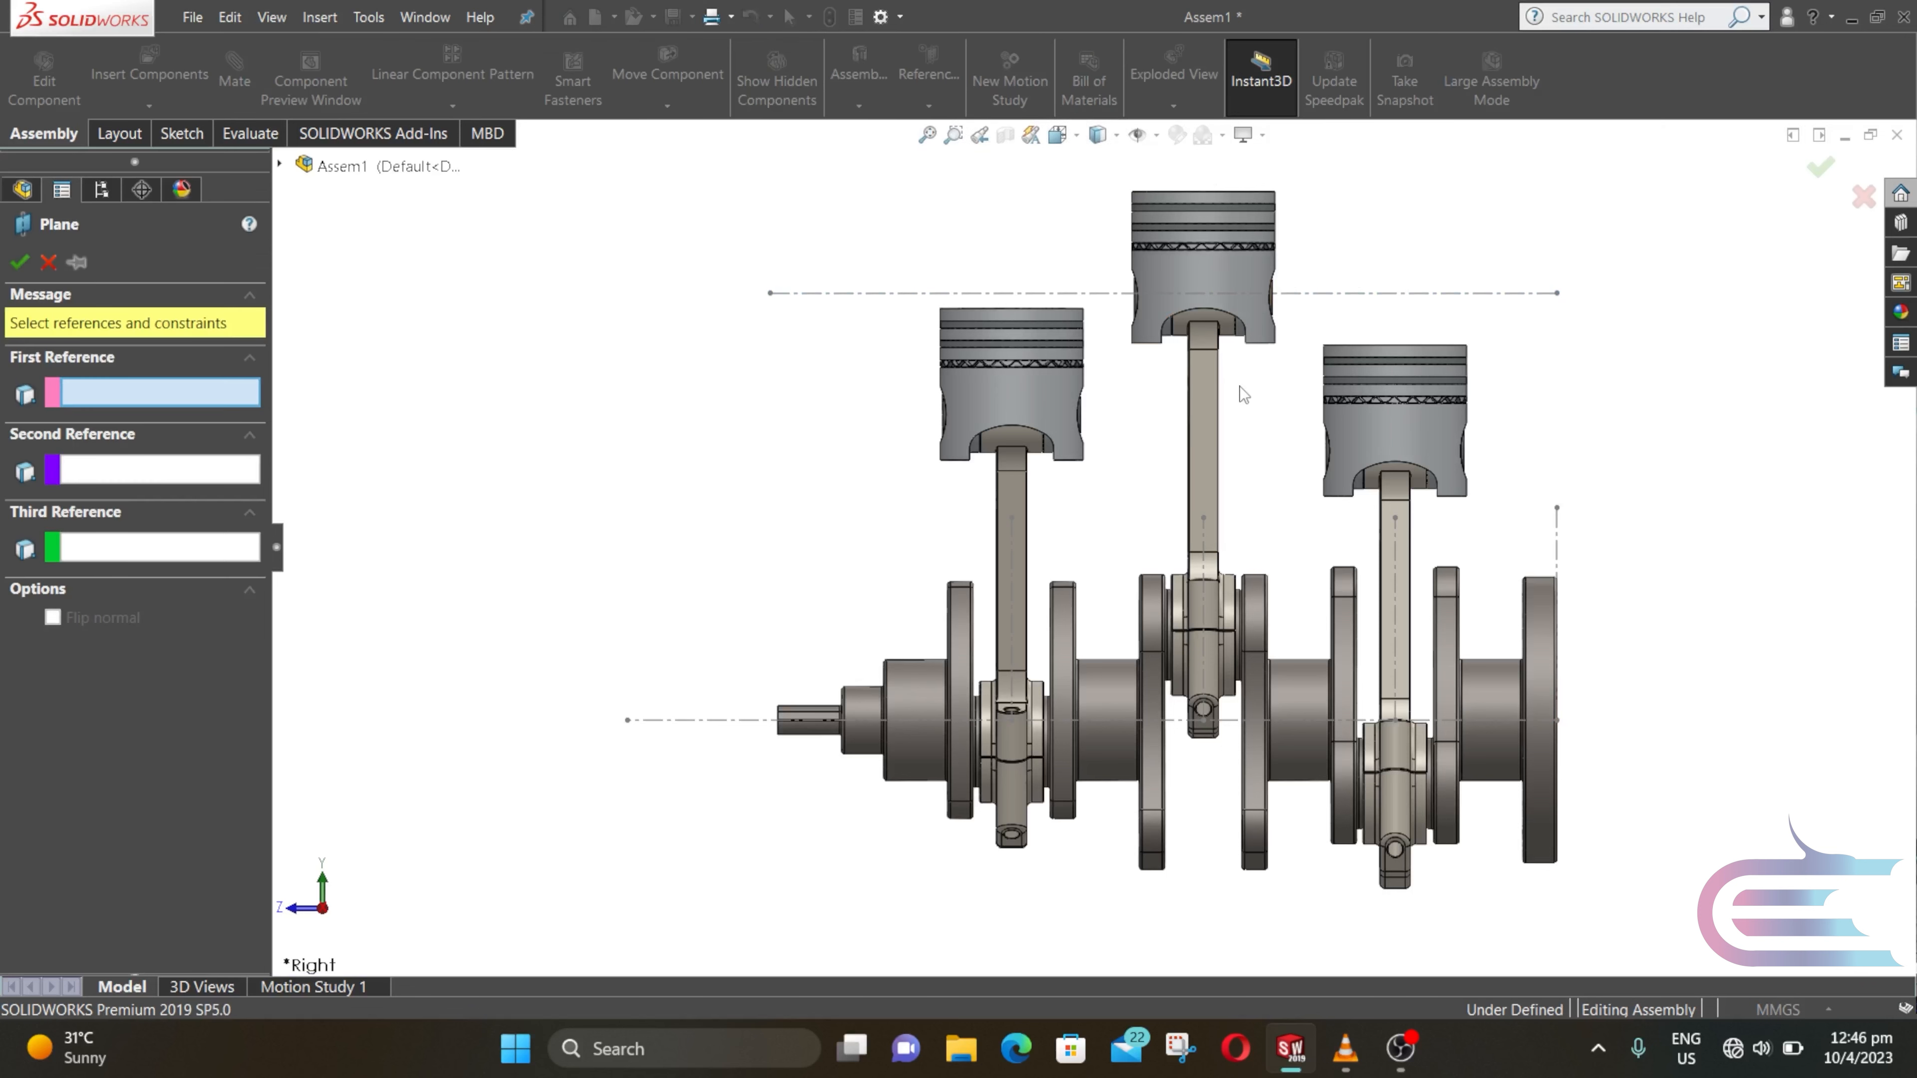
scroll(1240, 386, up, 4)
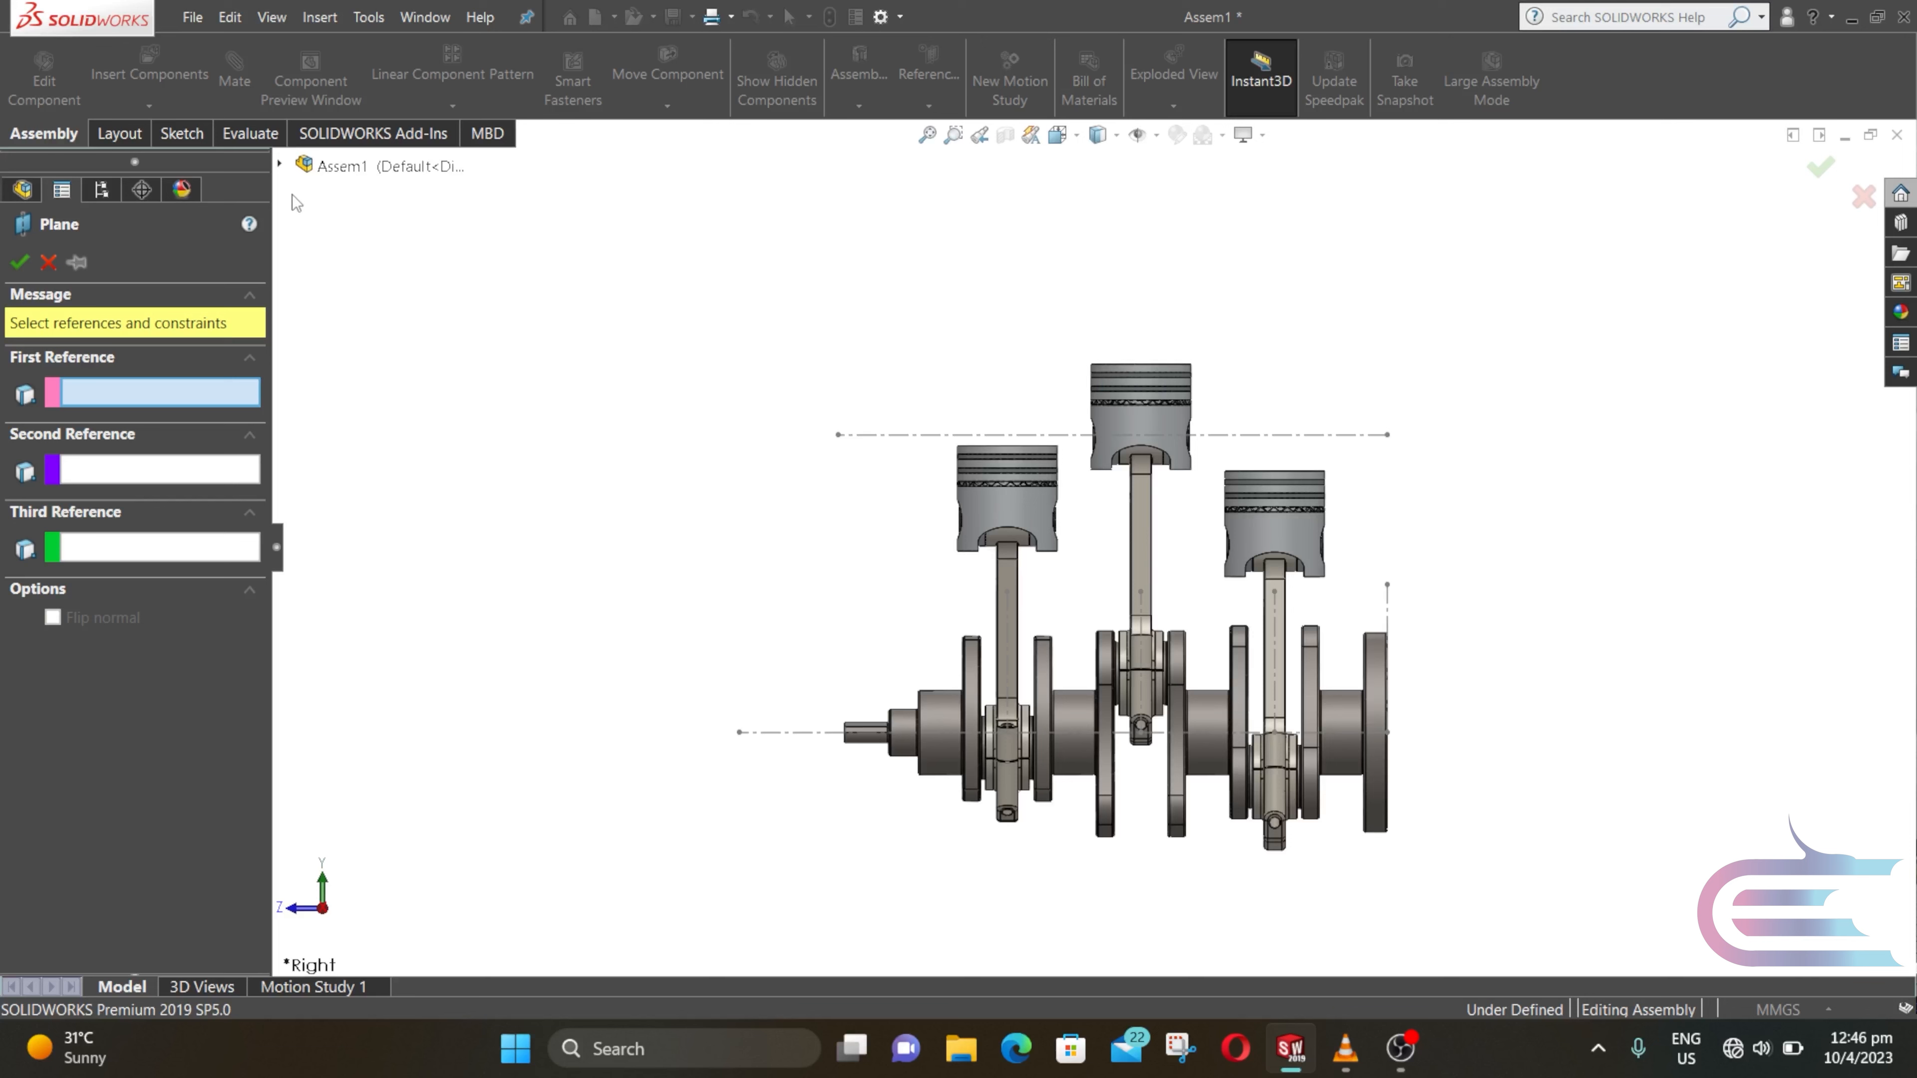
click(280, 165)
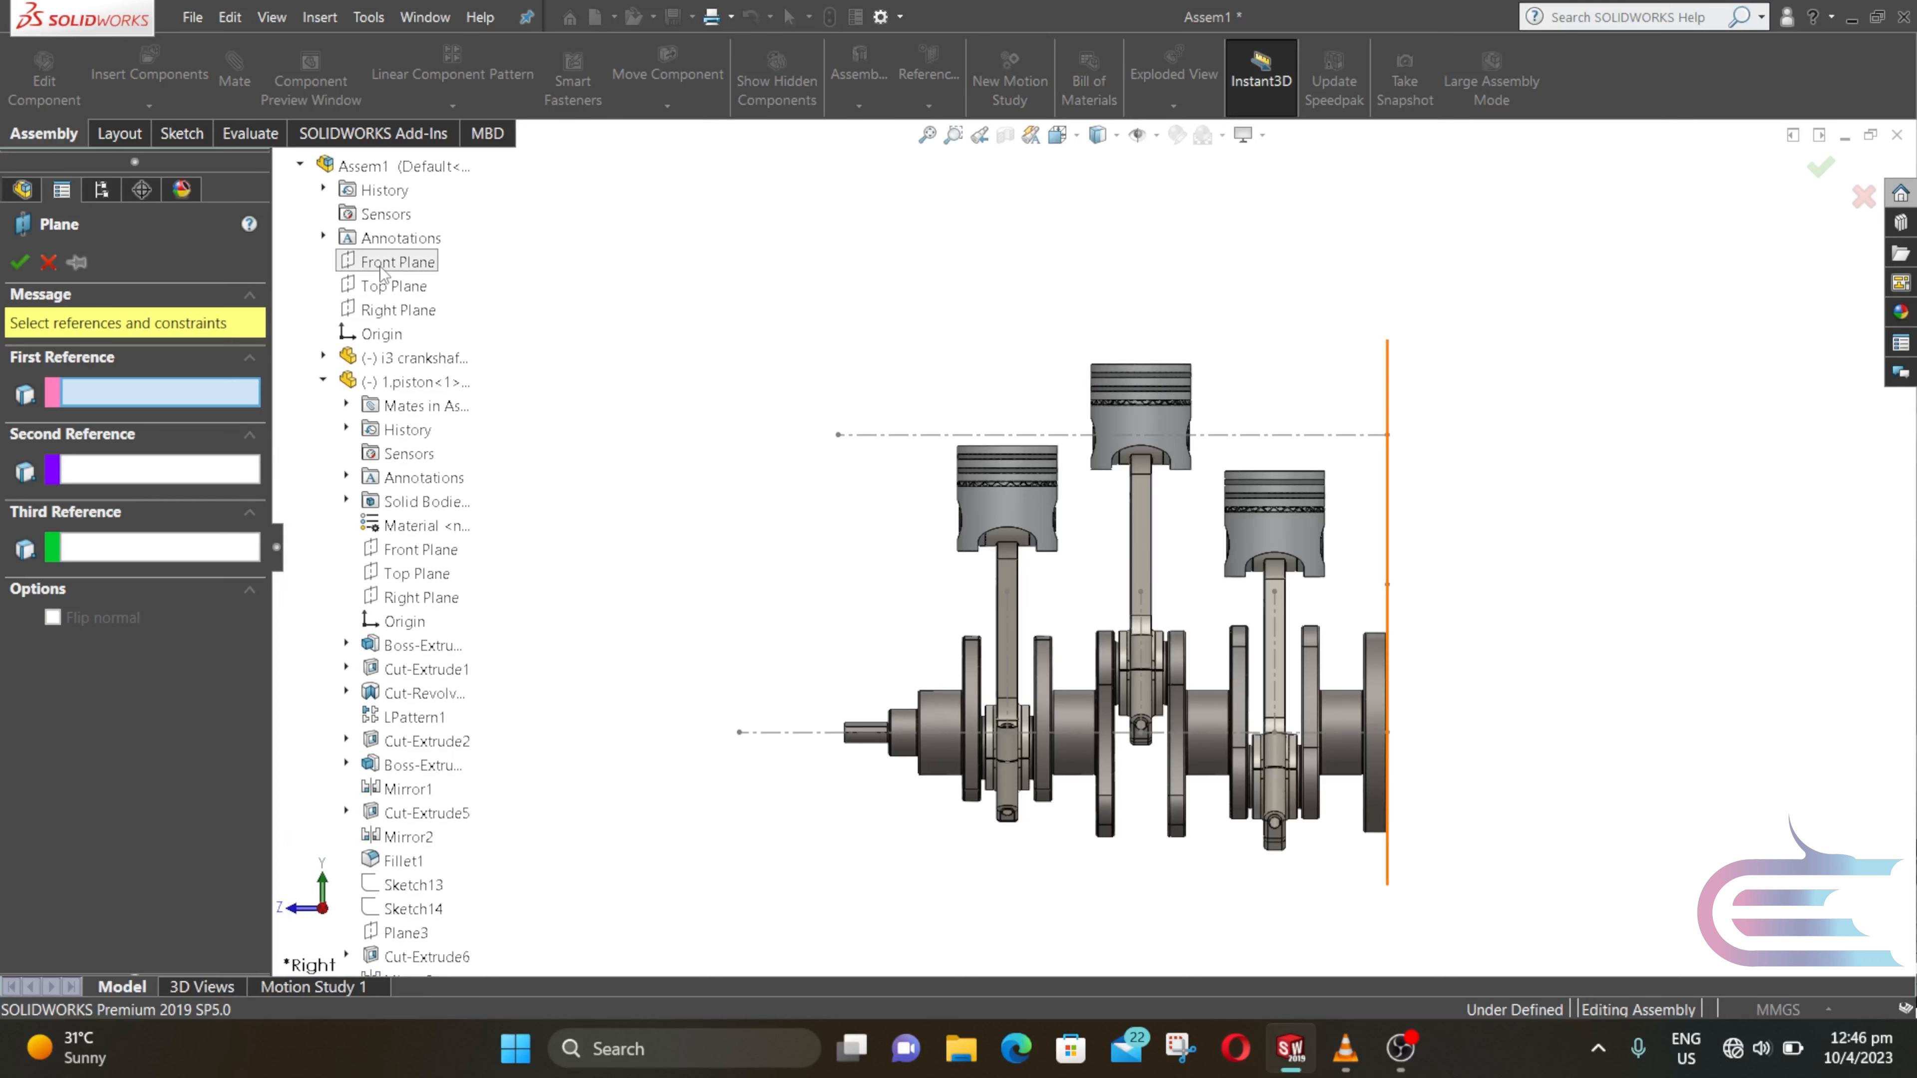
click(387, 311)
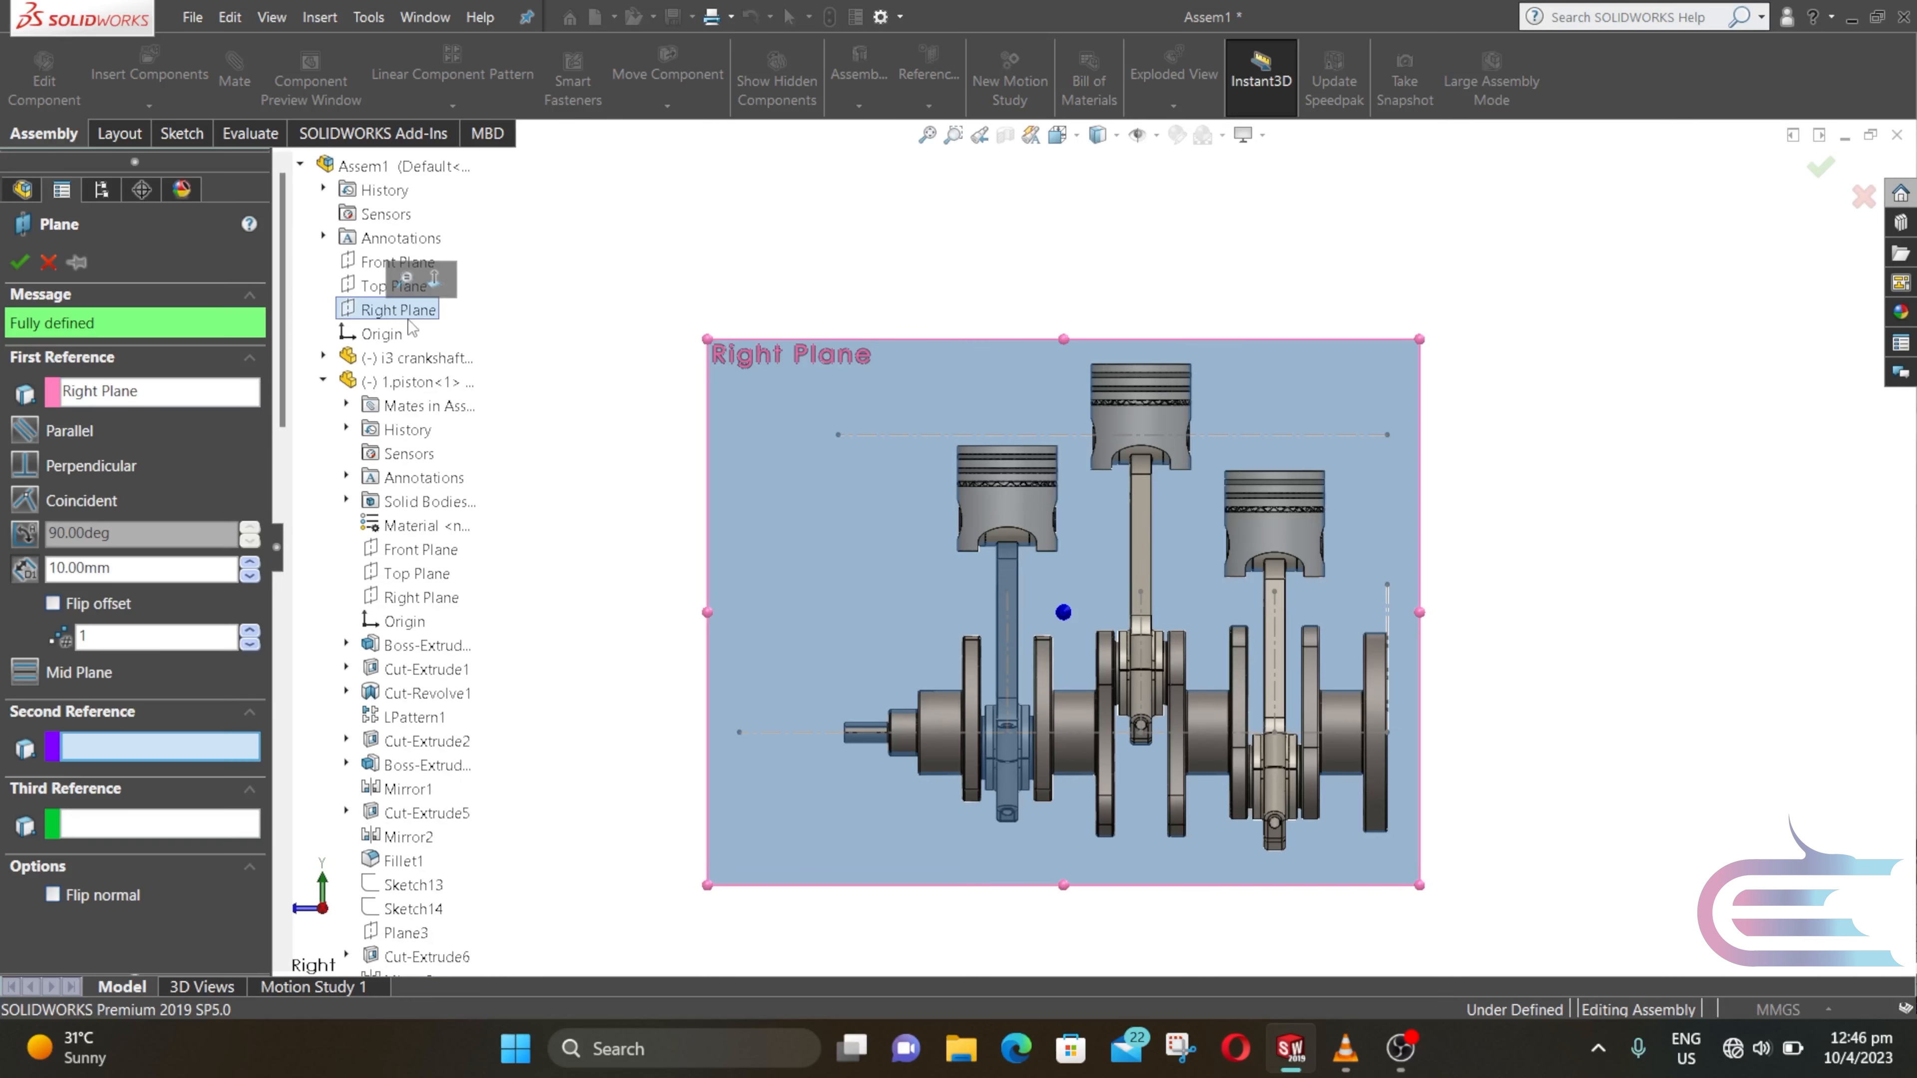
click(883, 436)
mouse_move(995, 354)
middle_down()
mouse_move(1035, 377)
mouse_move(1057, 422)
middle_up()
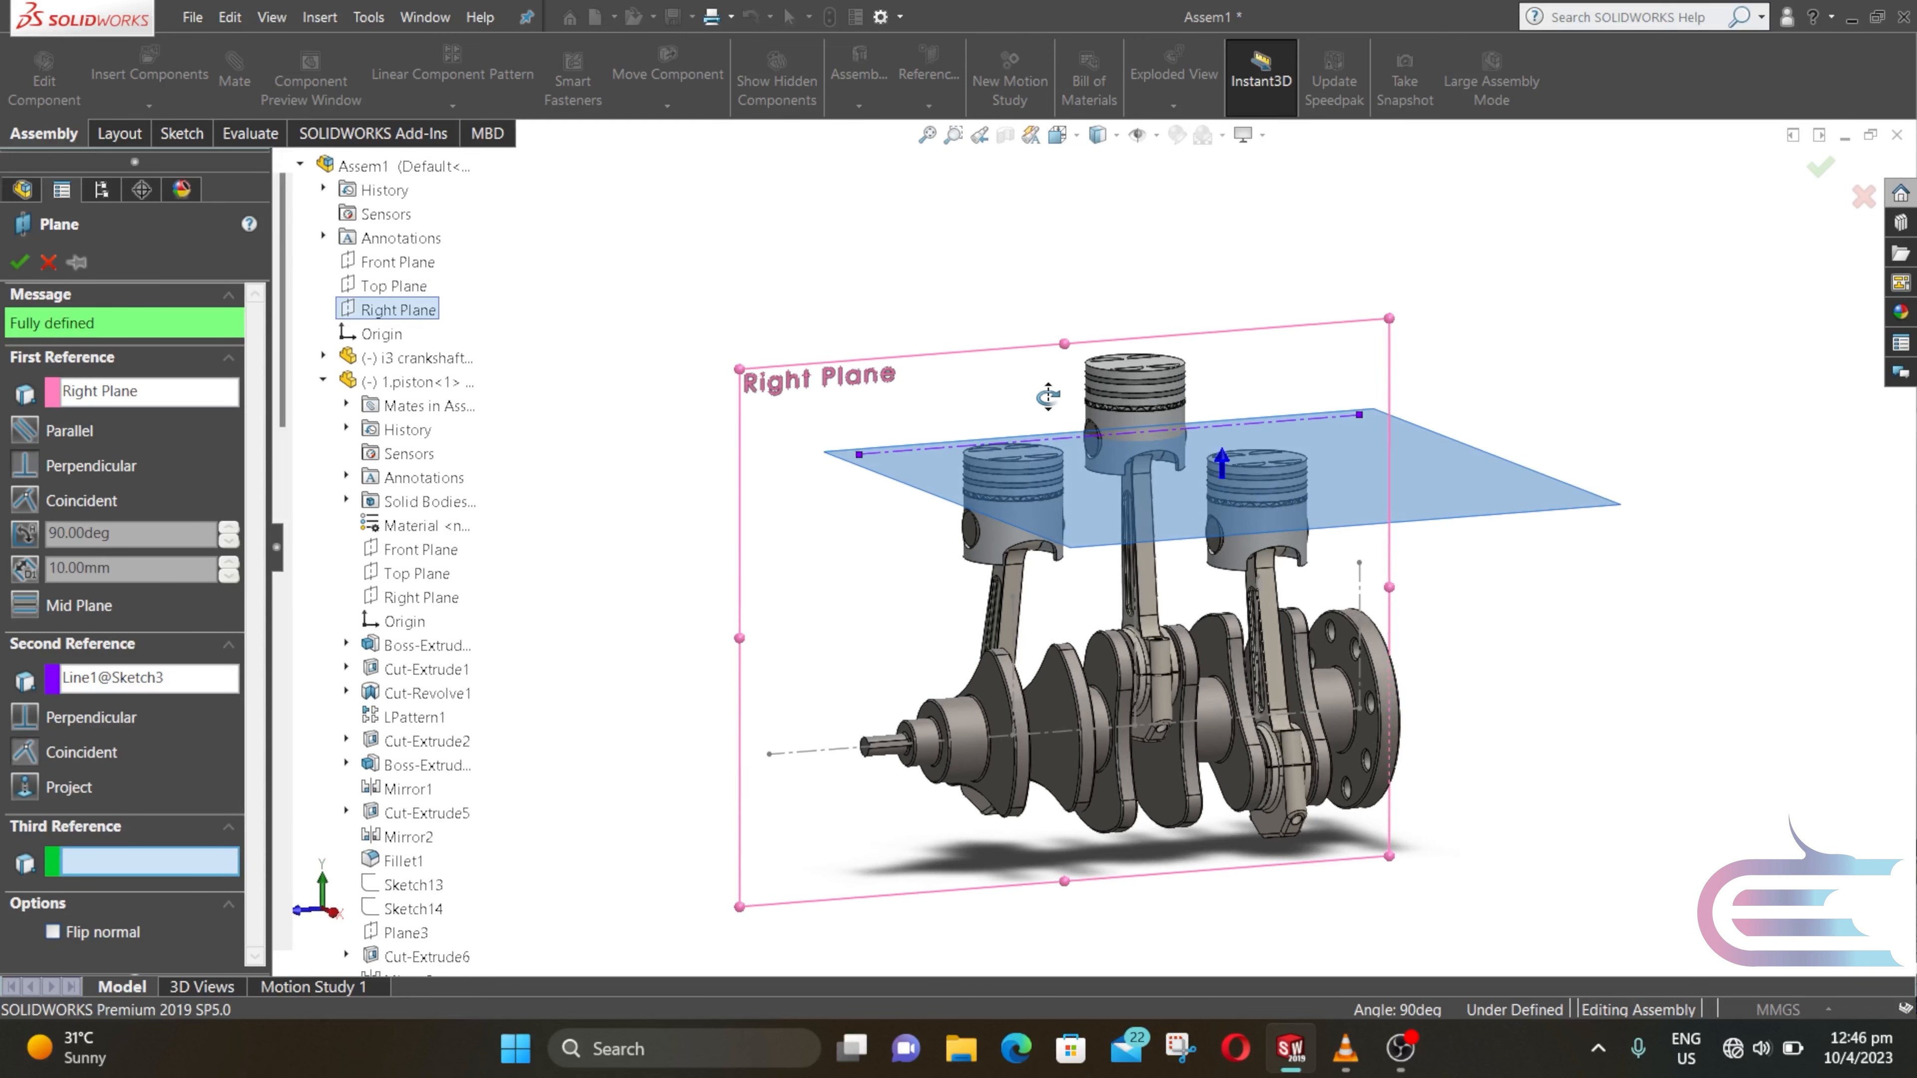
Step: Set the reference plane's angle to the Right Plane to 194.865203 degrees and create it
click(21, 536)
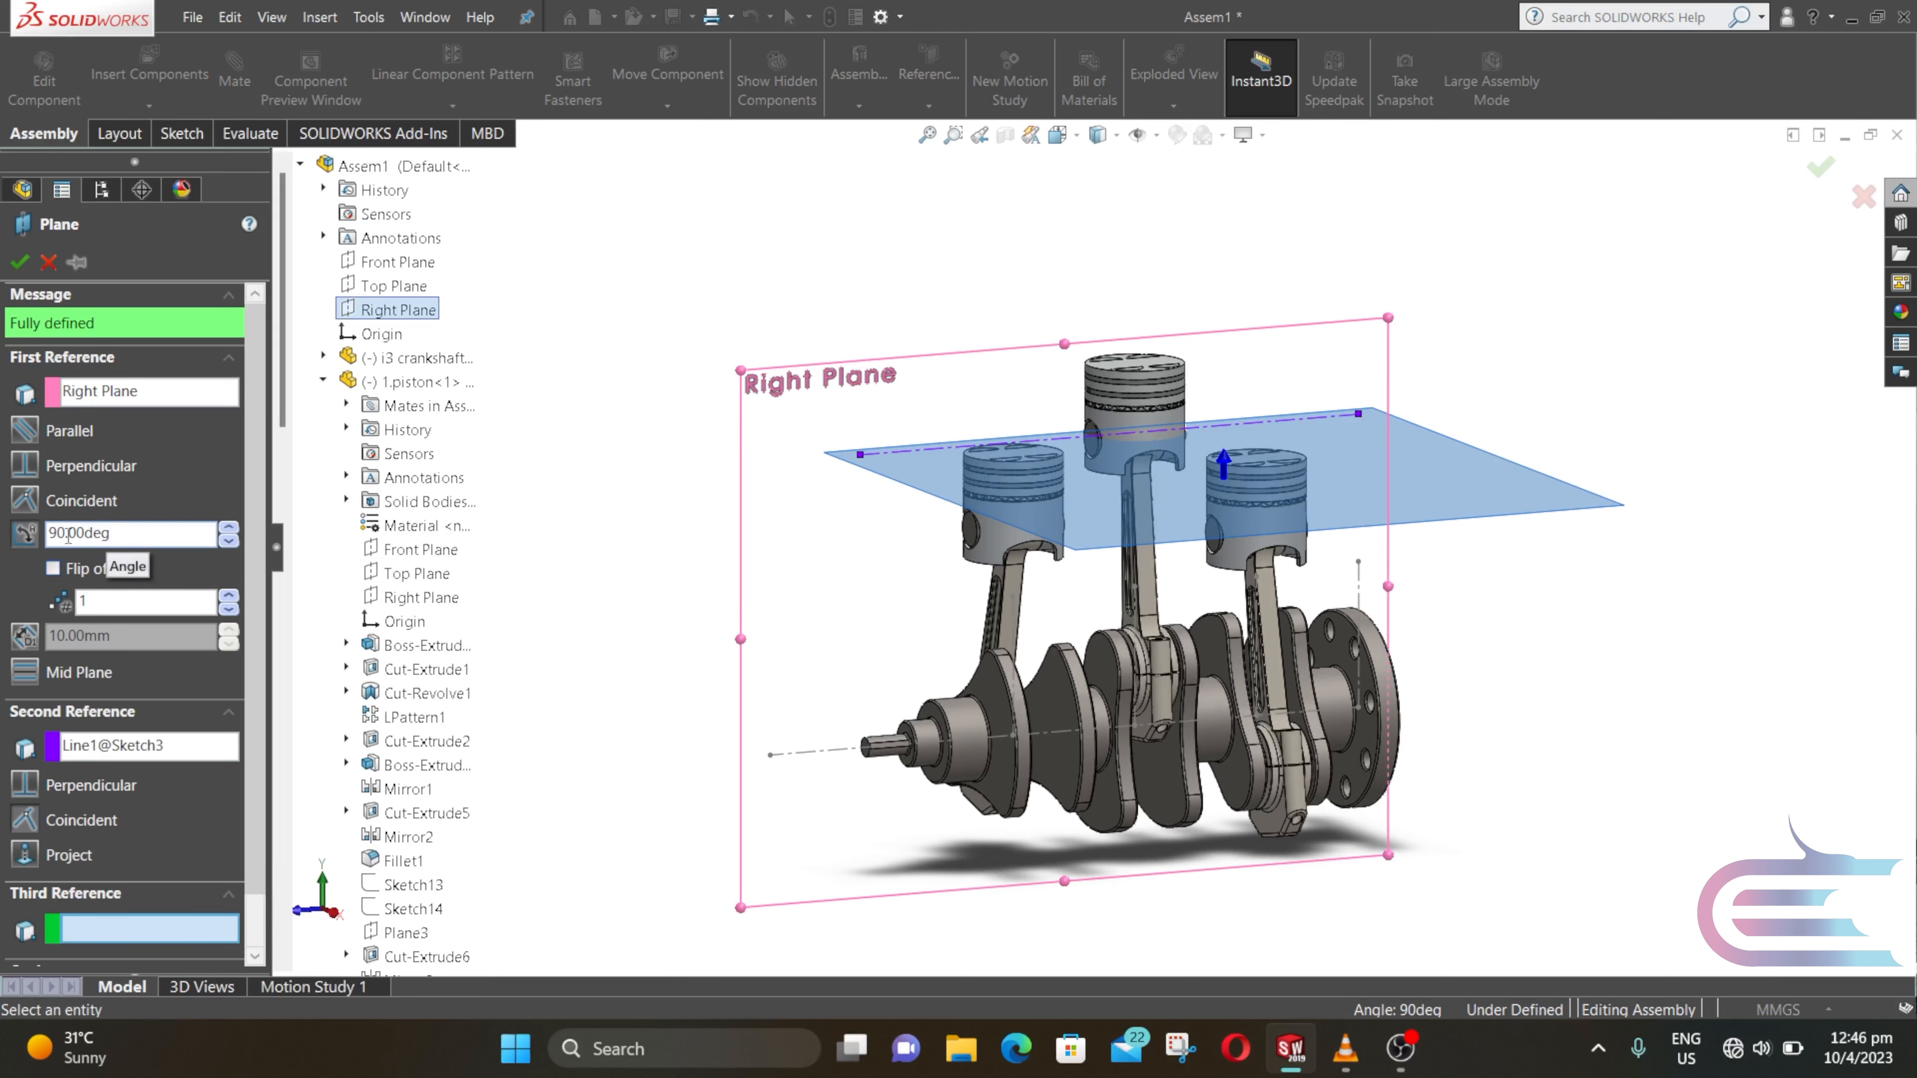
drag(89, 535, 36, 545)
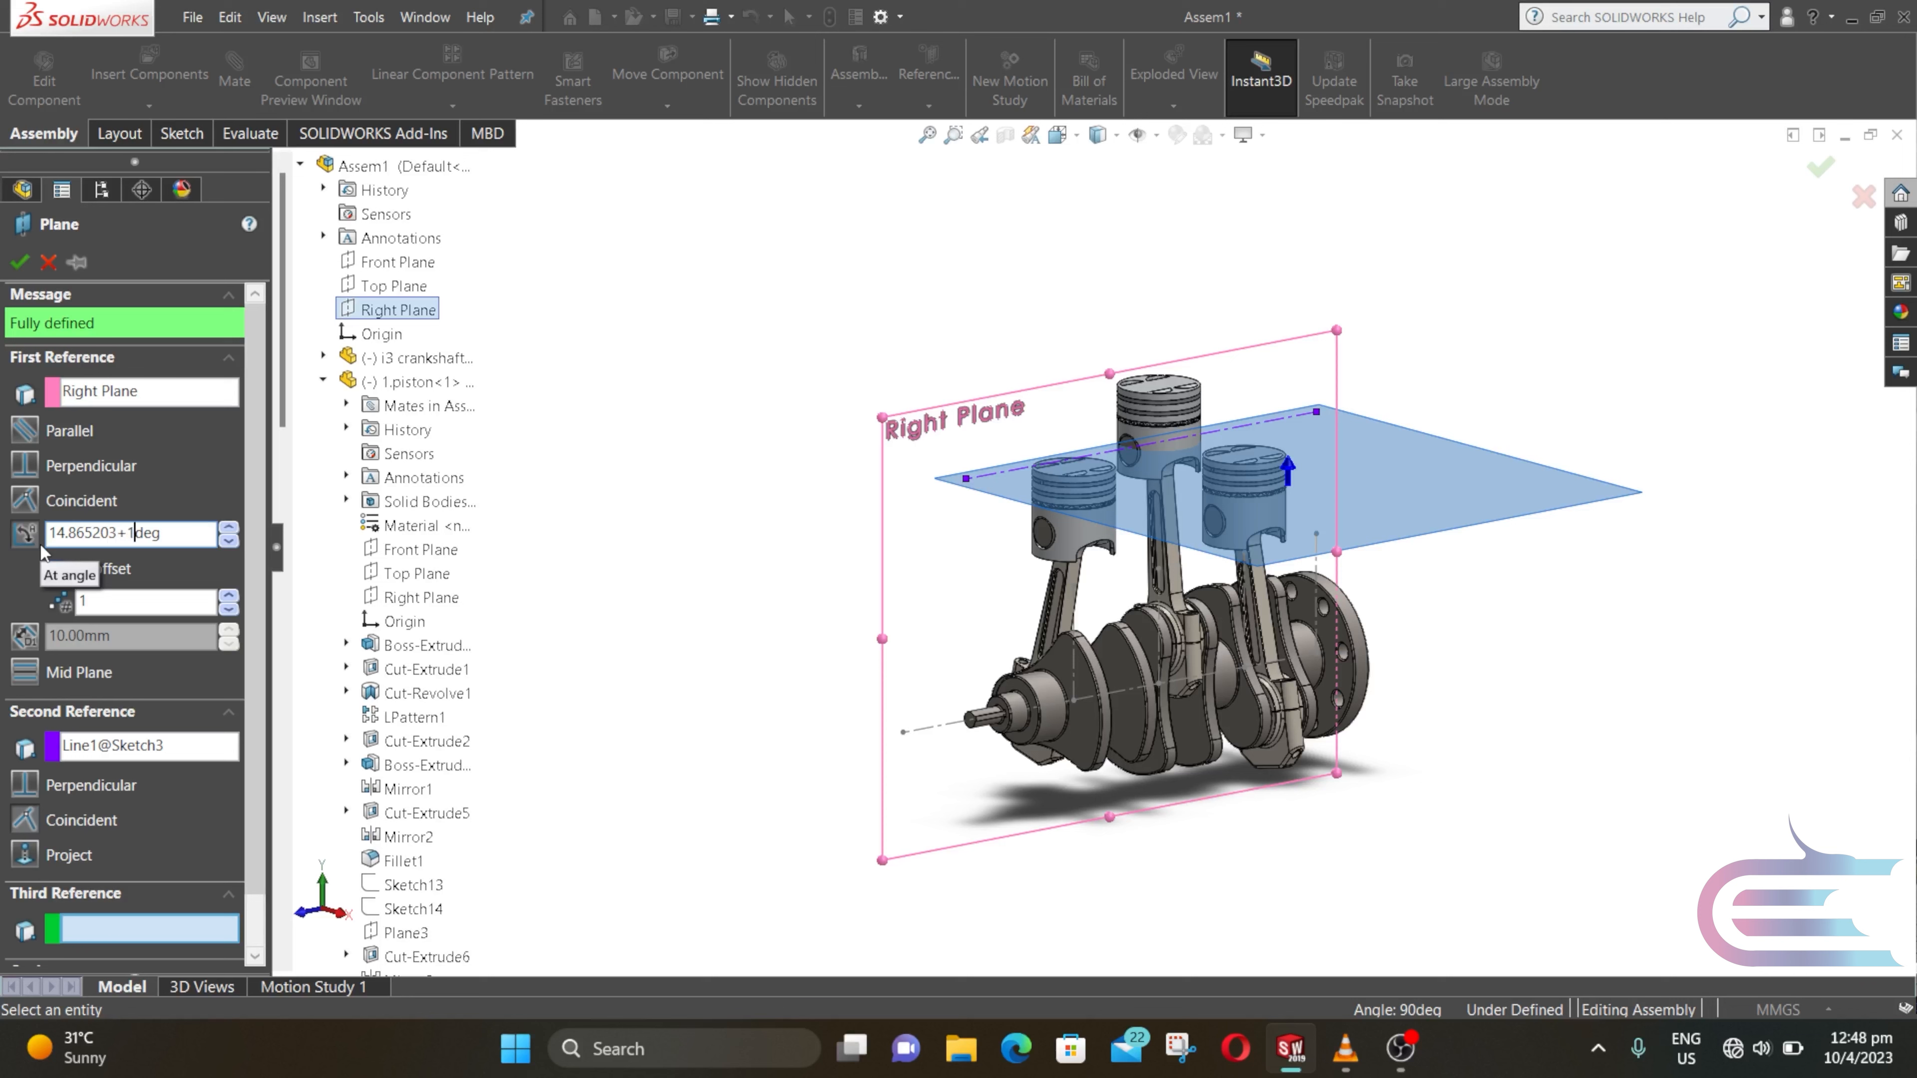
key(Return)
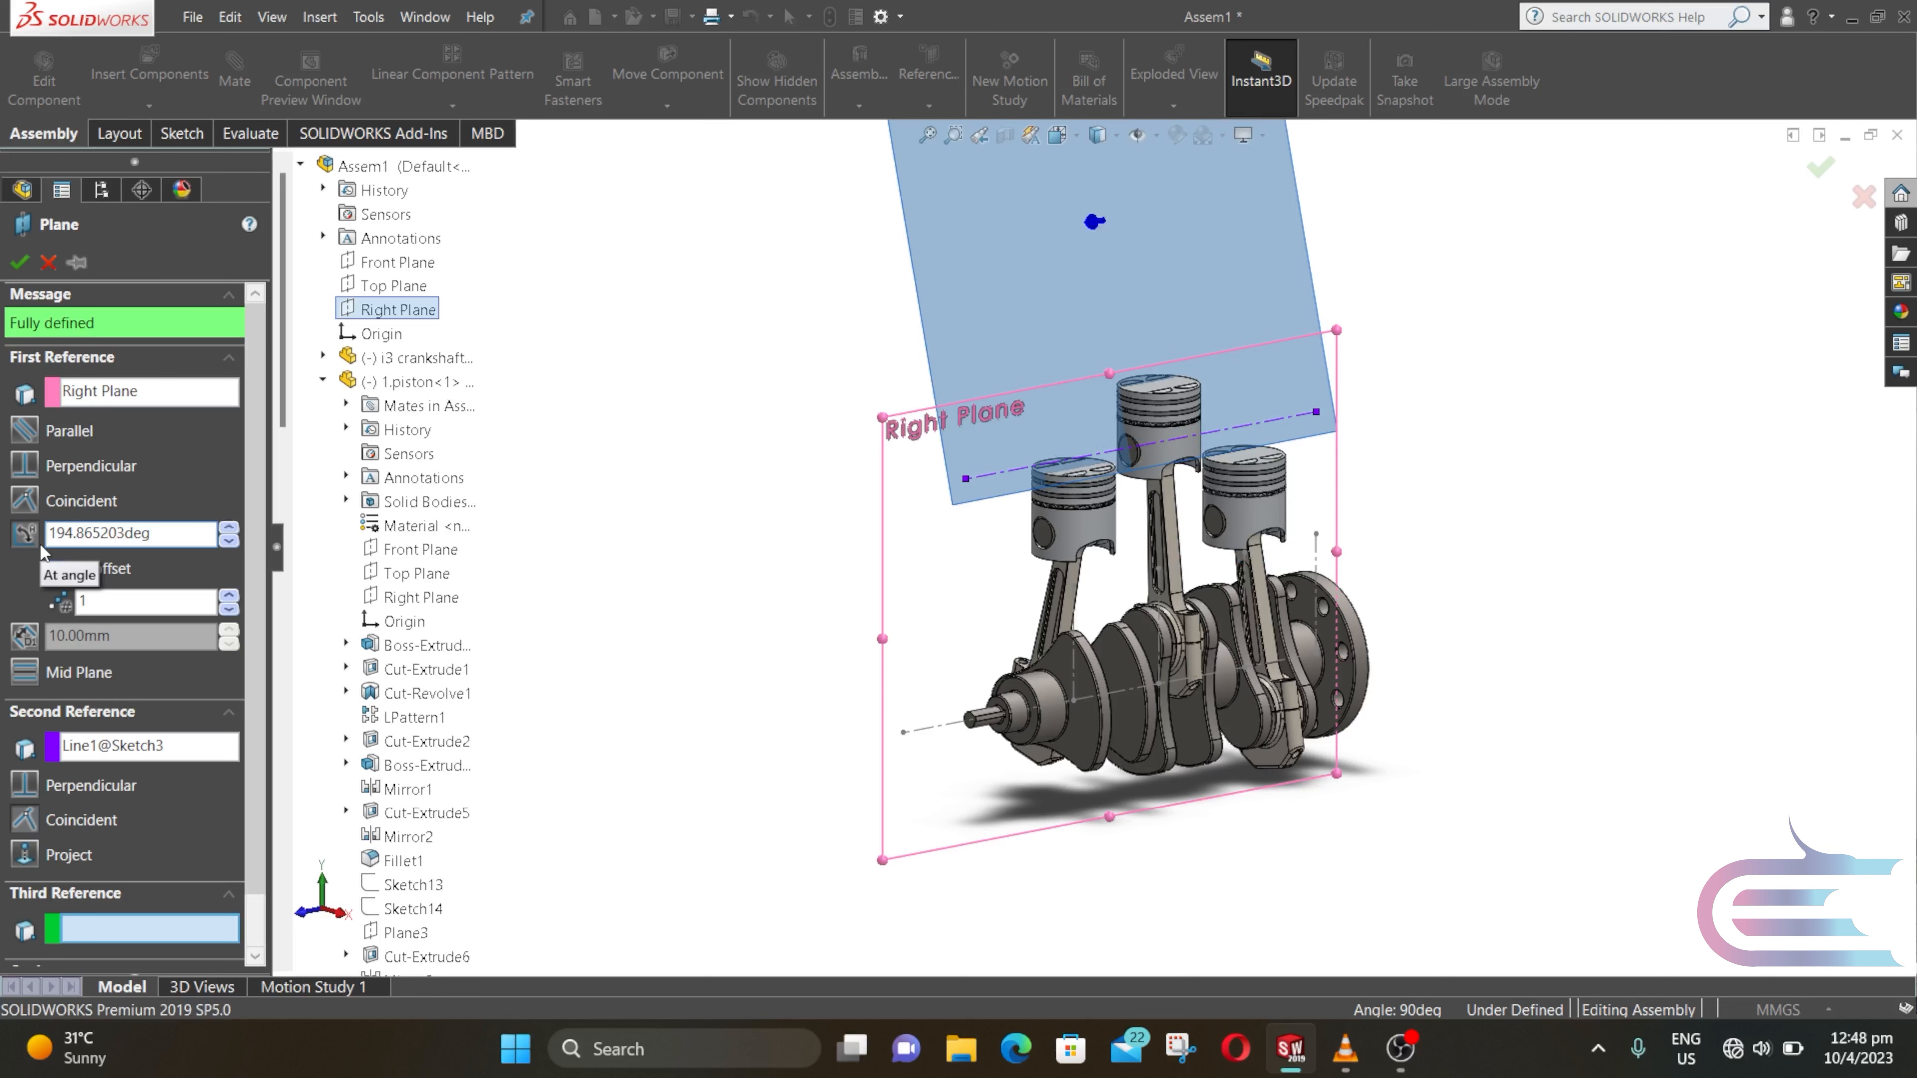
scroll(1091, 277, up, 2)
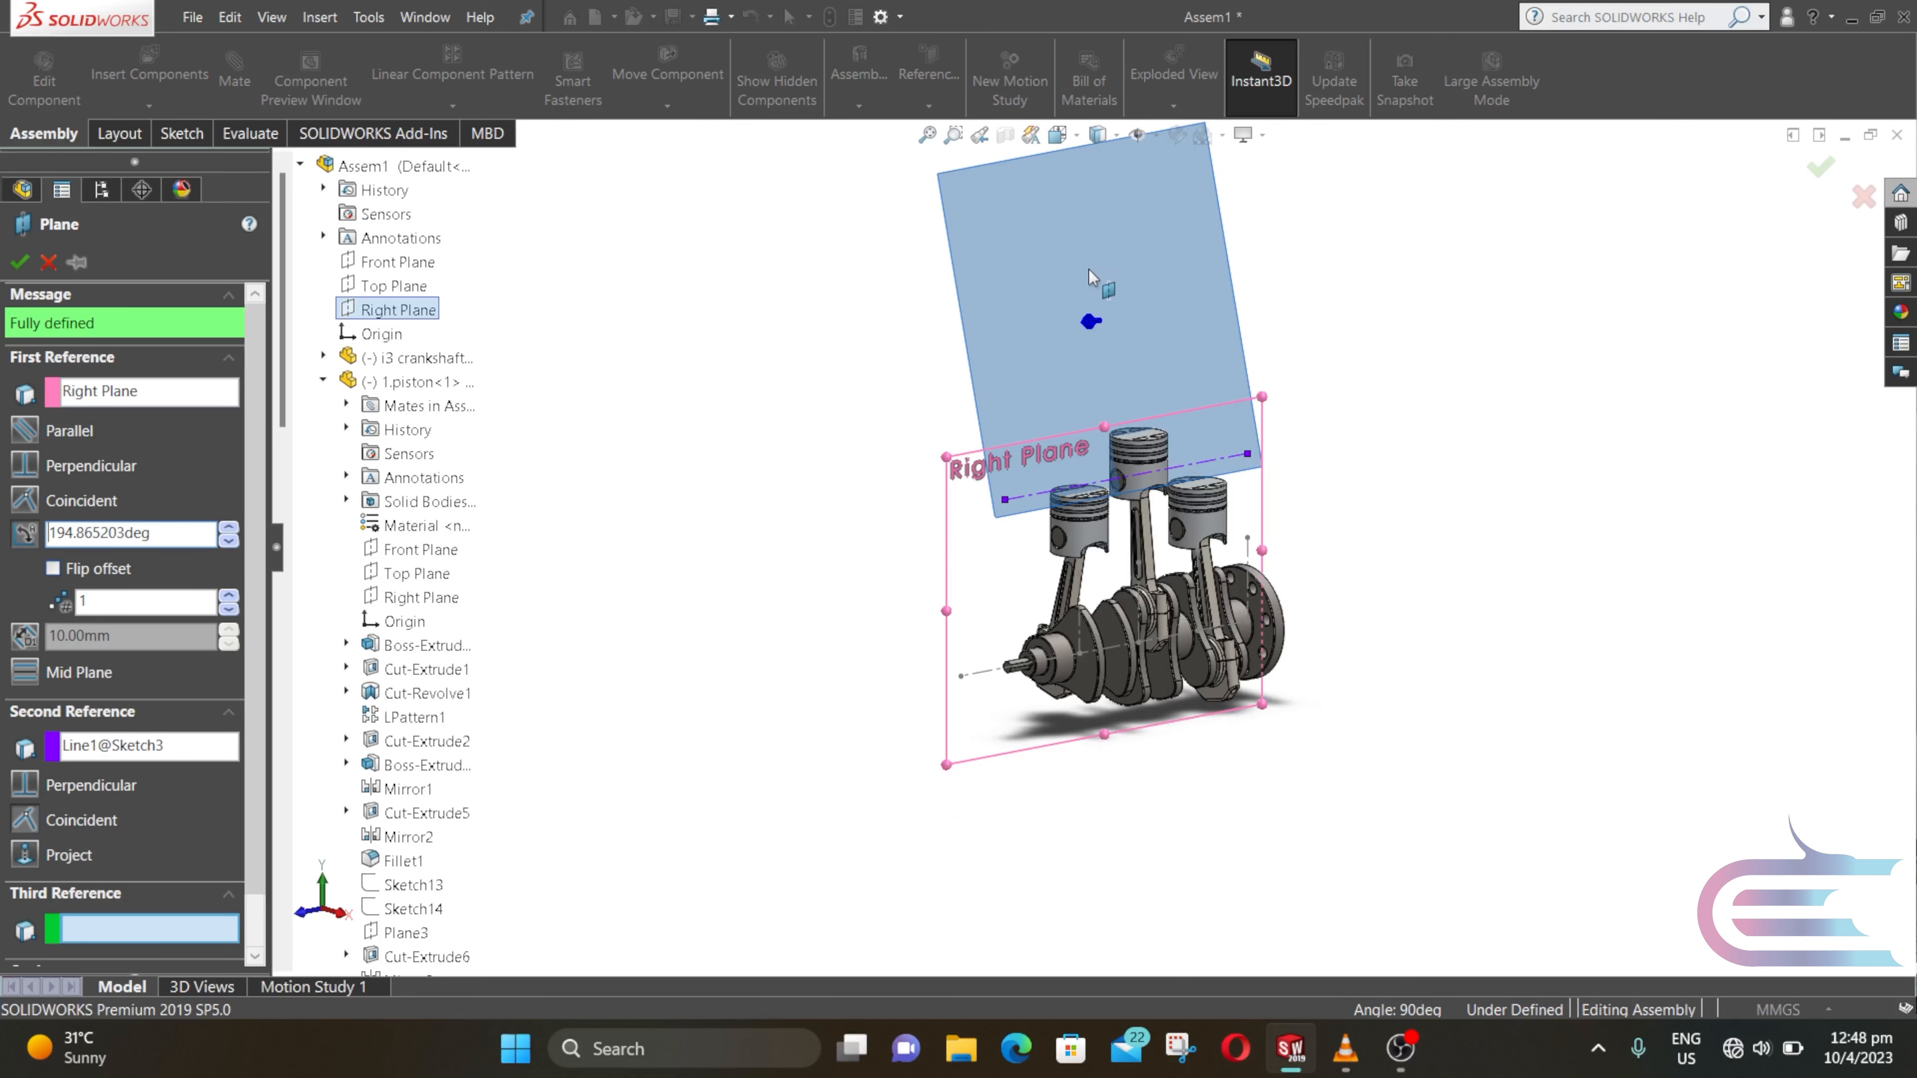
scroll(1087, 289, down, 2)
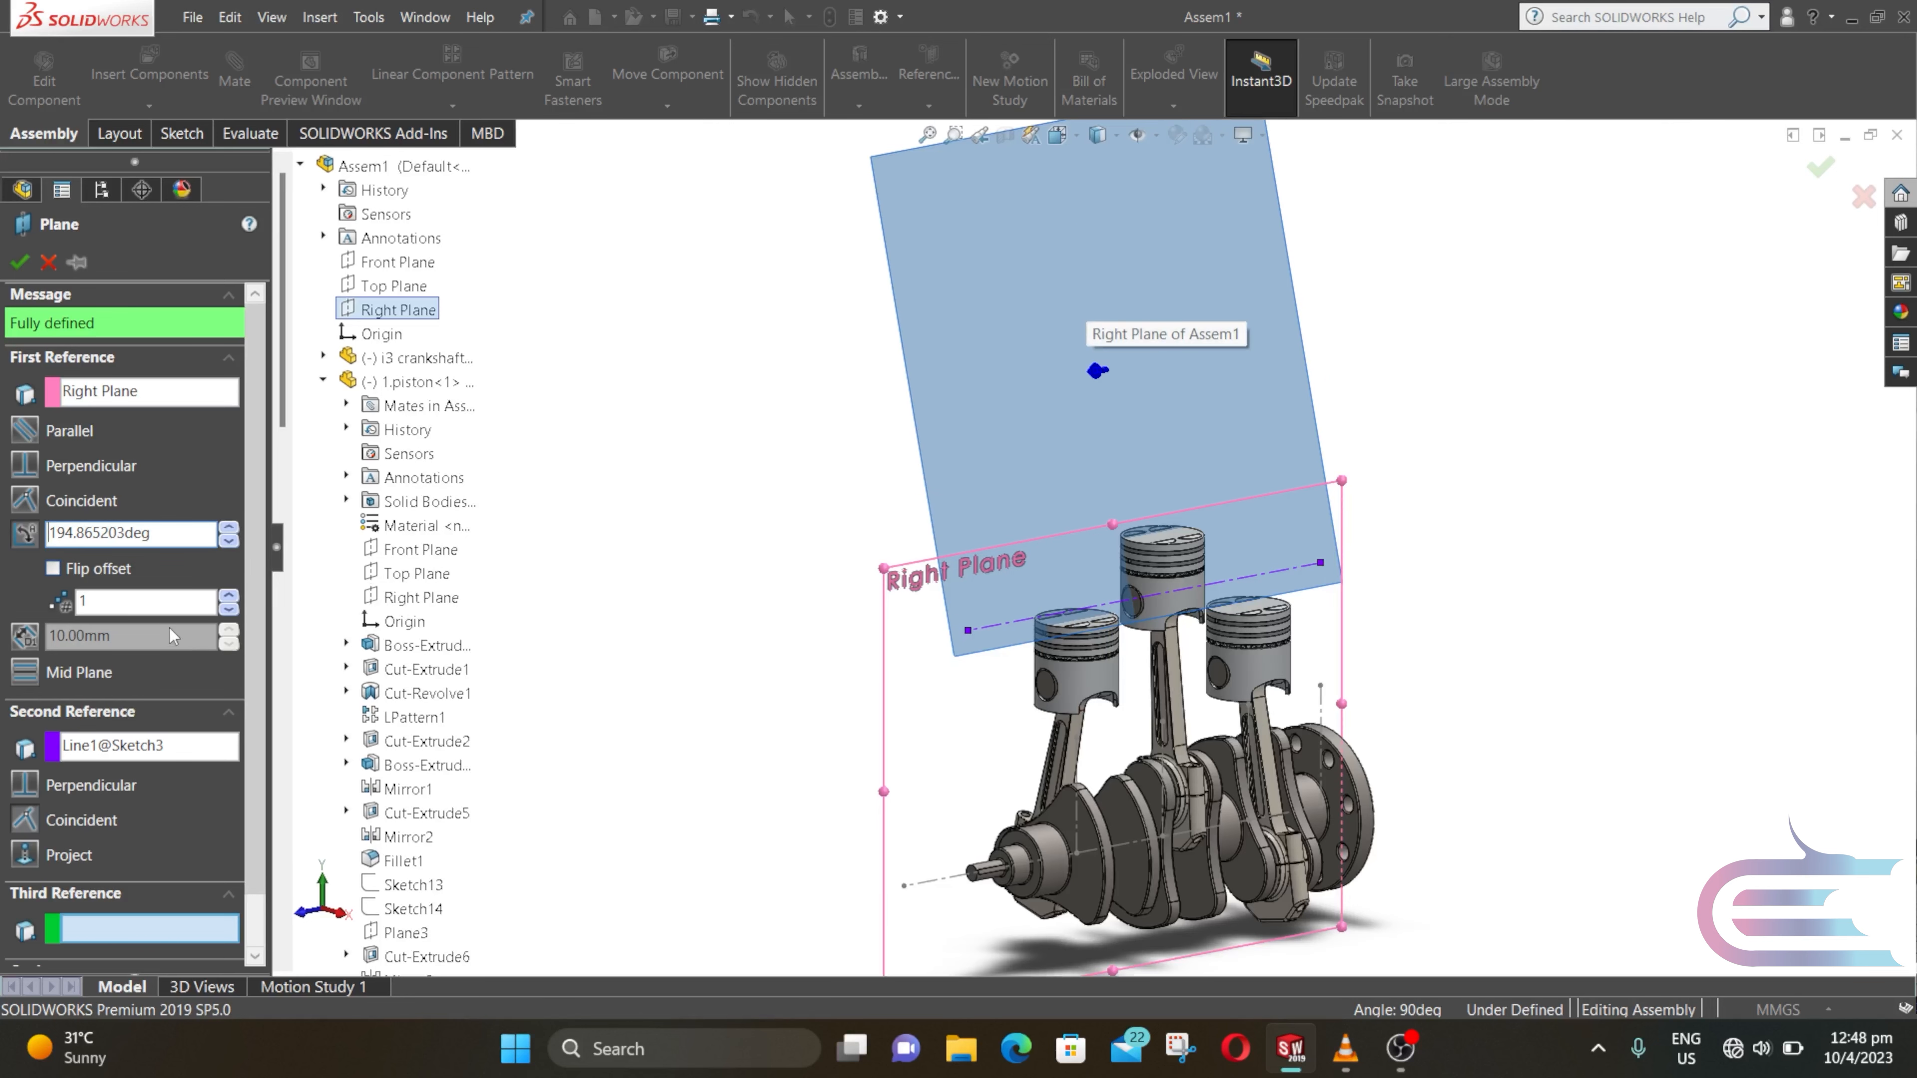
click(21, 264)
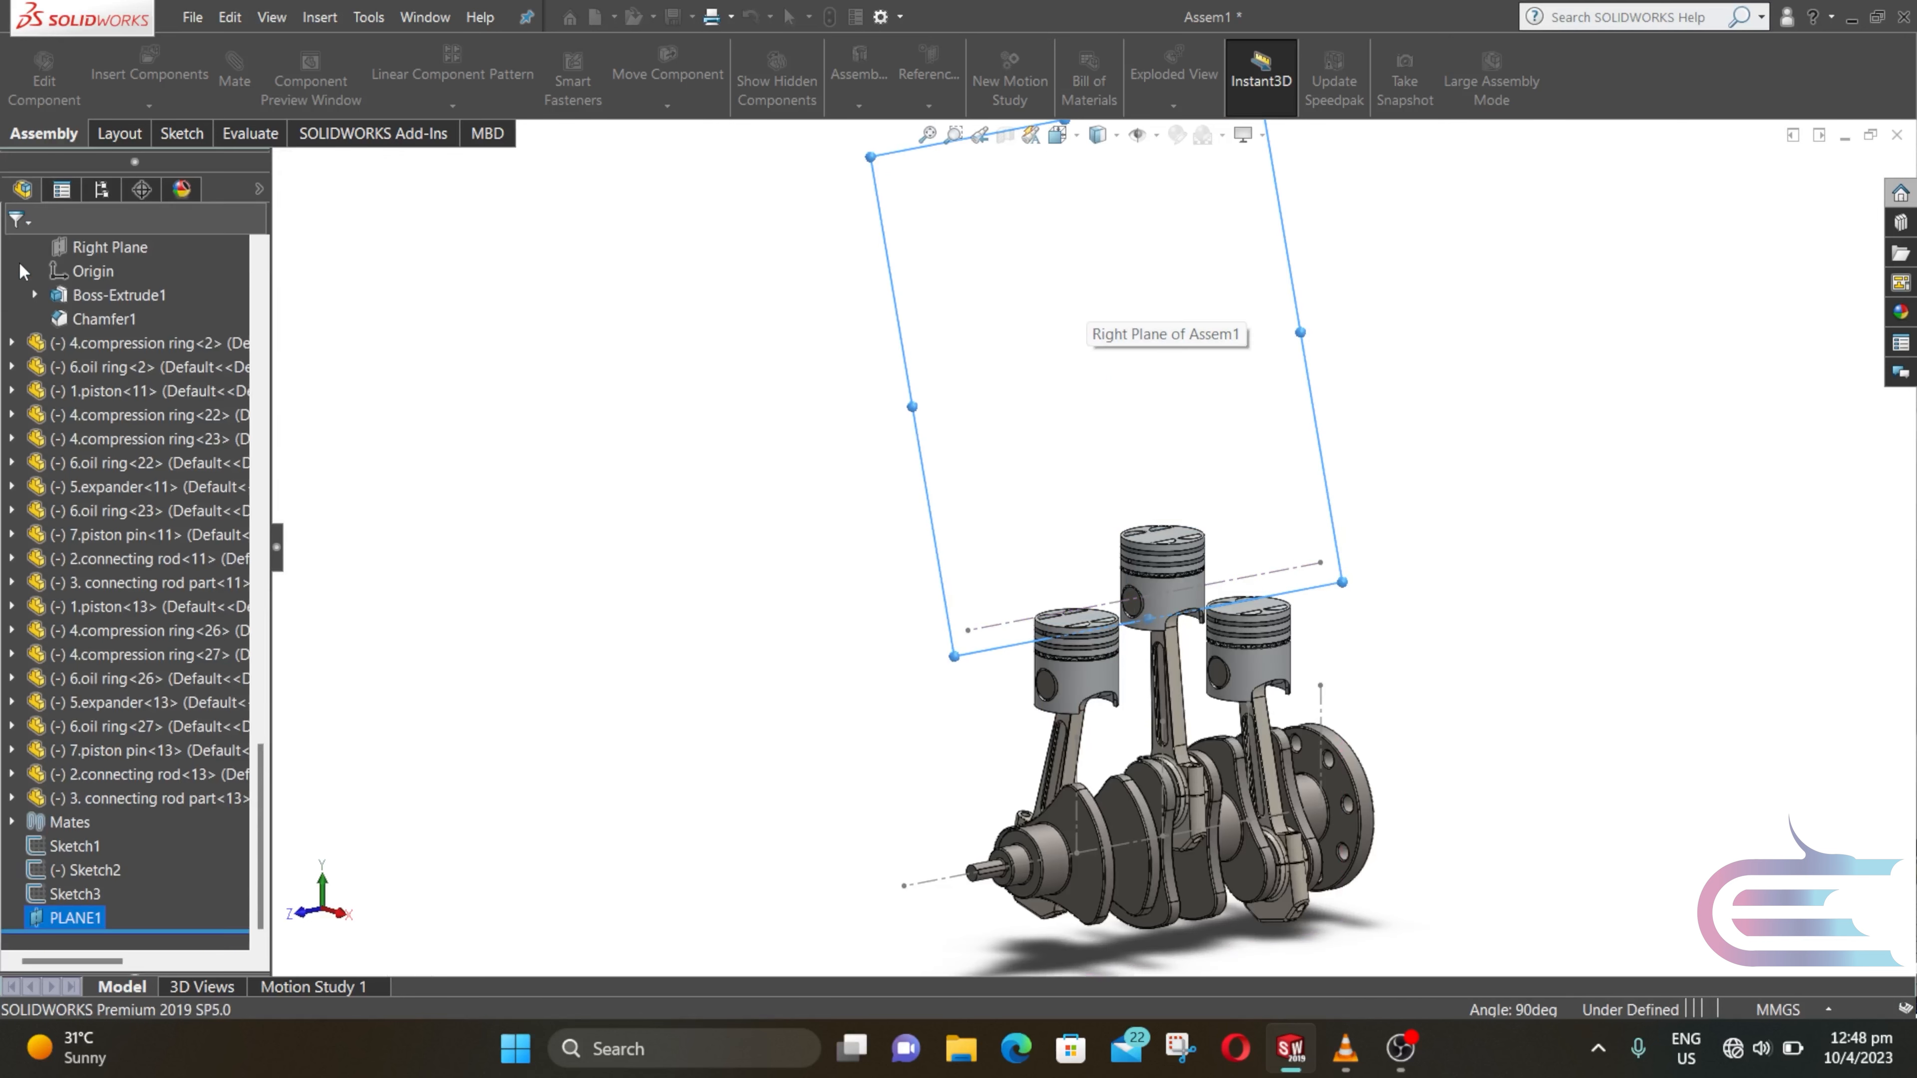
click(394, 373)
Step: Create a second plane through the upper centerline at 194.865203 degrees to the Right Plane, with the offset flipped
click(930, 106)
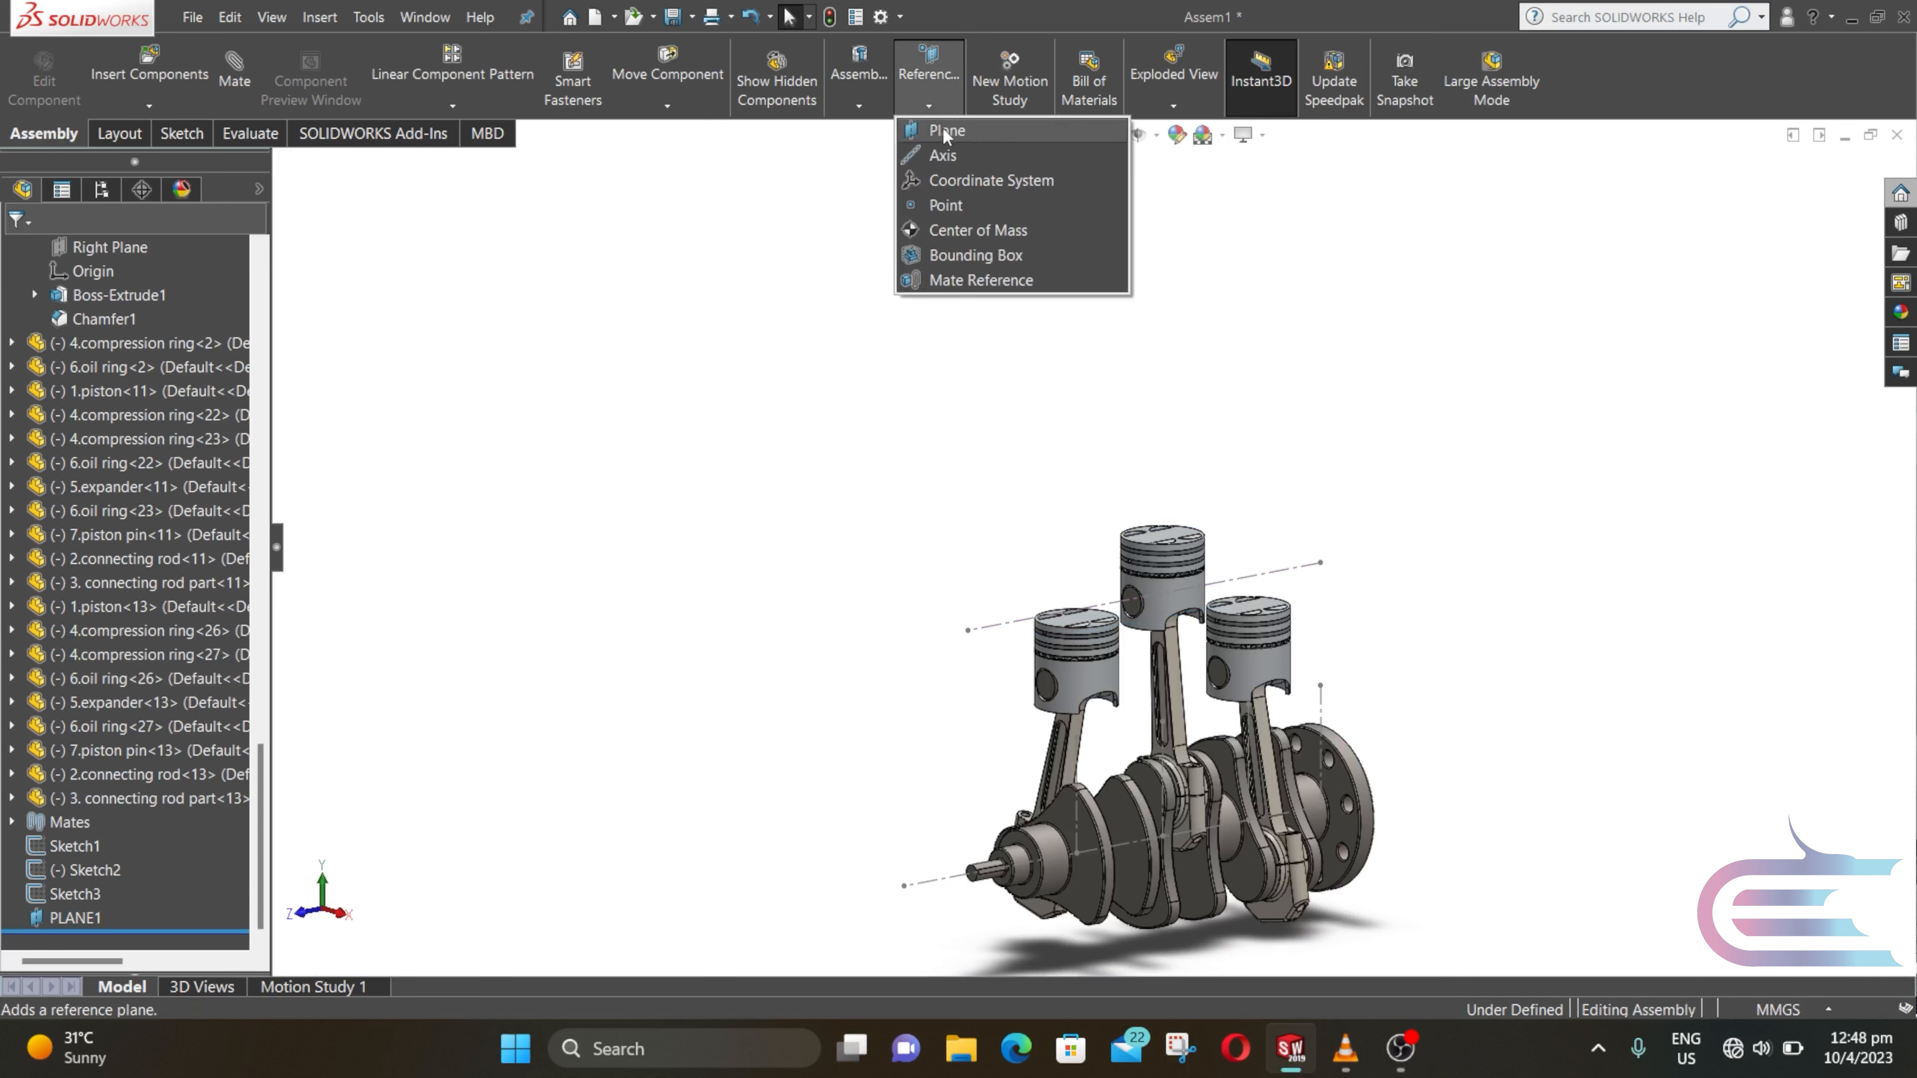
click(942, 130)
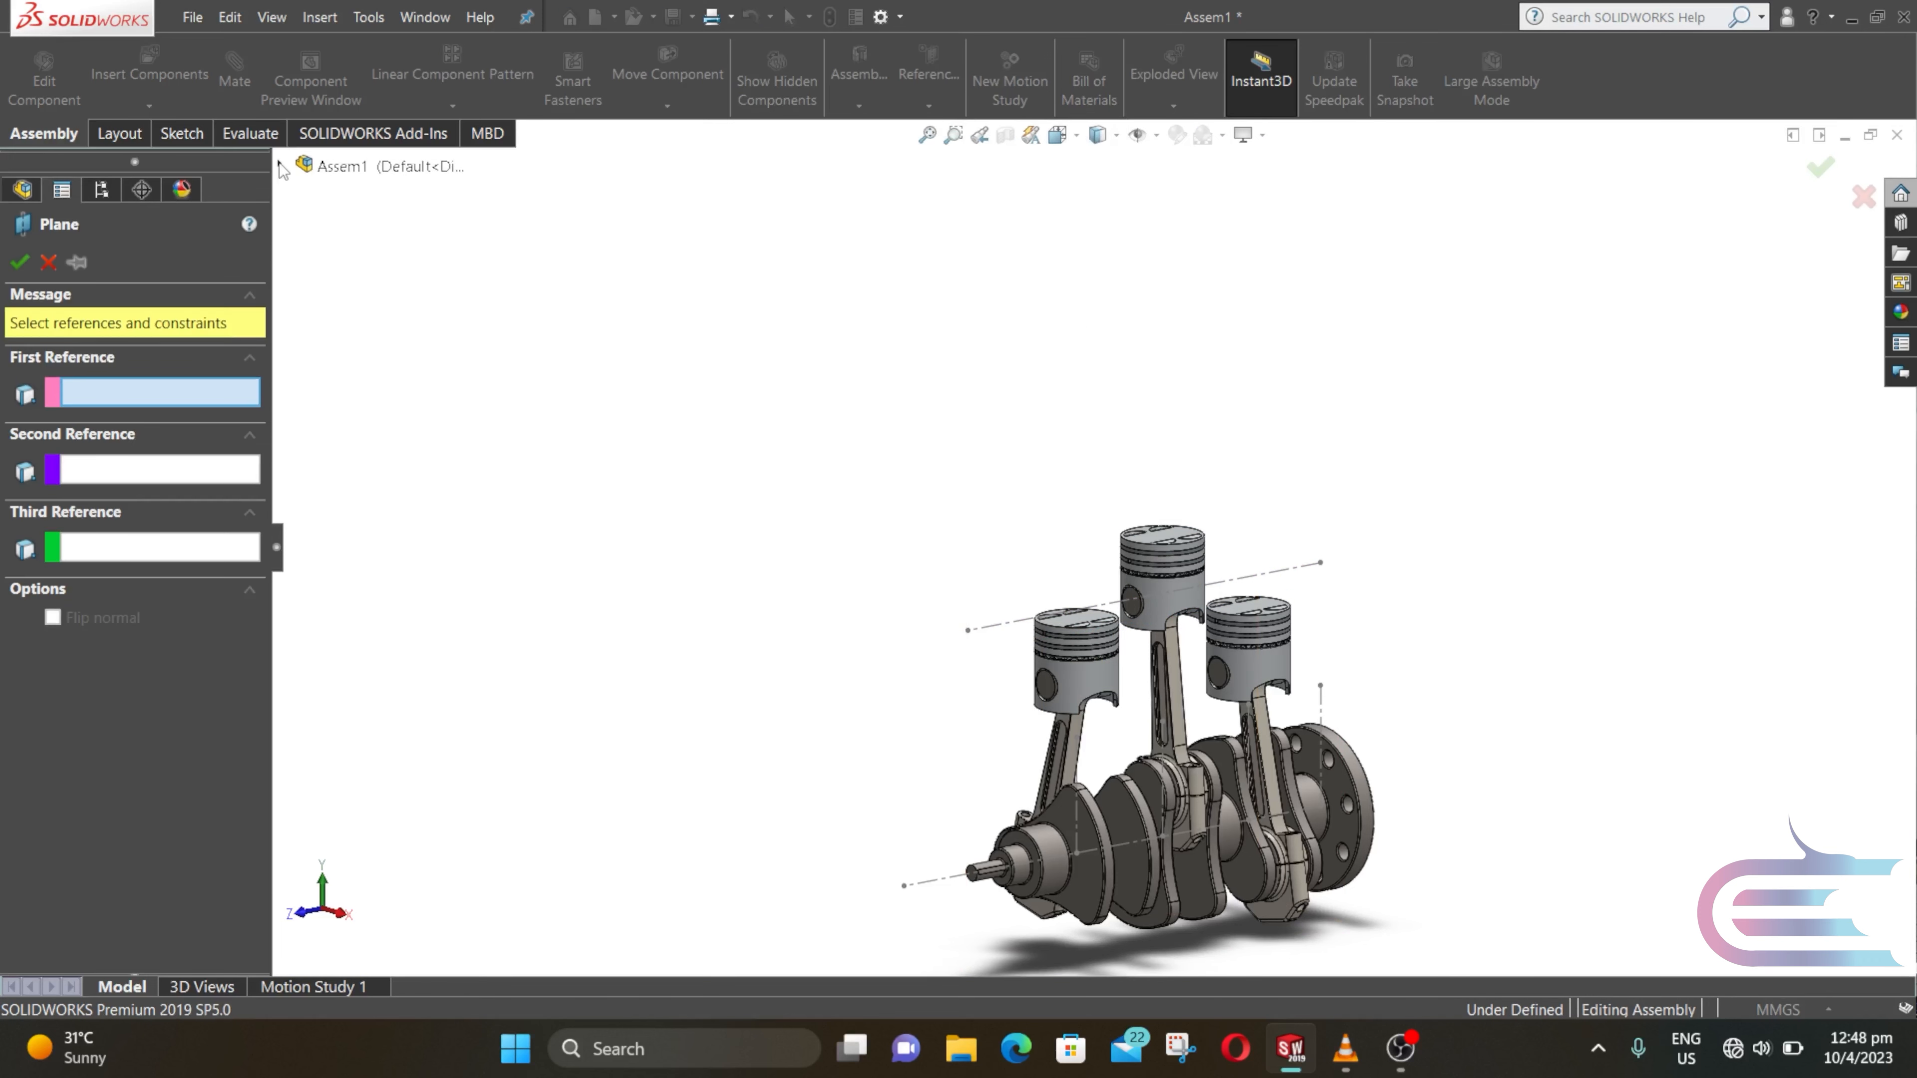
click(280, 165)
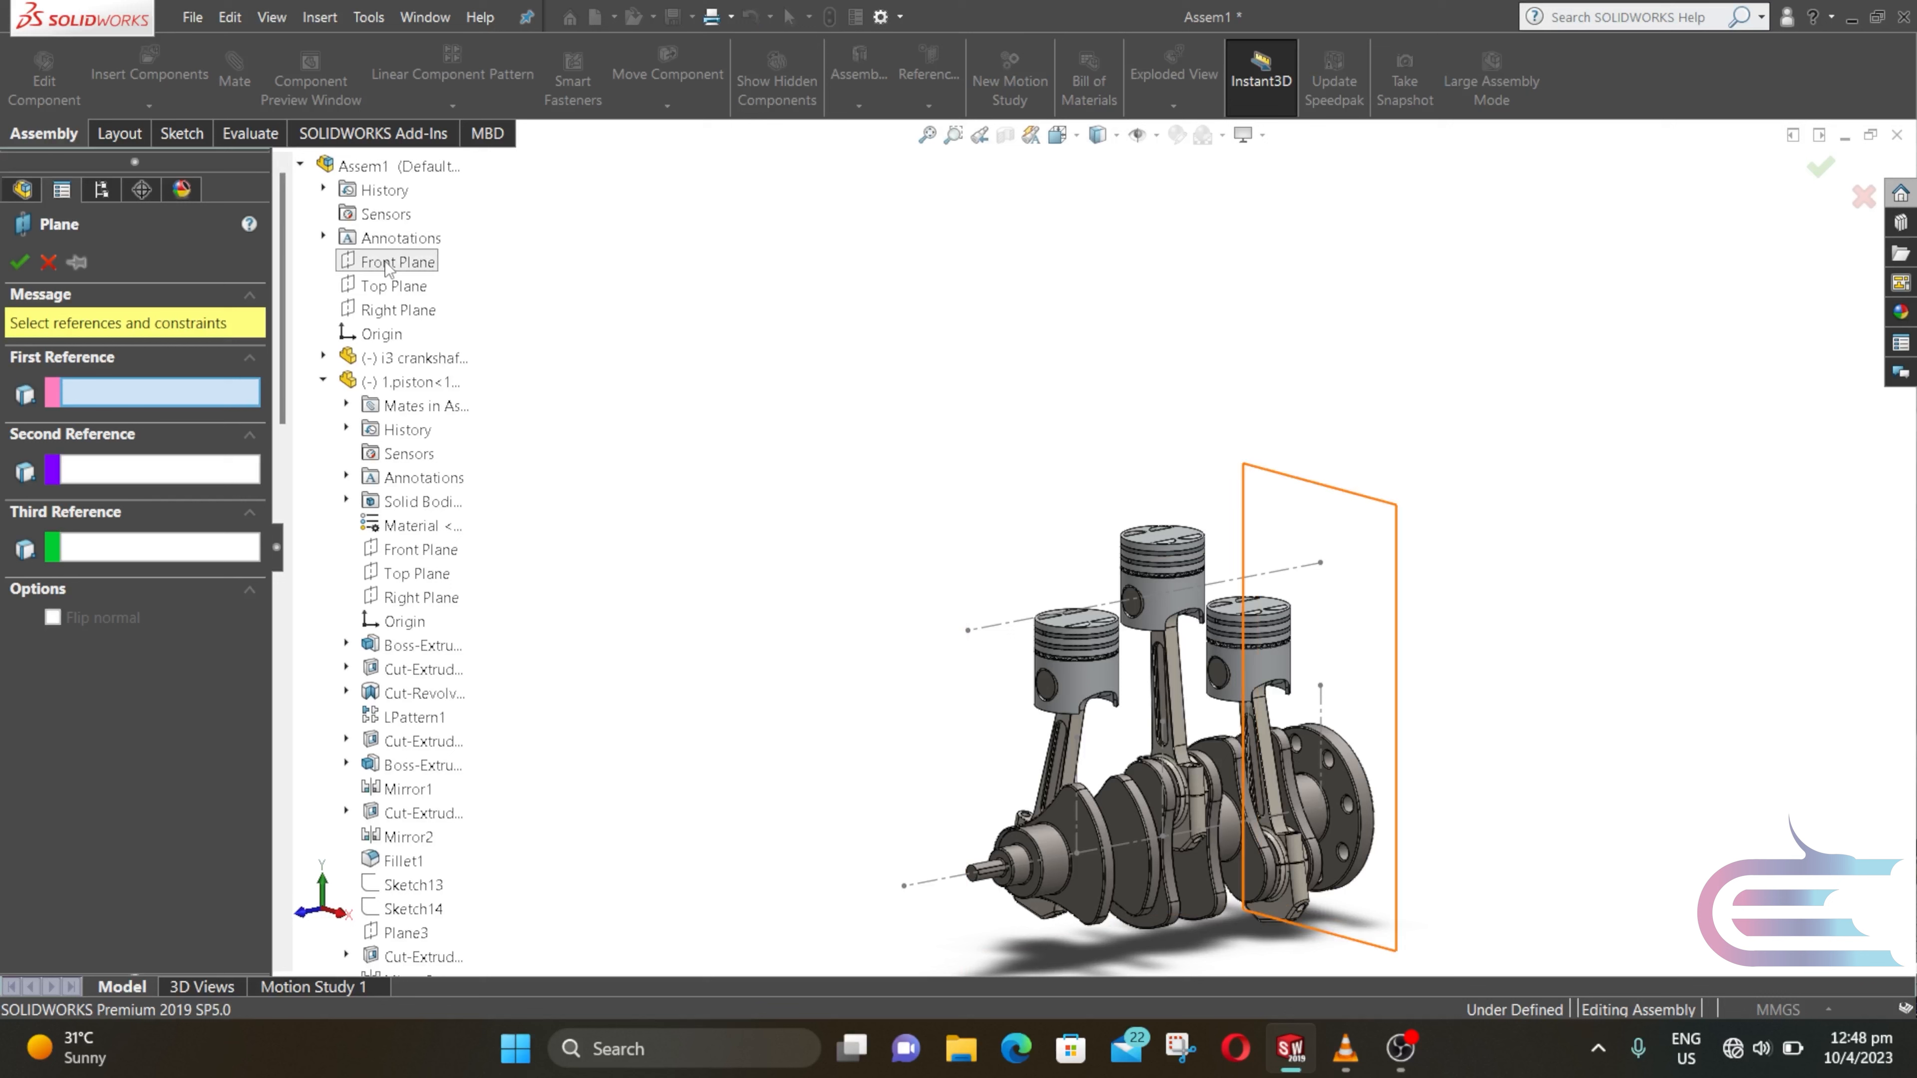
click(392, 310)
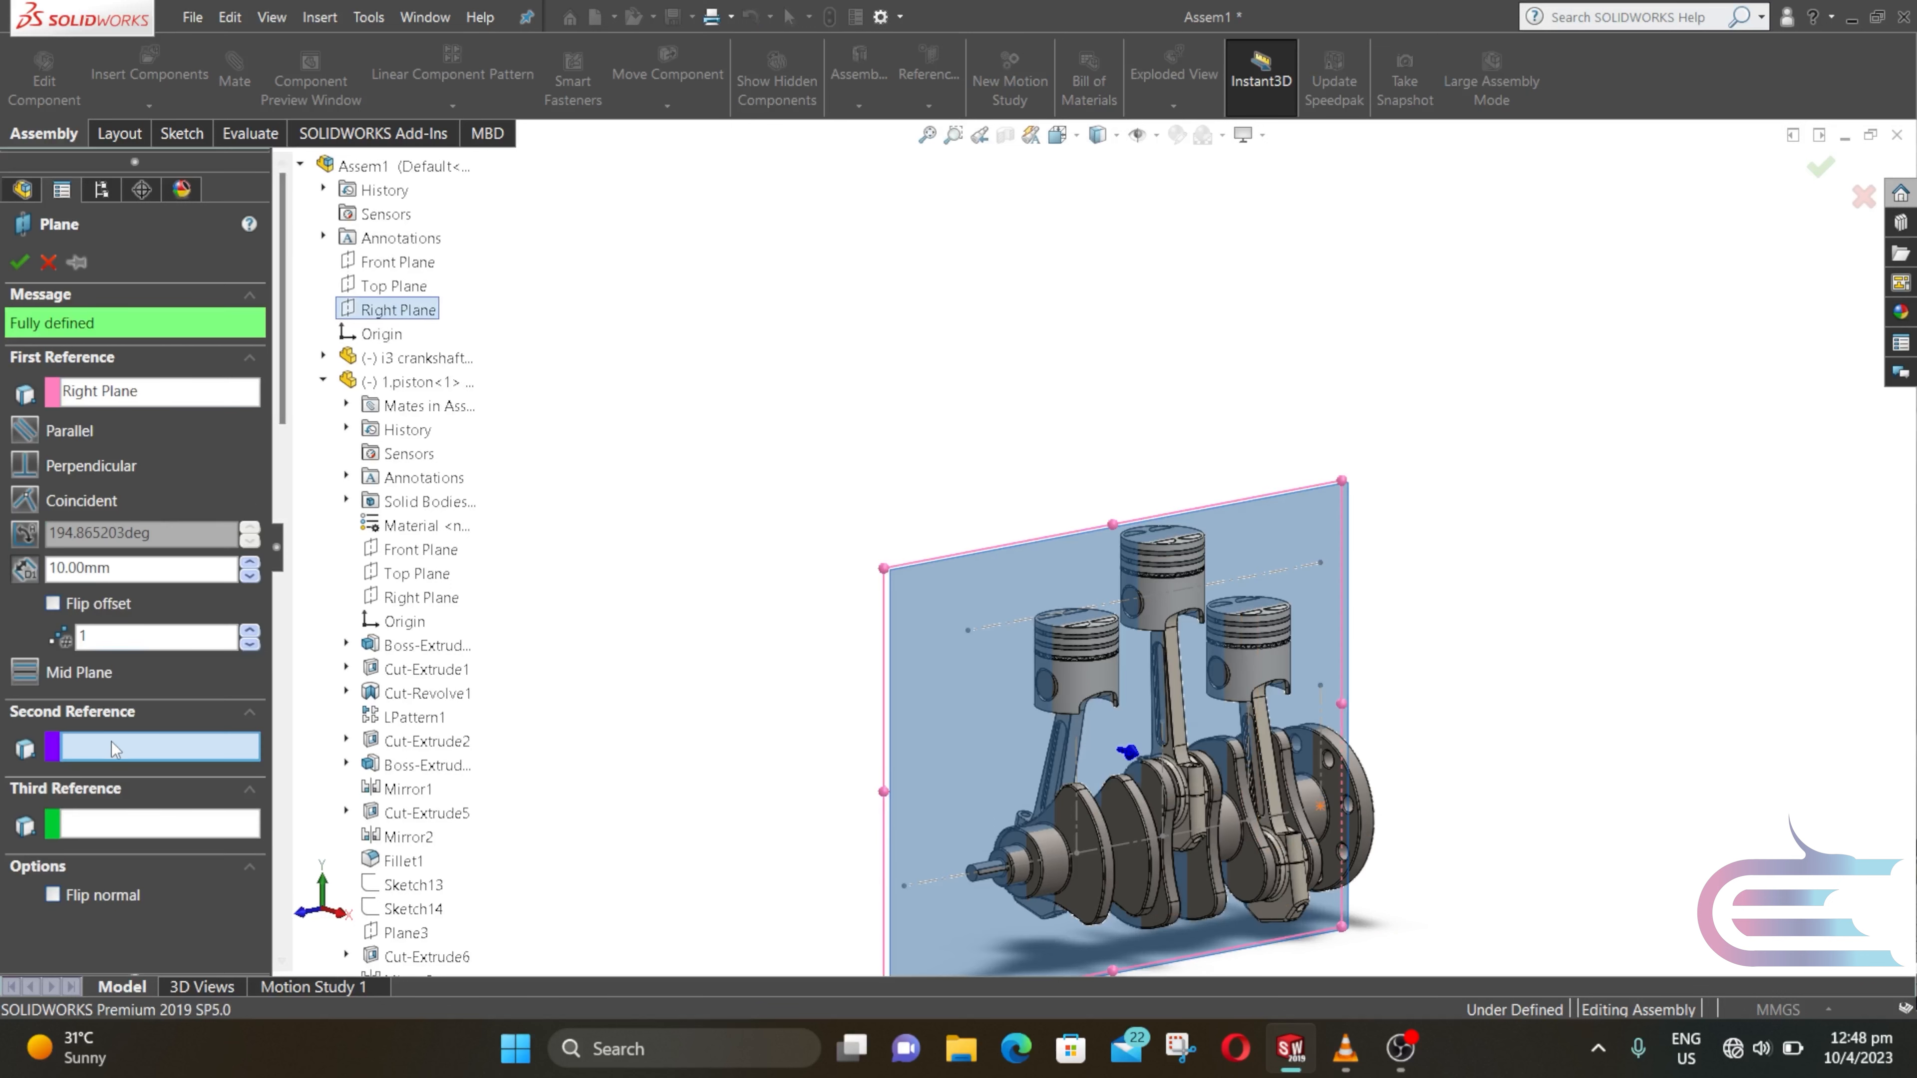
click(982, 633)
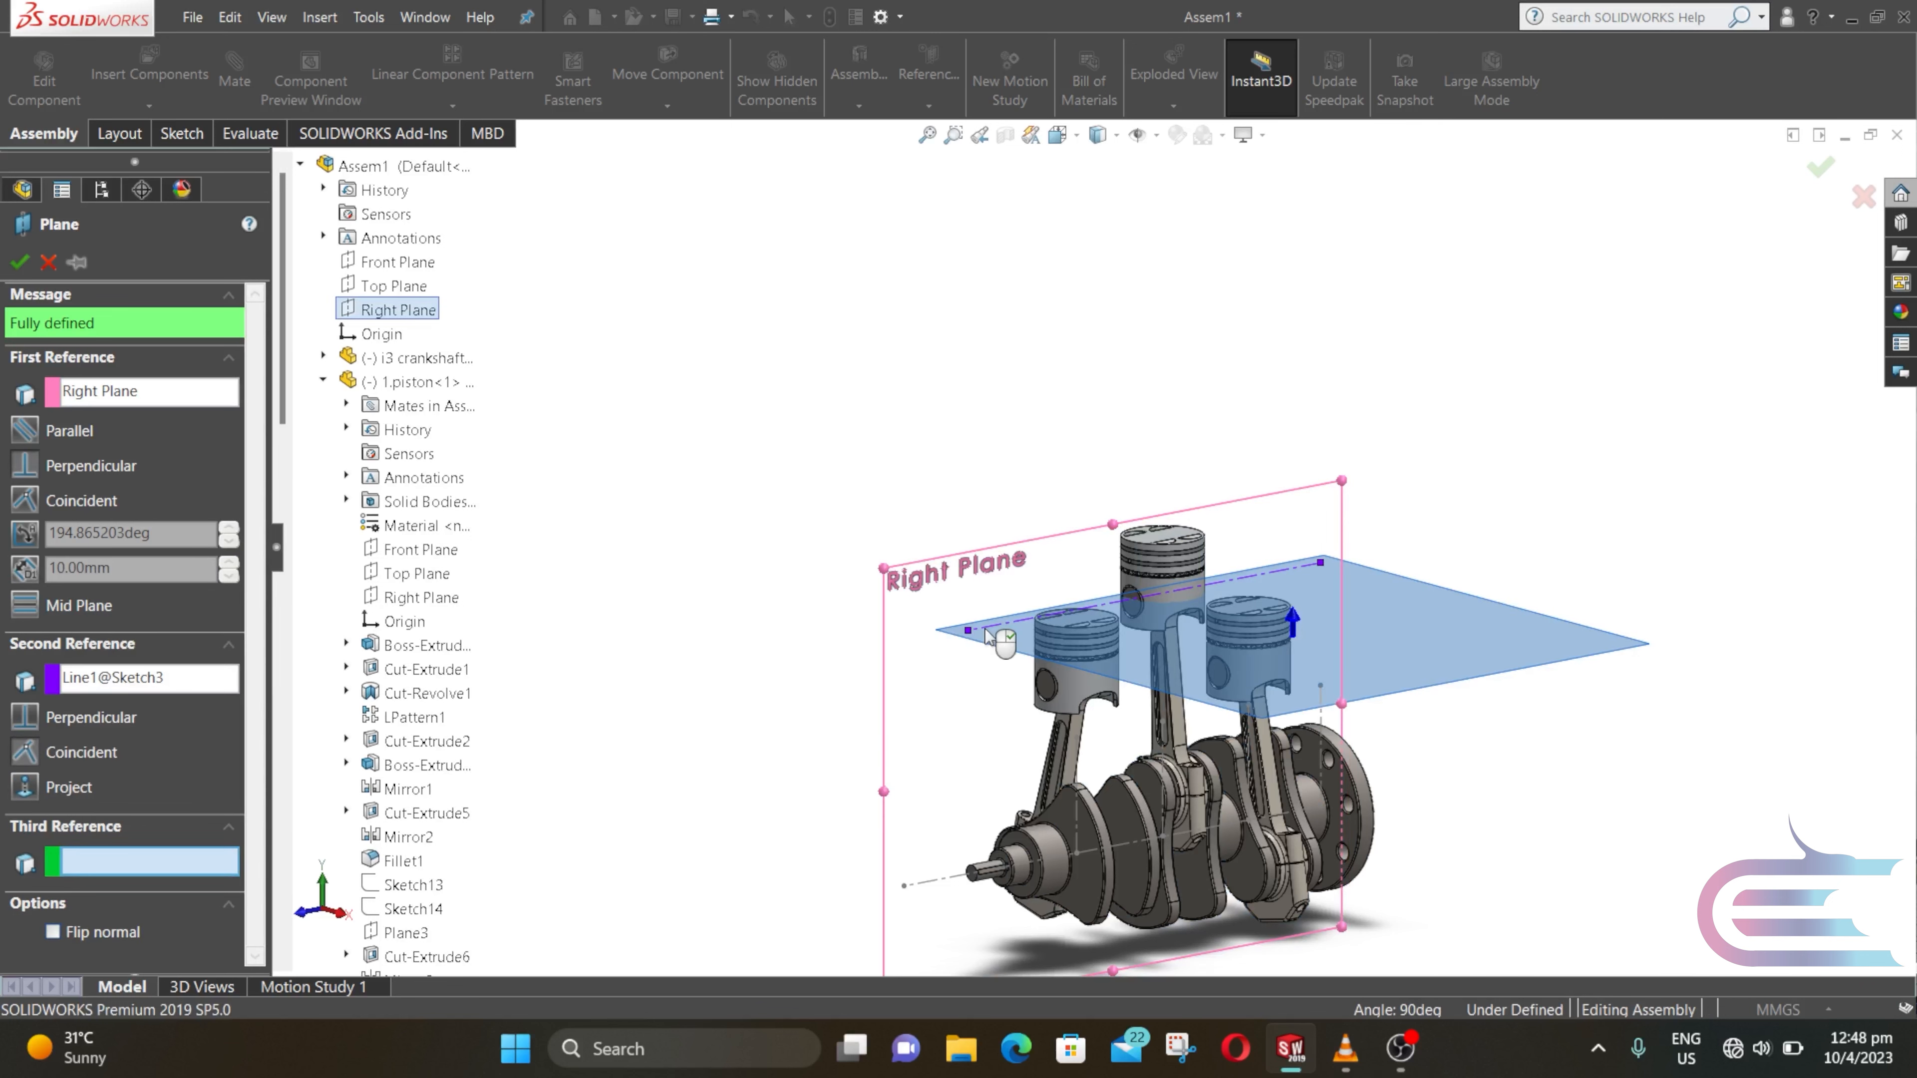
click(24, 536)
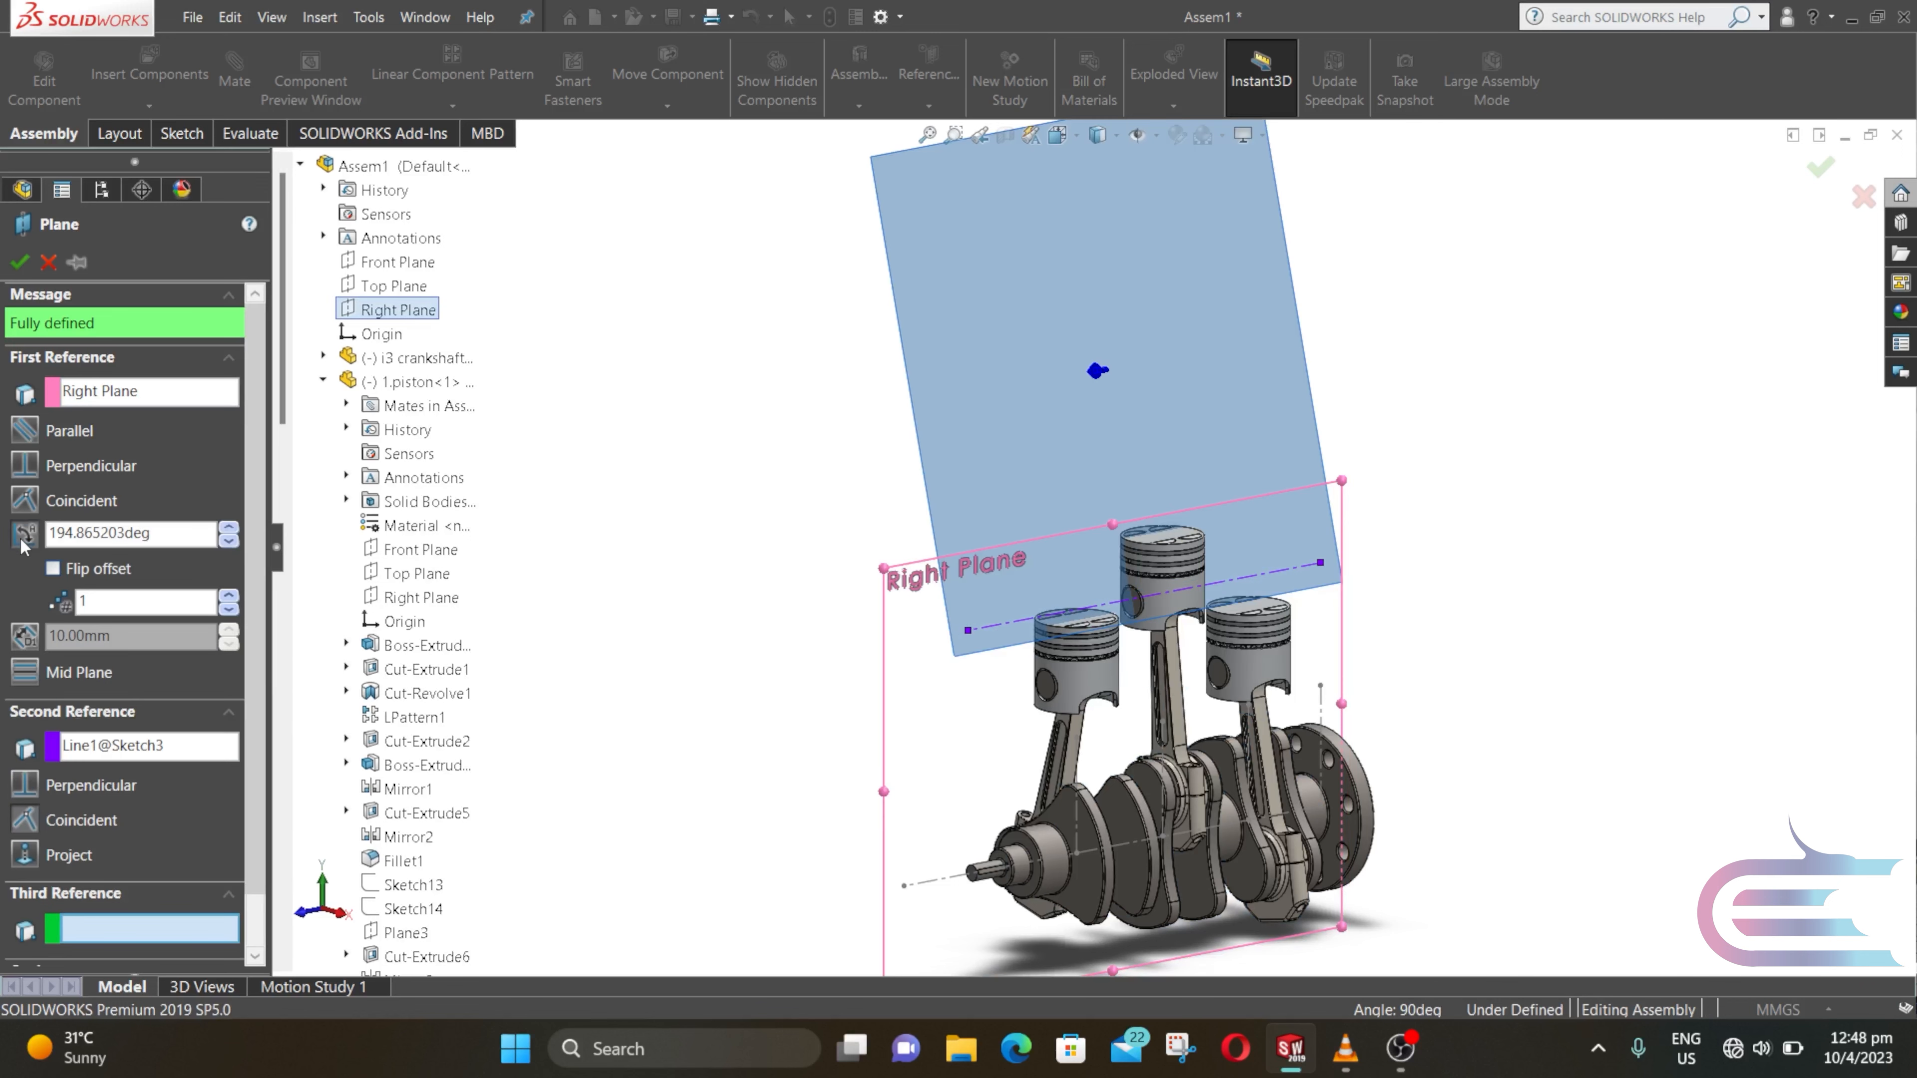
click(53, 569)
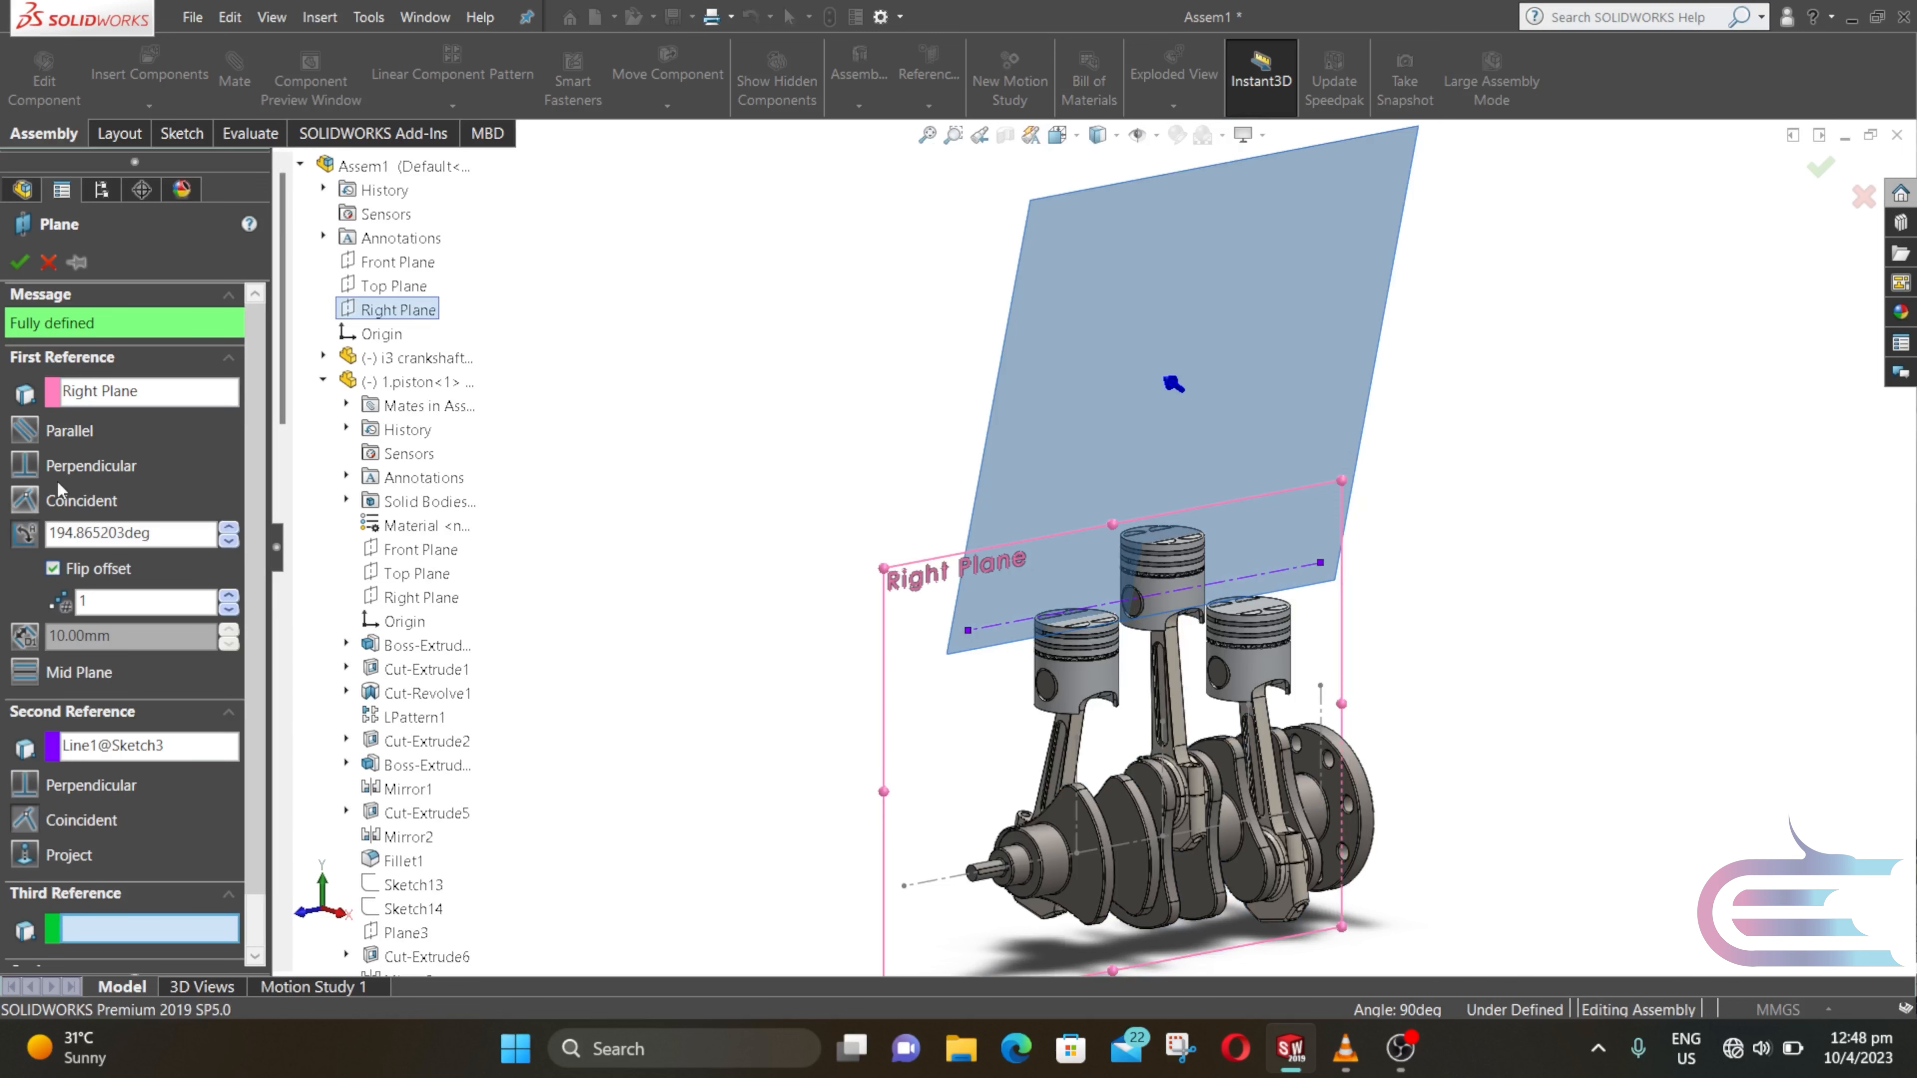
click(19, 263)
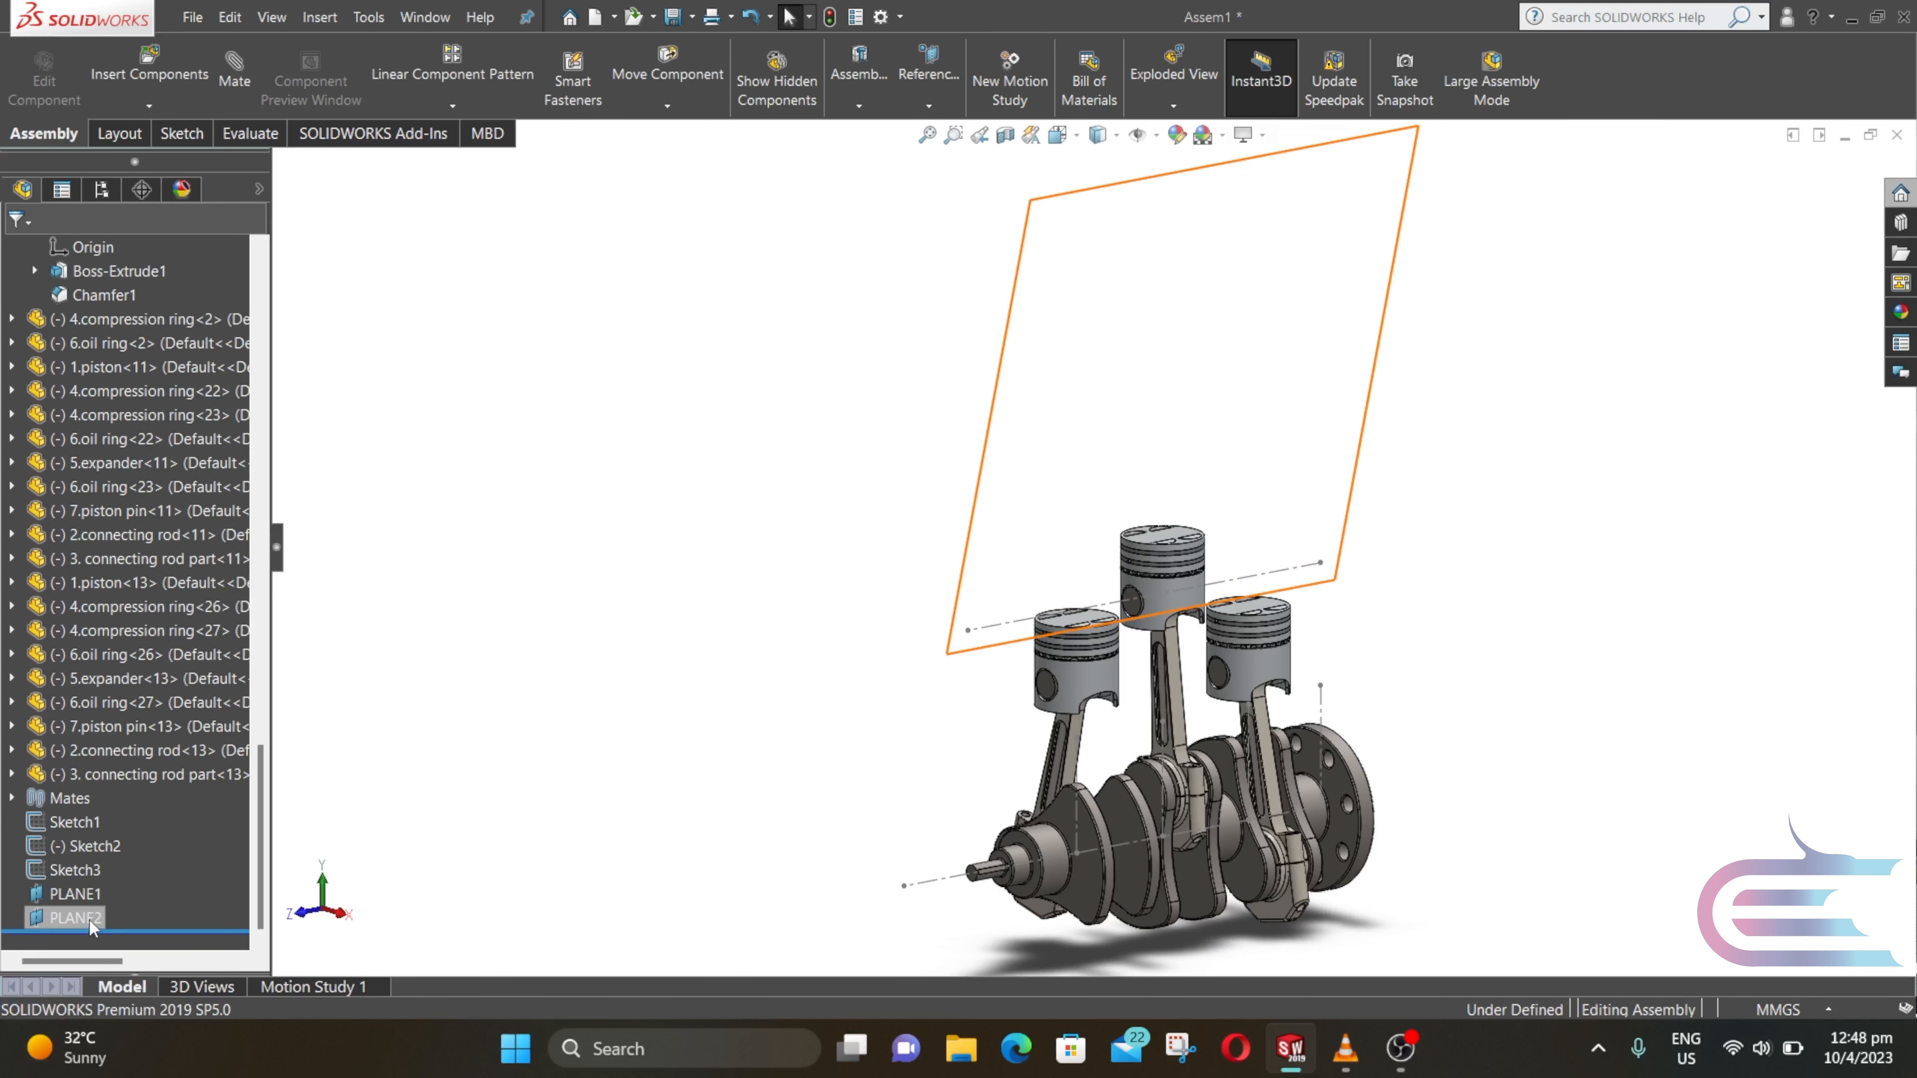
Step: Orient the view normal to PLANE1 and open a new sketch on it
right_click(78, 896)
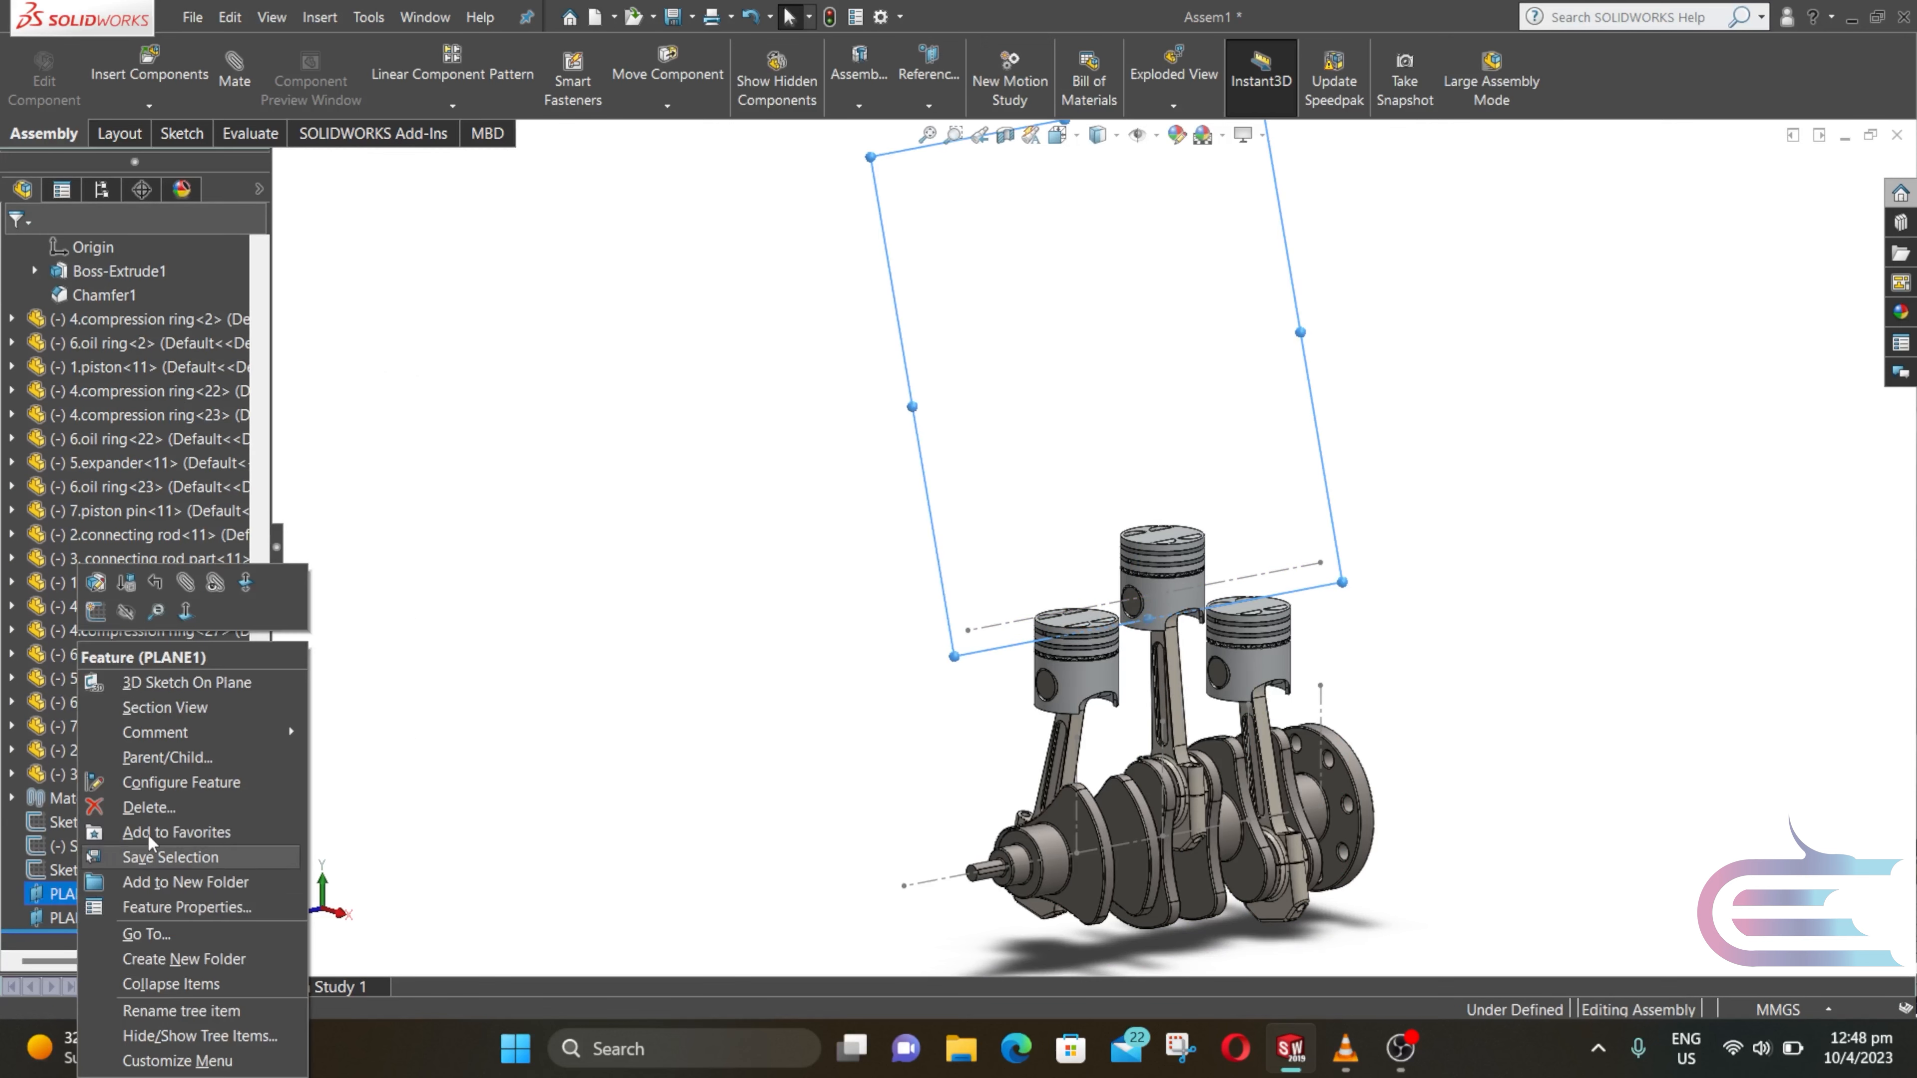
click(185, 612)
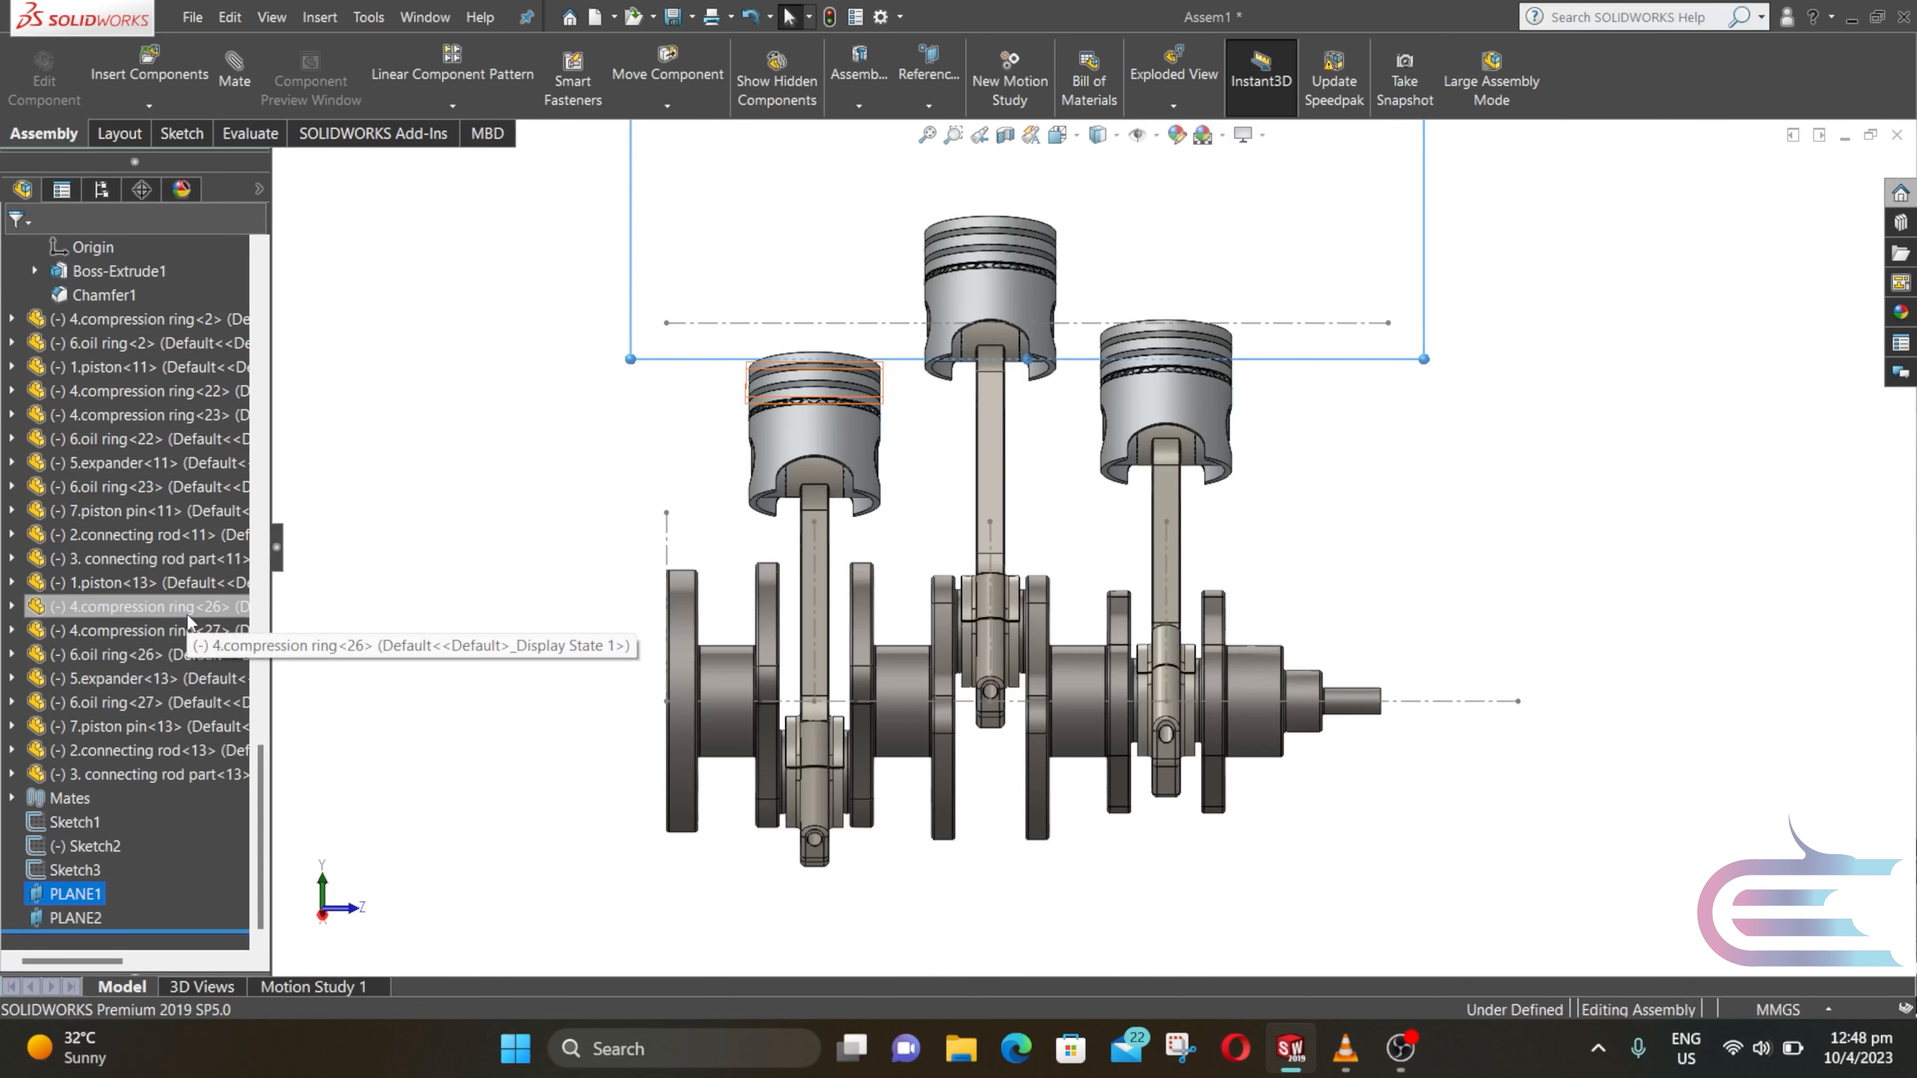
right_click(89, 894)
click(110, 614)
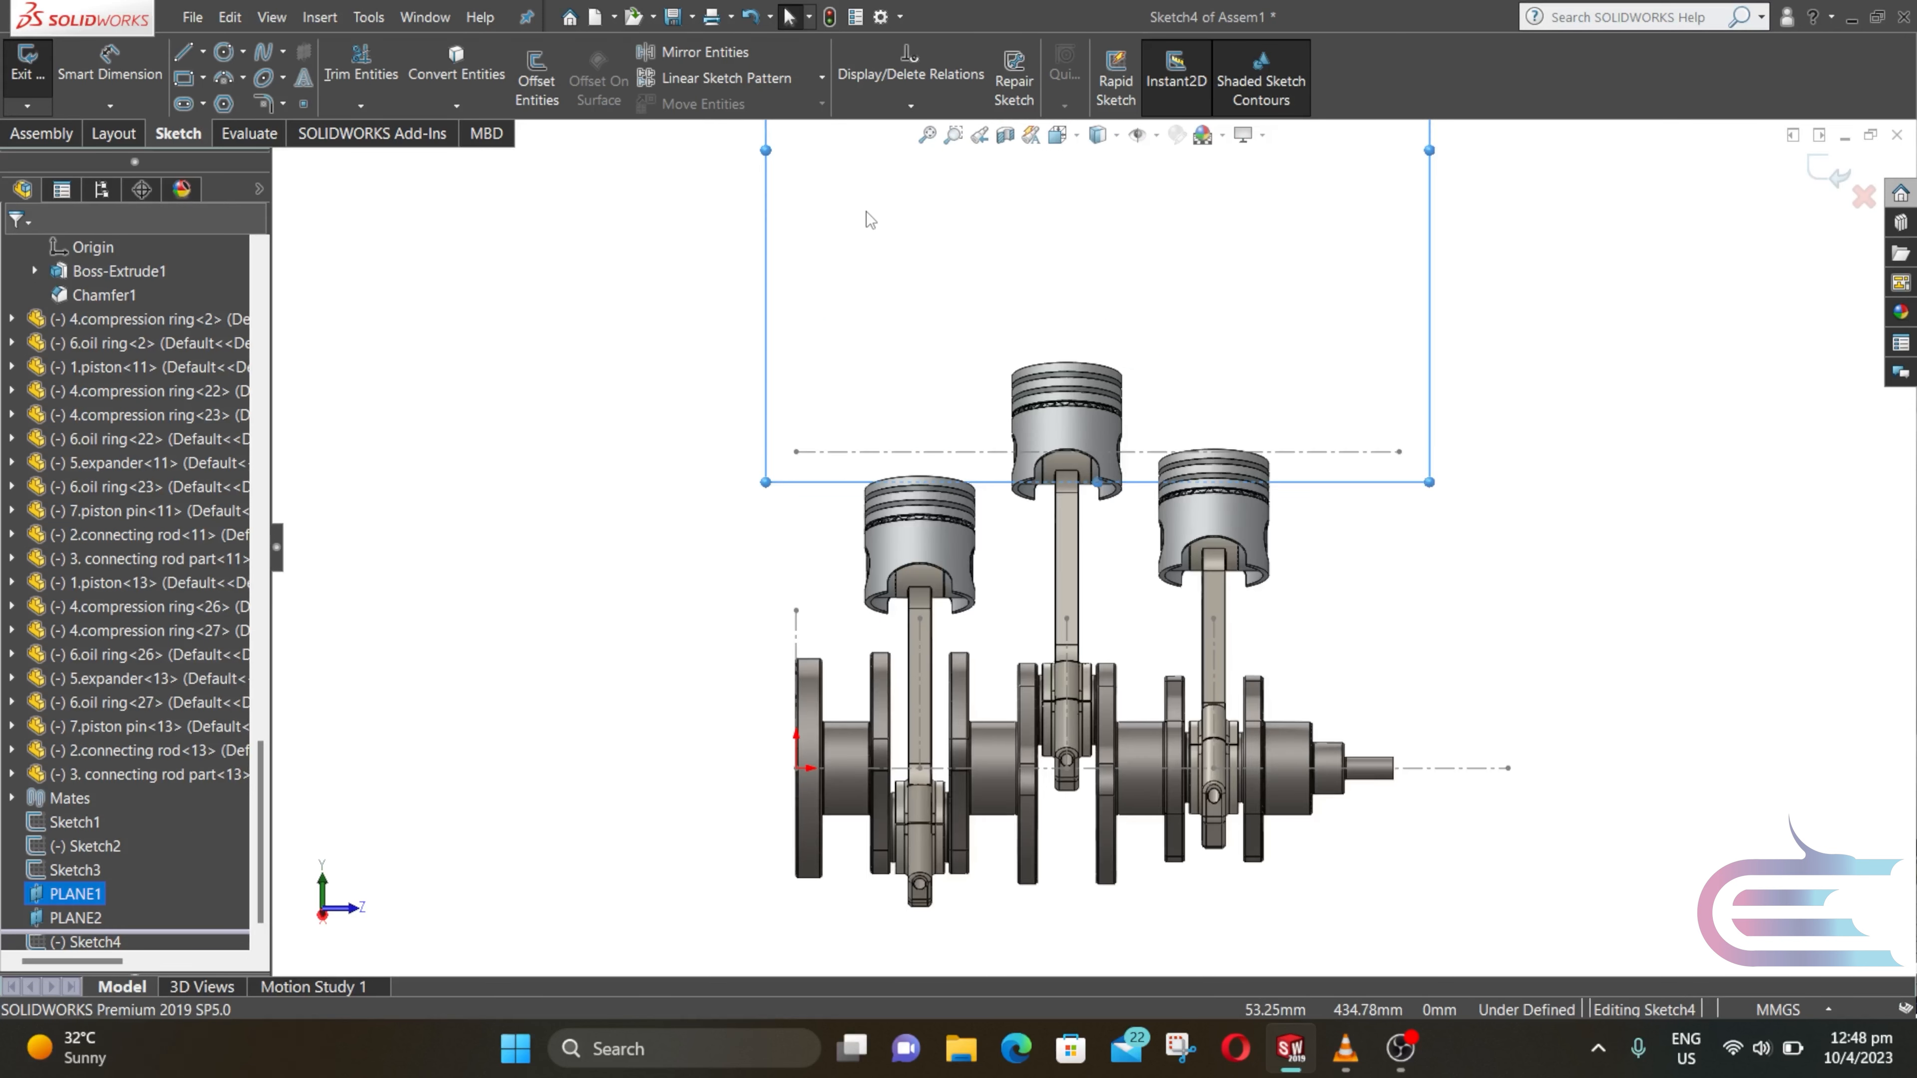
Step: Sketch a horizontal centerline about 463 mm long above the pistons, starting in line with the origin, in the PLANE1 sketch
click(203, 52)
click(227, 100)
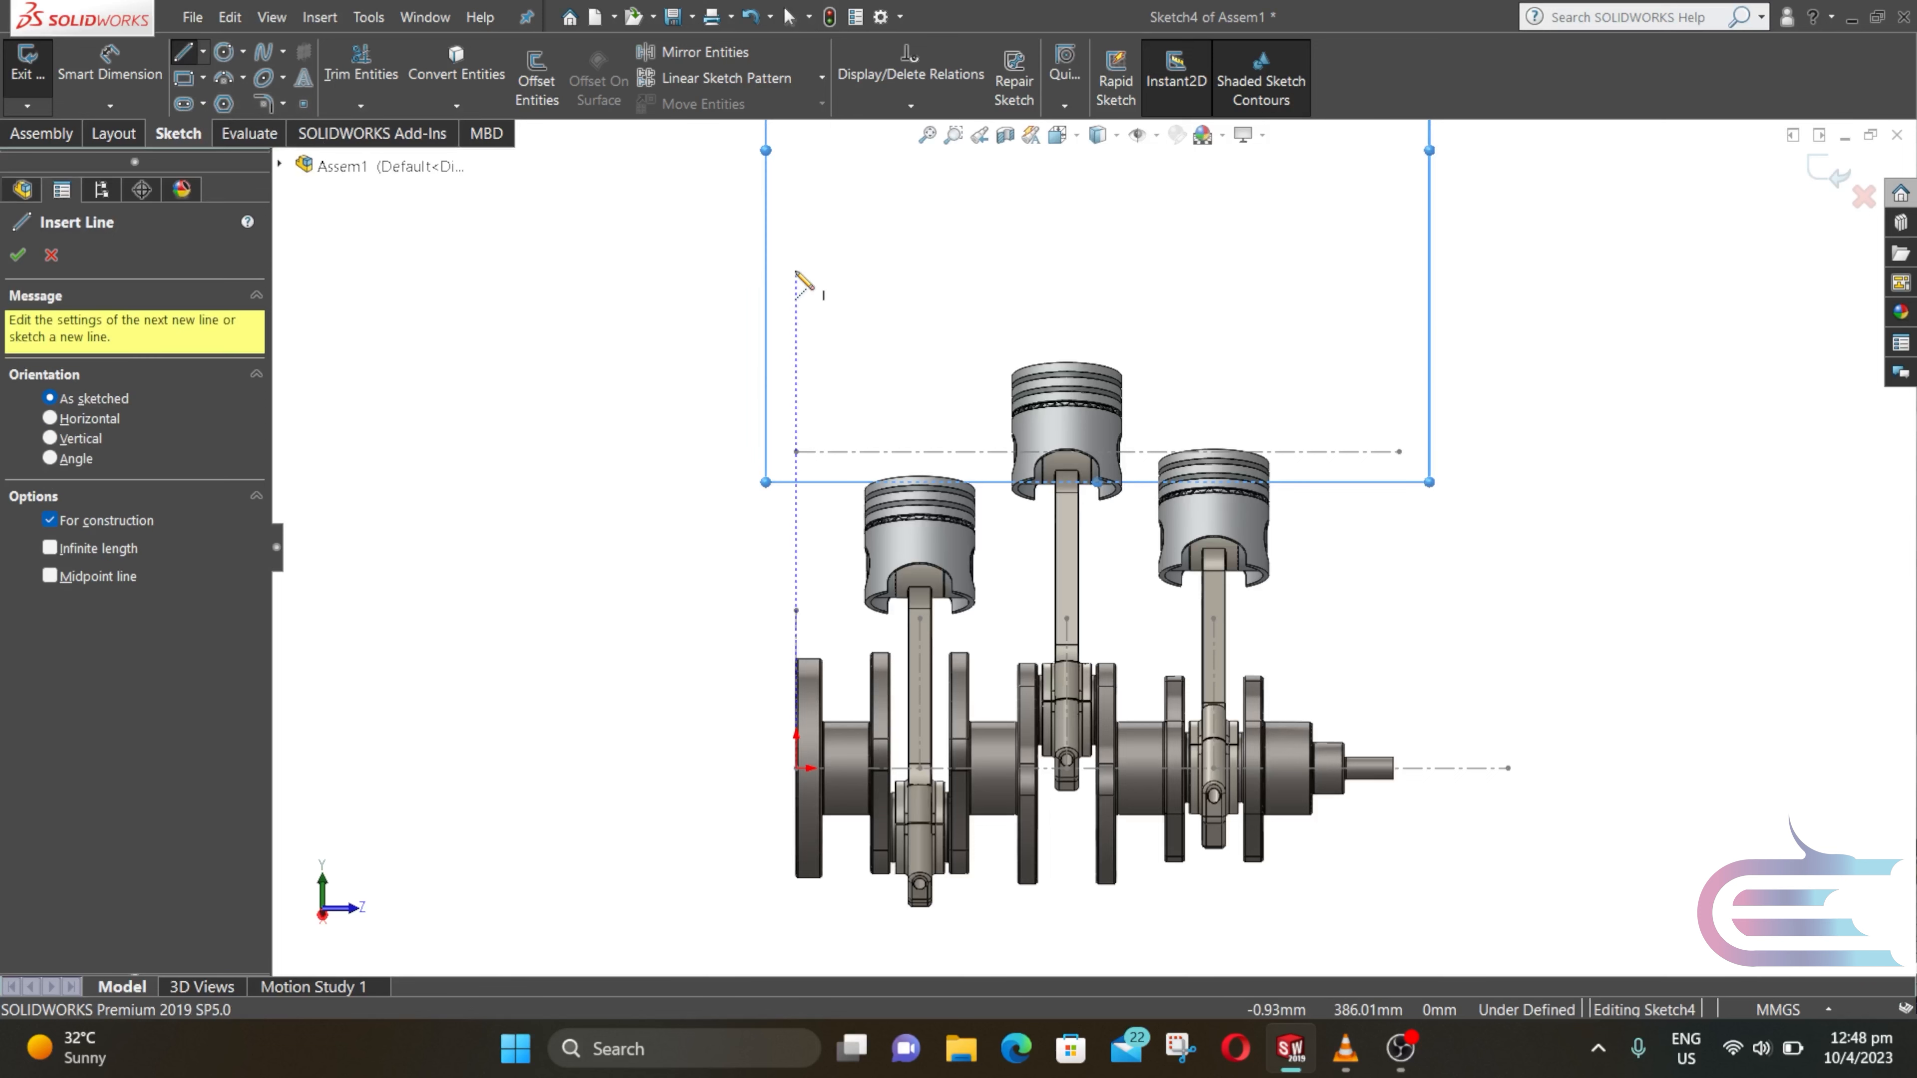
click(796, 288)
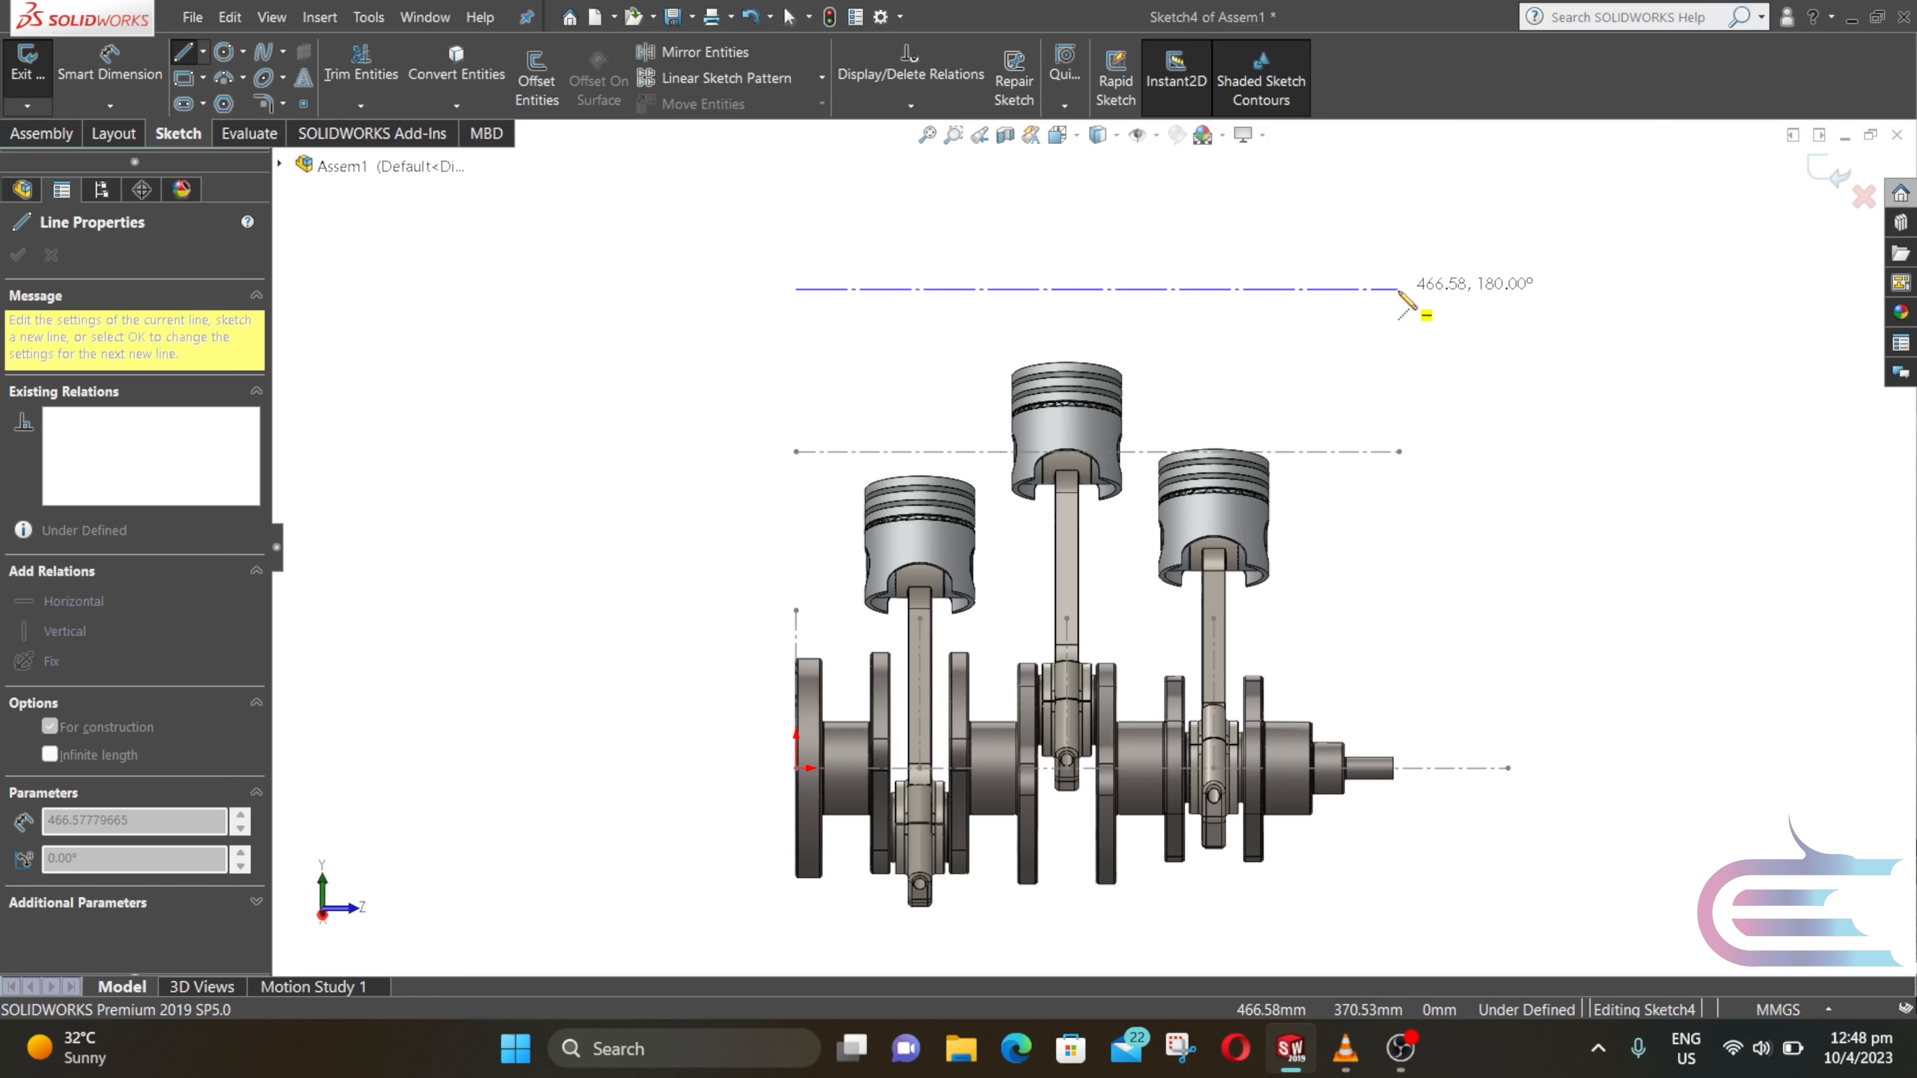
click(1394, 290)
key(Escape)
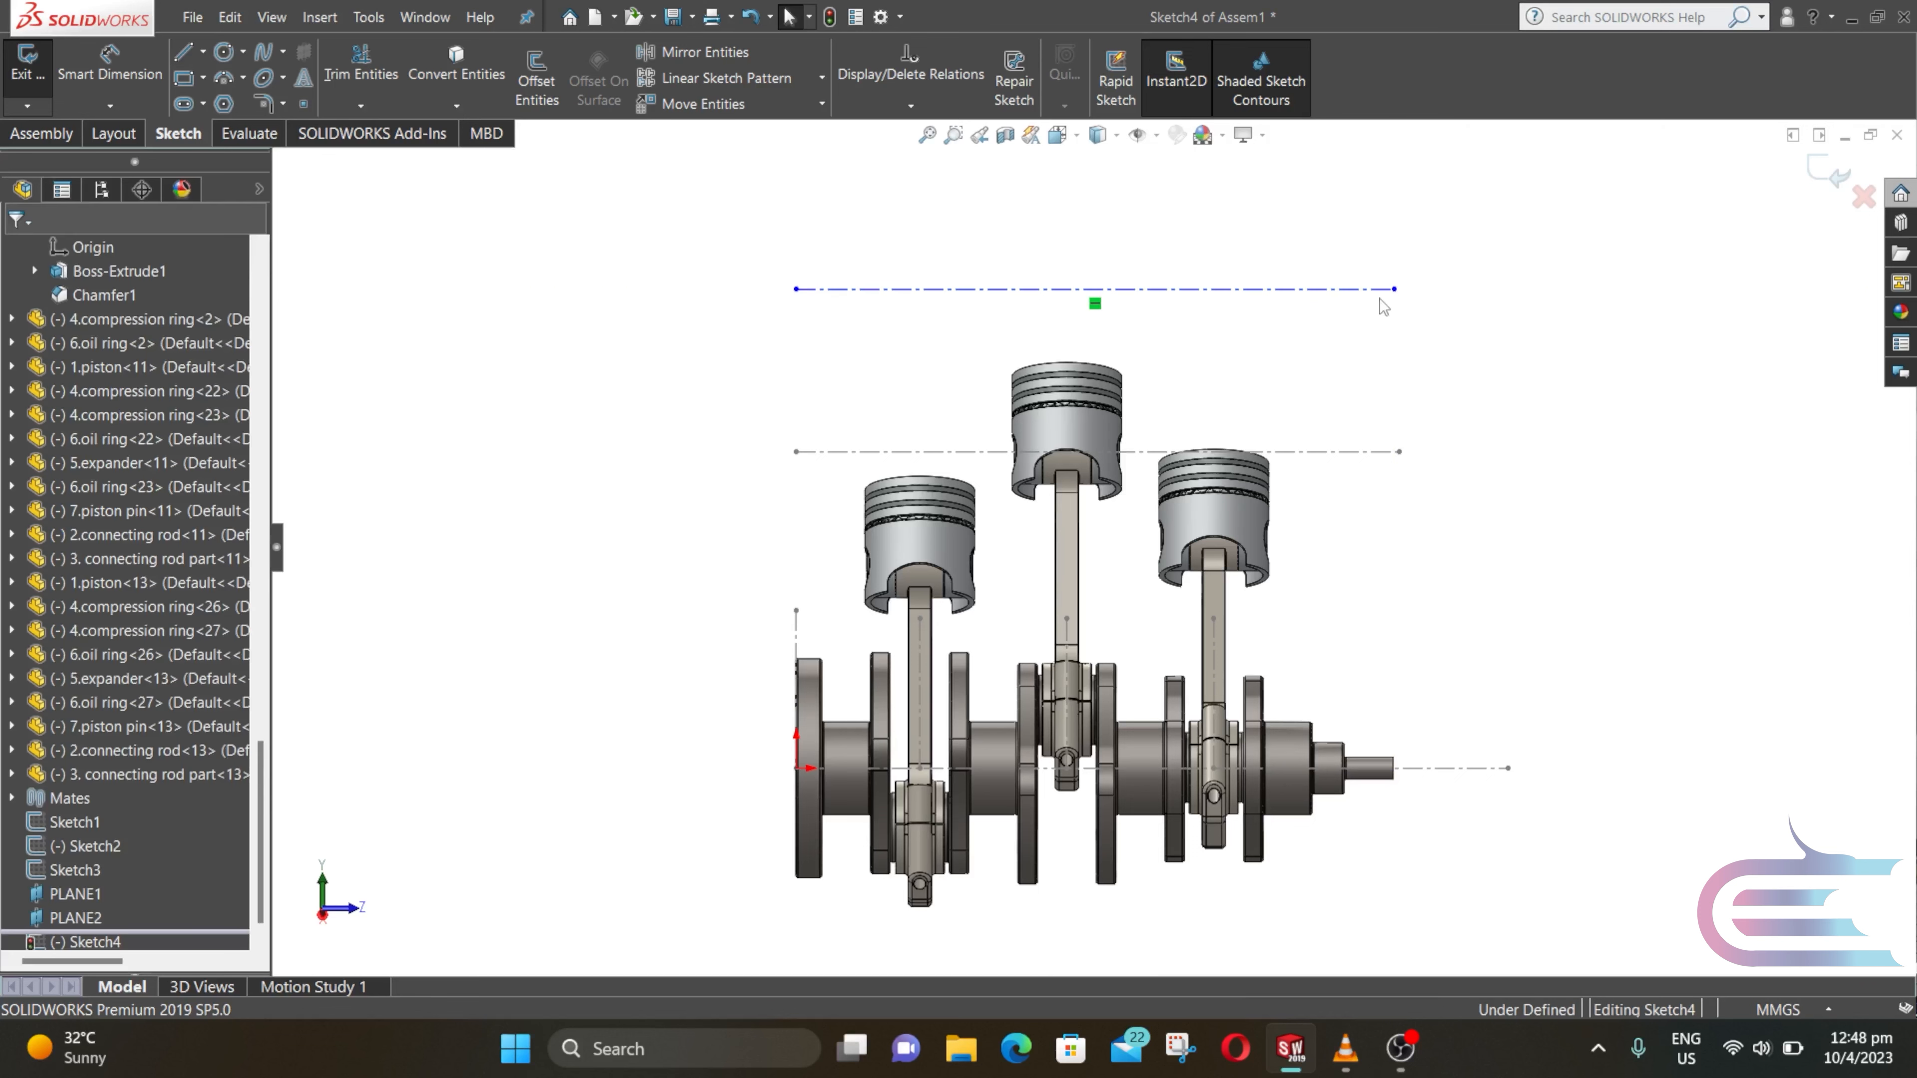
Step: Dimension the new PLANE1 centerline 144.963389 mm above the existing horizontal centerline at piston height, and exit the sketch
click(110, 64)
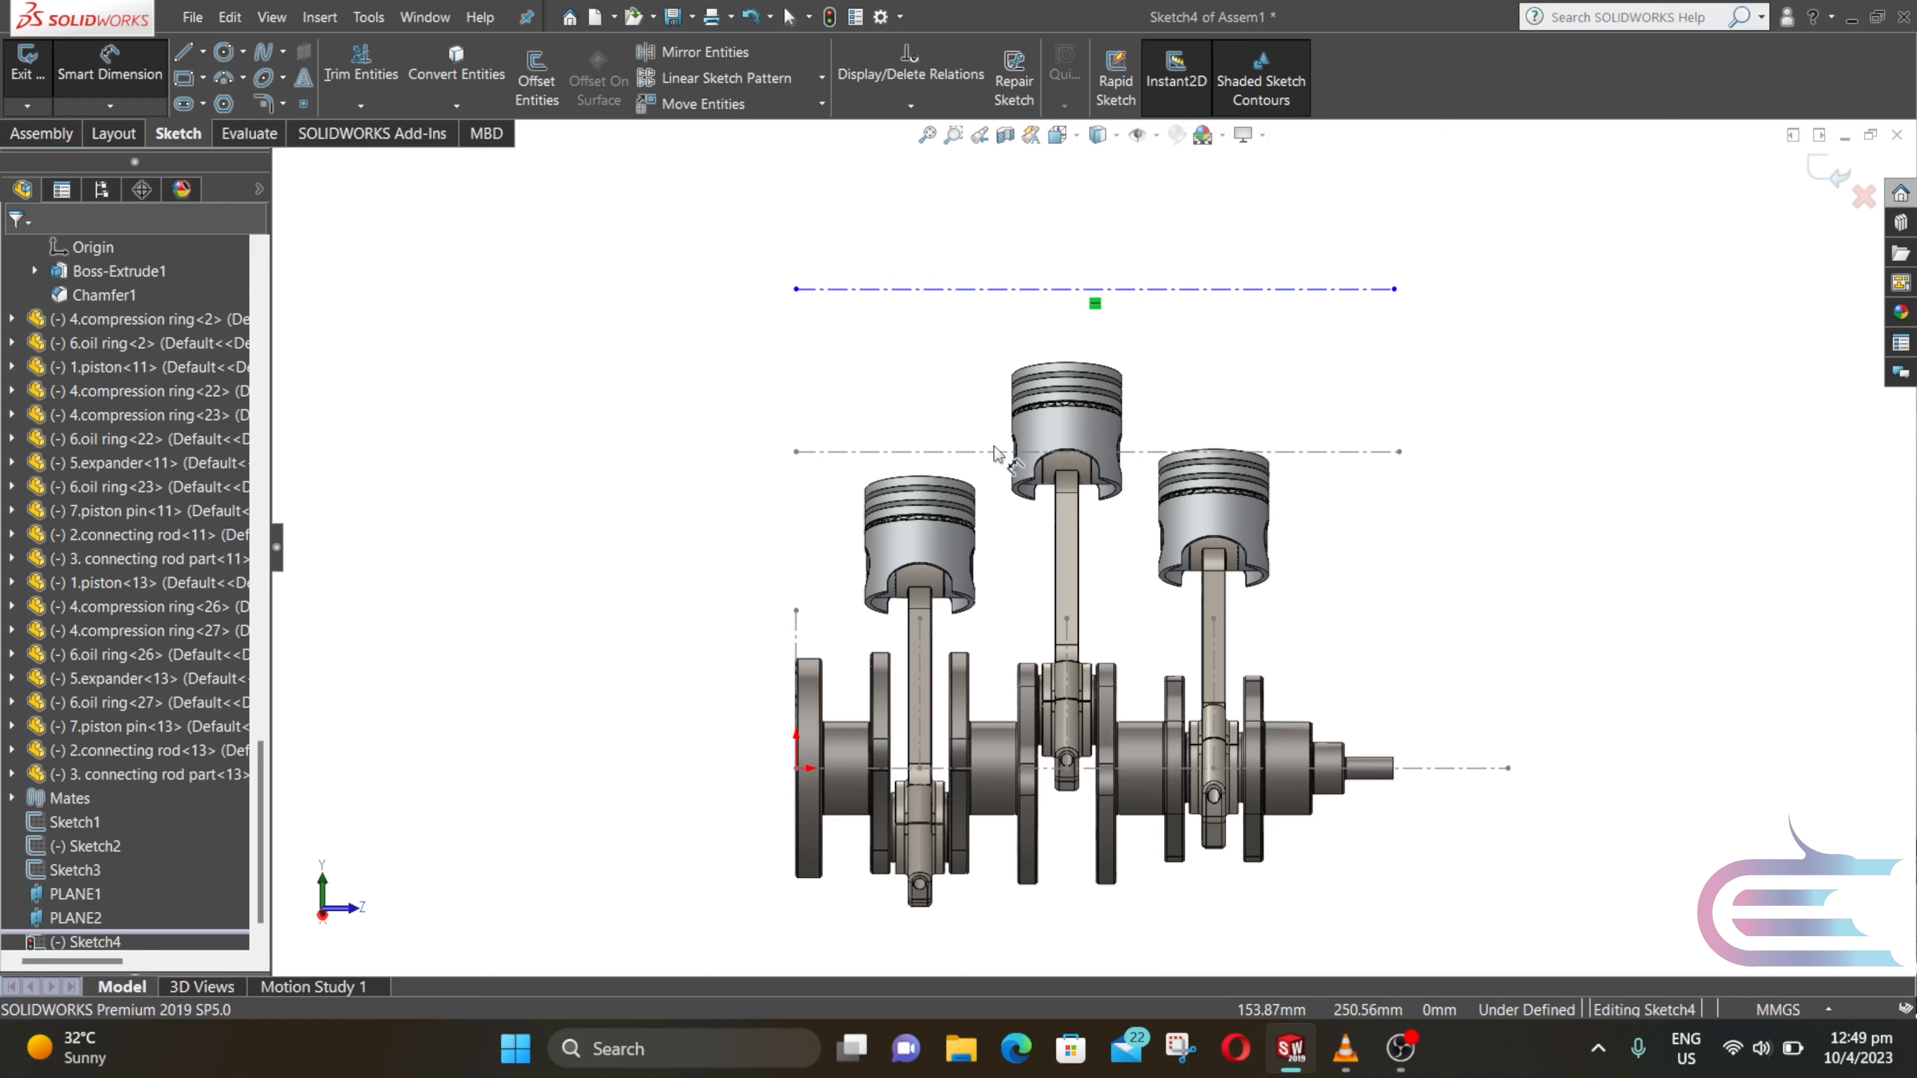
click(995, 452)
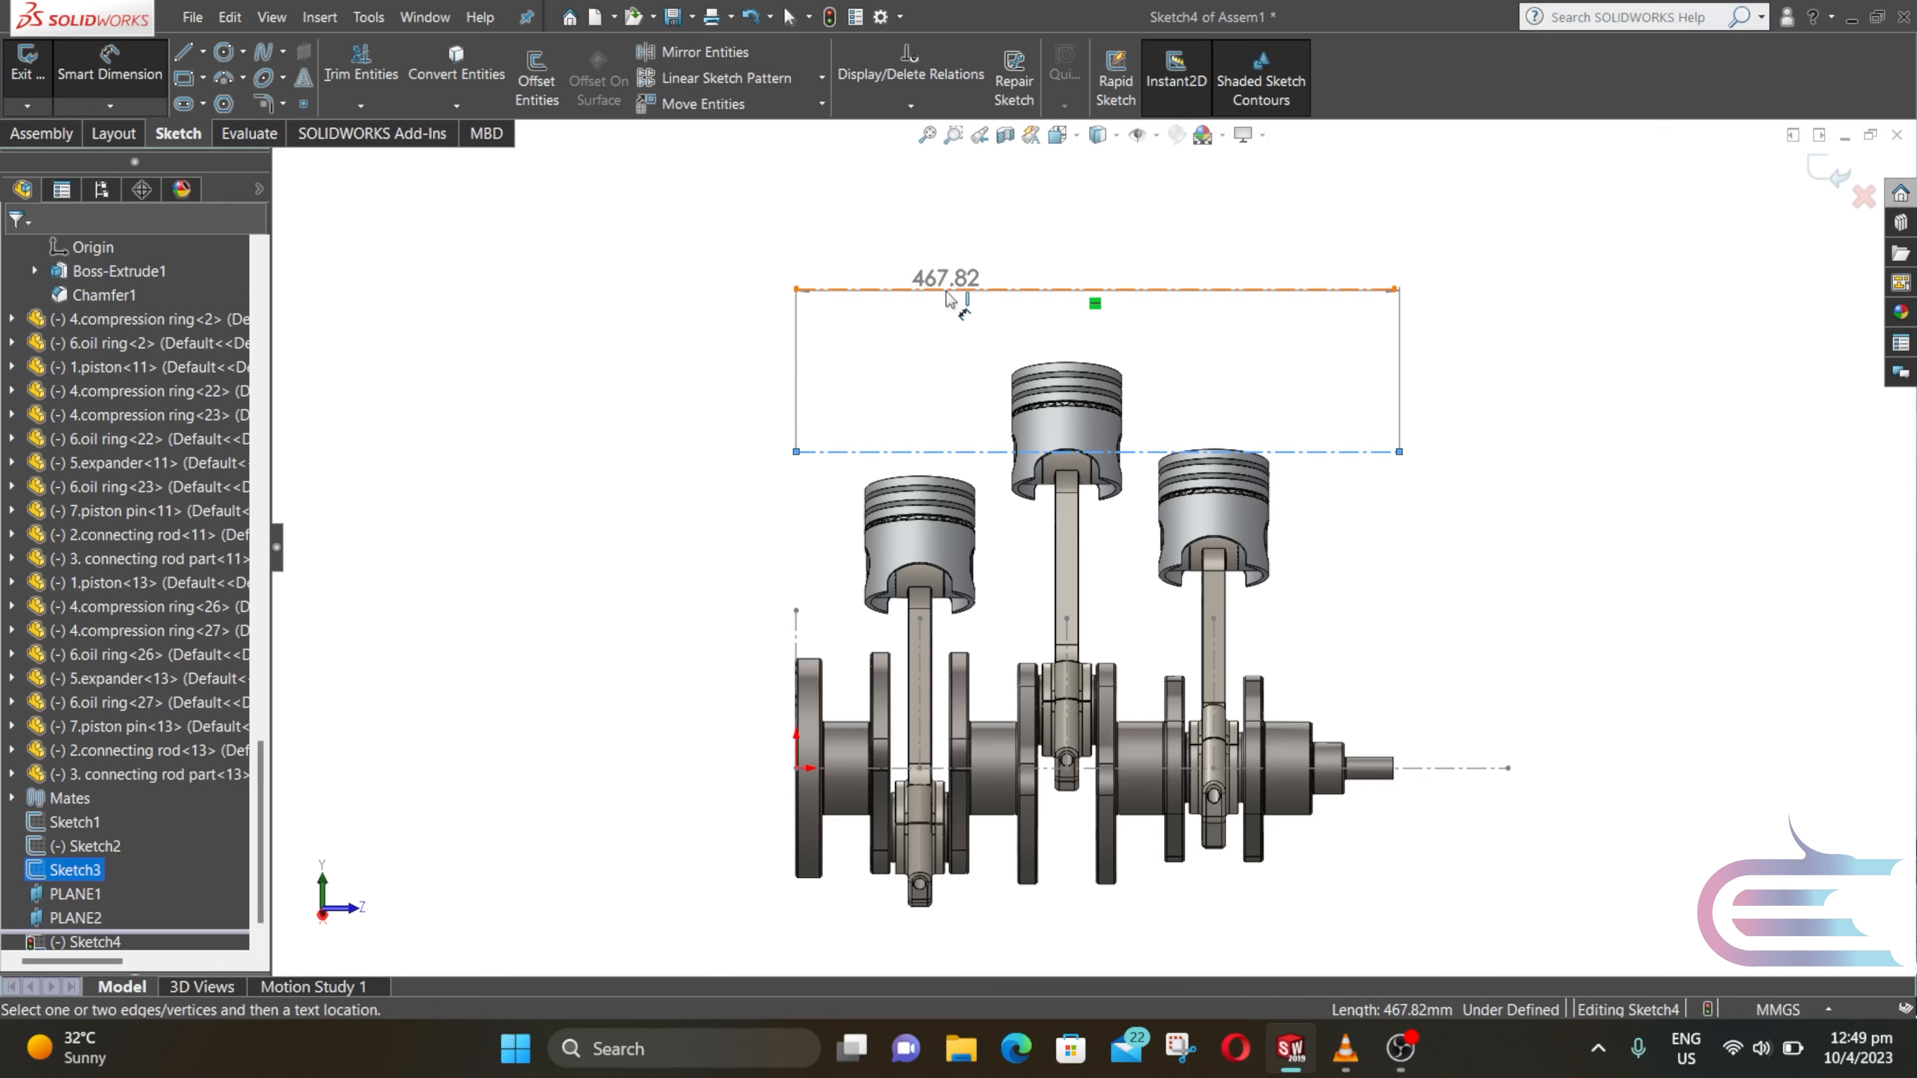
click(895, 289)
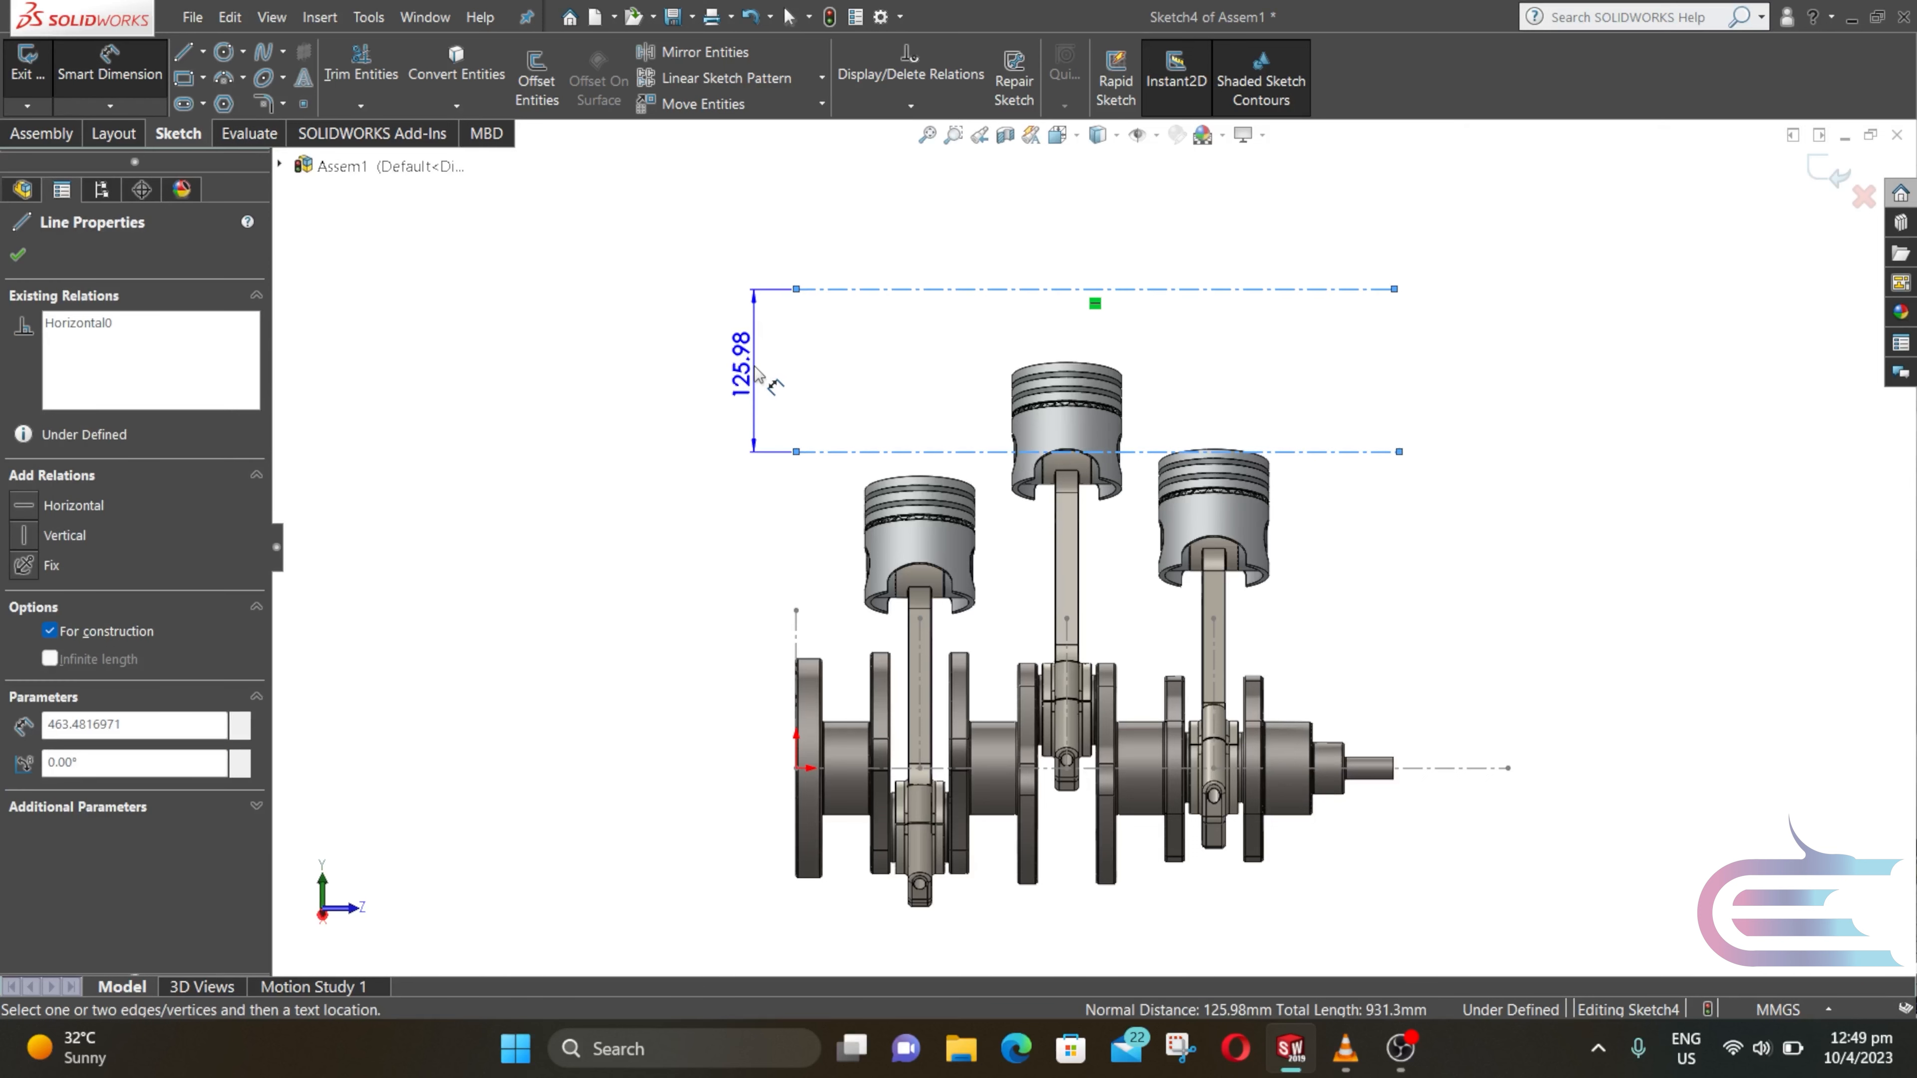
click(757, 373)
text(1)
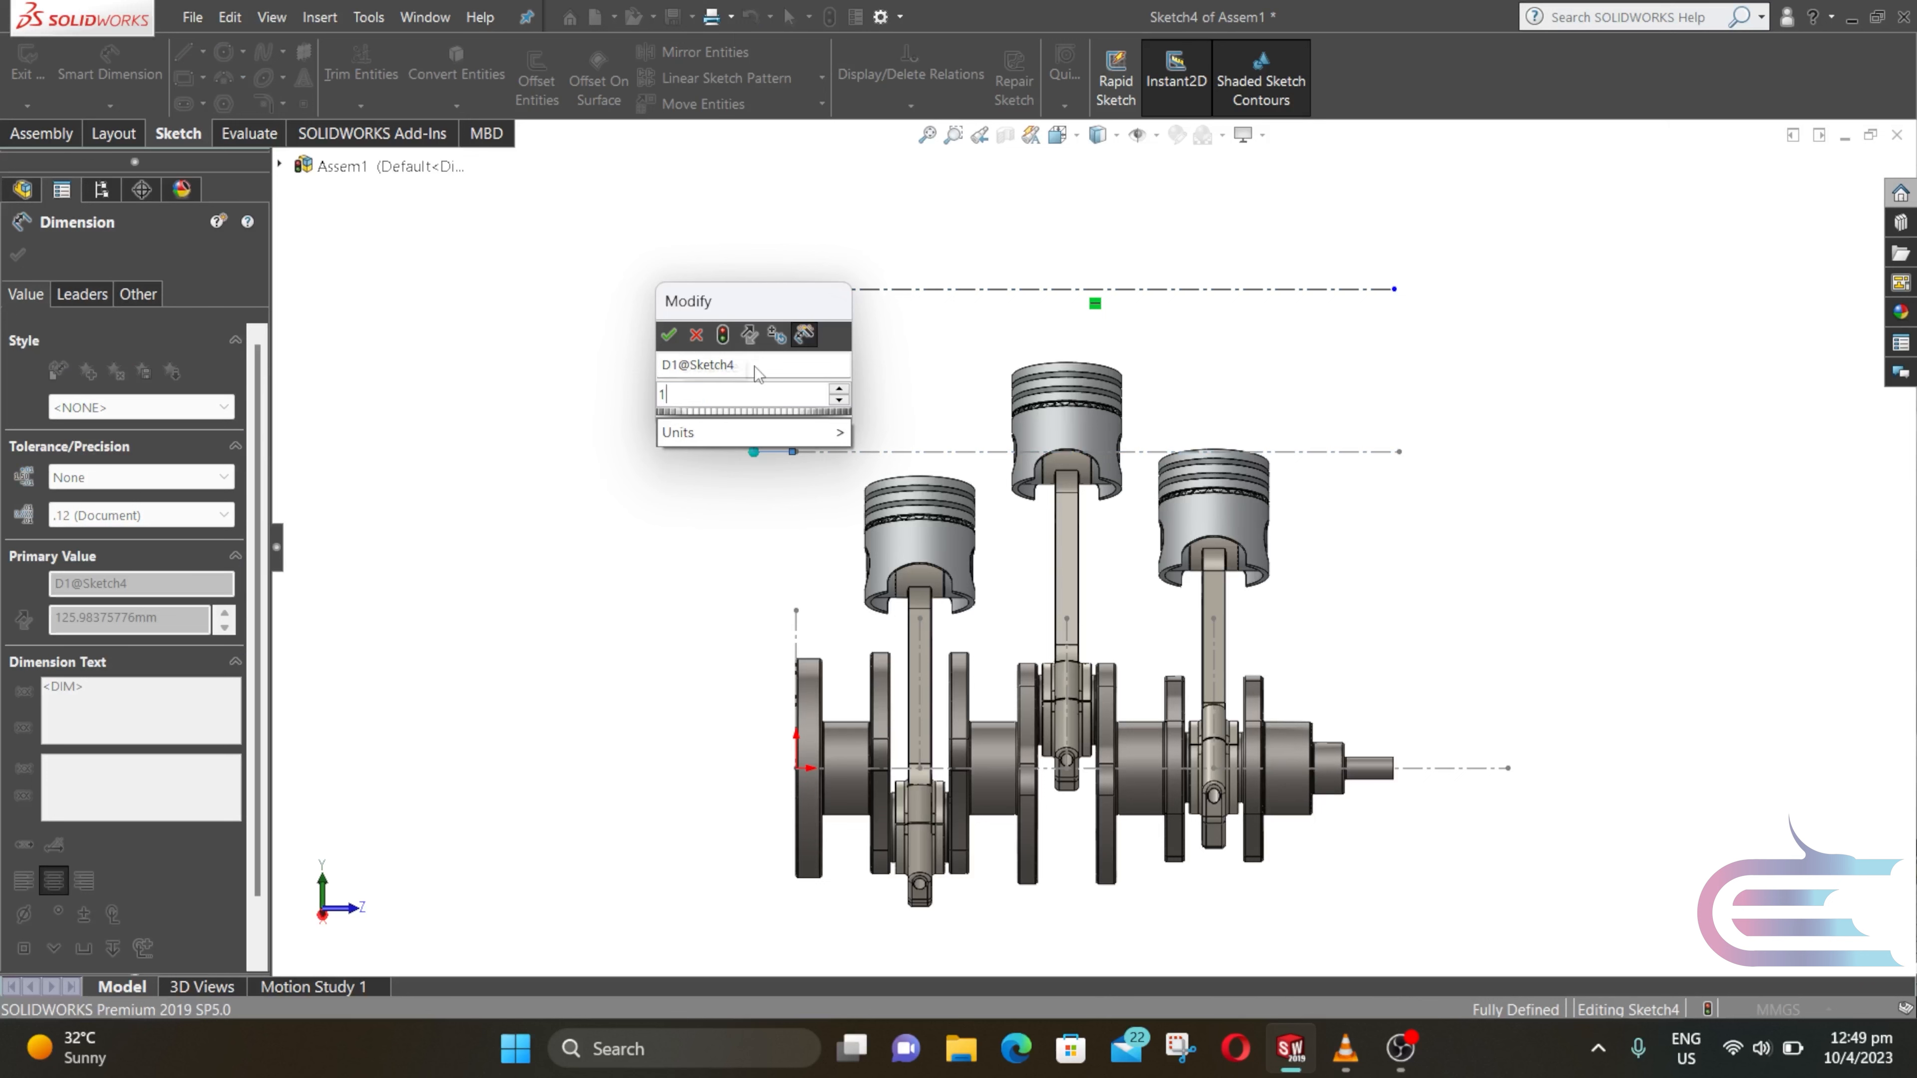
text(44.)
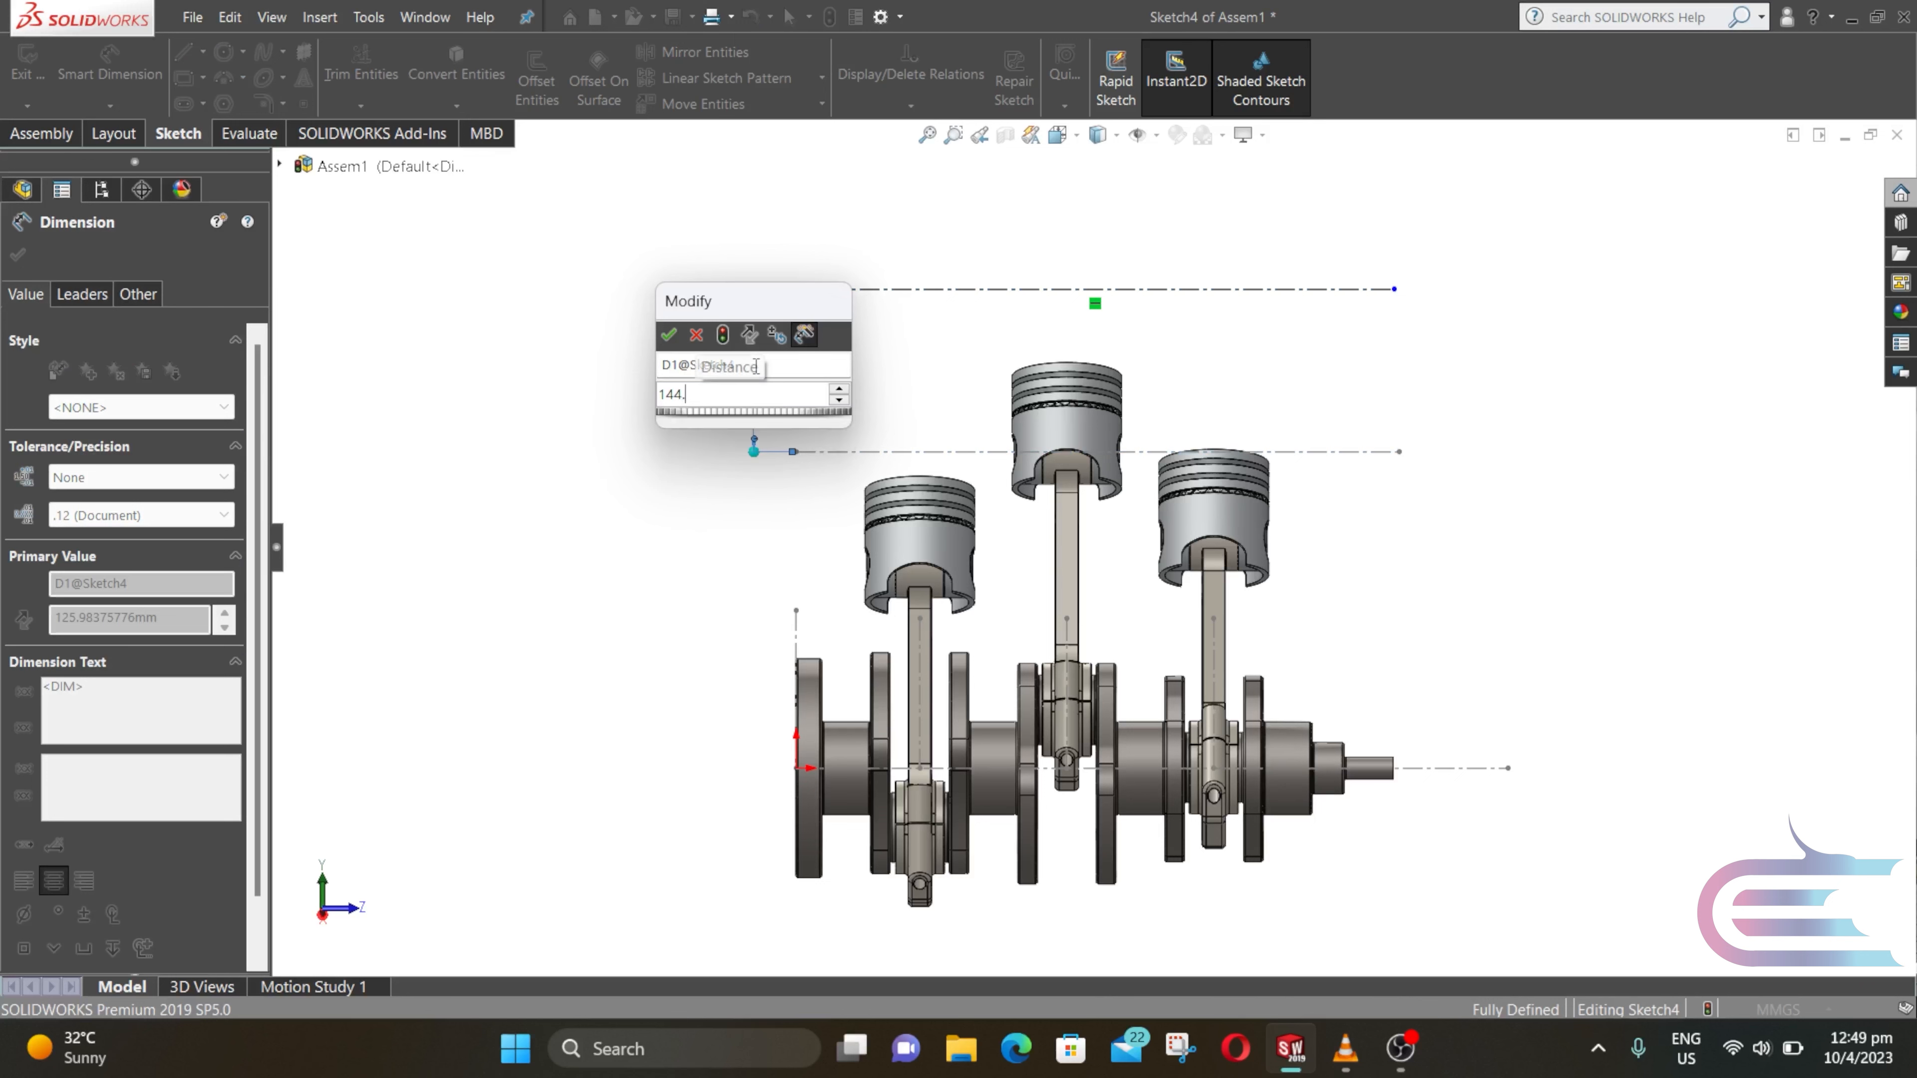
text(963389)
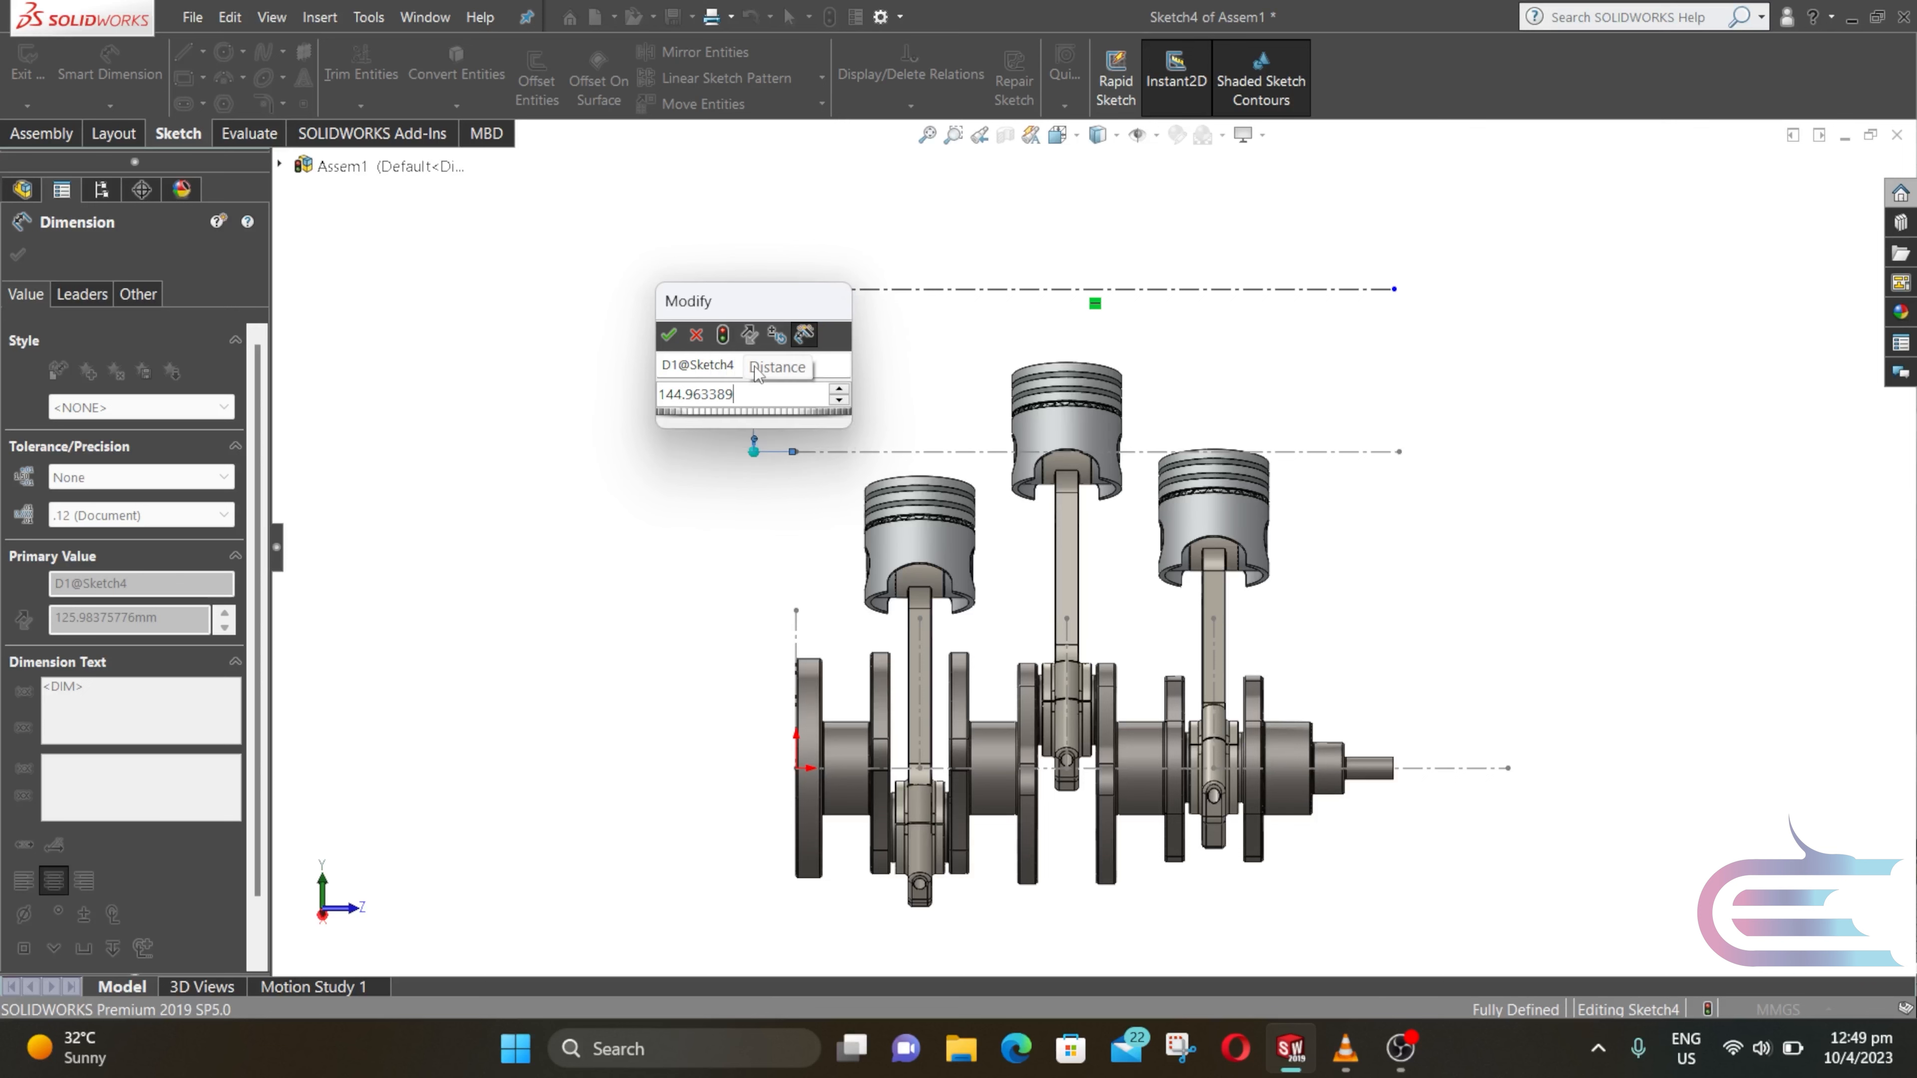
key(Return)
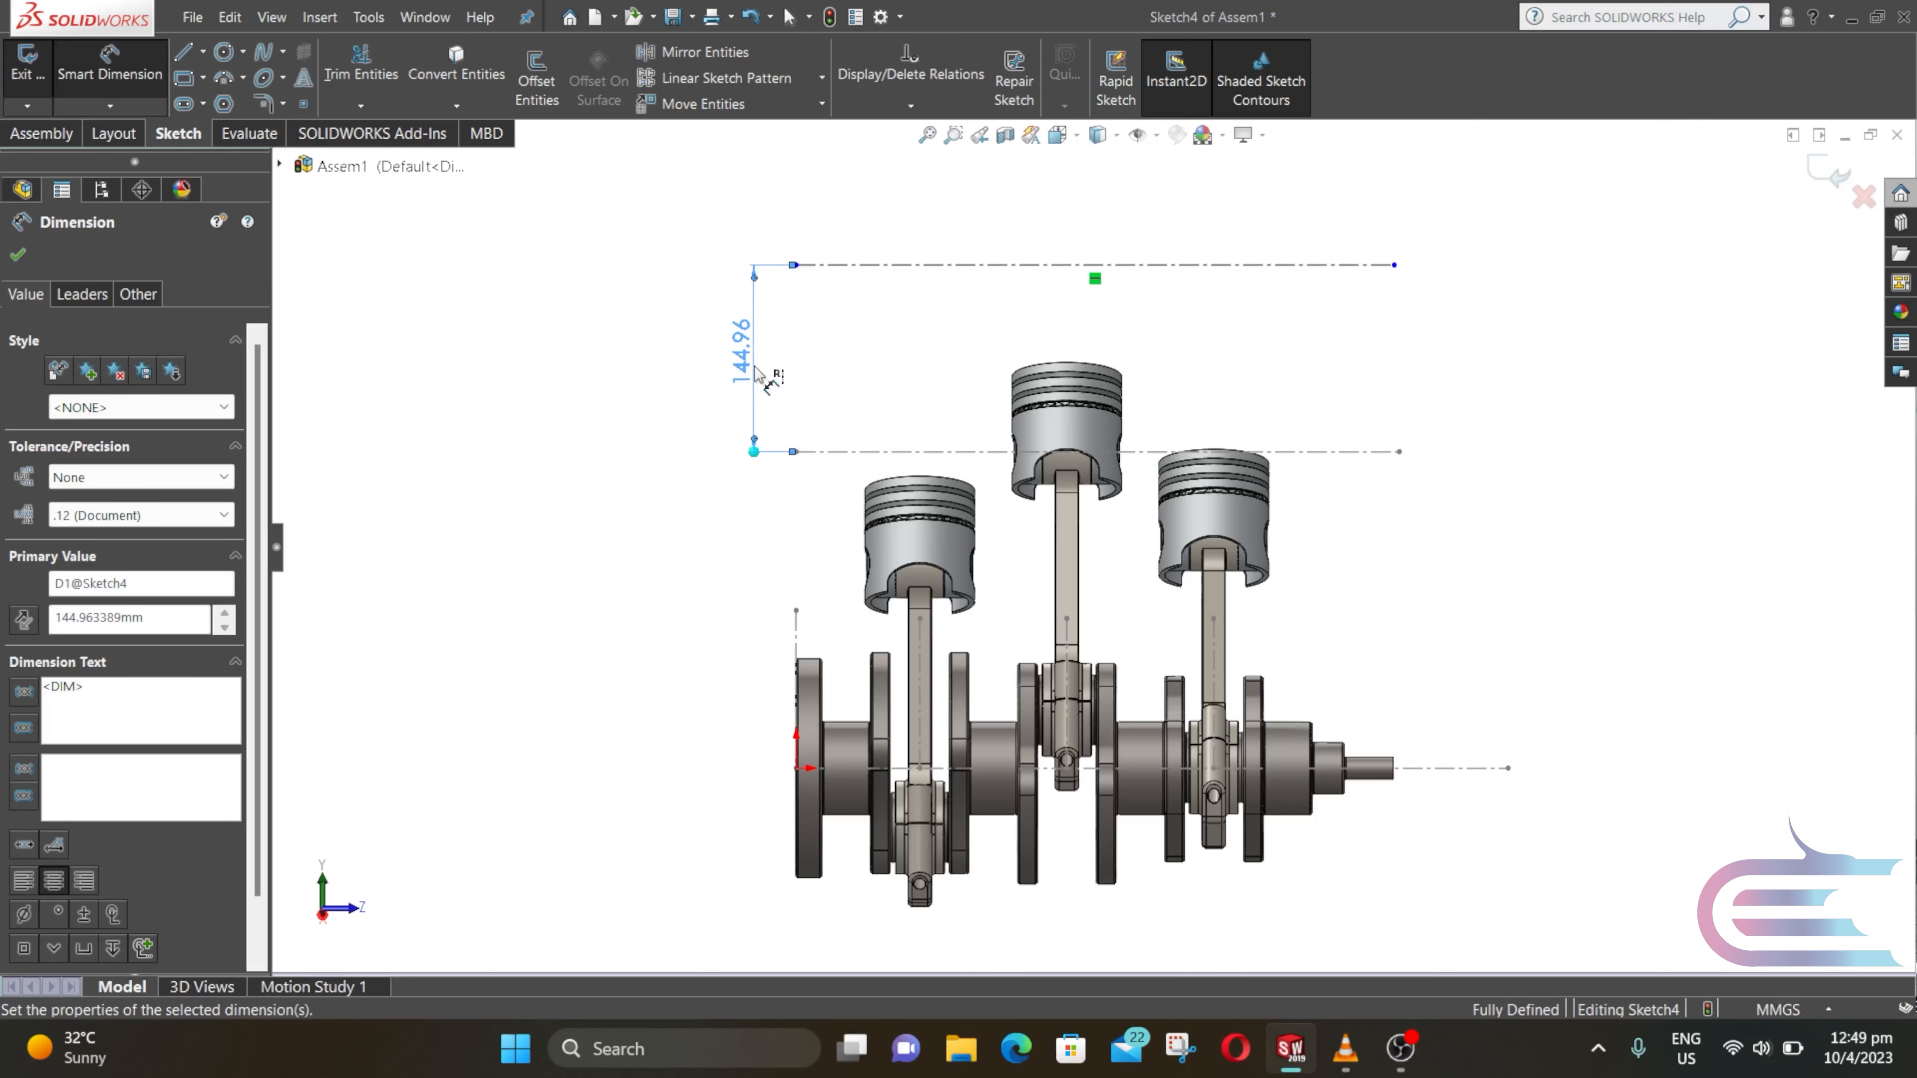
click(16, 254)
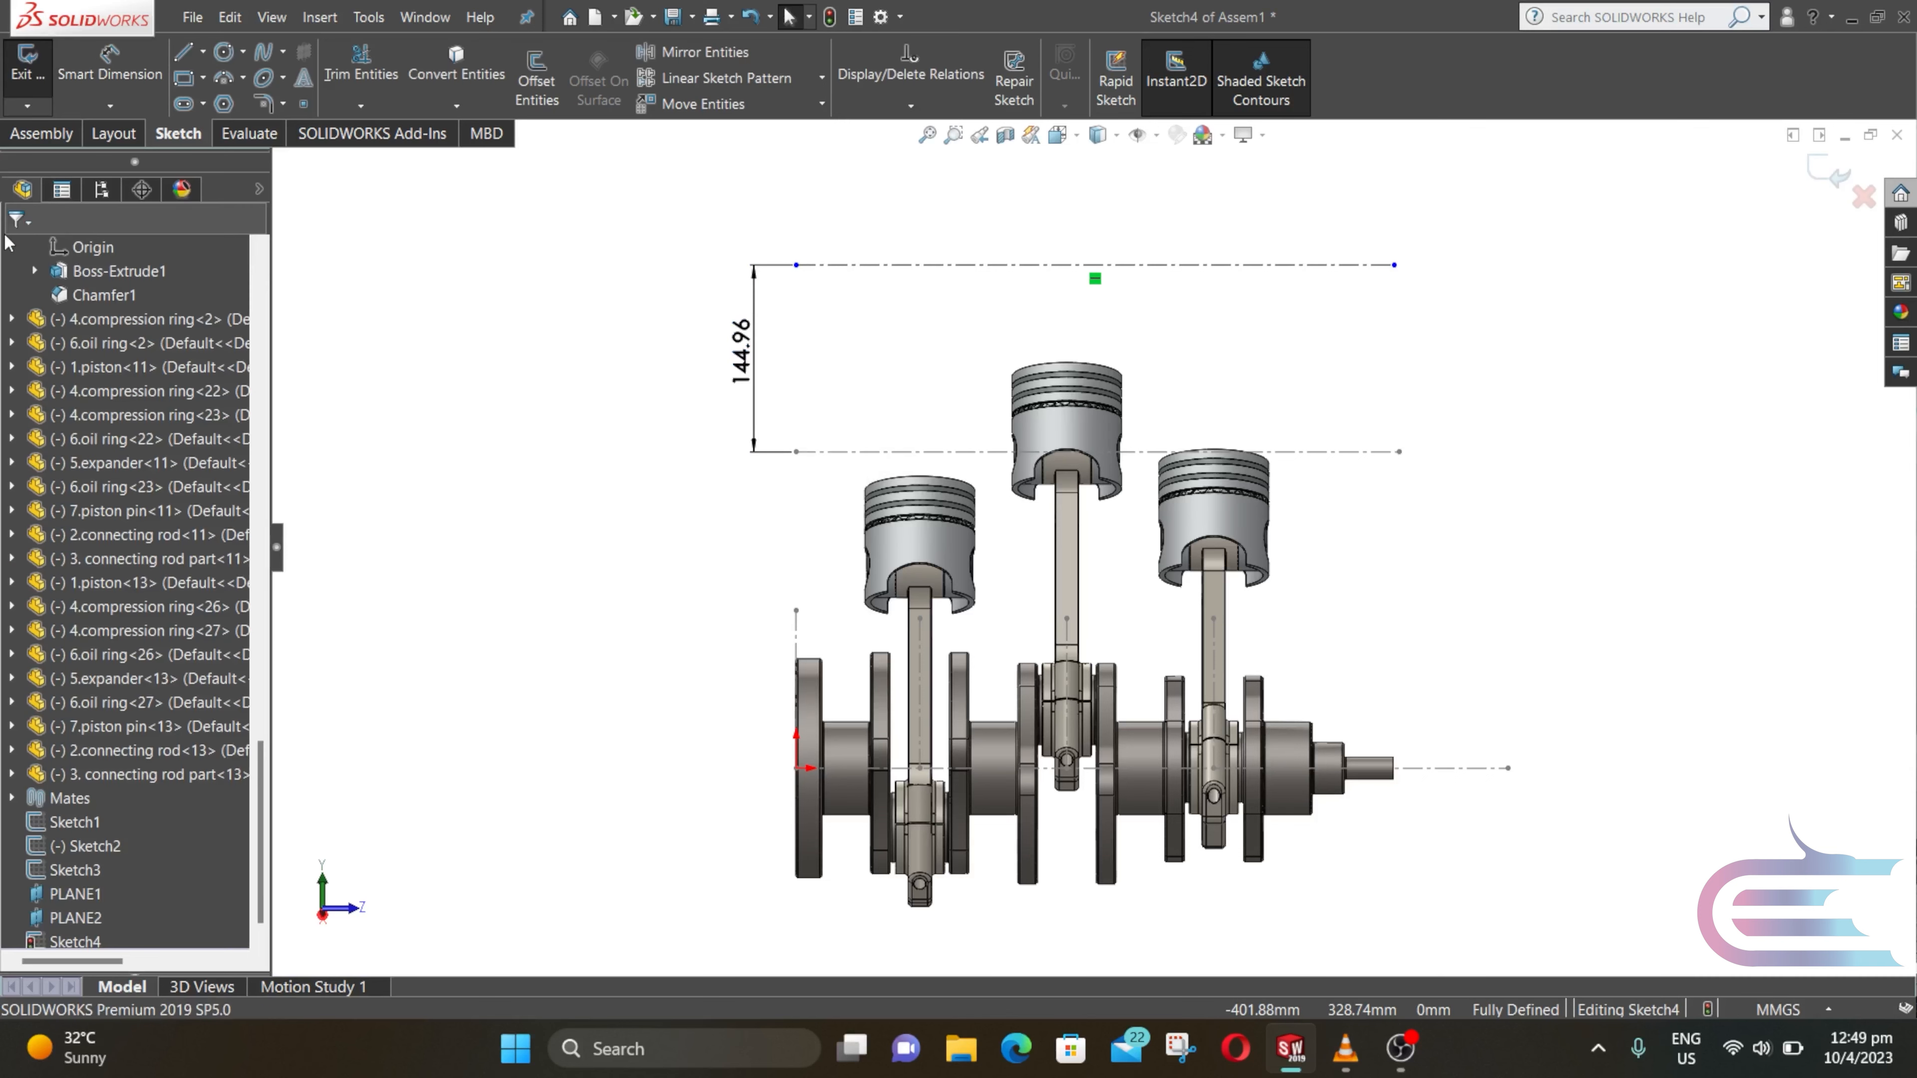
click(1828, 169)
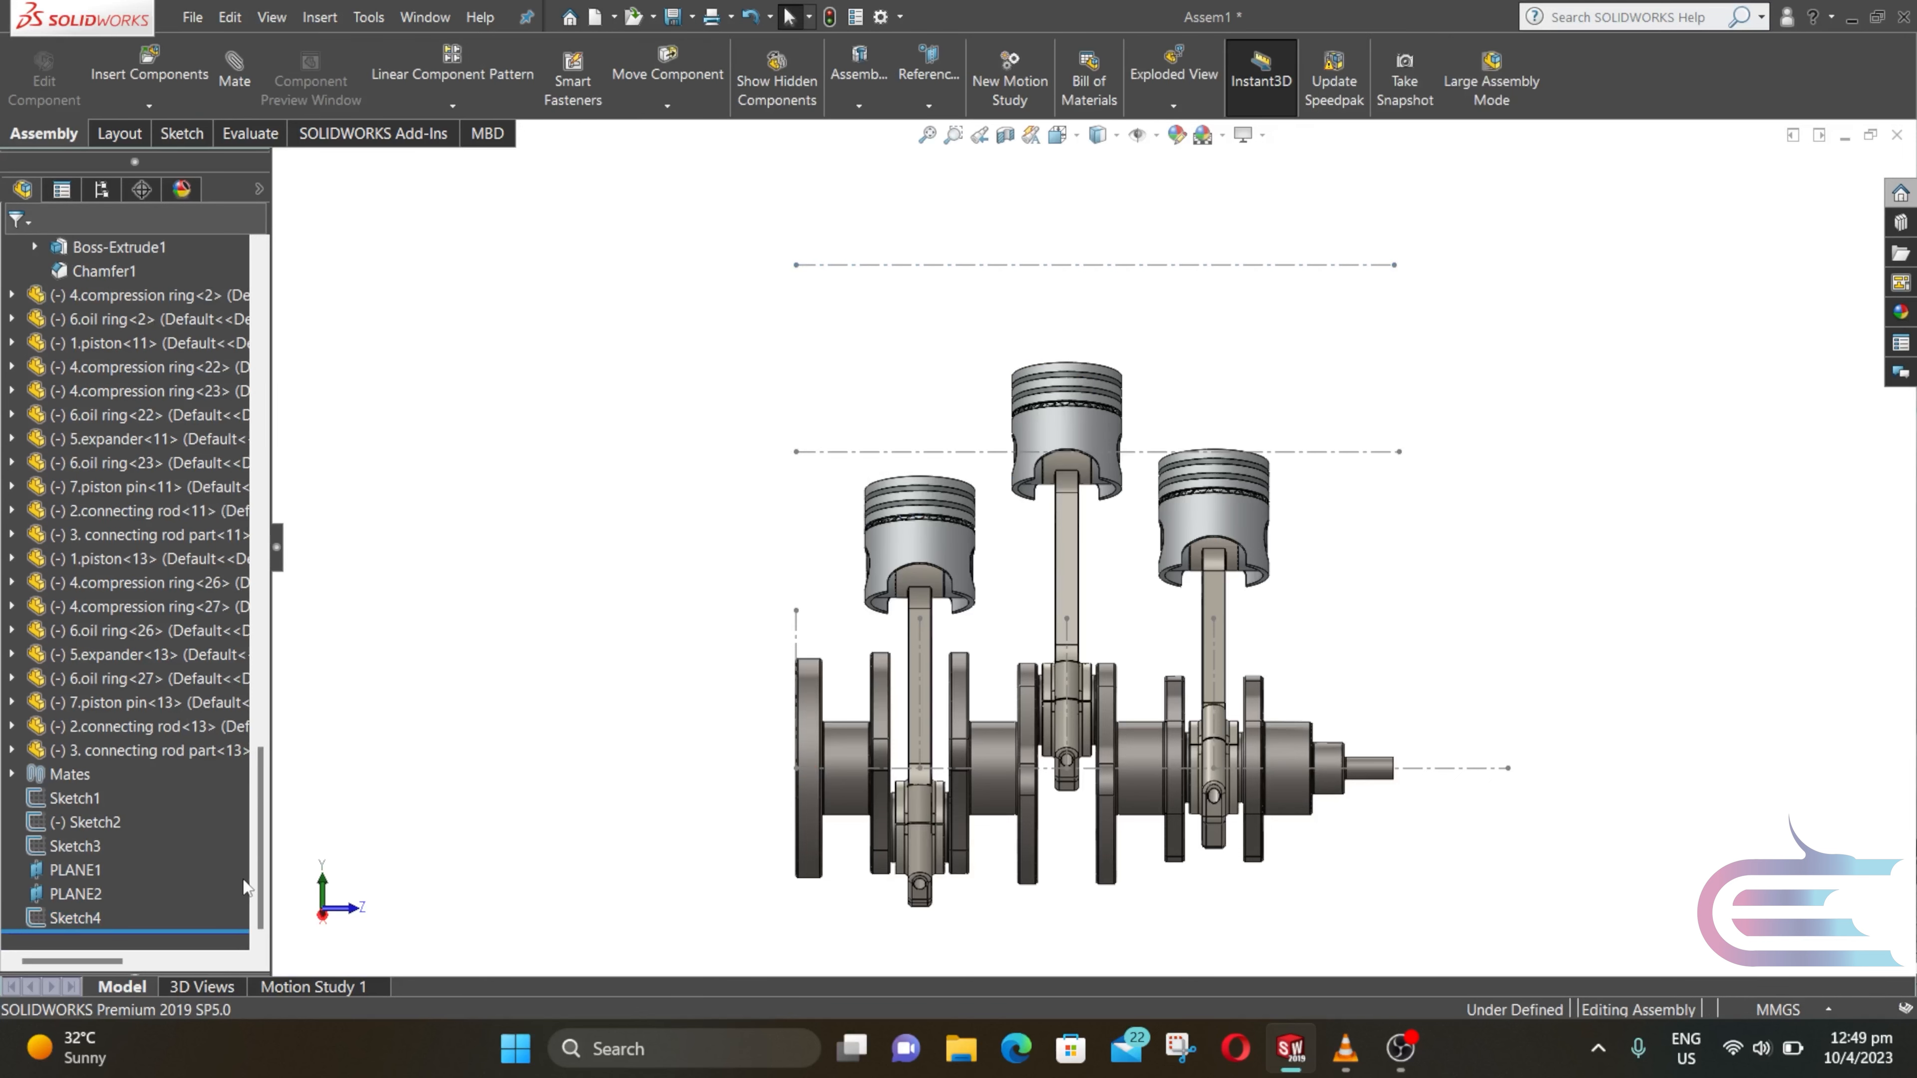
Step: Orient the view normal to PLANE2 and open a new sketch on it
right_click(94, 896)
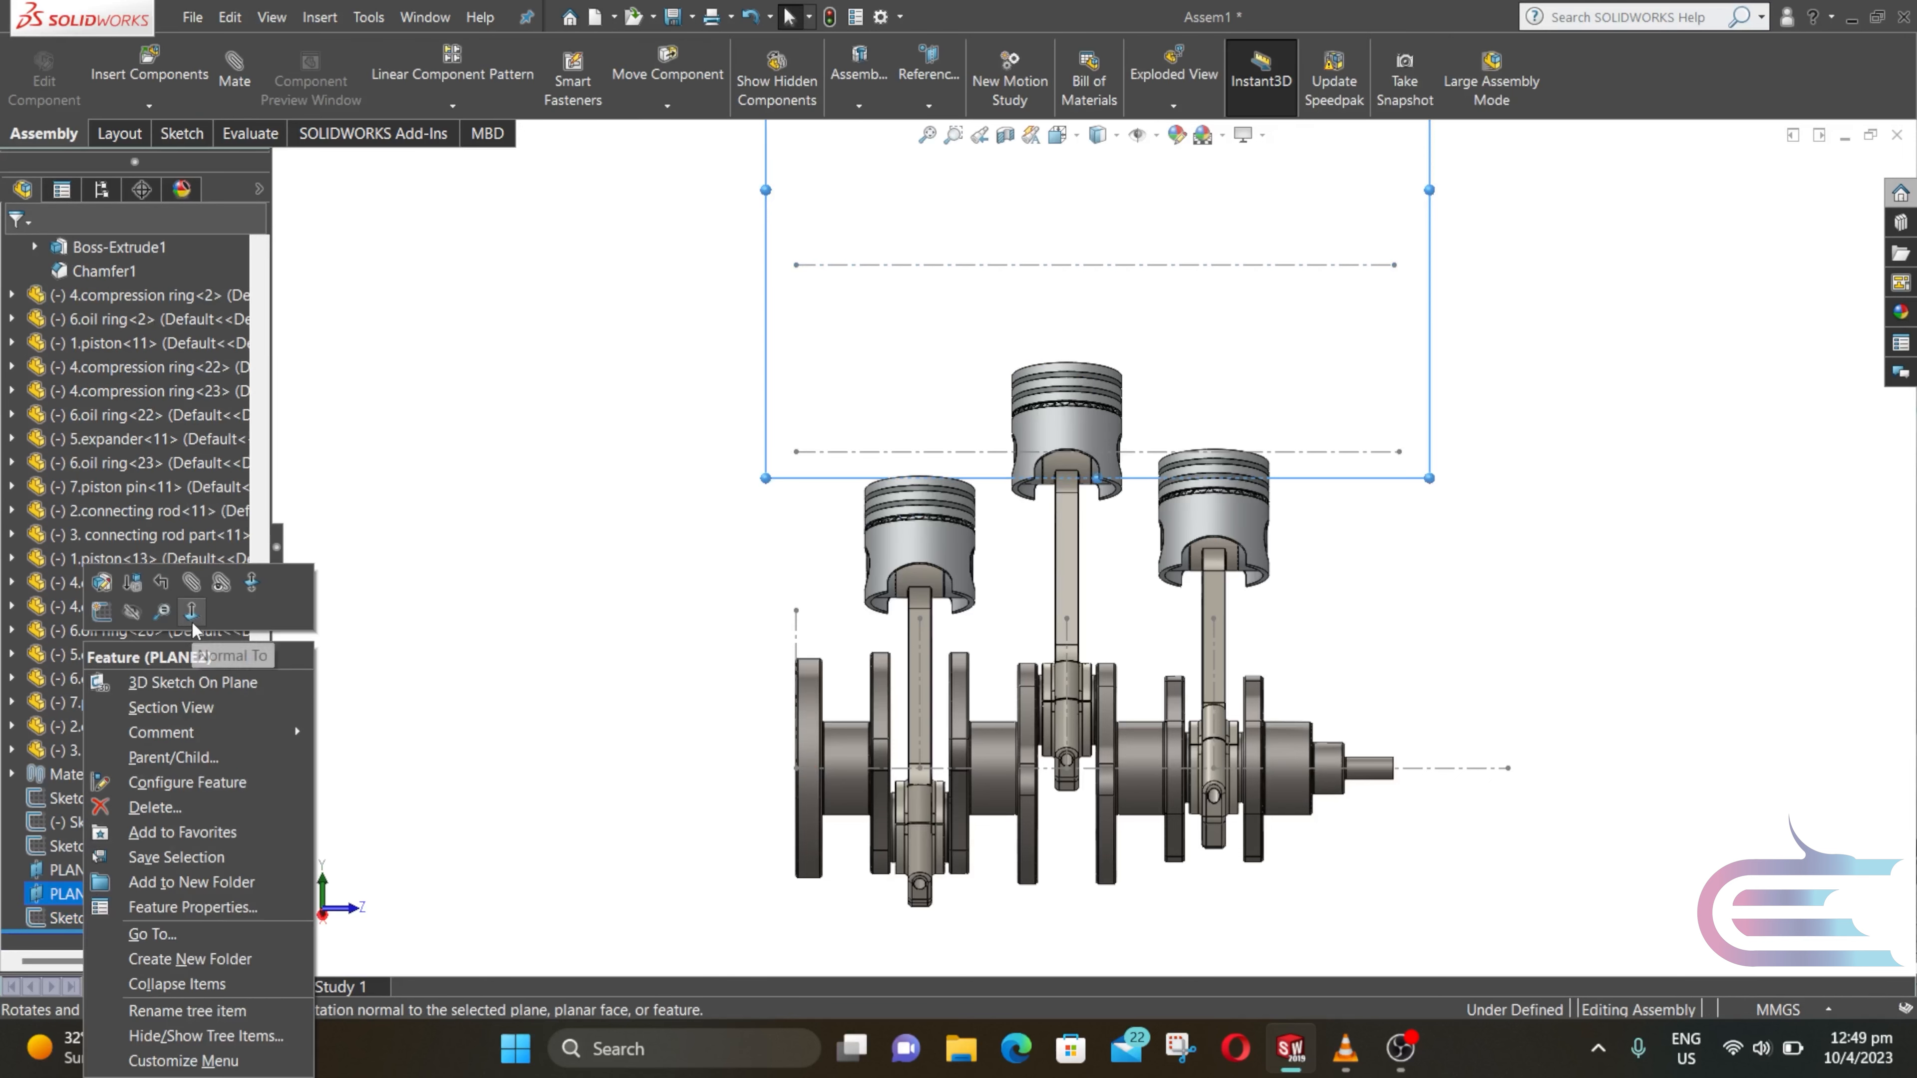
click(190, 620)
right_click(84, 896)
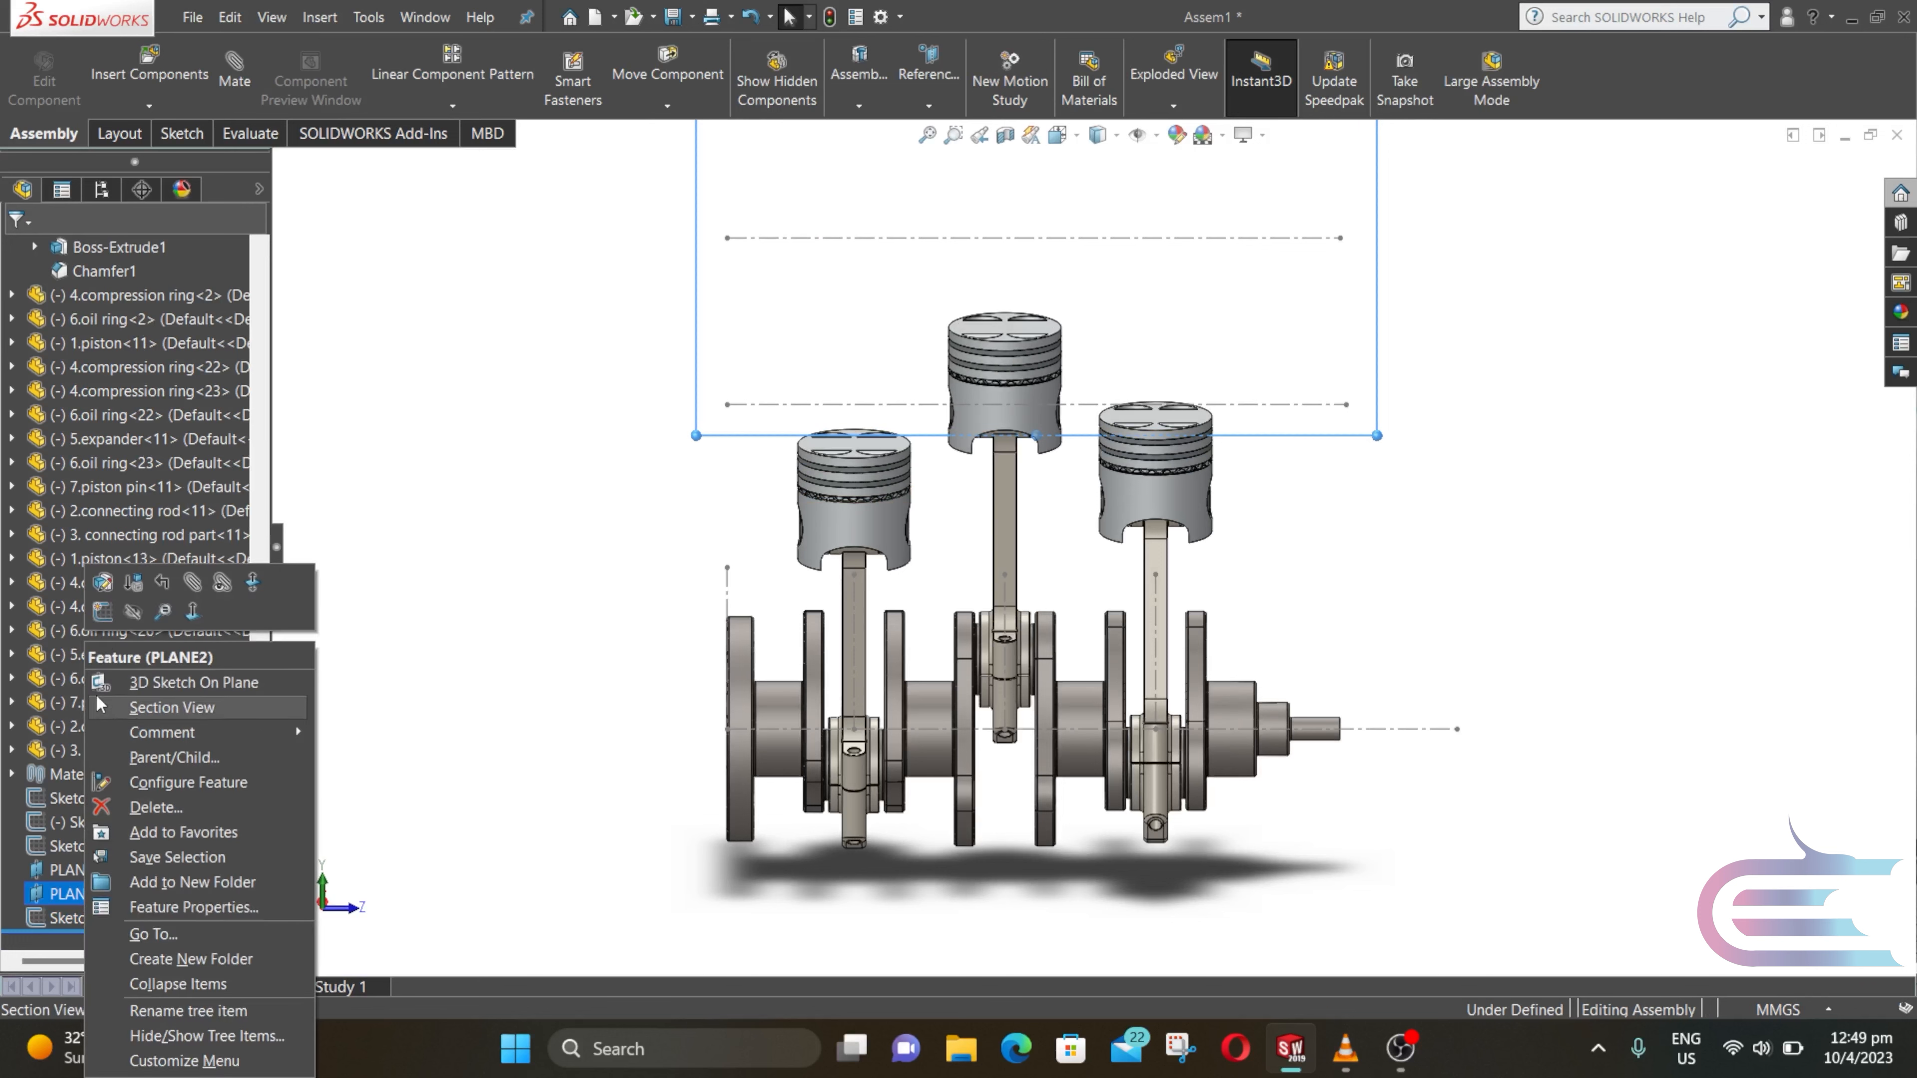
click(103, 613)
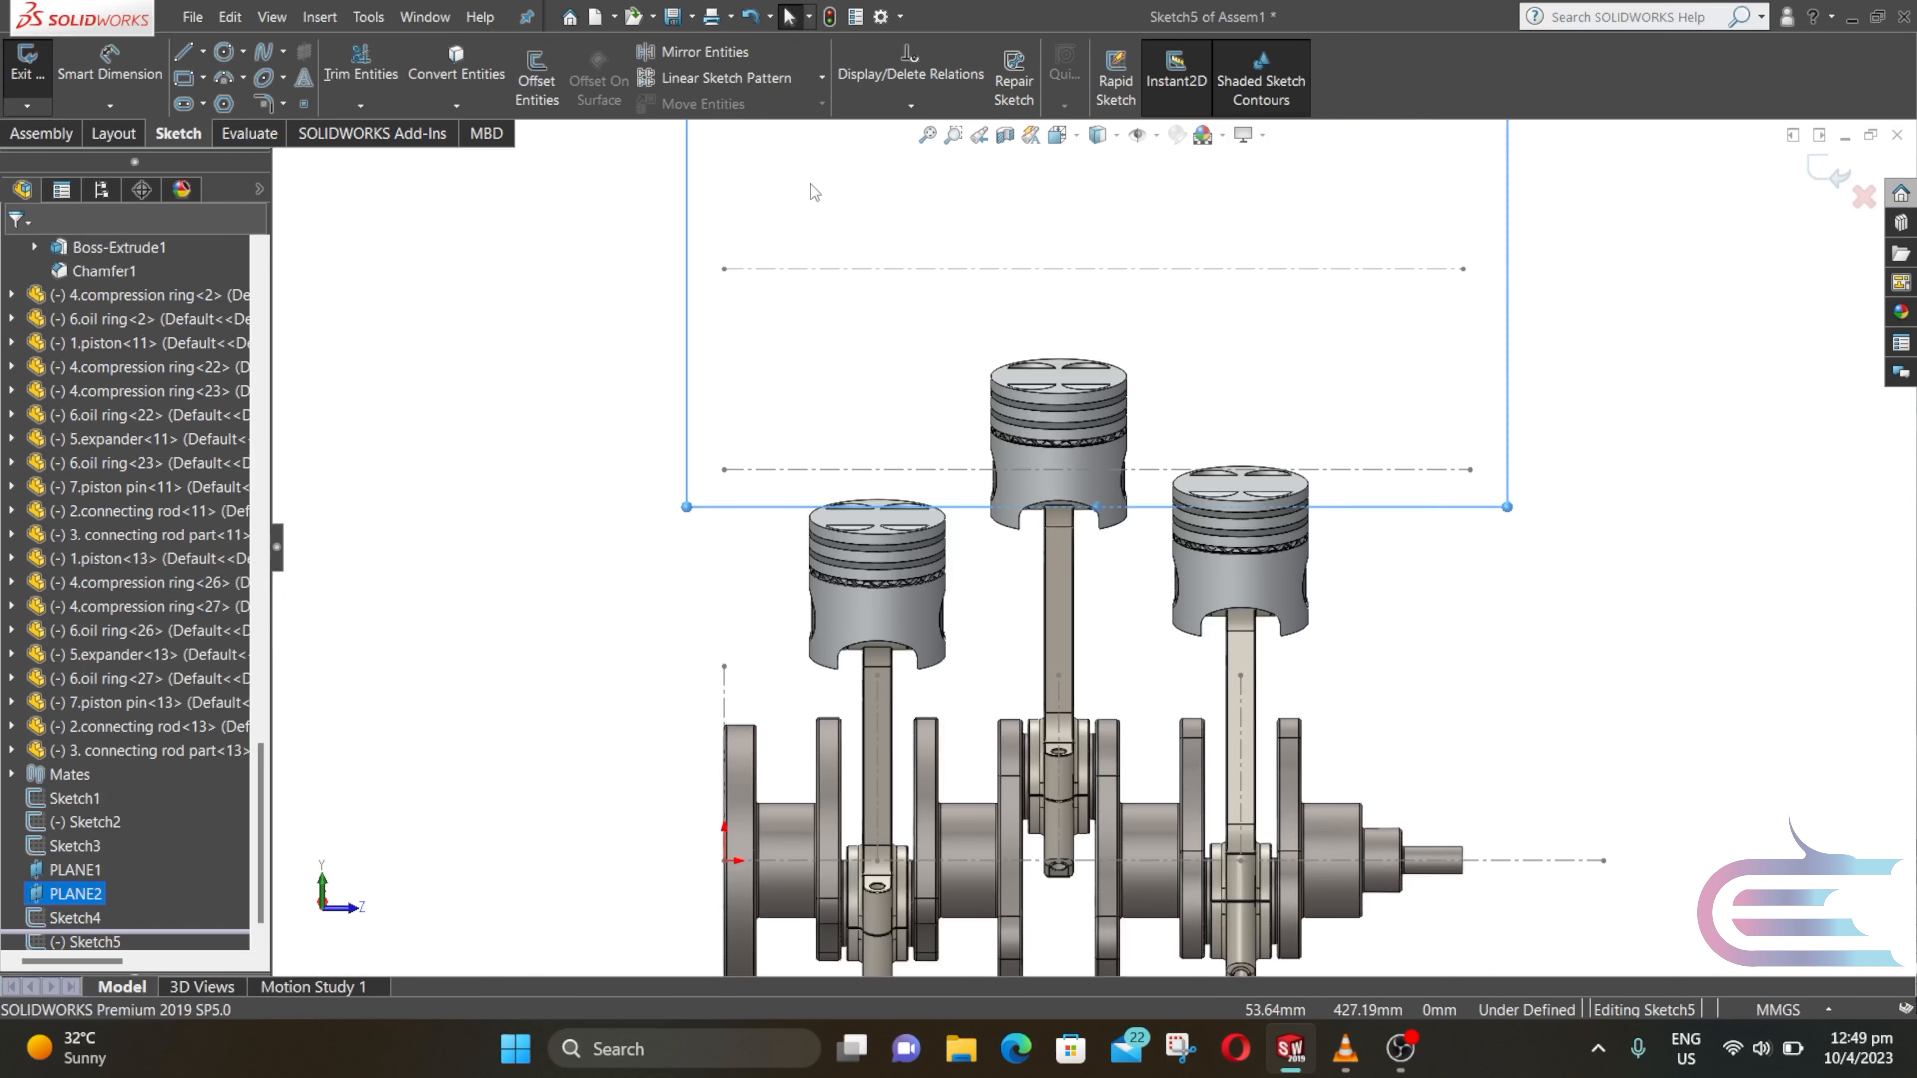
Step: Sketch a horizontal centerline about 461 mm long above the existing centerlines in the PLANE2 sketch
scroll(811, 183, down, 2)
click(205, 53)
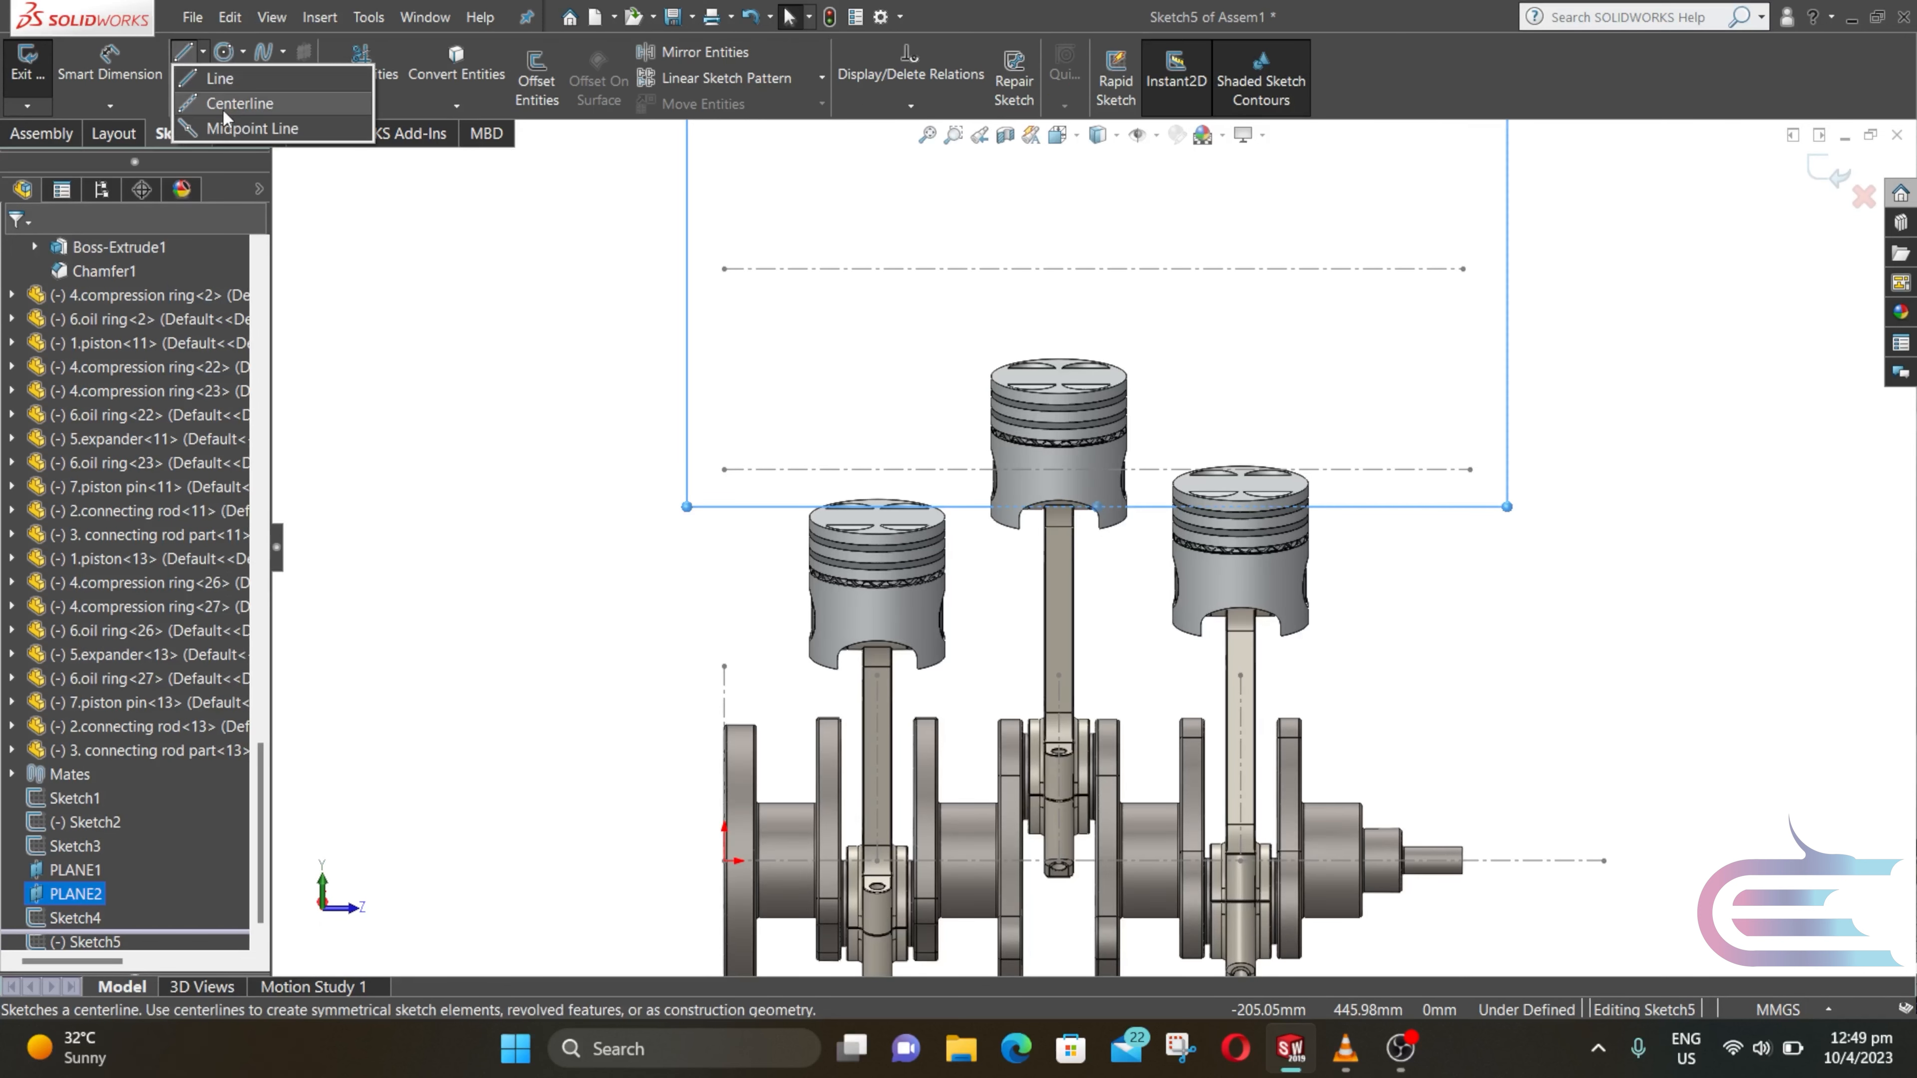
click(223, 108)
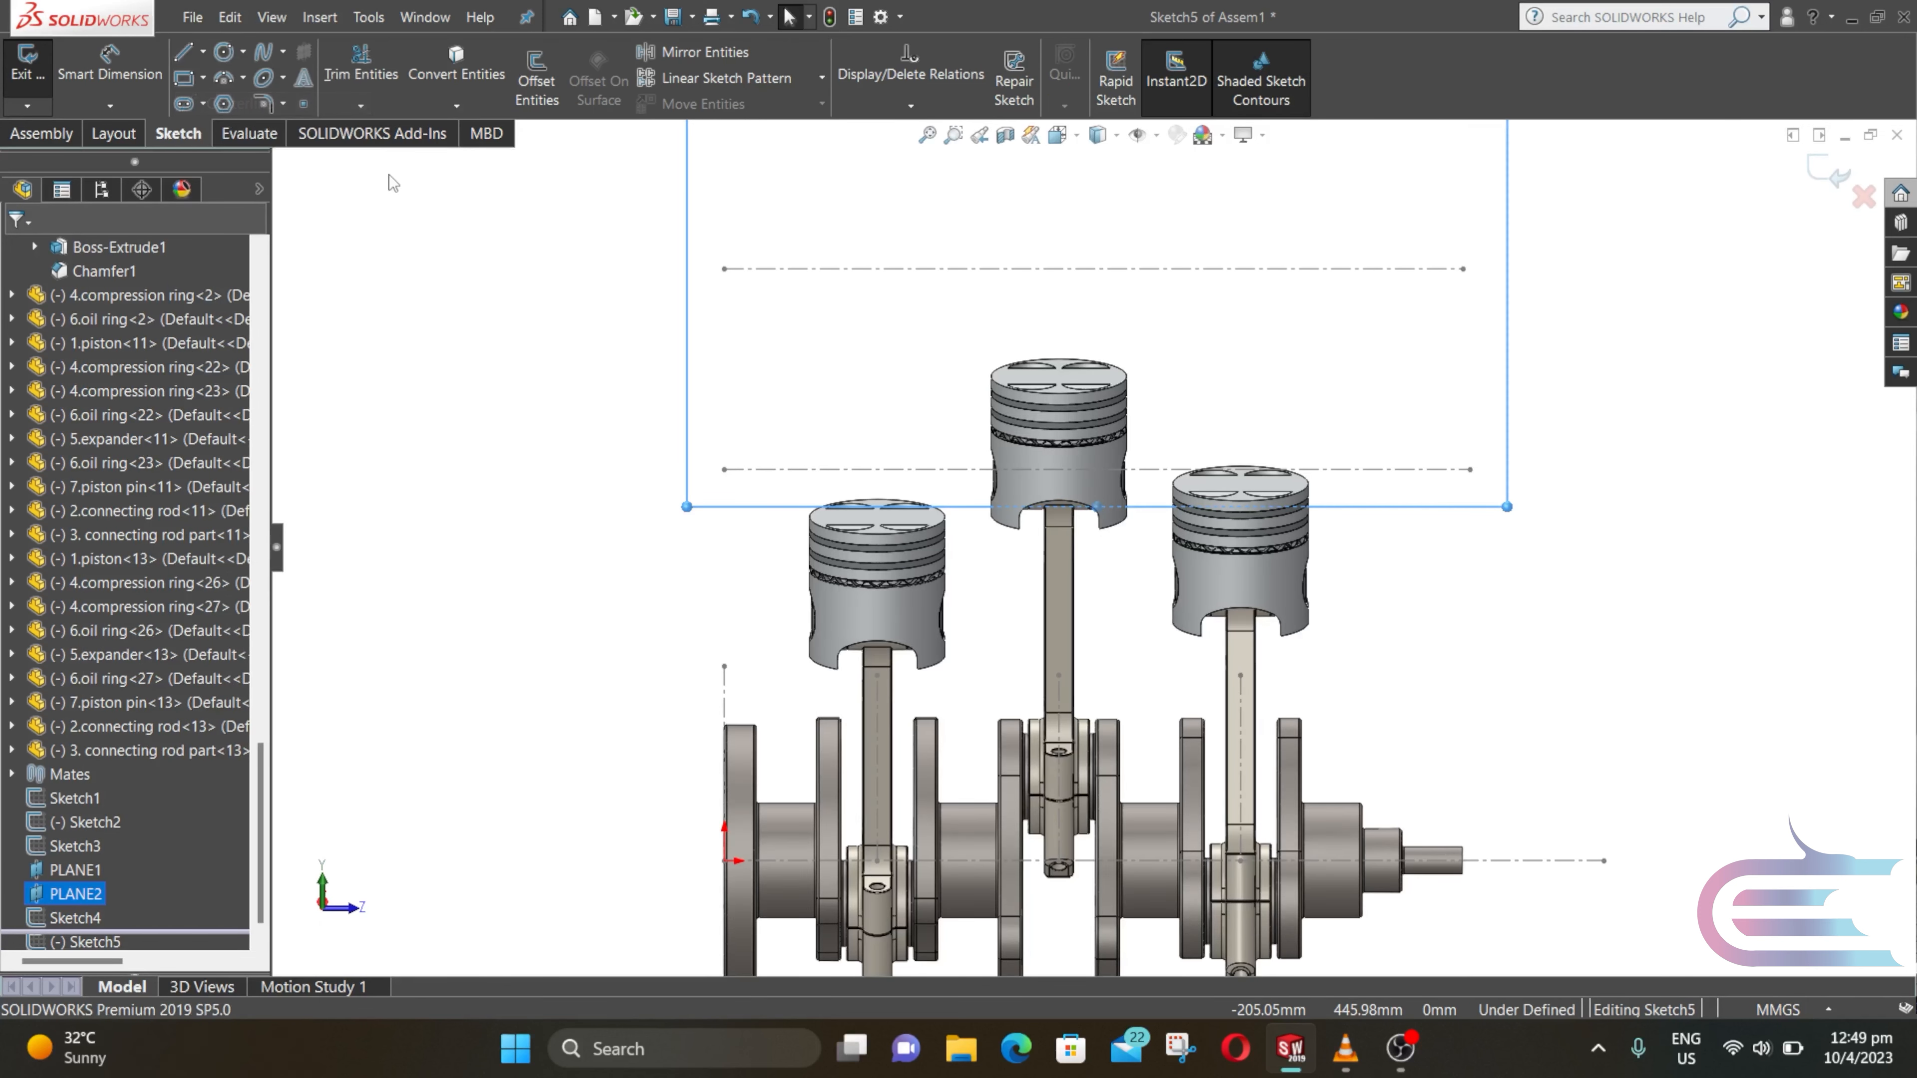
click(724, 214)
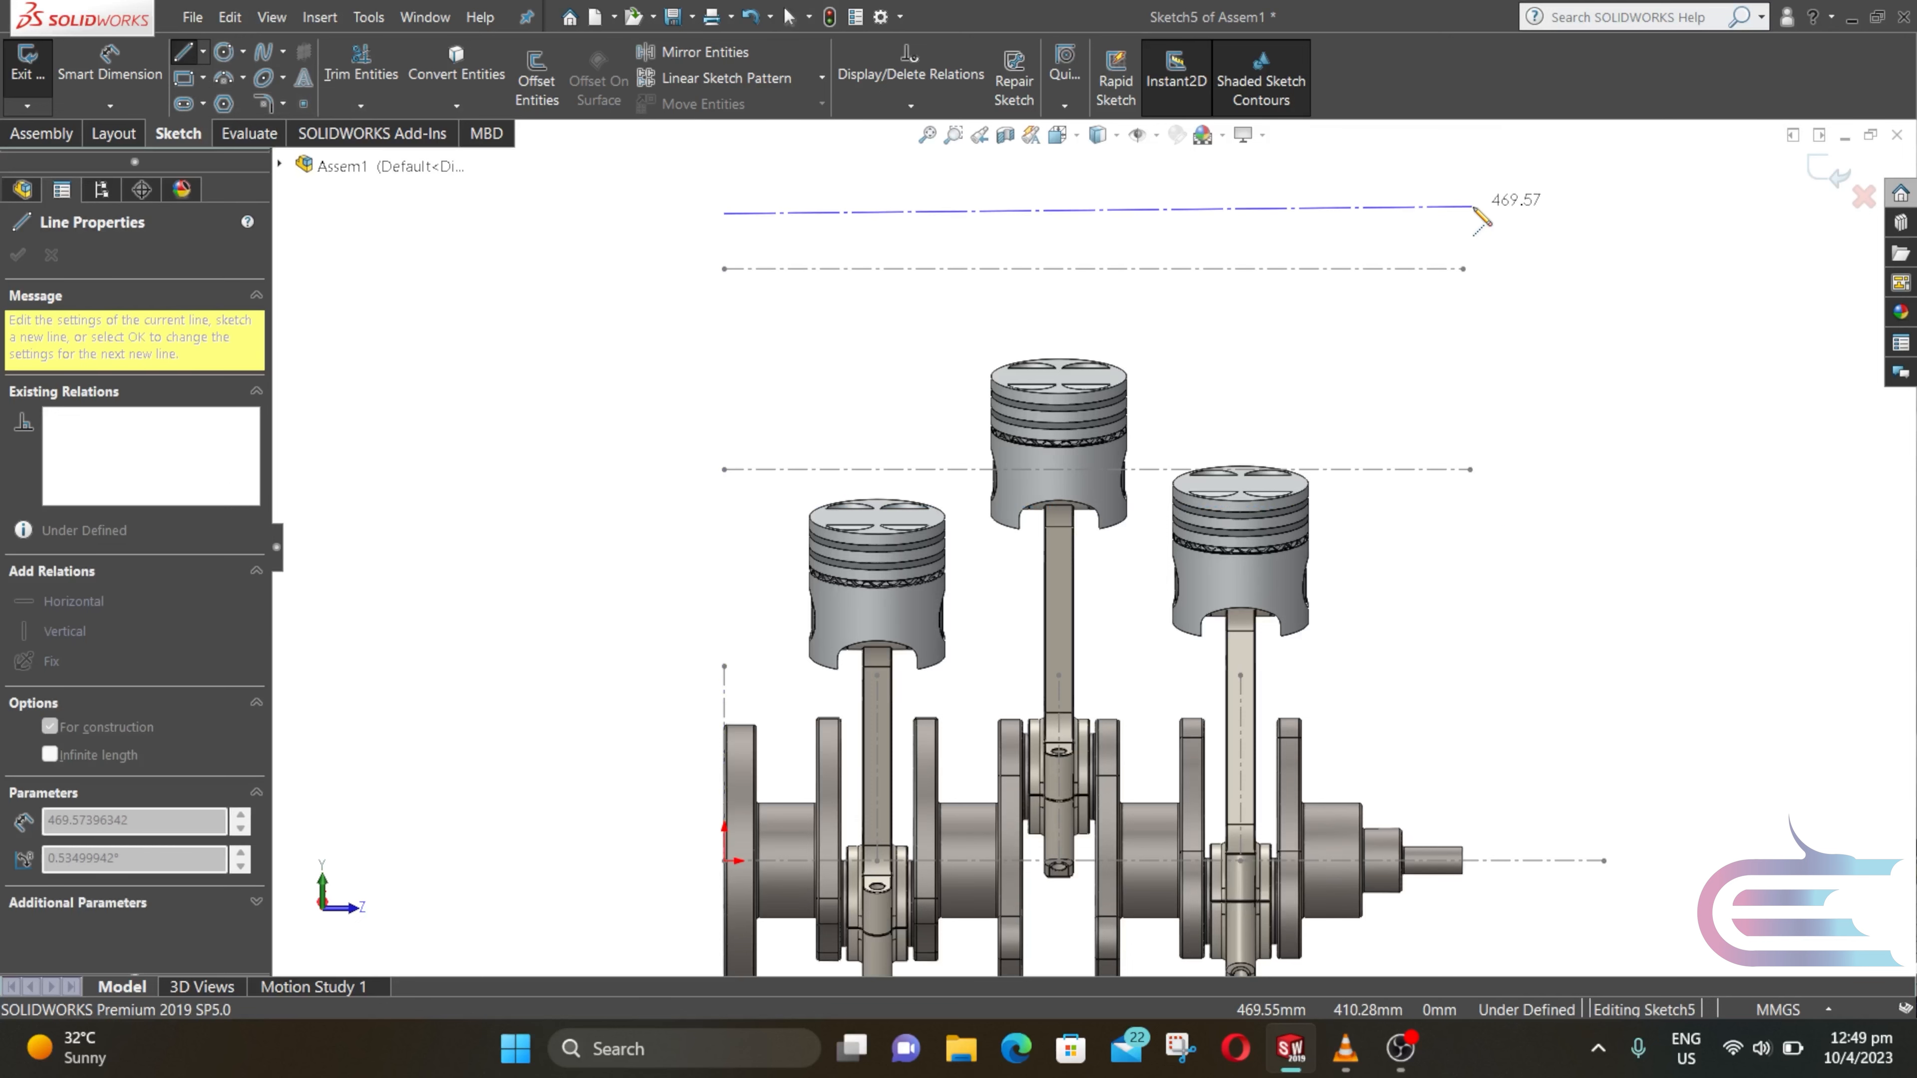
click(1458, 214)
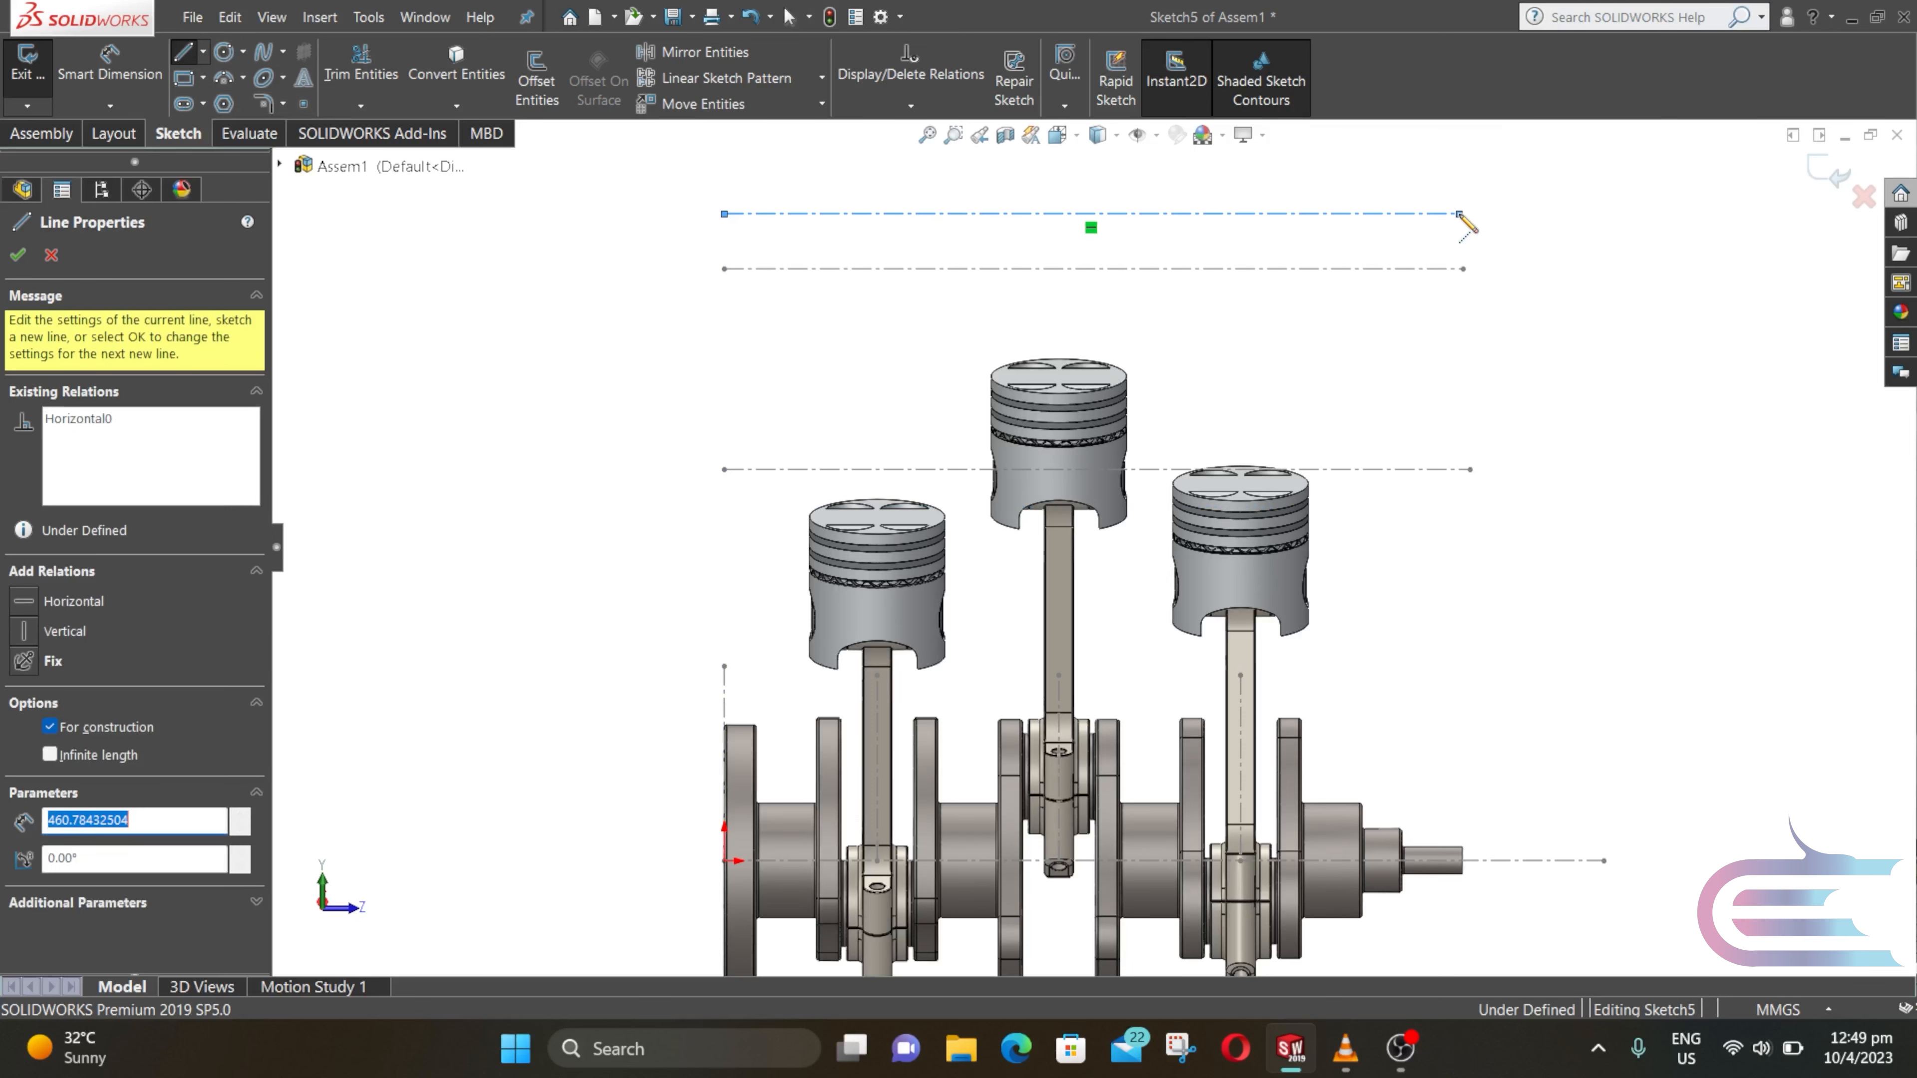
key(Escape)
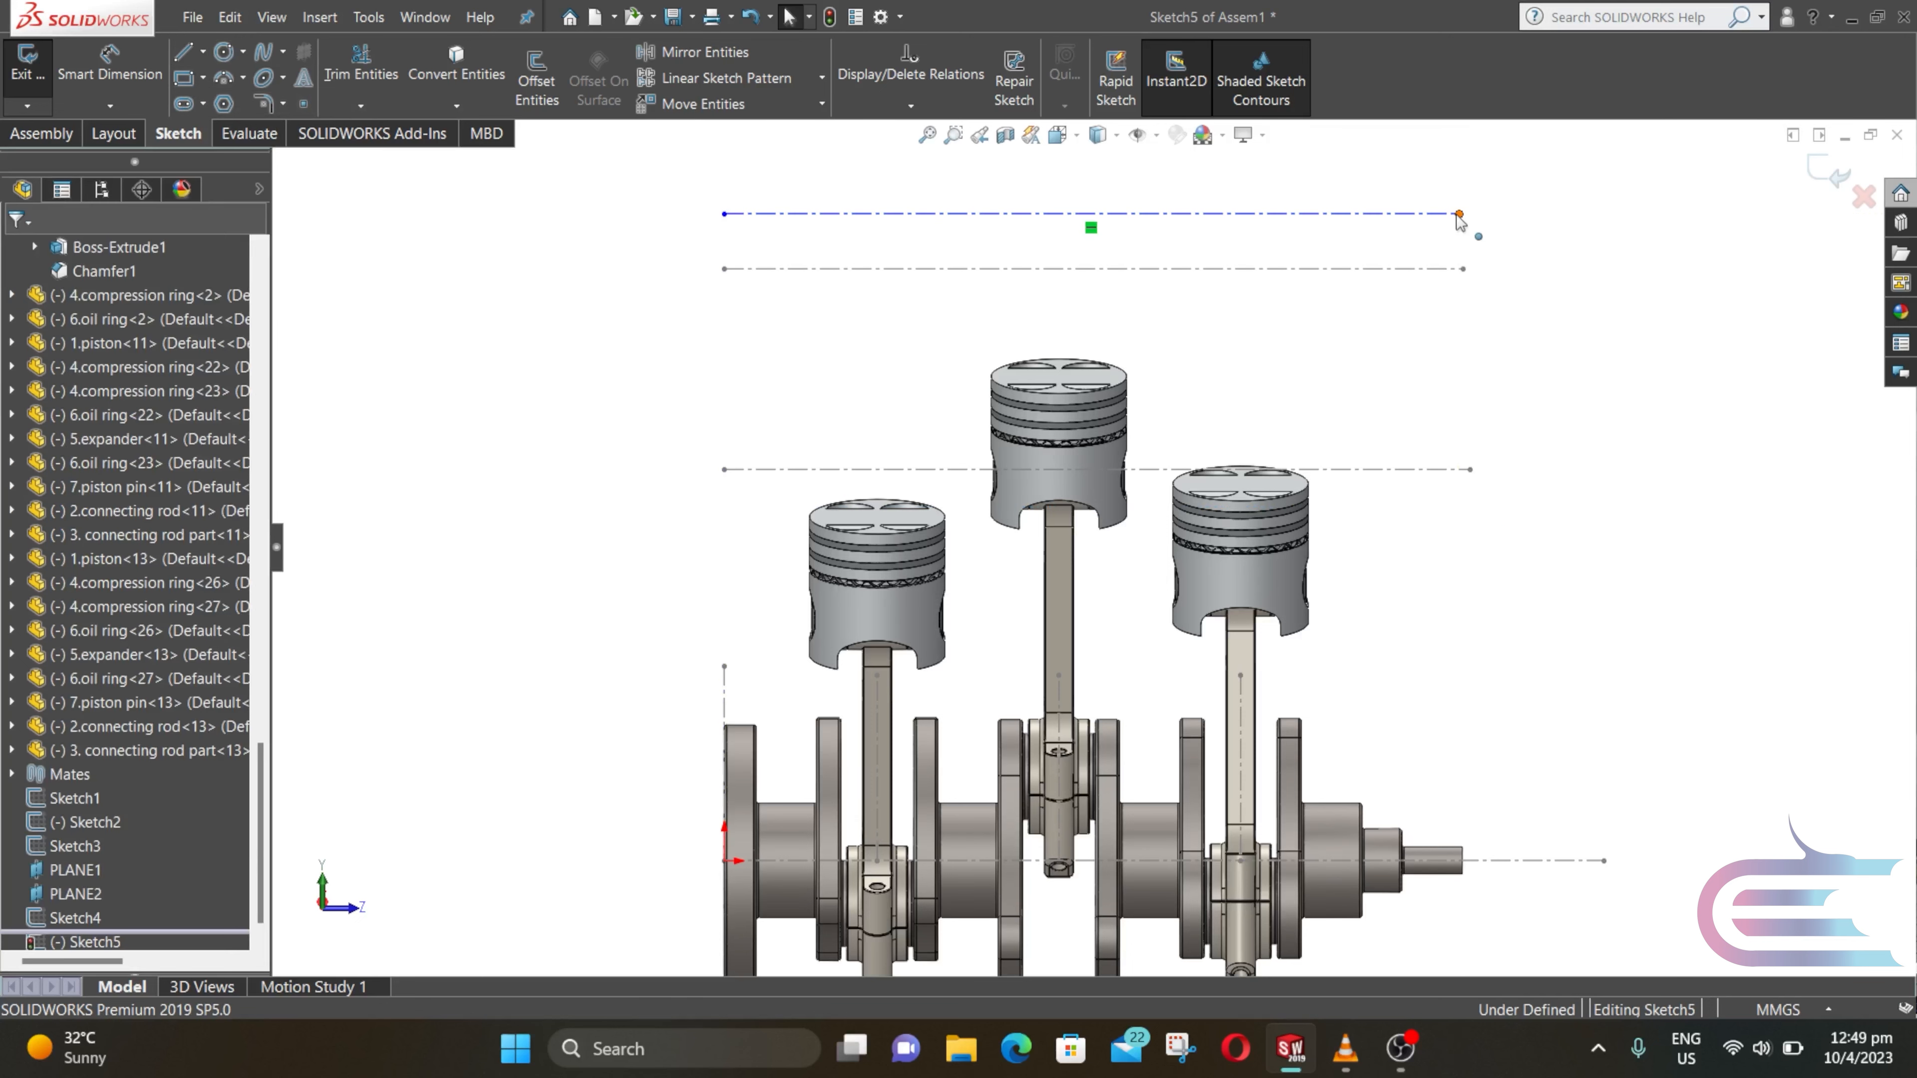
Step: Set the PLANE2 centerline's distance from the horizontal centerline at piston height to 144.963389 mm and exit the sketch
click(126, 97)
click(768, 471)
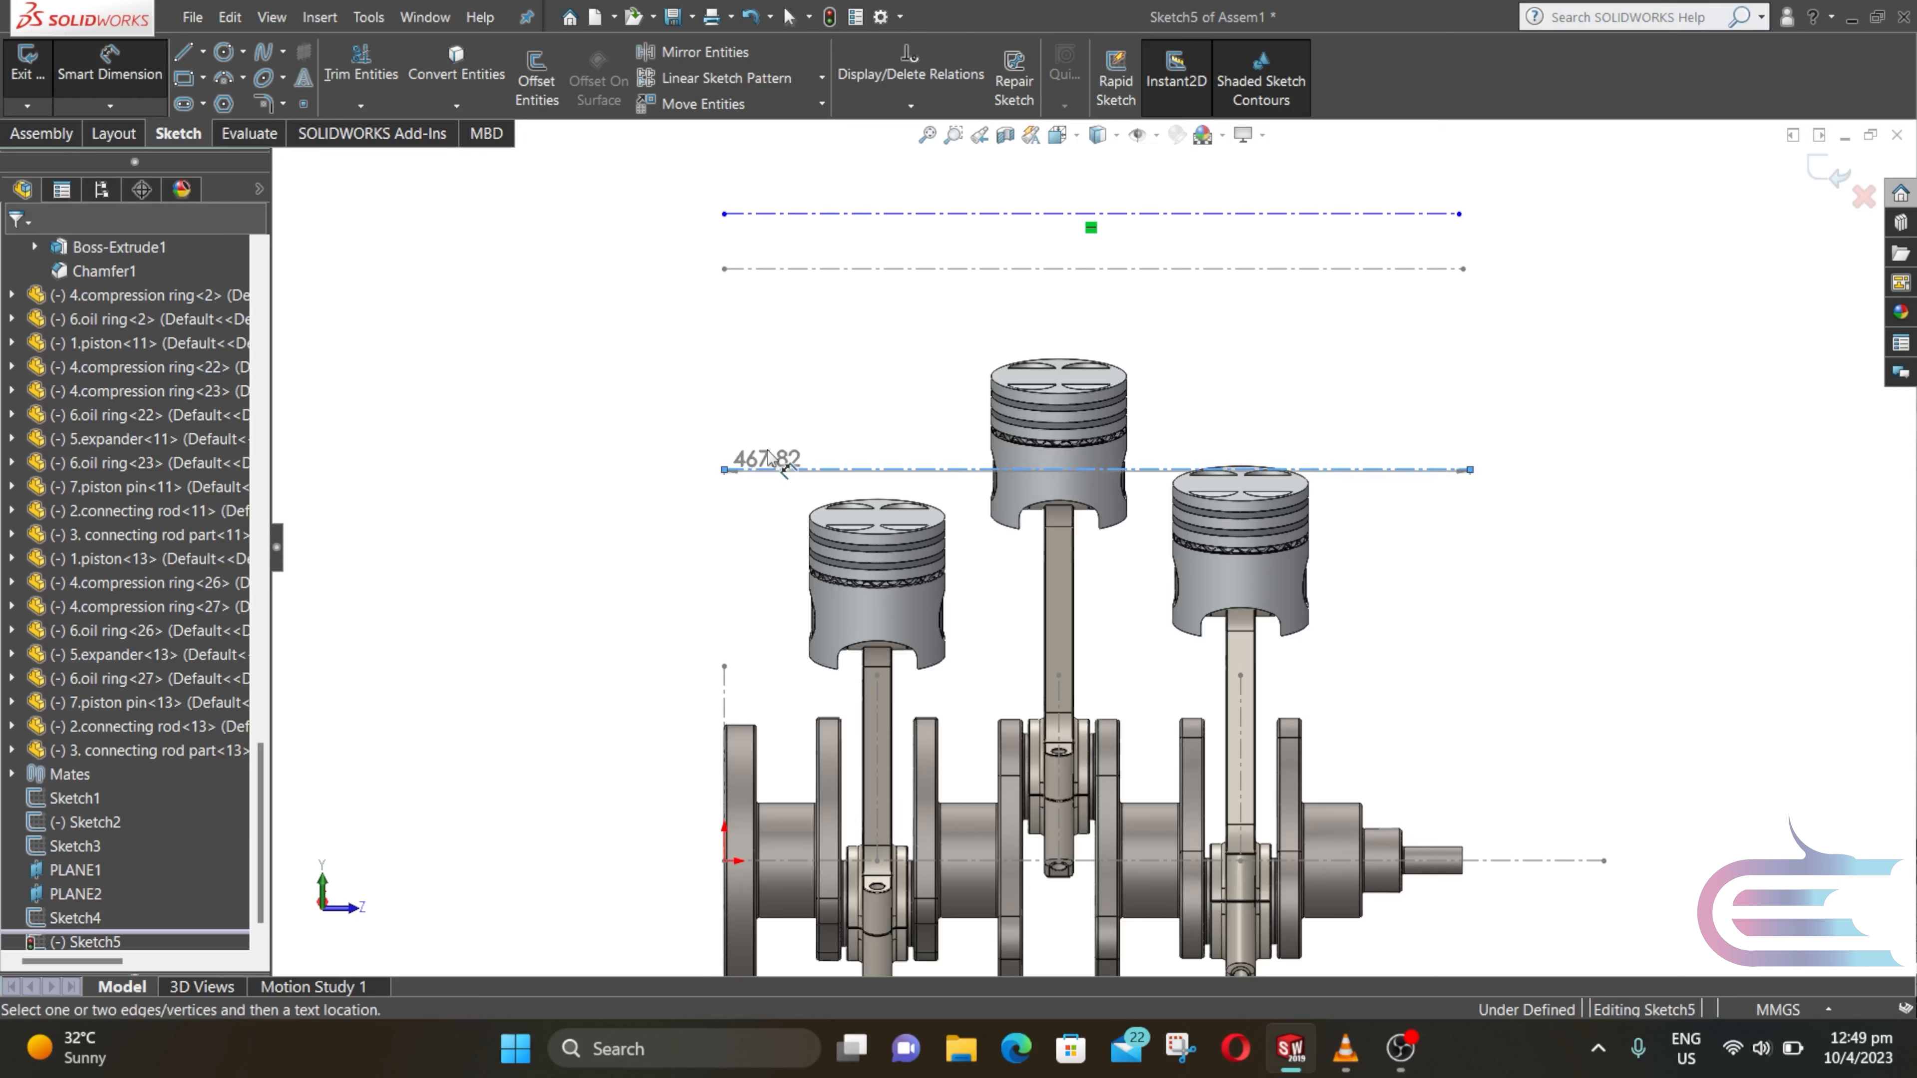
click(758, 215)
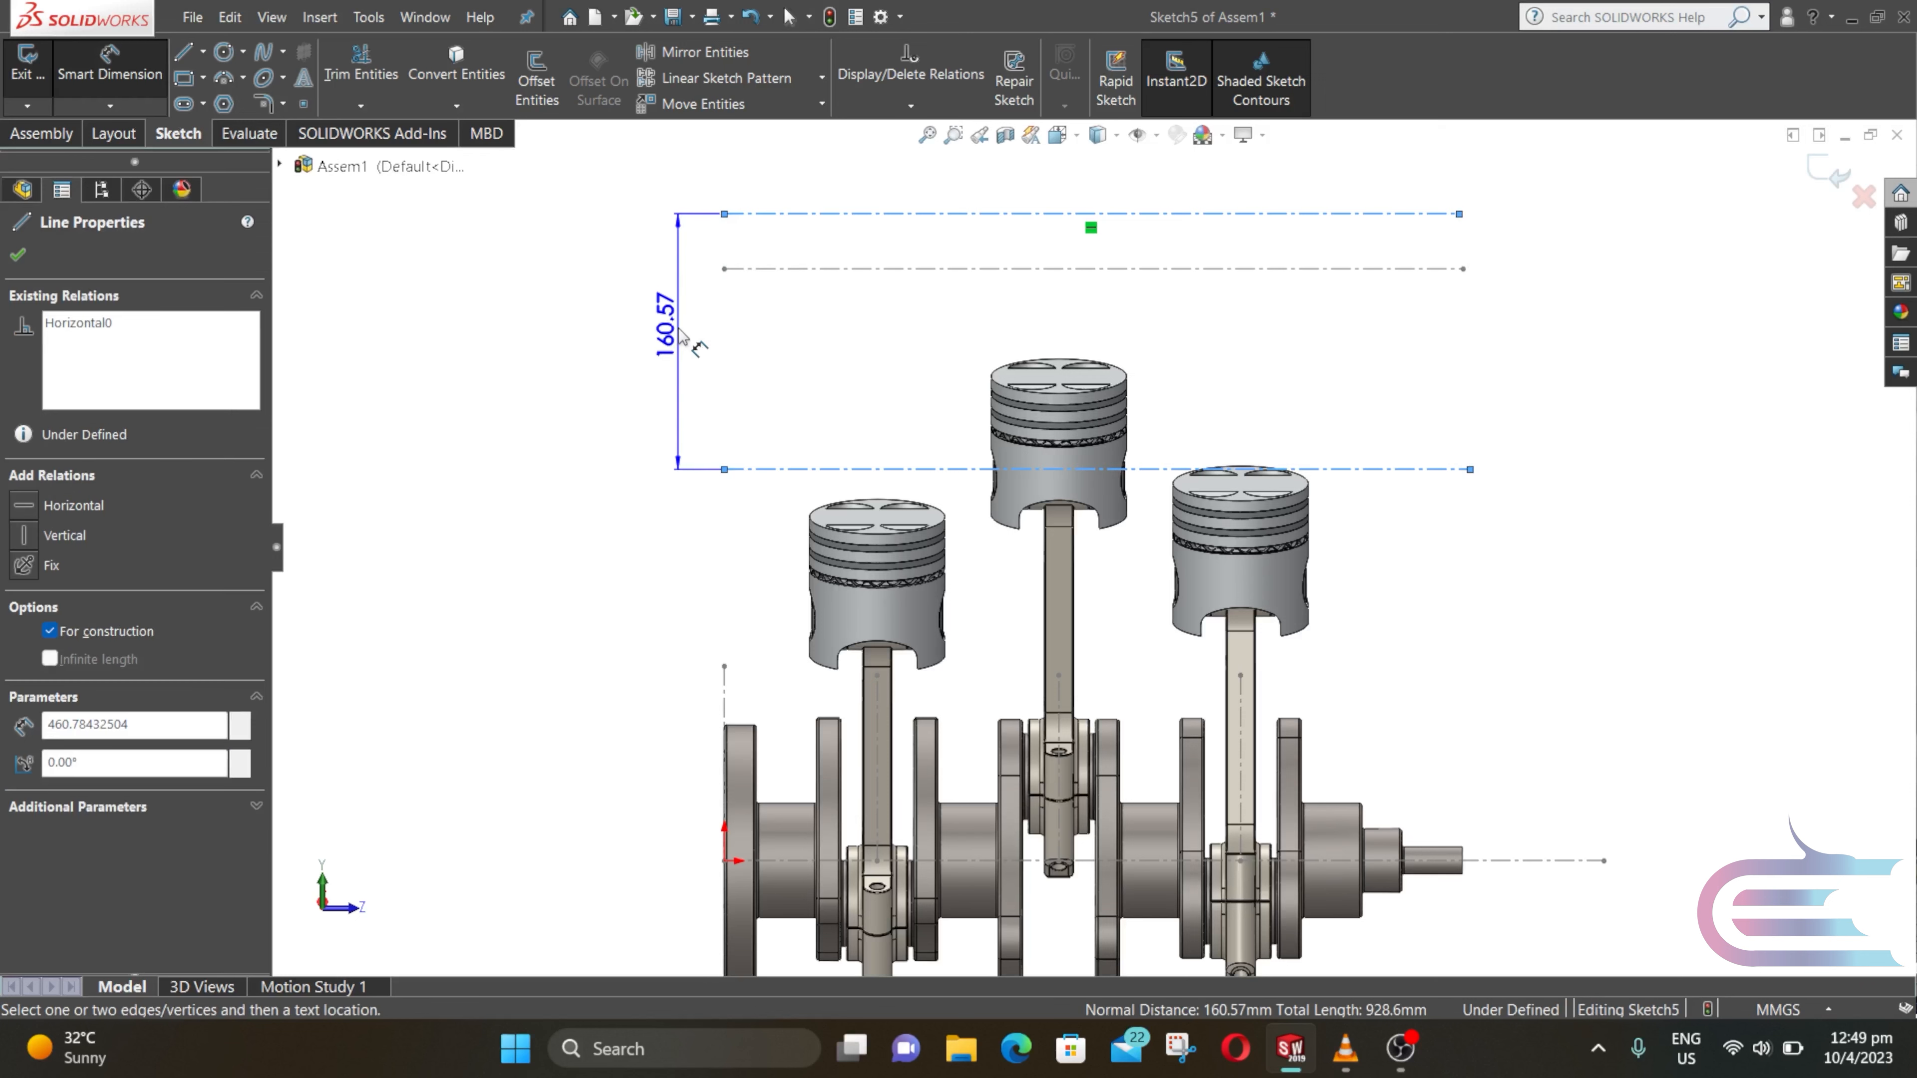
click(674, 332)
text(144)
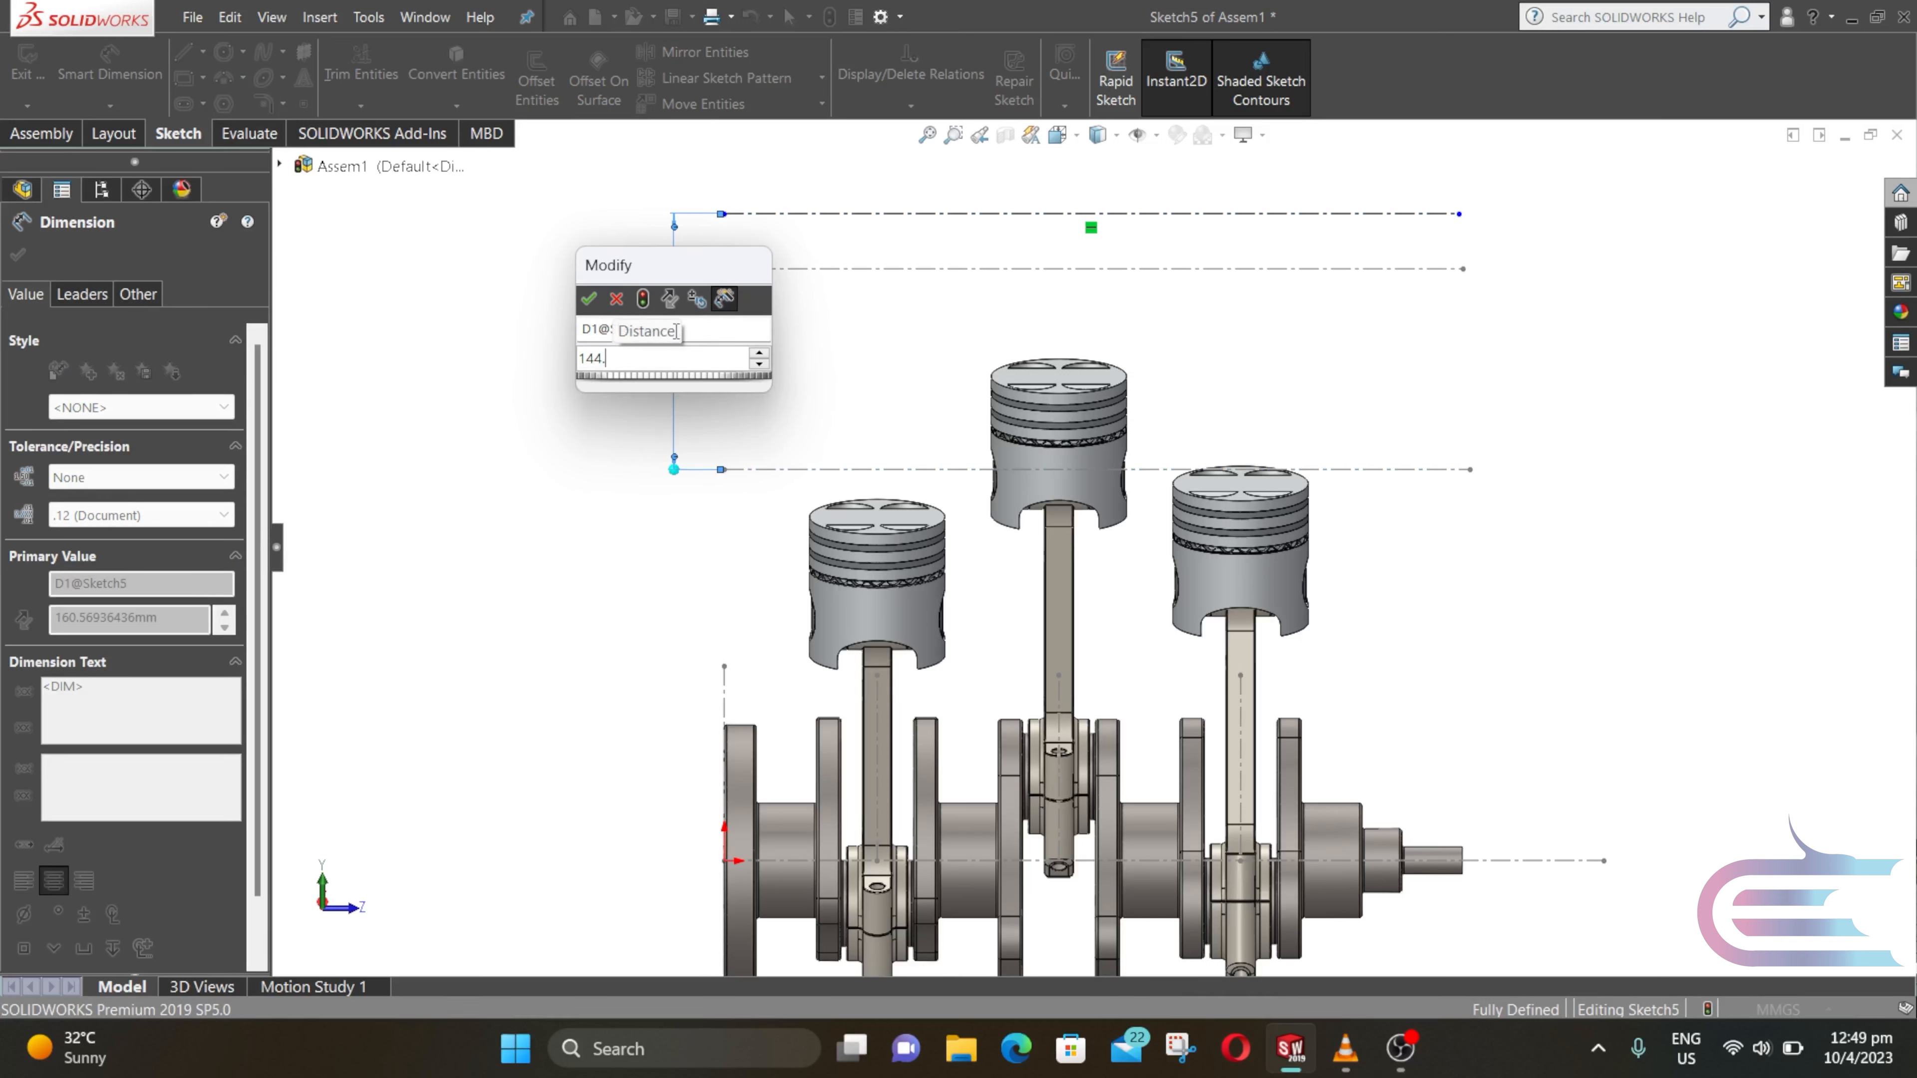
text(.9)
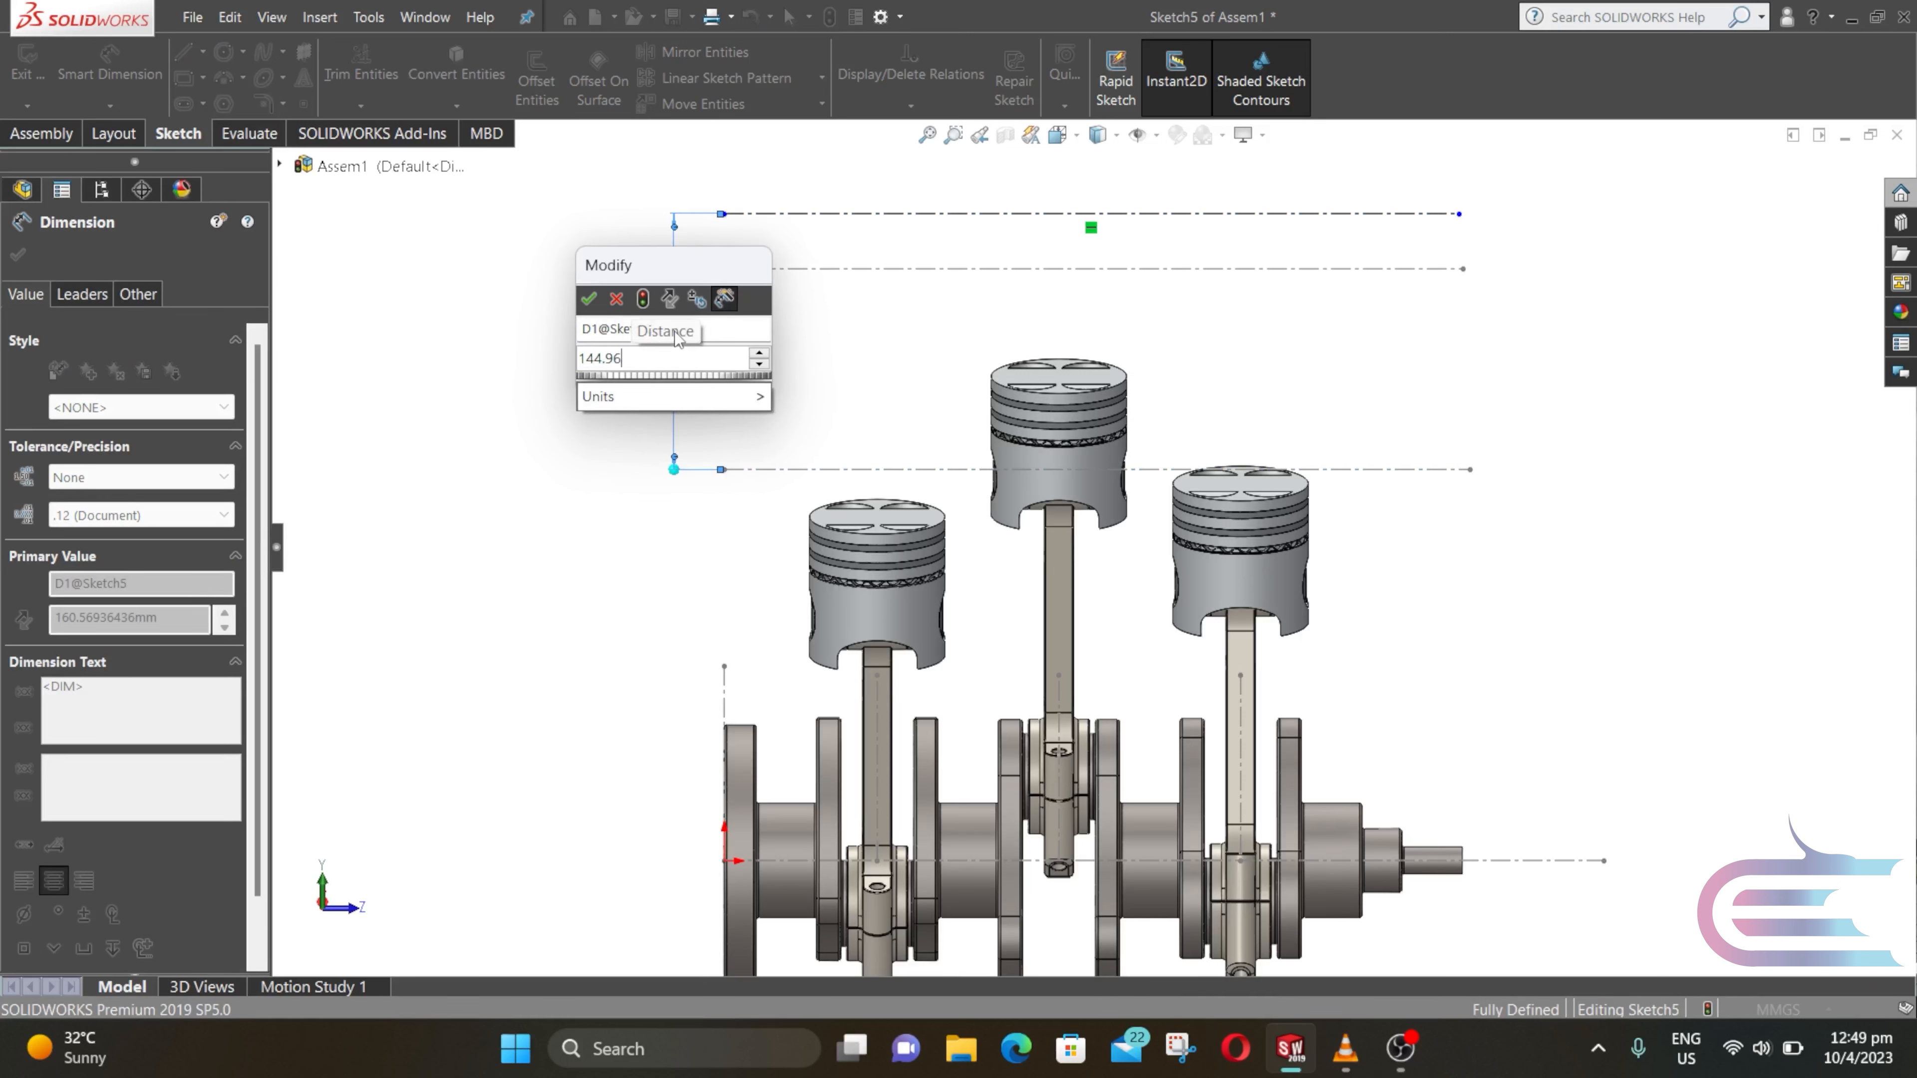
text(63389)
key(Return)
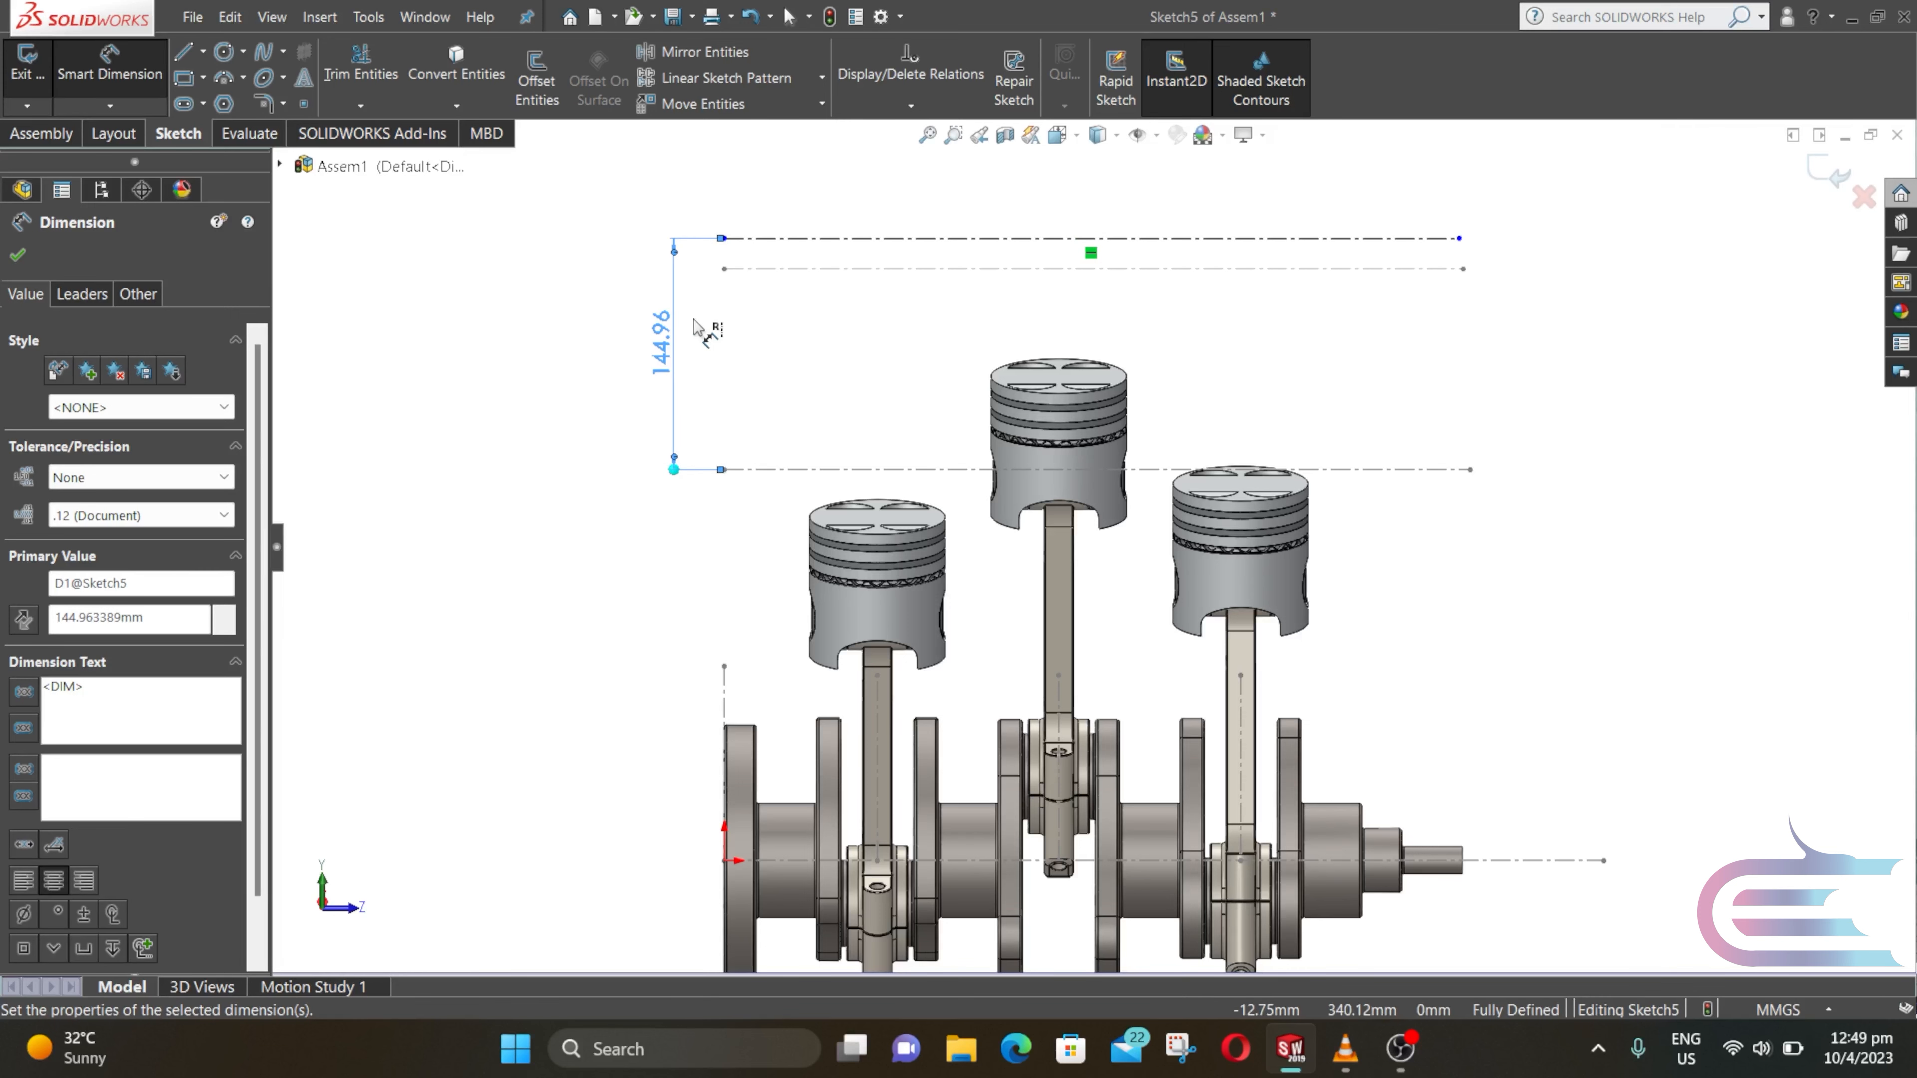
click(18, 255)
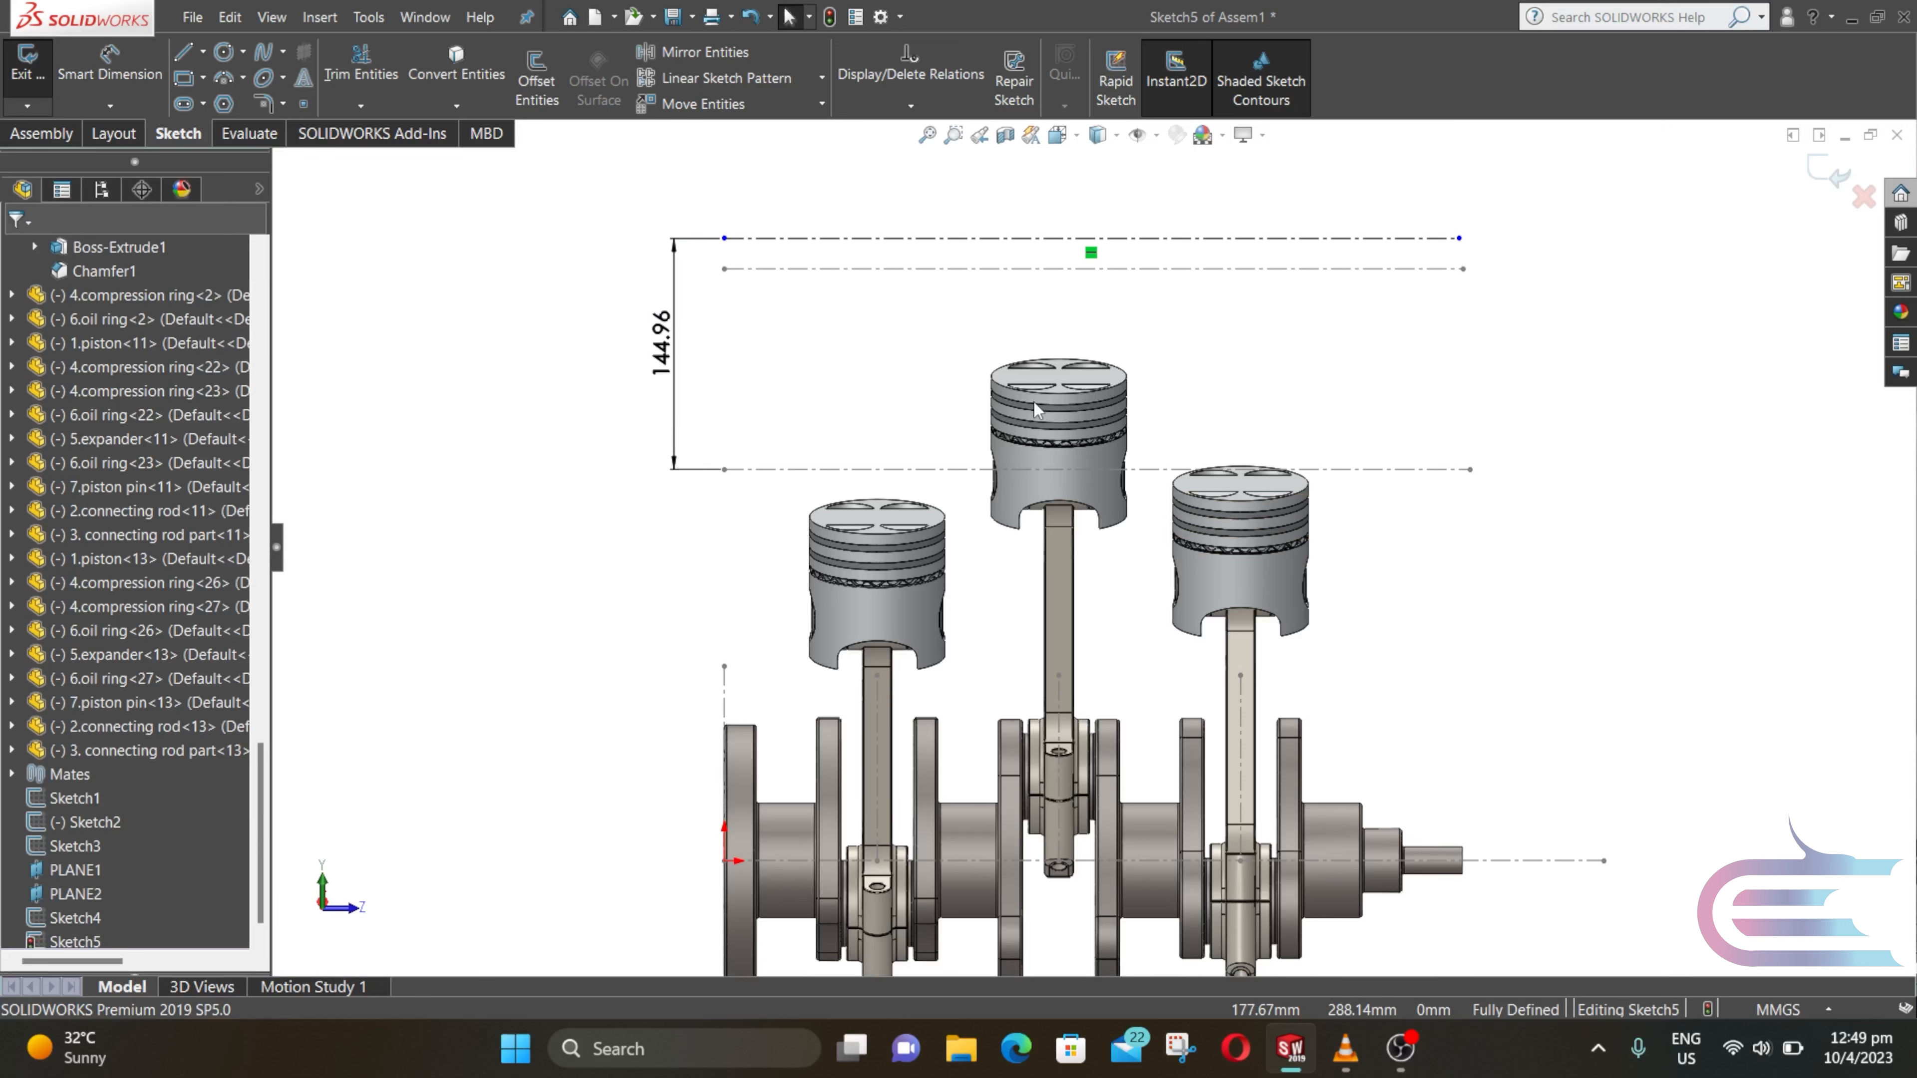
click(1825, 175)
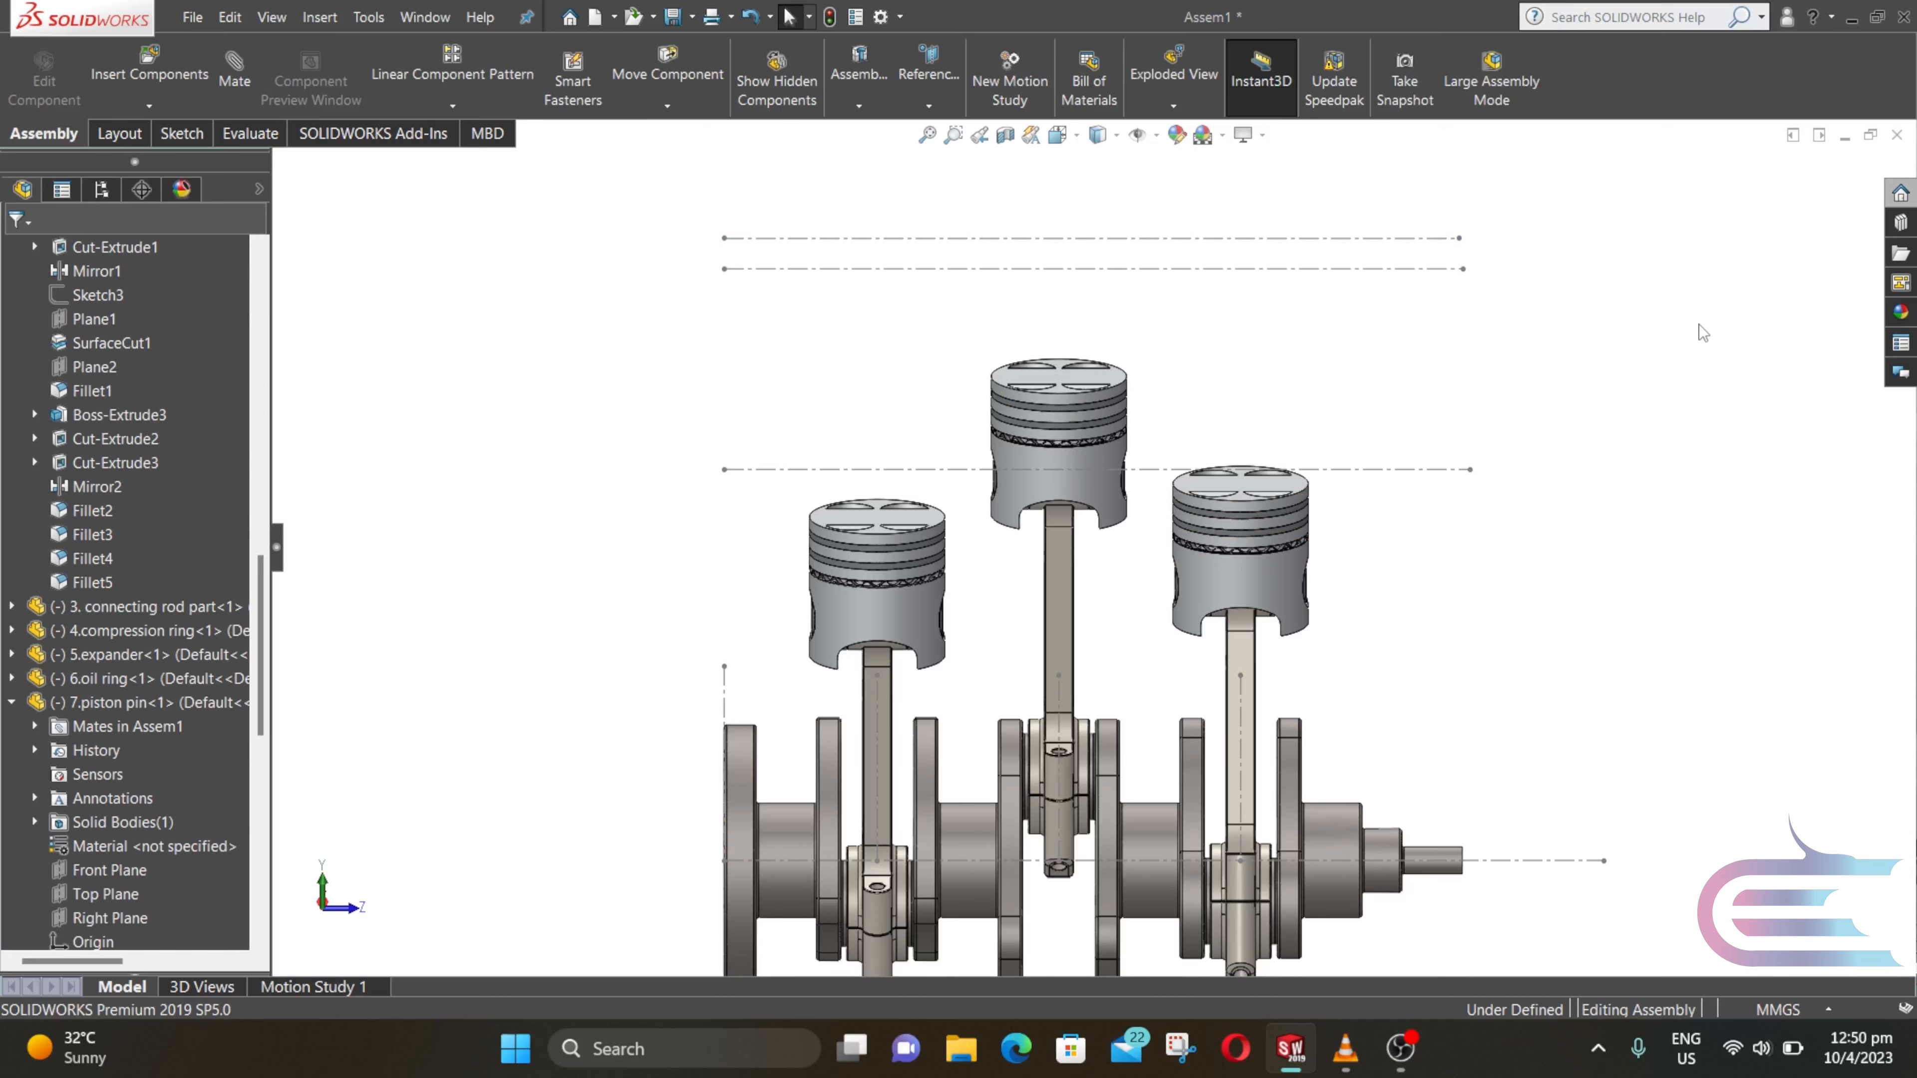
Step: Insert the part "13. i3 cam shaft" into the assembly, placing it just above the pistons and below the two top centerlines
click(162, 74)
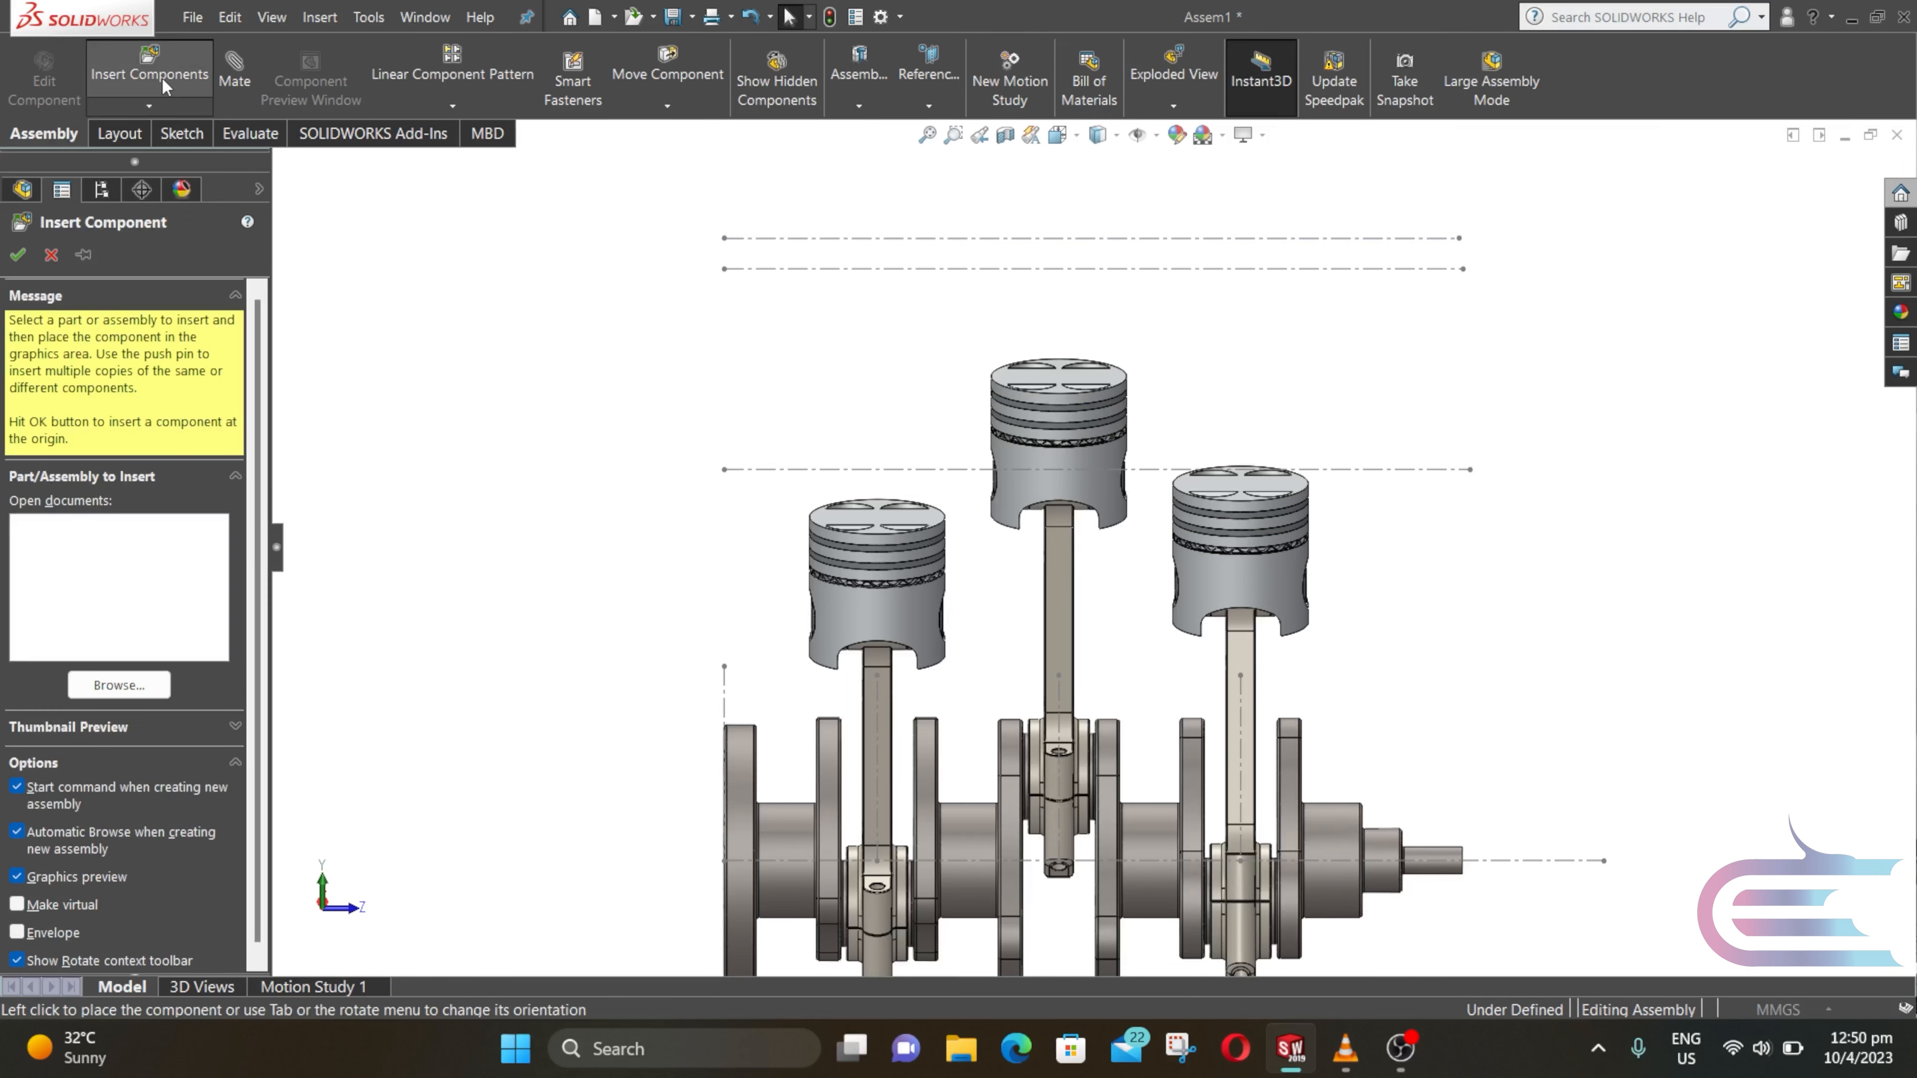
scroll(1183, 466, down, 2)
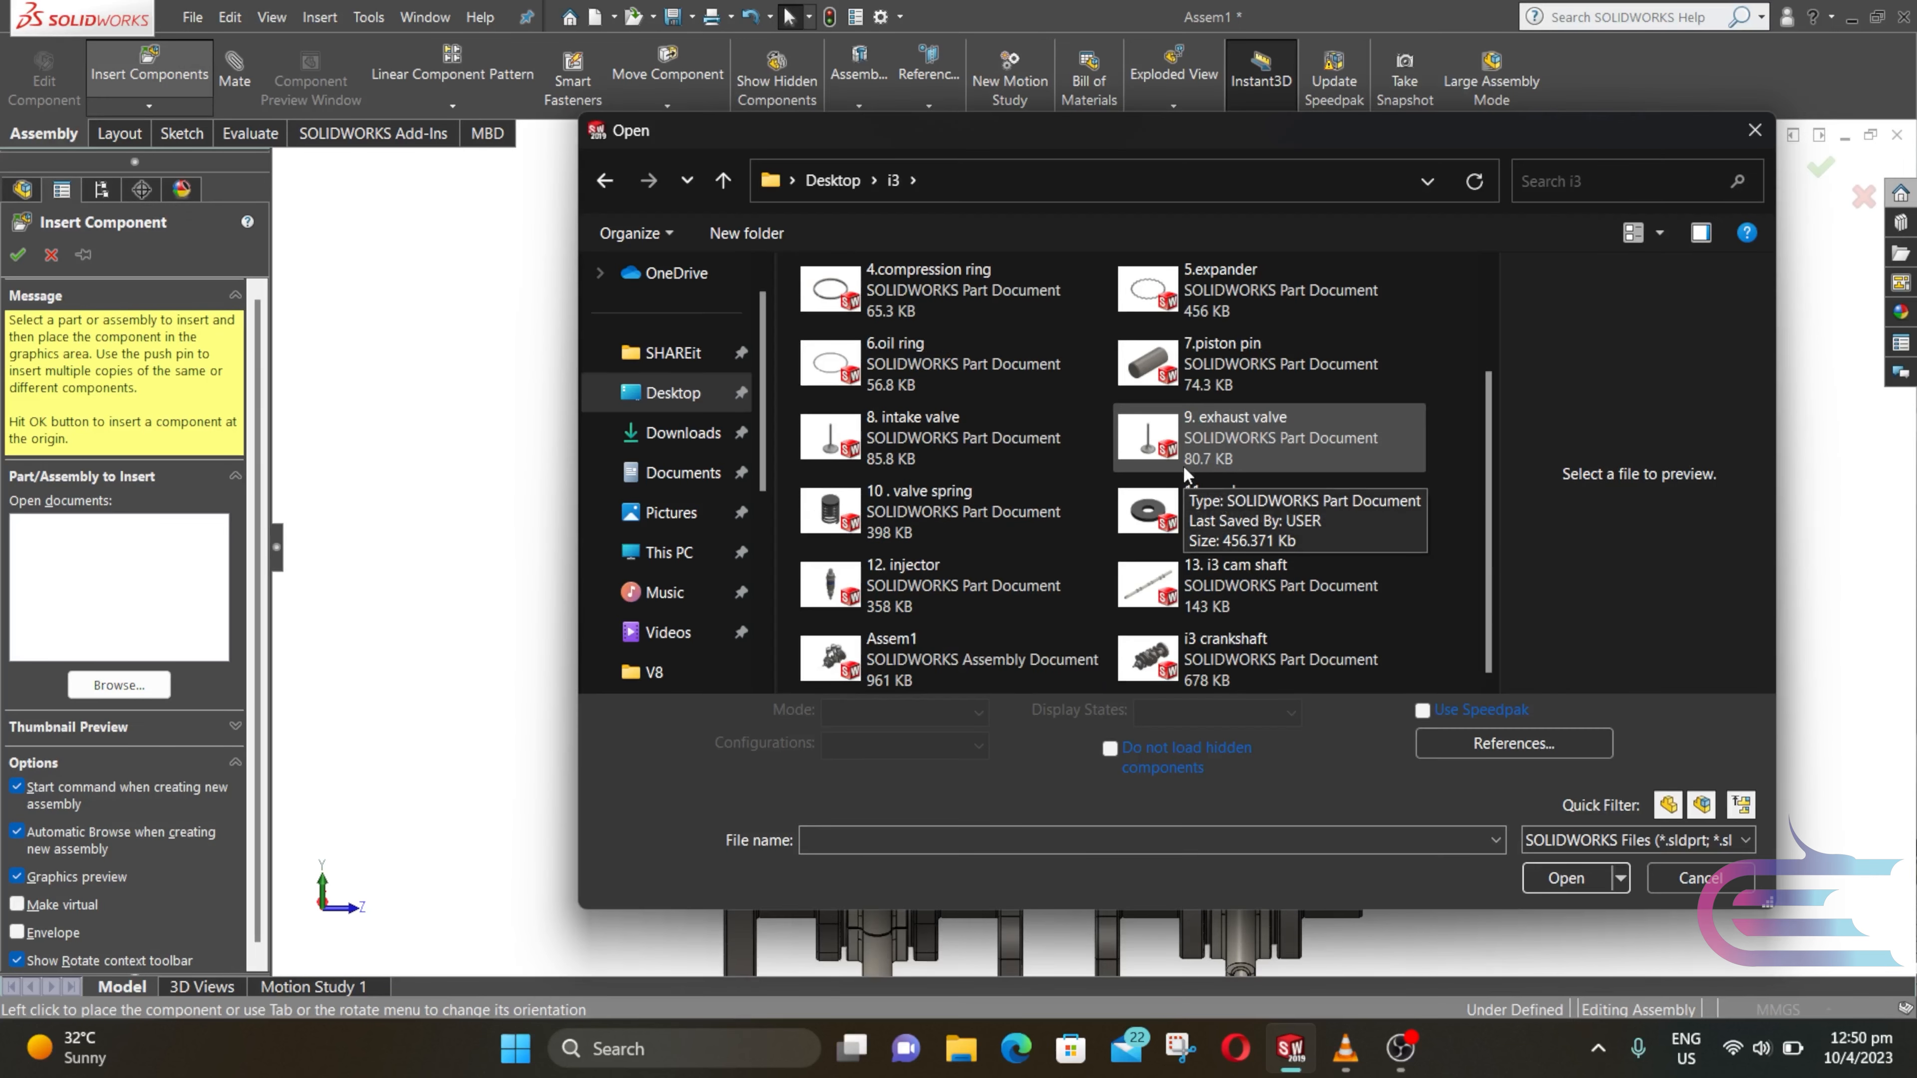
click(1213, 590)
click(1567, 867)
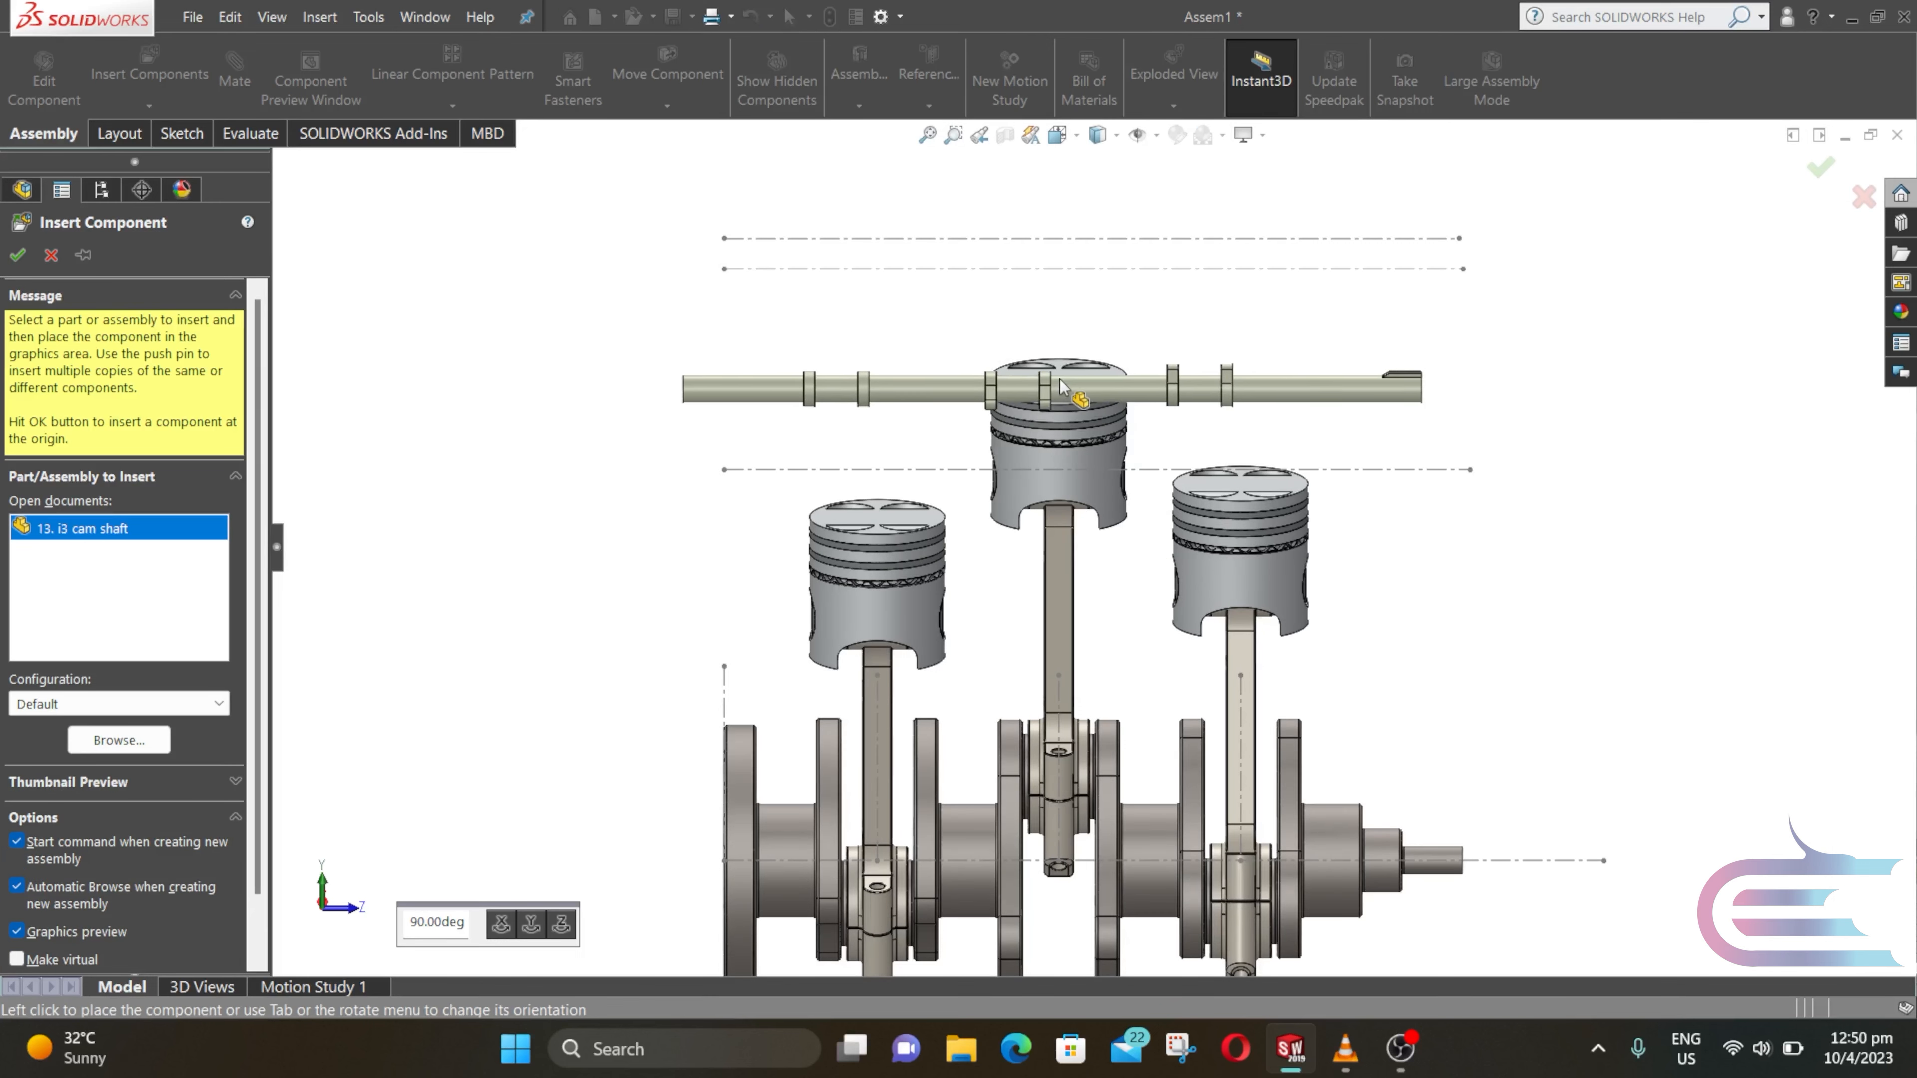
click(1095, 321)
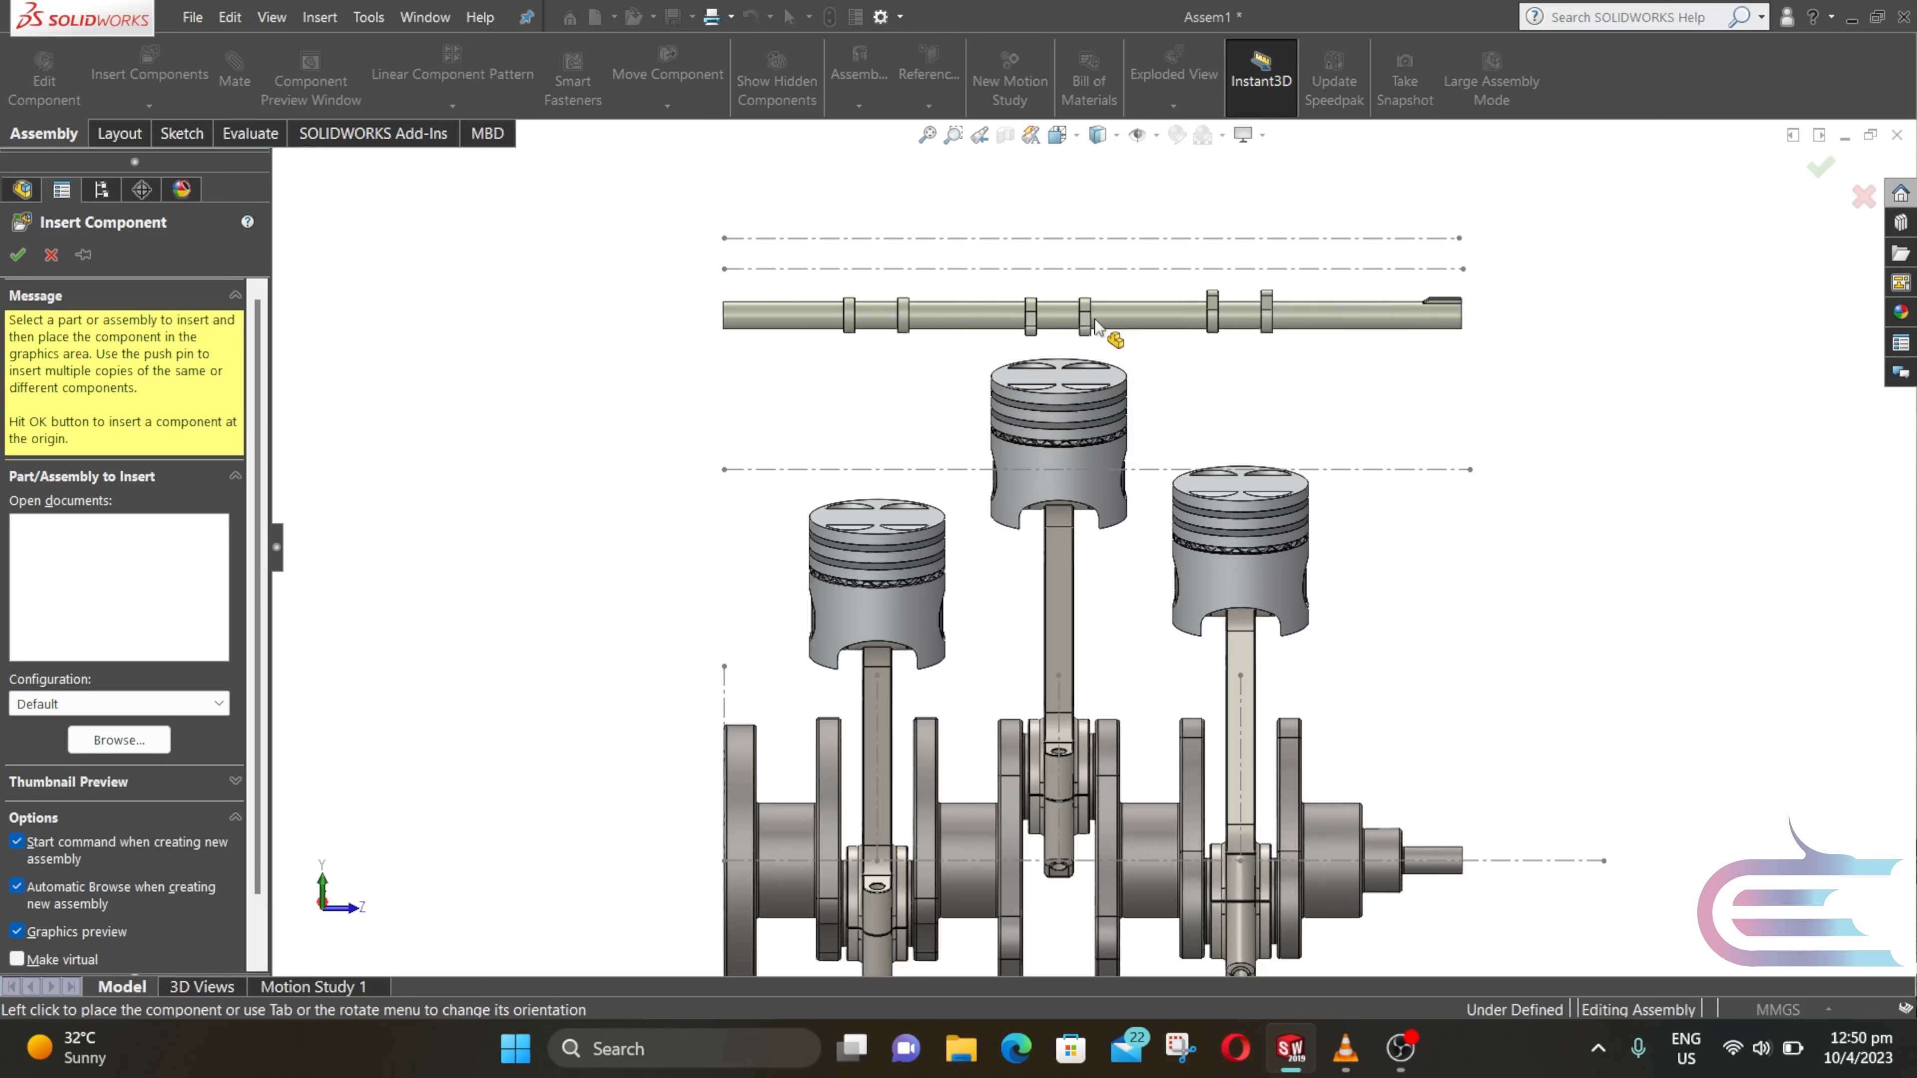
Step: Mate the camshaft's cylindrical end journal concentric with the centerline sketched on PLANE2
middle_drag(708, 299, 786, 332)
scroll(785, 234, down, 2)
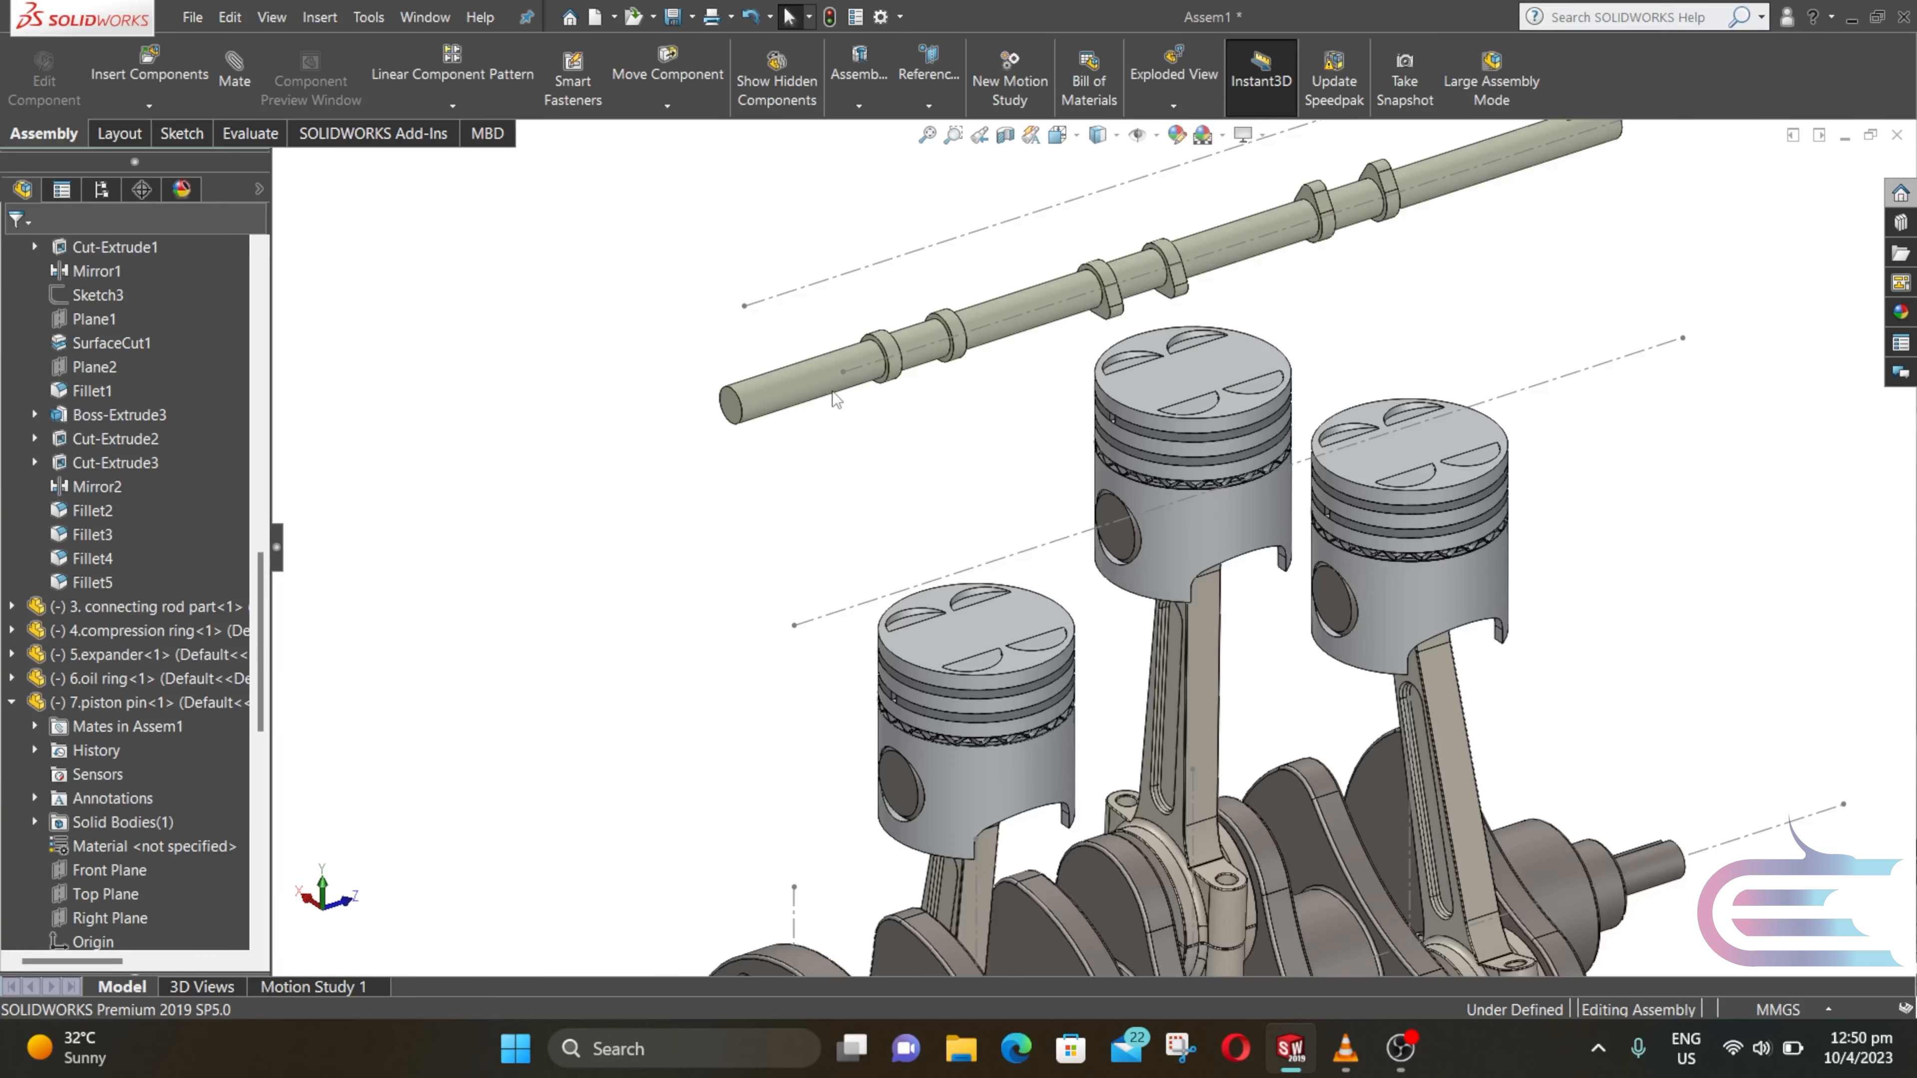
click(793, 400)
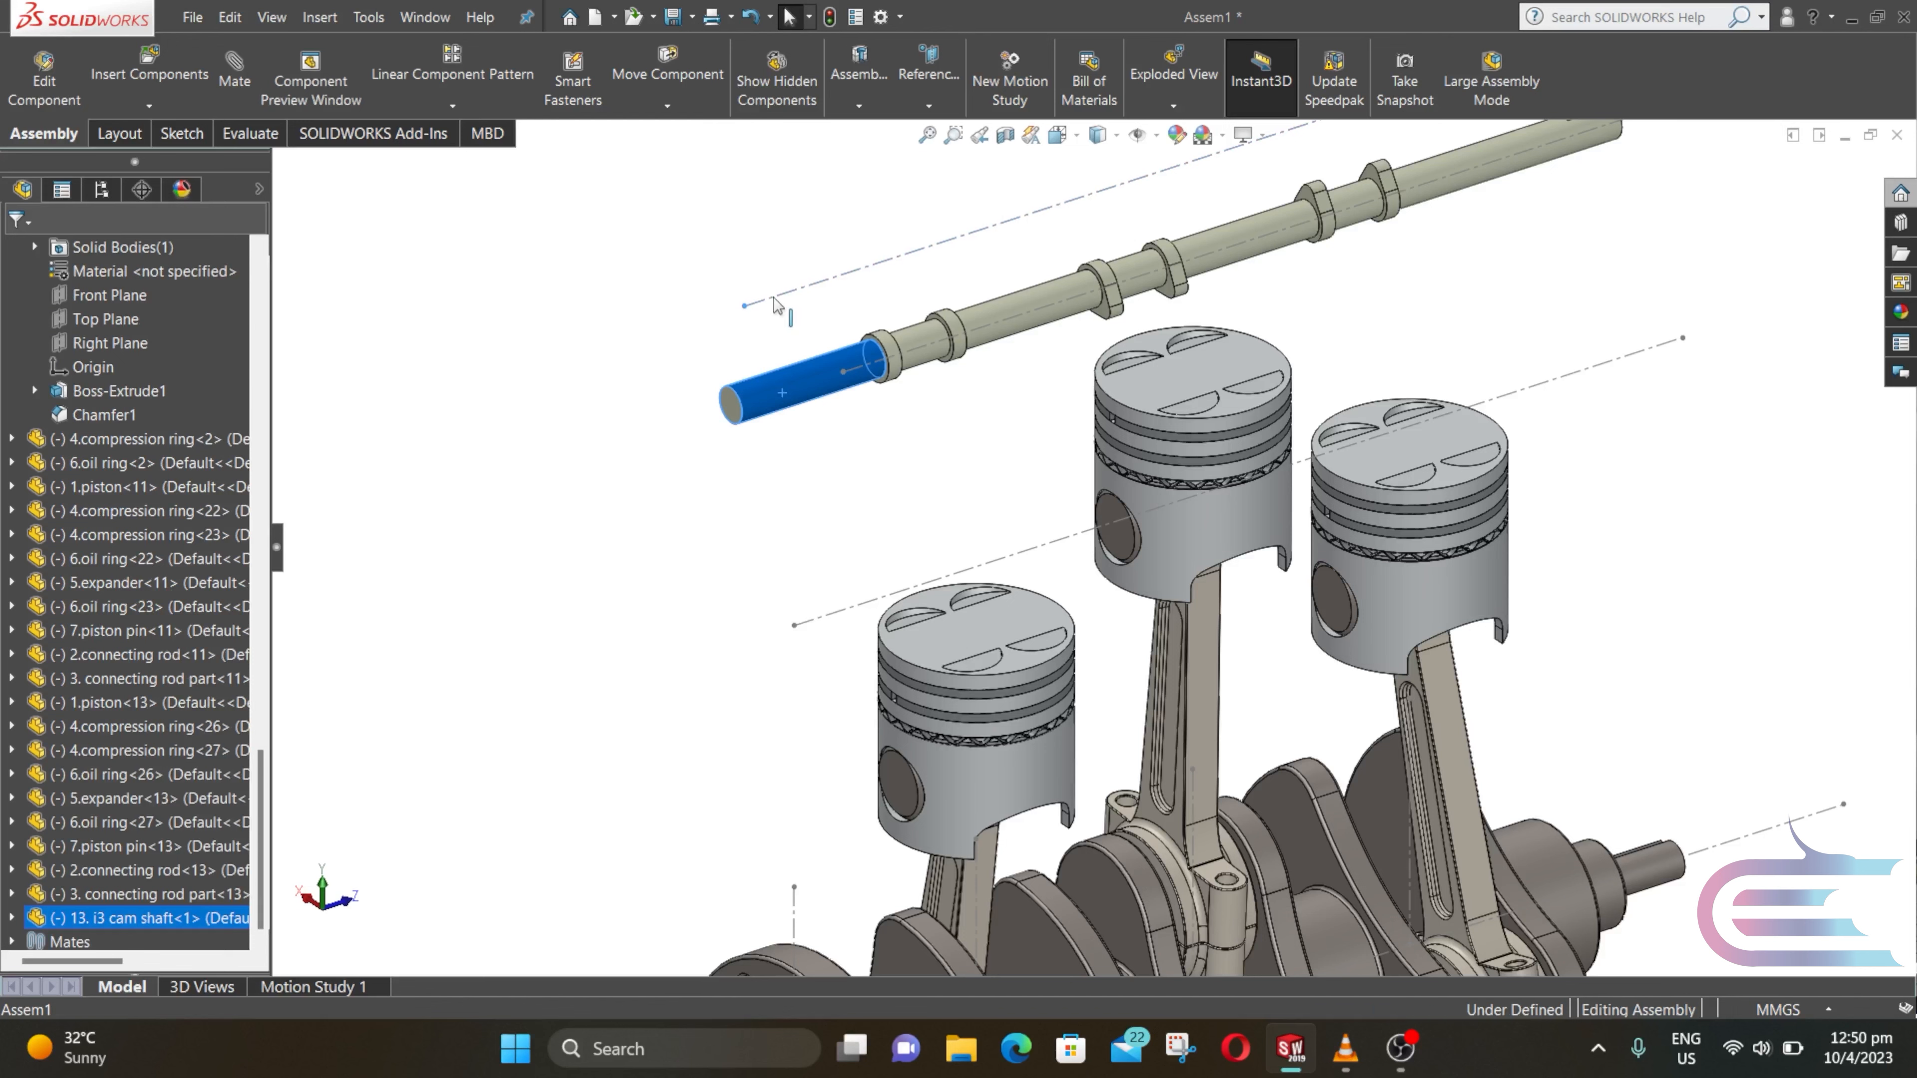
ctrl+click(775, 297)
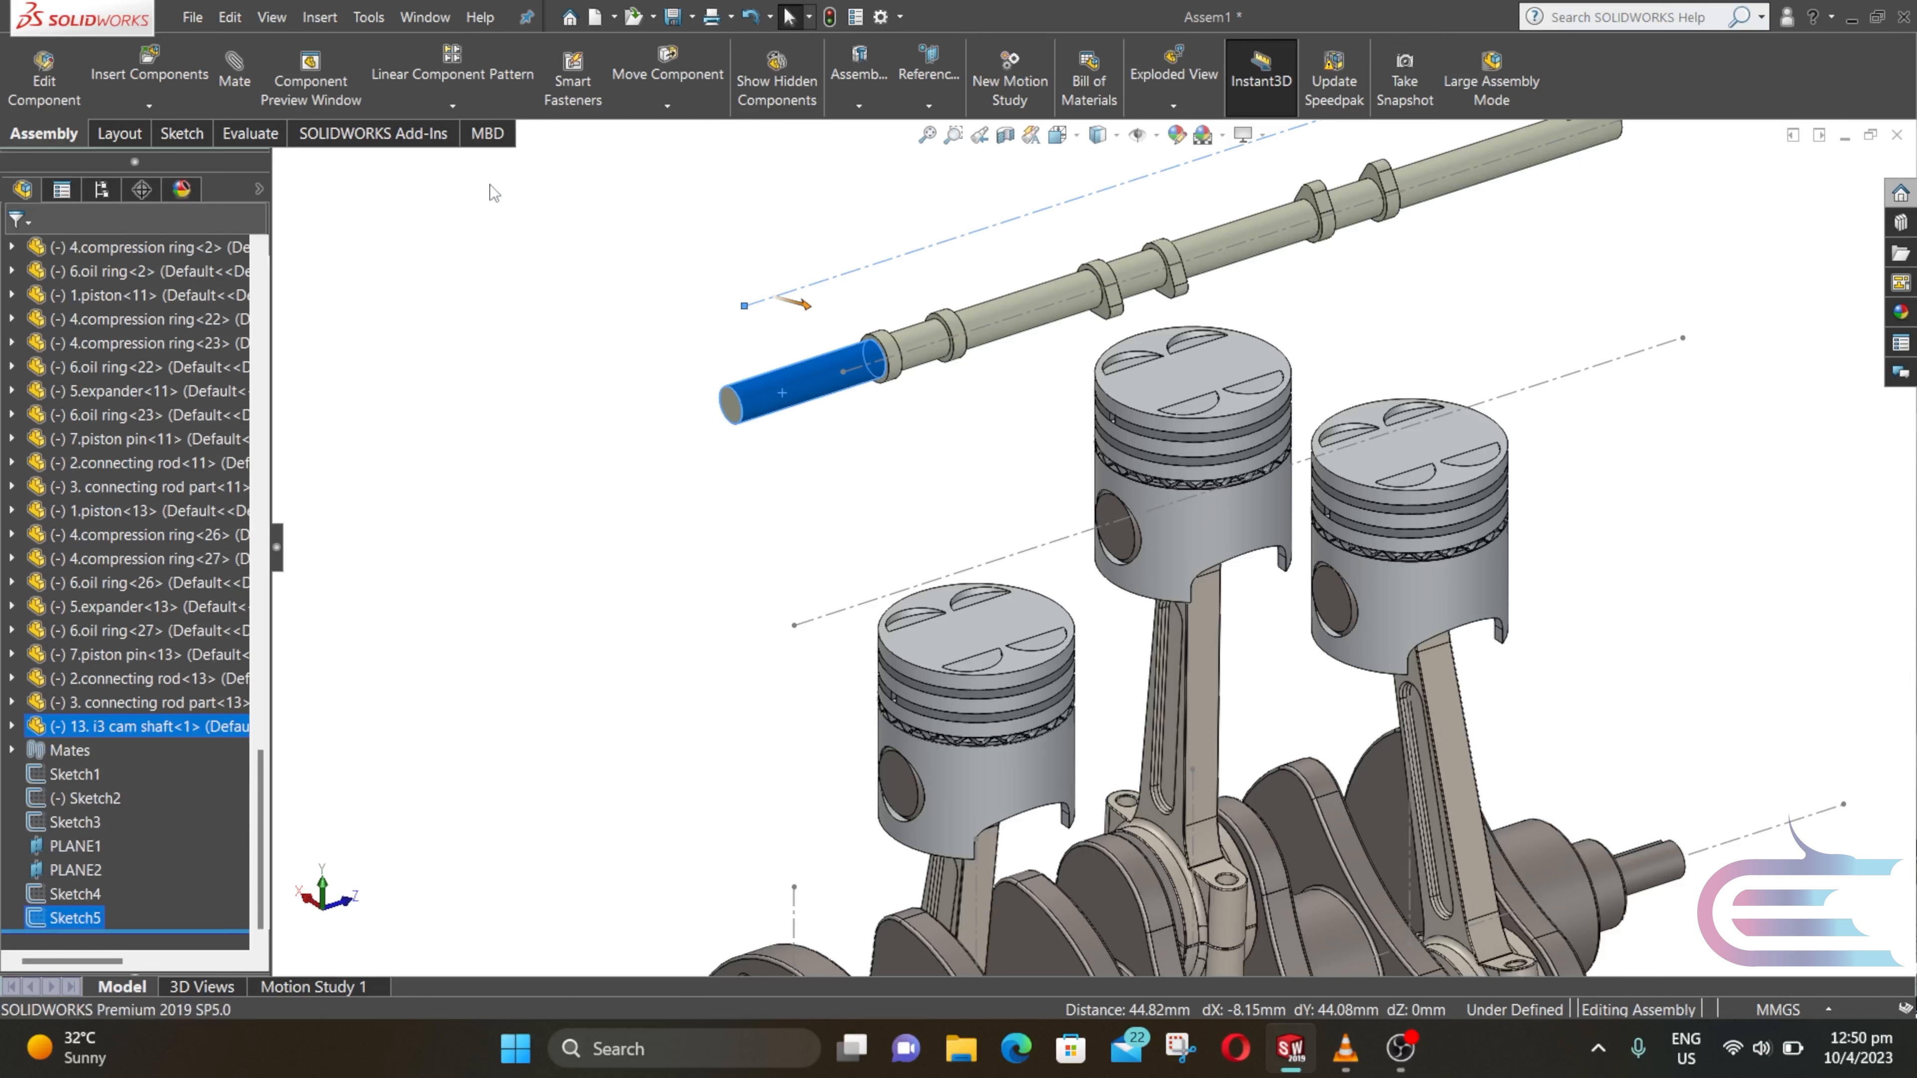
click(241, 75)
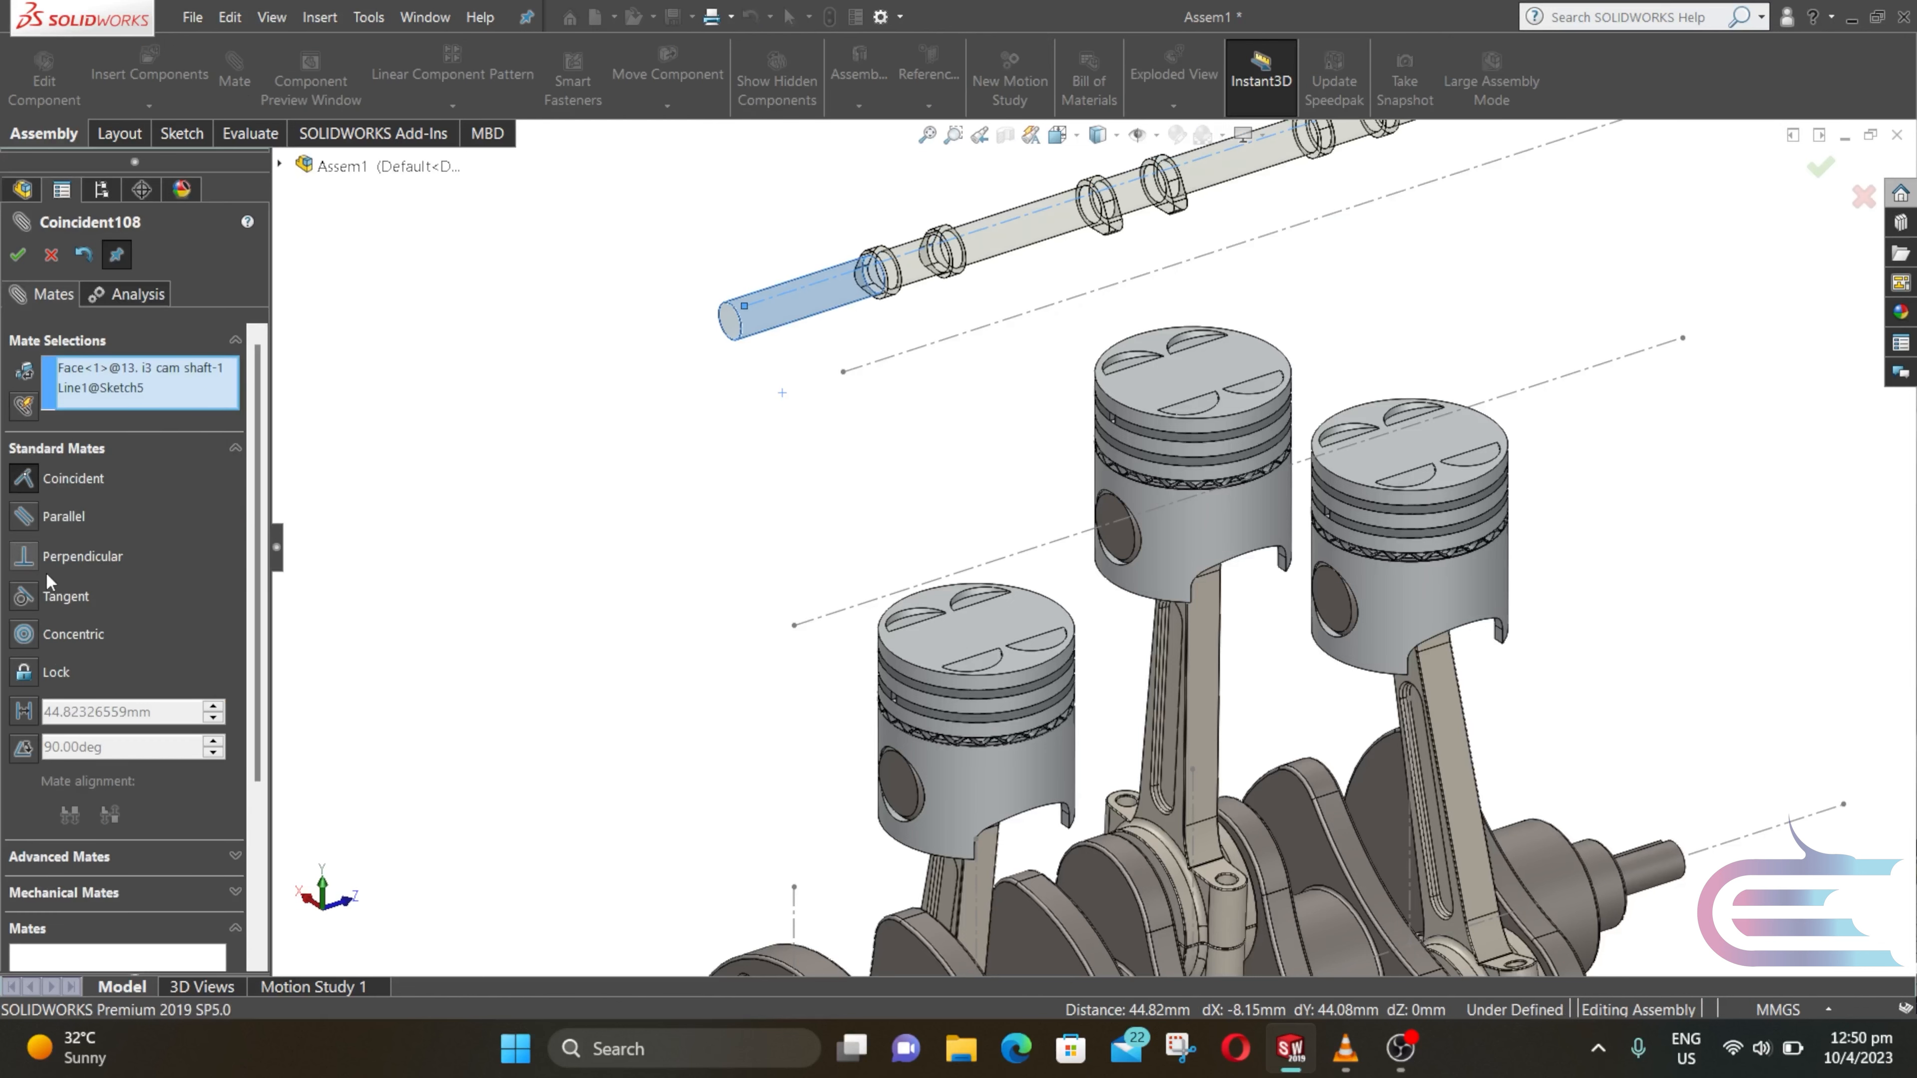
click(24, 635)
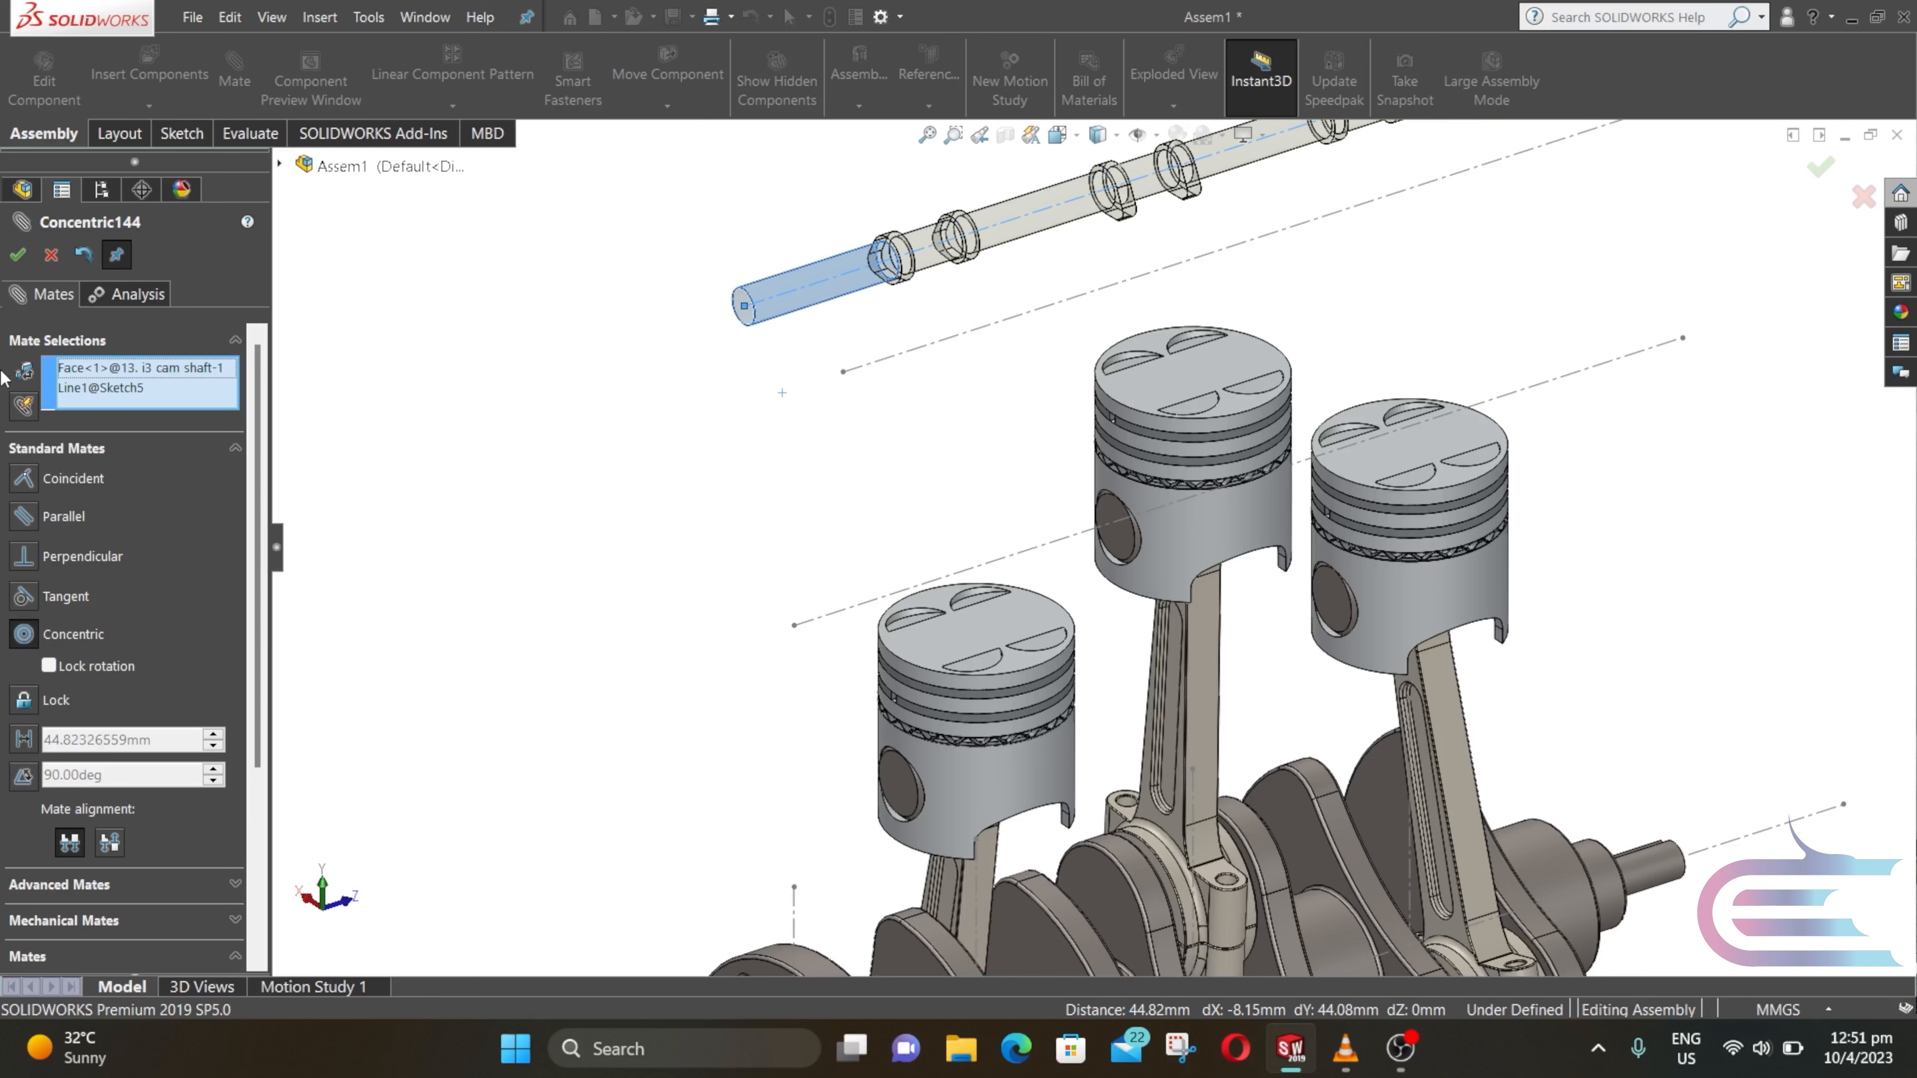
click(19, 255)
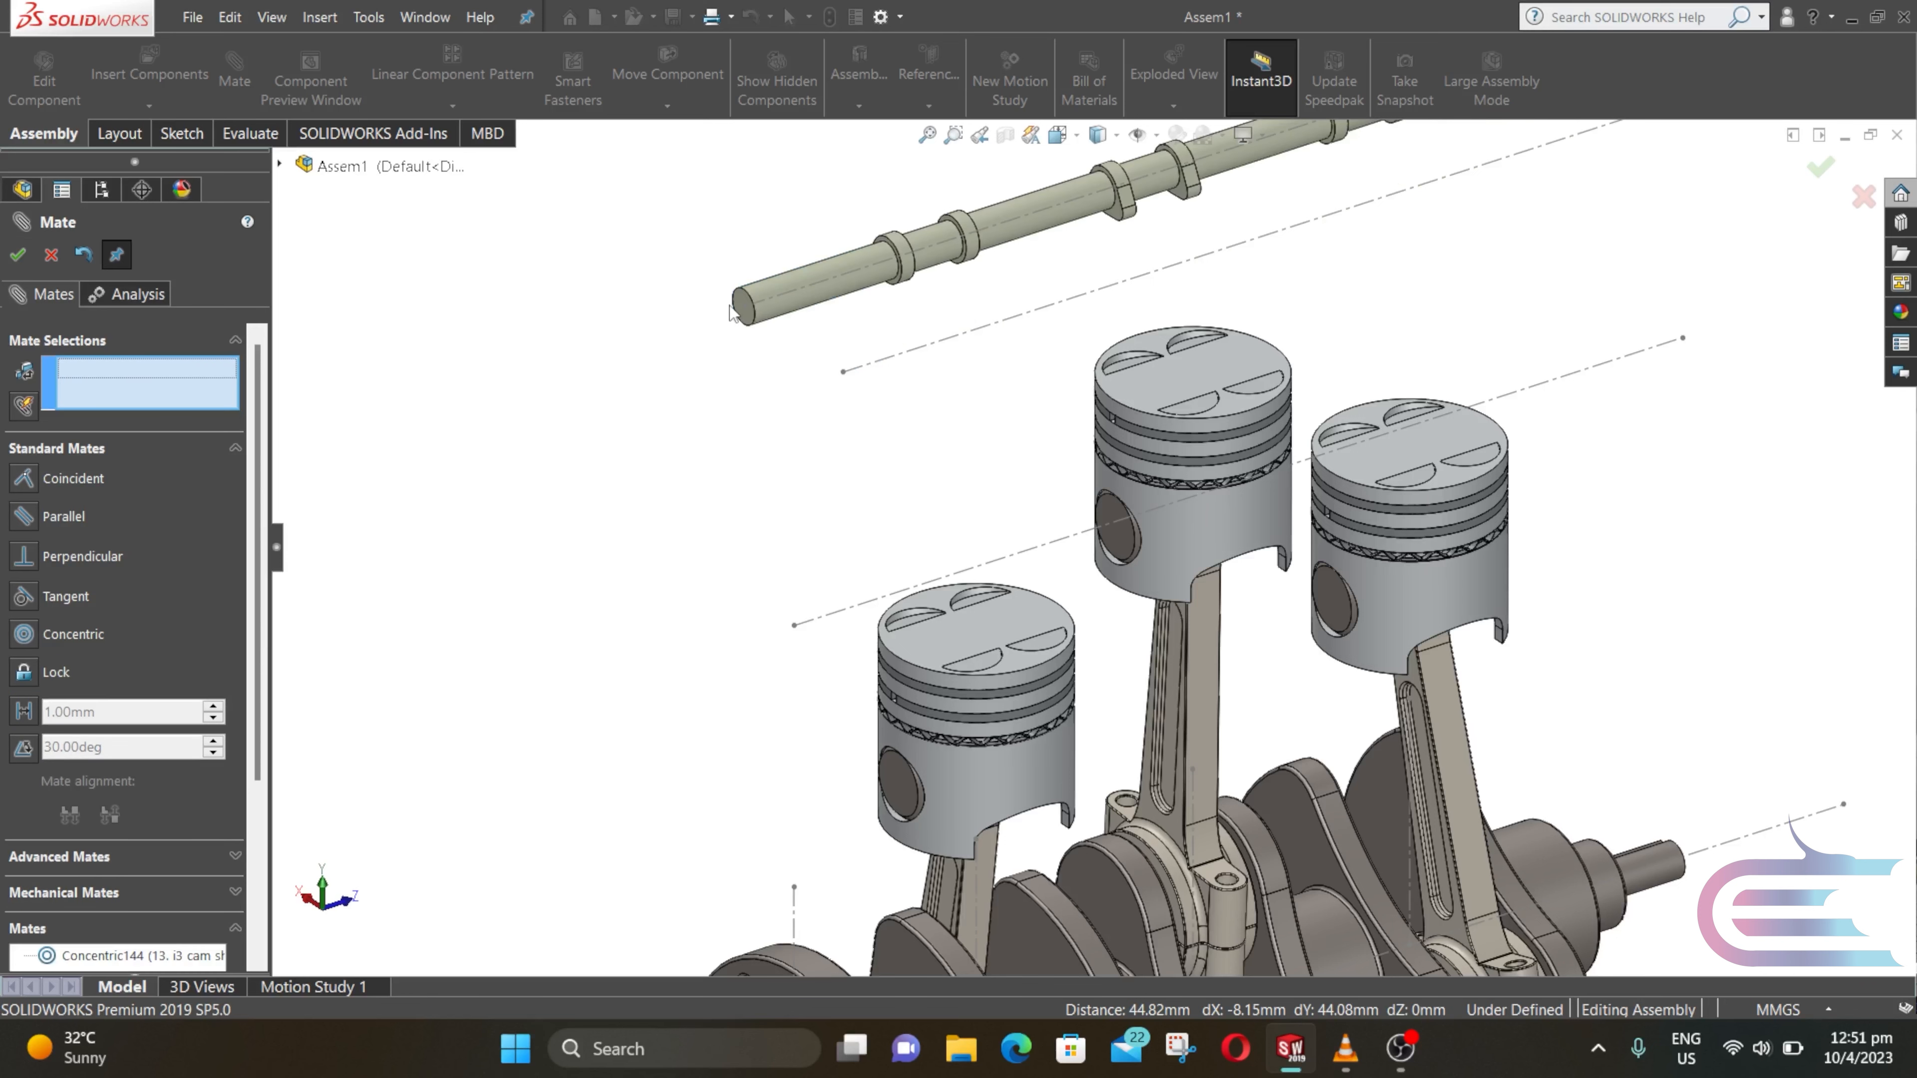
Step: Mate the camshaft's plain end face coincident with the endpoint of the PLANE2 centerline and finish mating
scroll(730, 313, down, 3)
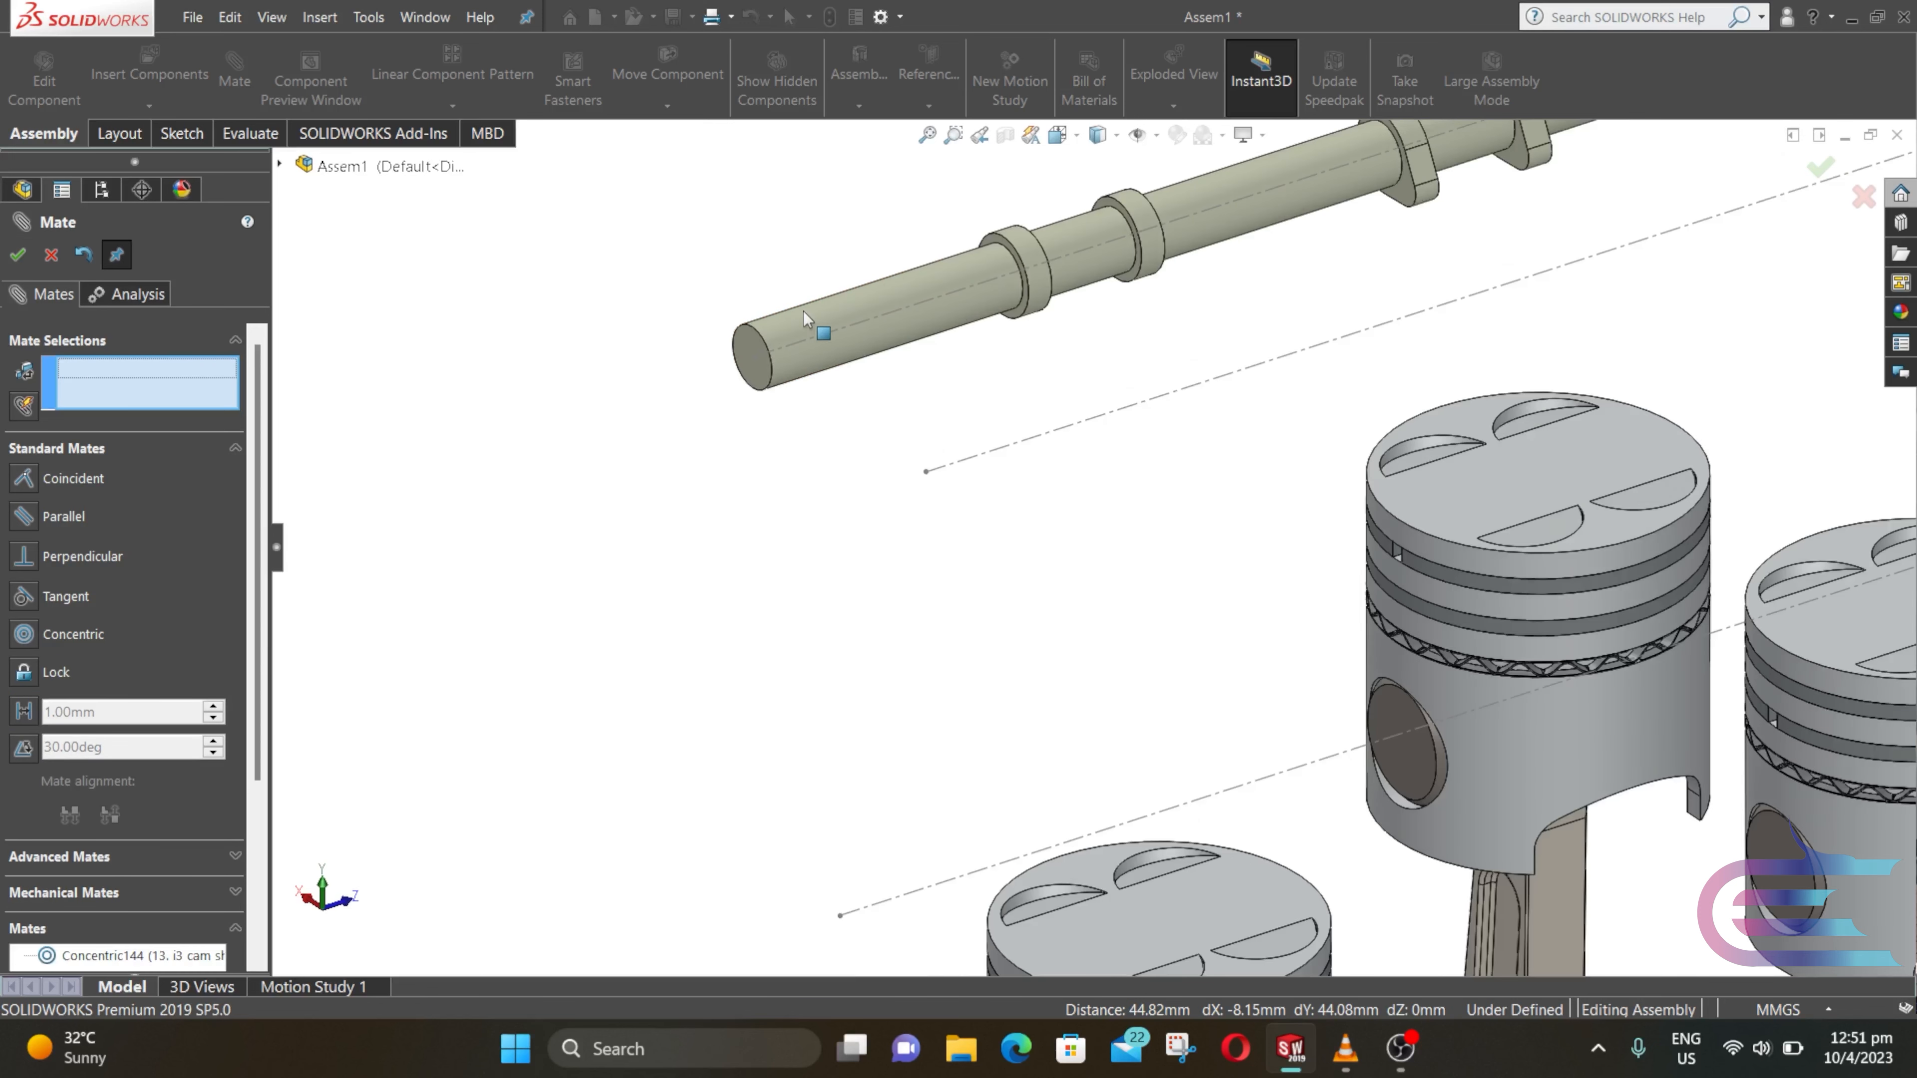
click(758, 366)
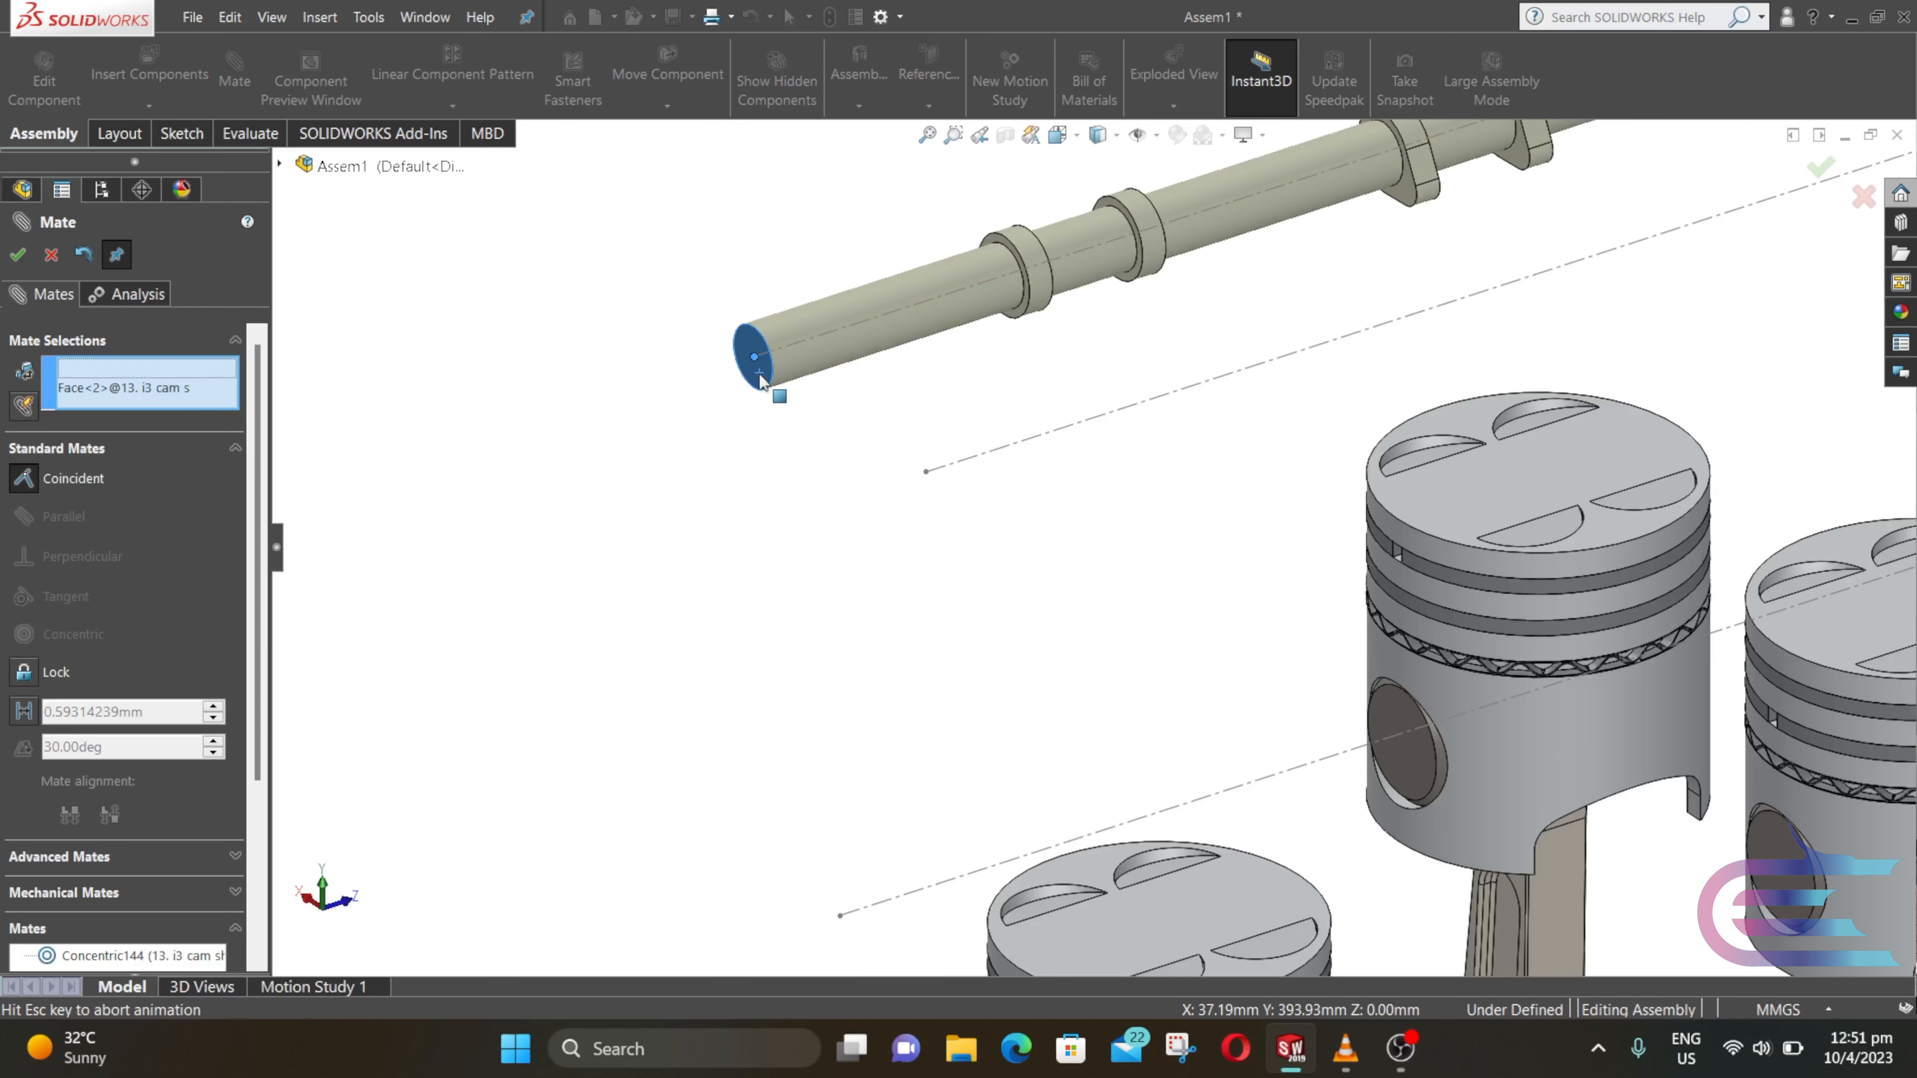
click(754, 358)
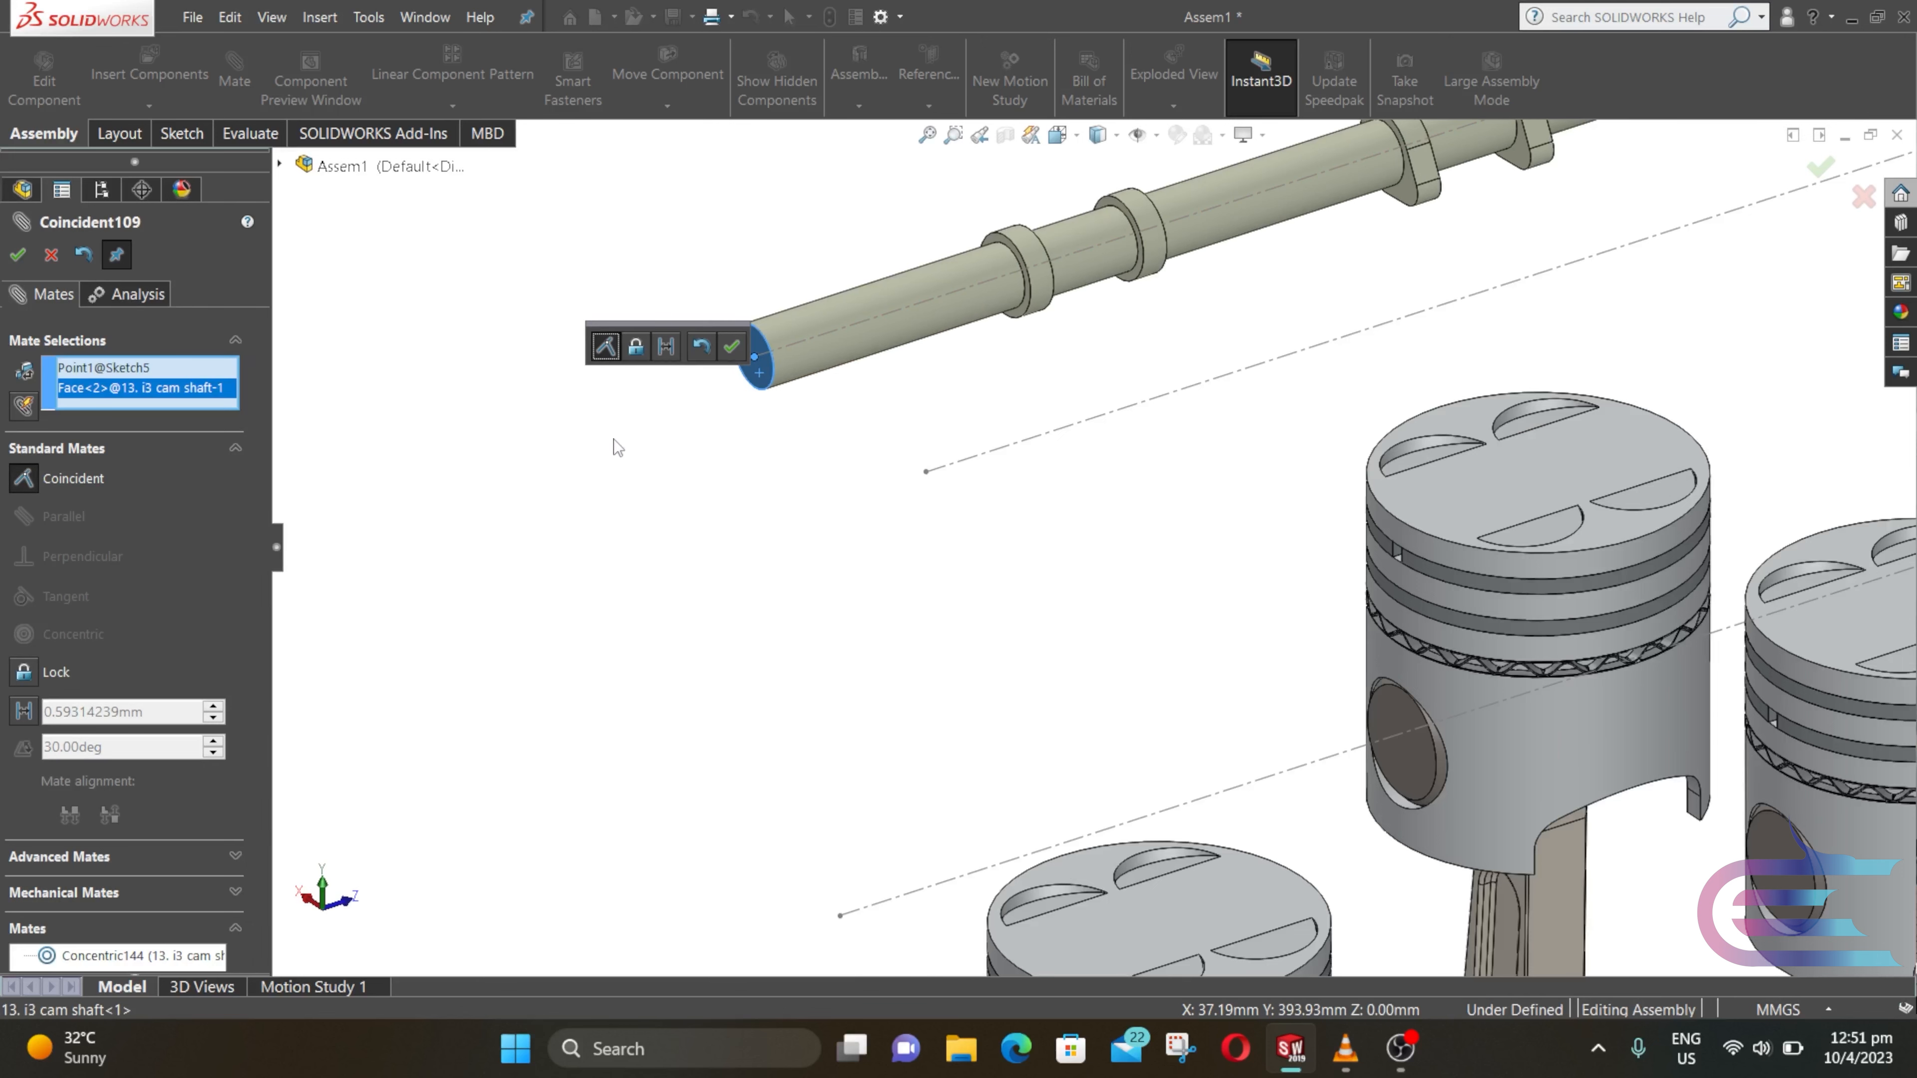
click(18, 255)
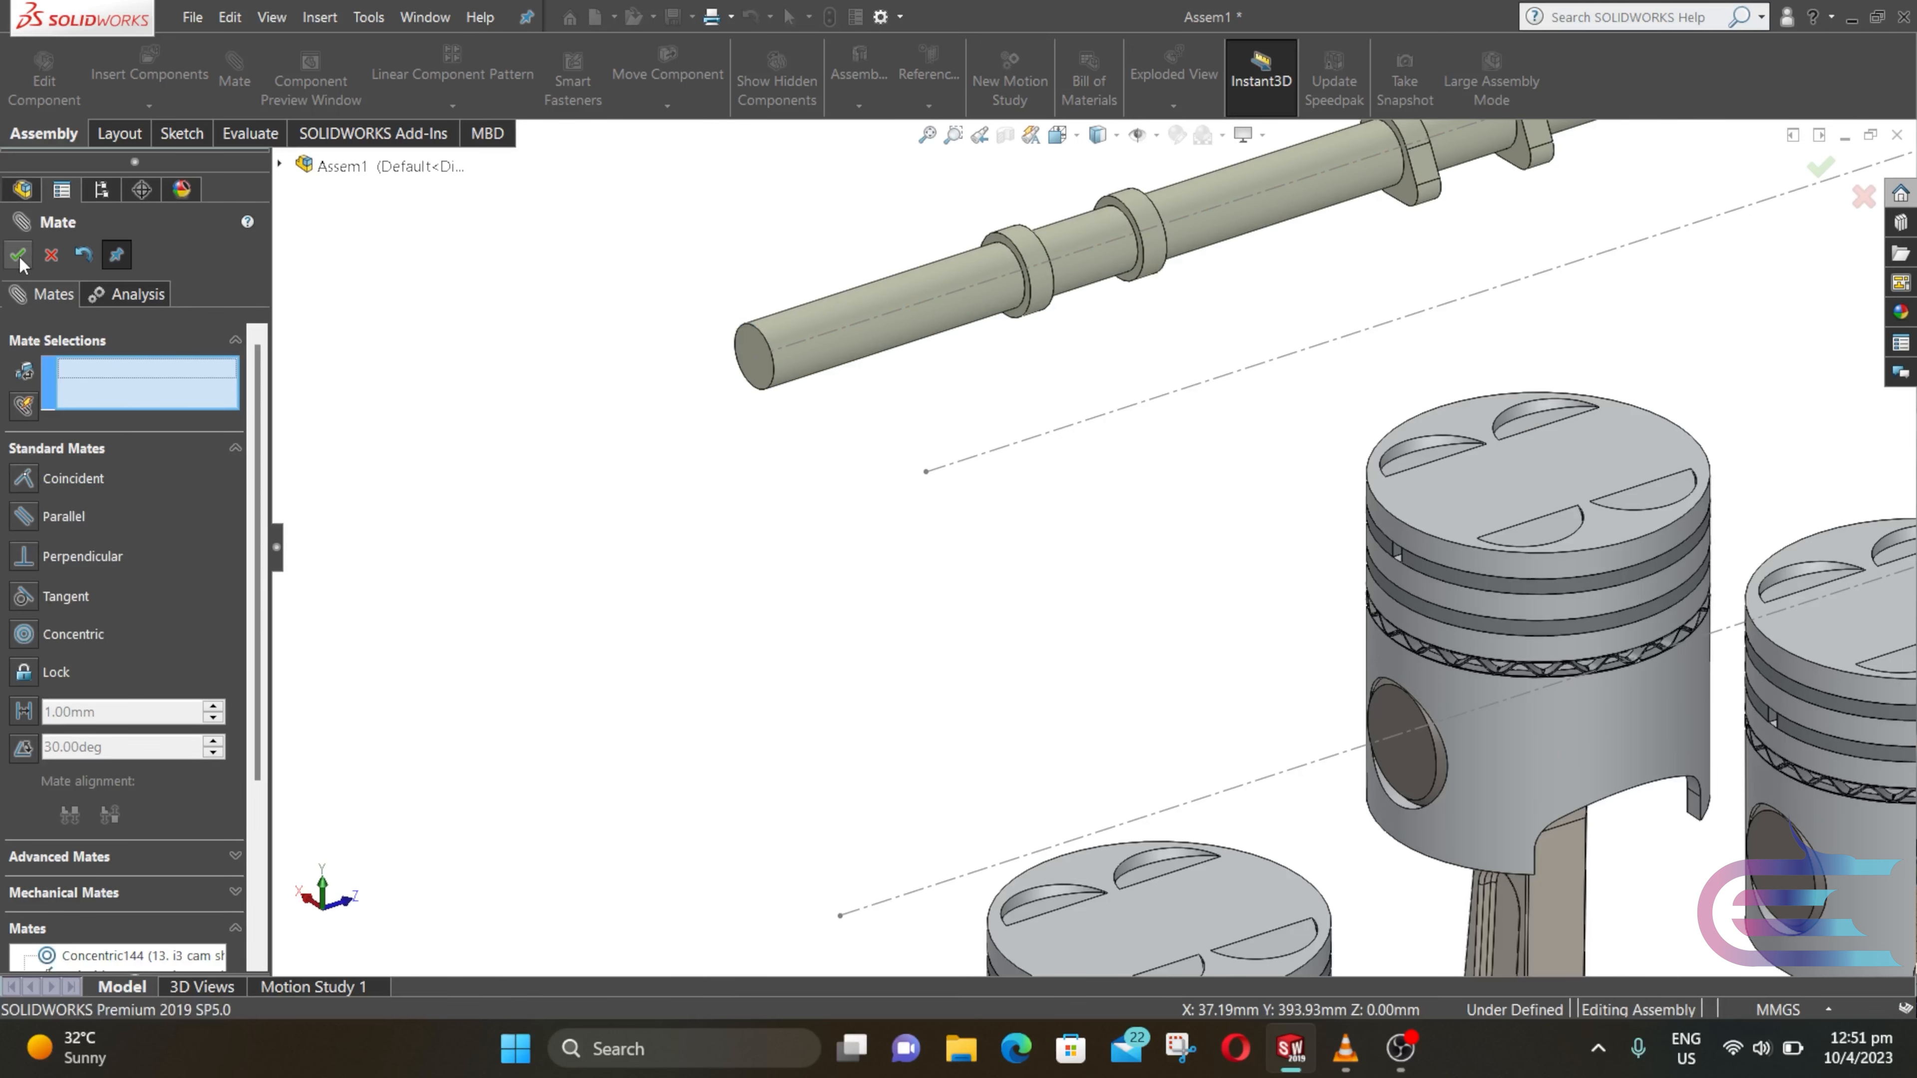
click(52, 256)
Step: Copy the camshaft with its mates, using the PLANE1 centerline for the concentric mate and its endpoint for the coincident mate
click(149, 106)
click(181, 204)
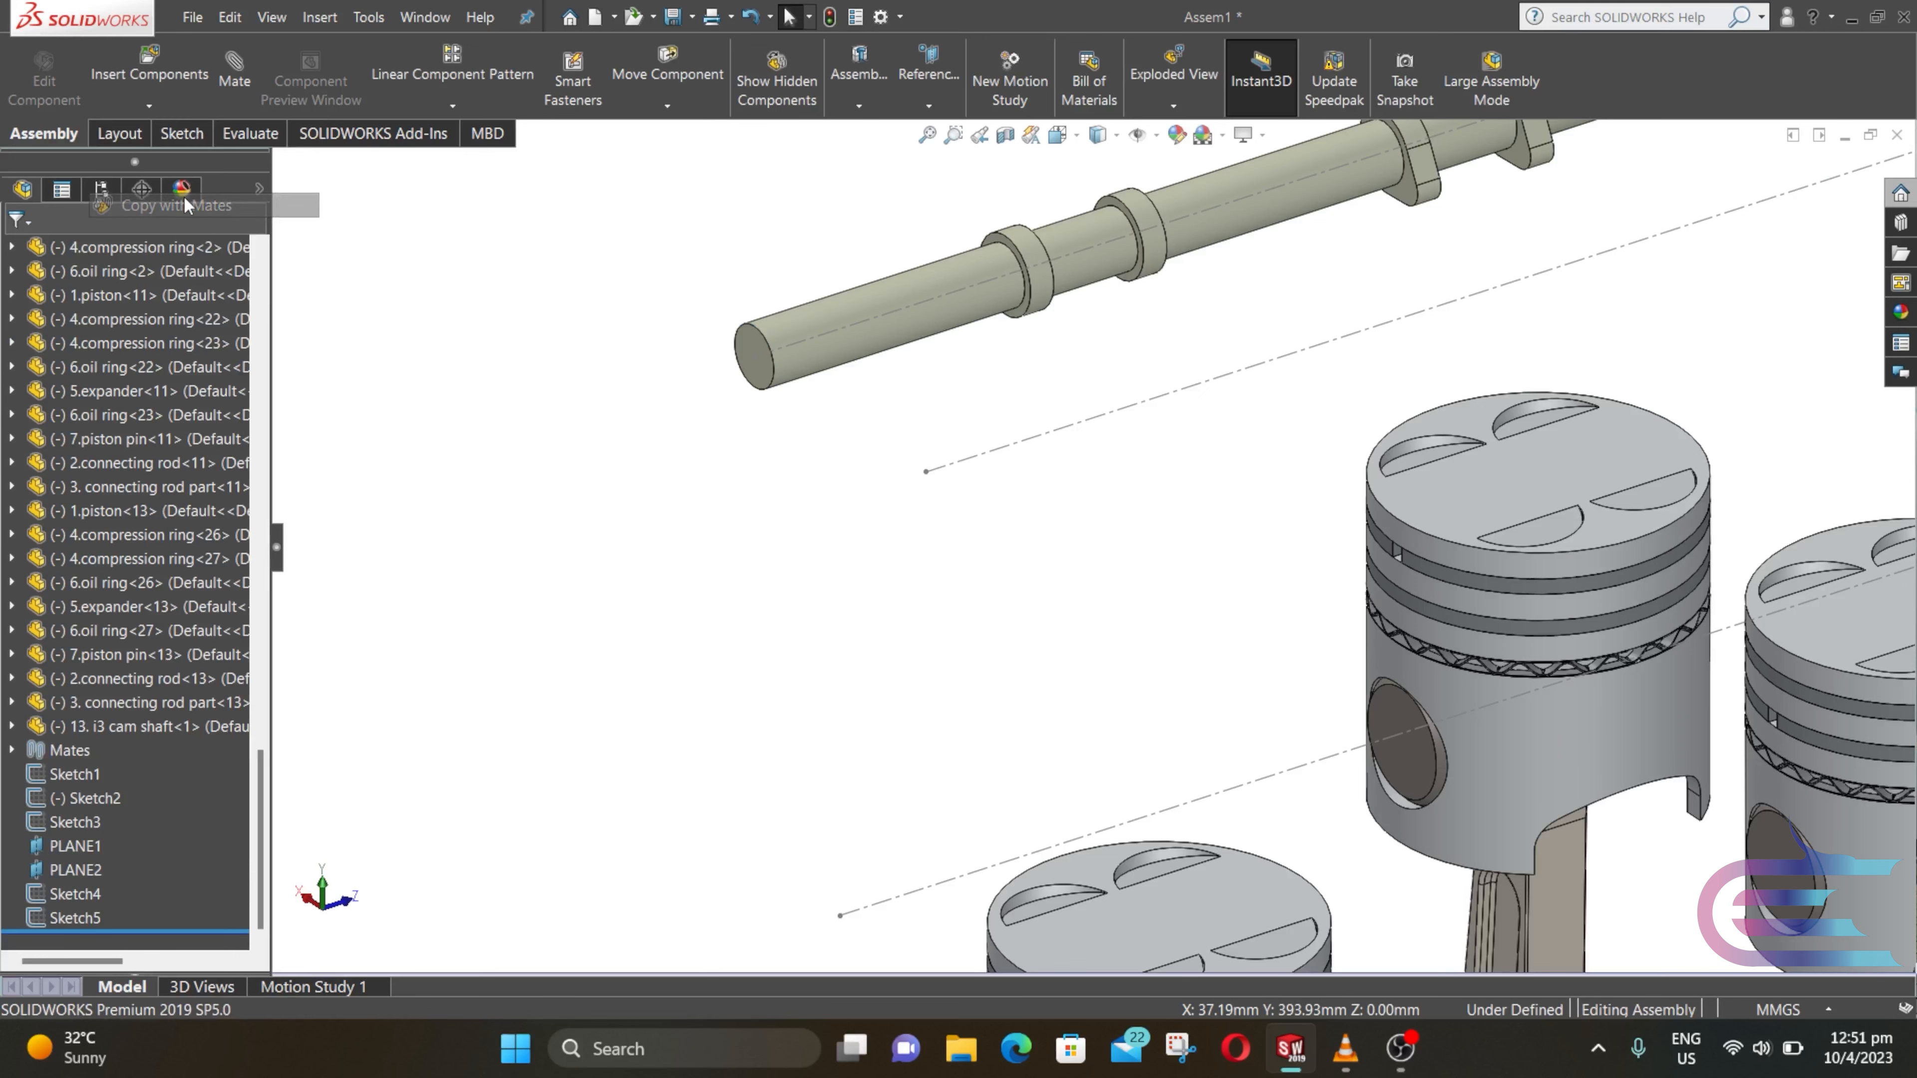
click(802, 372)
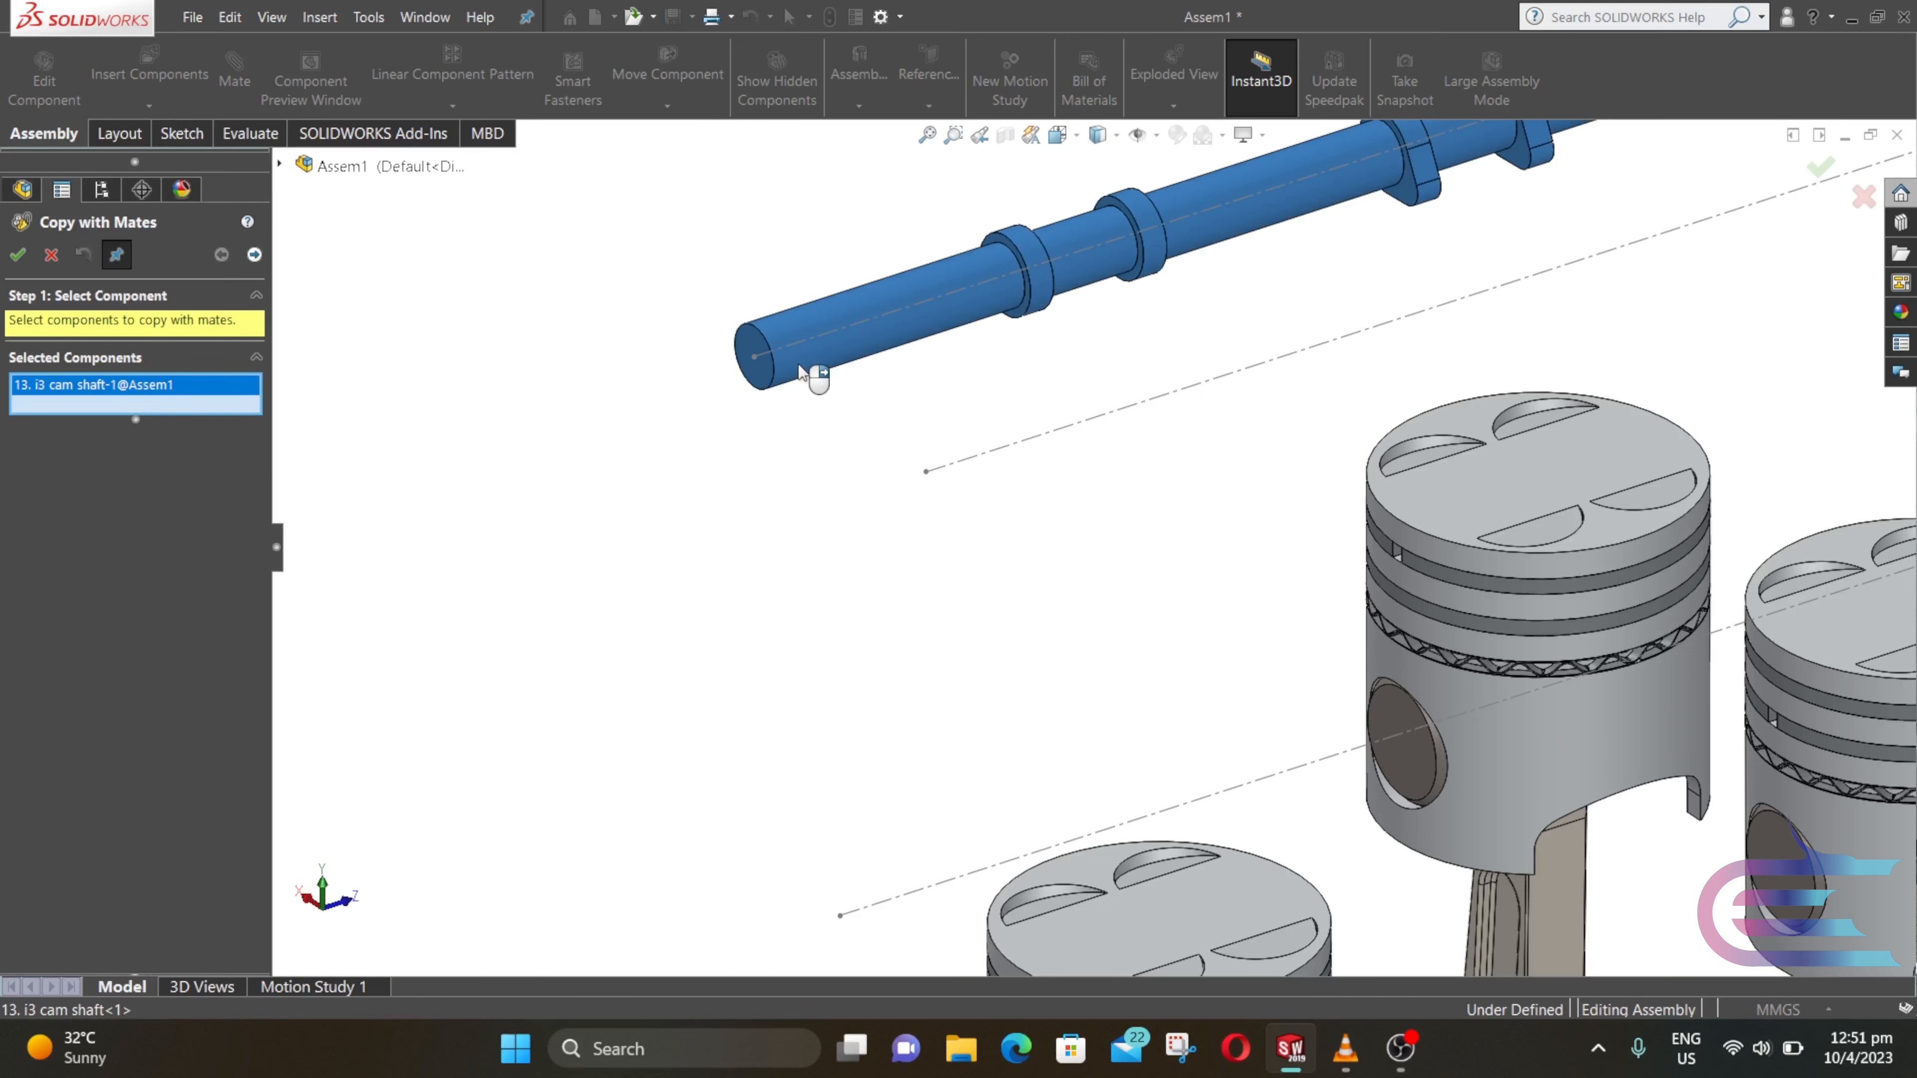
click(254, 254)
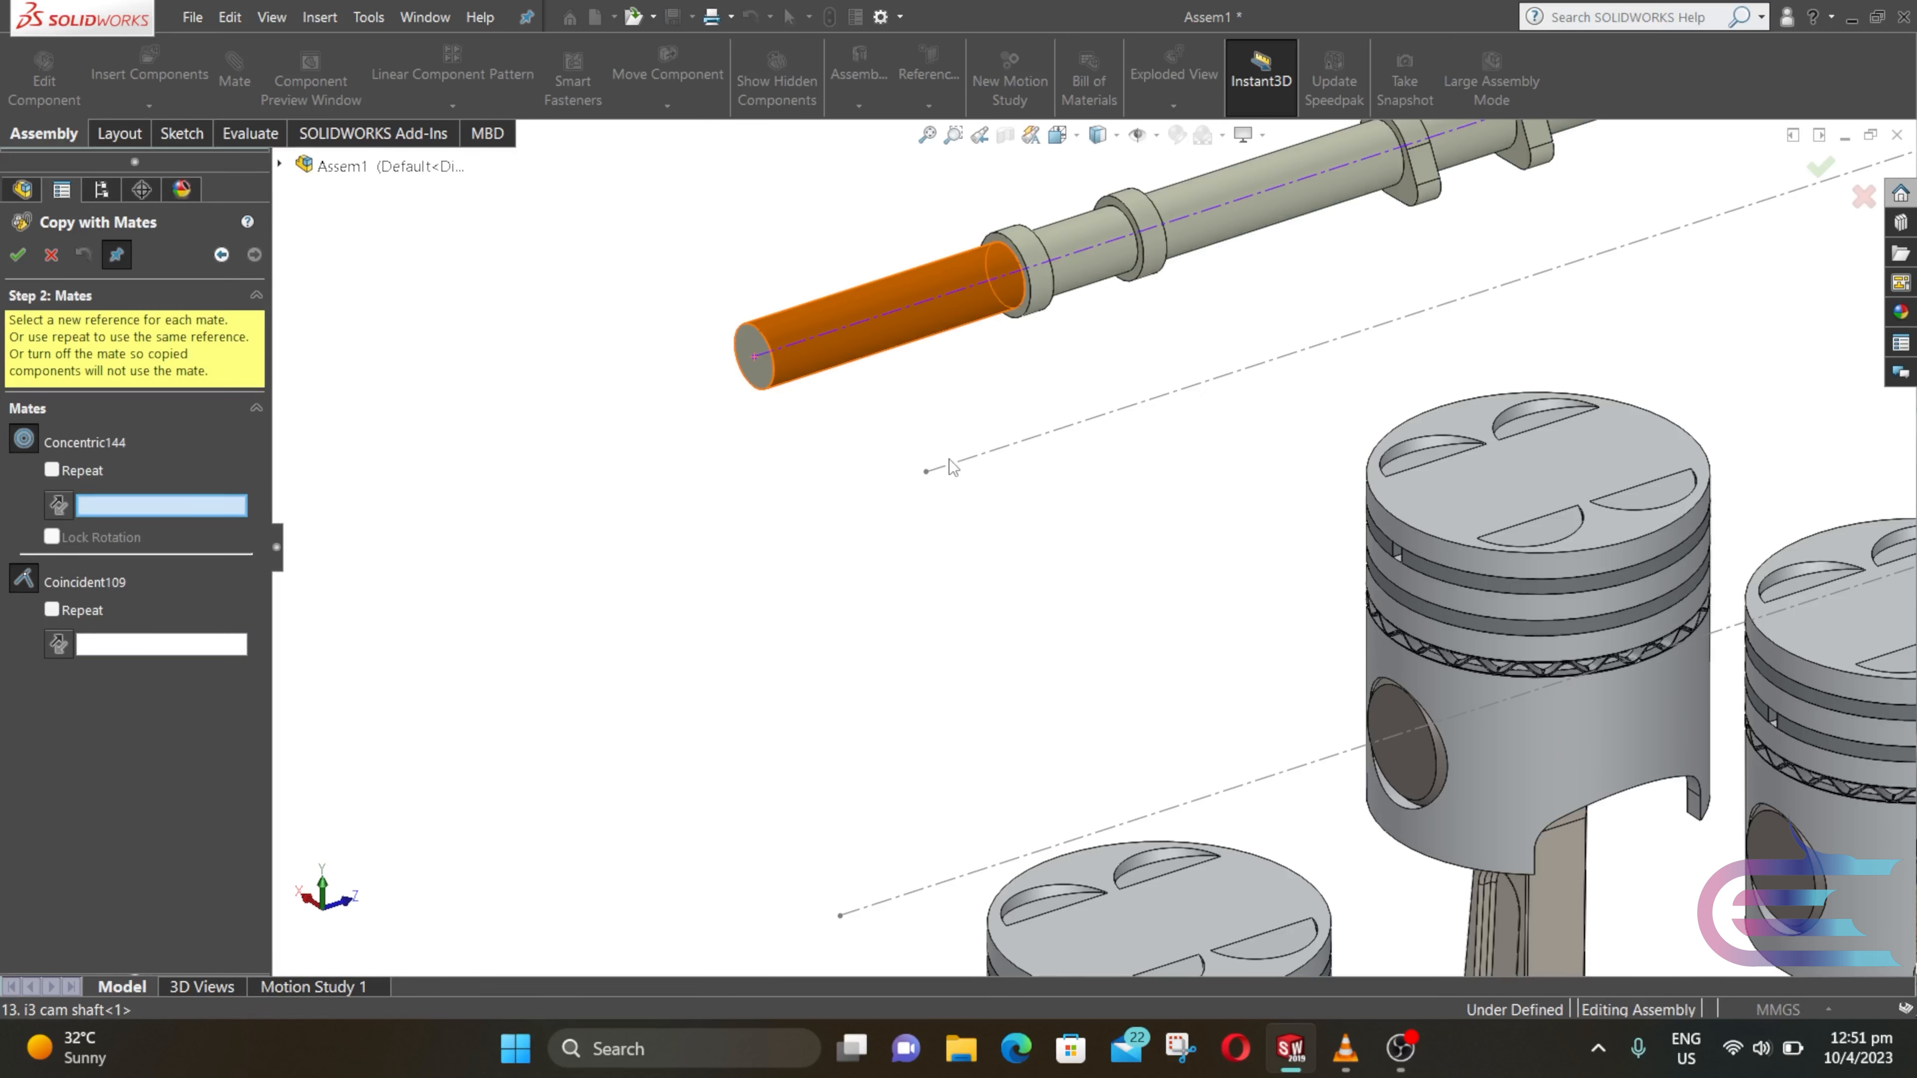
click(1005, 449)
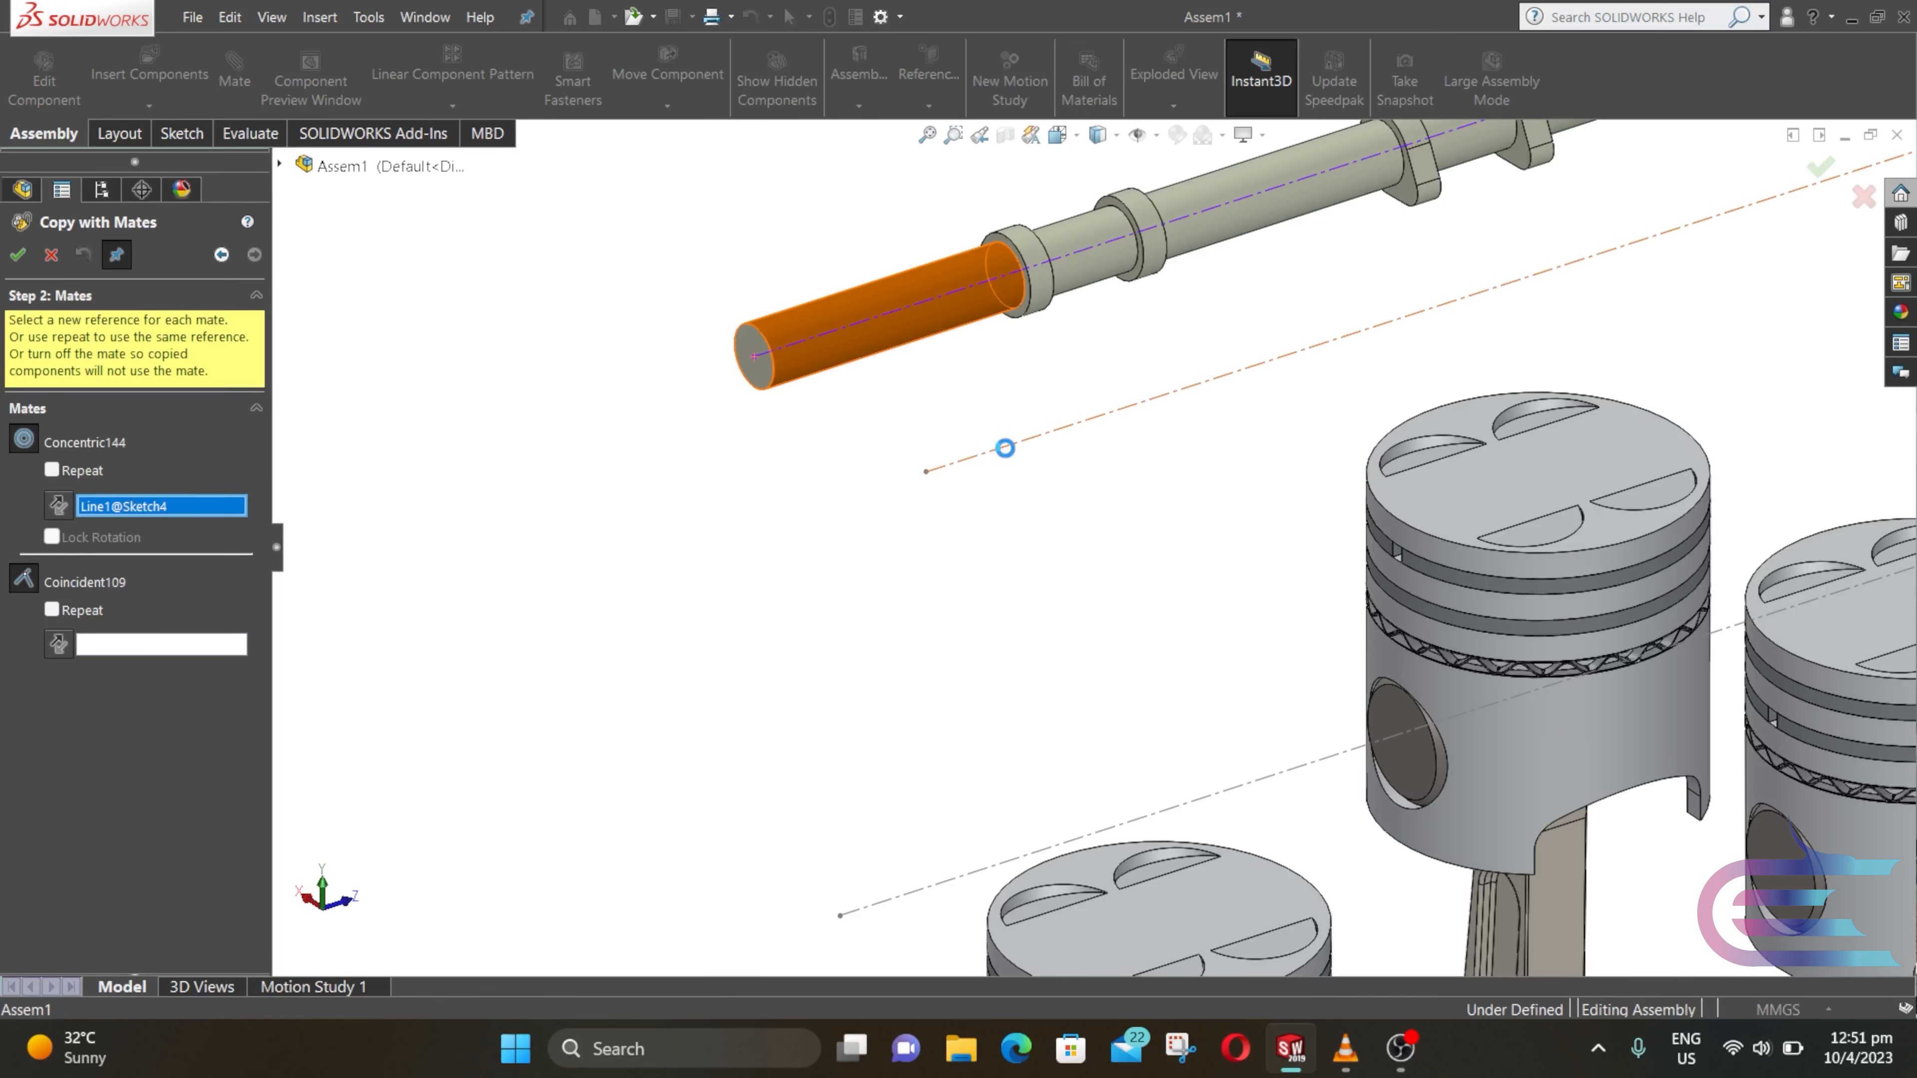
click(925, 472)
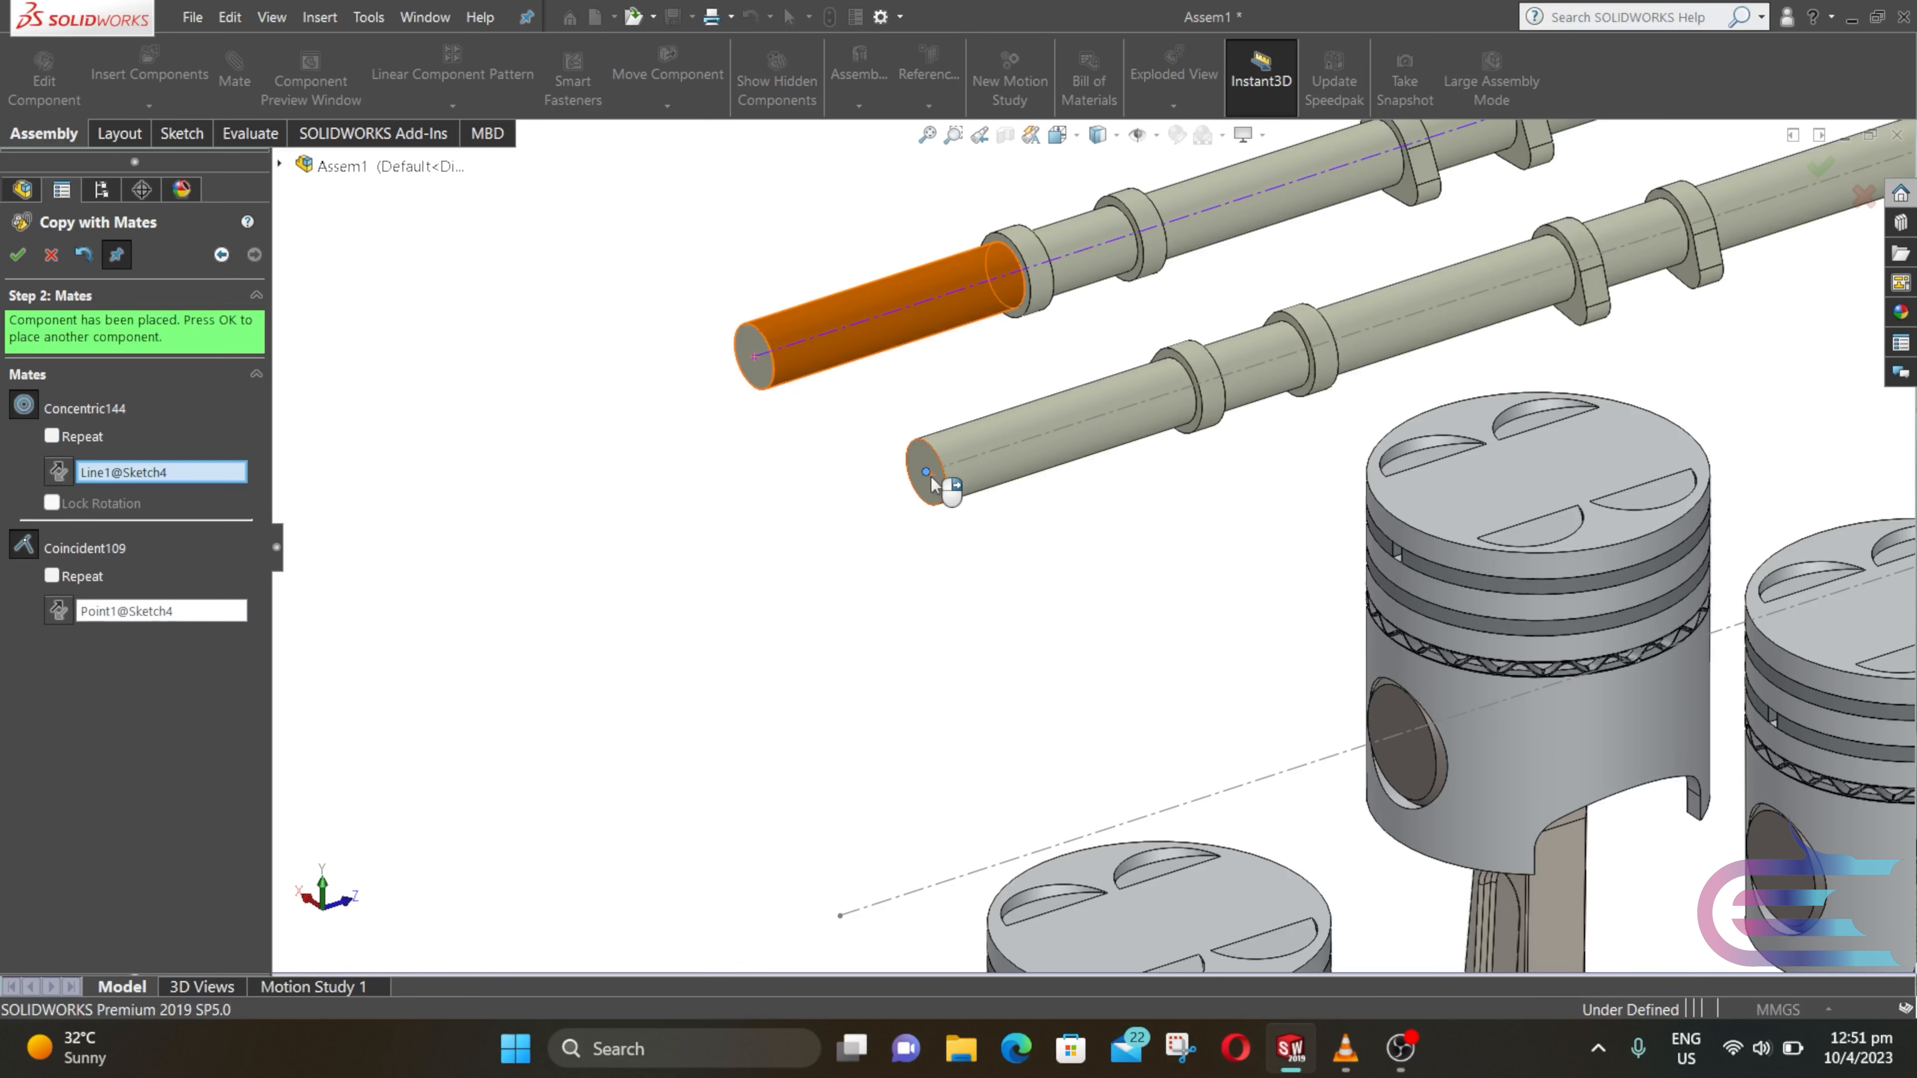
click(17, 255)
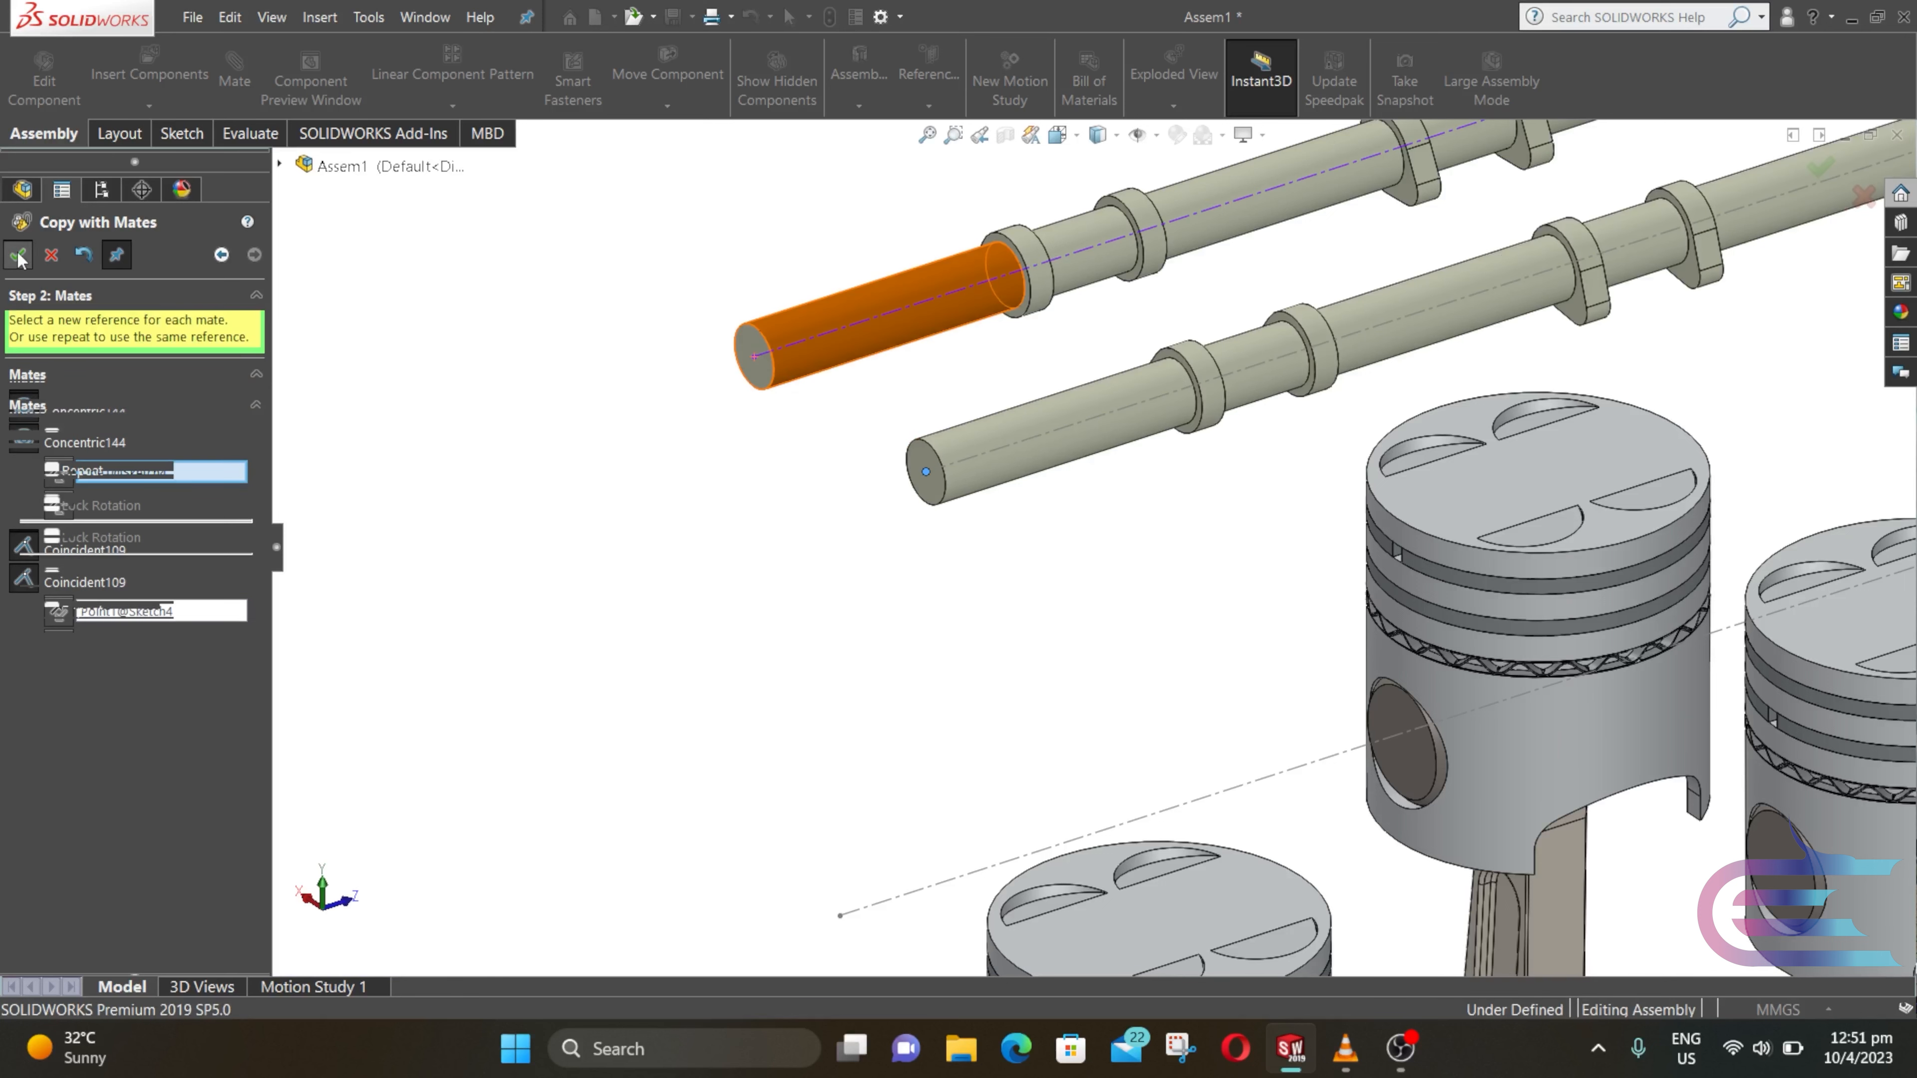
click(50, 255)
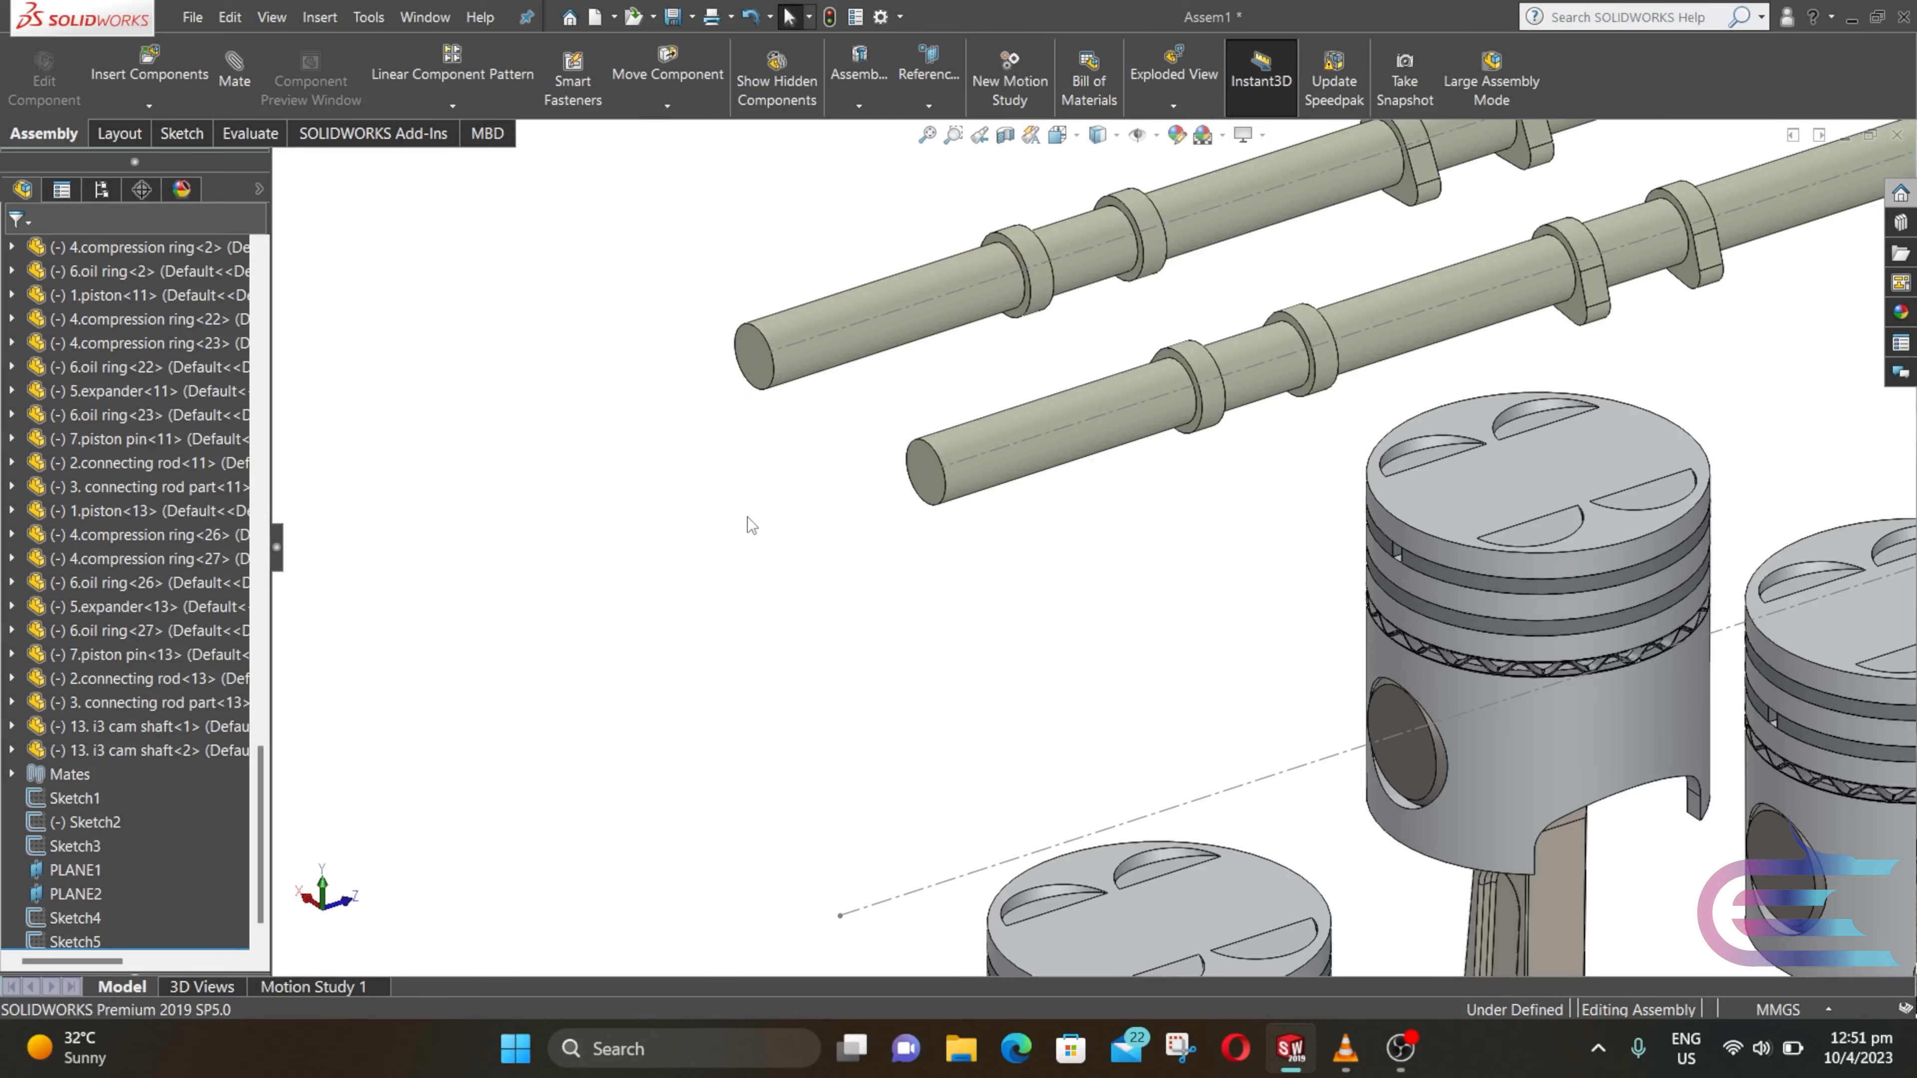
Step: Orient the view normal to PLANE1 and open a new sketch on it
scroll(907, 569, up, 4)
middle_drag(1334, 716, 937, 629)
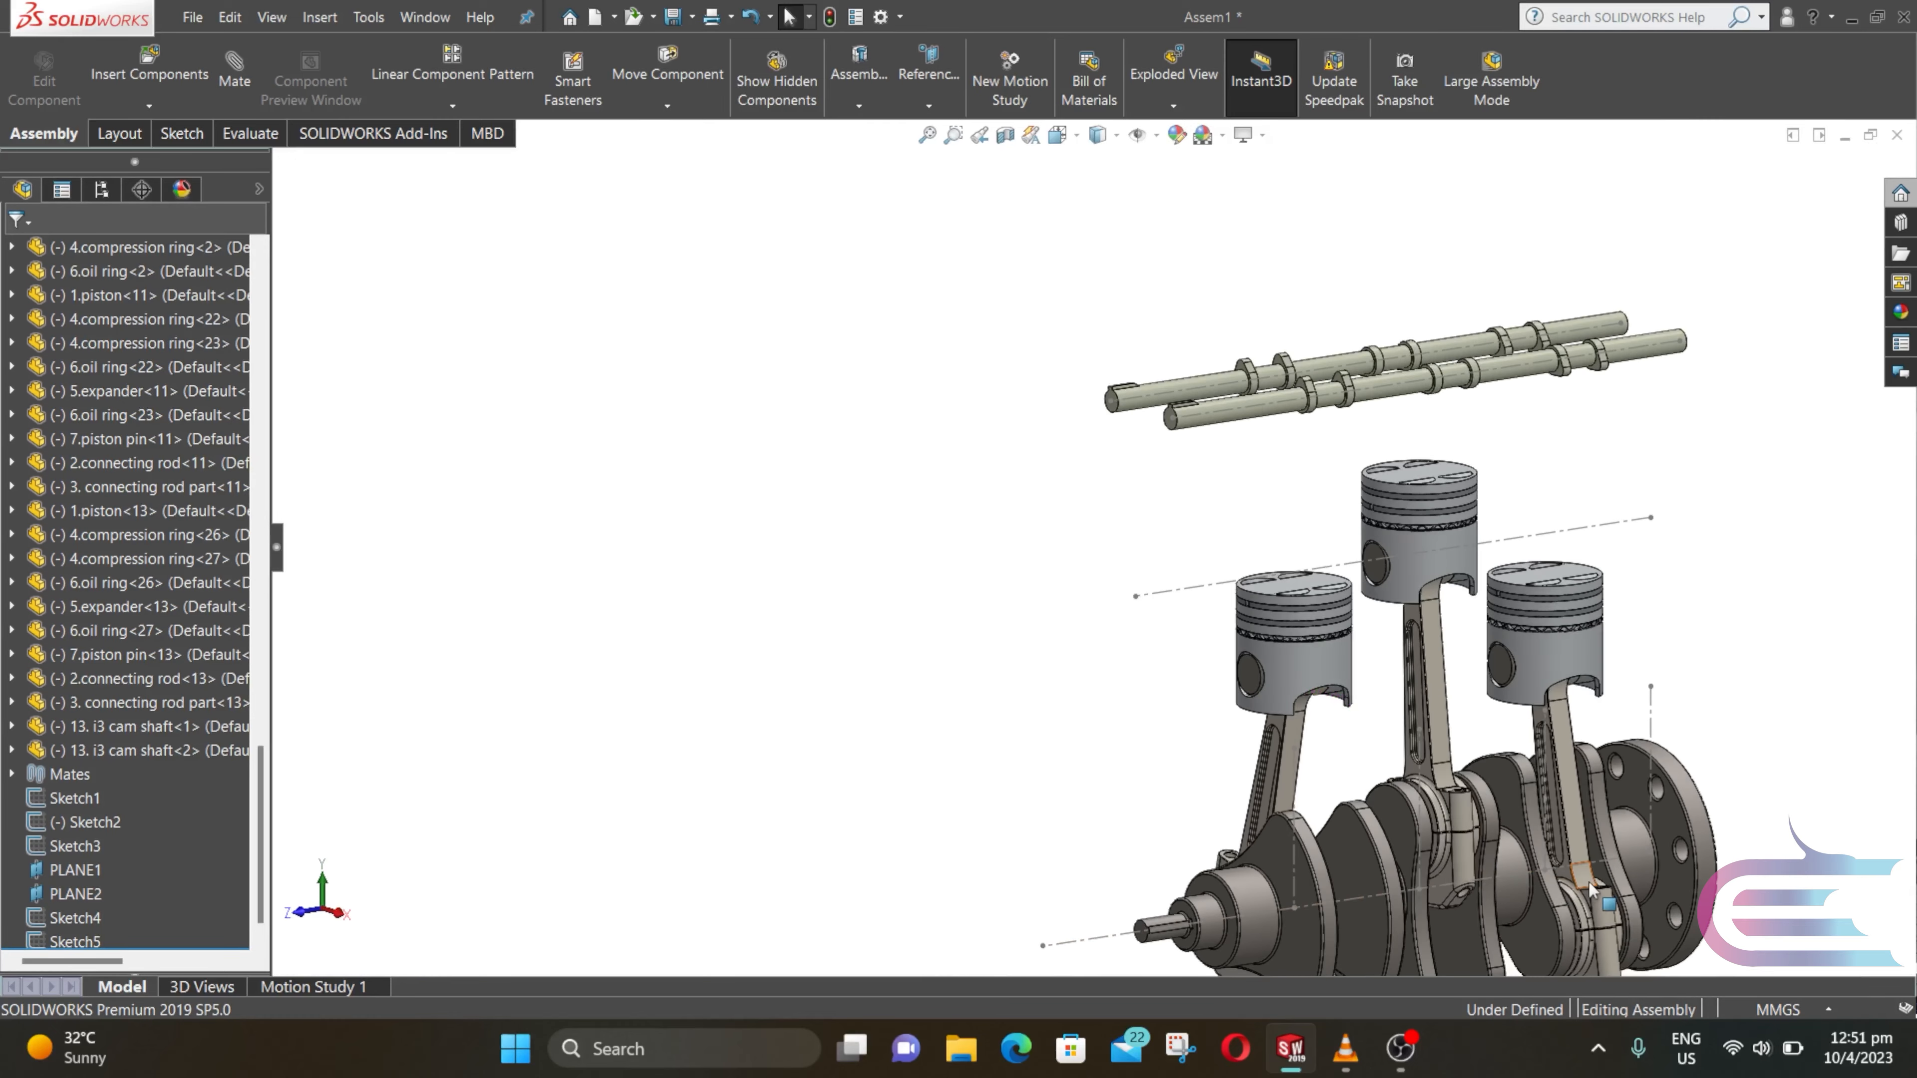
scroll(1560, 674, down, 4)
scroll(1472, 642, up, 2)
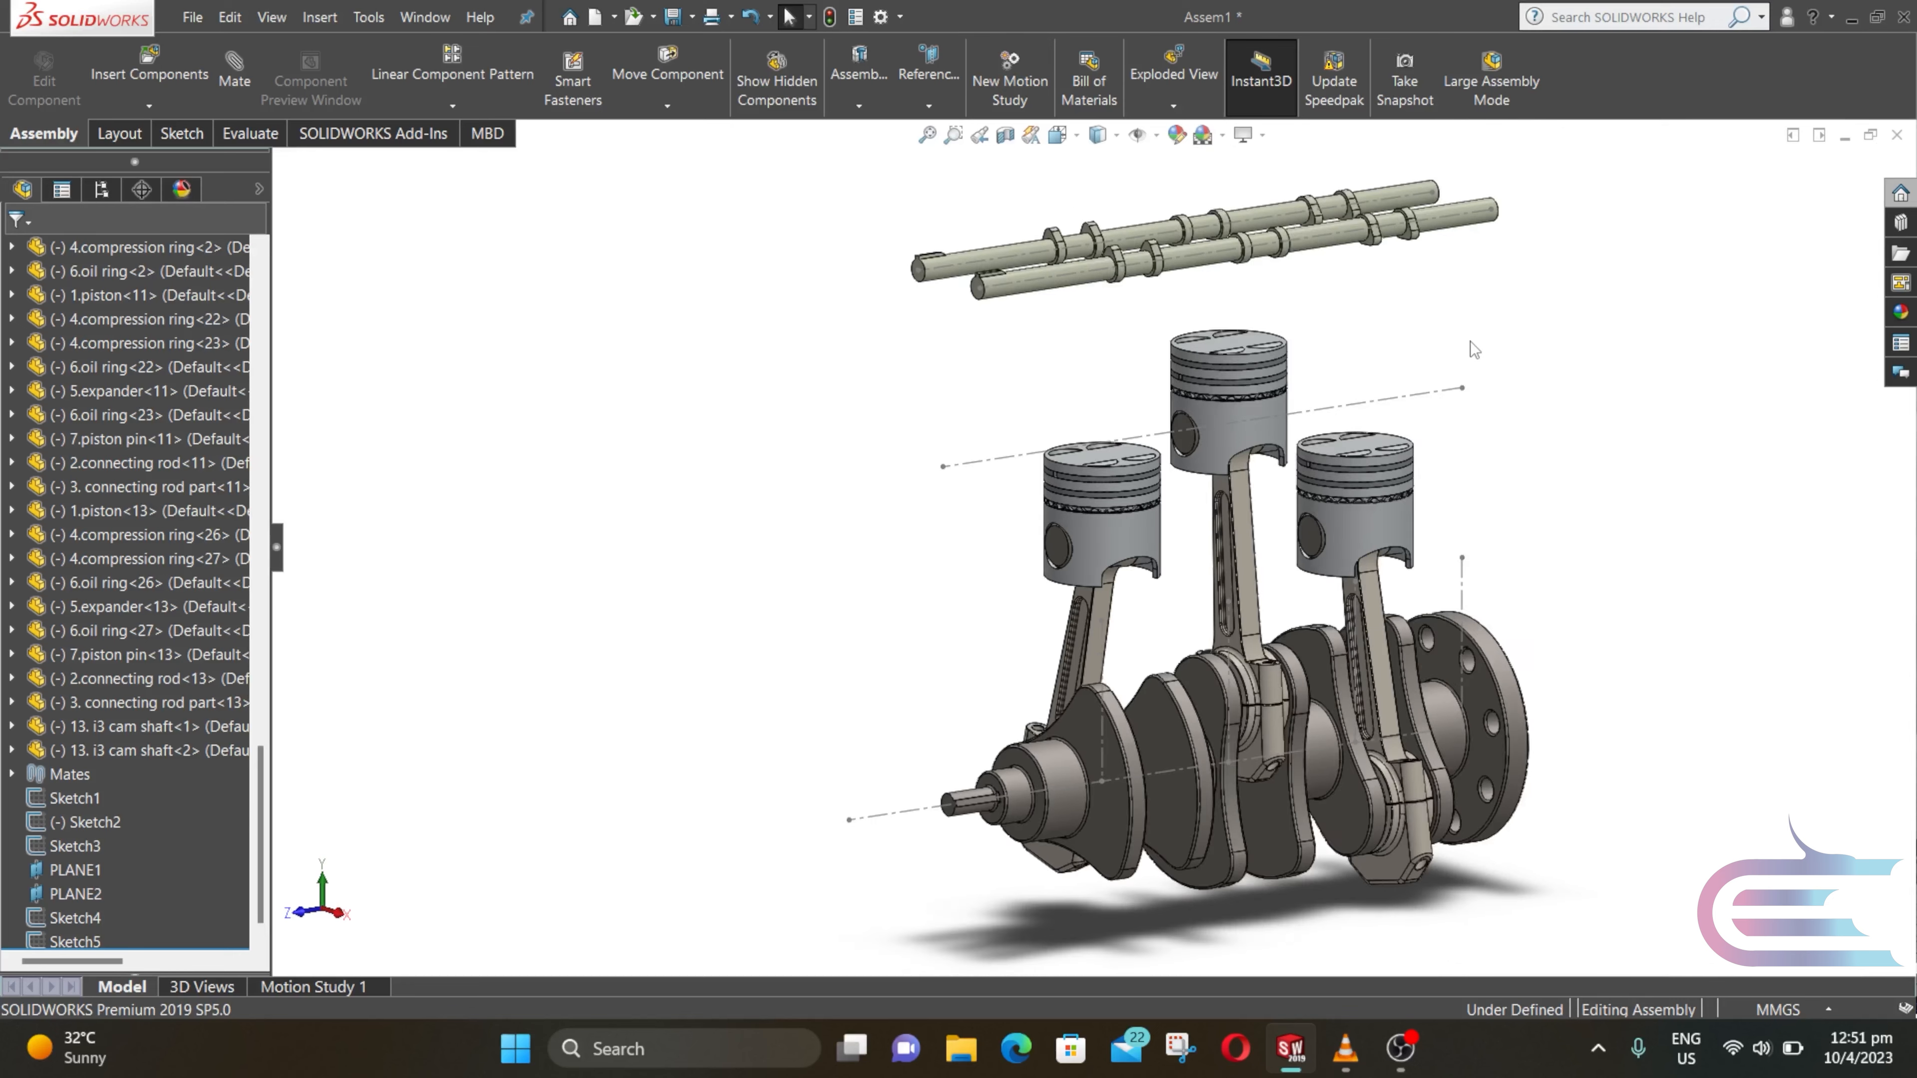
scroll(1383, 602, down, 2)
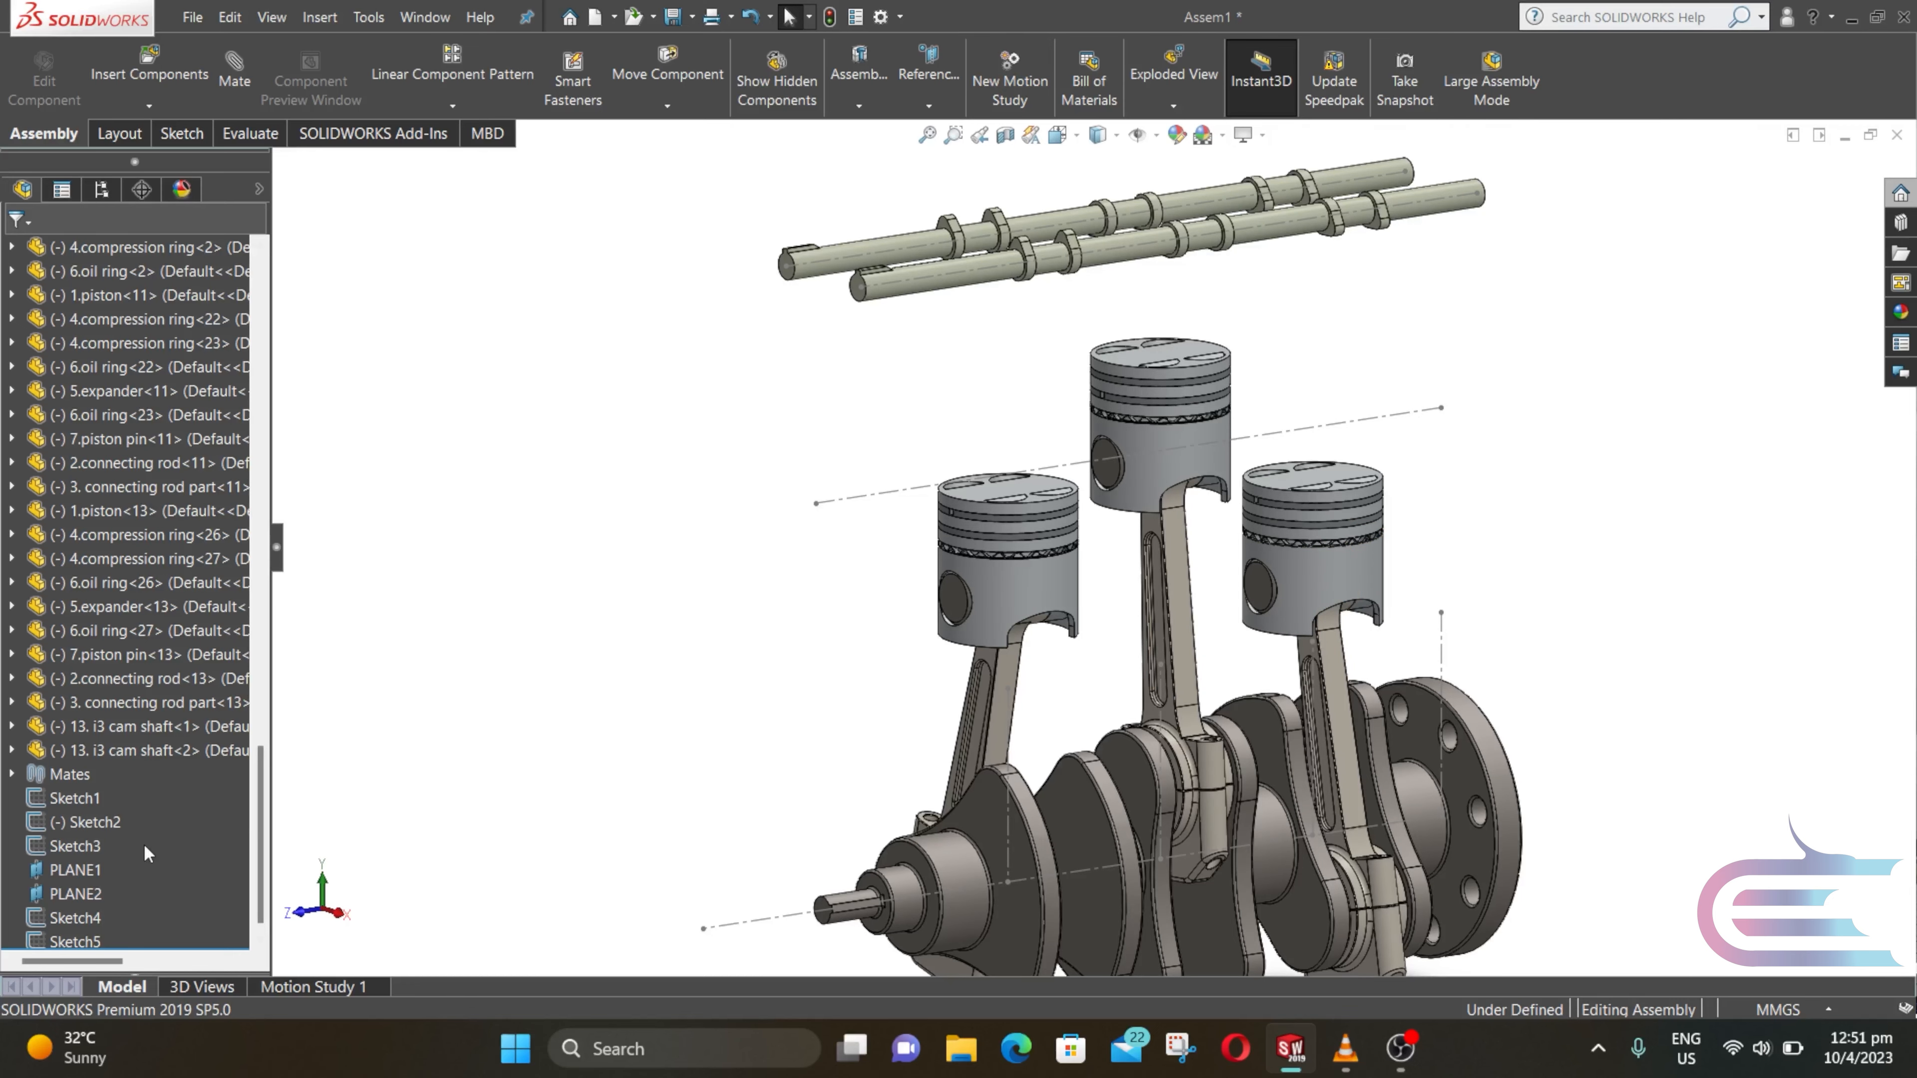
right_click(90, 873)
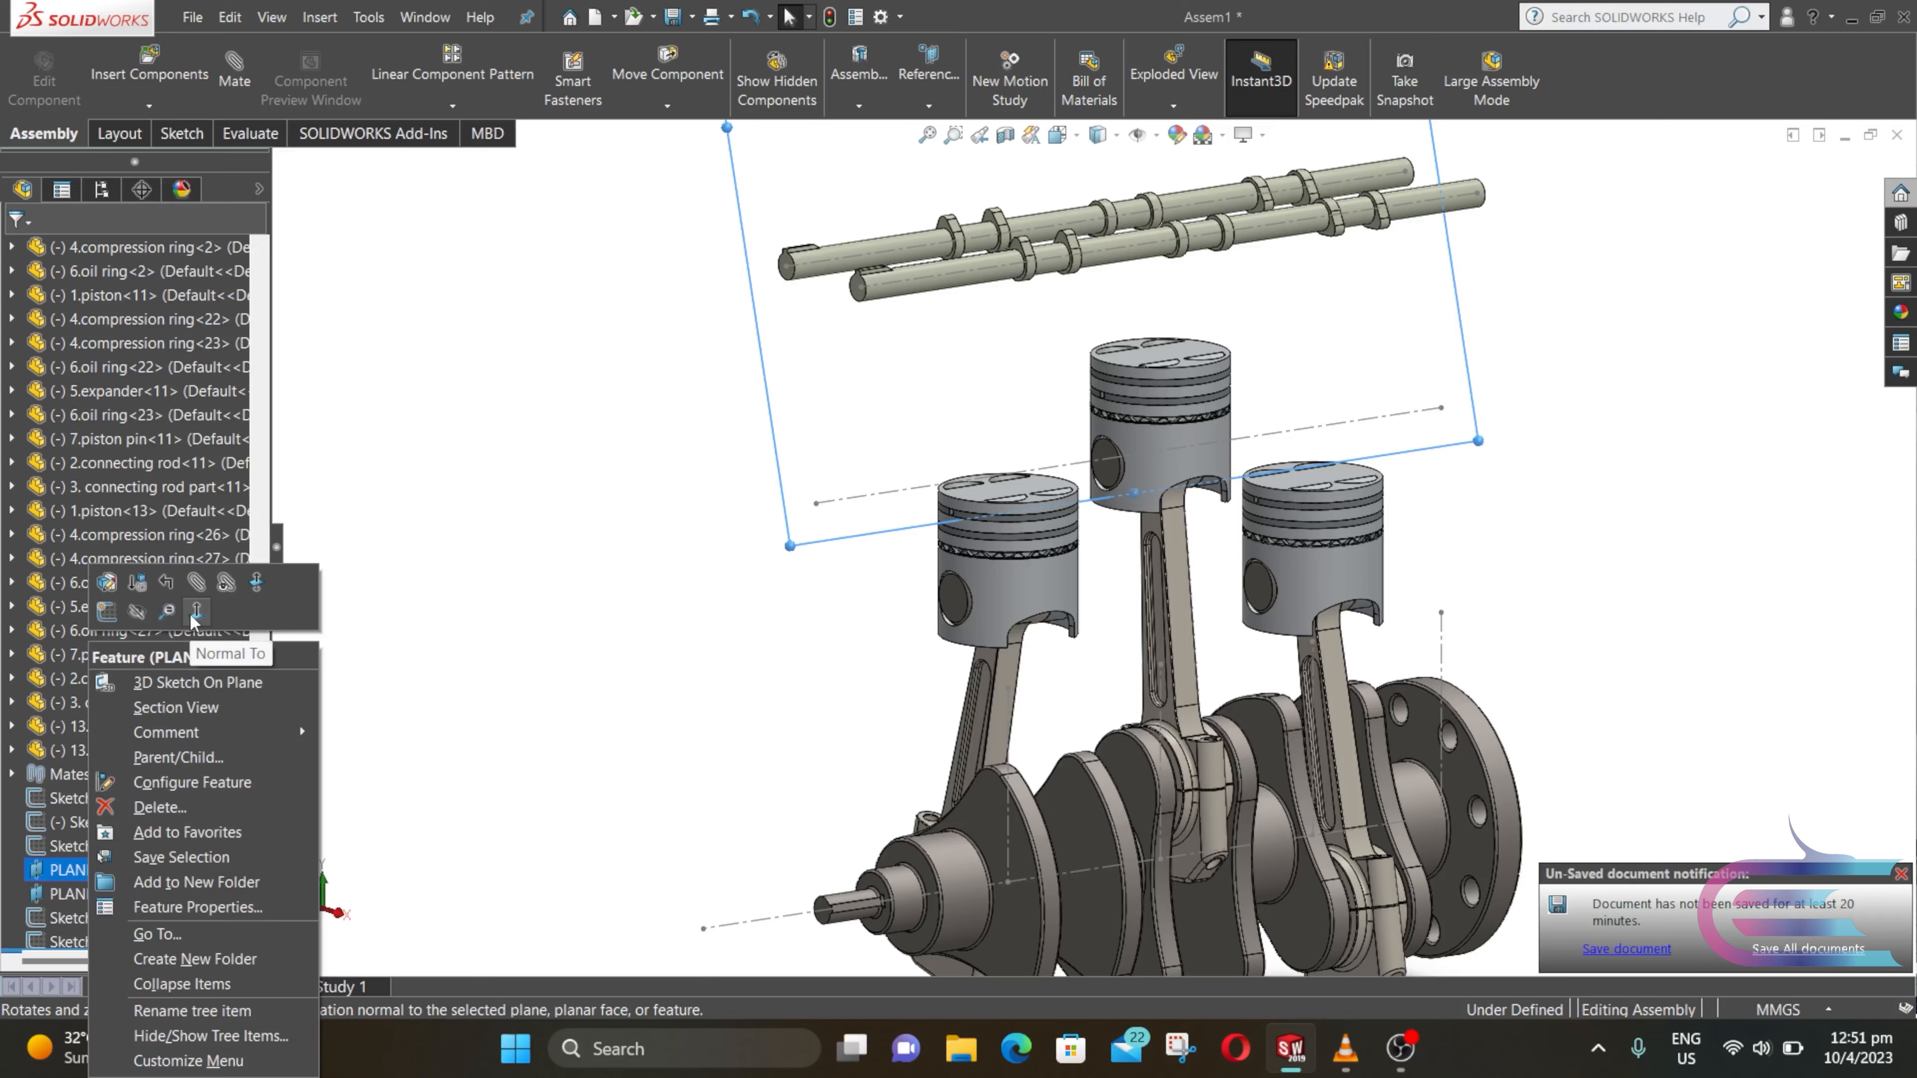
click(256, 608)
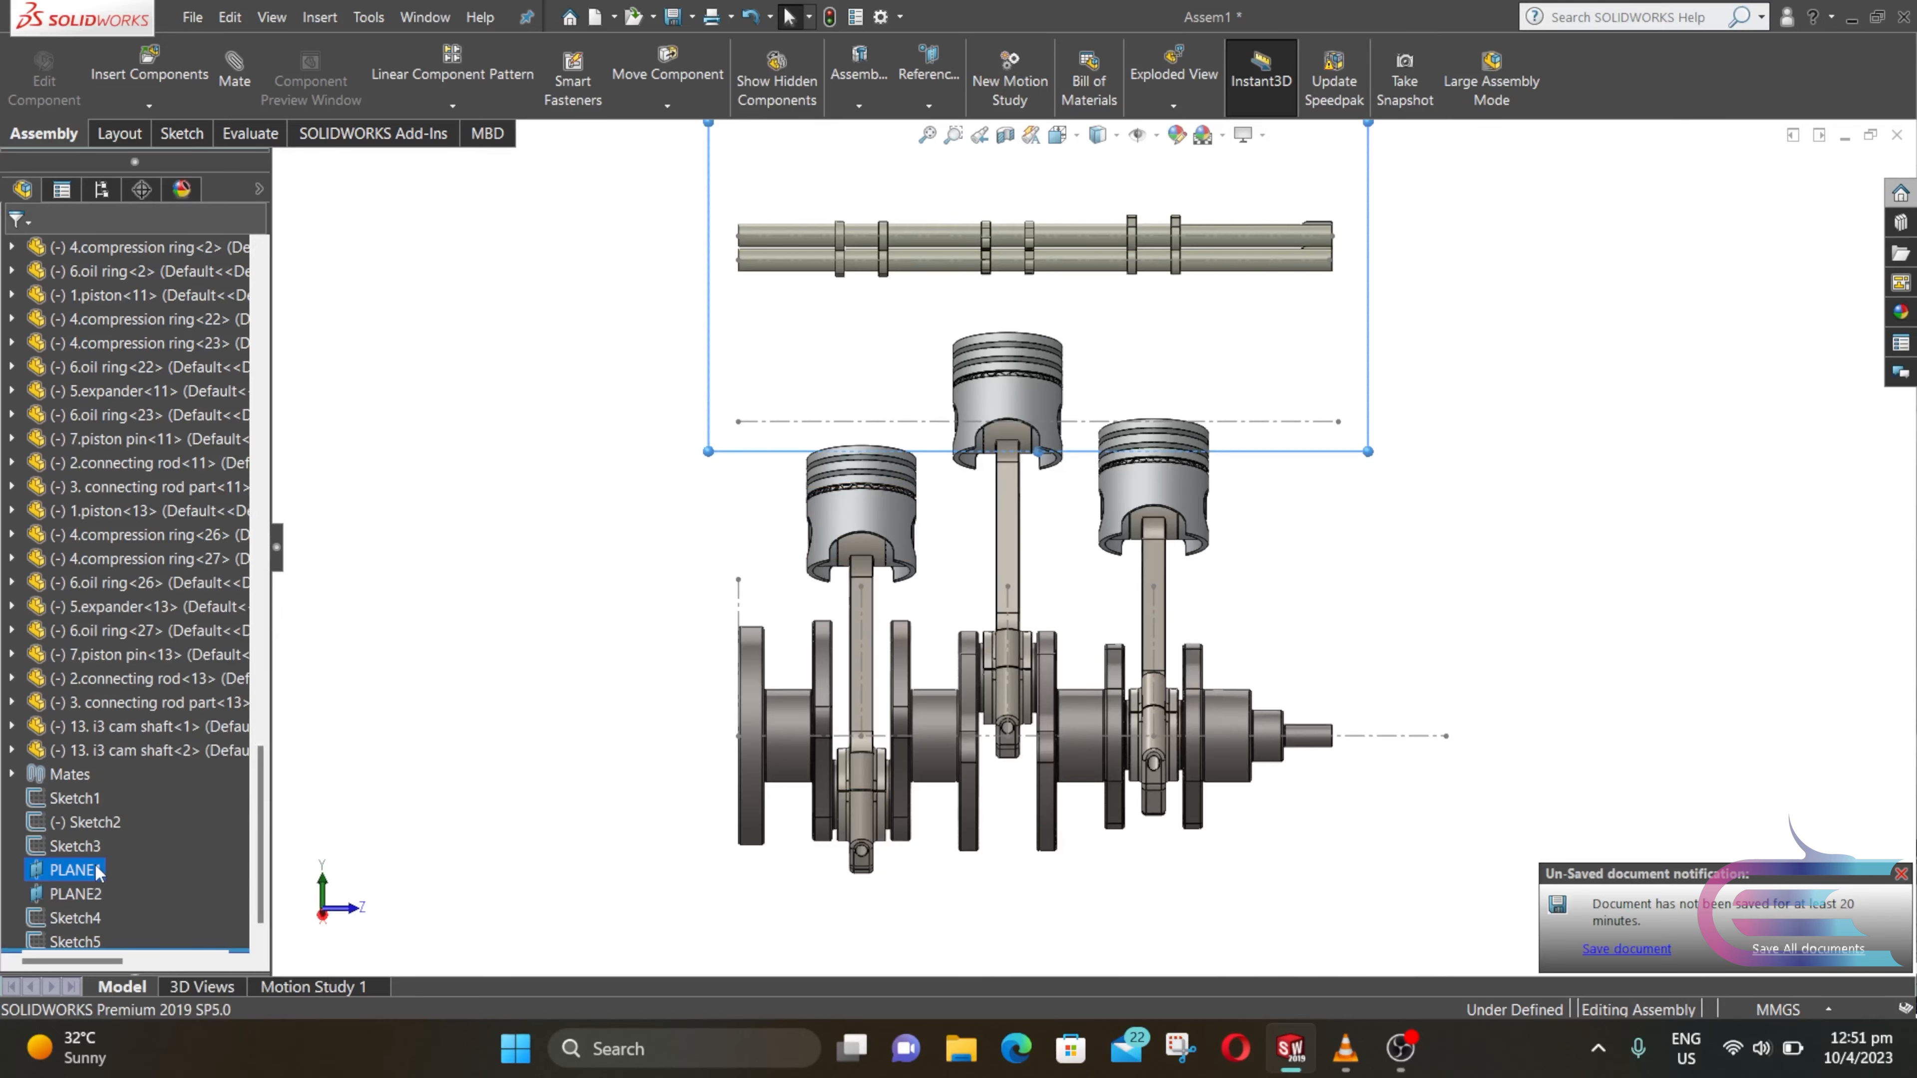
right_click(98, 872)
click(234, 578)
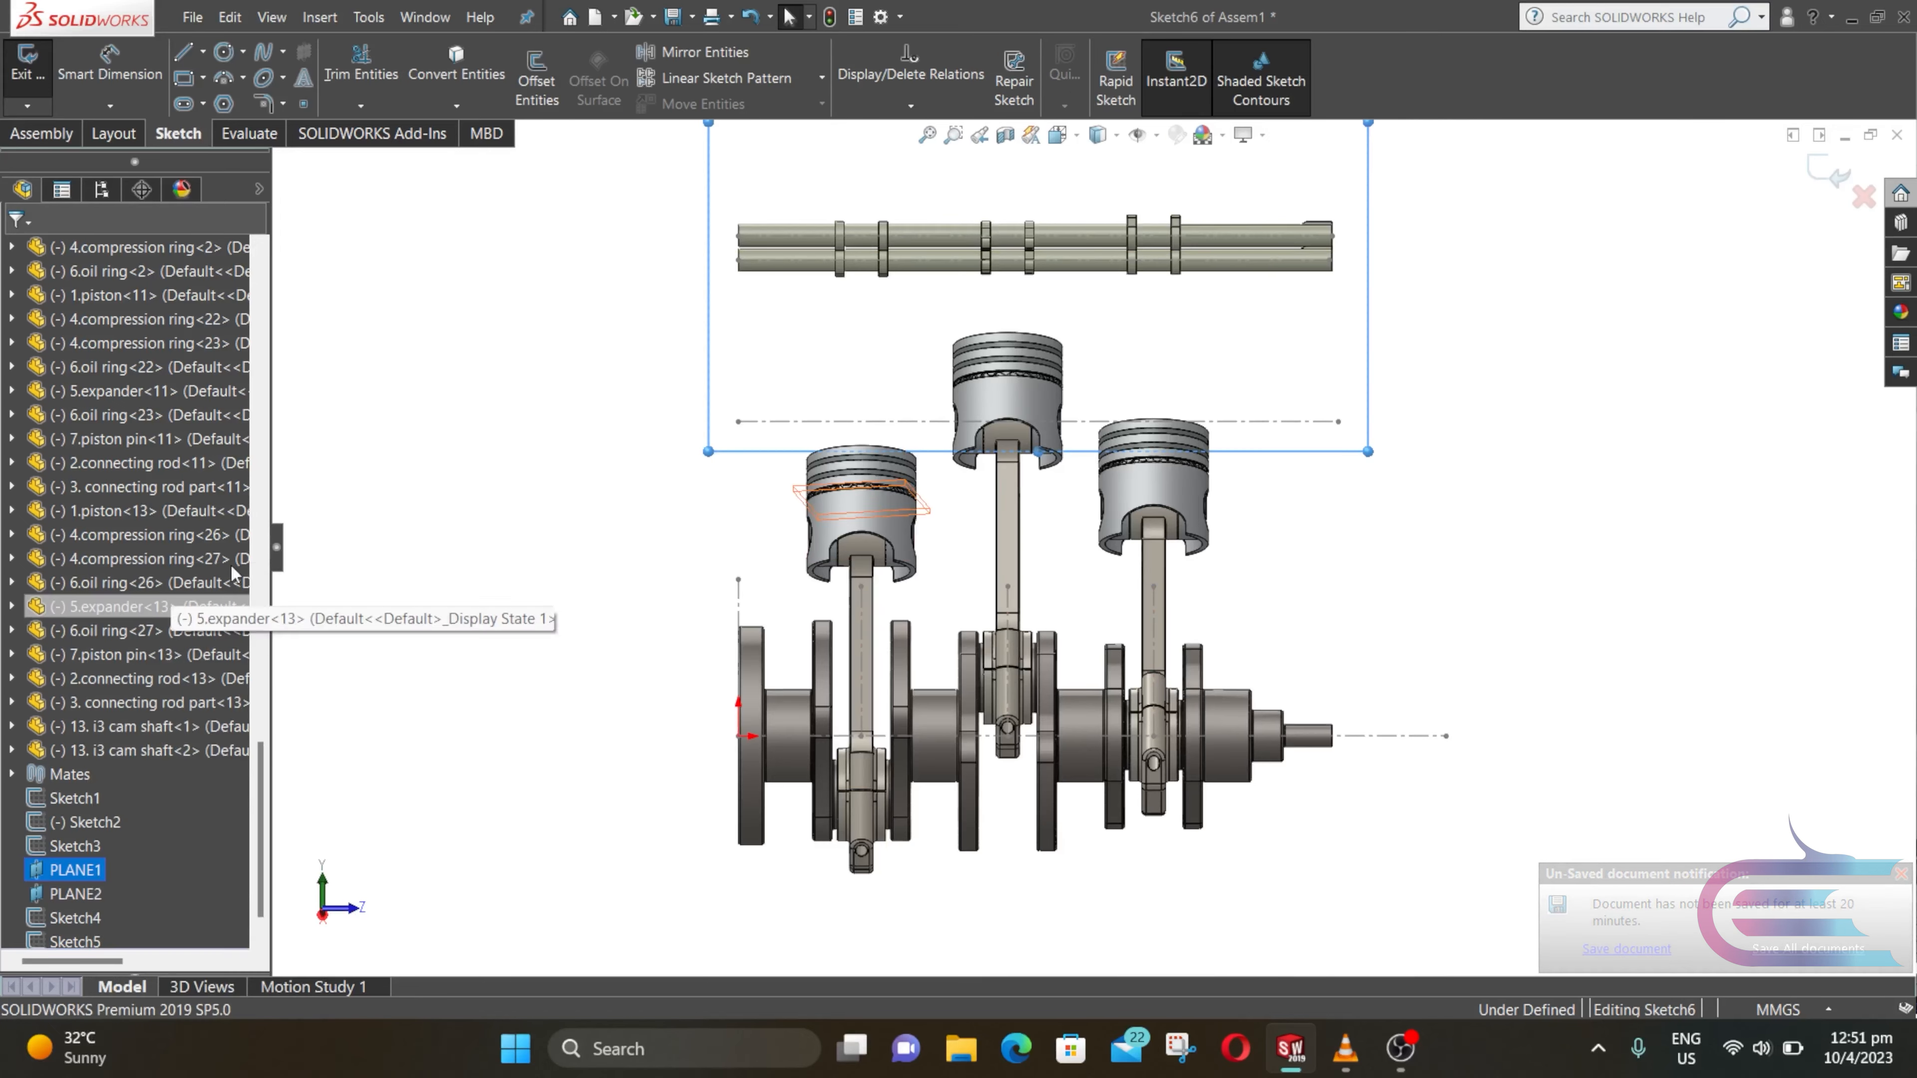
Step: Sketch a vertical centerline about 62 mm long from the upper camshaft's axis down through its first cam lobe, nearest the plain end
scroll(922, 220, down, 5)
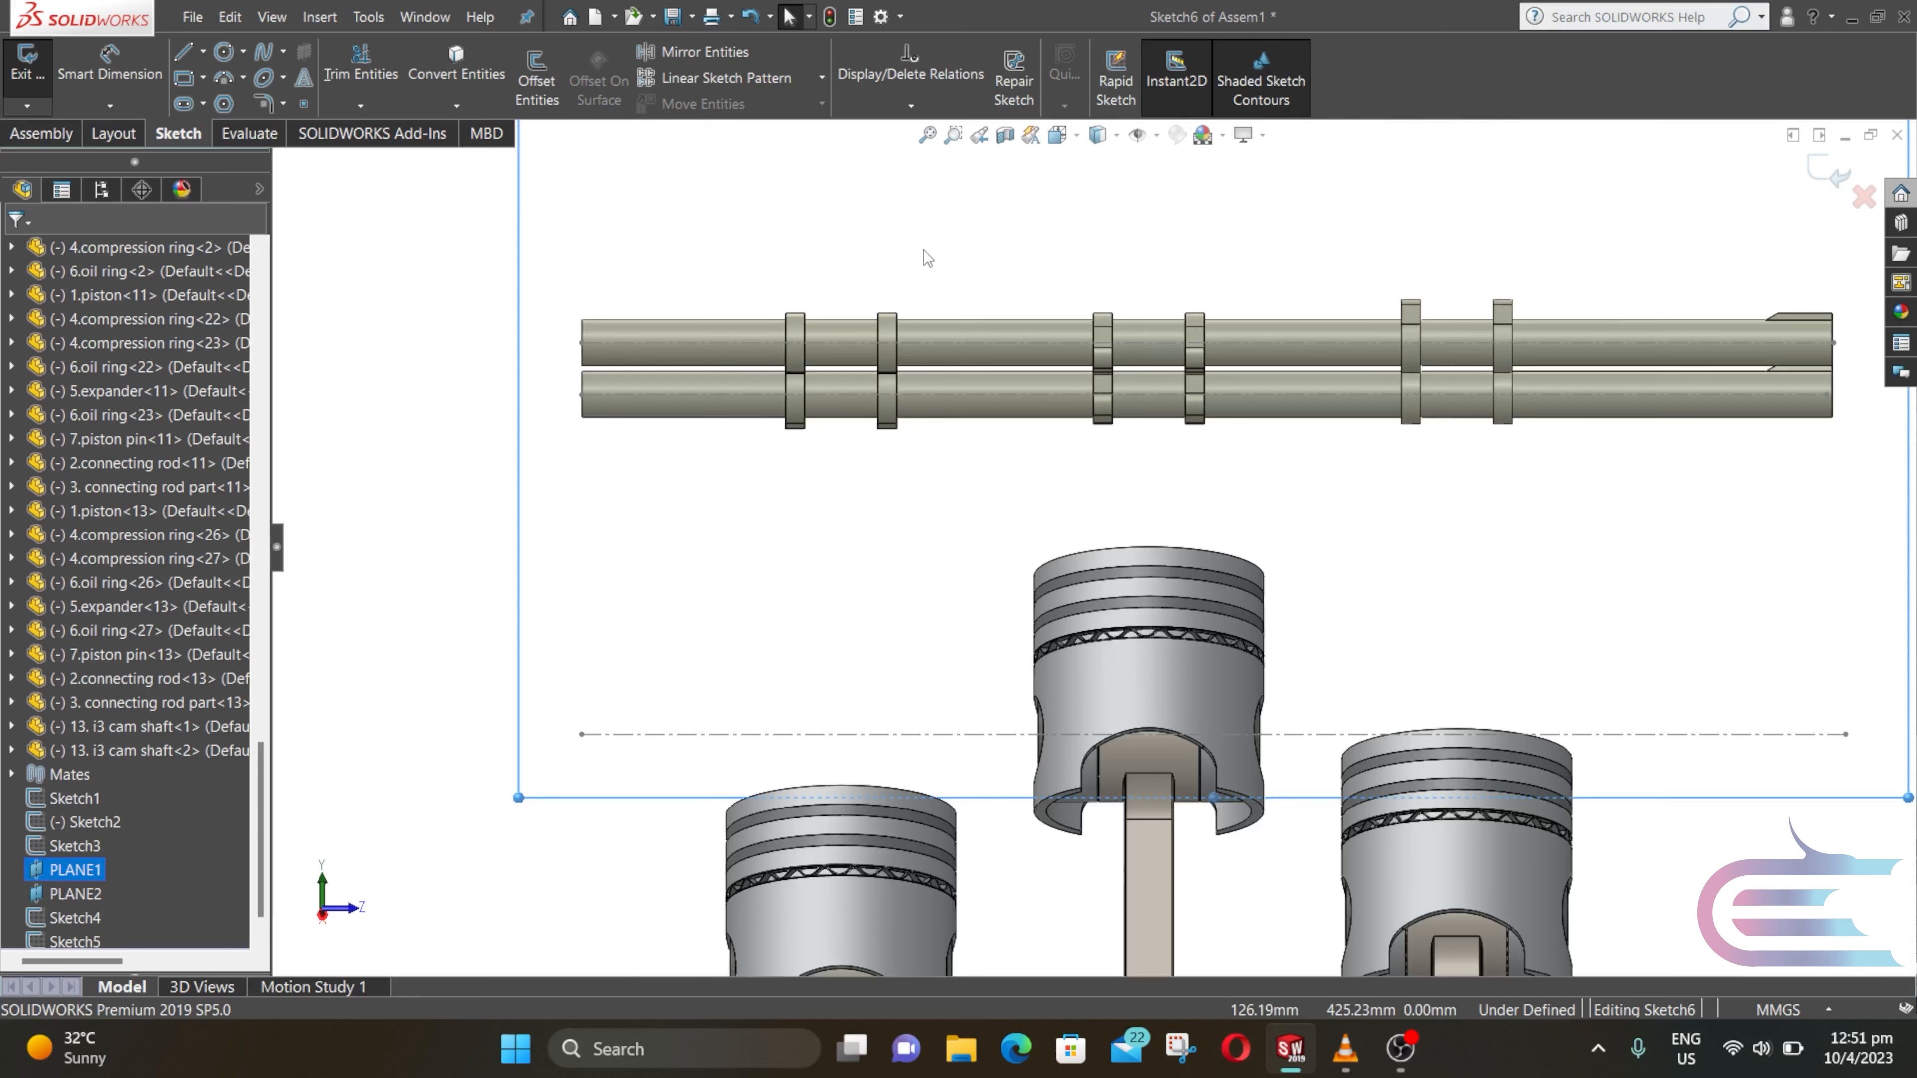
scroll(913, 247, down, 2)
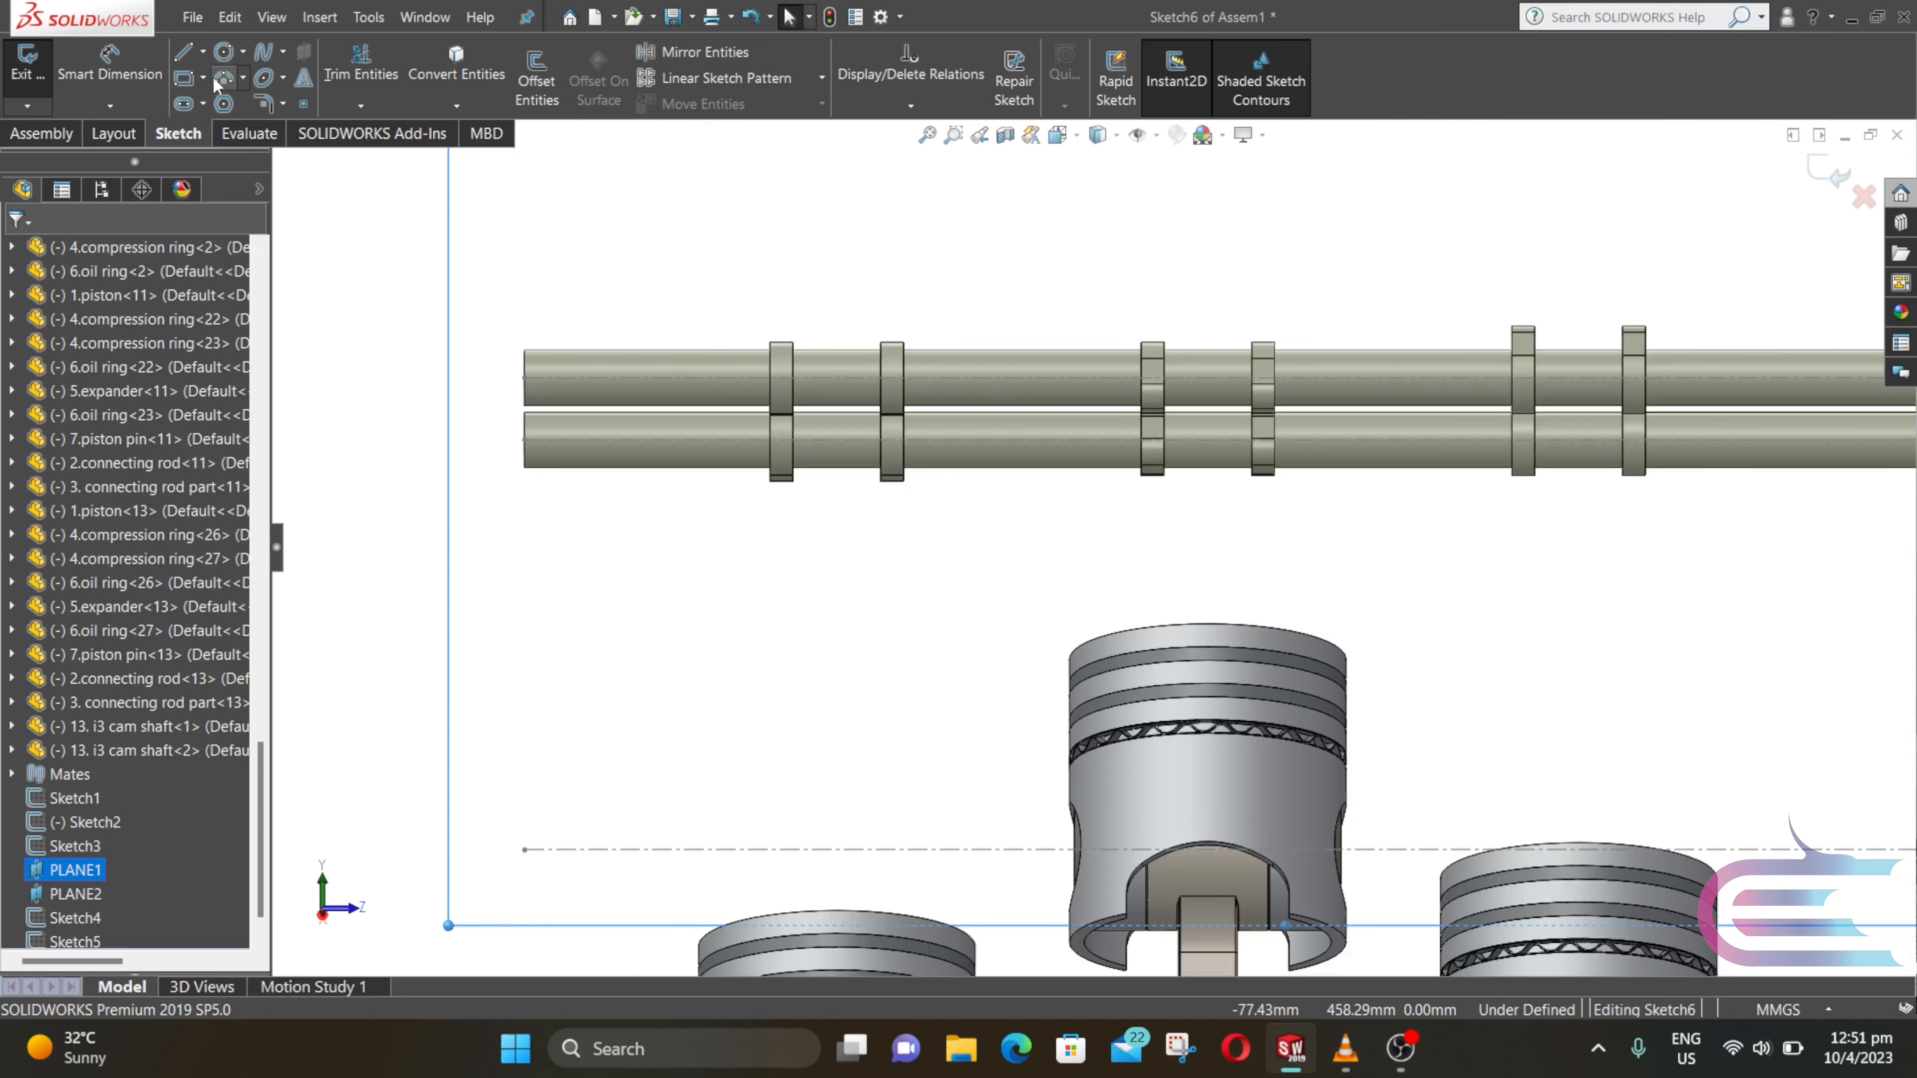
click(202, 57)
click(211, 102)
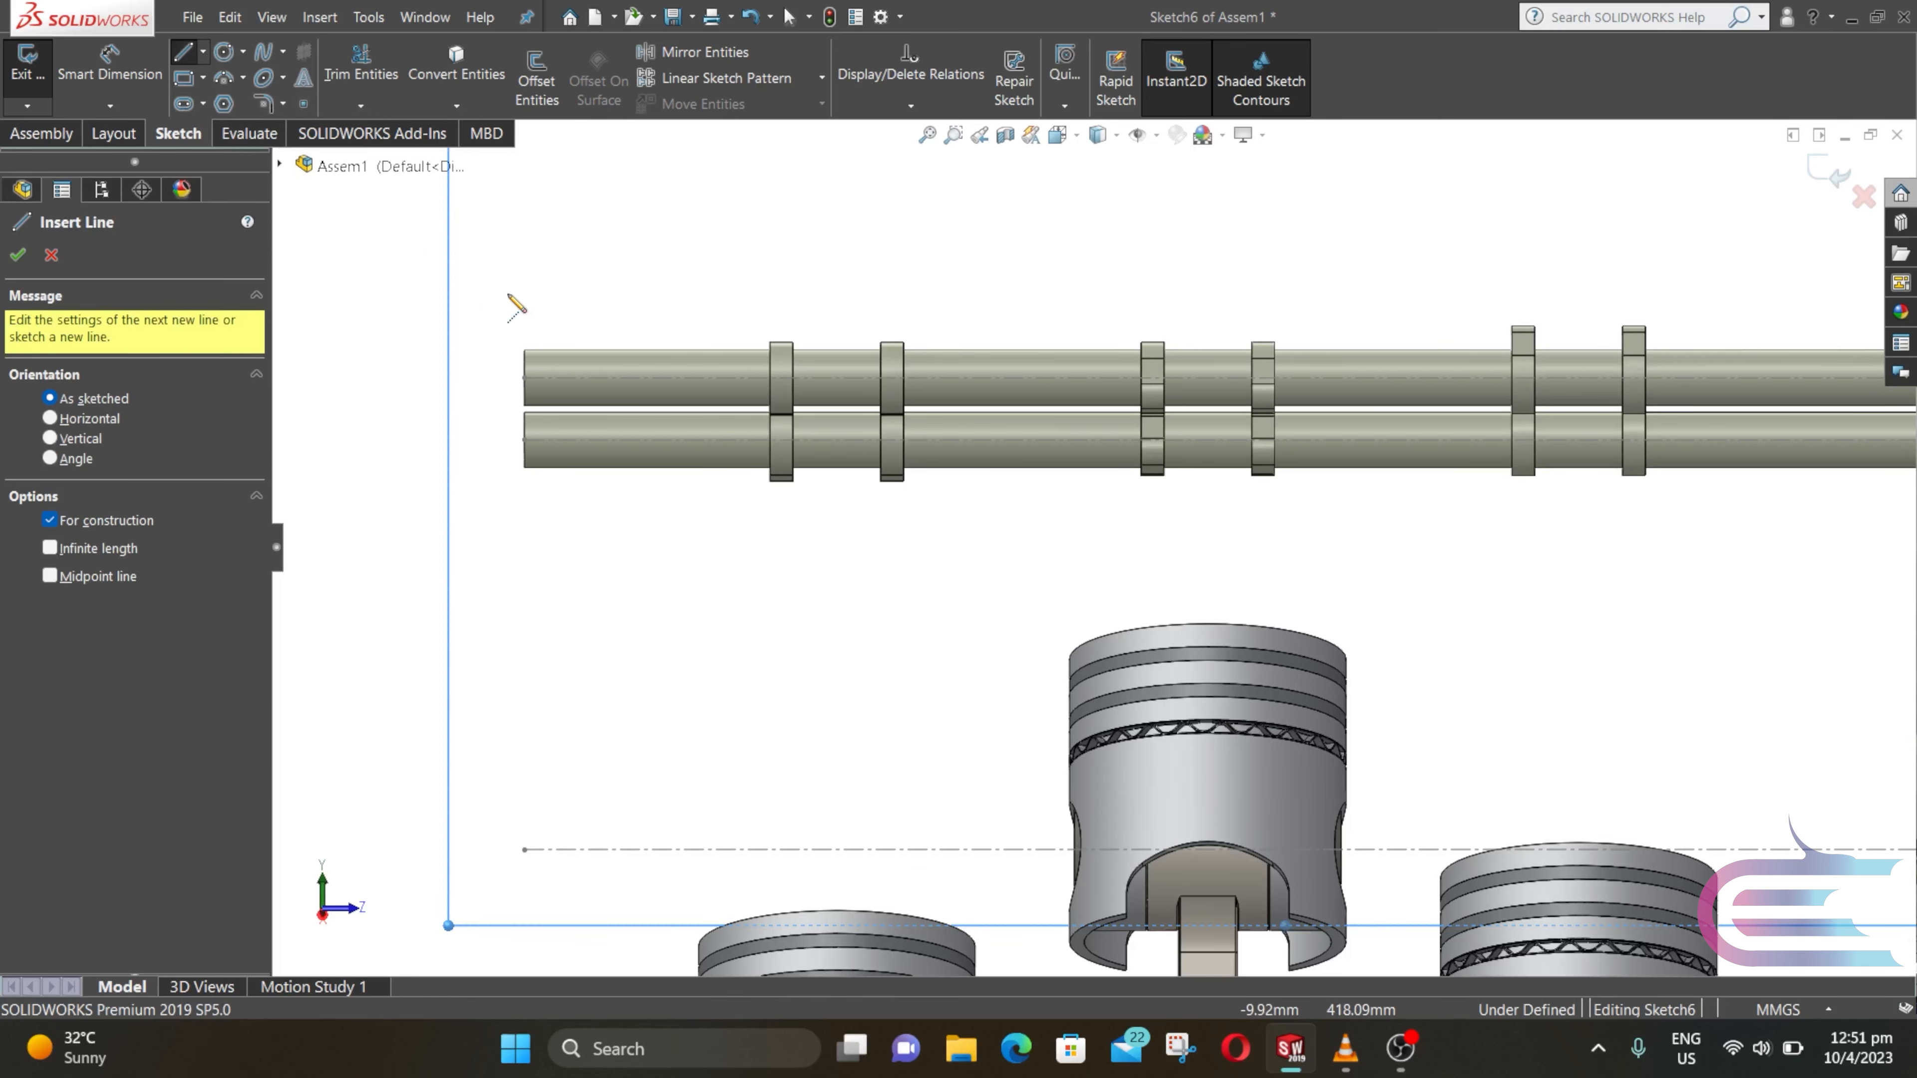
click(781, 342)
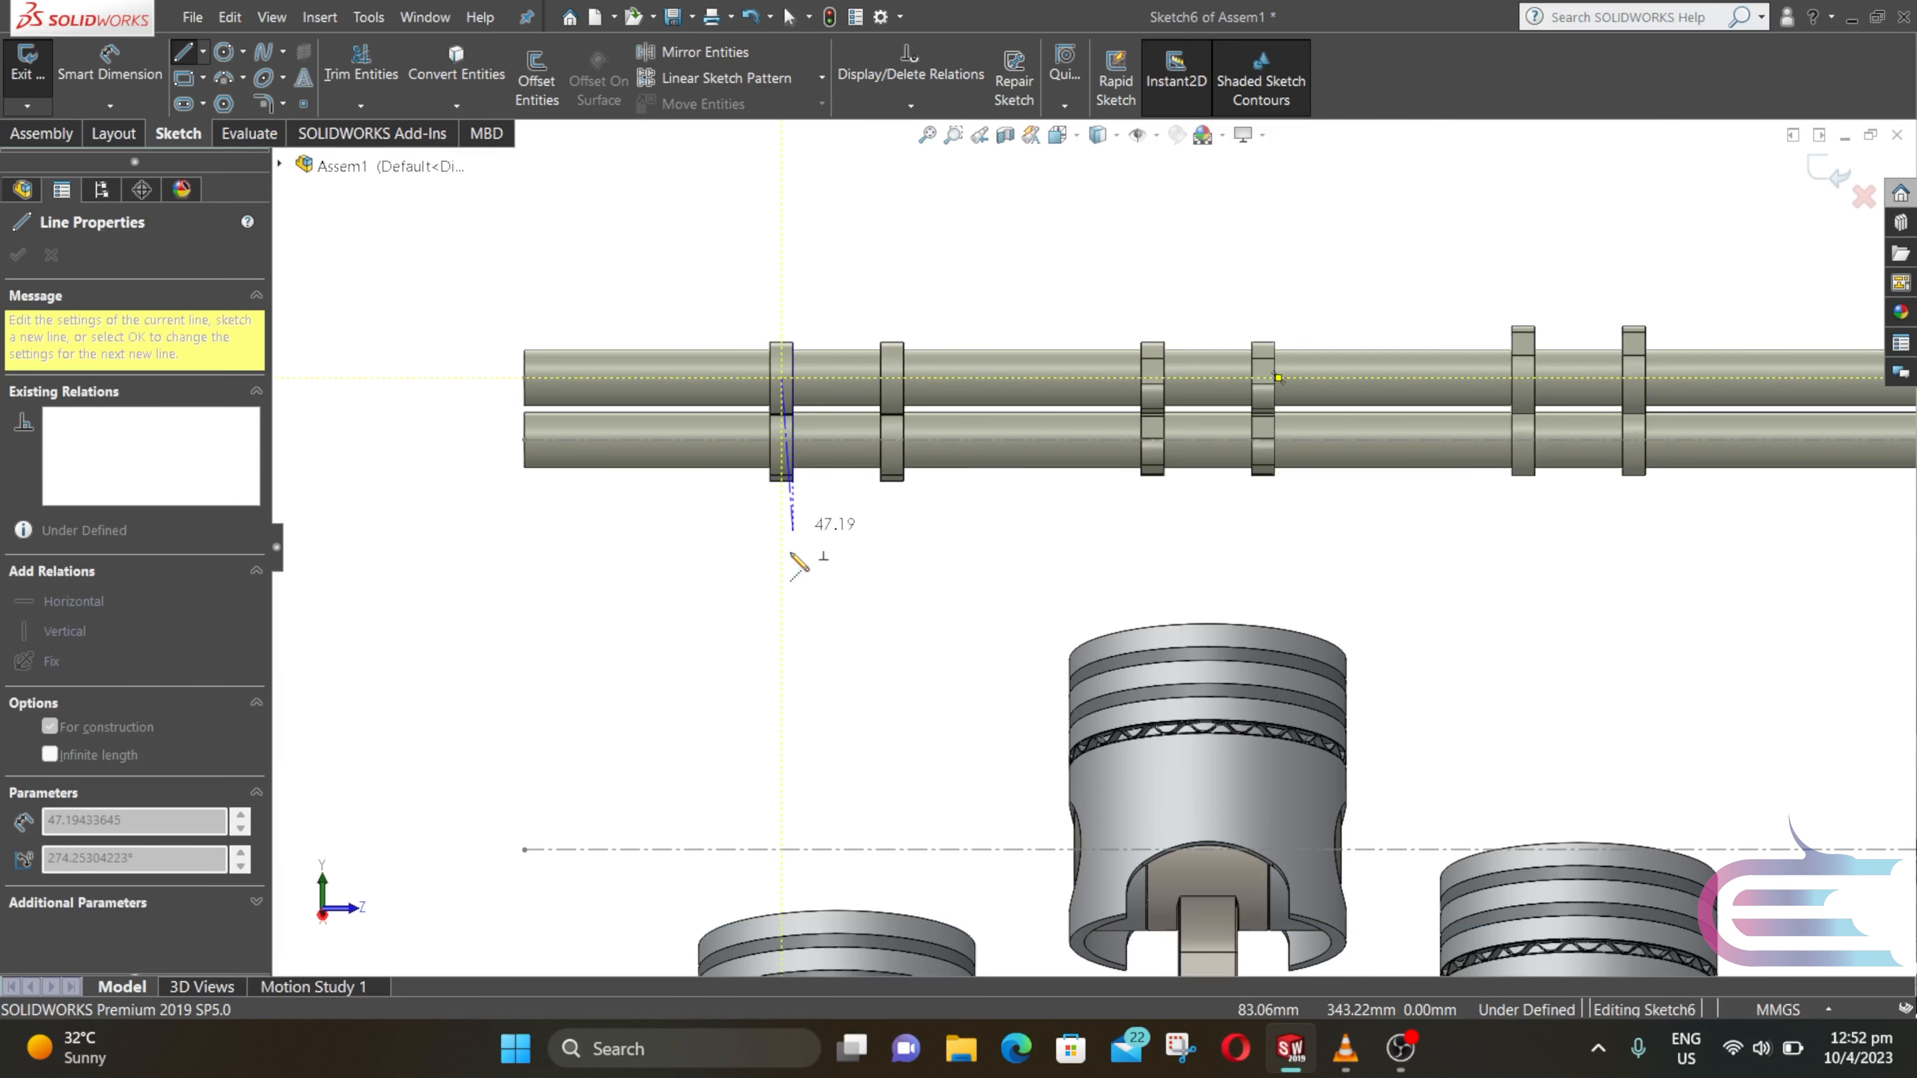
click(782, 583)
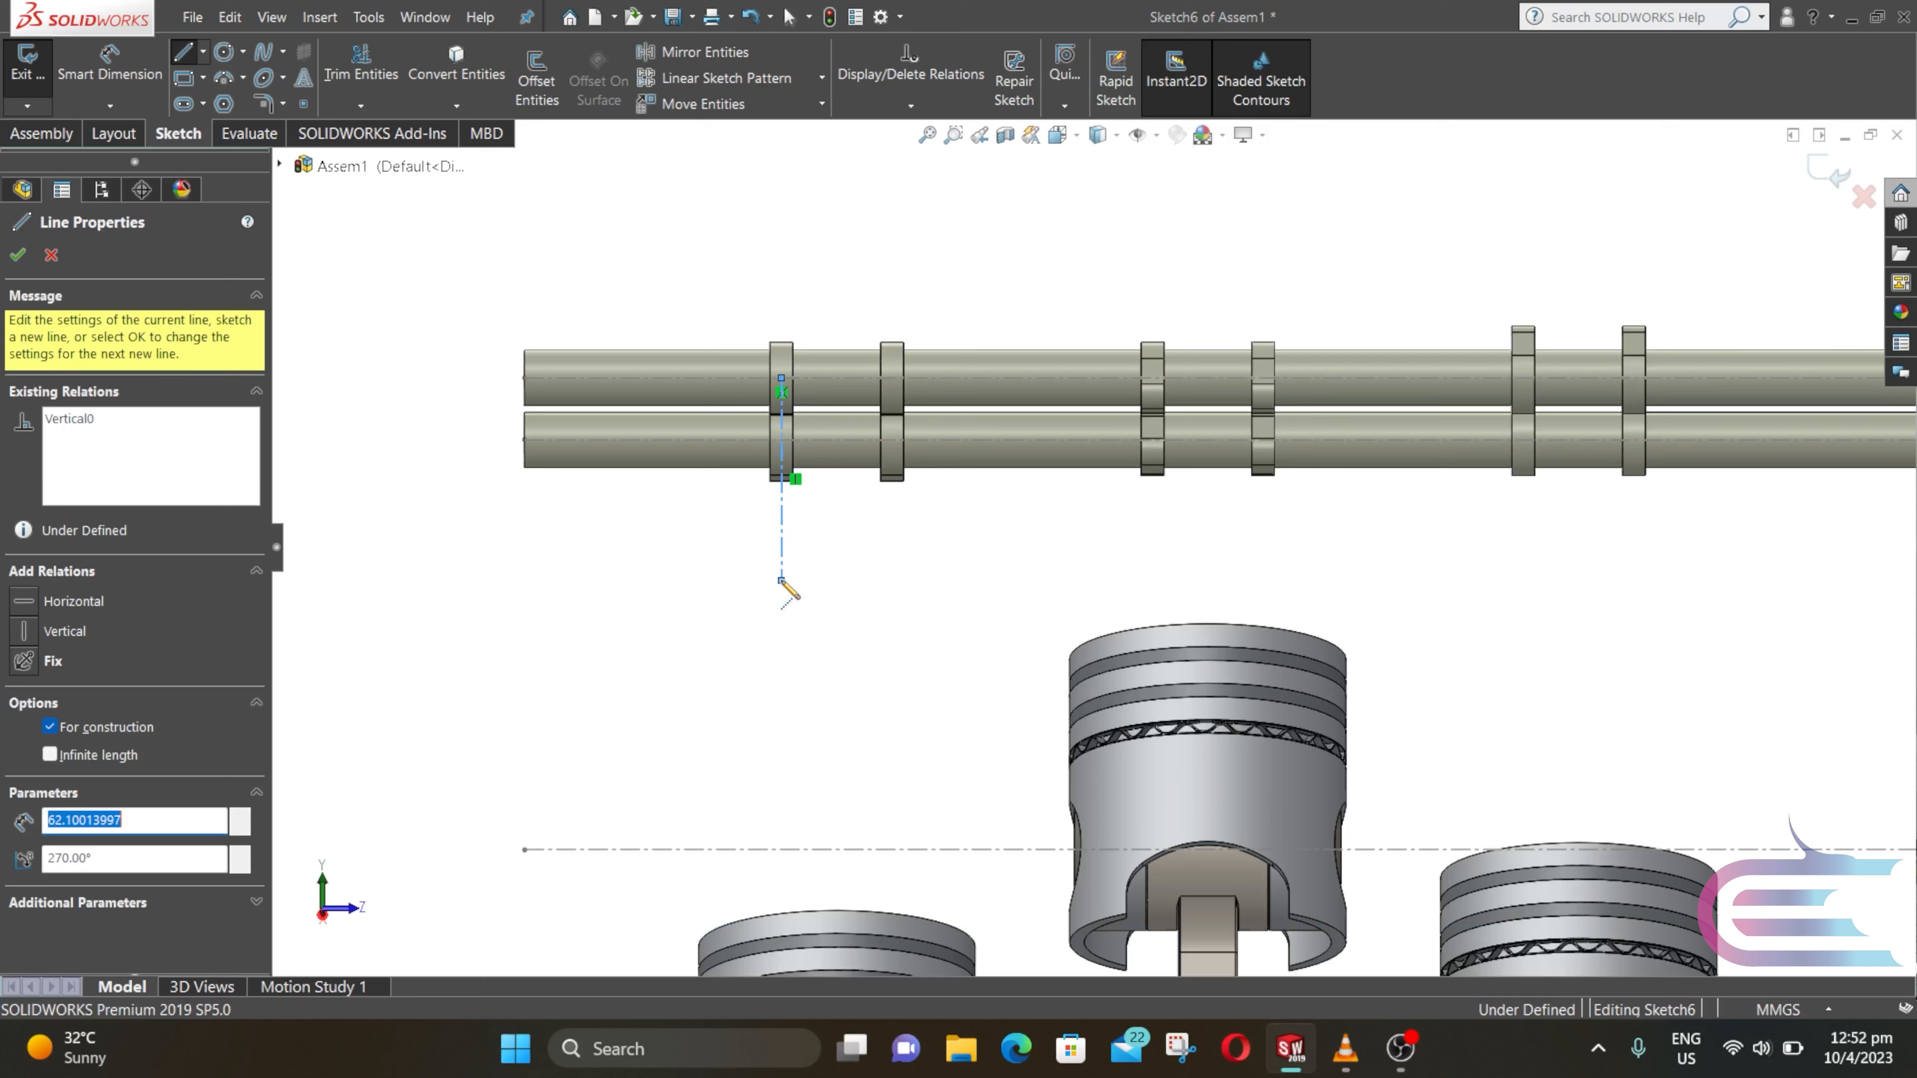
click(782, 583)
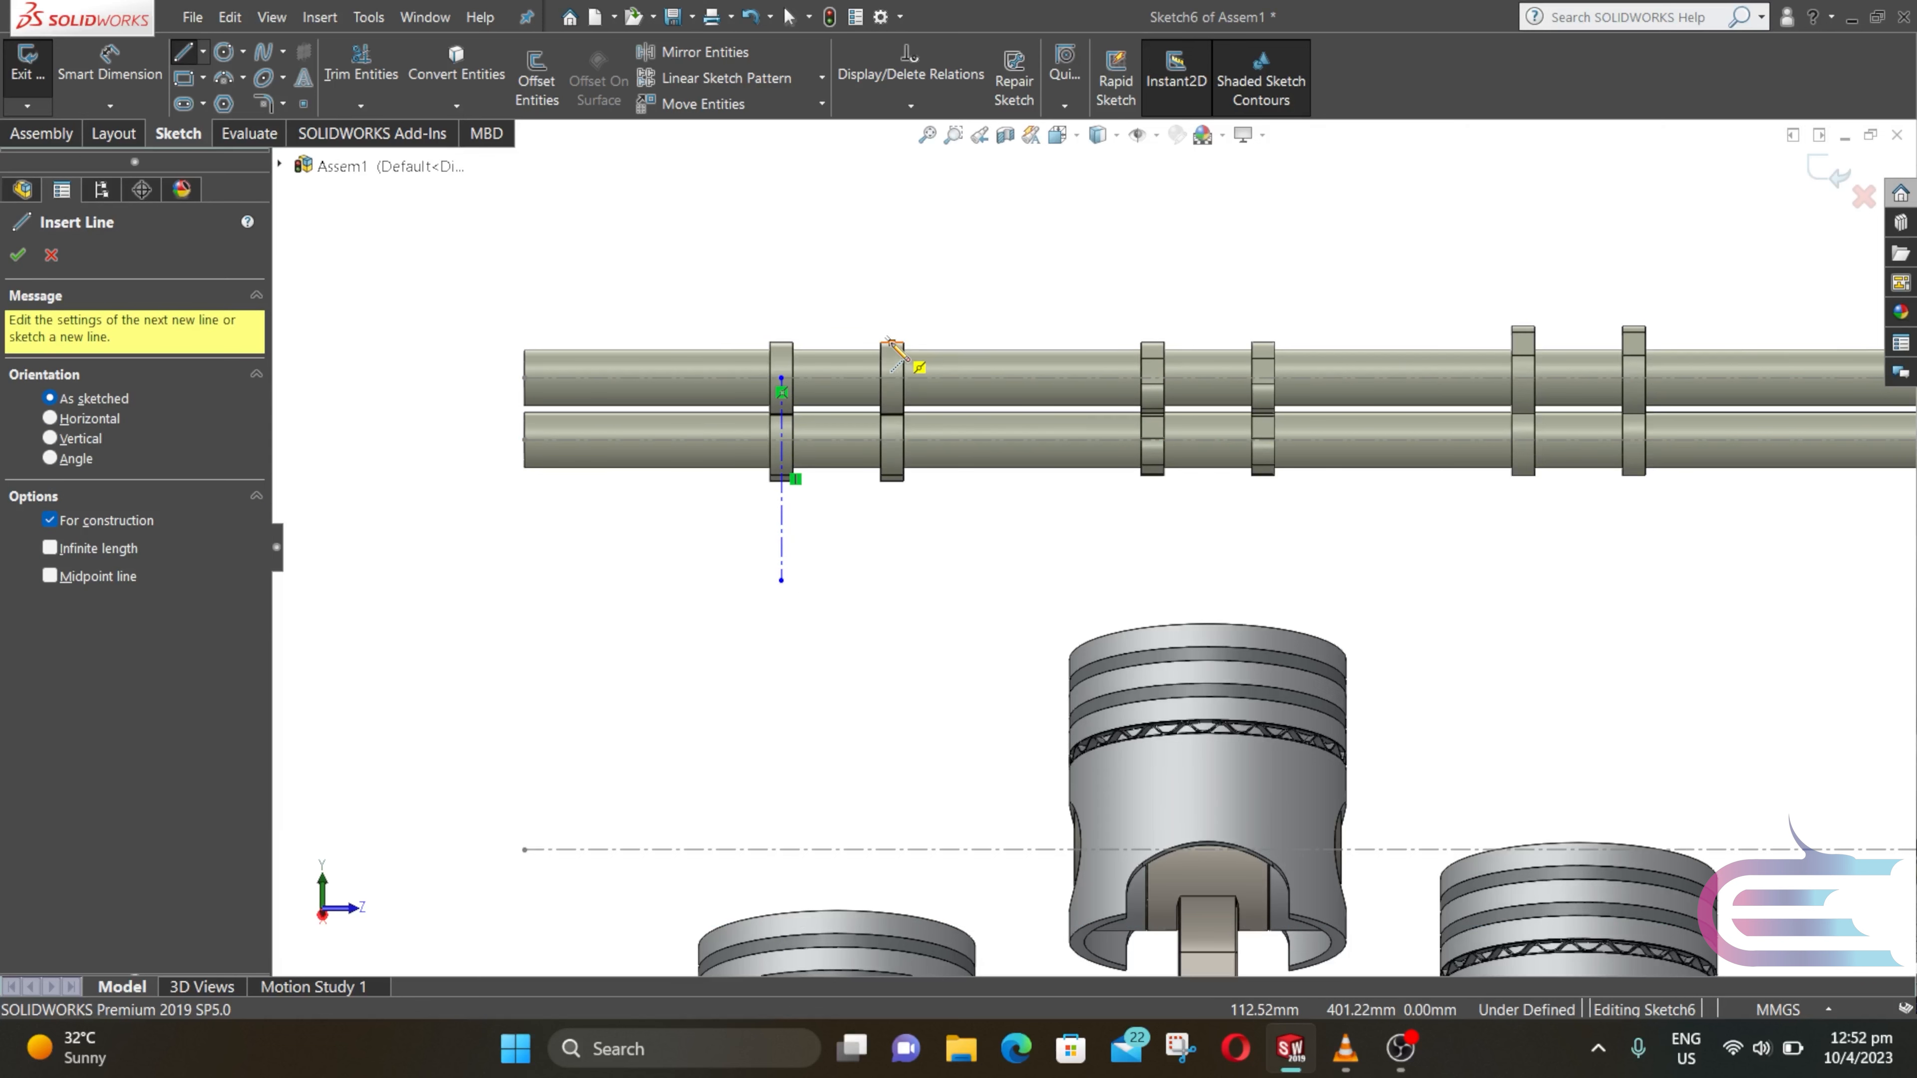
Step: Sketch vertical centerlines of matching length down from the upper camshaft's axis at the second, third and fourth cam lobes
click(892, 377)
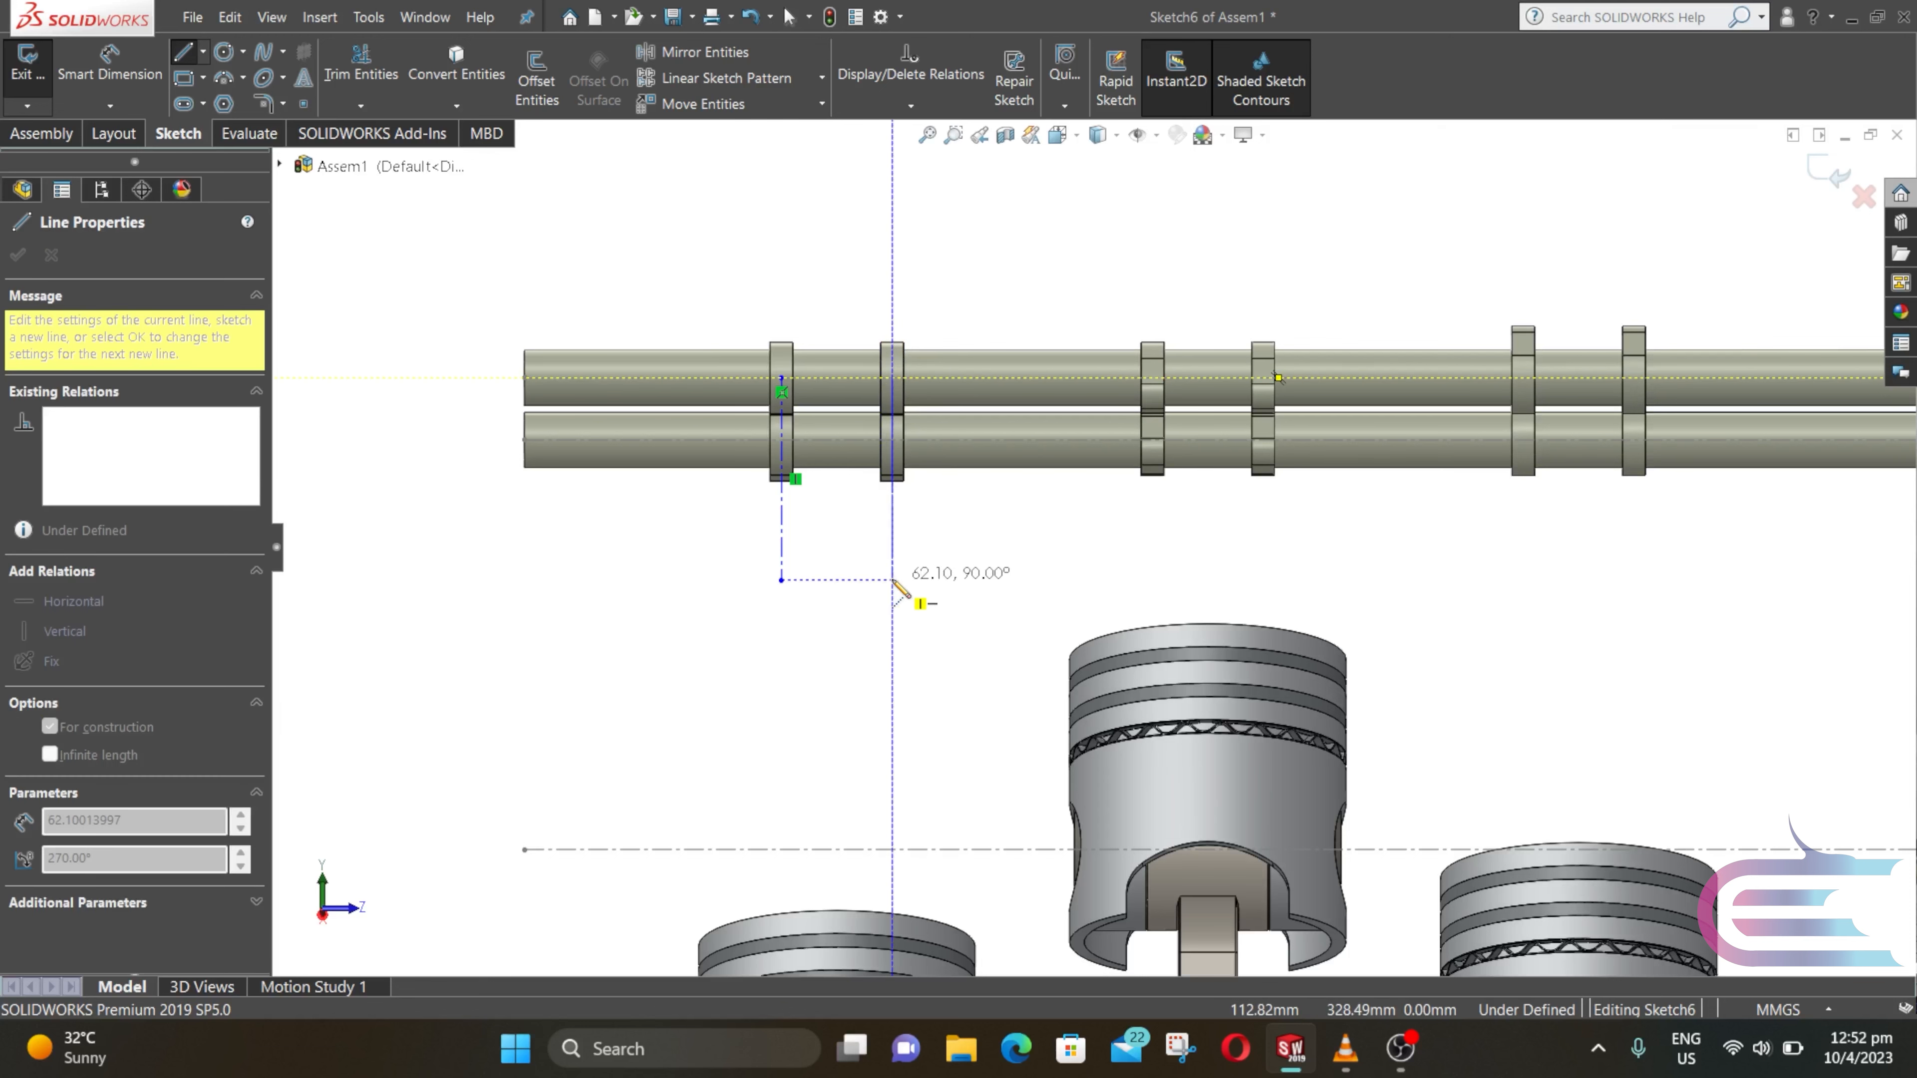
double_click(892, 580)
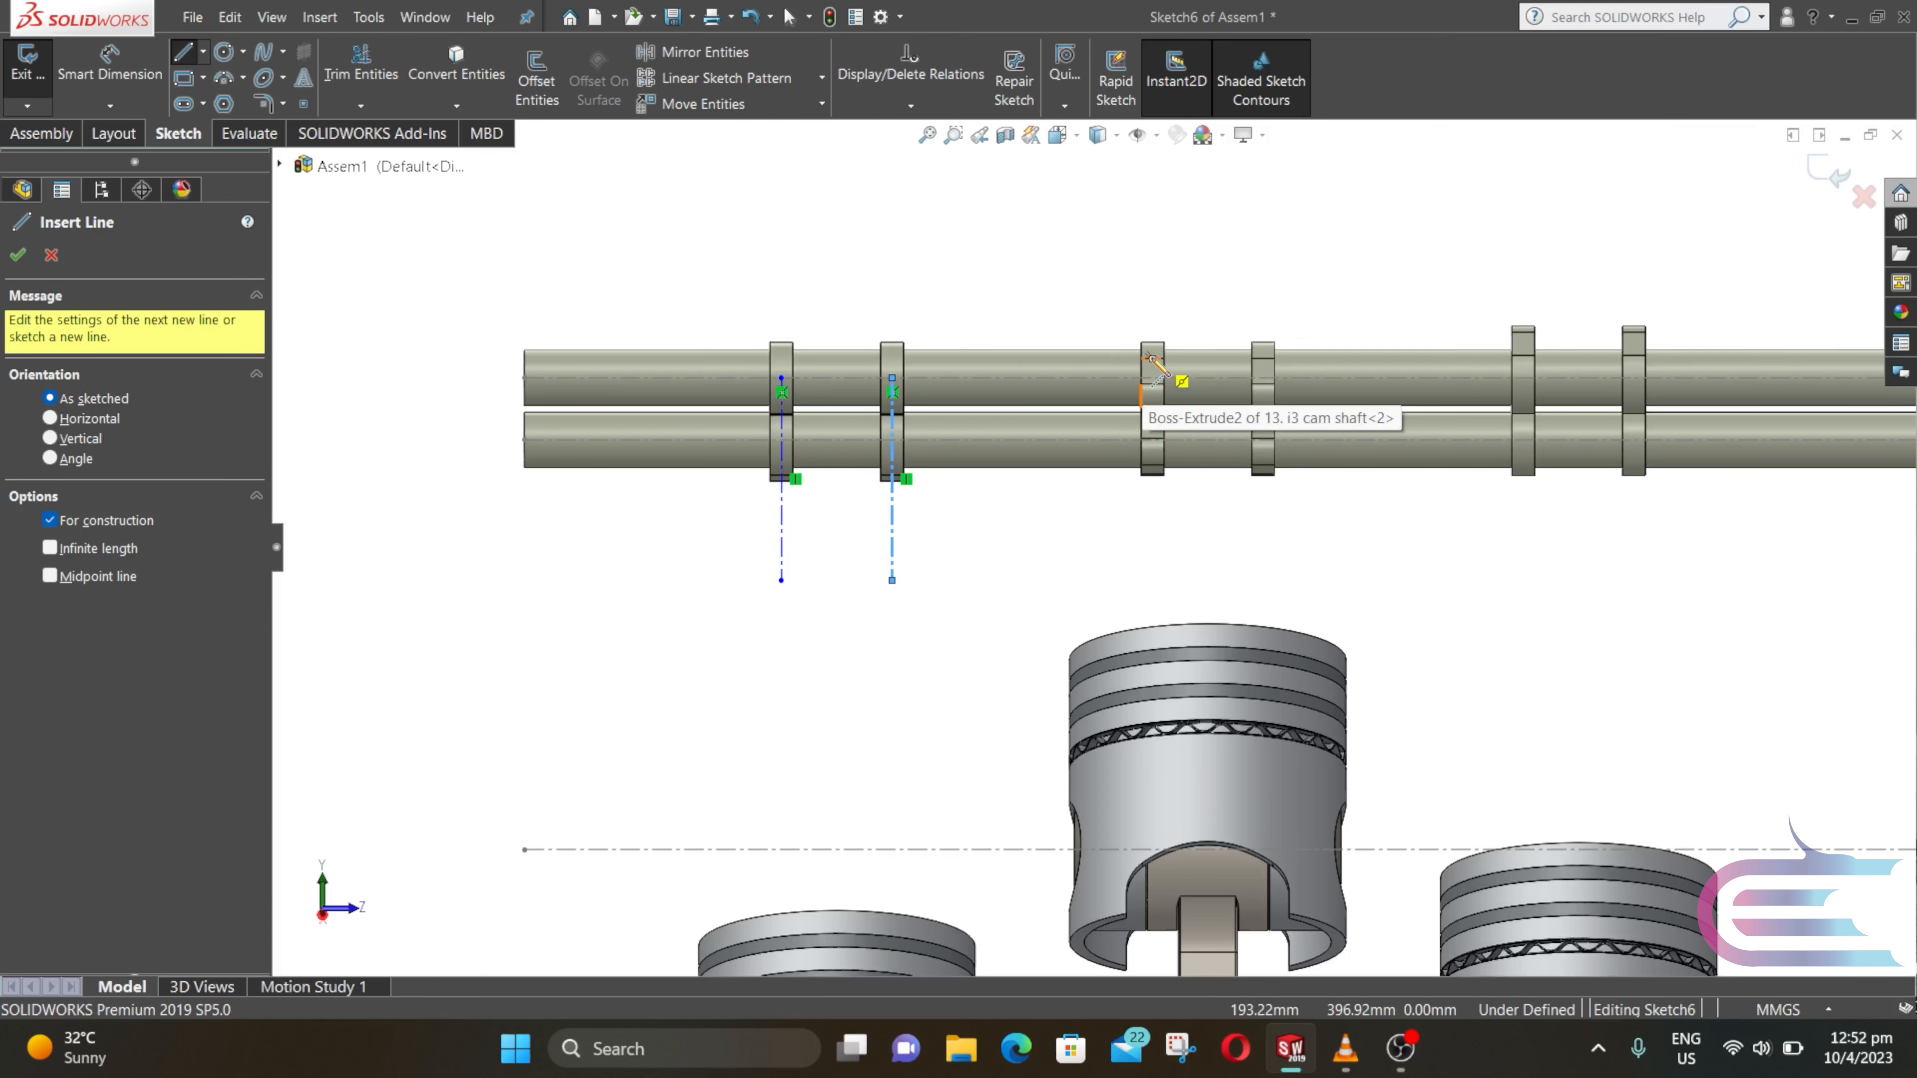
click(1152, 377)
double_click(1153, 580)
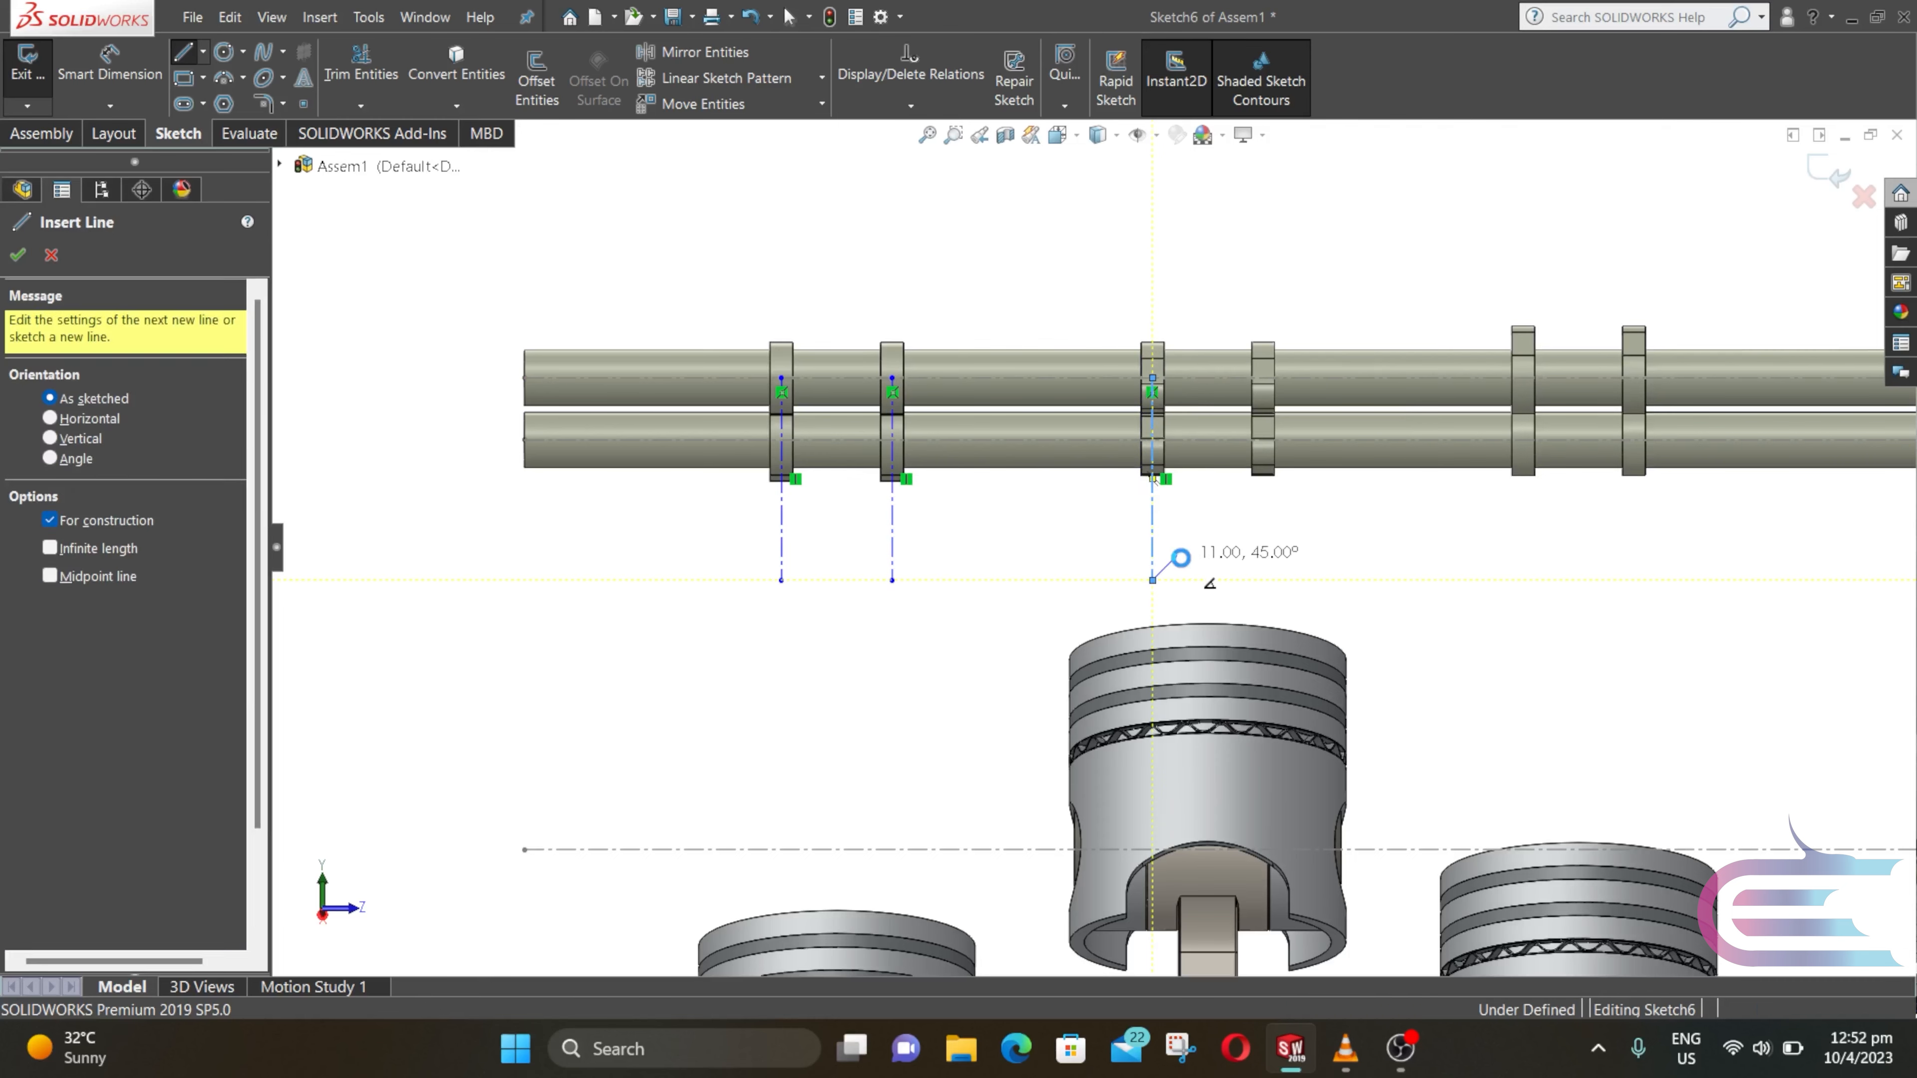
click(1262, 378)
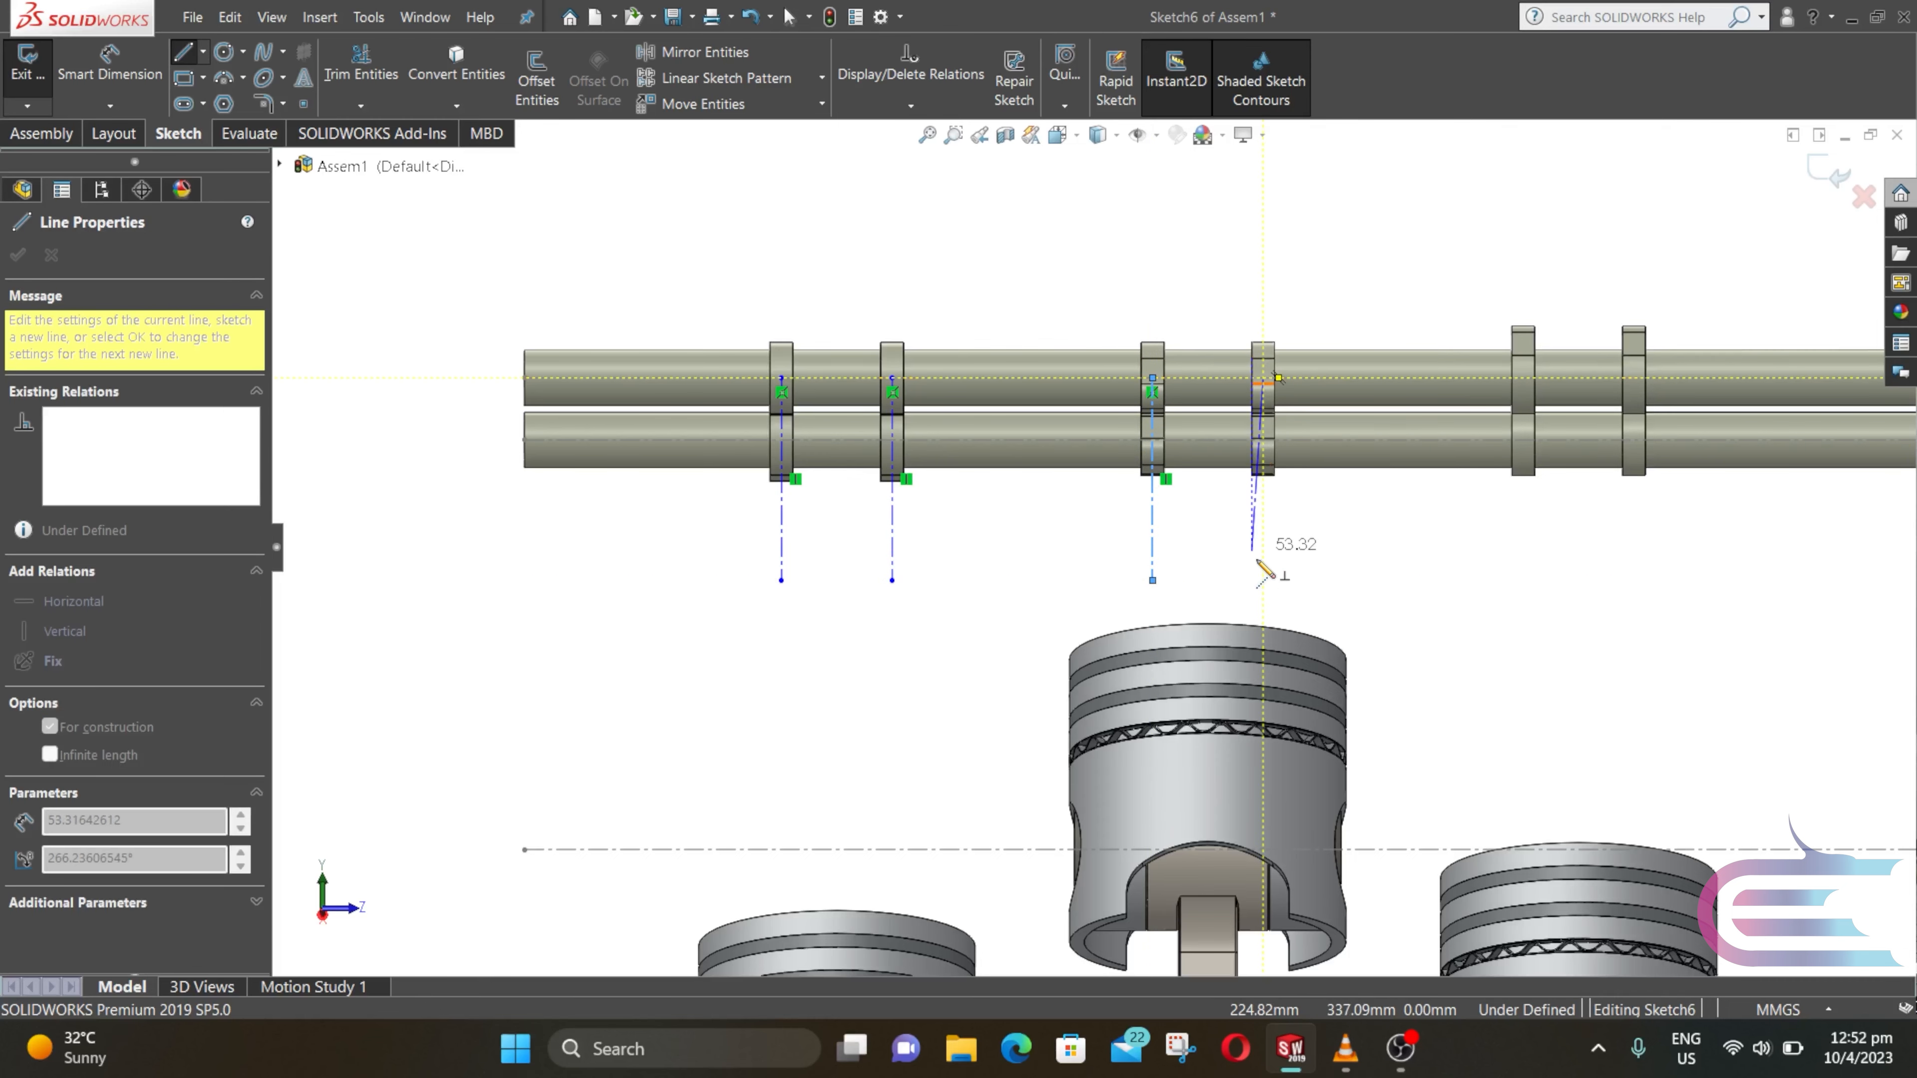
double_click(1262, 581)
Step: Sketch vertical centerlines about 62 mm long at the camshaft's fifth and sixth cam lobes, matching the previous ones, and exit the sketch
scroll(1585, 528, down, 3)
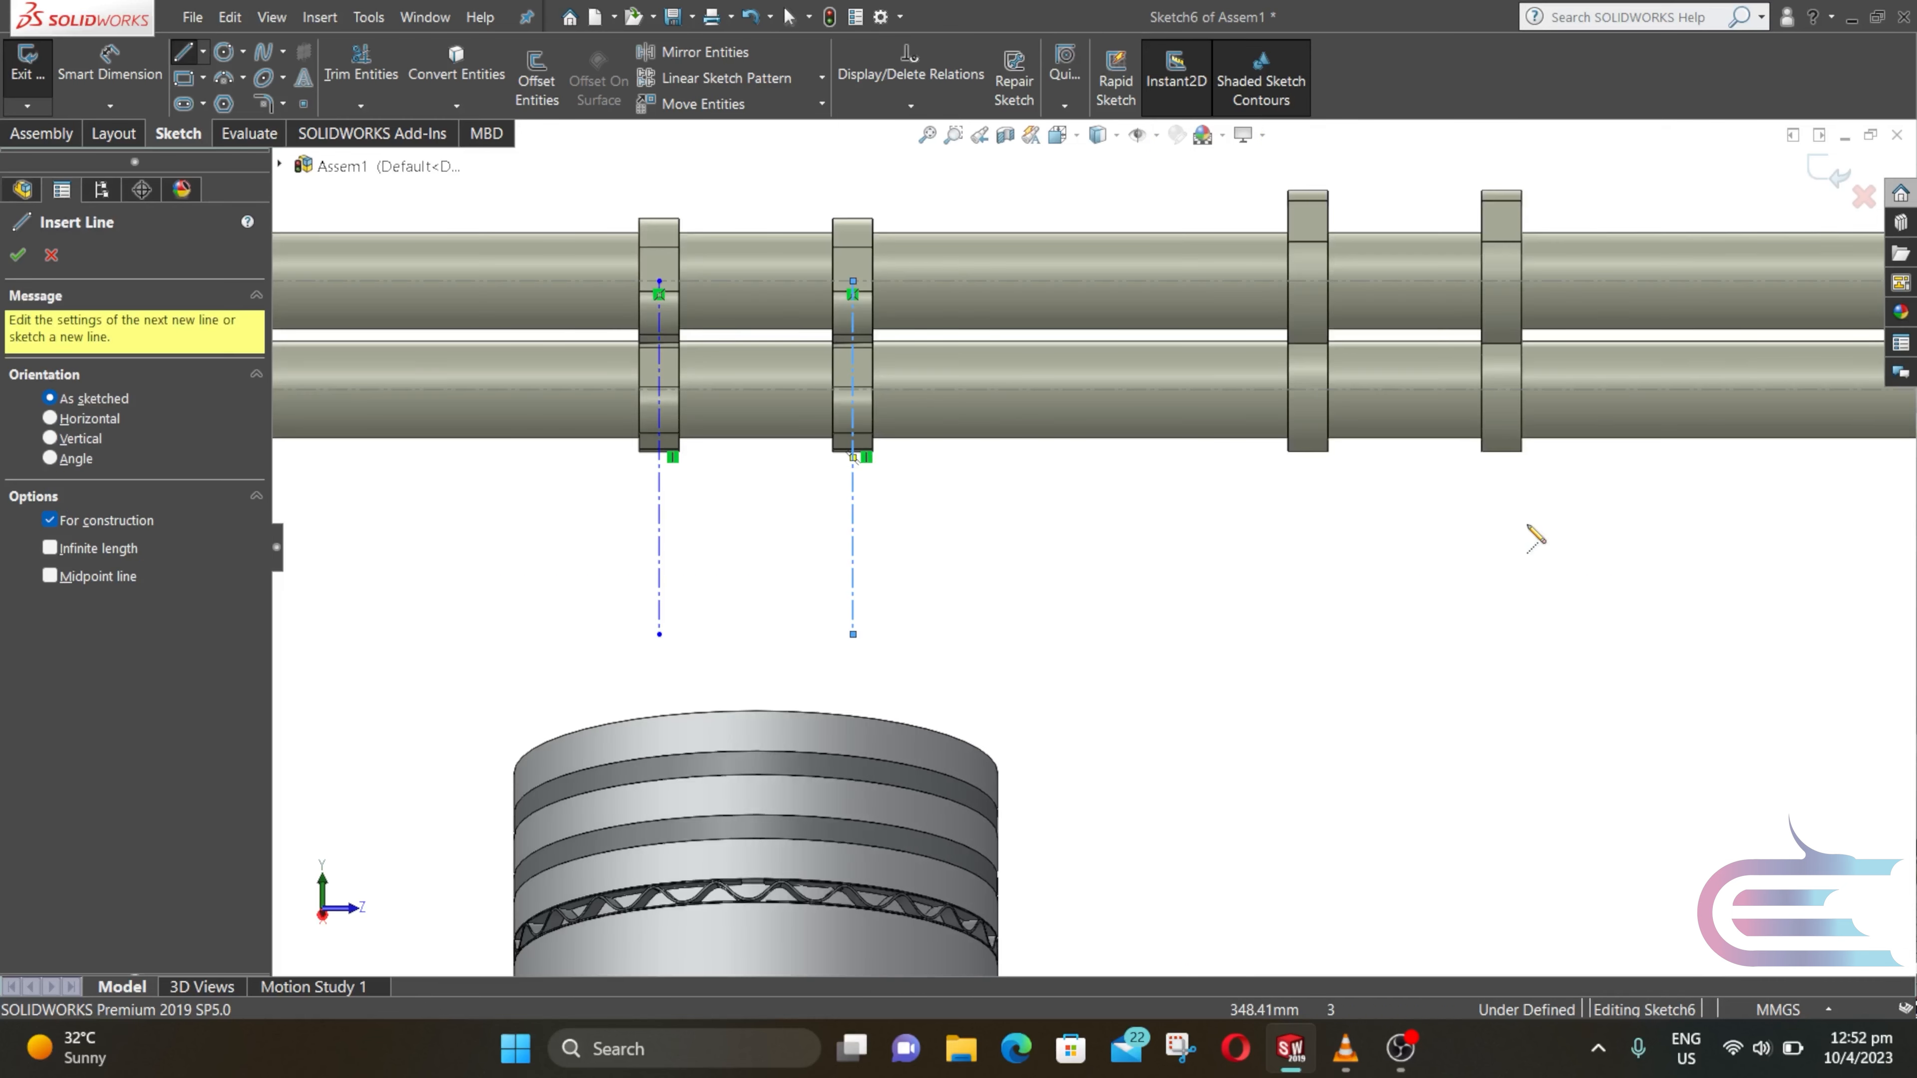
click(1307, 281)
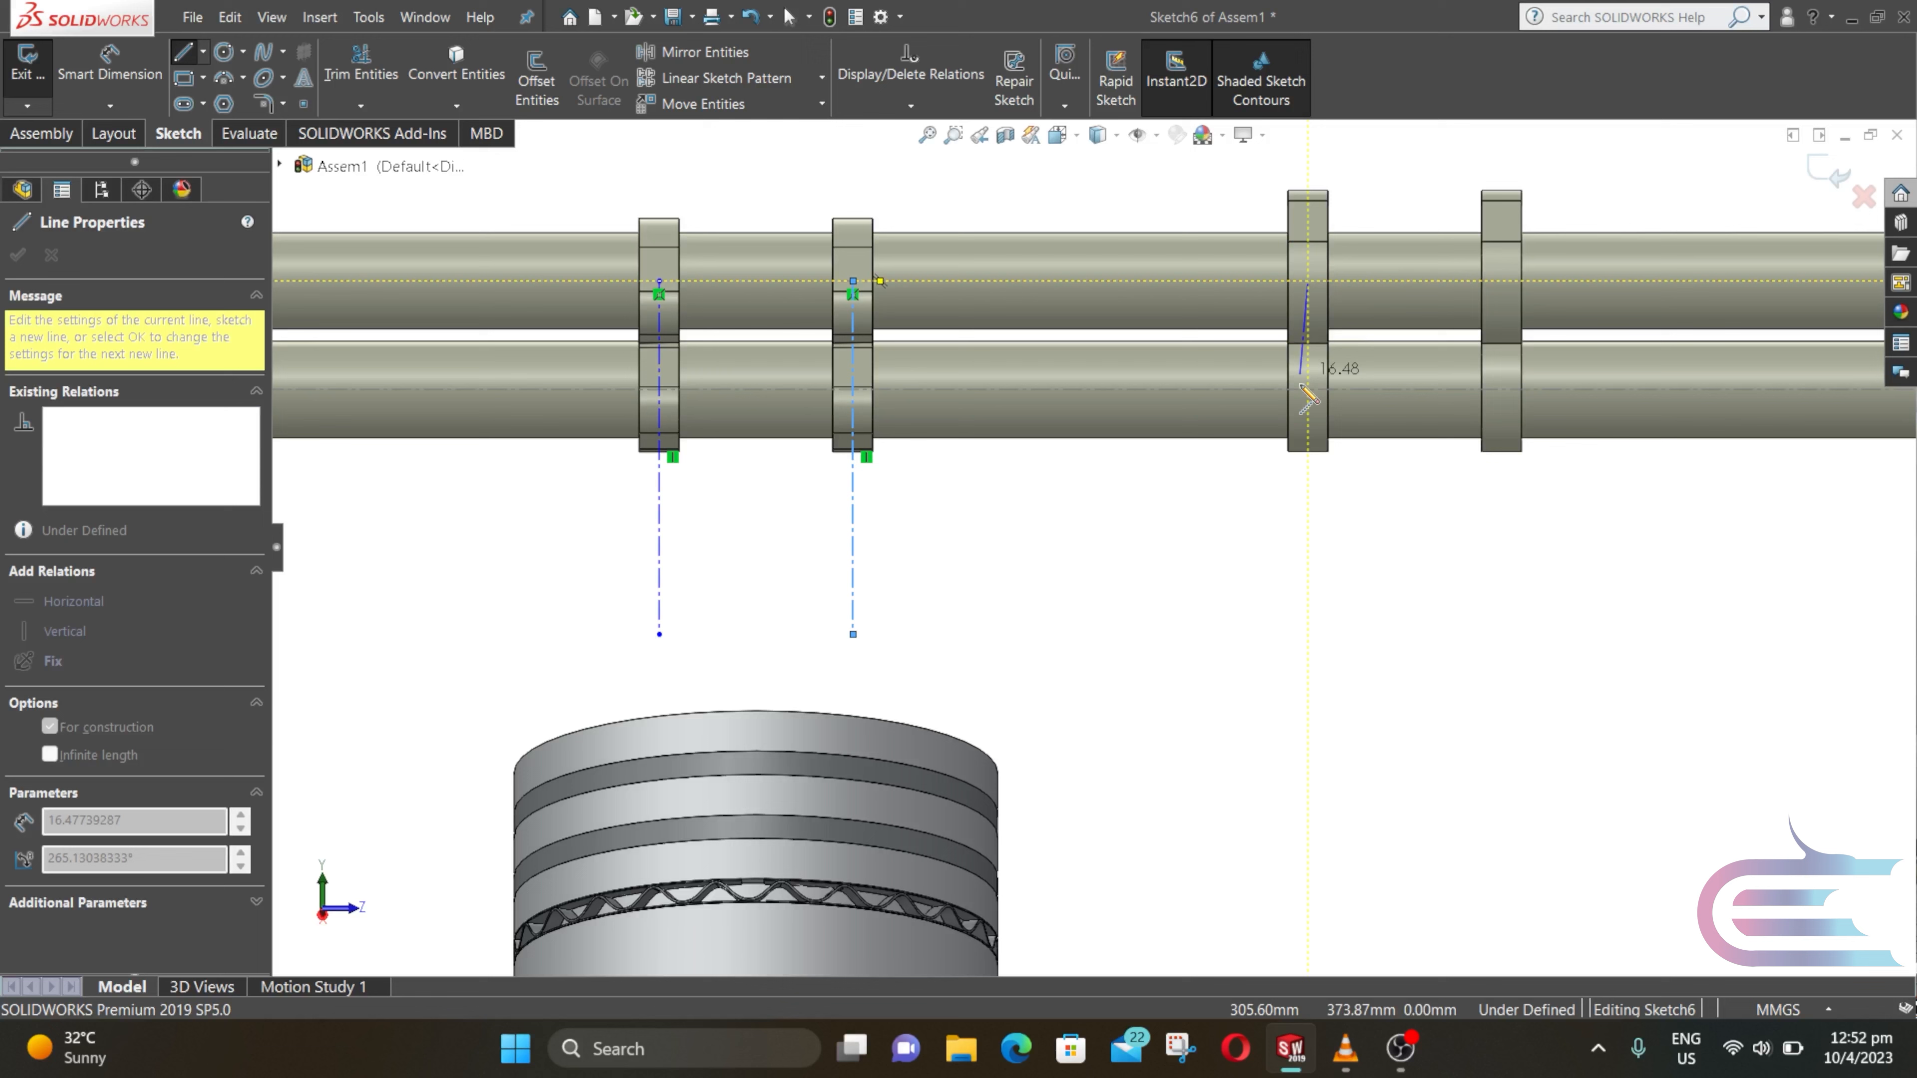
double_click(1307, 634)
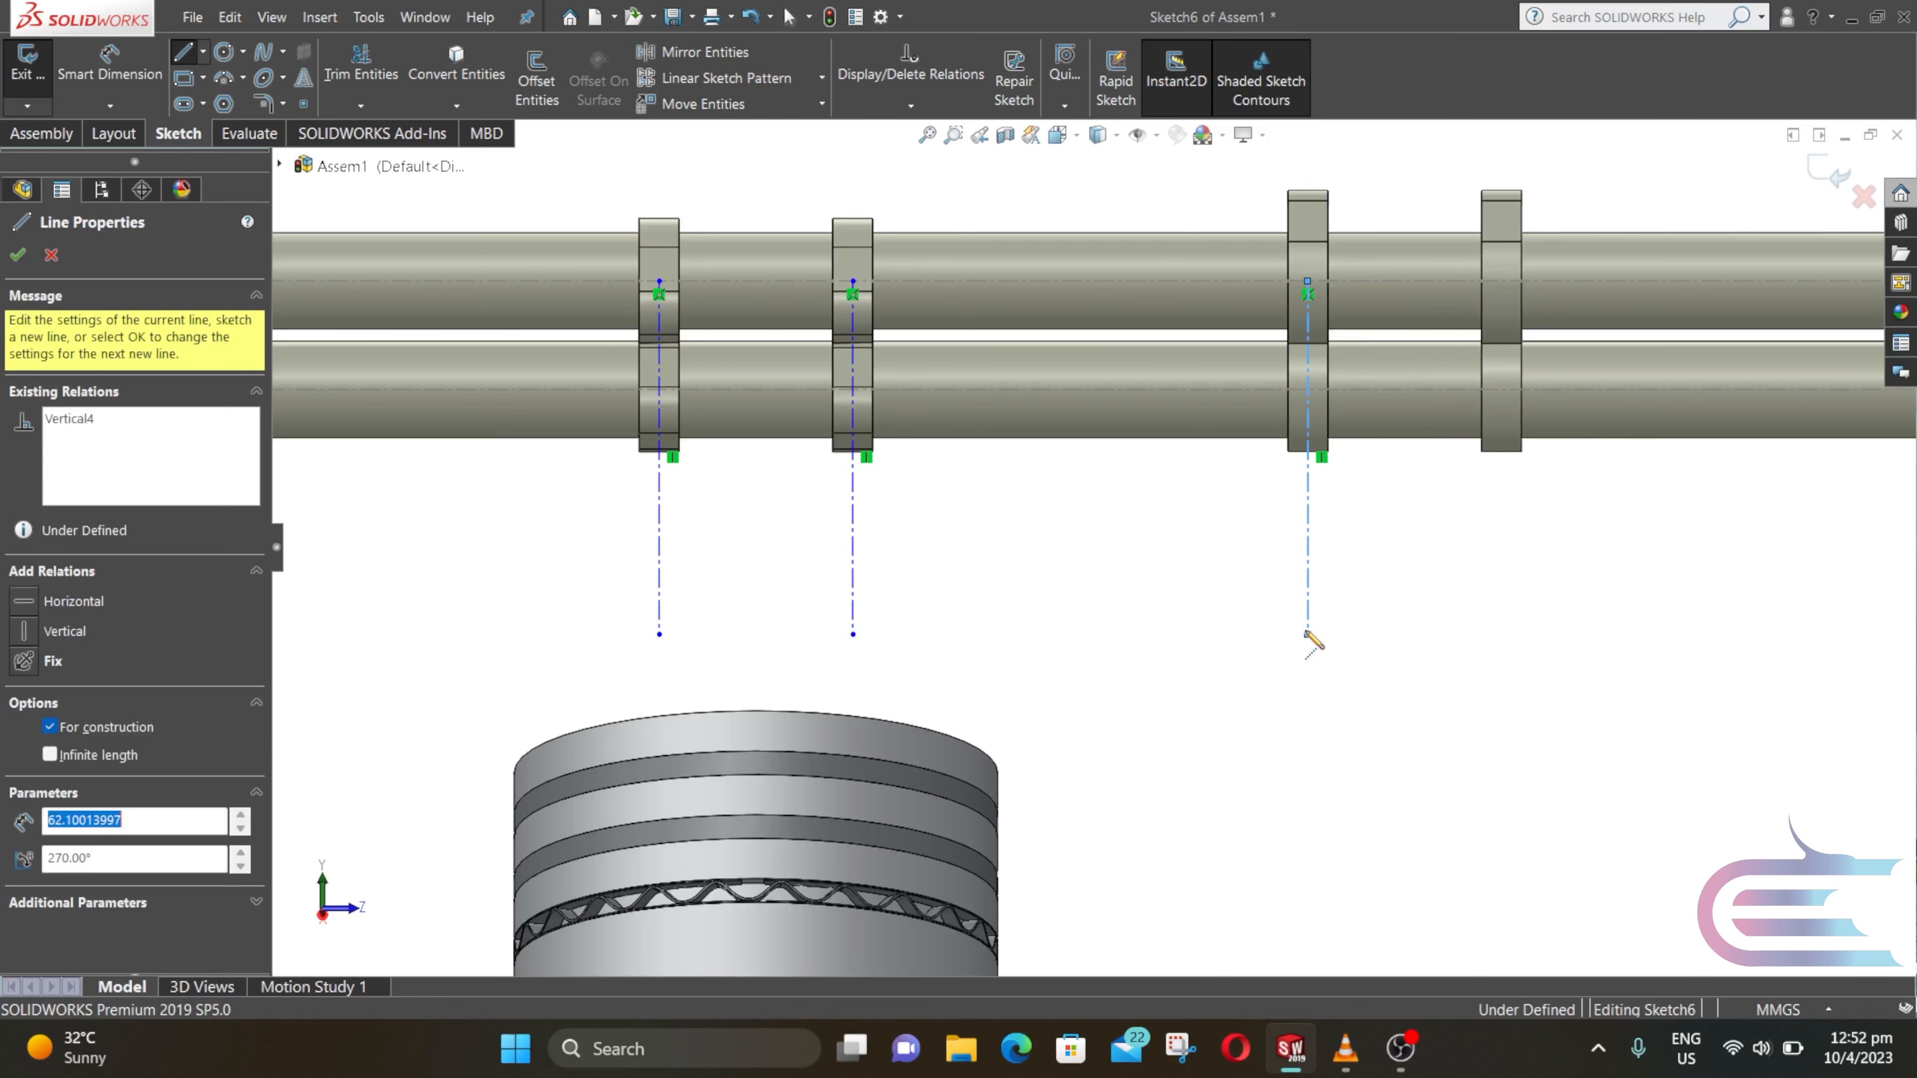
click(1501, 281)
double_click(1501, 634)
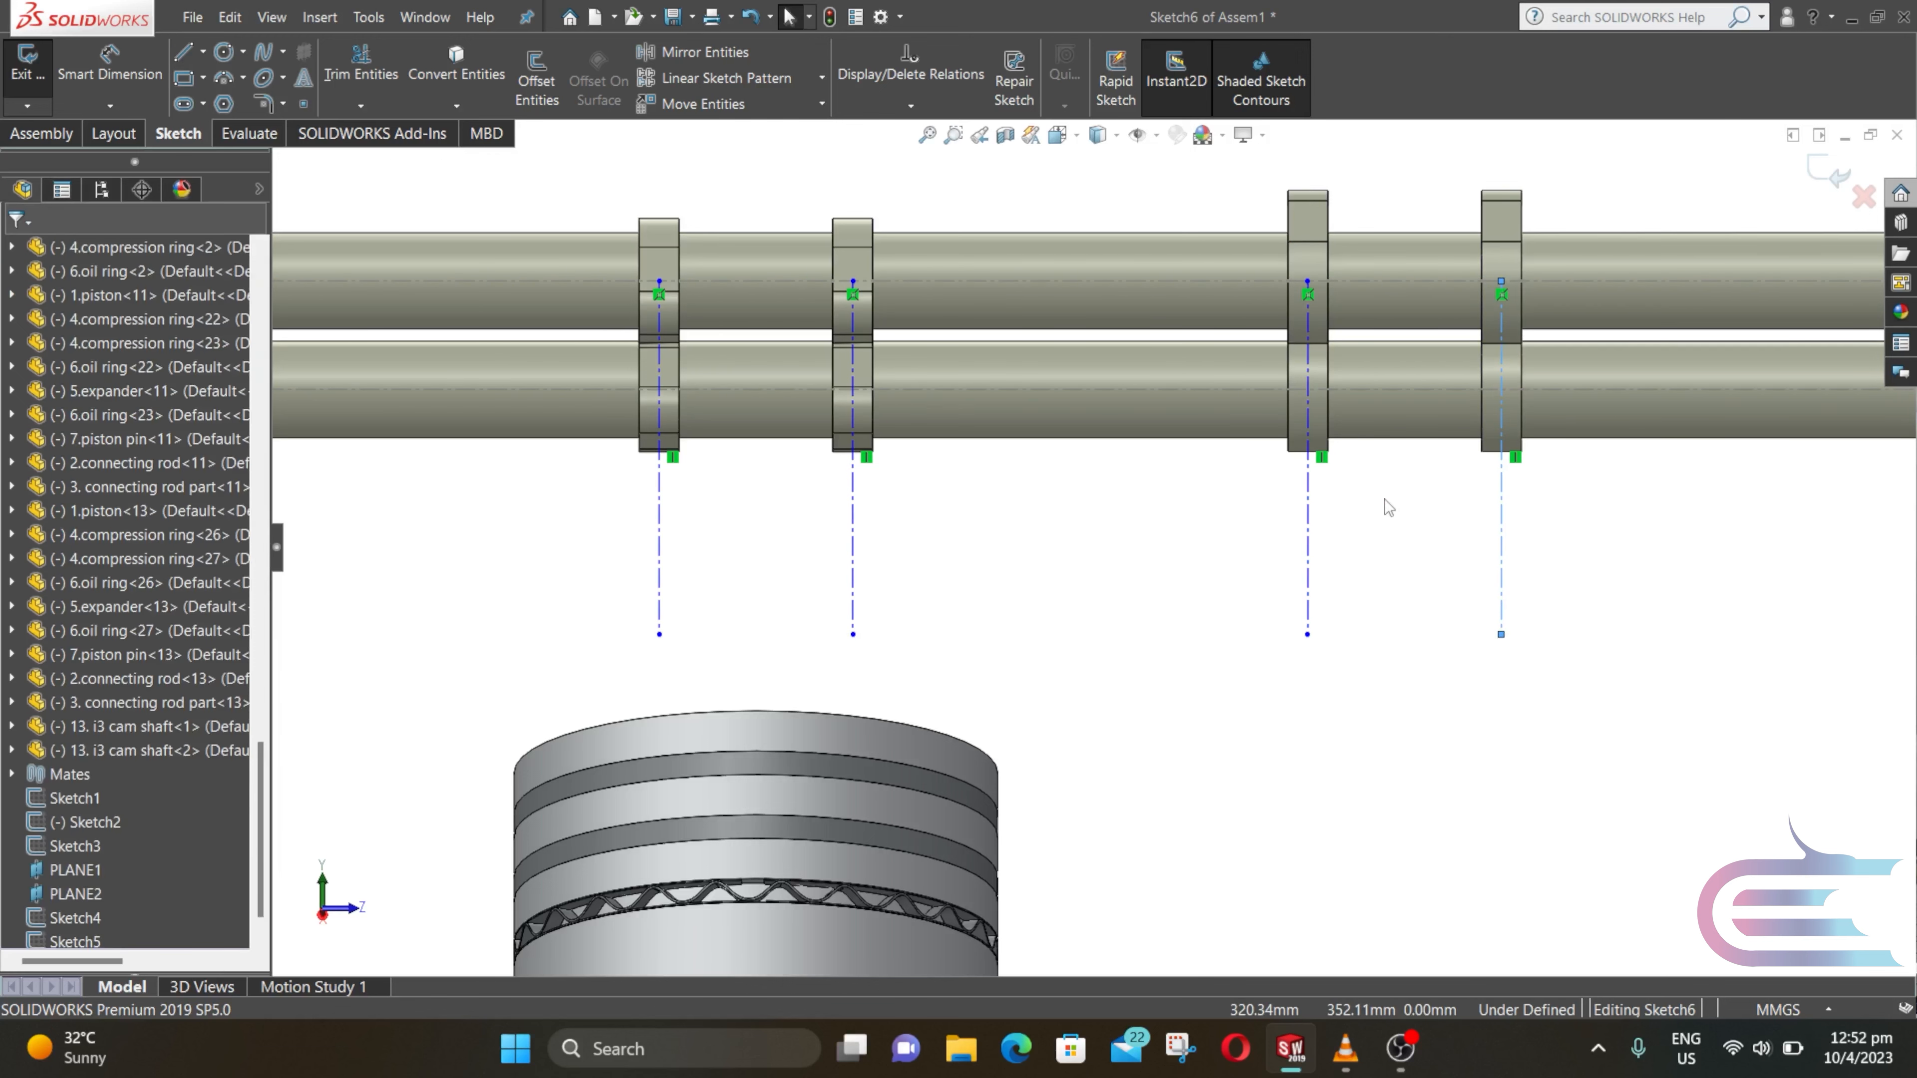
scroll(1389, 507, up, 6)
middle_drag(1207, 529, 1268, 604)
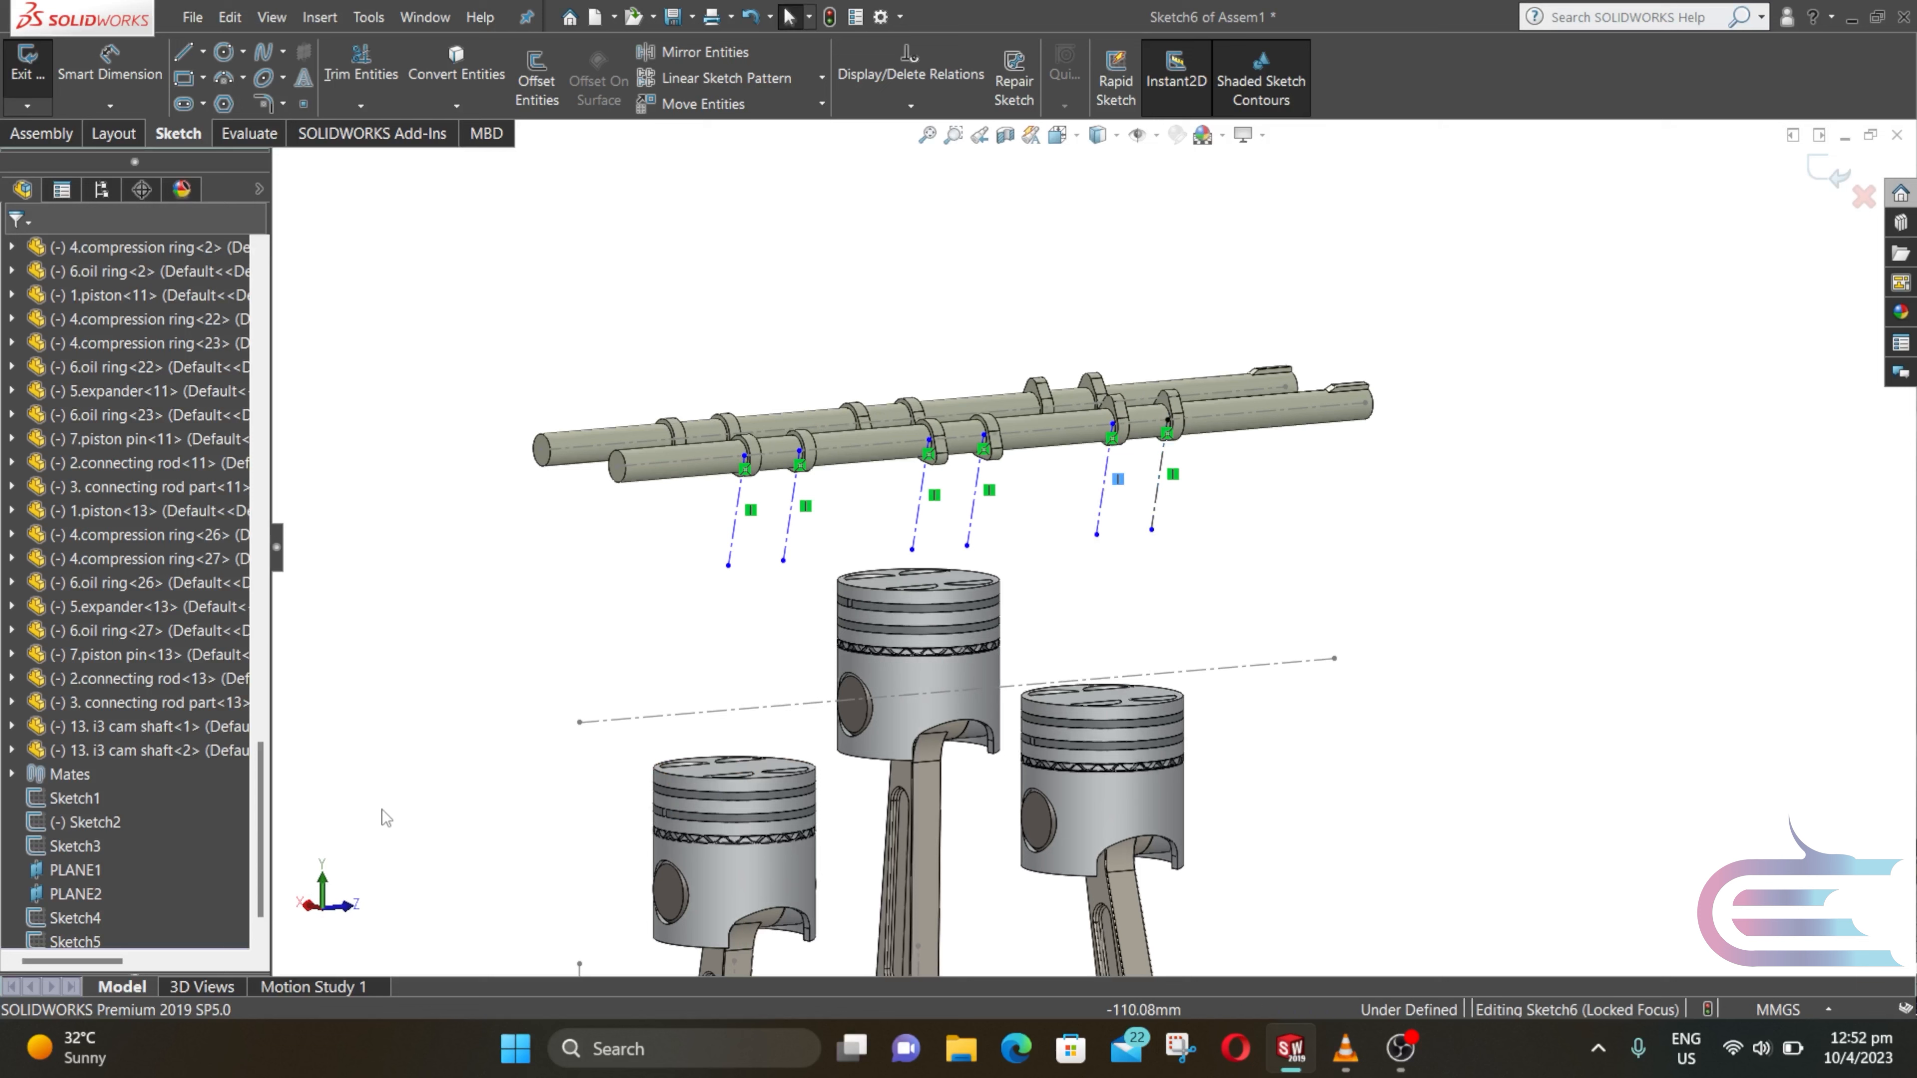
click(1827, 169)
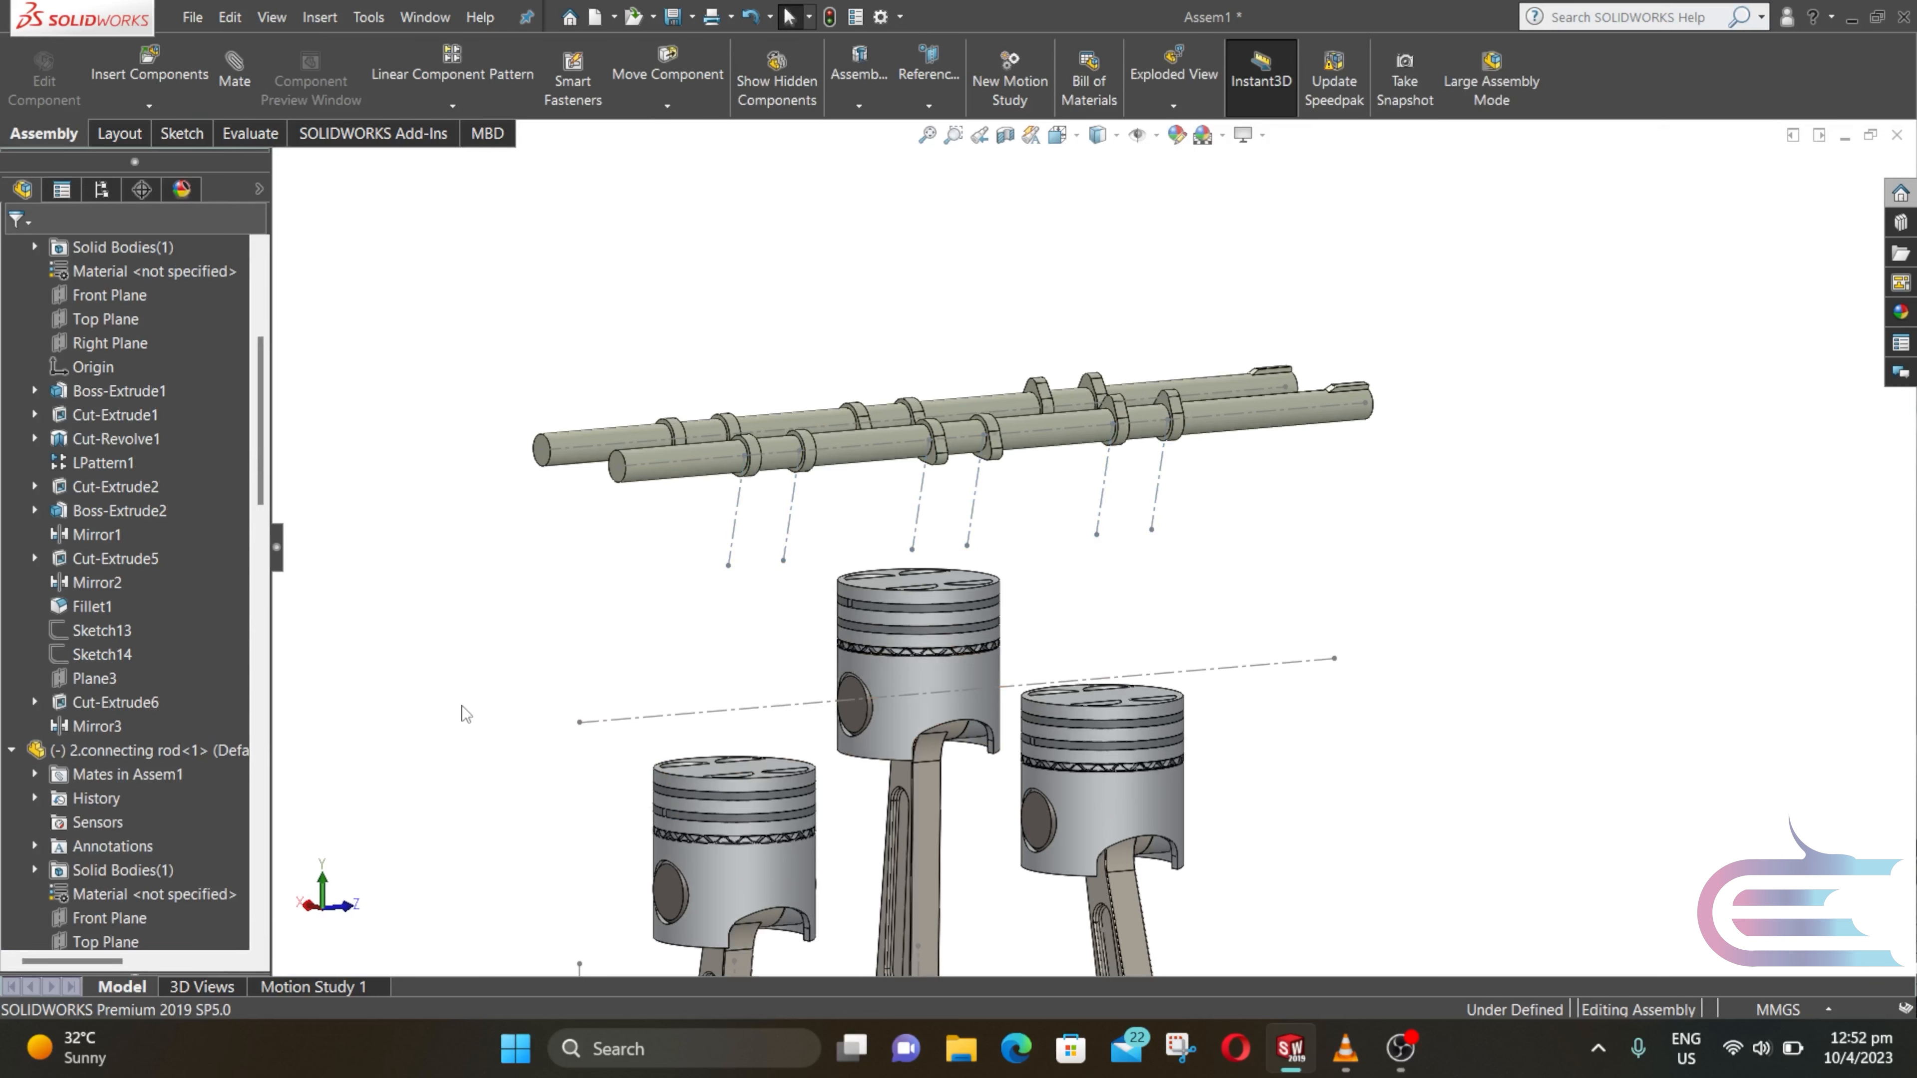
Step: Orient the view normal to PLANE2 and open a new sketch on it
drag(259, 452, 278, 904)
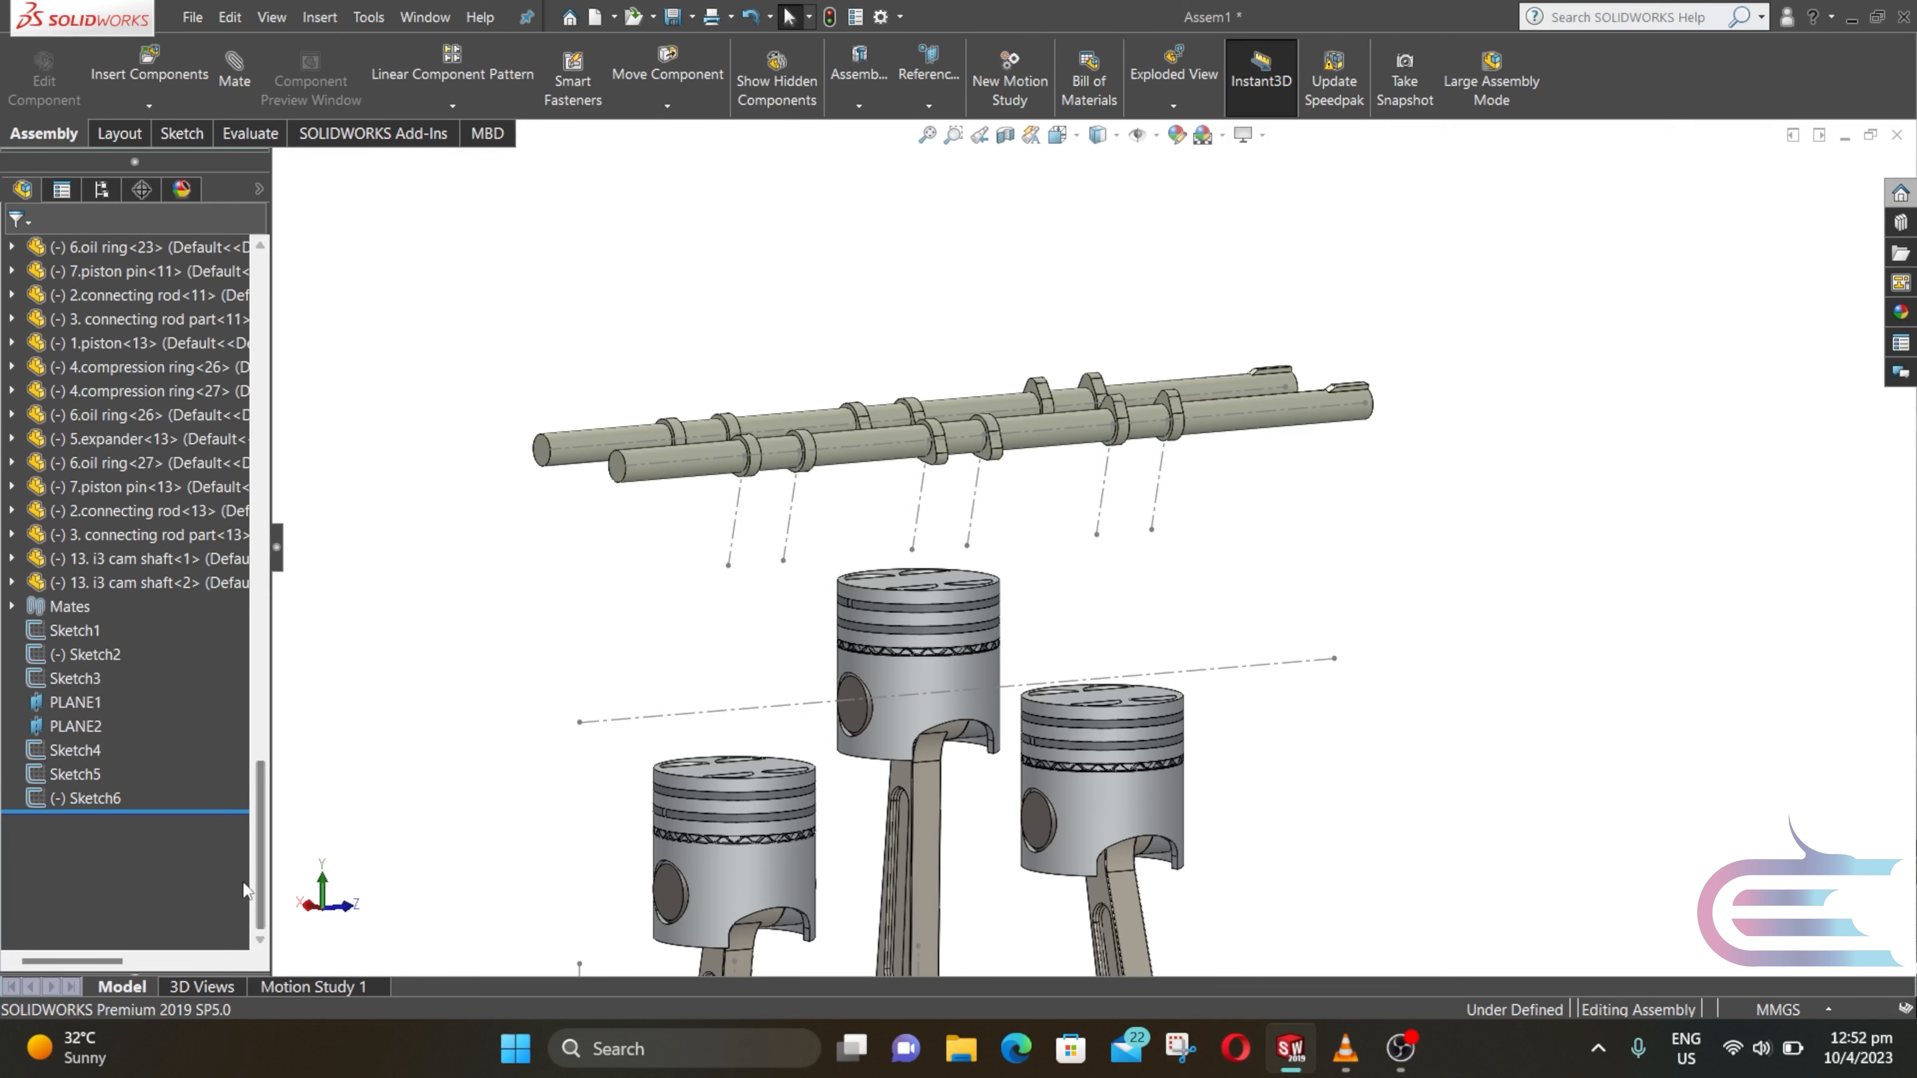
right_click(83, 726)
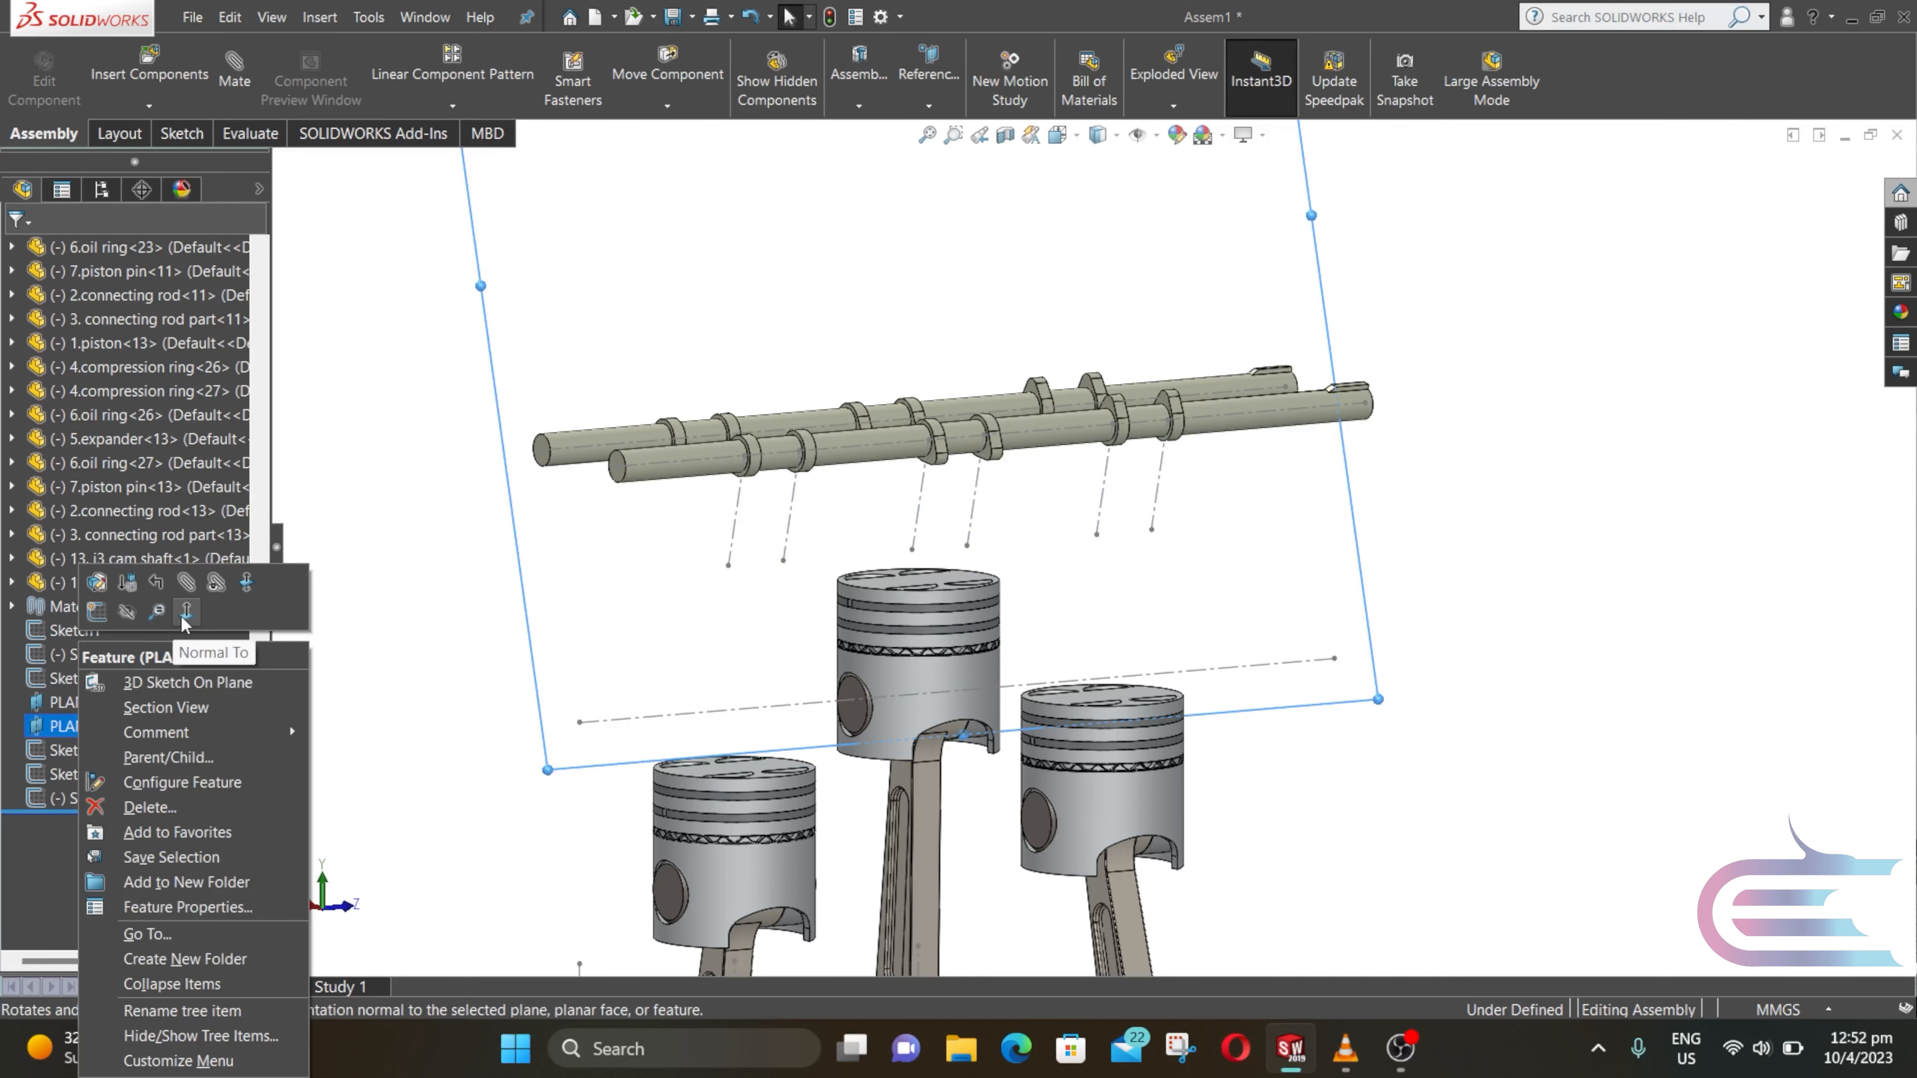
click(91, 679)
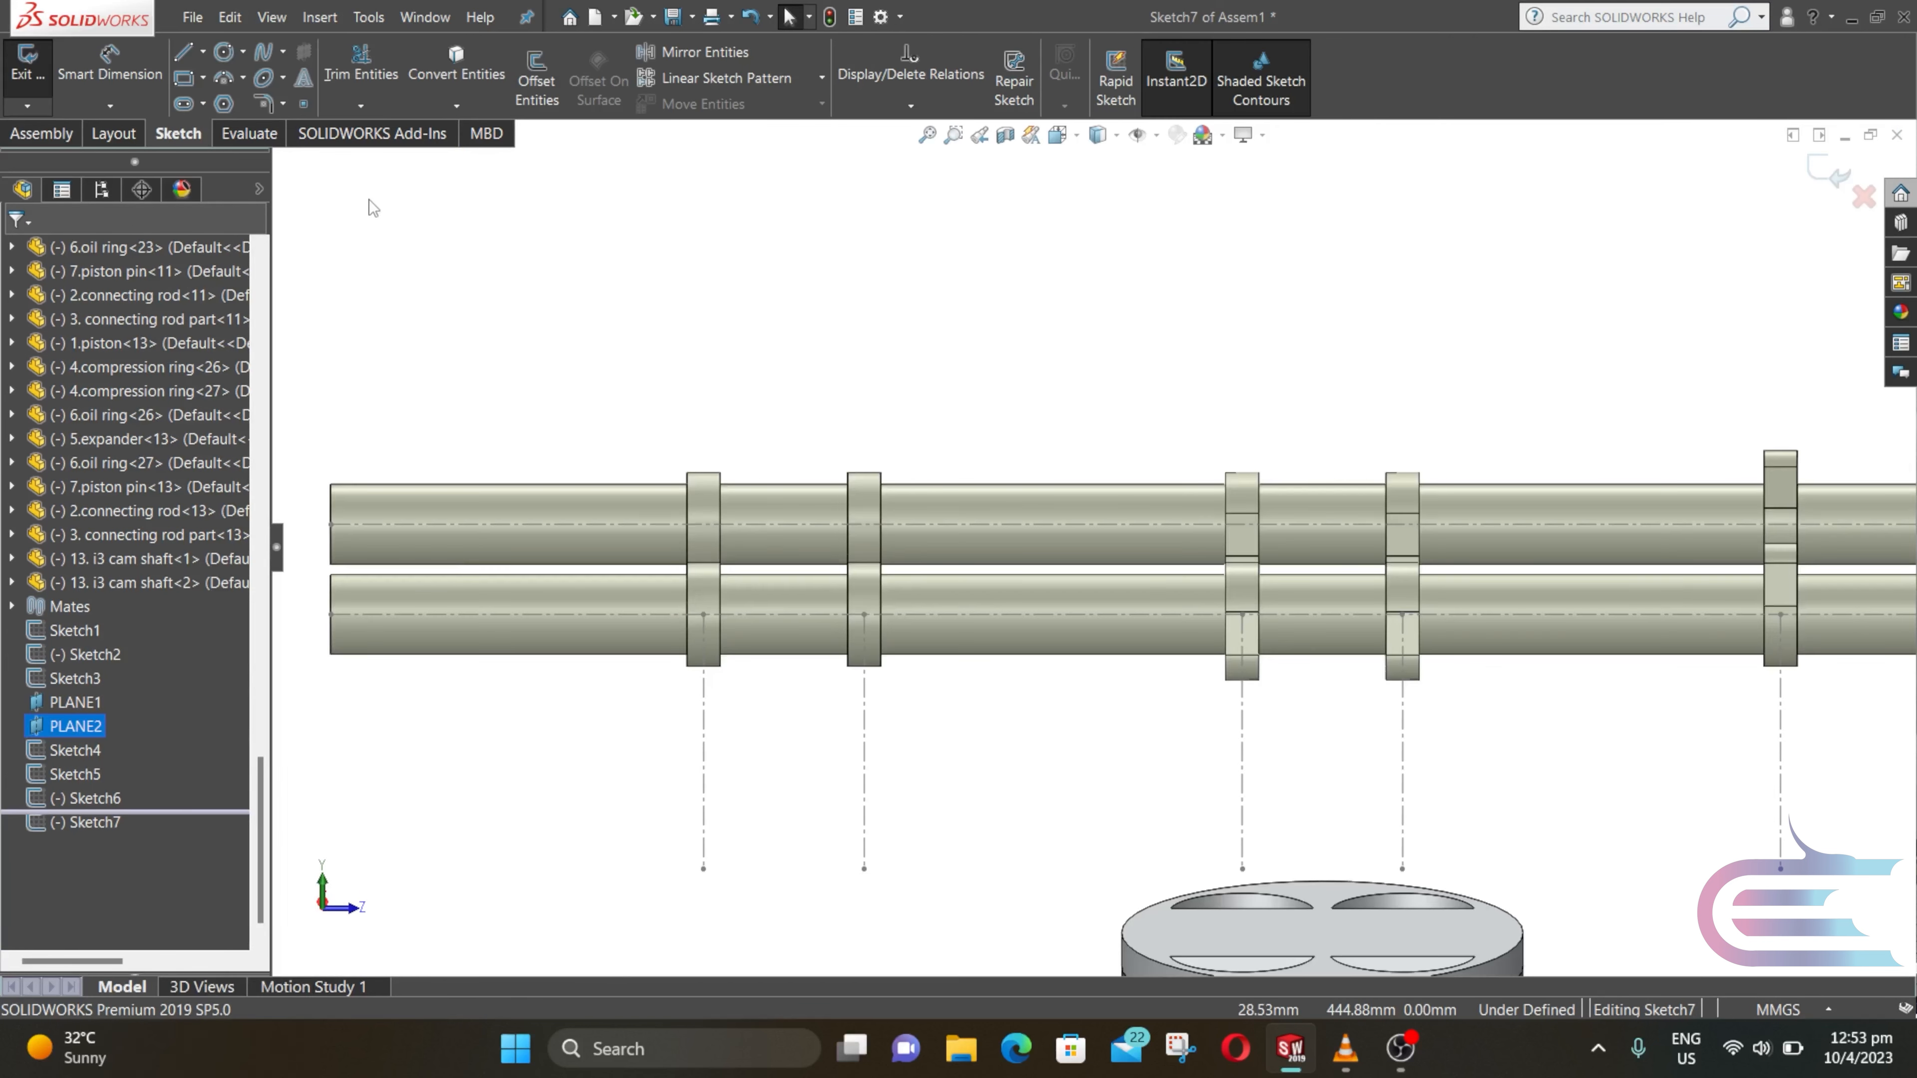
Step: Sketch a vertical centerline about 61 mm long from the second camshaft's axis down through its first cam lobe, nearest the plain end
click(188, 56)
click(203, 52)
click(236, 103)
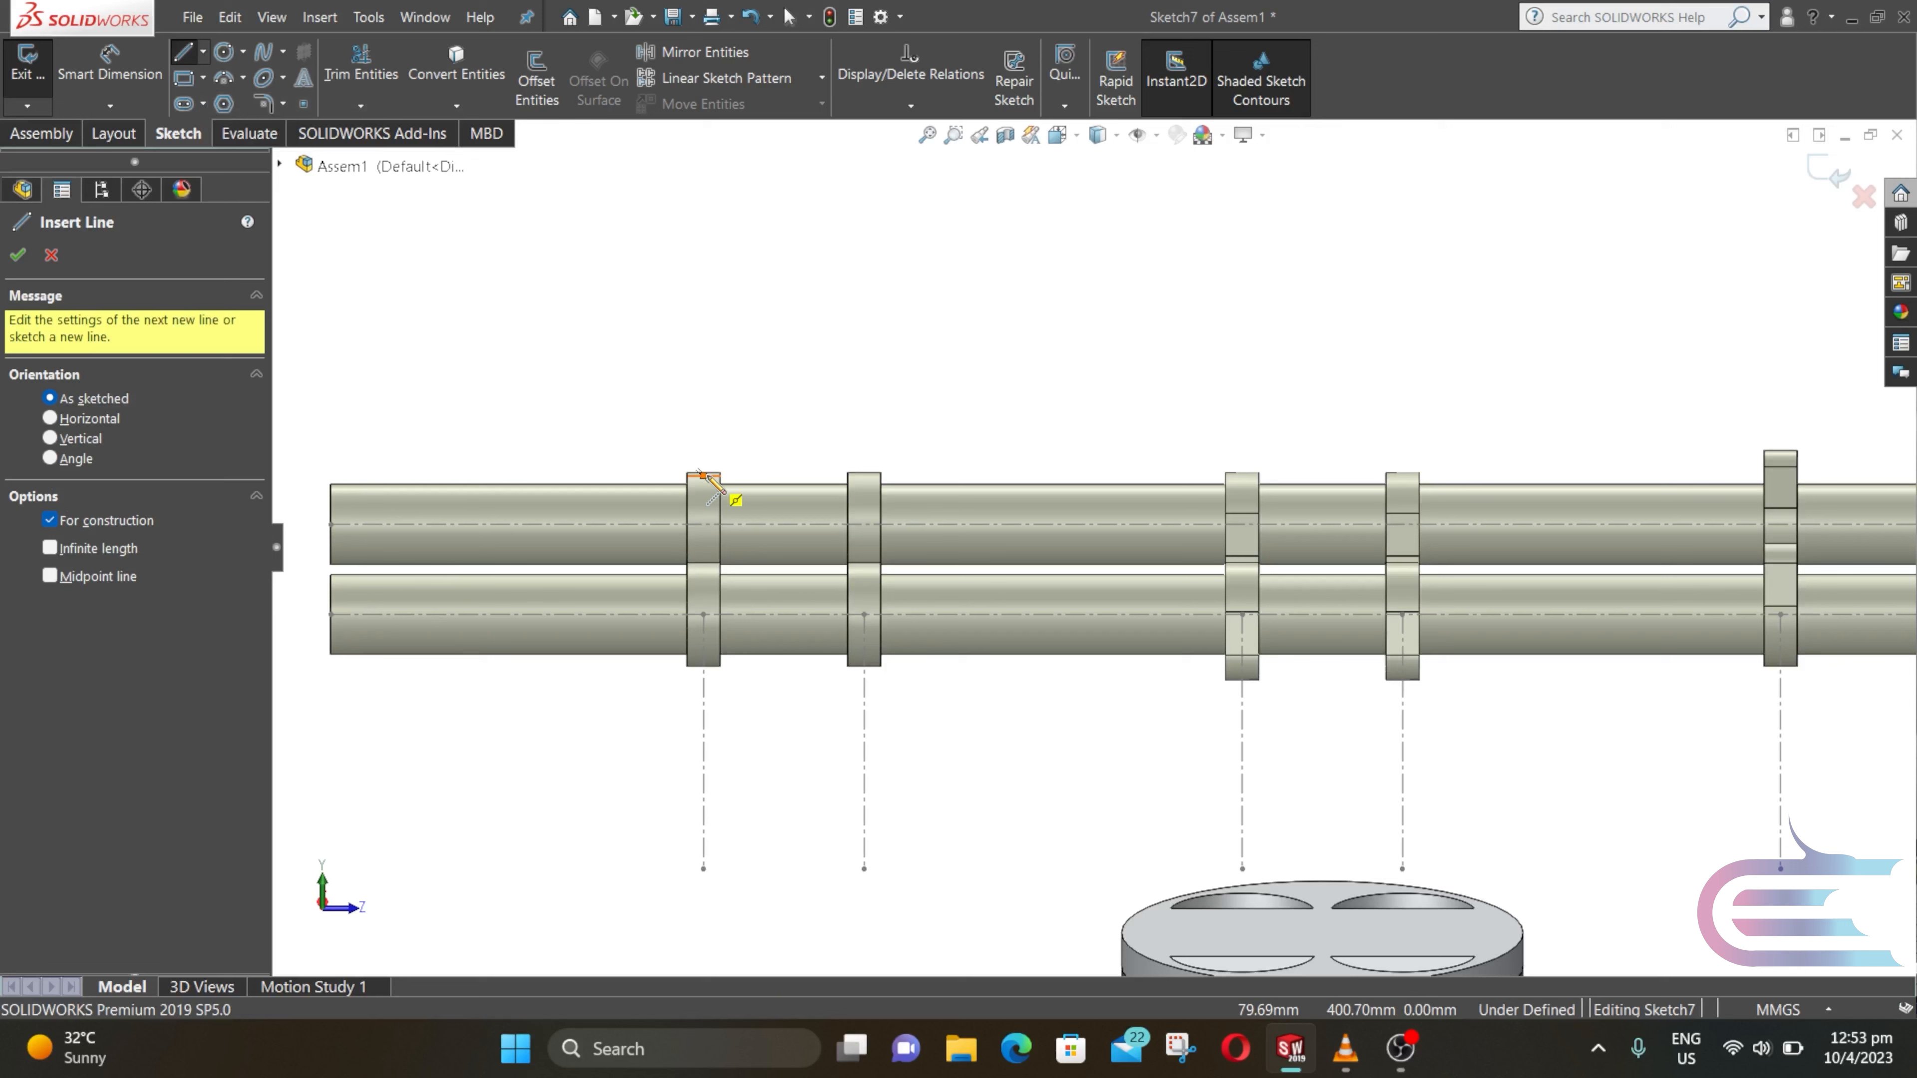
click(703, 524)
click(703, 667)
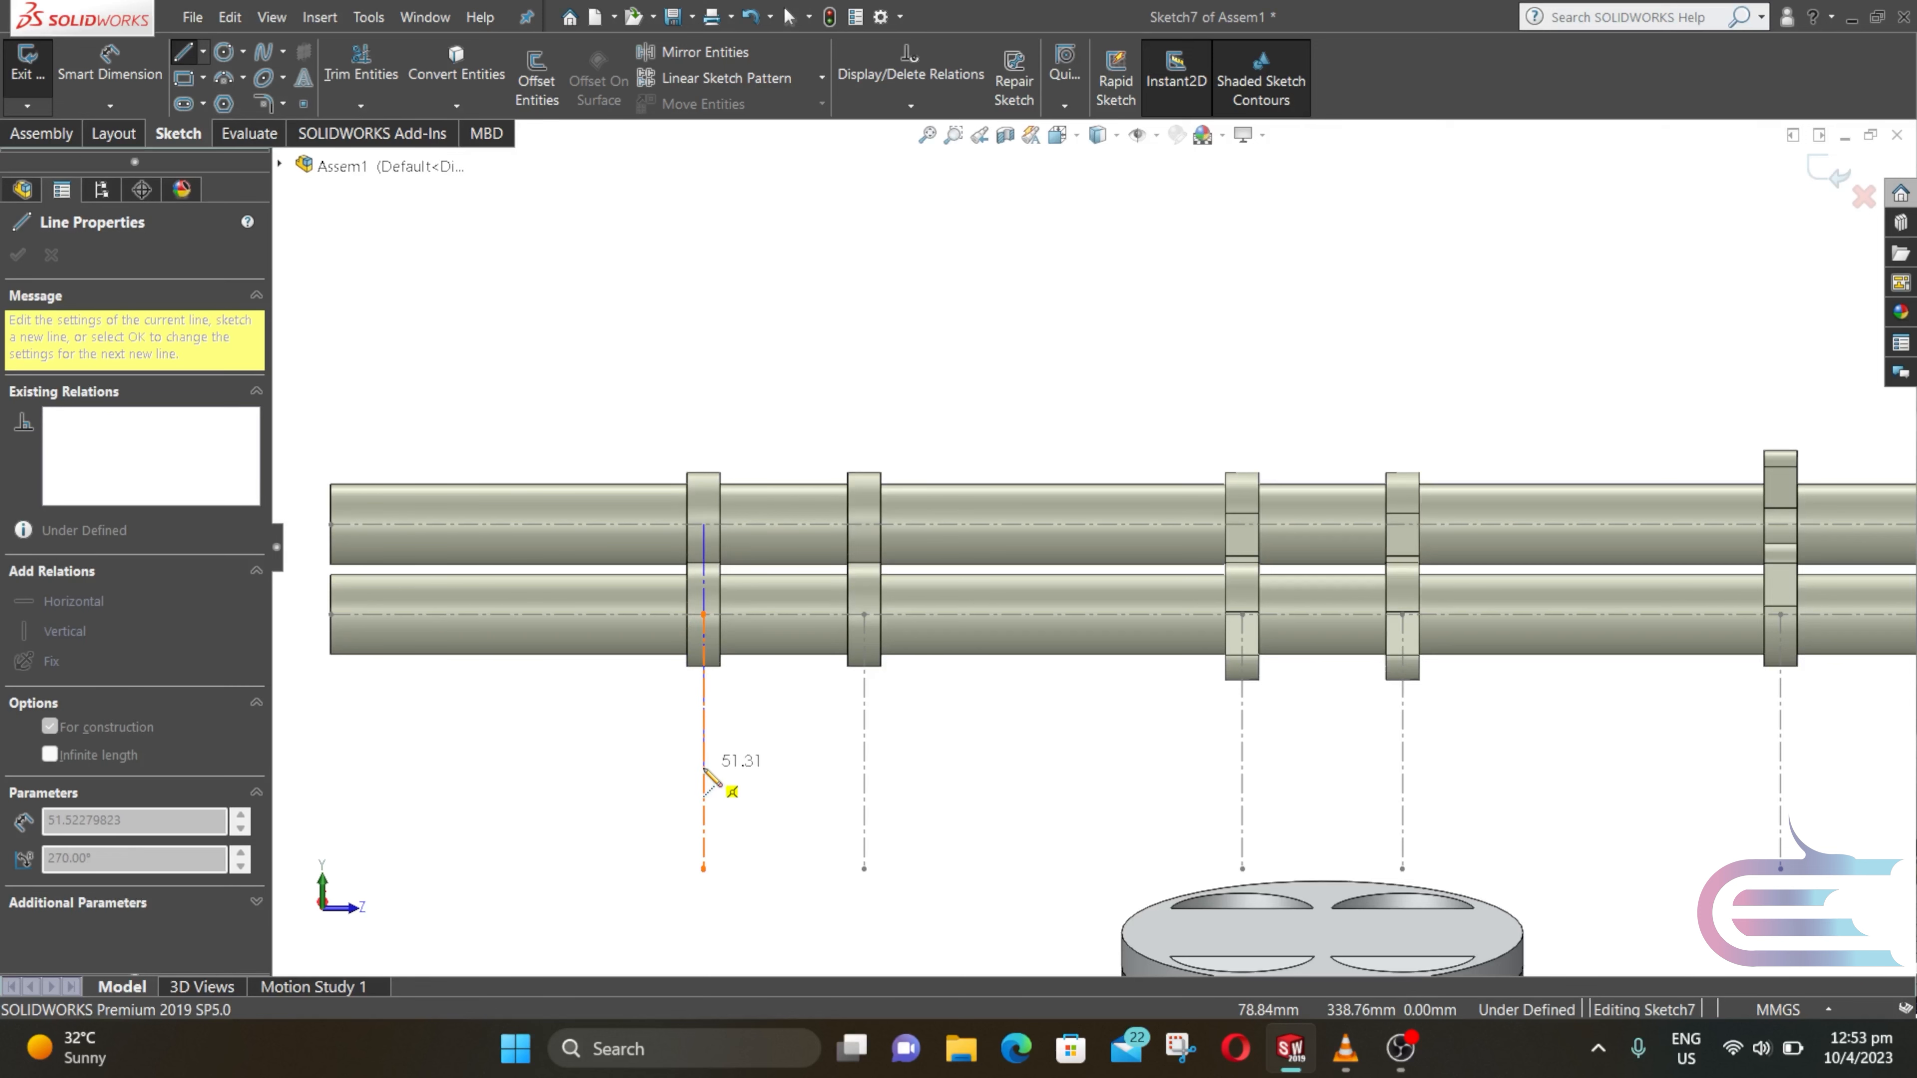
click(703, 811)
key(Escape)
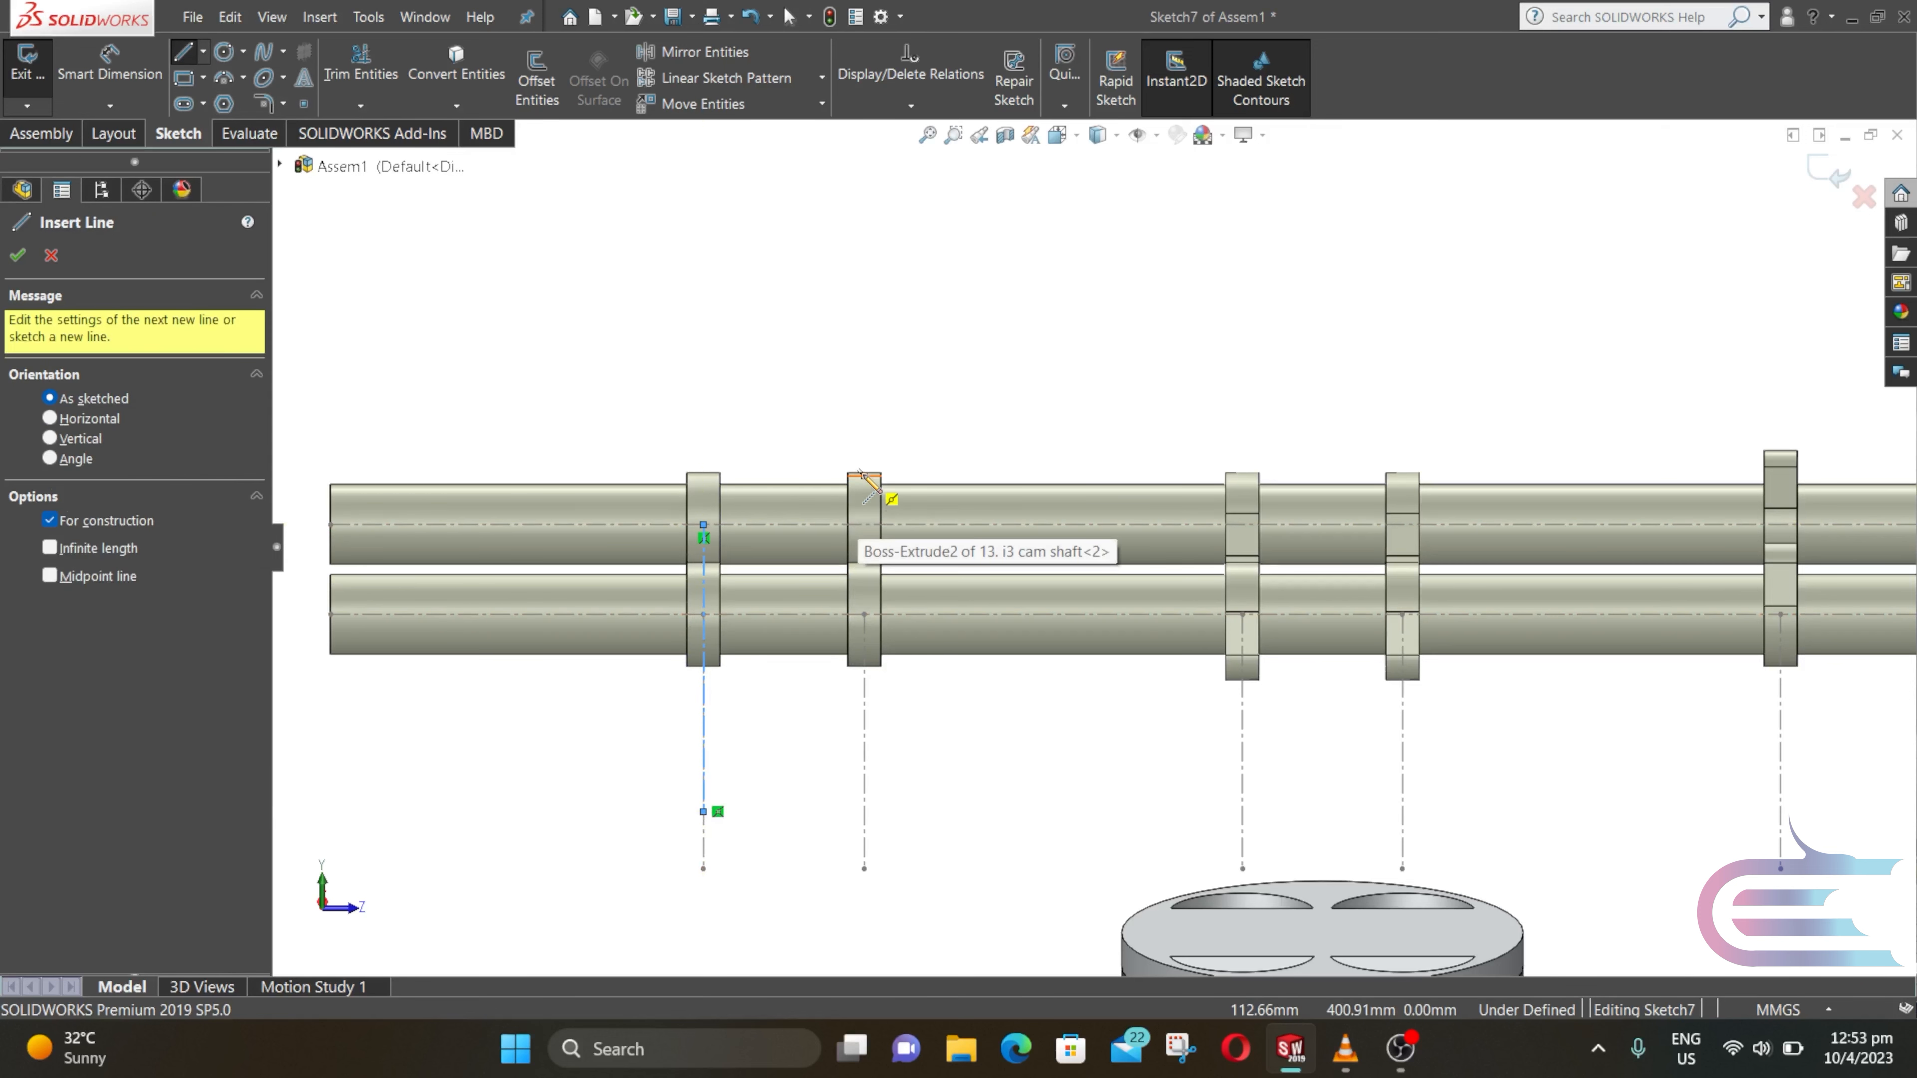
Step: Sketch vertical centerlines about 61 mm long down from the second camshaft's axis at its second and third cam lobes
click(864, 524)
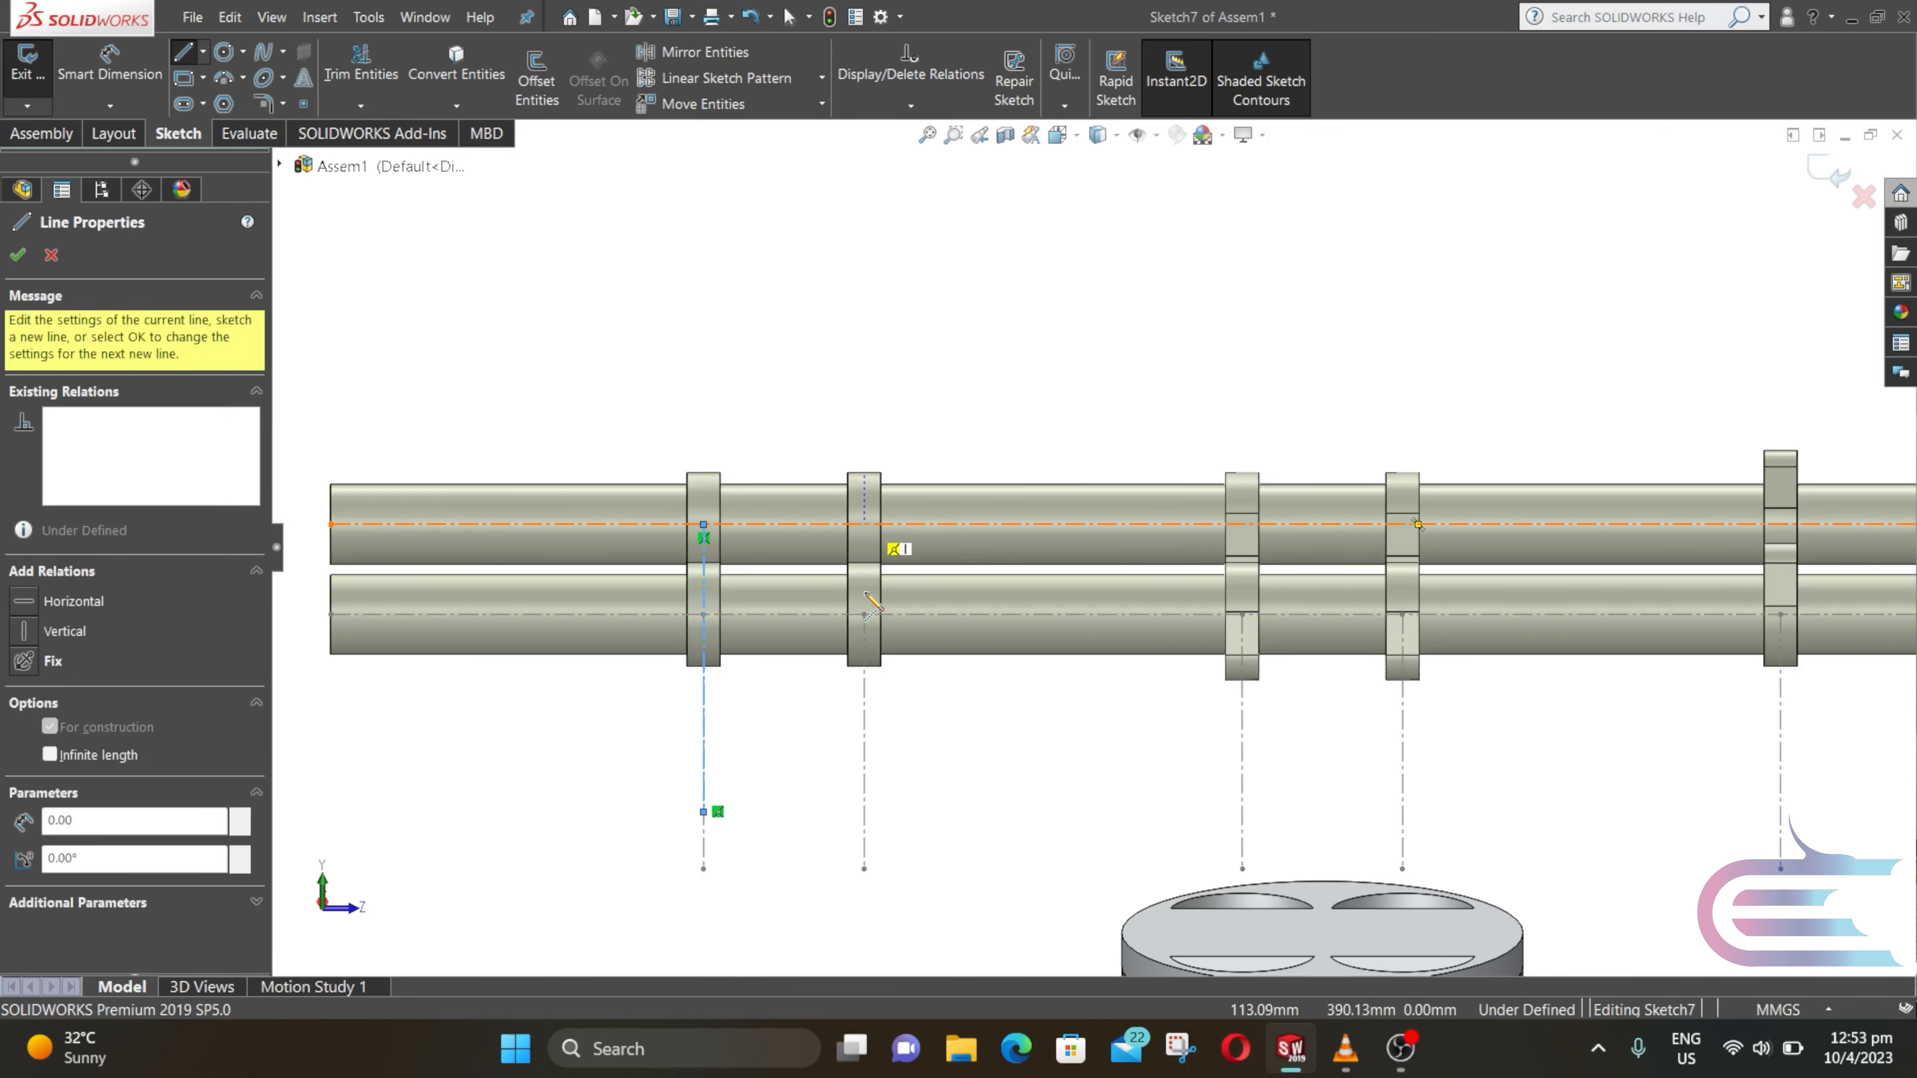
click(865, 812)
key(Escape)
key(Escape)
key(l)
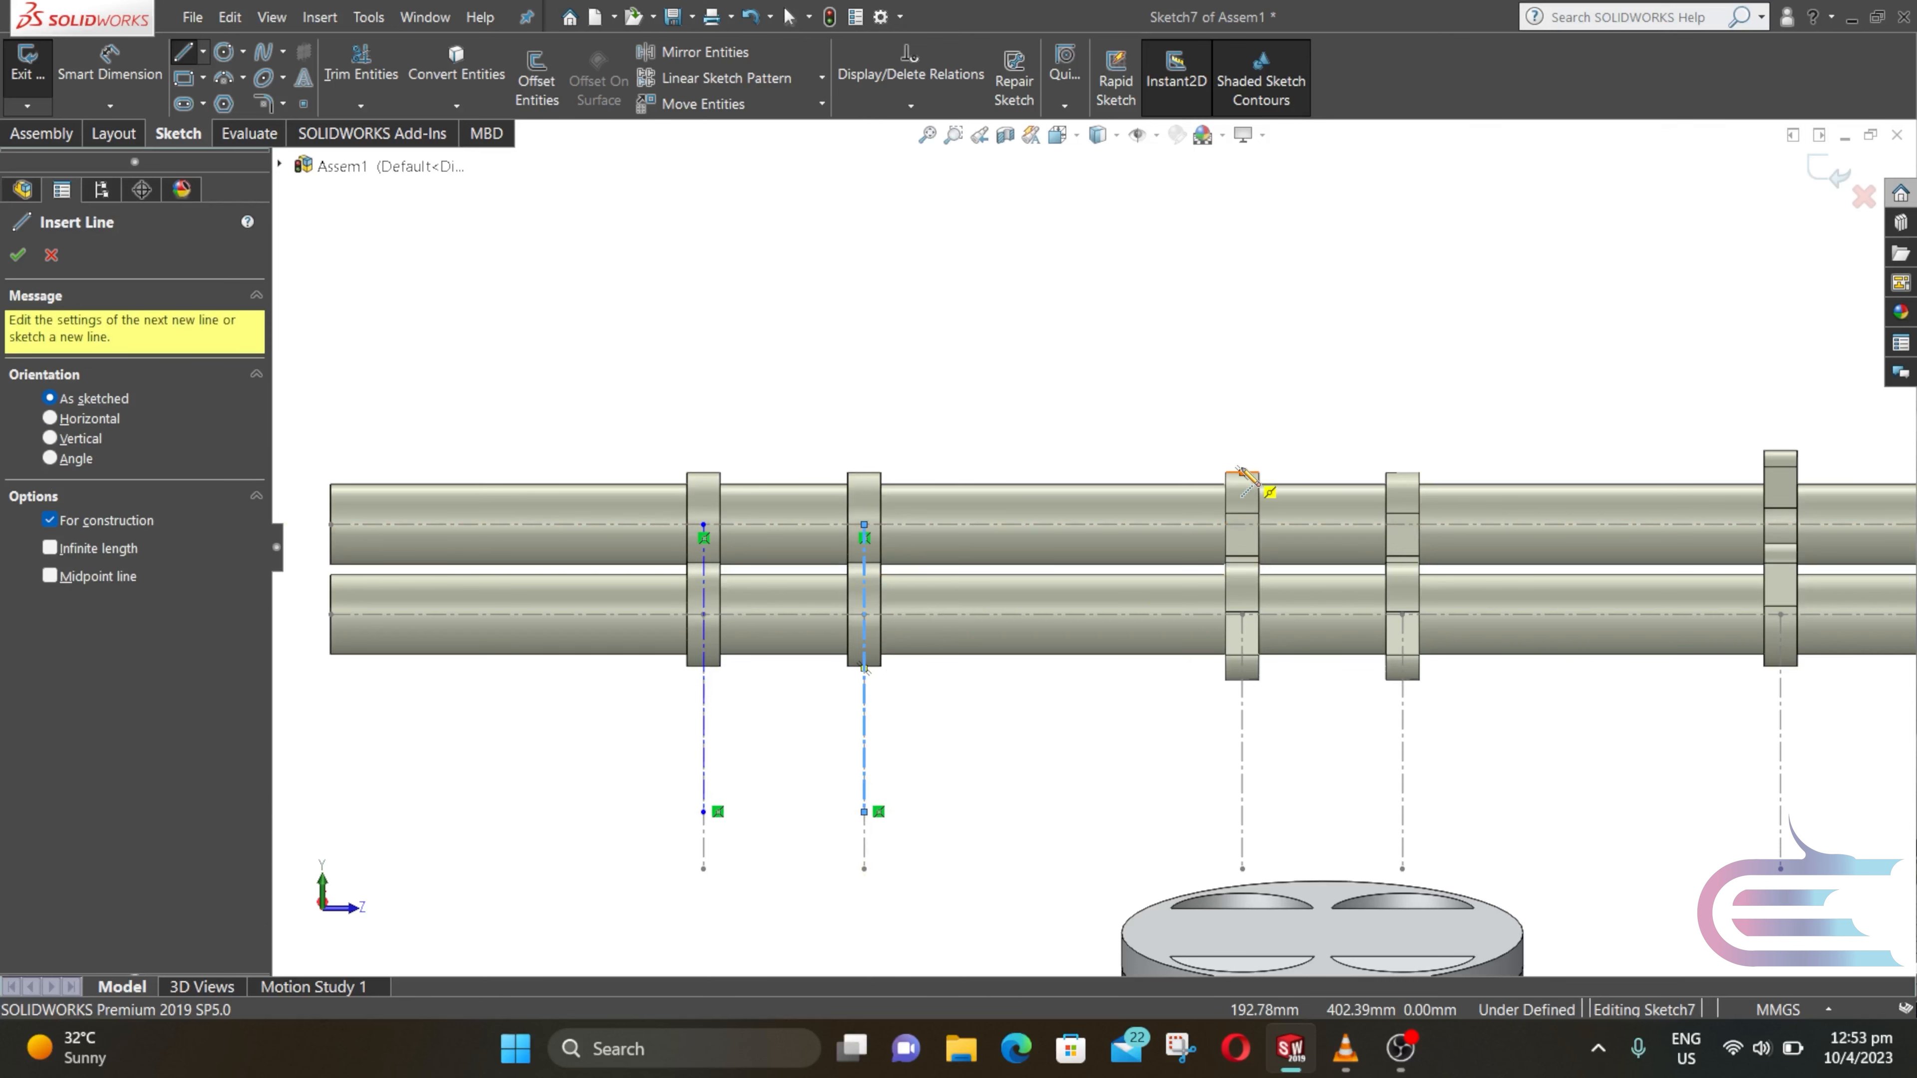
click(1242, 524)
click(1242, 812)
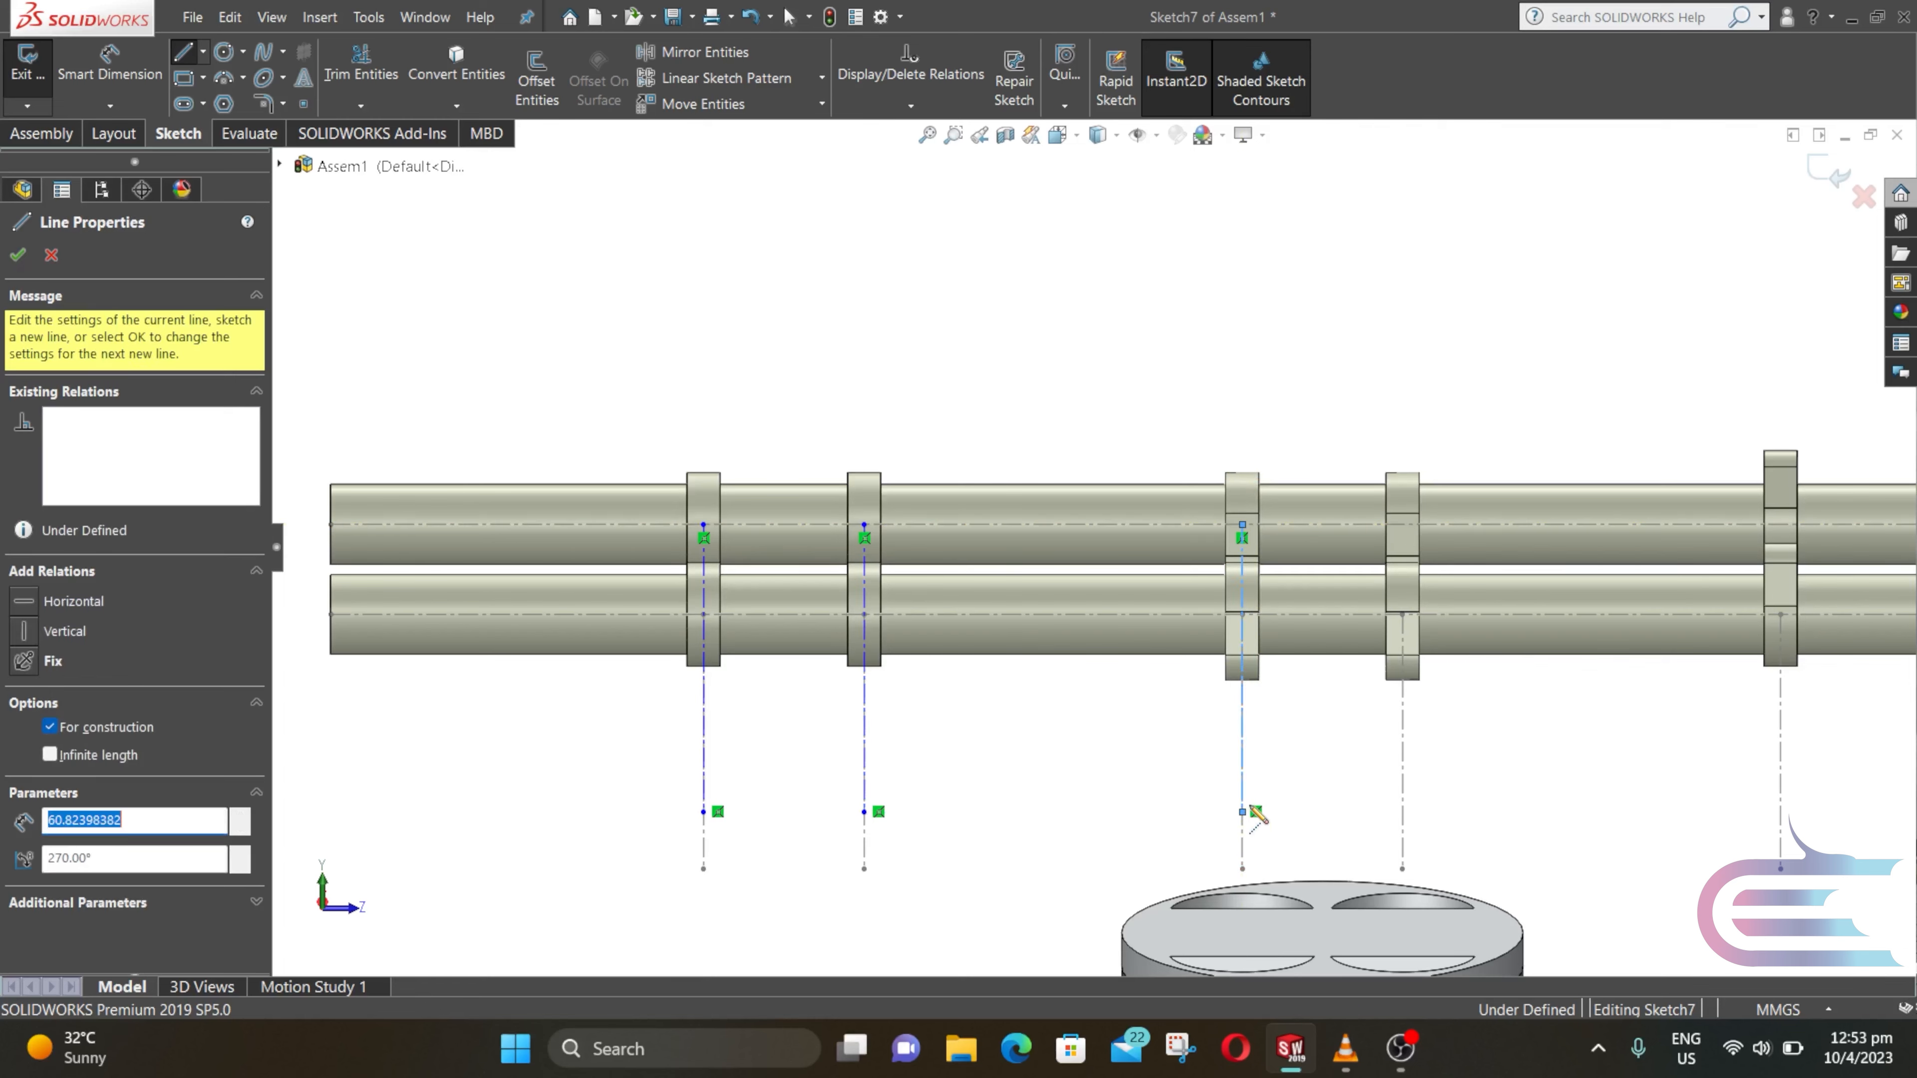
double_click(1250, 809)
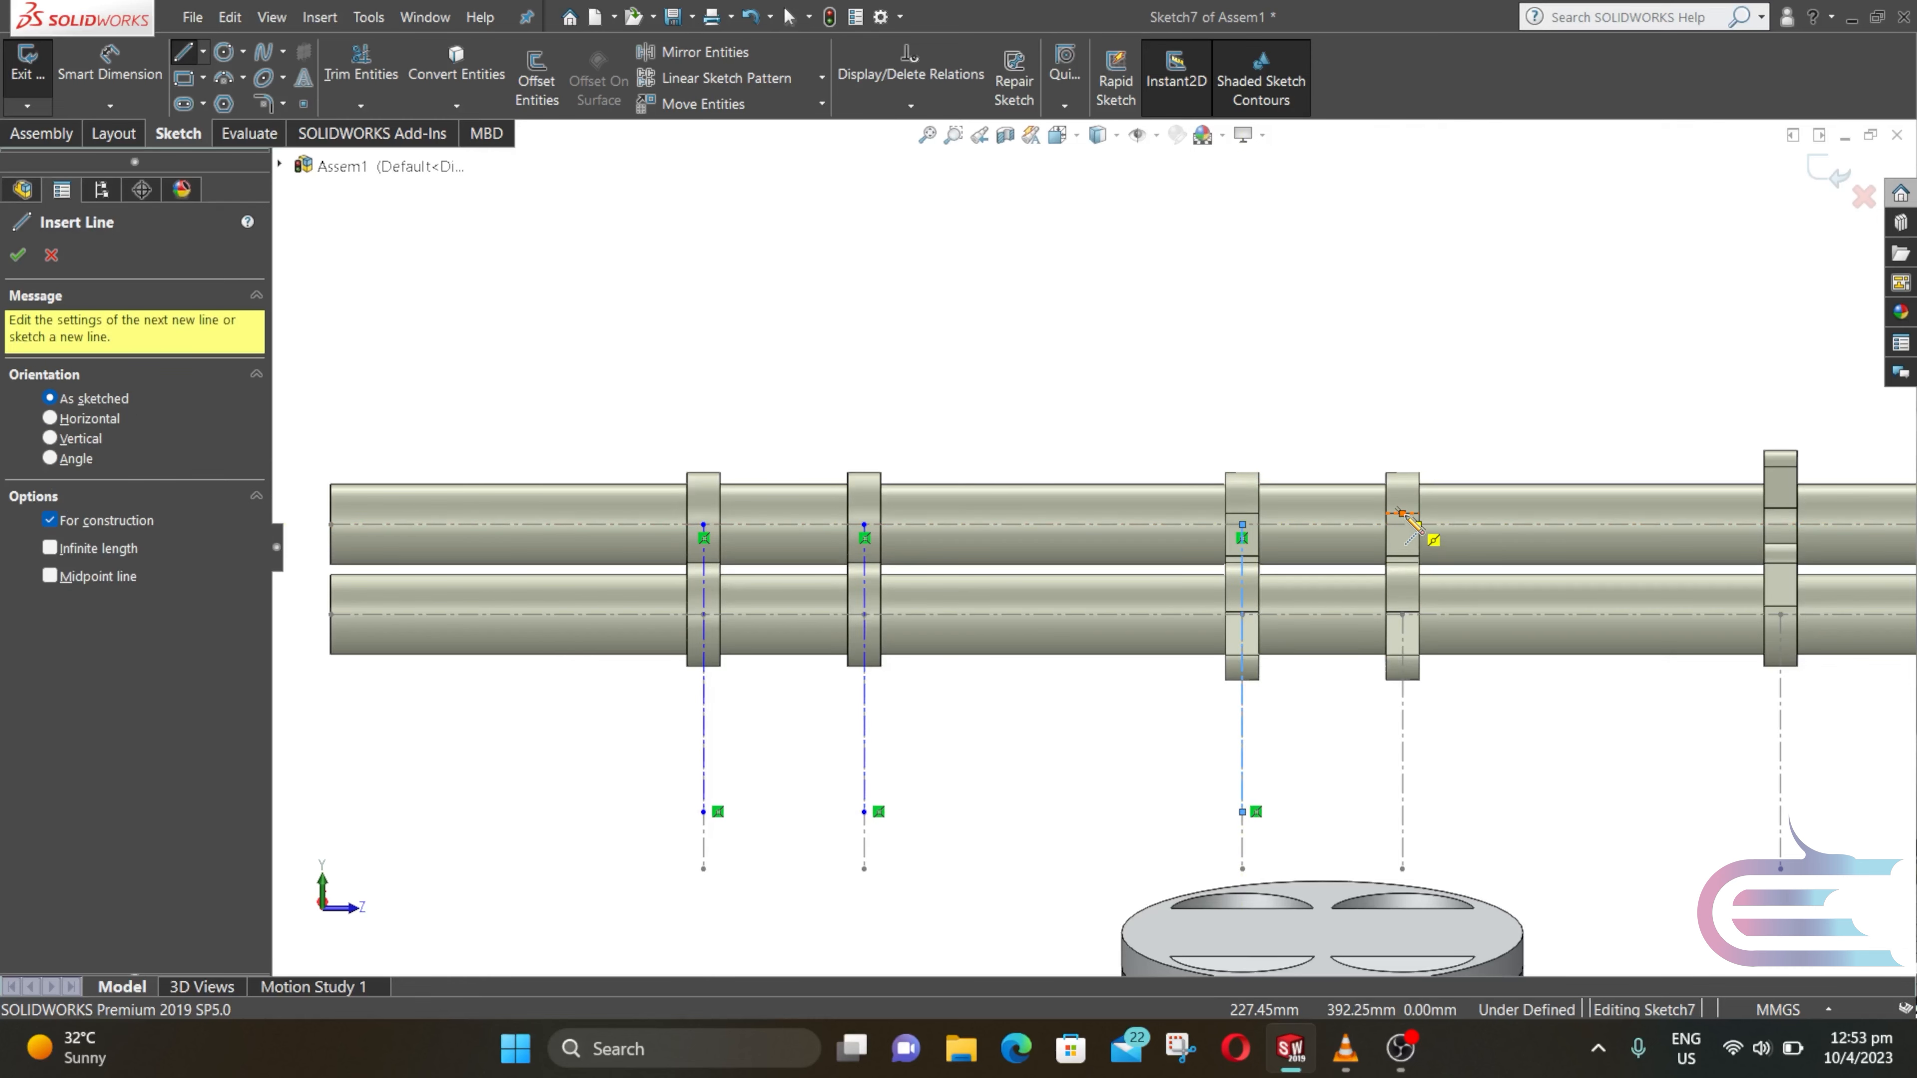
Step: Sketch a vertical centerline of matching length down from the second camshaft's axis at its fourth cam lobe
scroll(1412, 523, down, 4)
click(1318, 516)
scroll(1318, 521, up, 5)
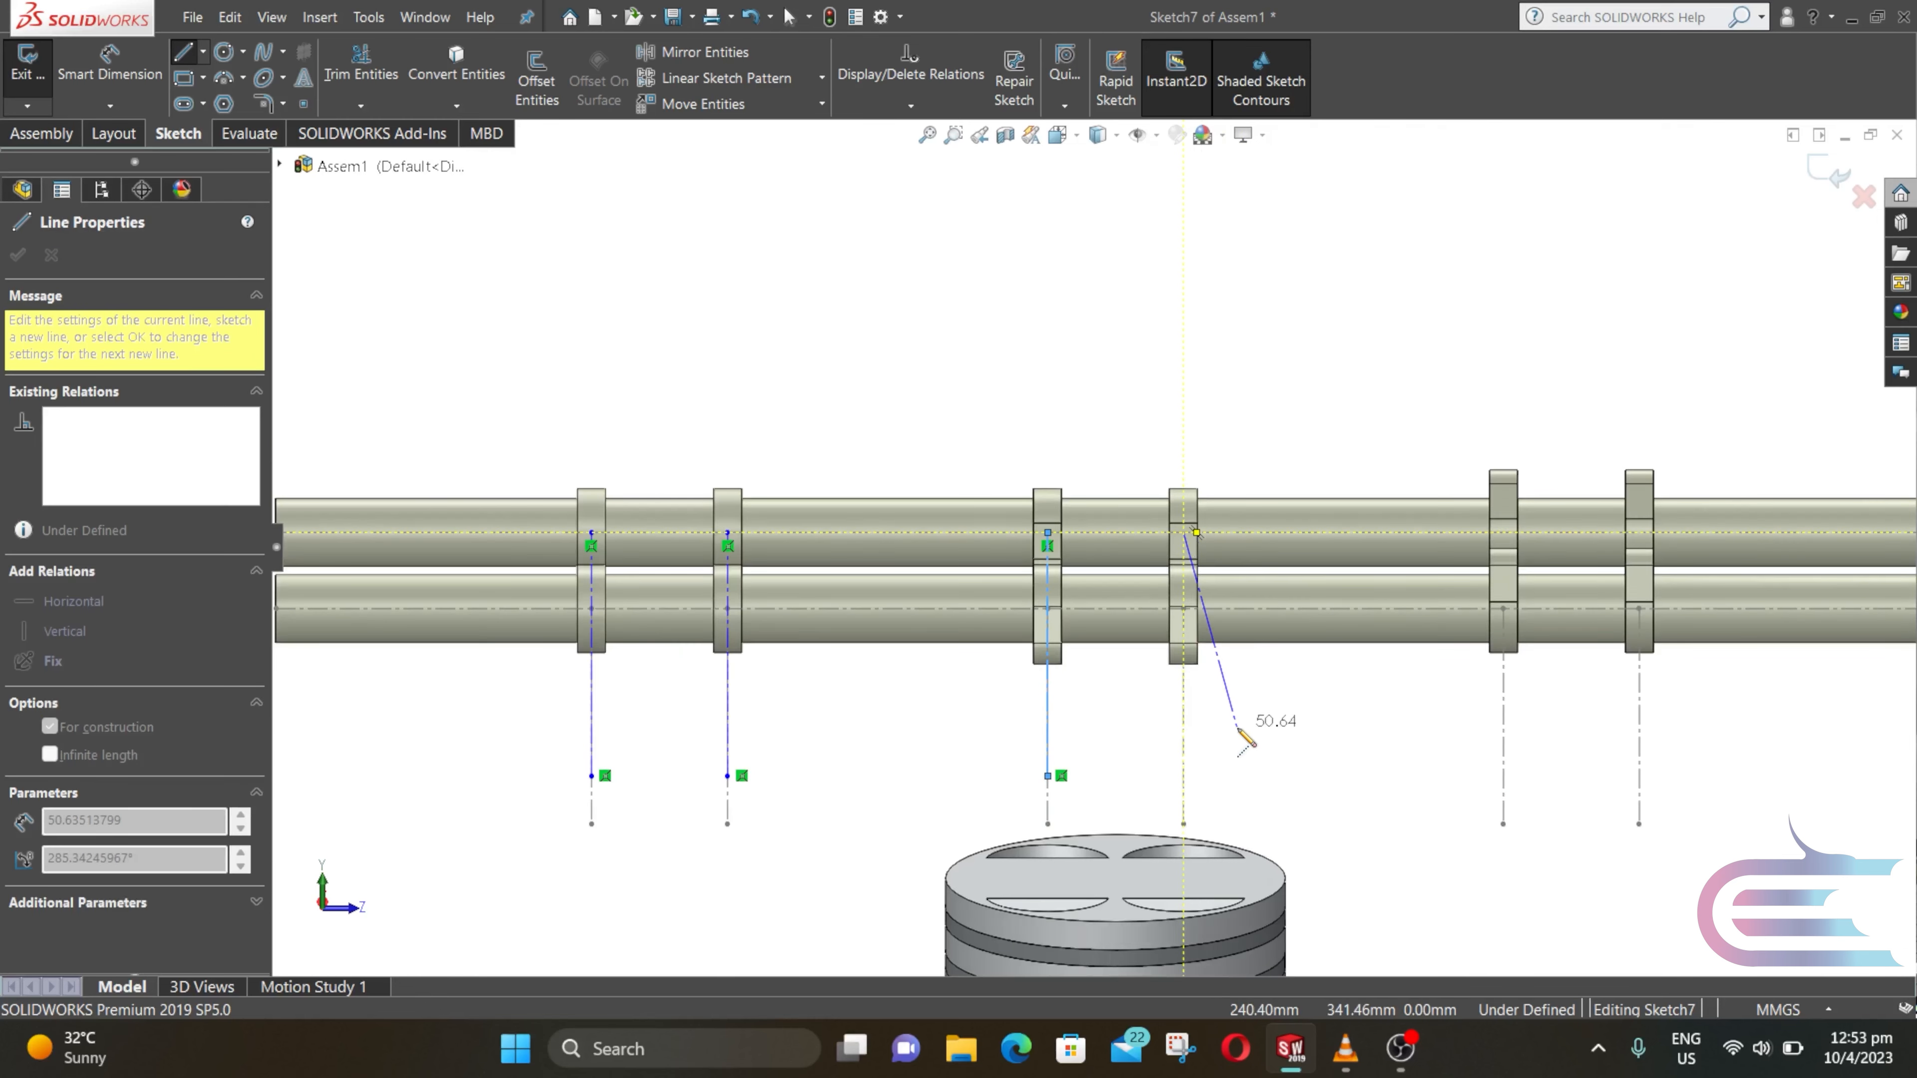
click(1184, 777)
key(Escape)
Step: Sketch vertical centerlines about 61 mm long at the second camshaft's fifth and sixth cam lobes, and exit the sketch
scroll(1600, 802, down, 3)
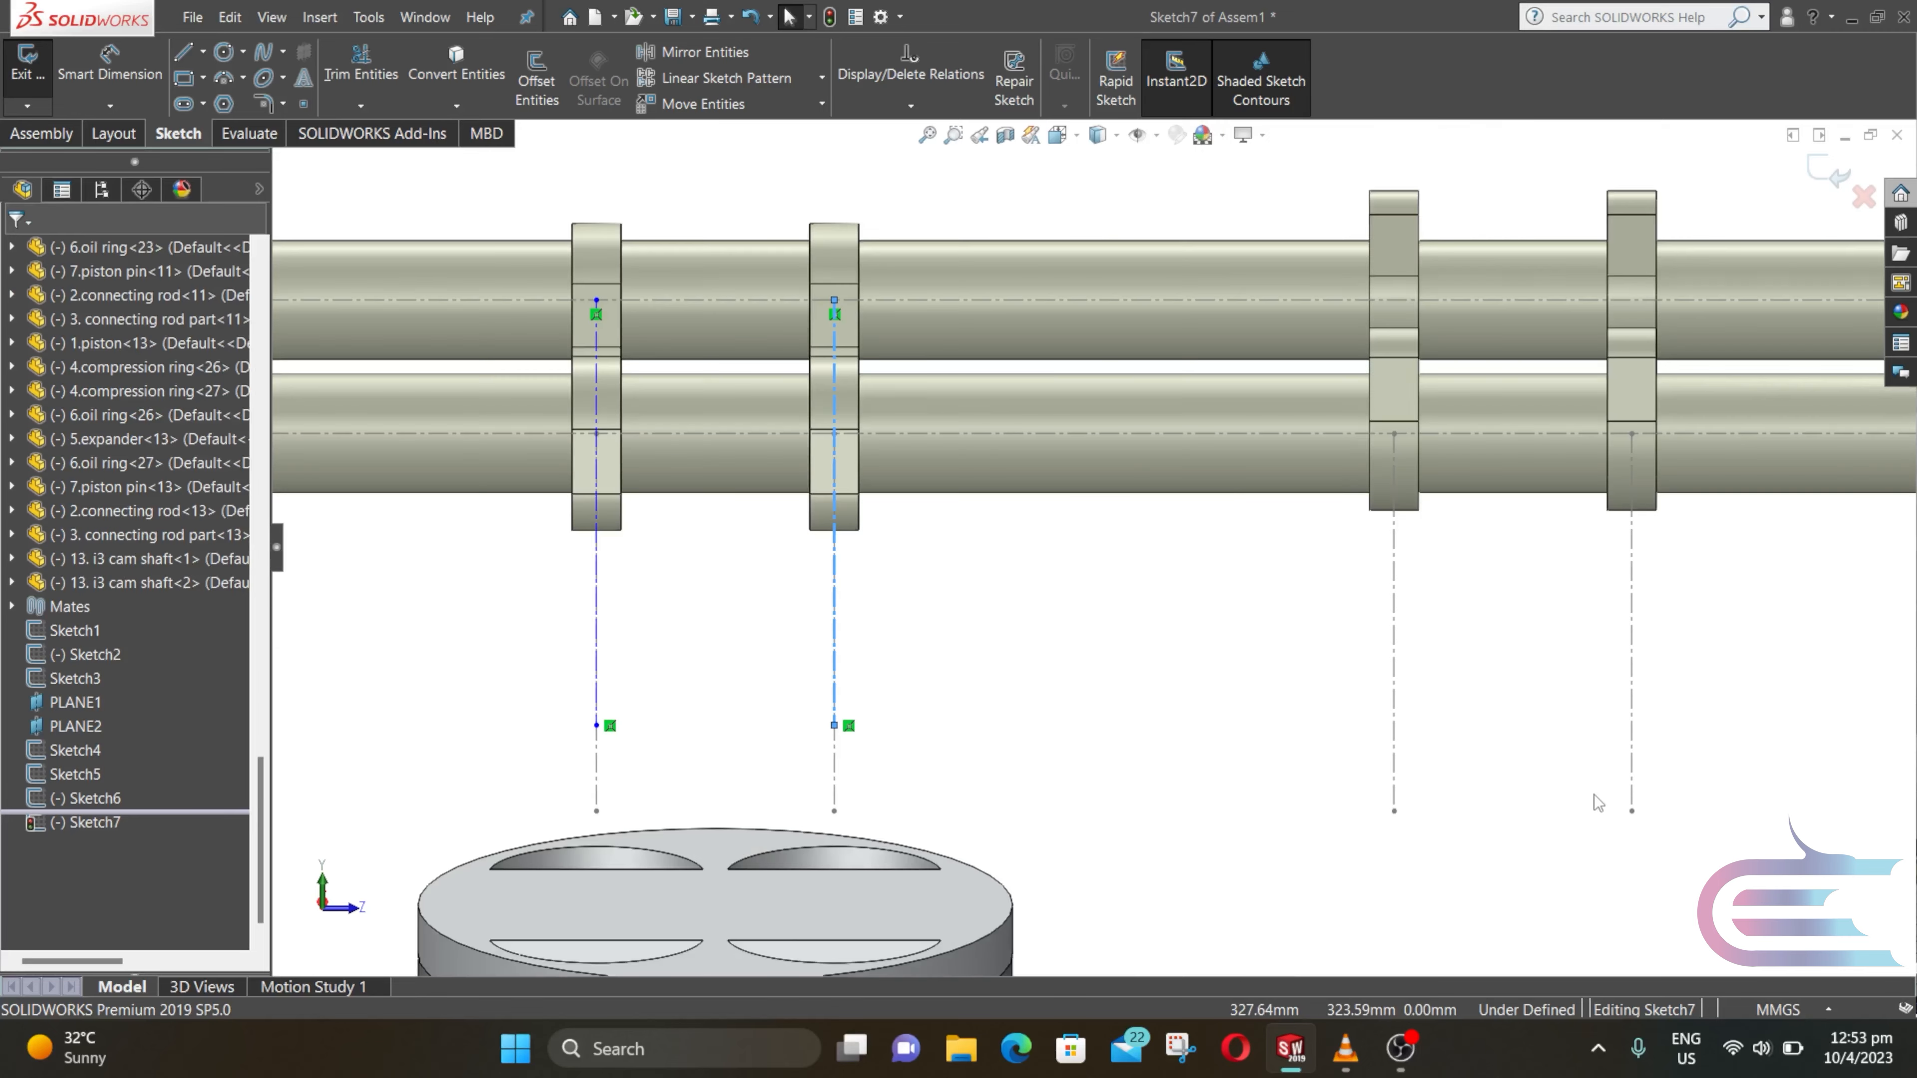
key(l)
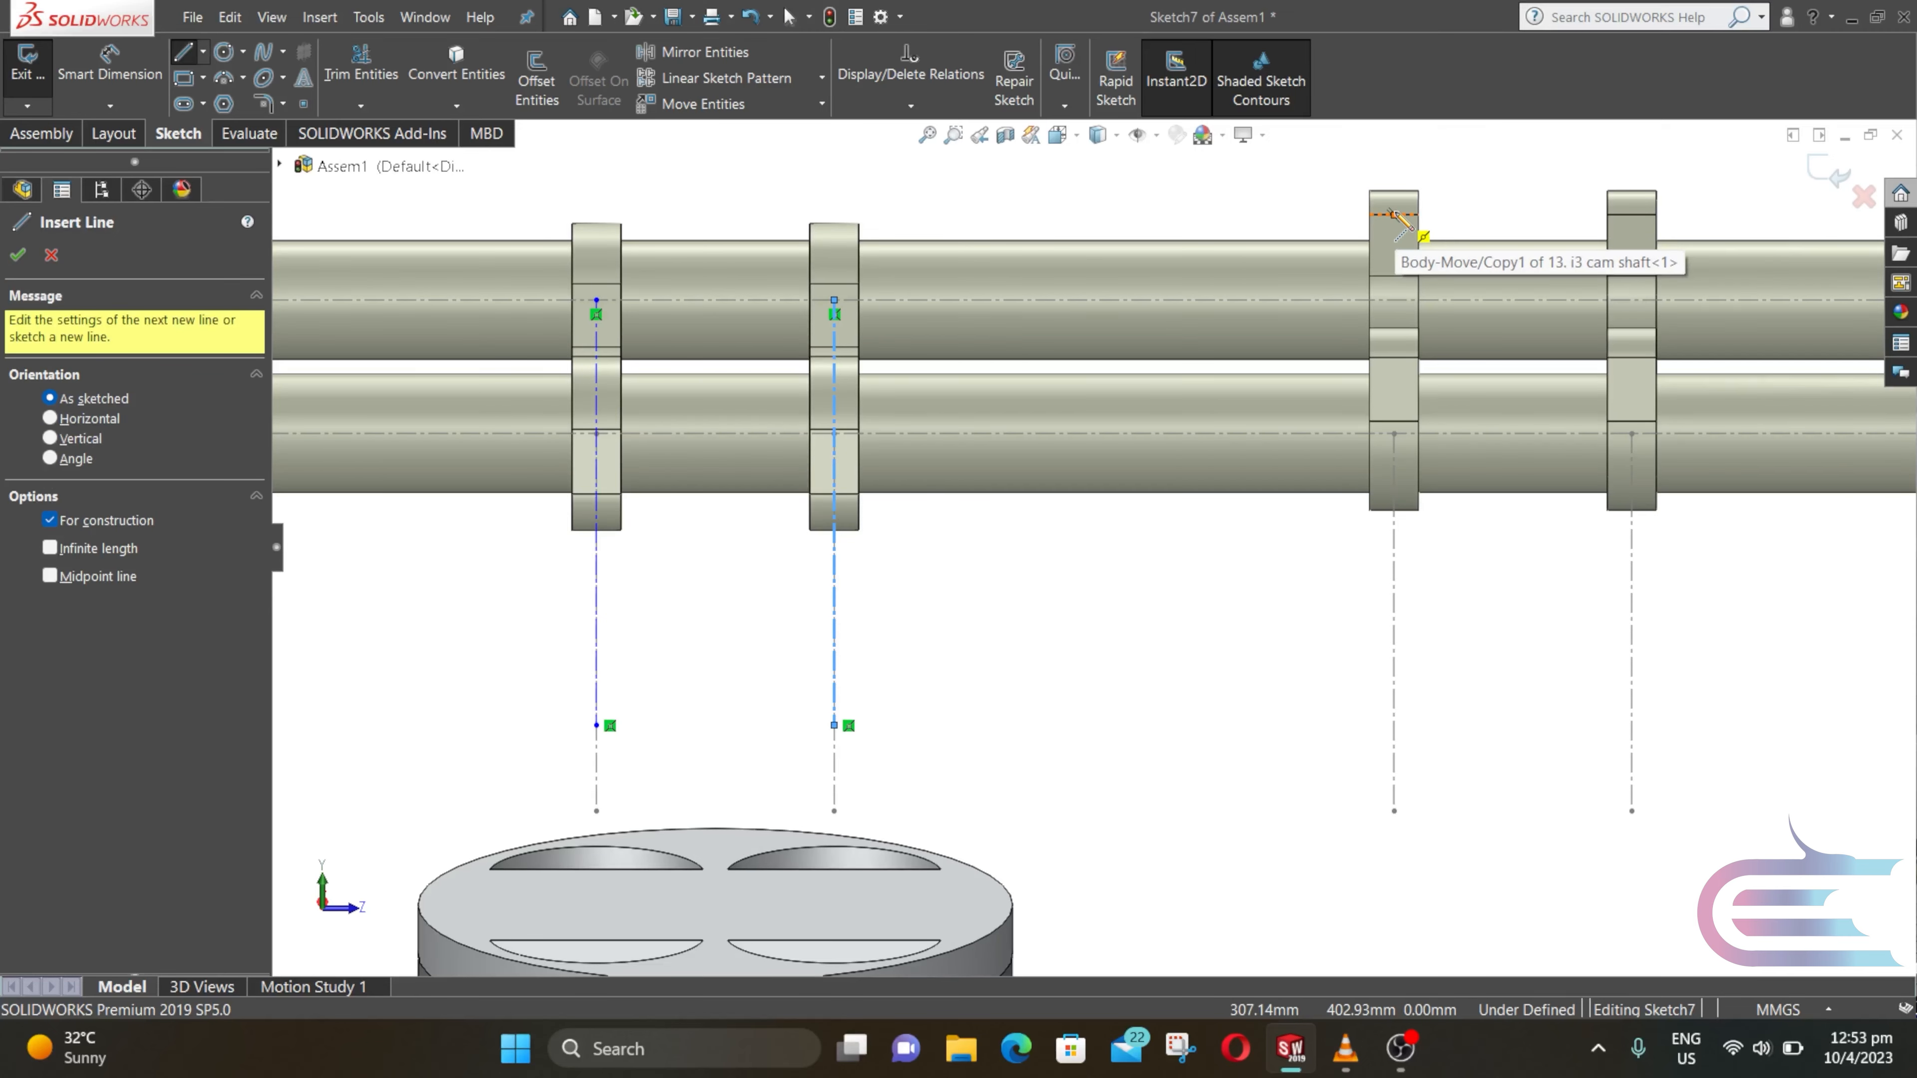
click(1394, 300)
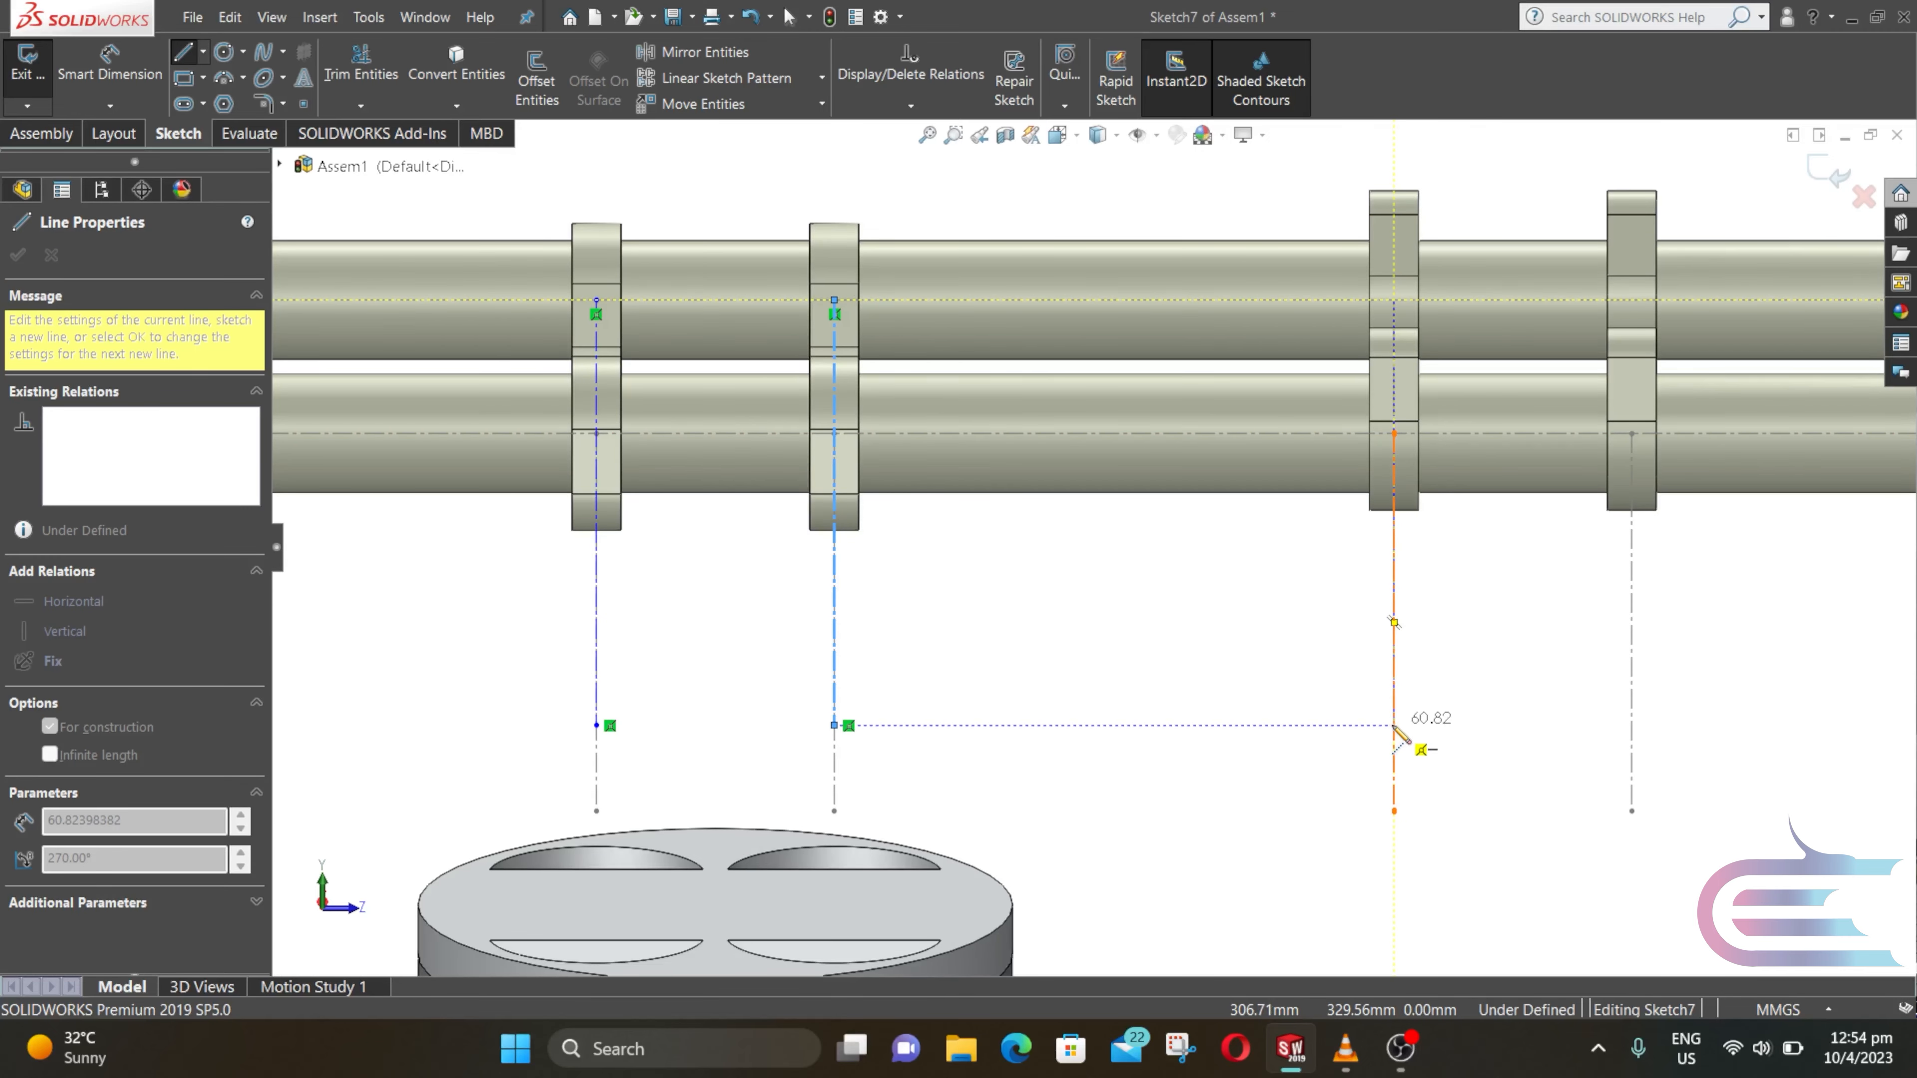
click(1394, 725)
key(Escape)
key(l)
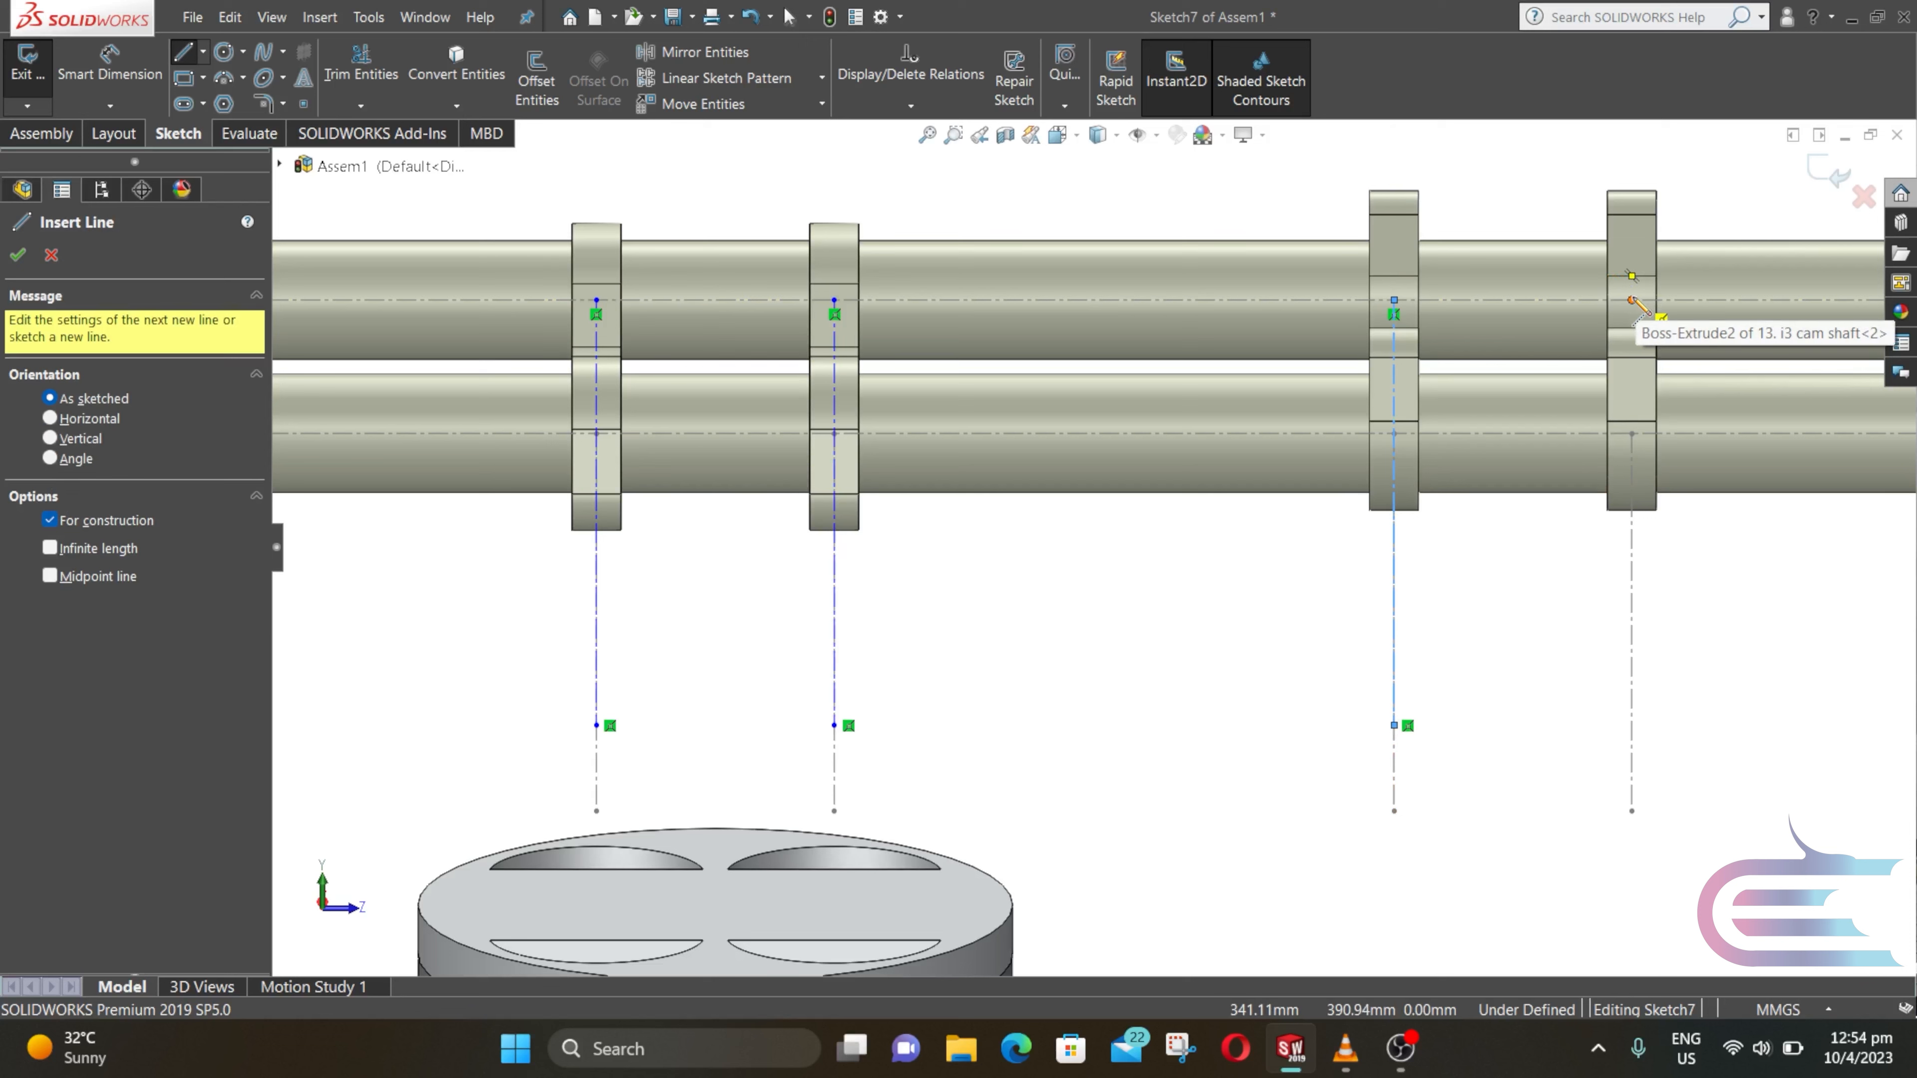
click(1632, 300)
click(1632, 725)
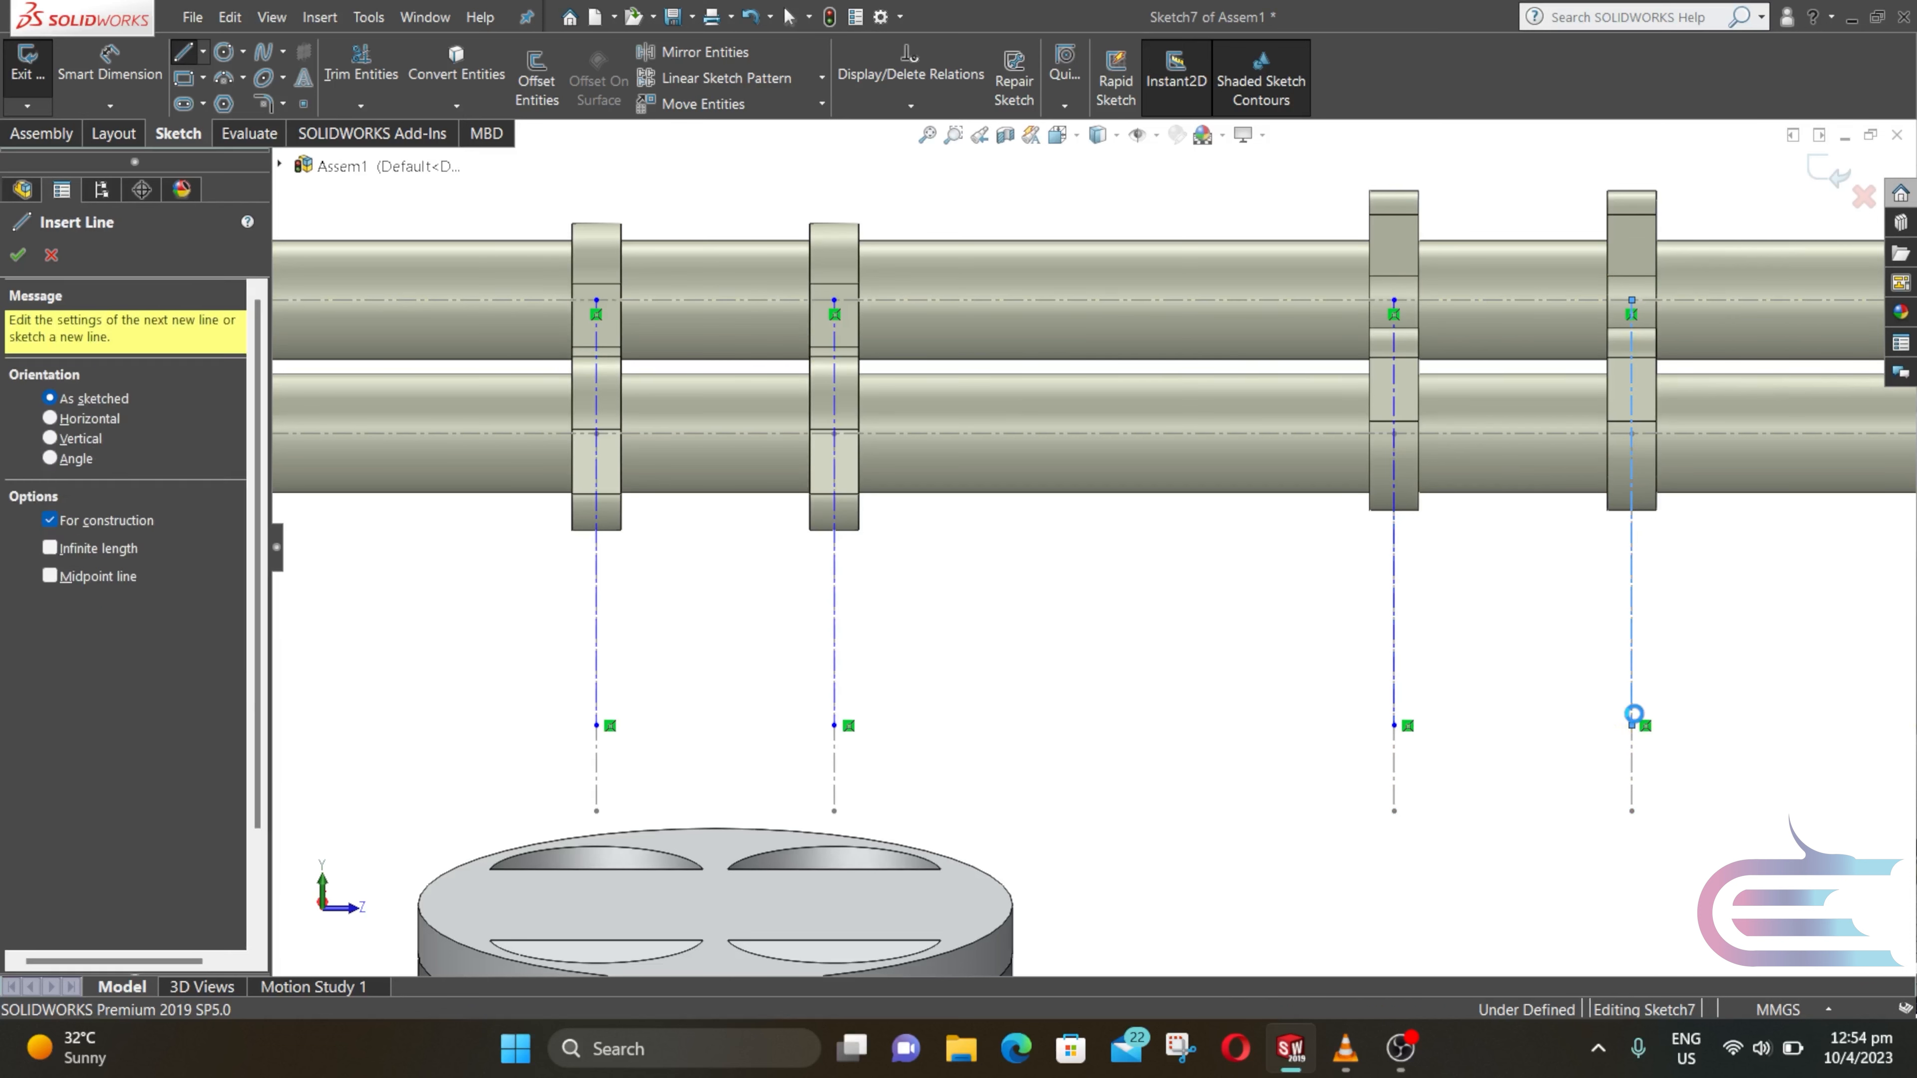
key(Escape)
click(1828, 174)
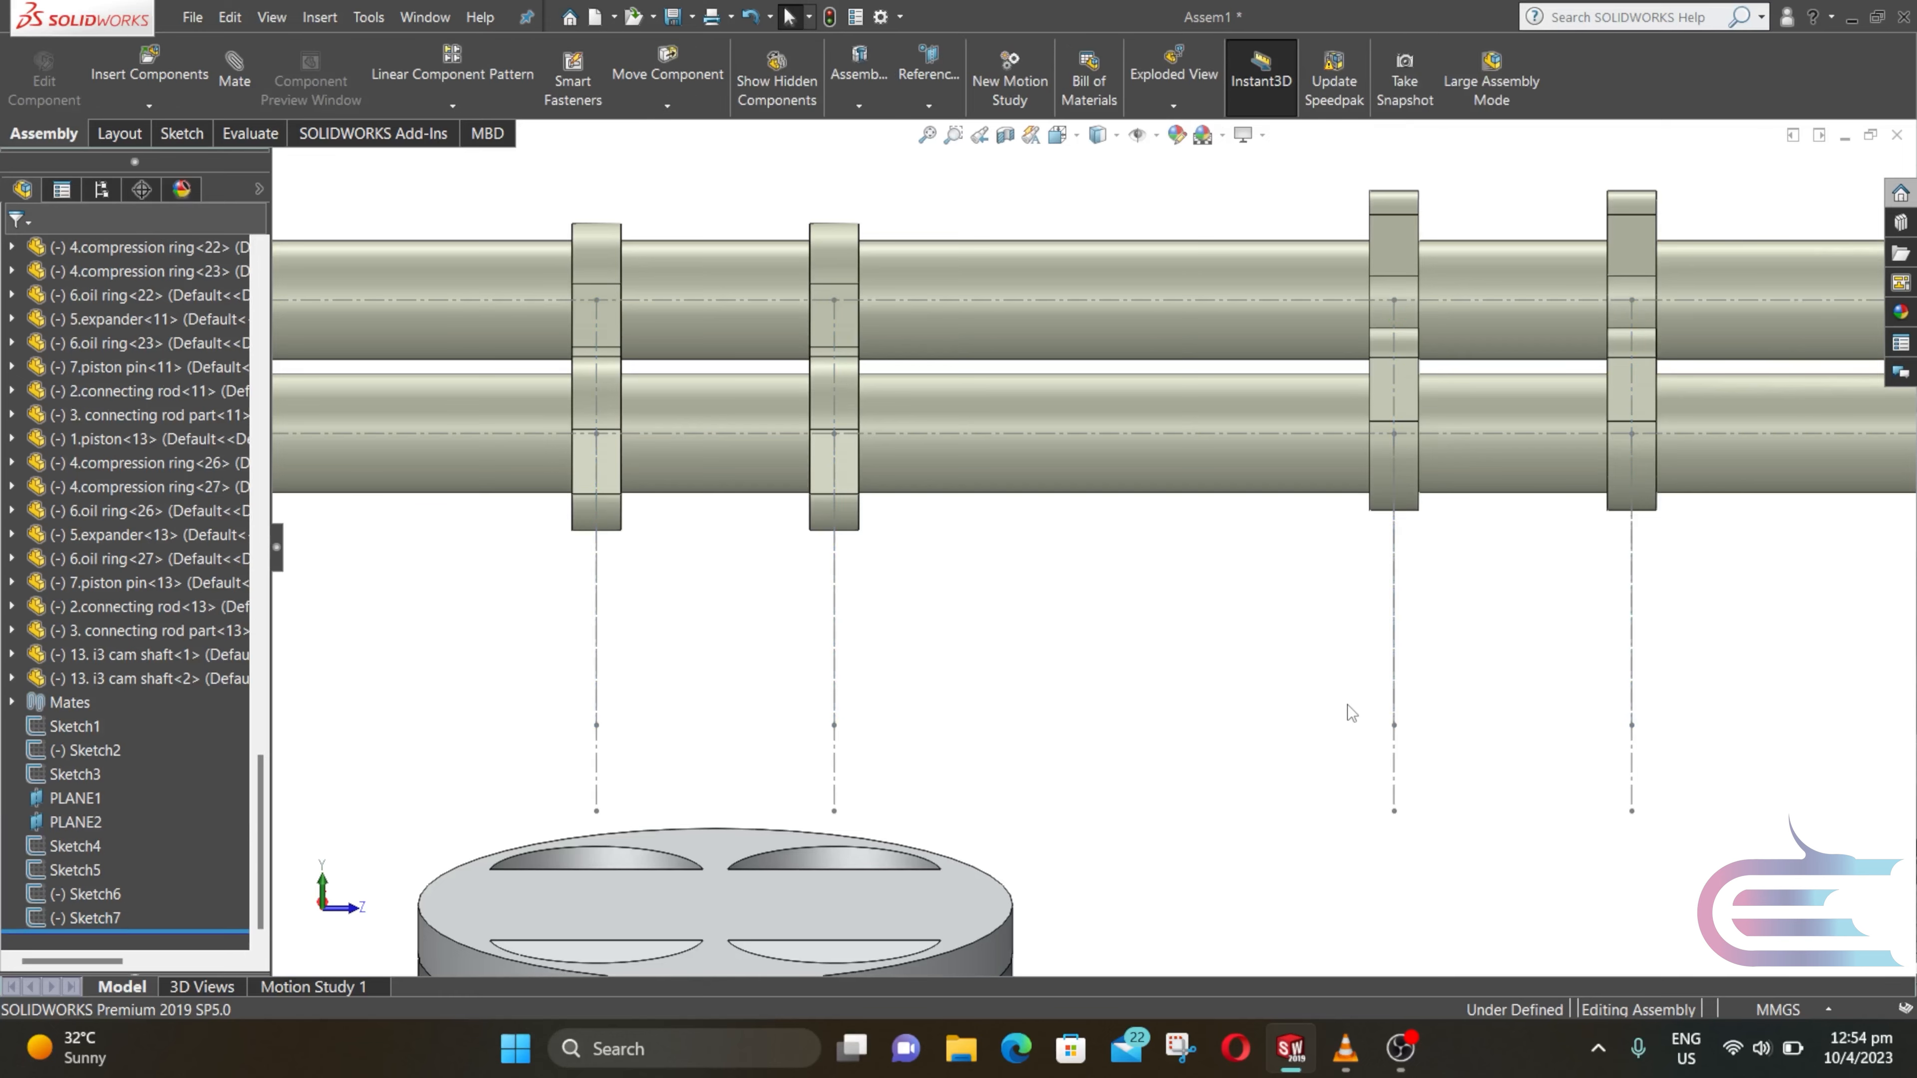
Step: Orient the view normal to the assembly's Right Plane and open a new sketch on it
scroll(1347, 706, up, 8)
middle_drag(1265, 692, 1329, 636)
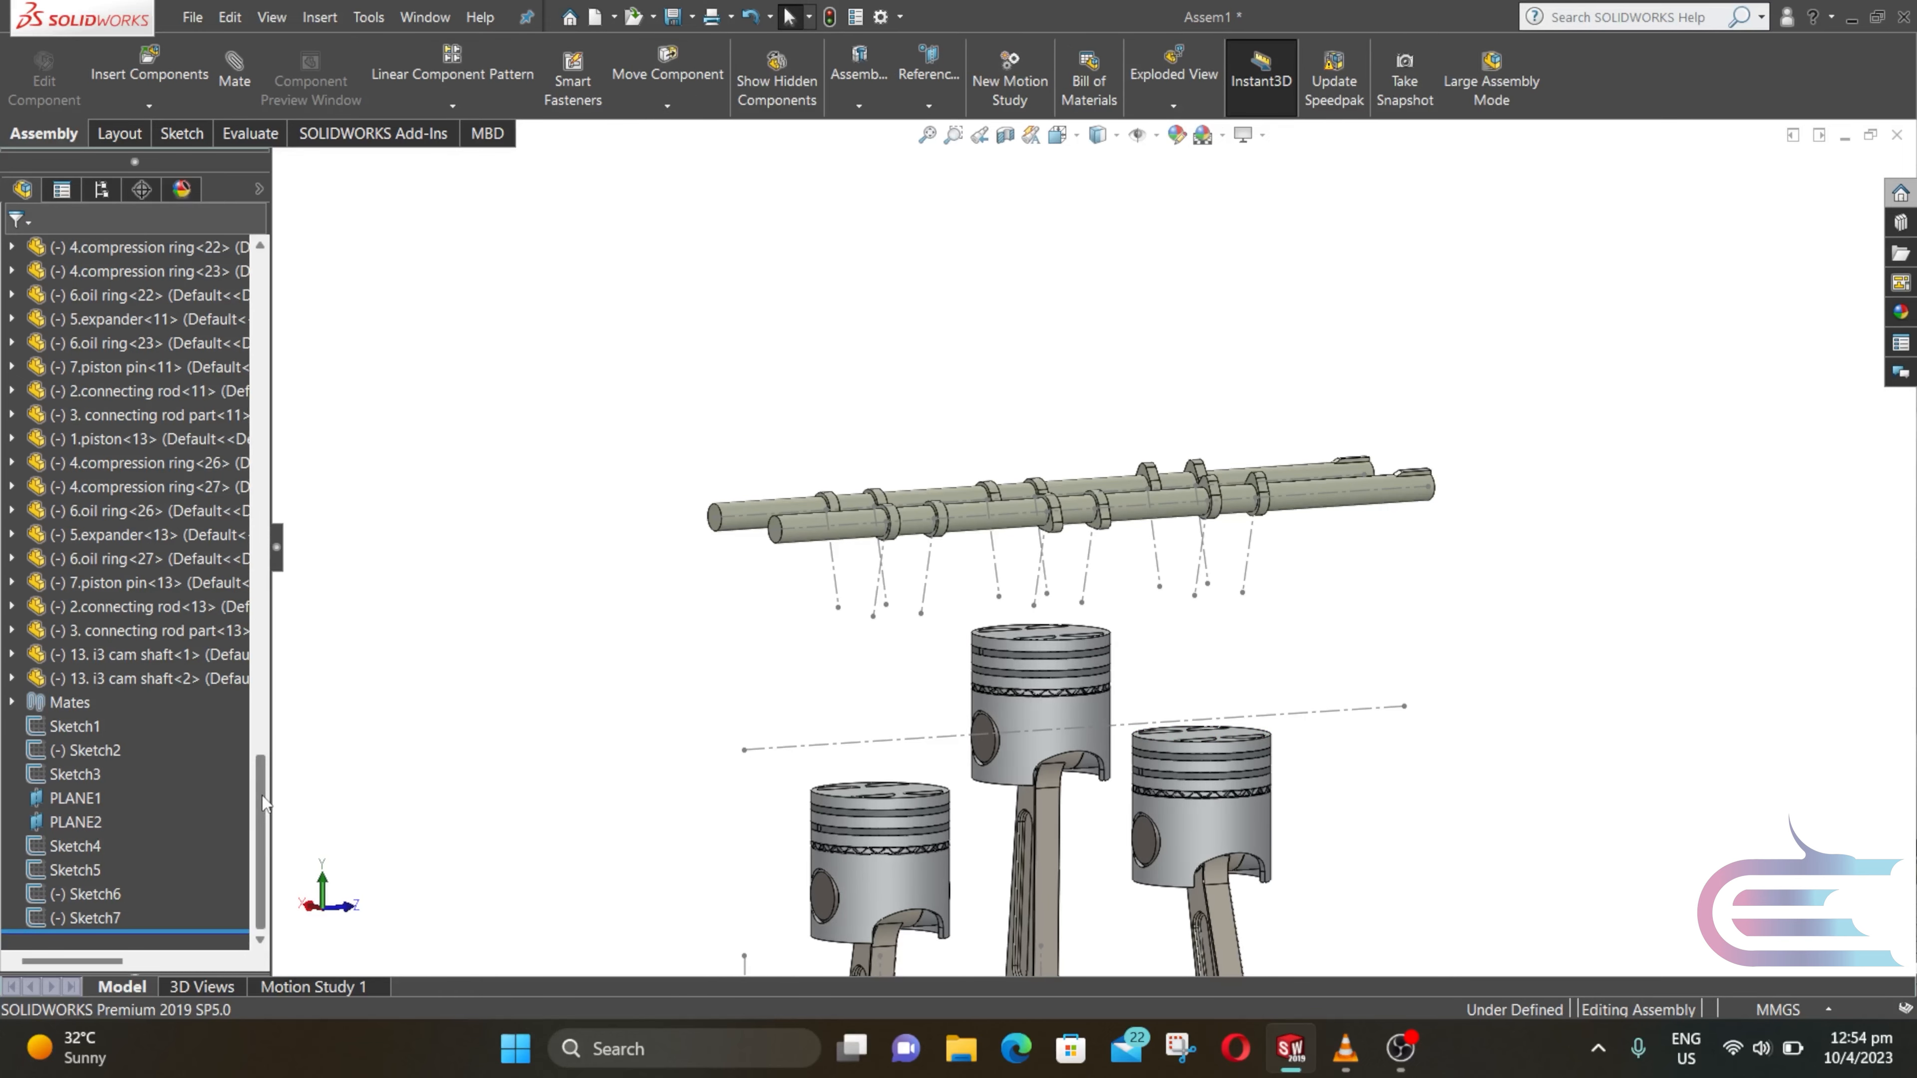
drag(262, 803, 261, 305)
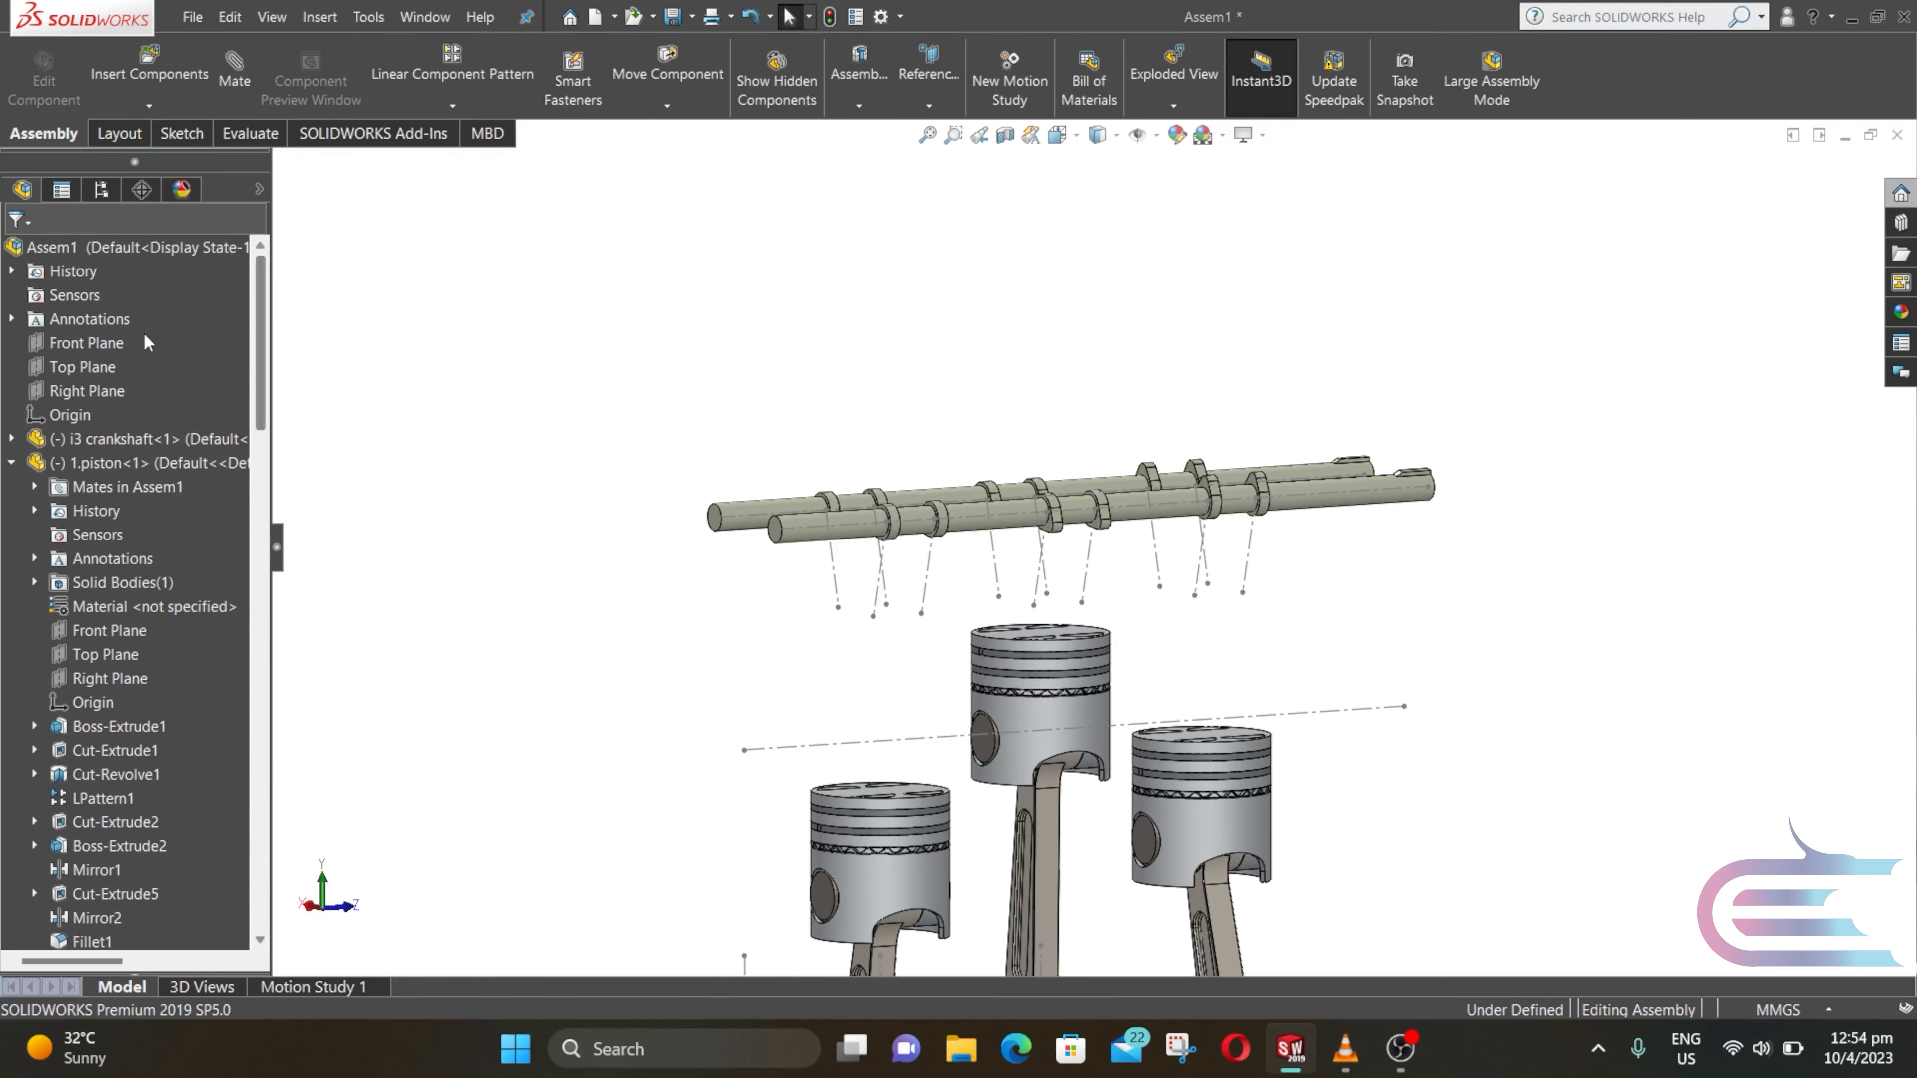
right_click(80, 391)
click(188, 365)
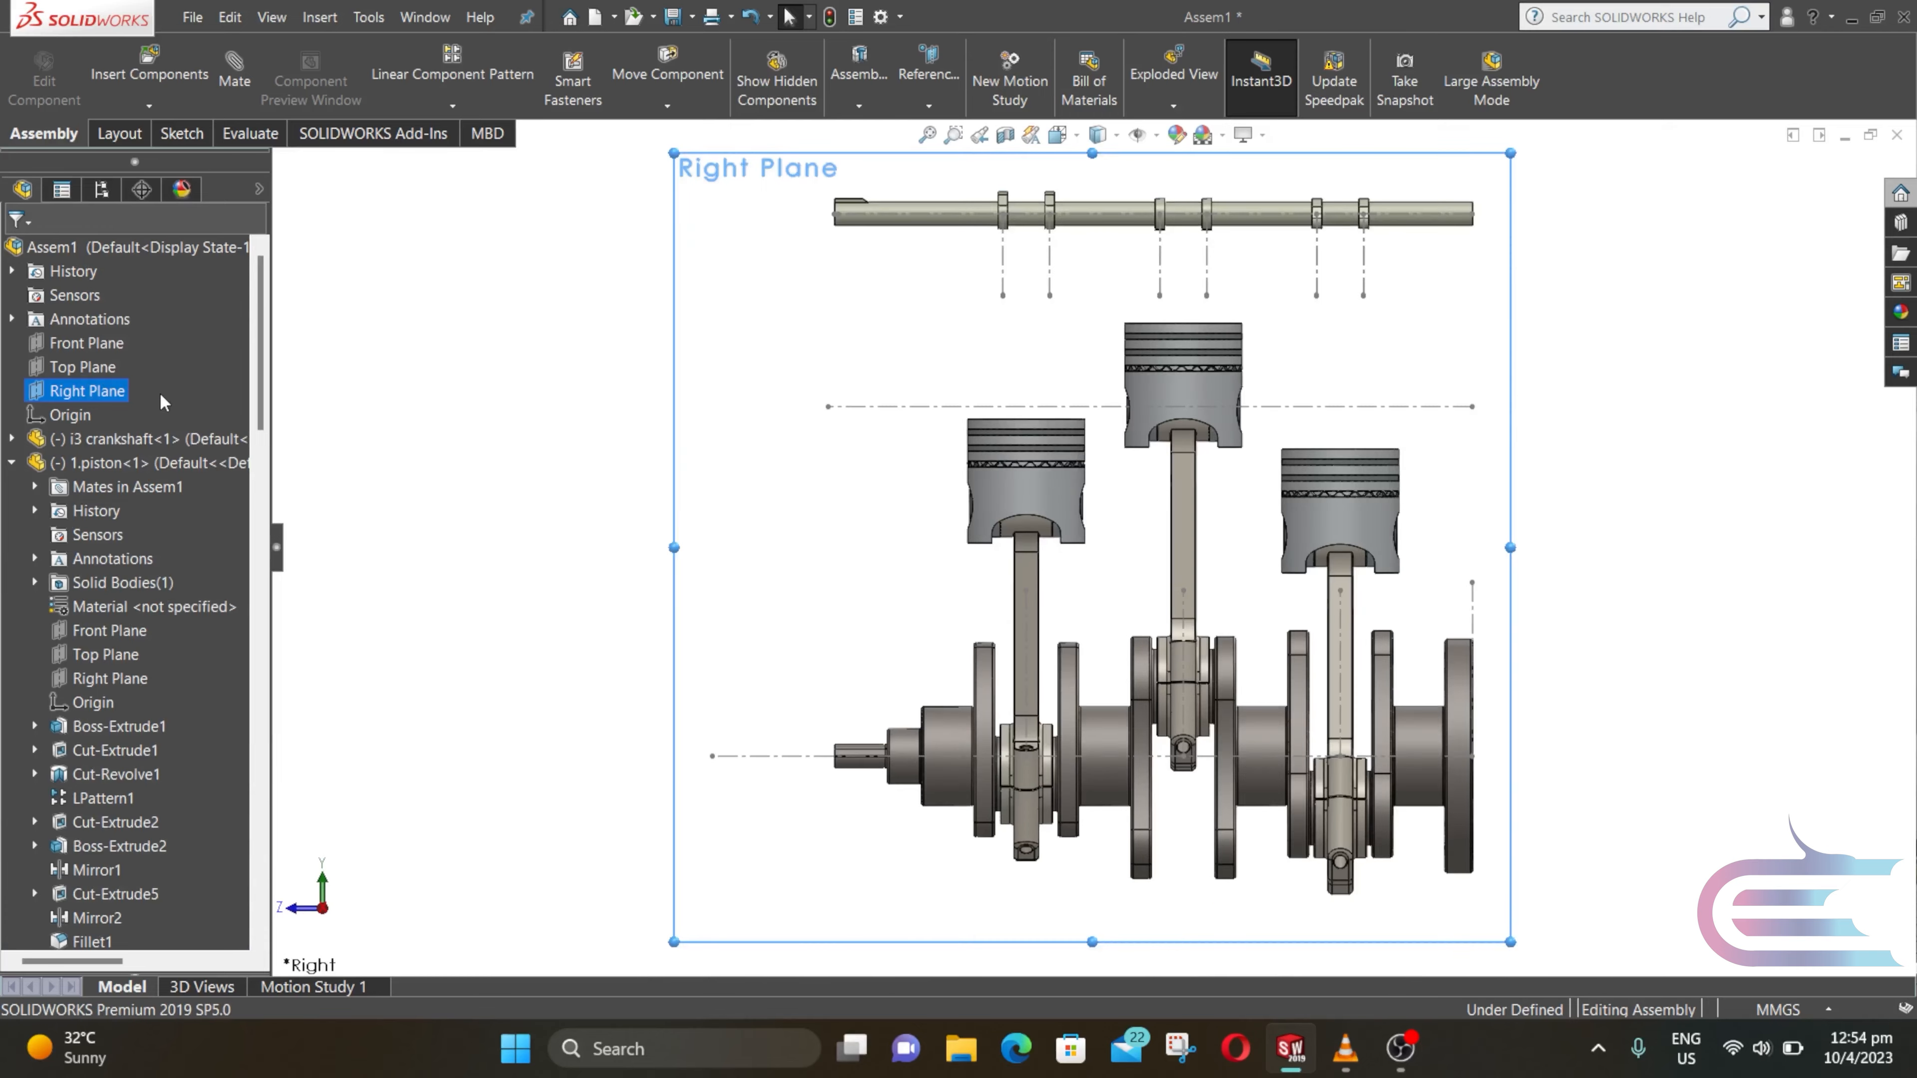
right_click(103, 393)
click(101, 352)
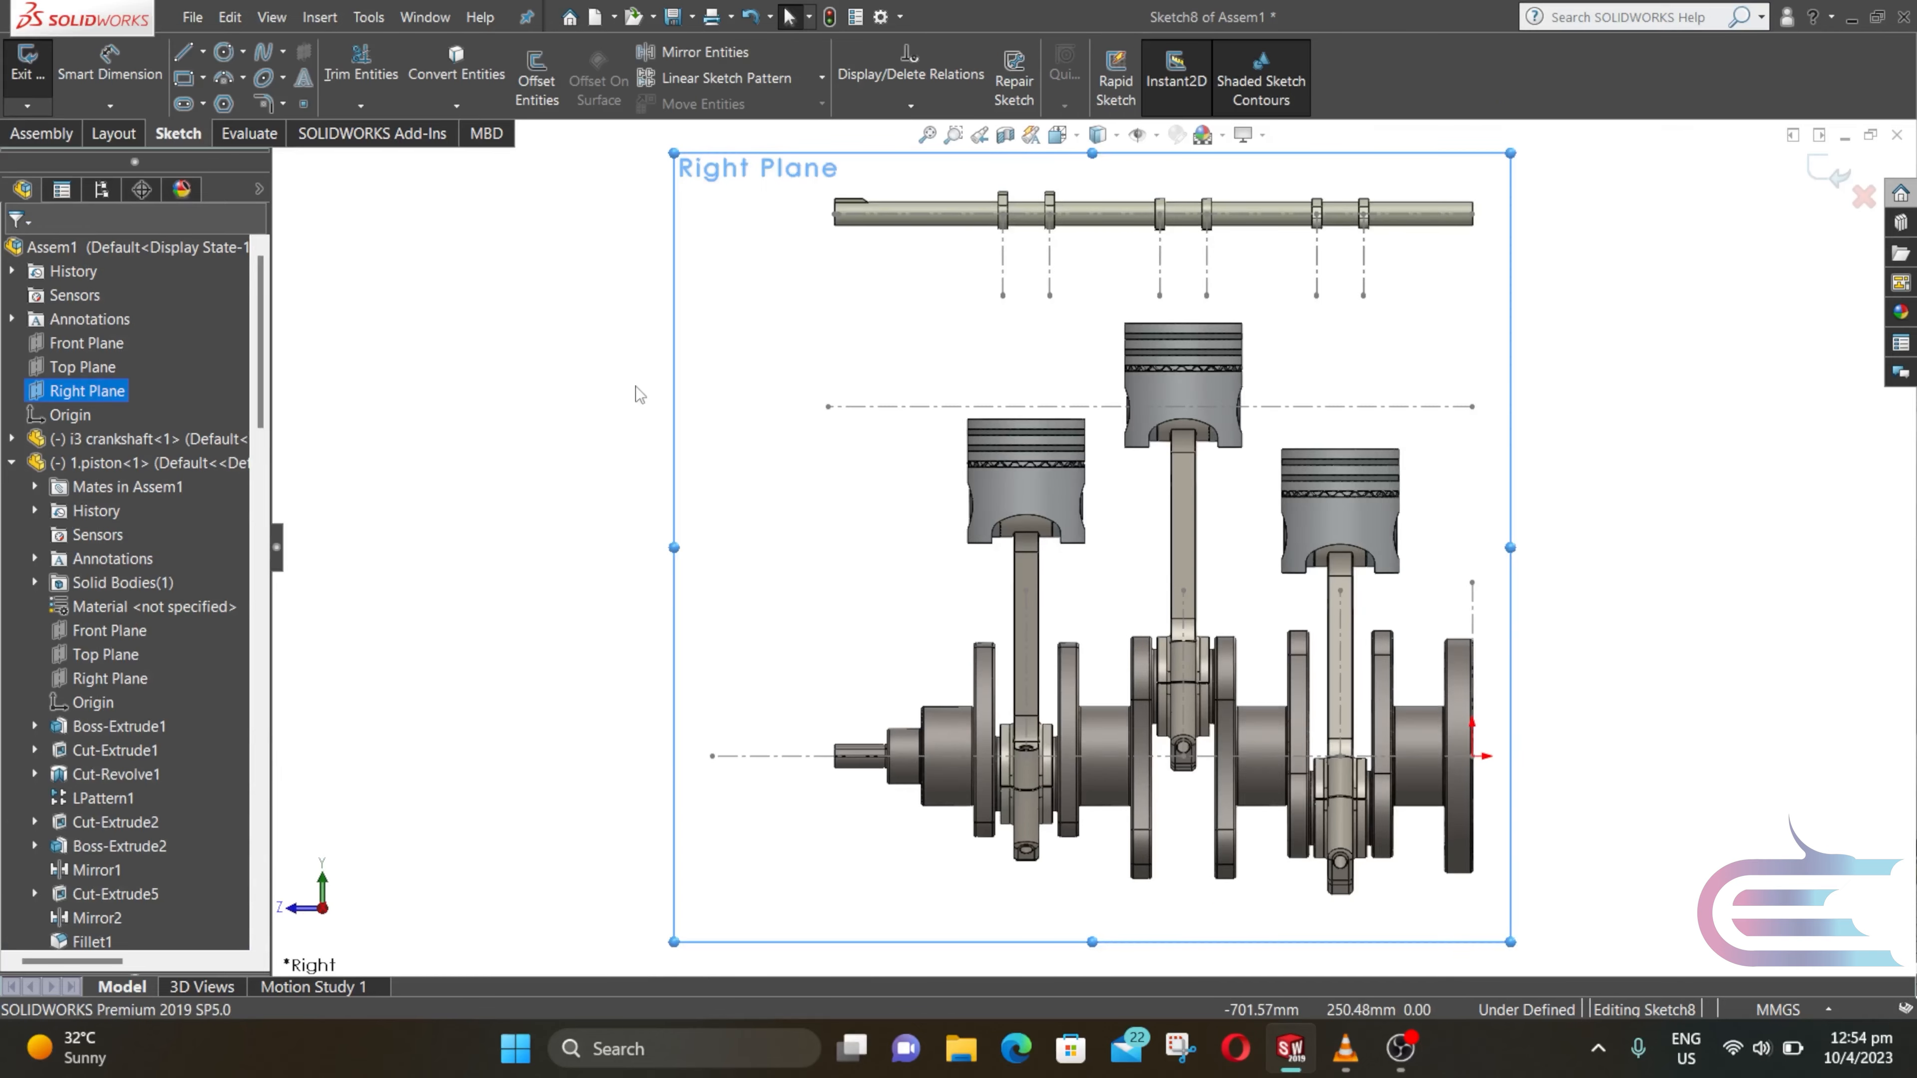
Step: Sketch a horizontal centerline about 468 mm long above the camshafts, starting in line with their plain end
scroll(1125, 193, down, 3)
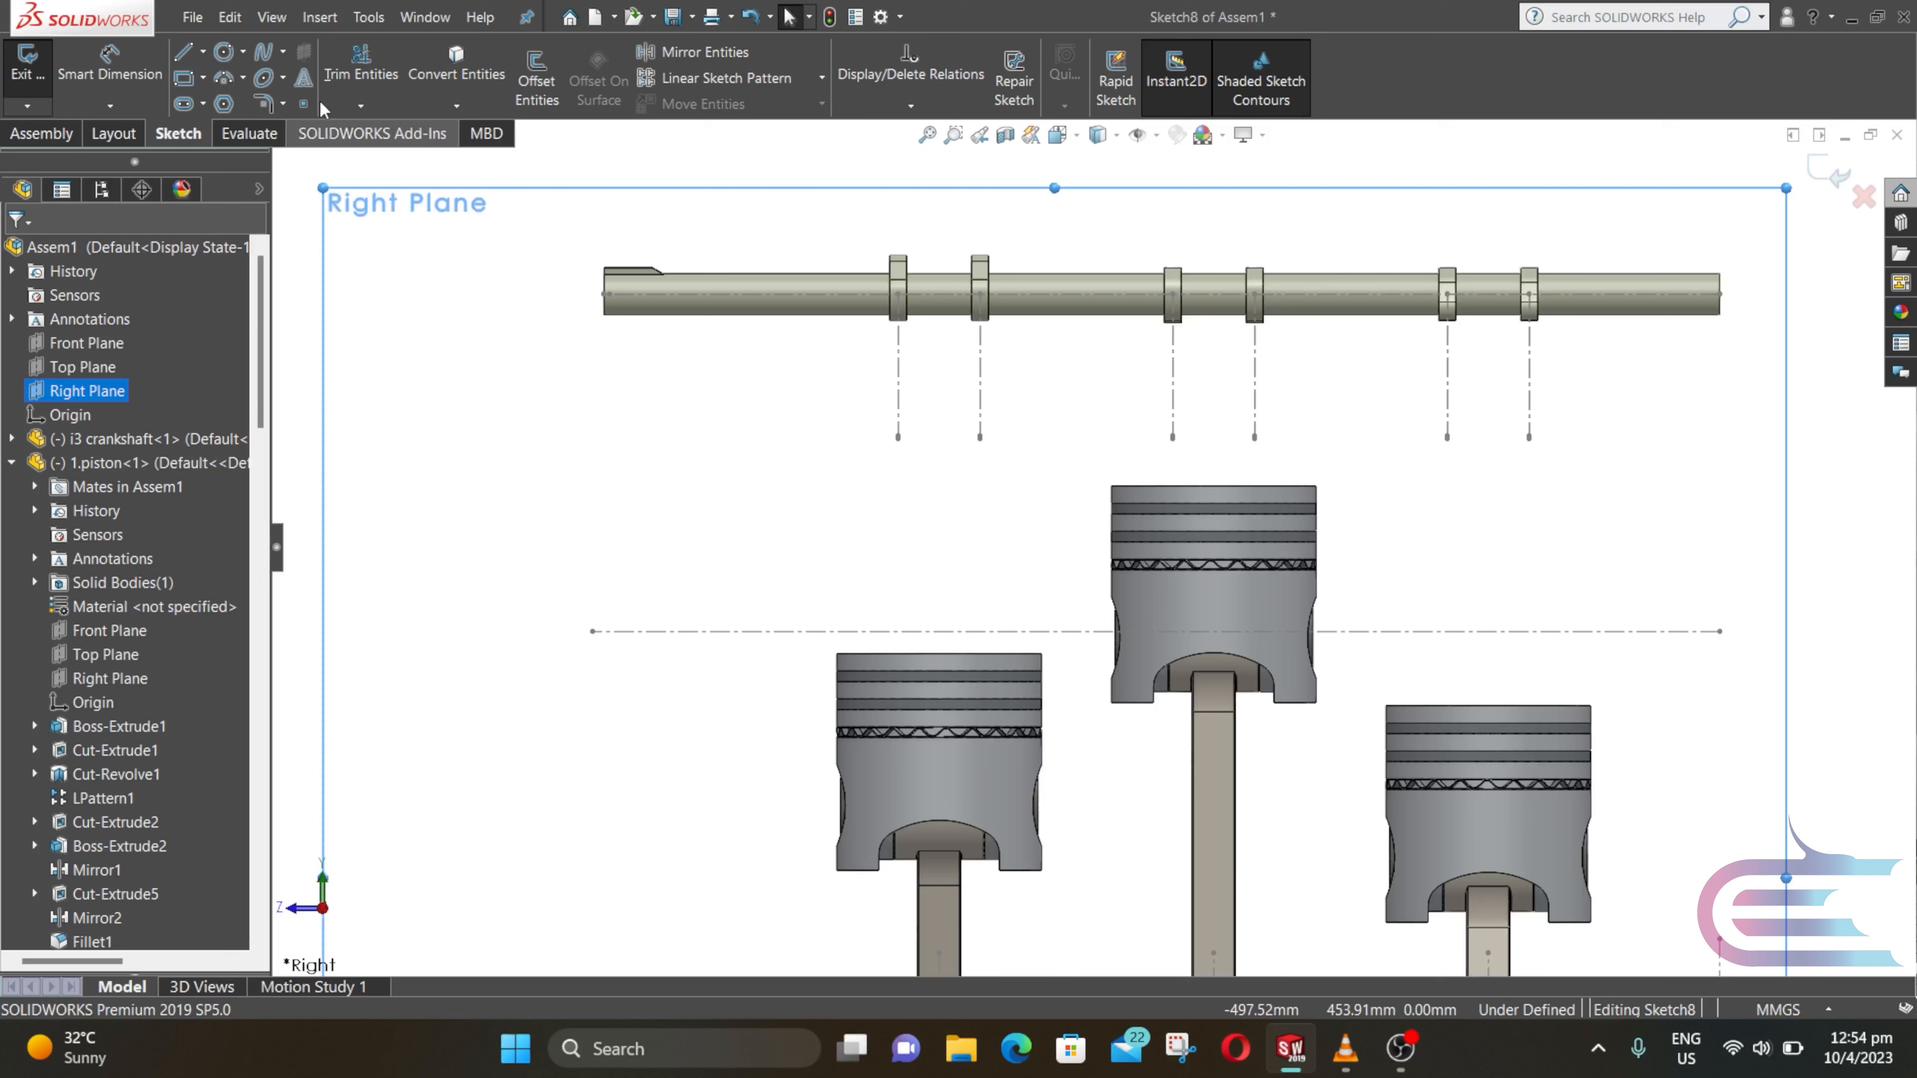
click(203, 53)
click(235, 103)
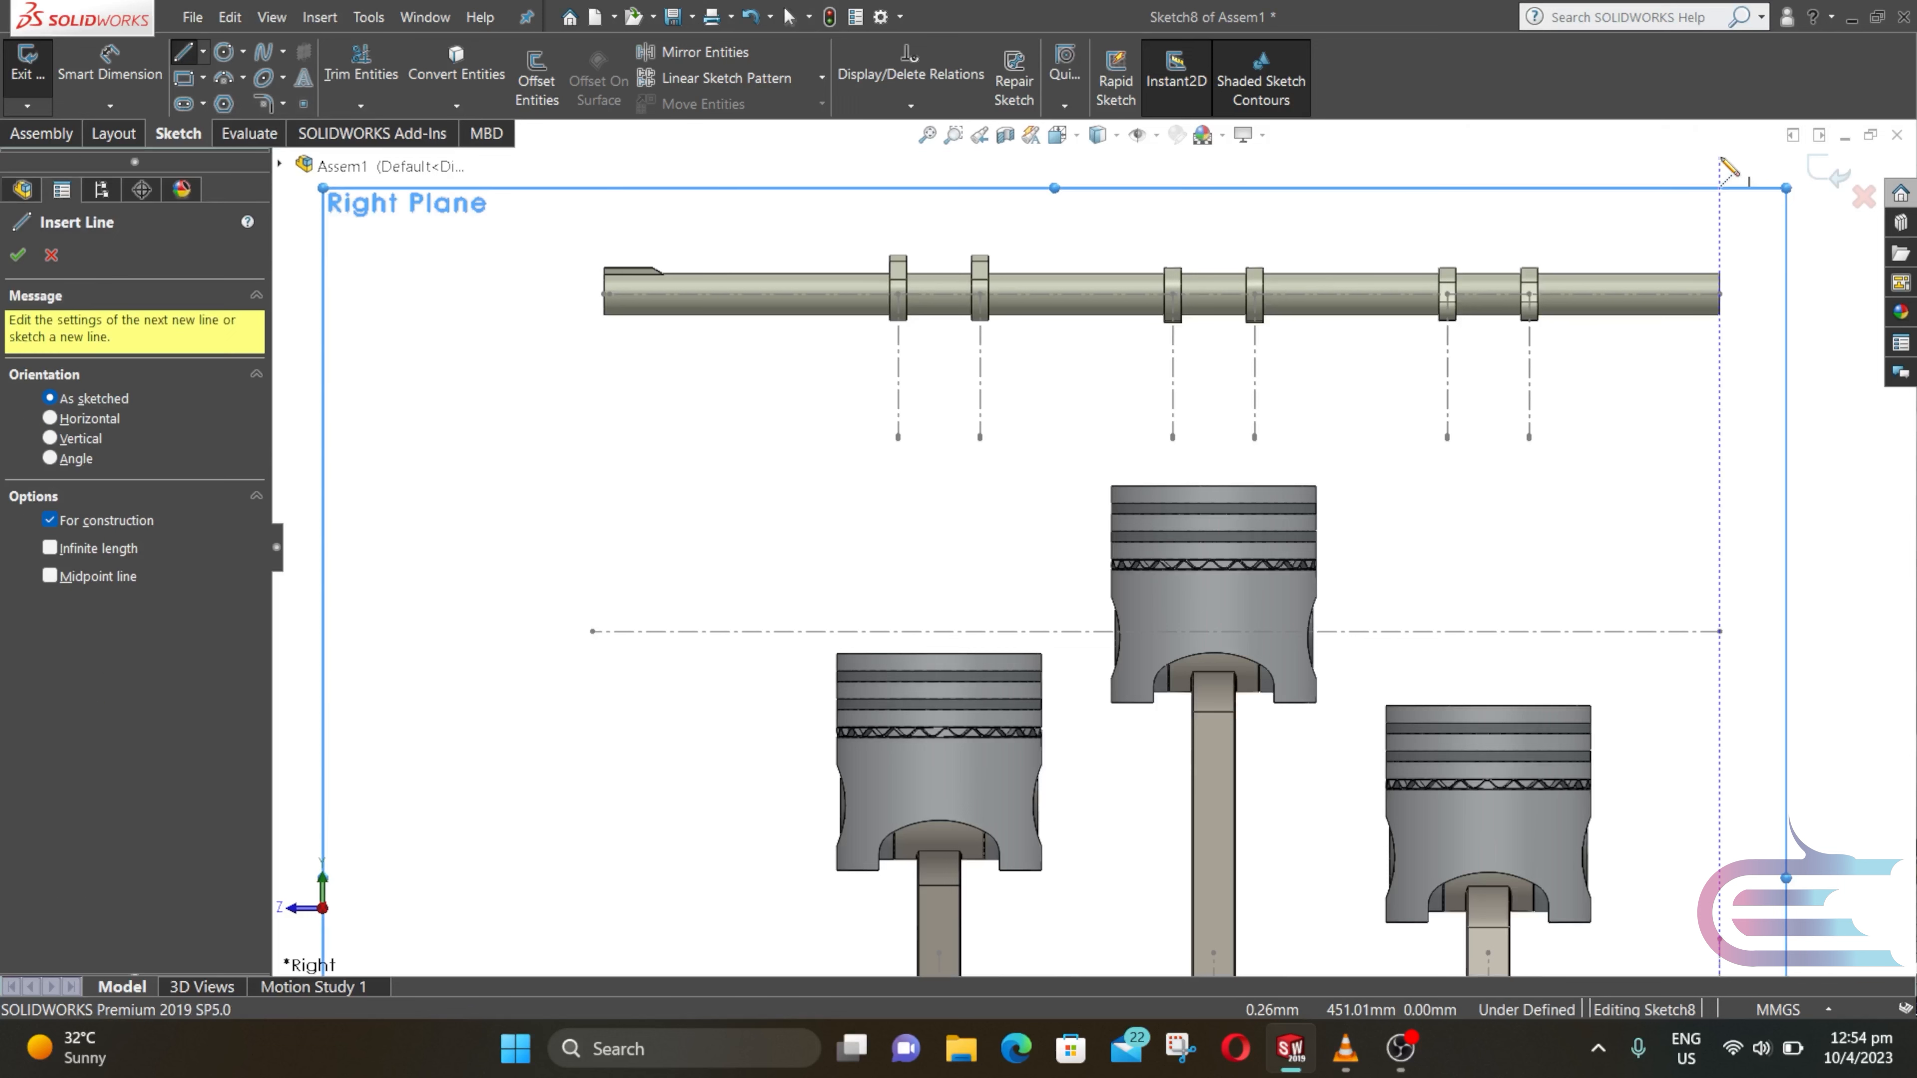
click(1720, 161)
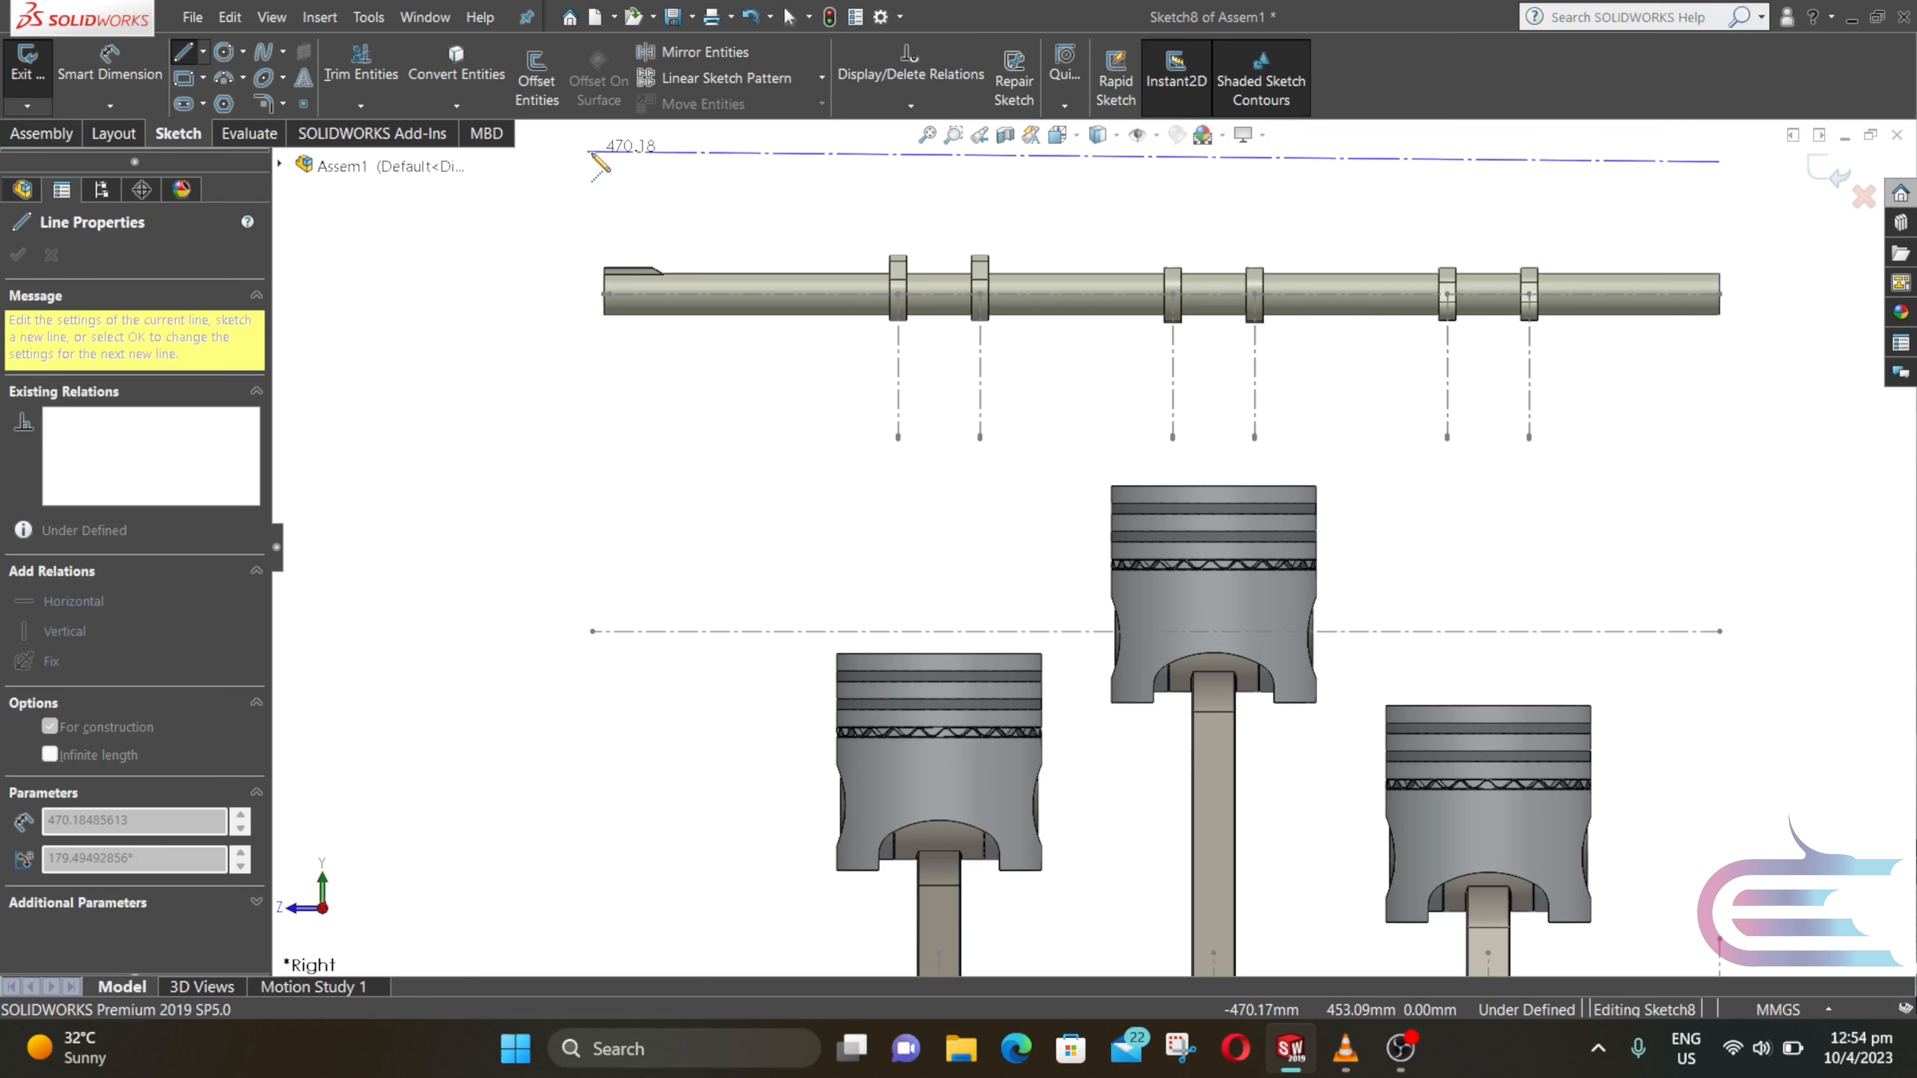
click(594, 162)
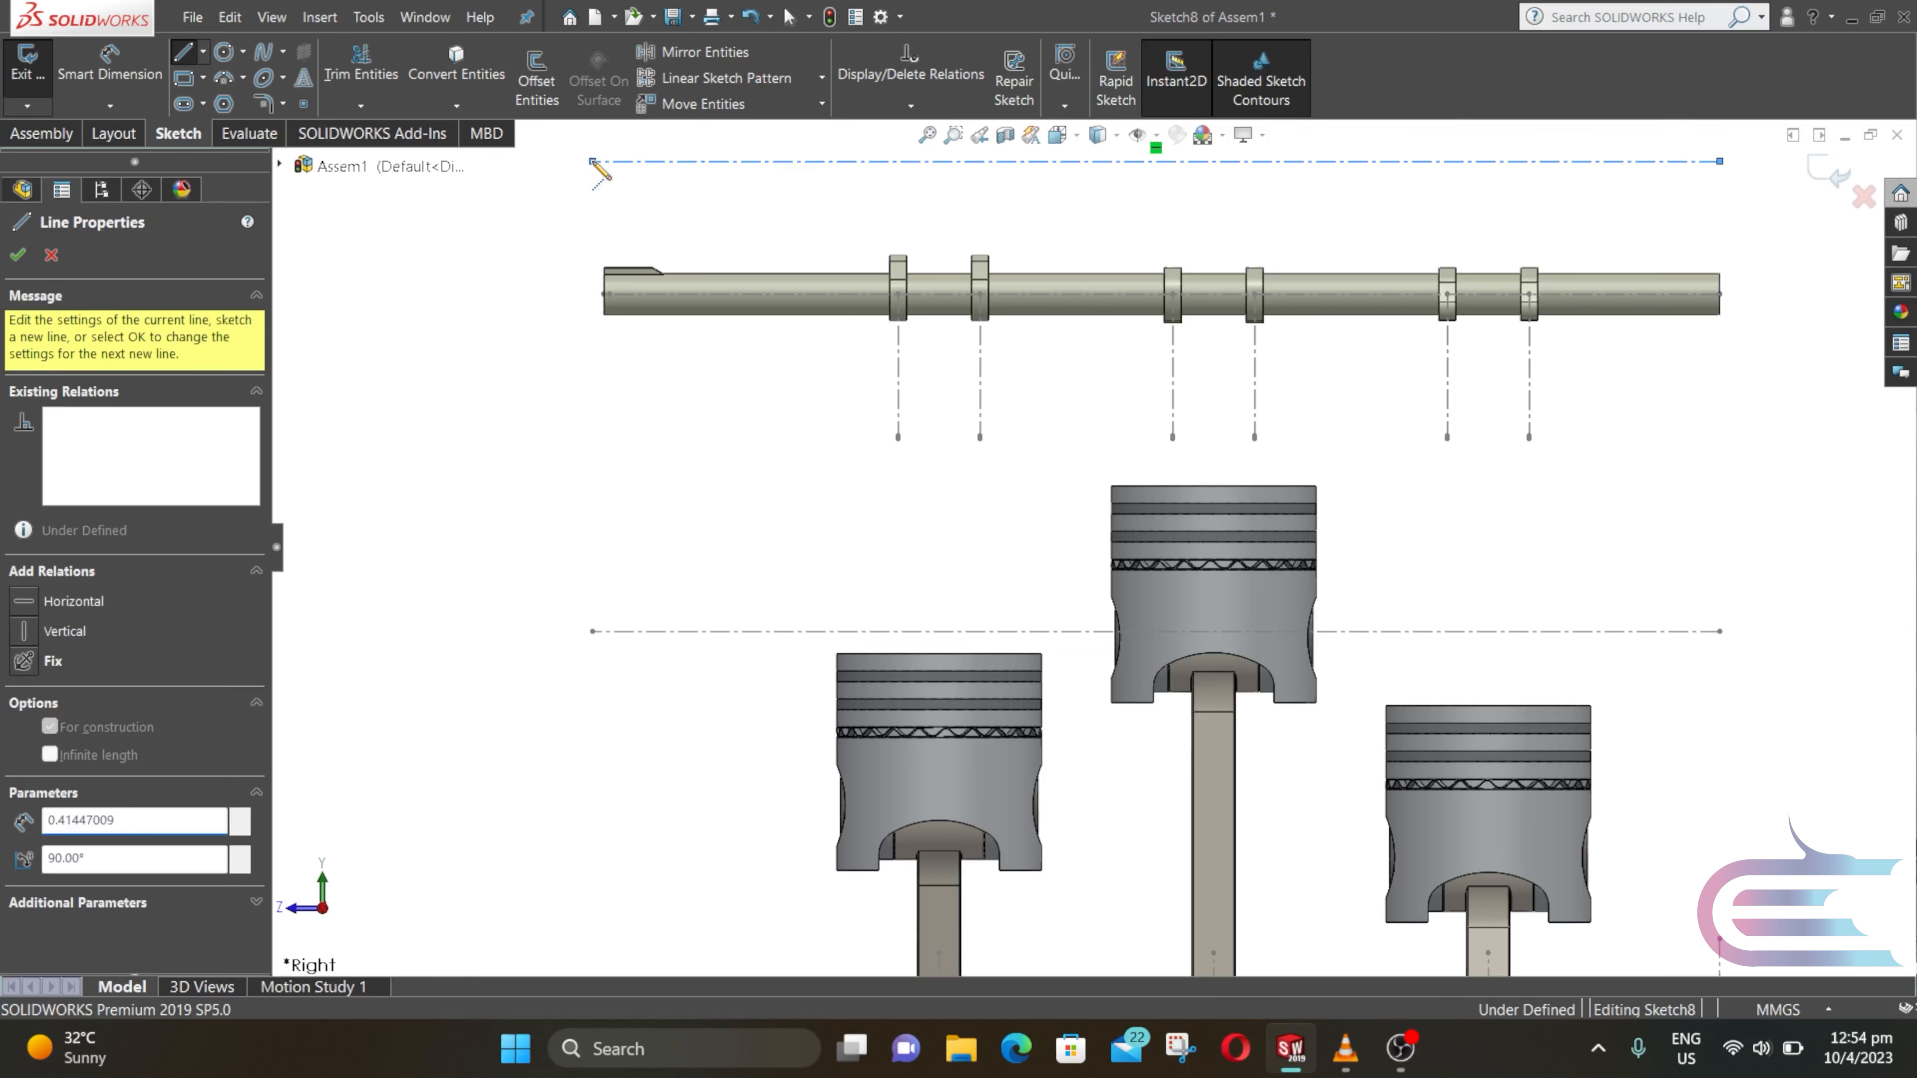
key(Escape)
Step: Dimension the distance from the crankshaft axis centerline to the upper horizontal centerline and set it to 413.78511669 mm
scroll(770, 252, up, 2)
click(109, 64)
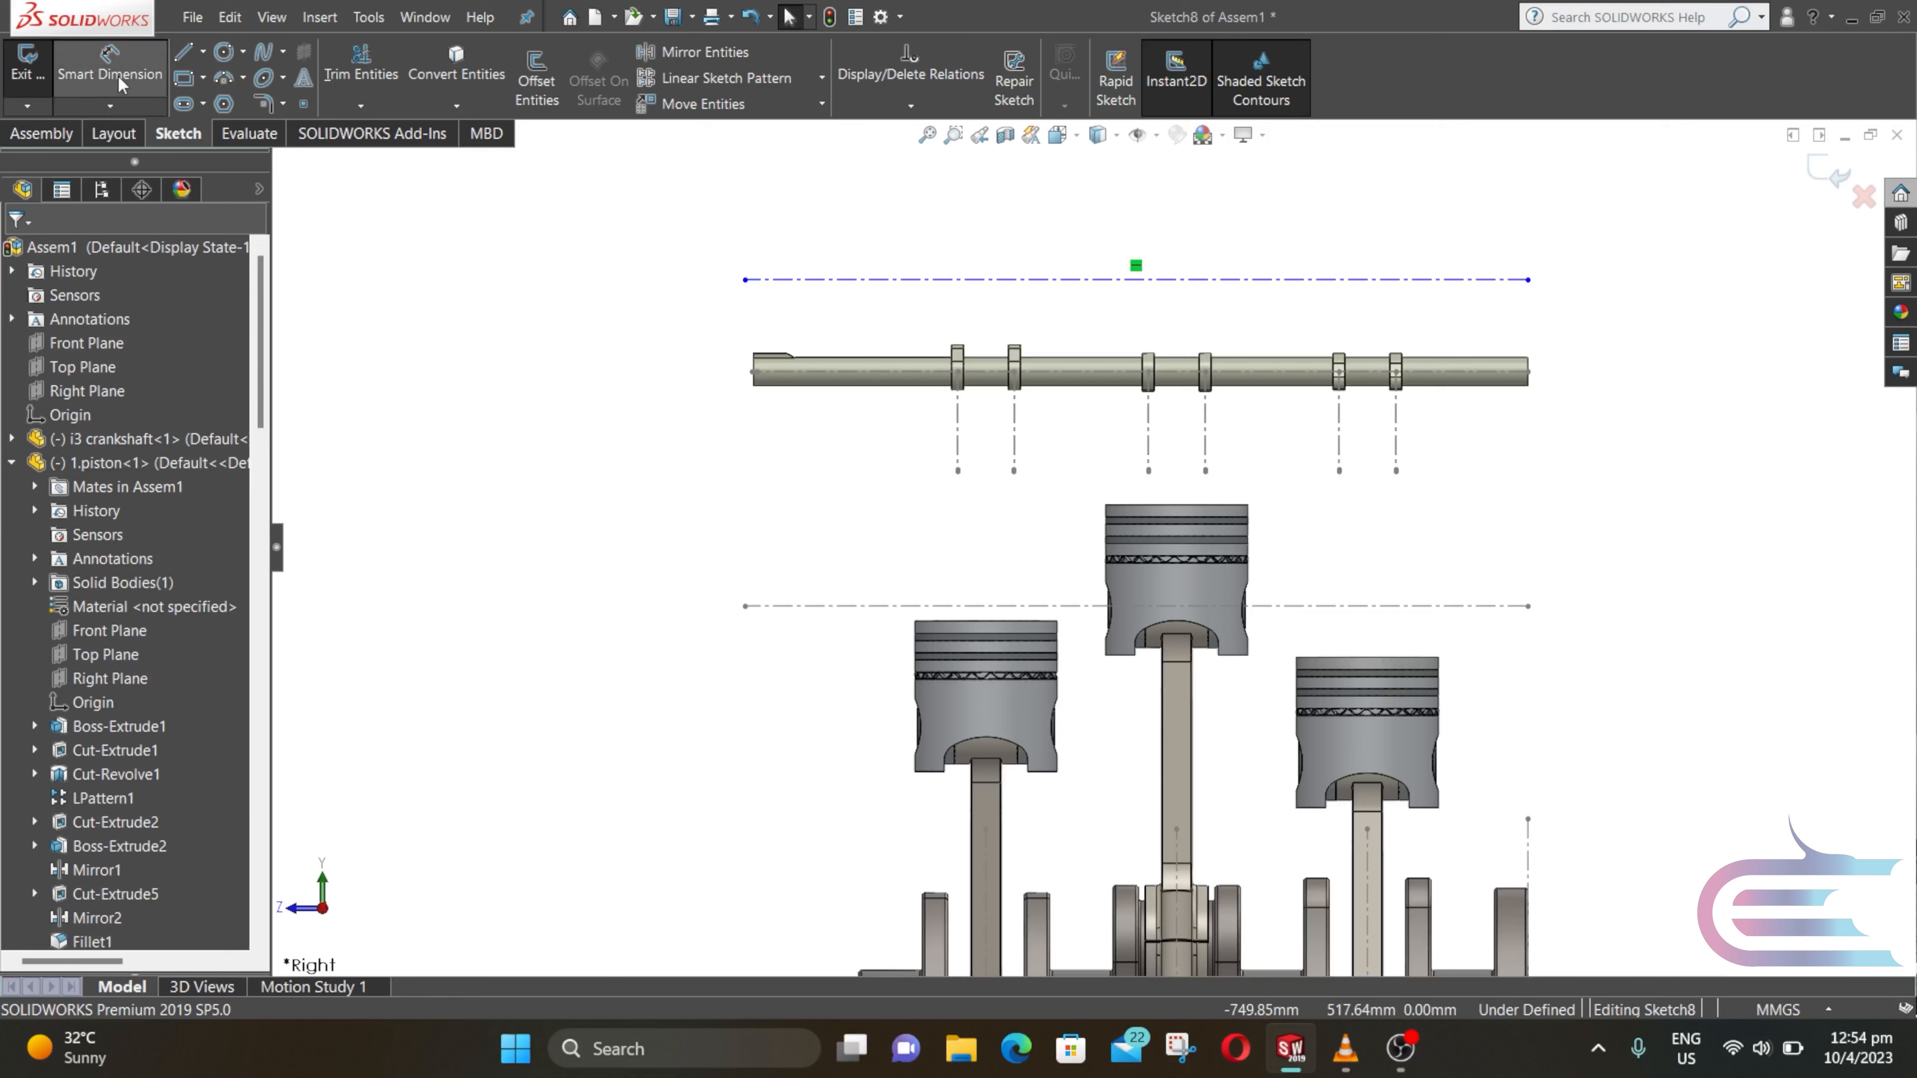
scroll(981, 800, up, 2)
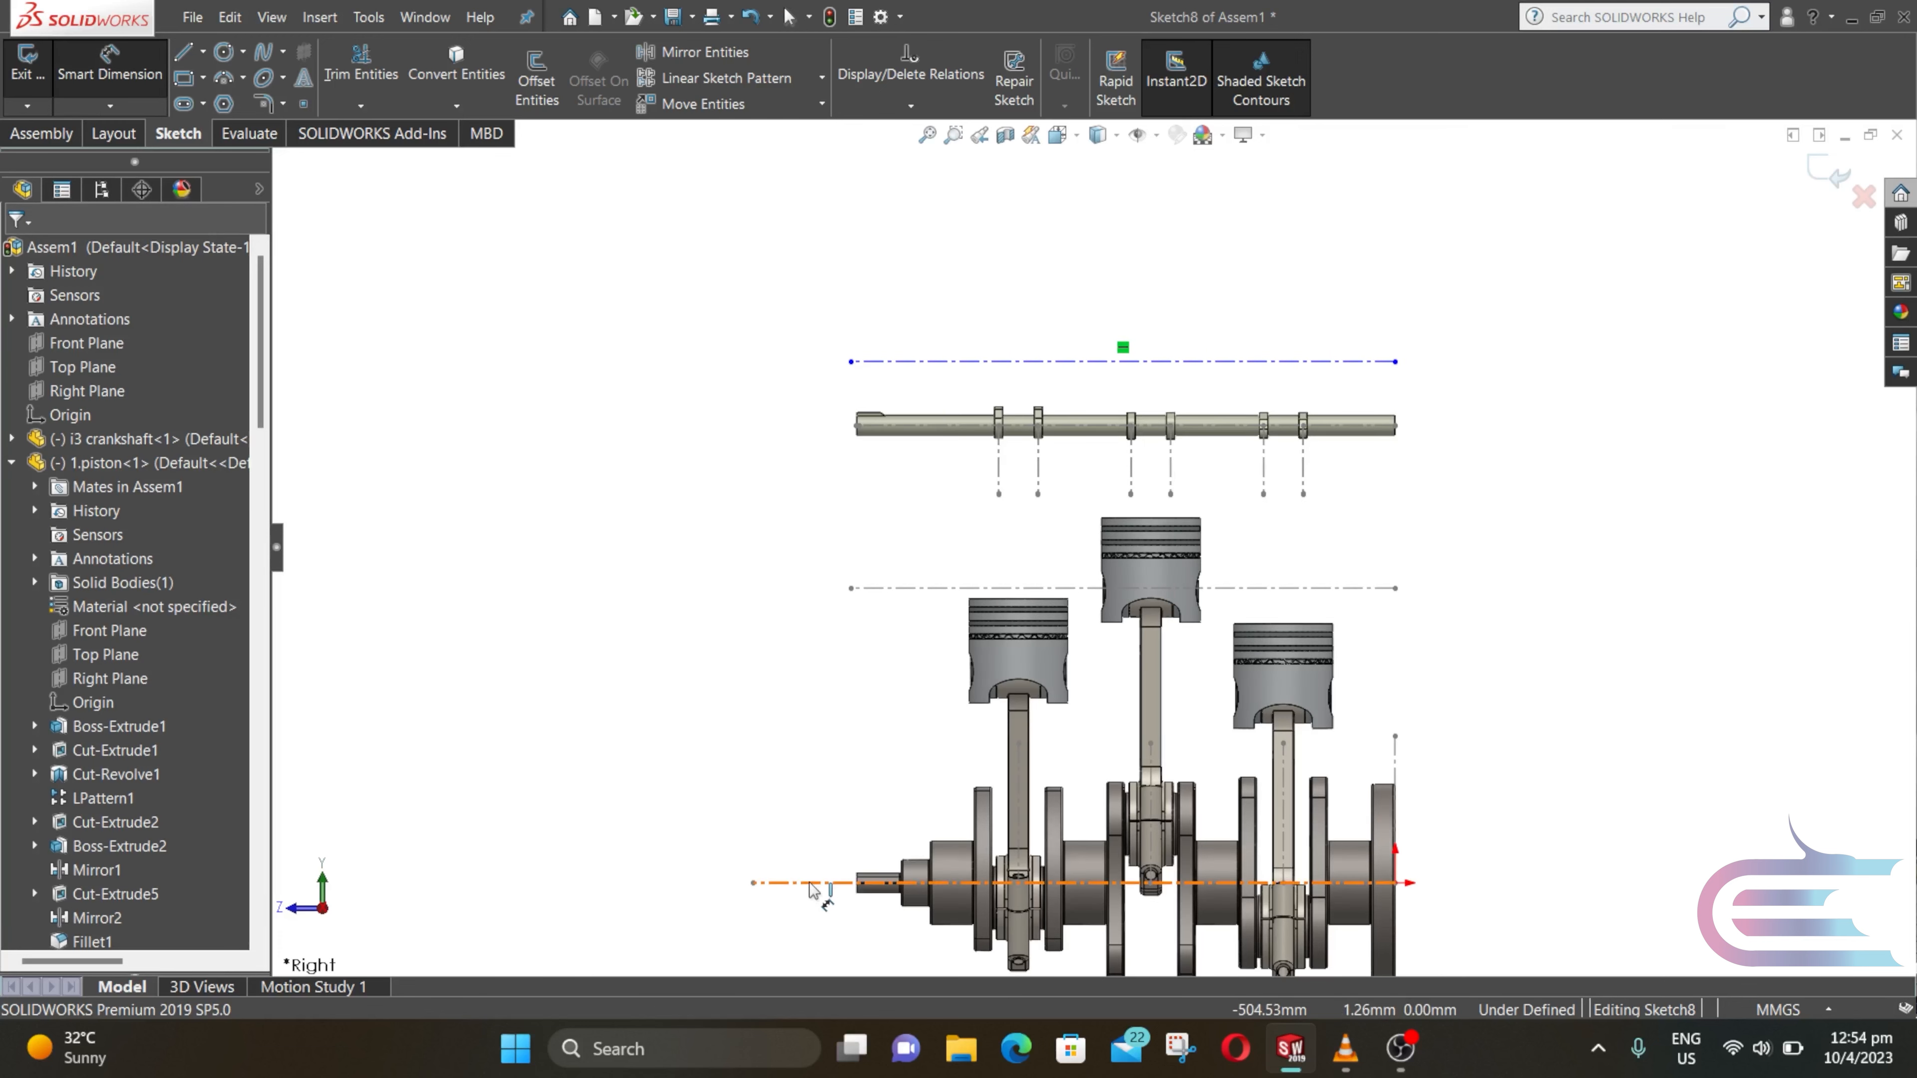
click(845, 882)
click(902, 364)
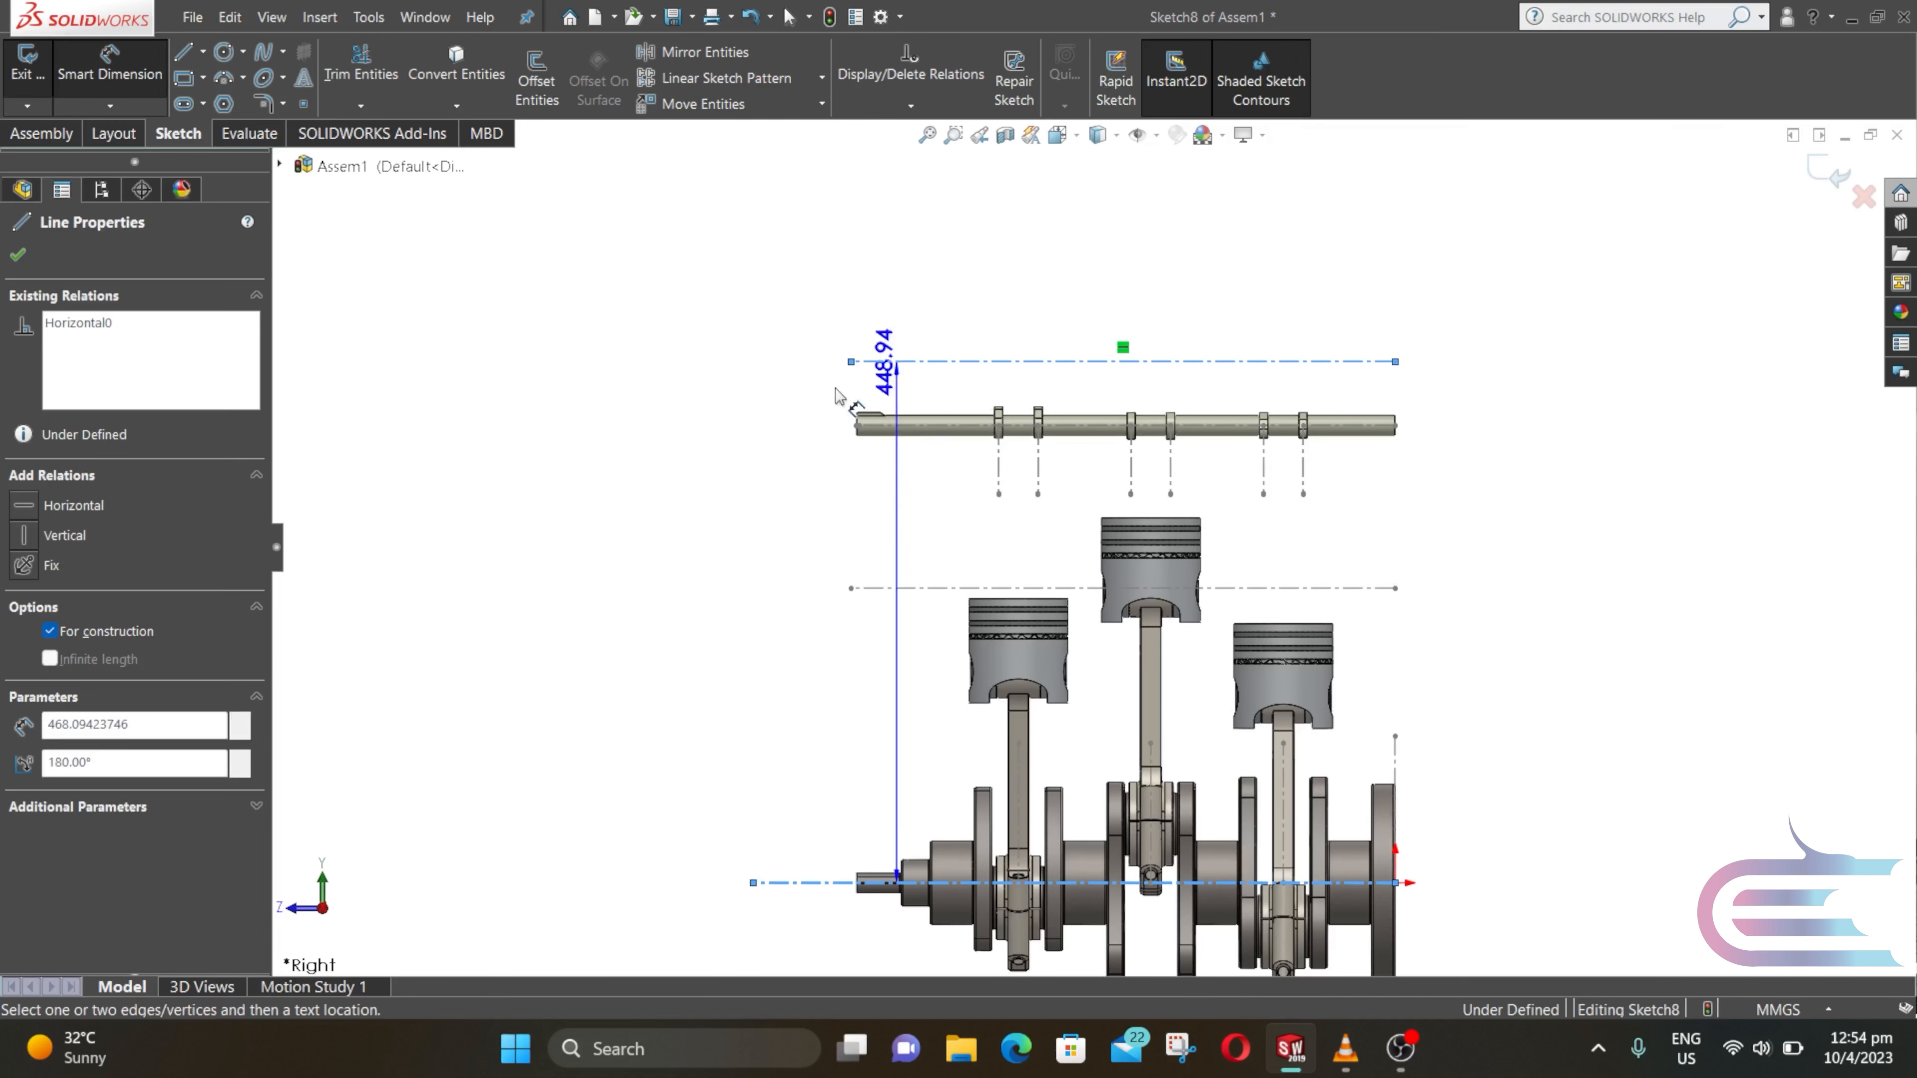
click(723, 552)
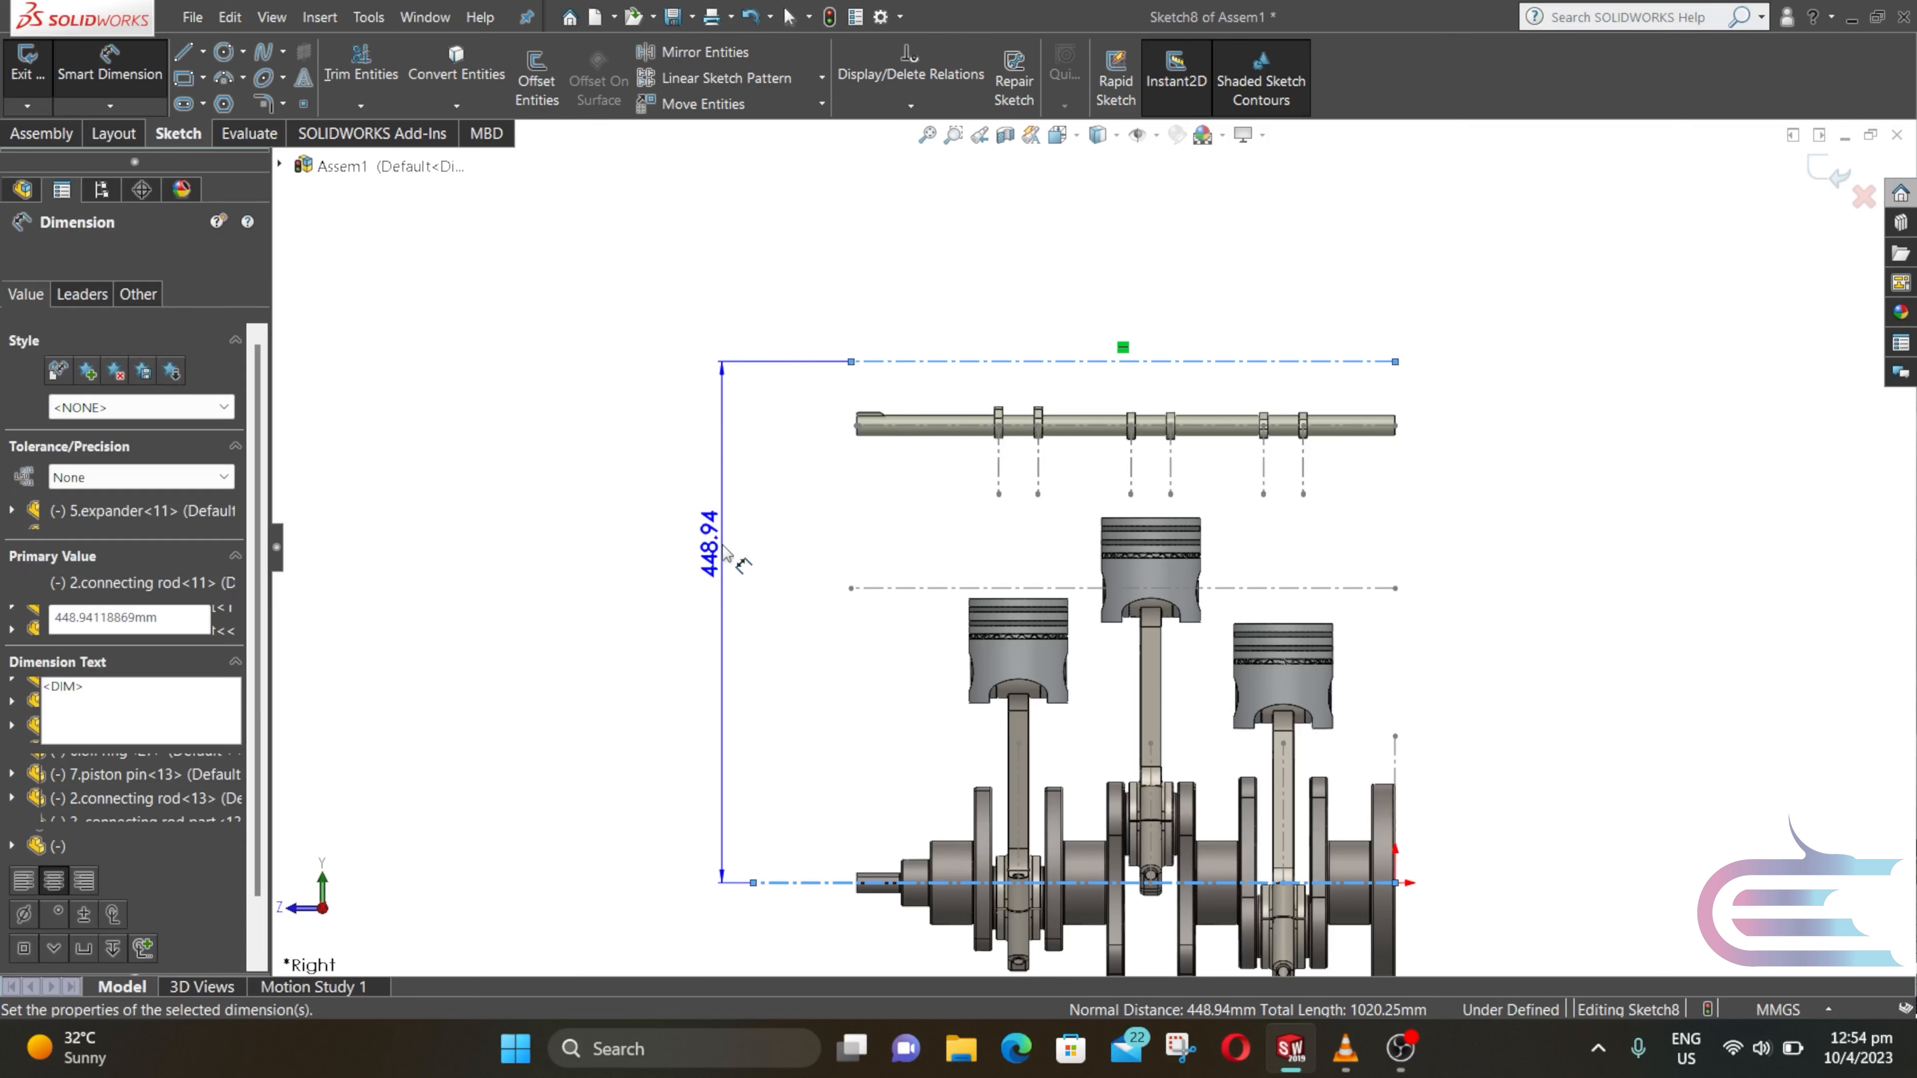
text(41)
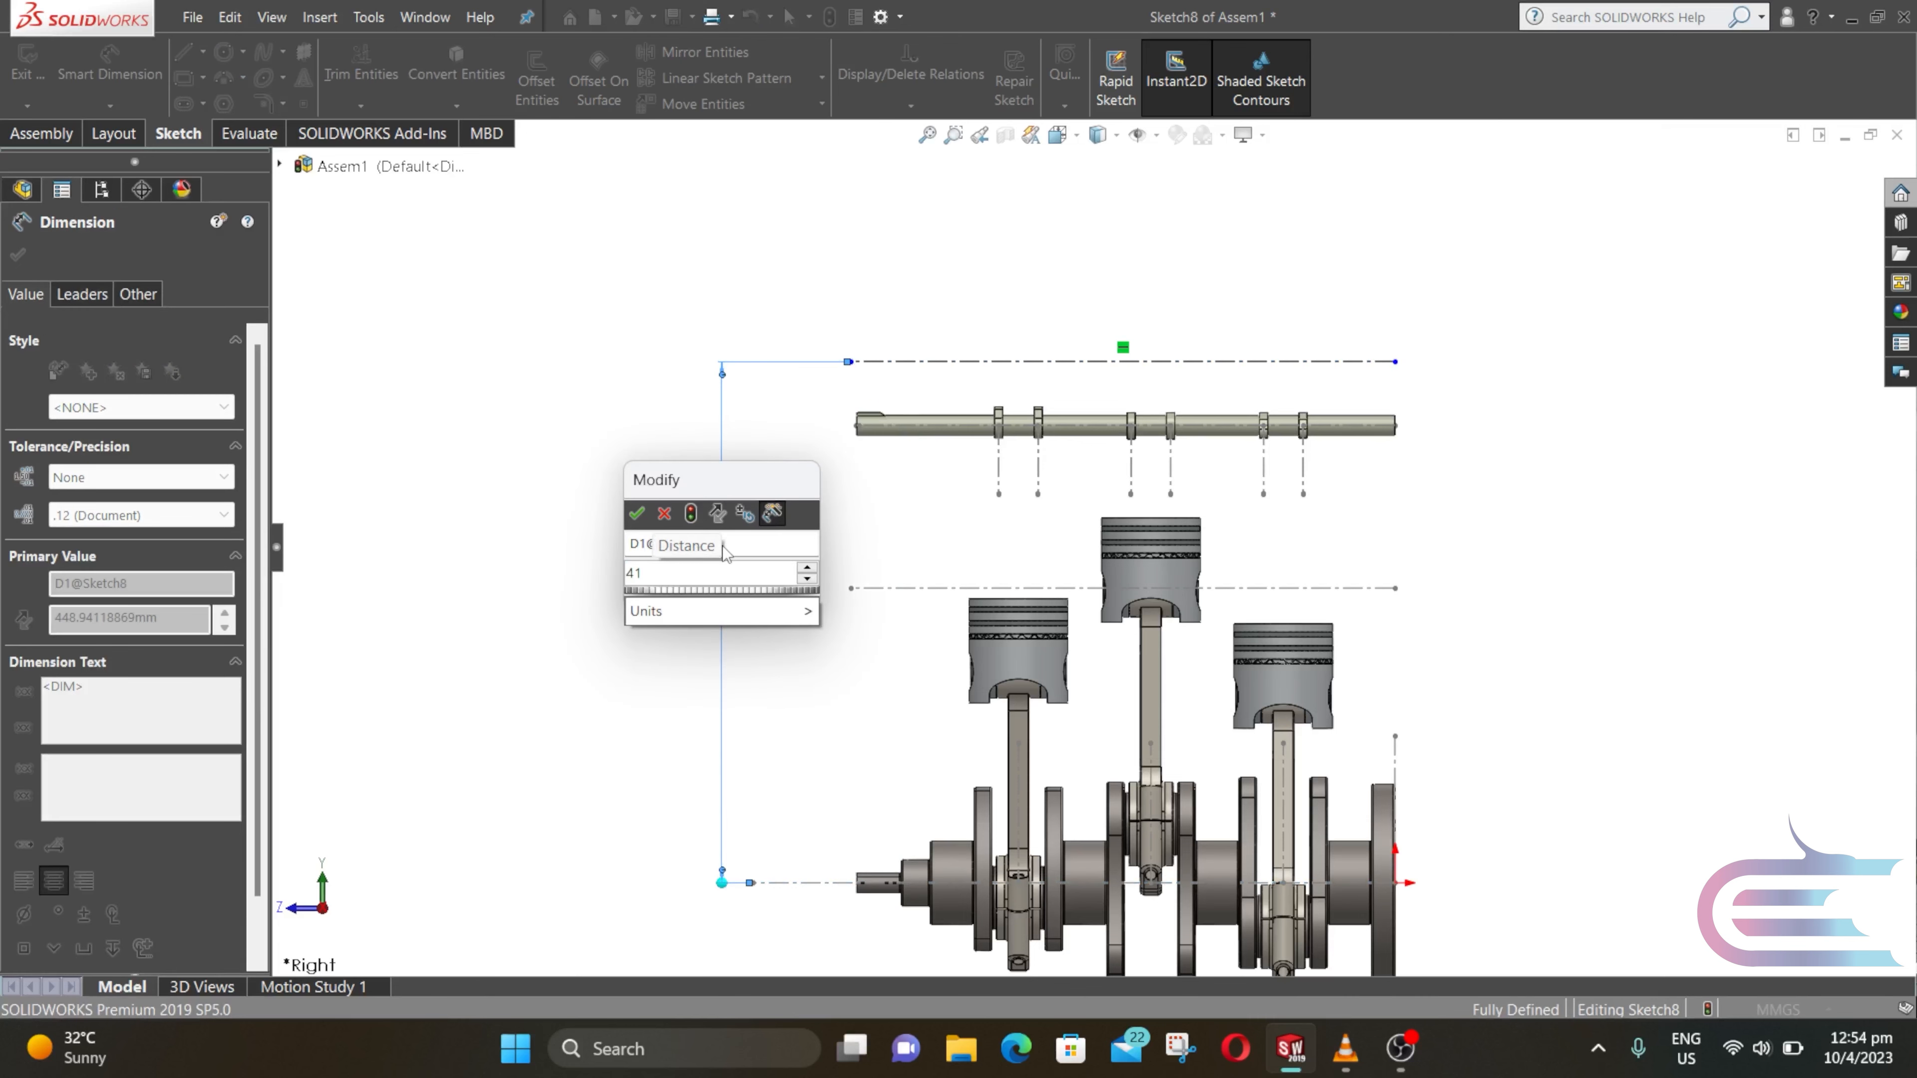
text(3.78511)
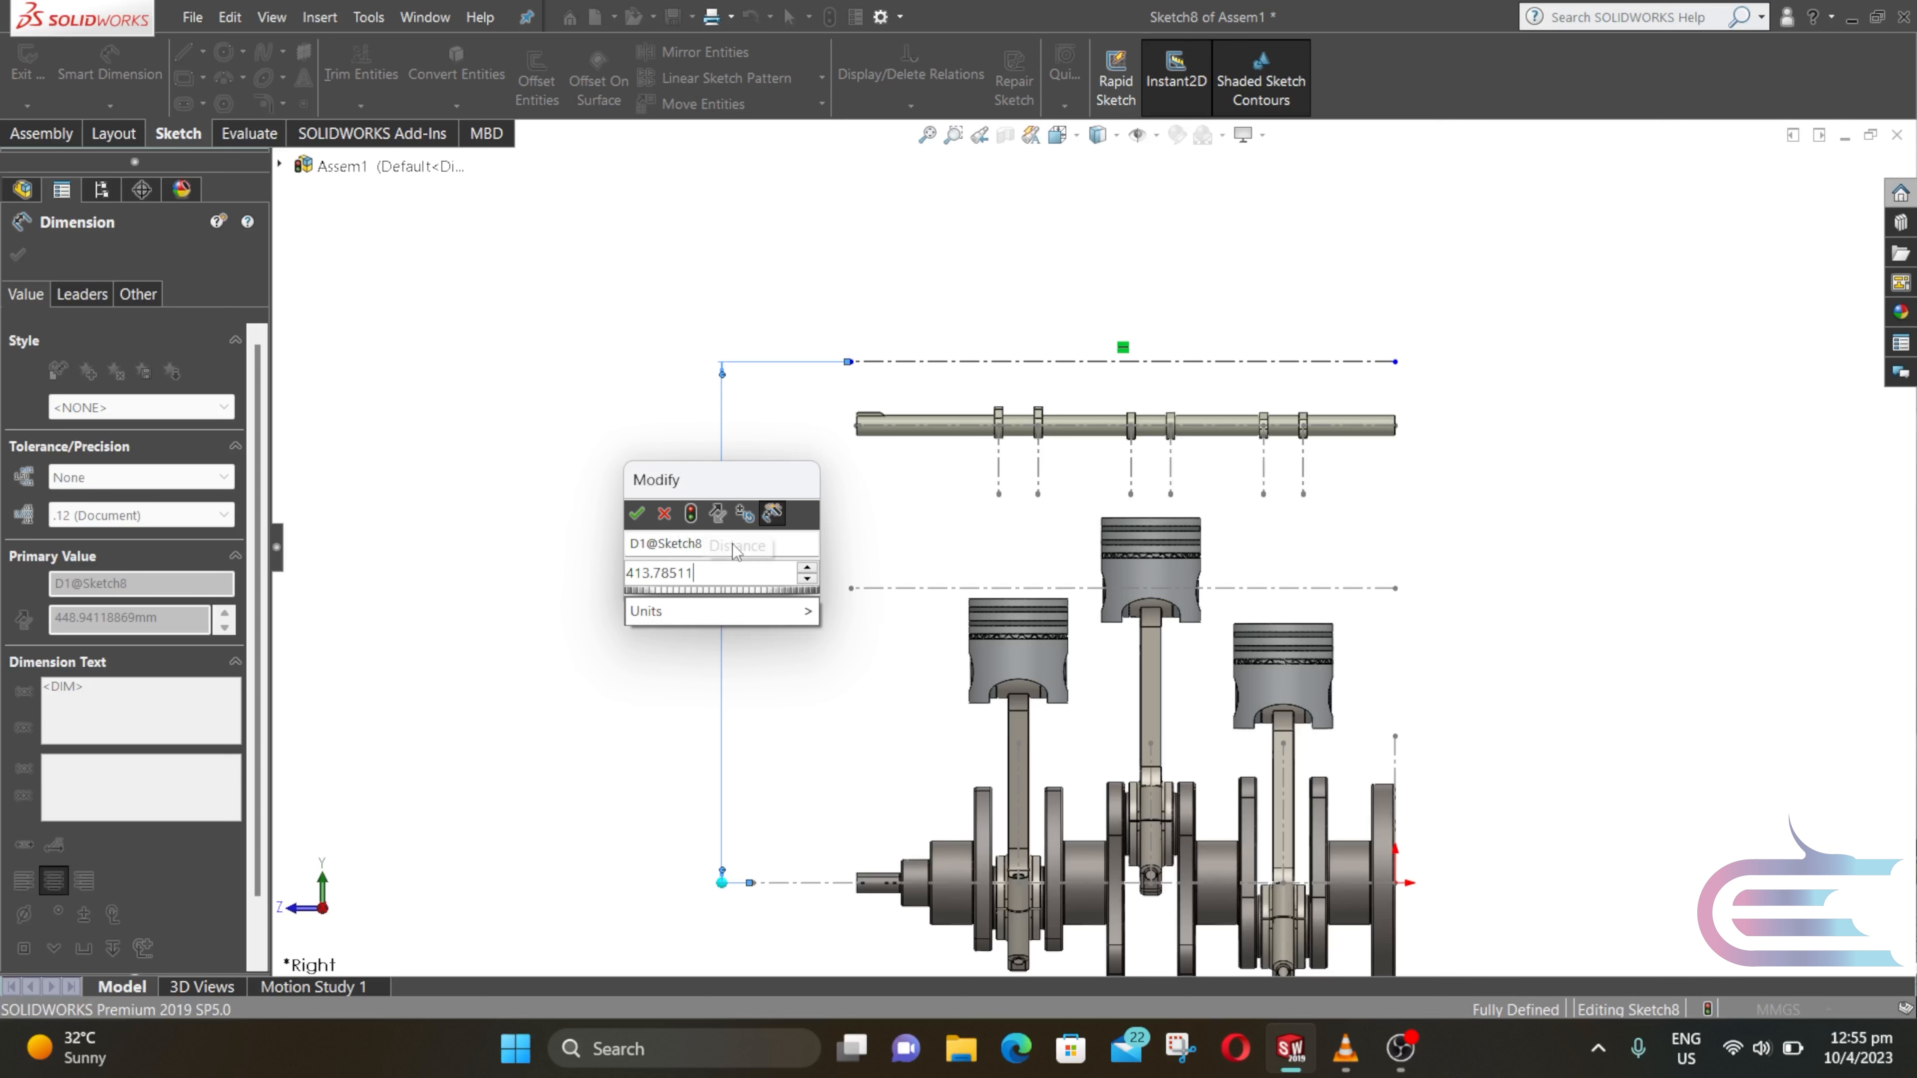
text(669)
key(Return)
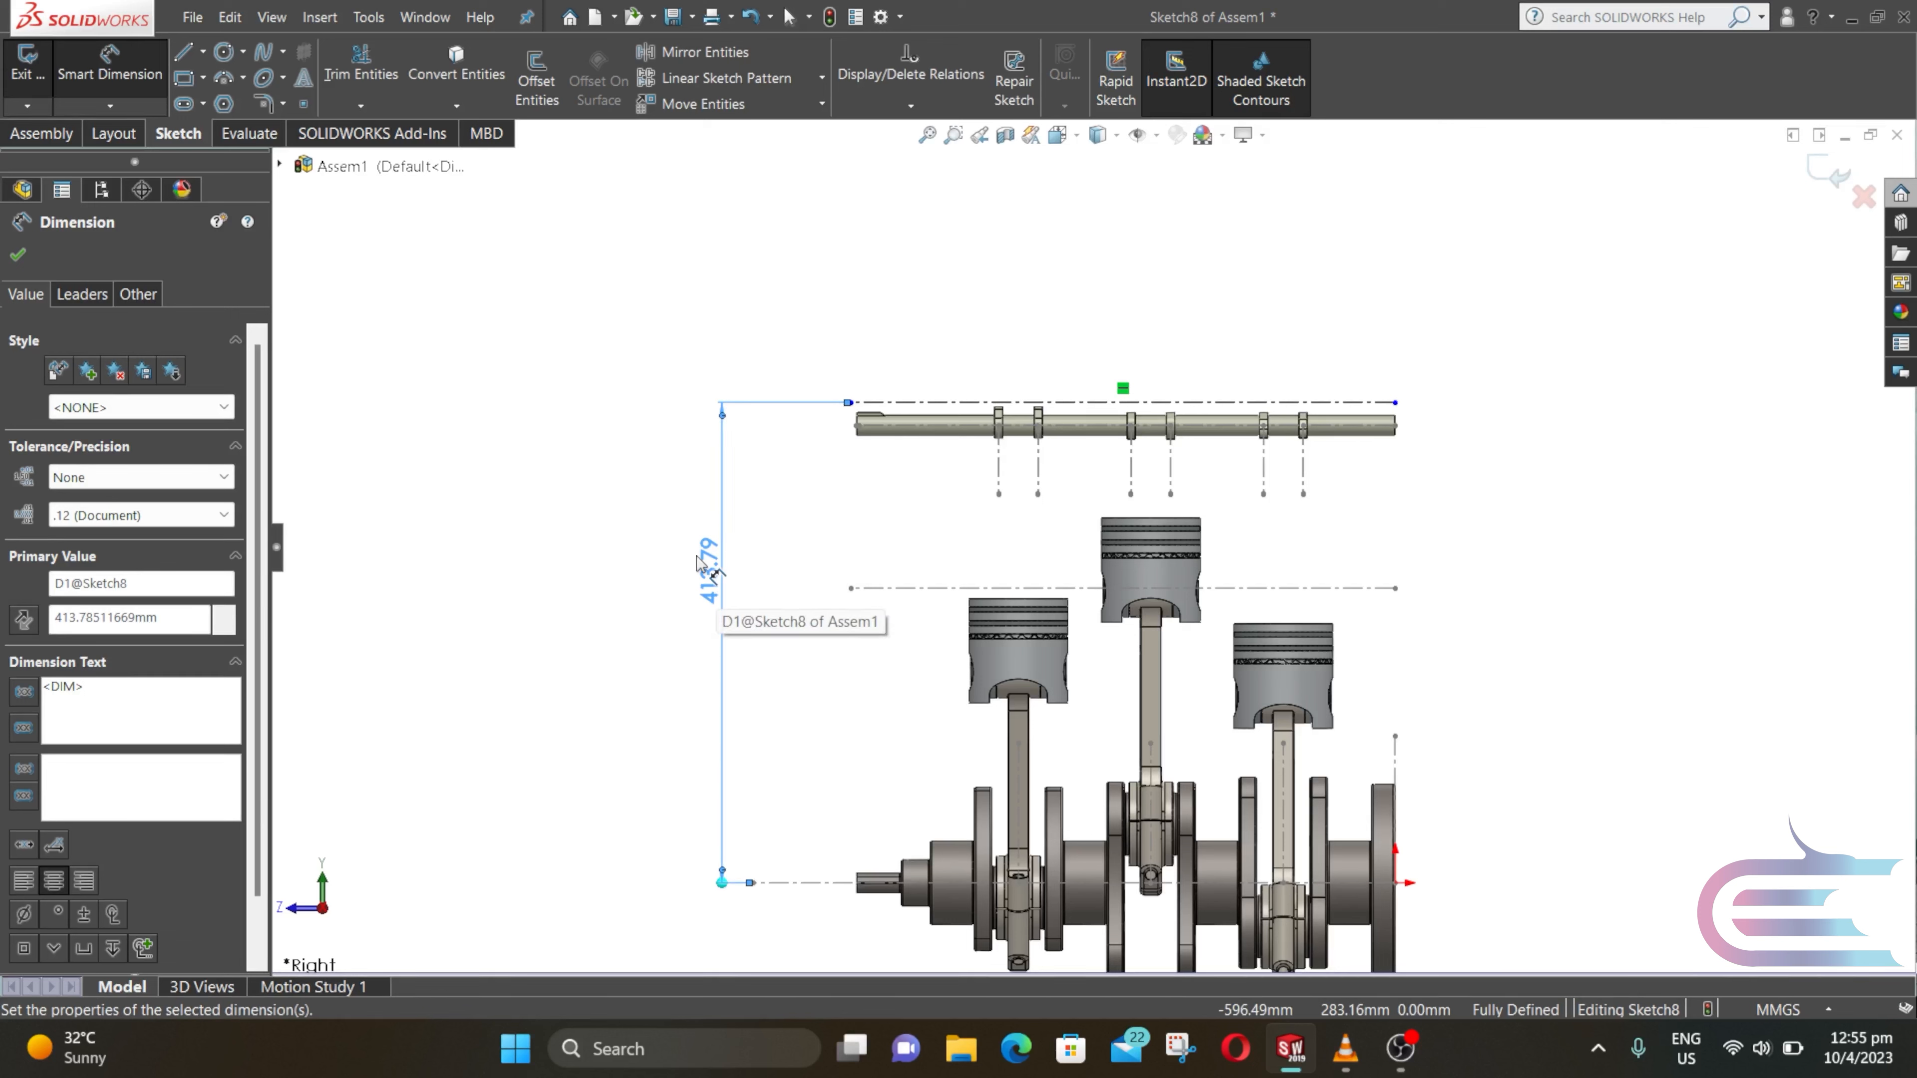
click(18, 255)
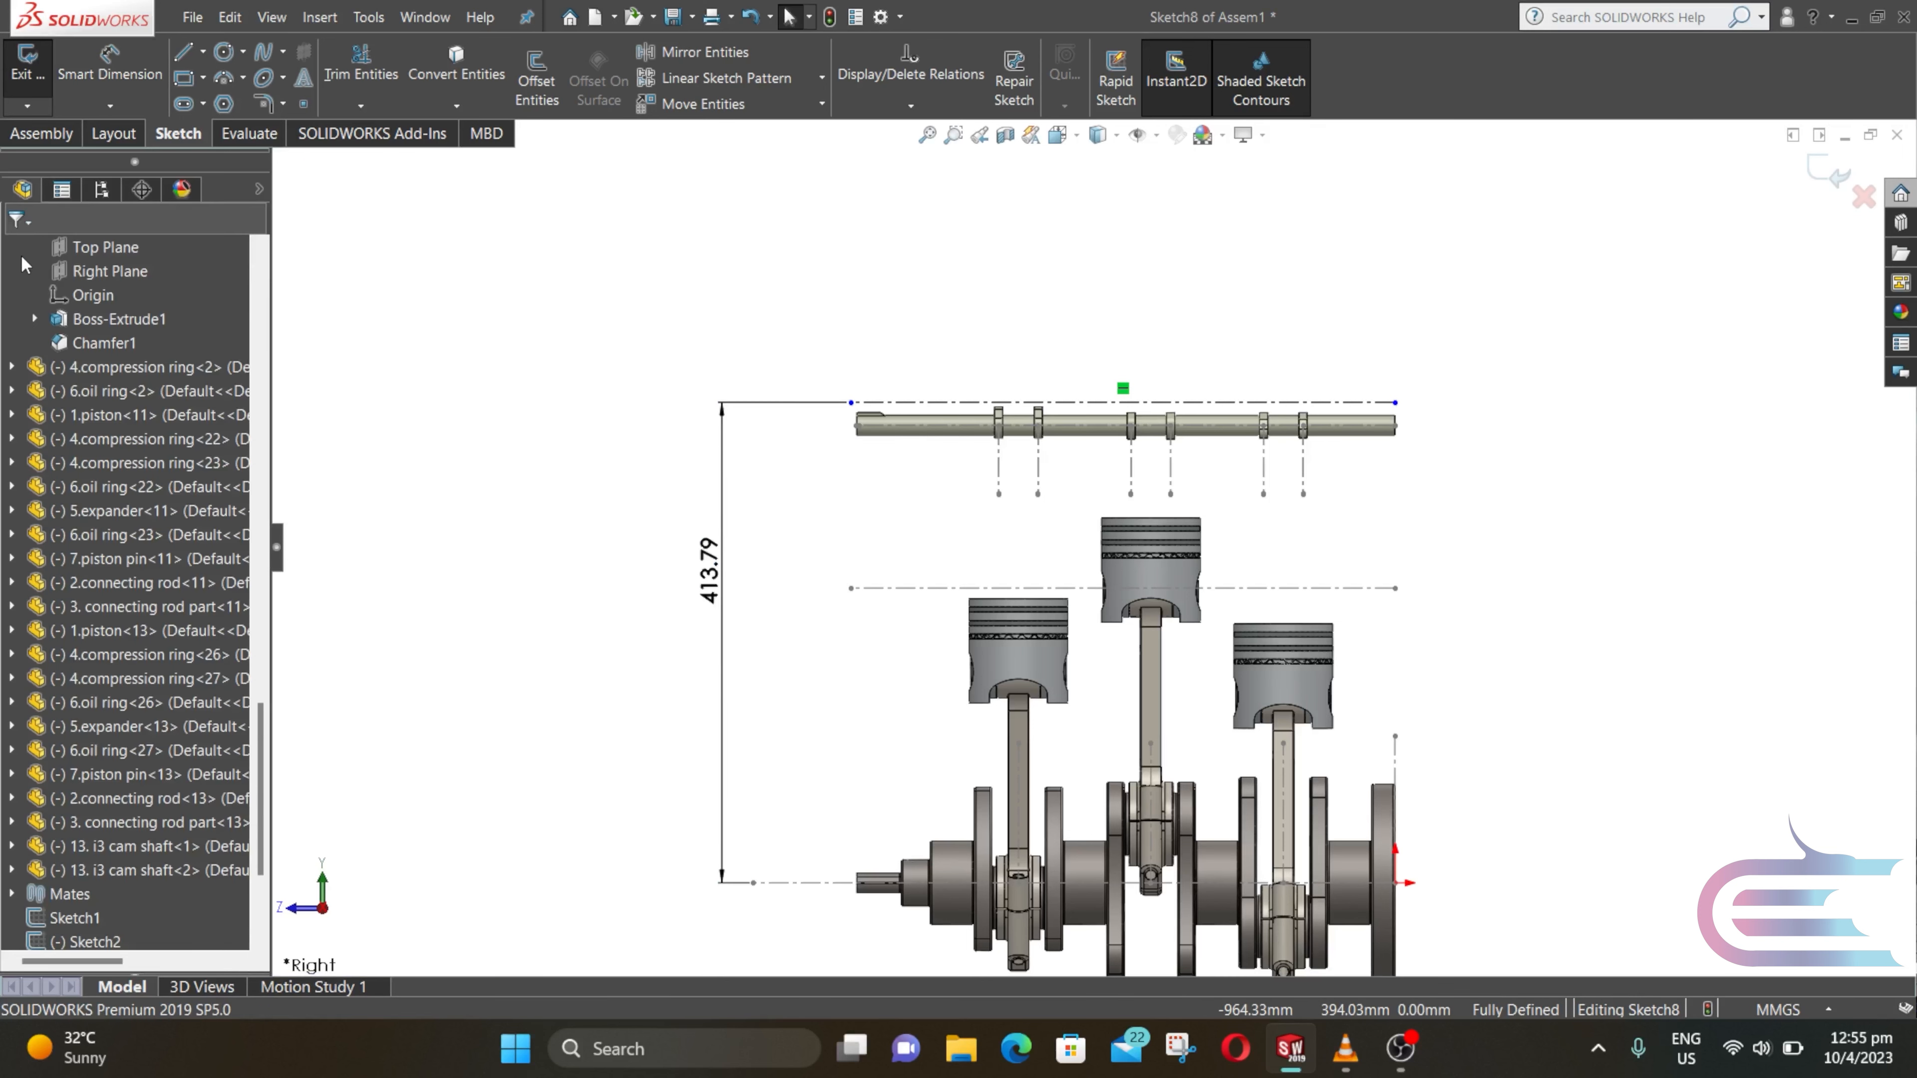
Step: Sketch a vertical centerline about 104 mm long down from the upper horizontal centerline, midway between the first and second cam lobes
click(203, 51)
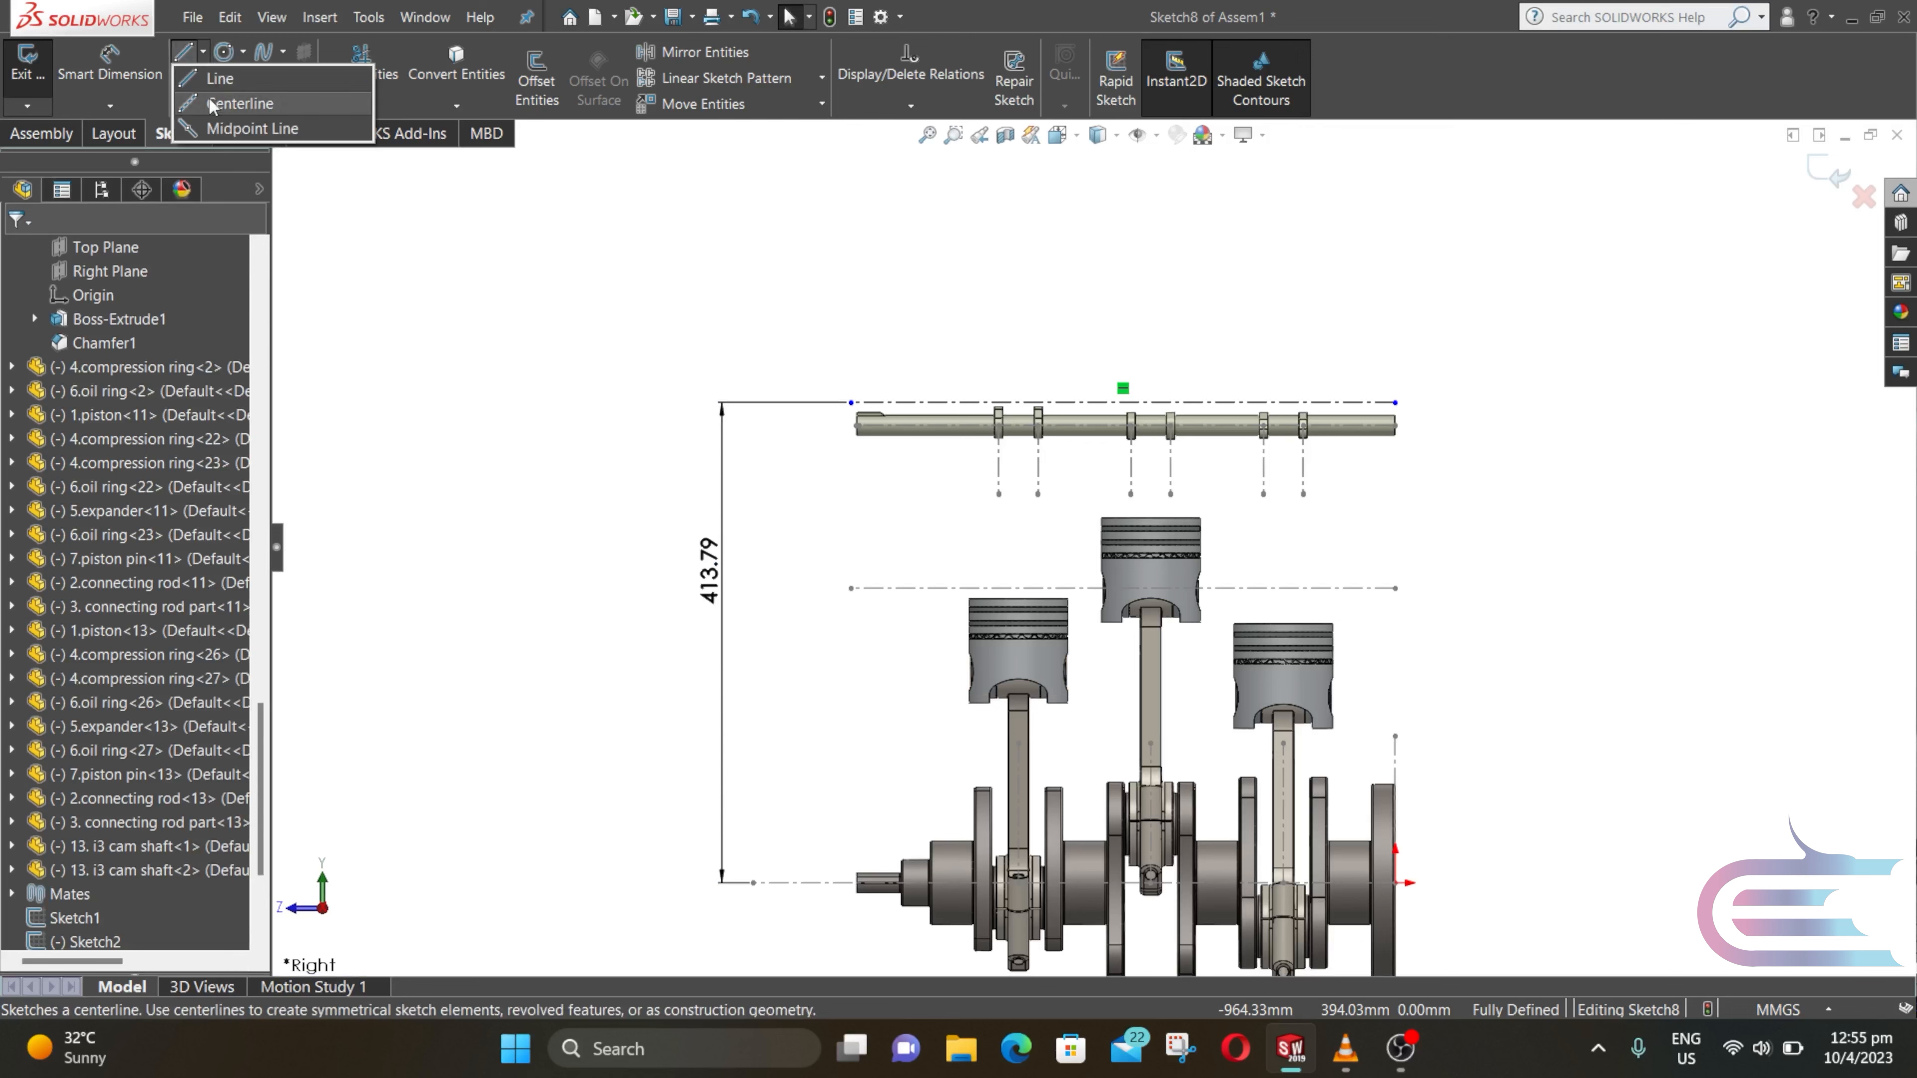
click(242, 95)
scroll(1027, 540, down, 4)
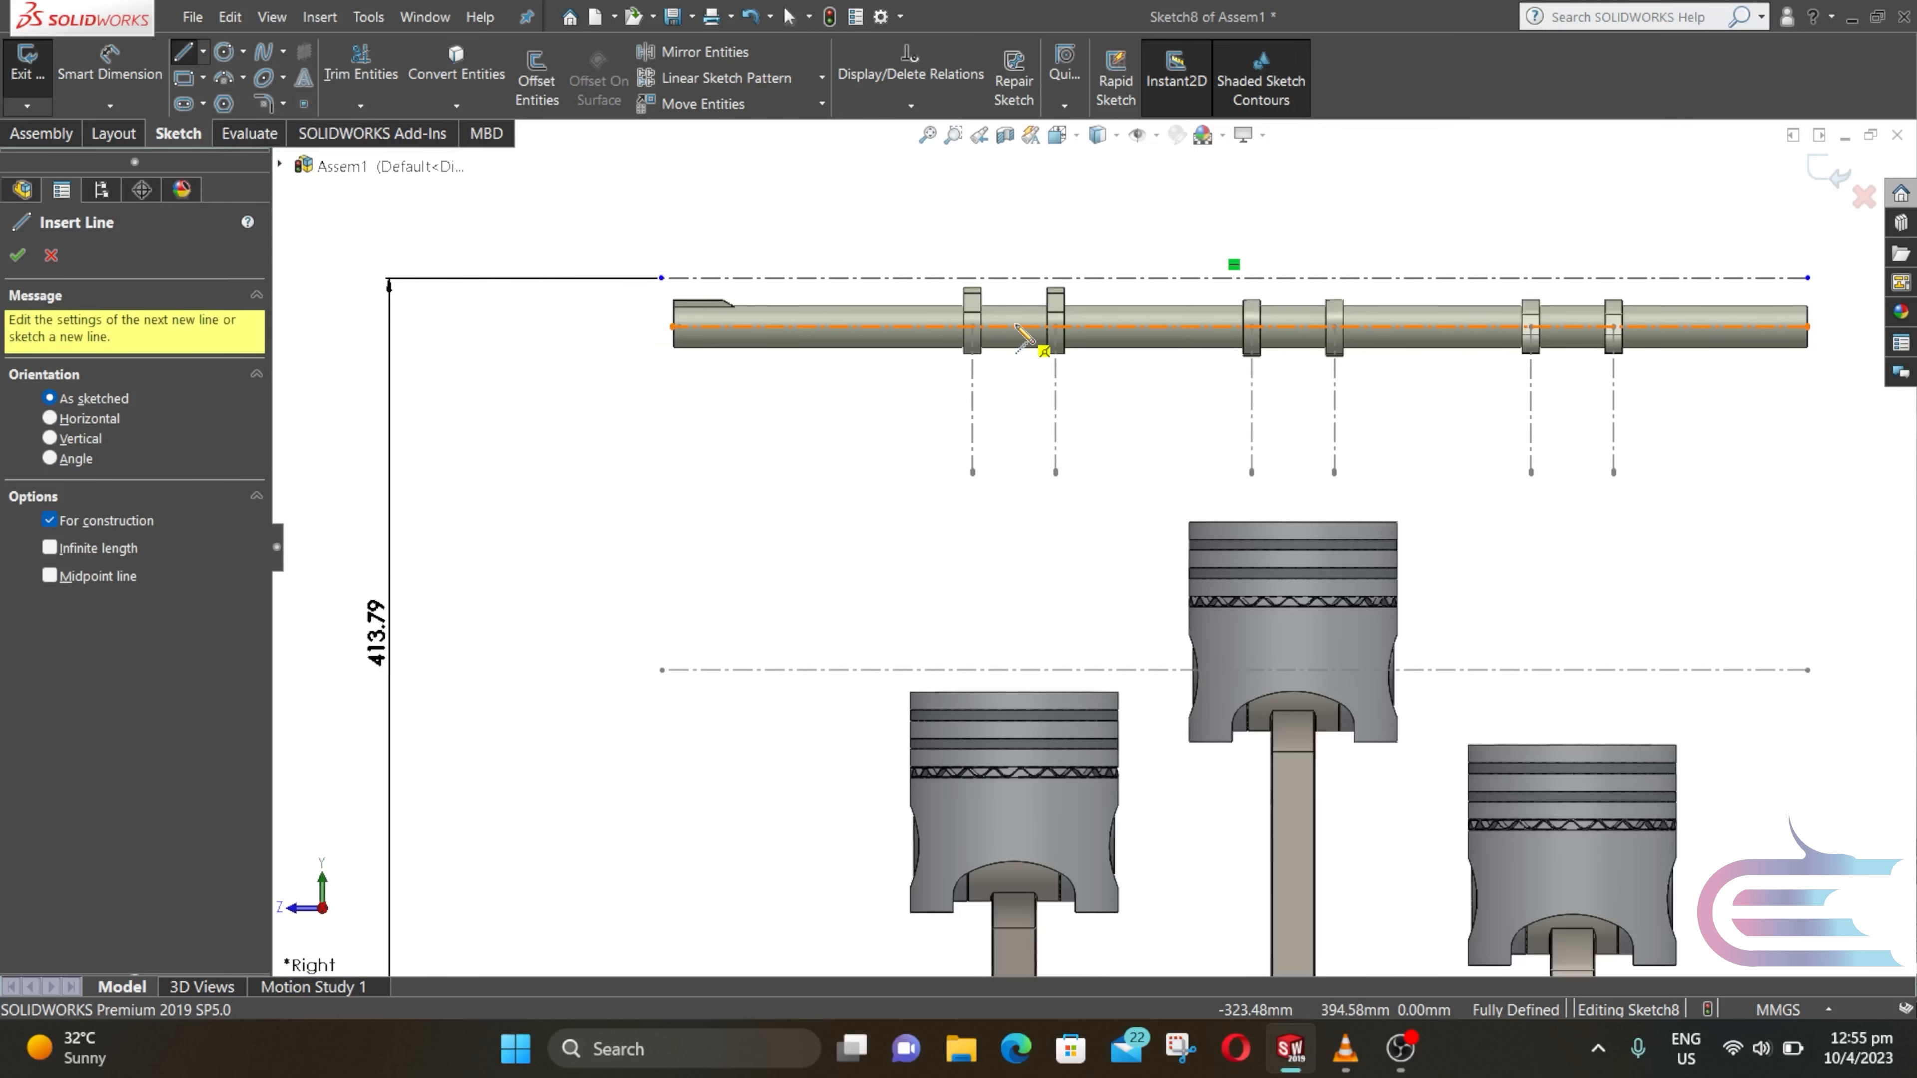
scroll(1044, 343, down, 4)
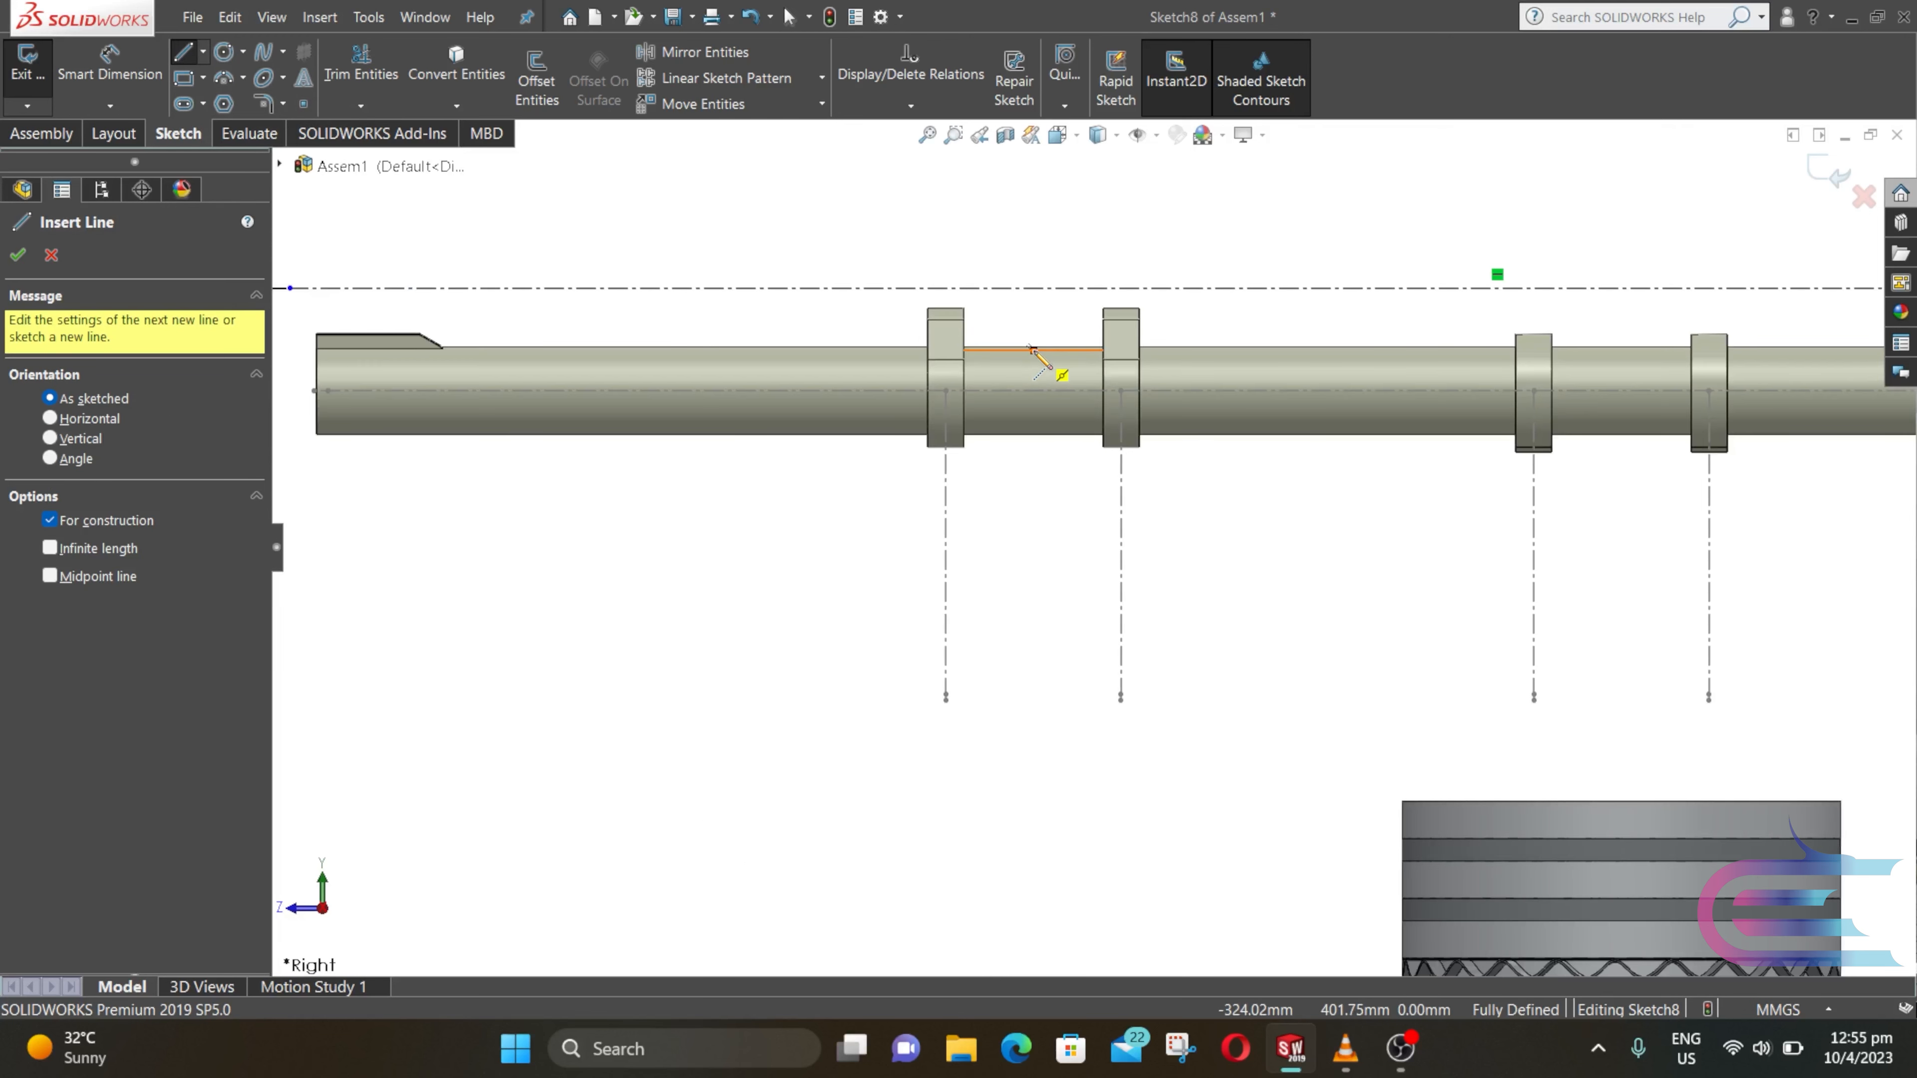
click(1033, 288)
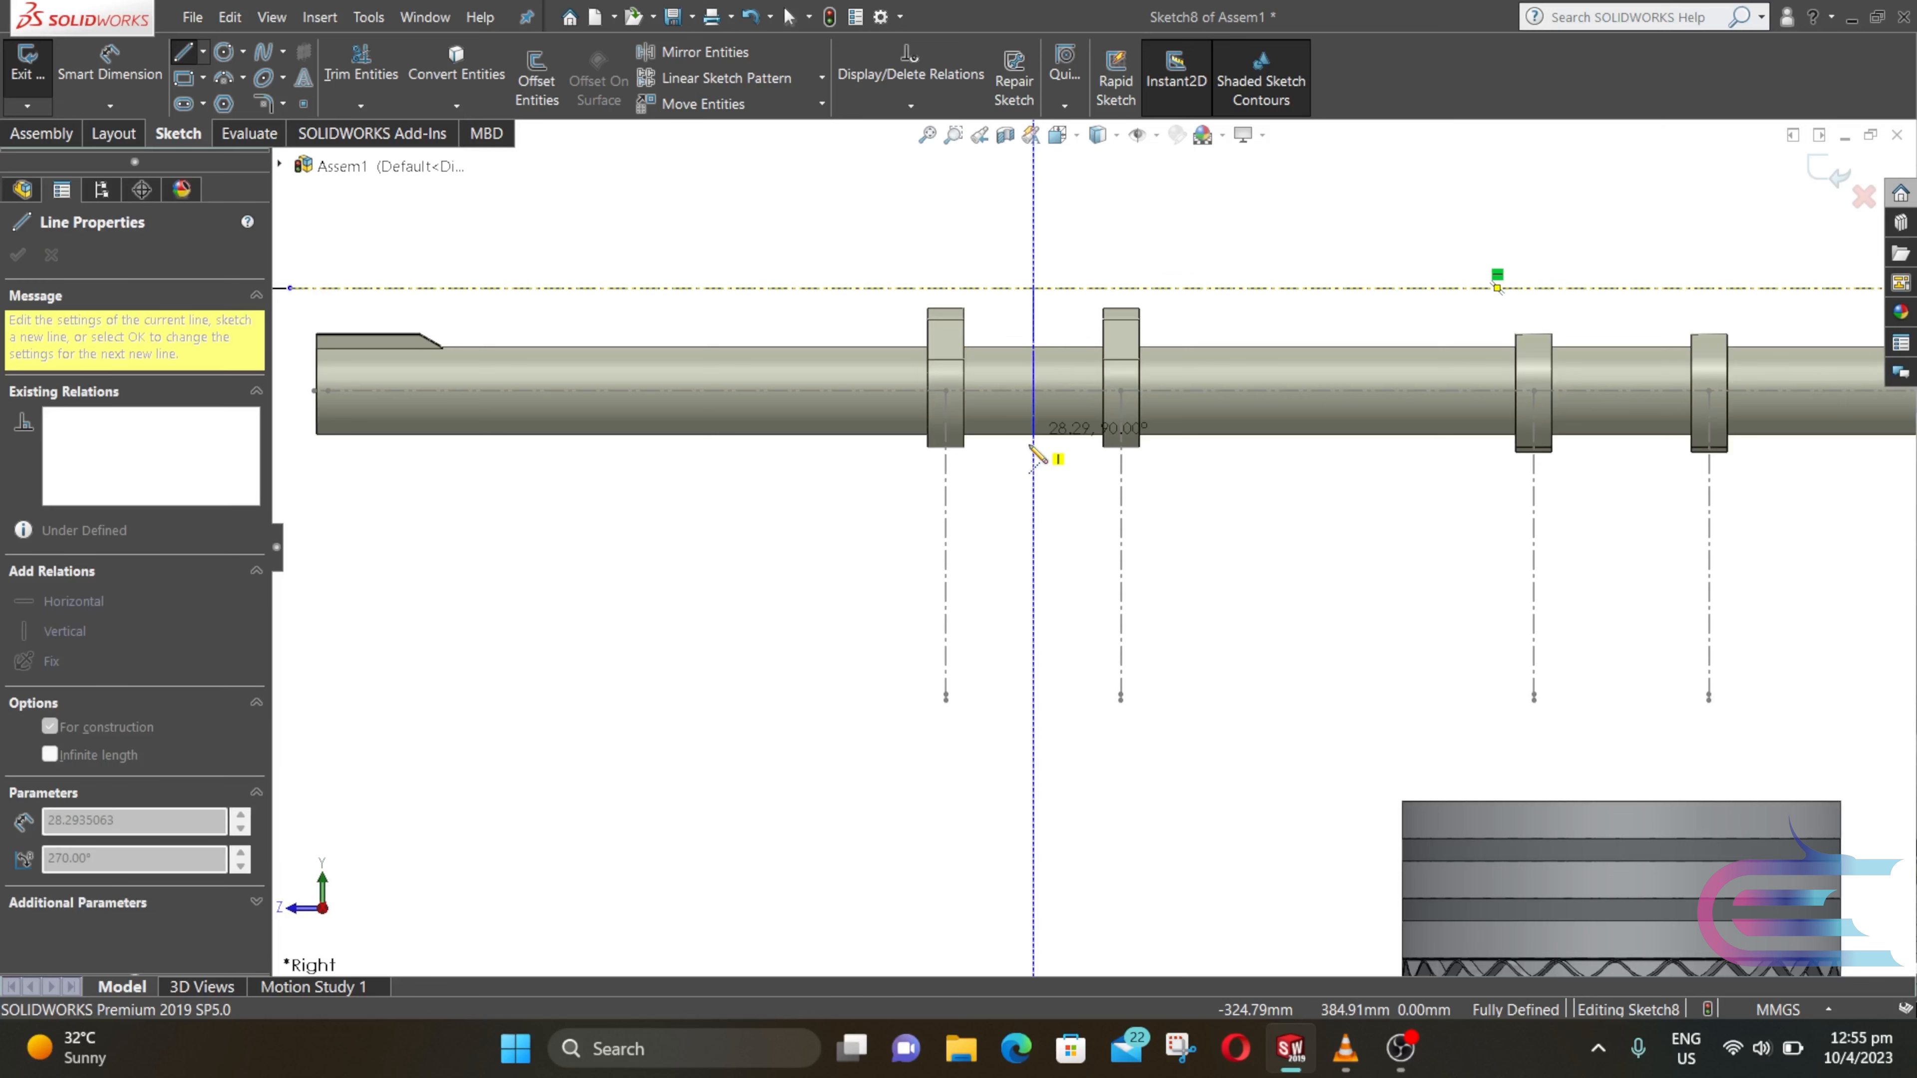
click(1033, 822)
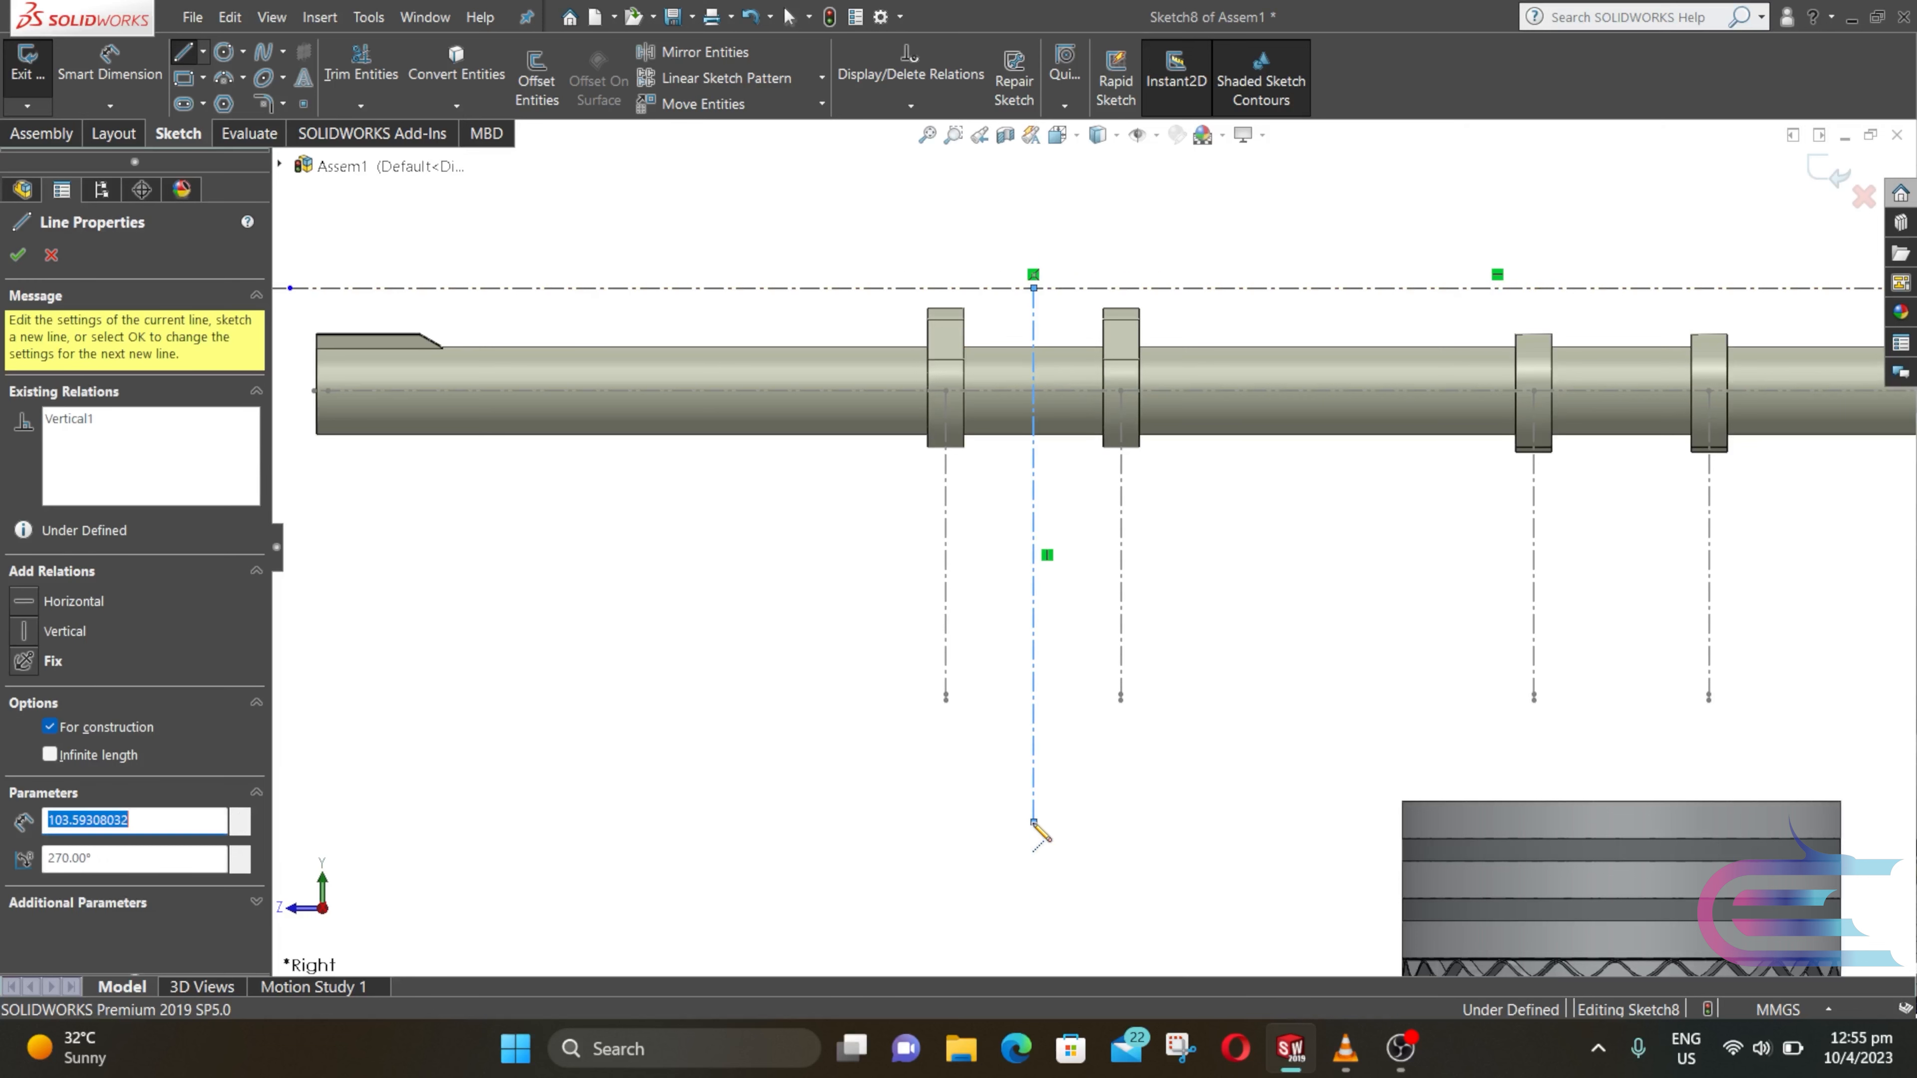
key(Escape)
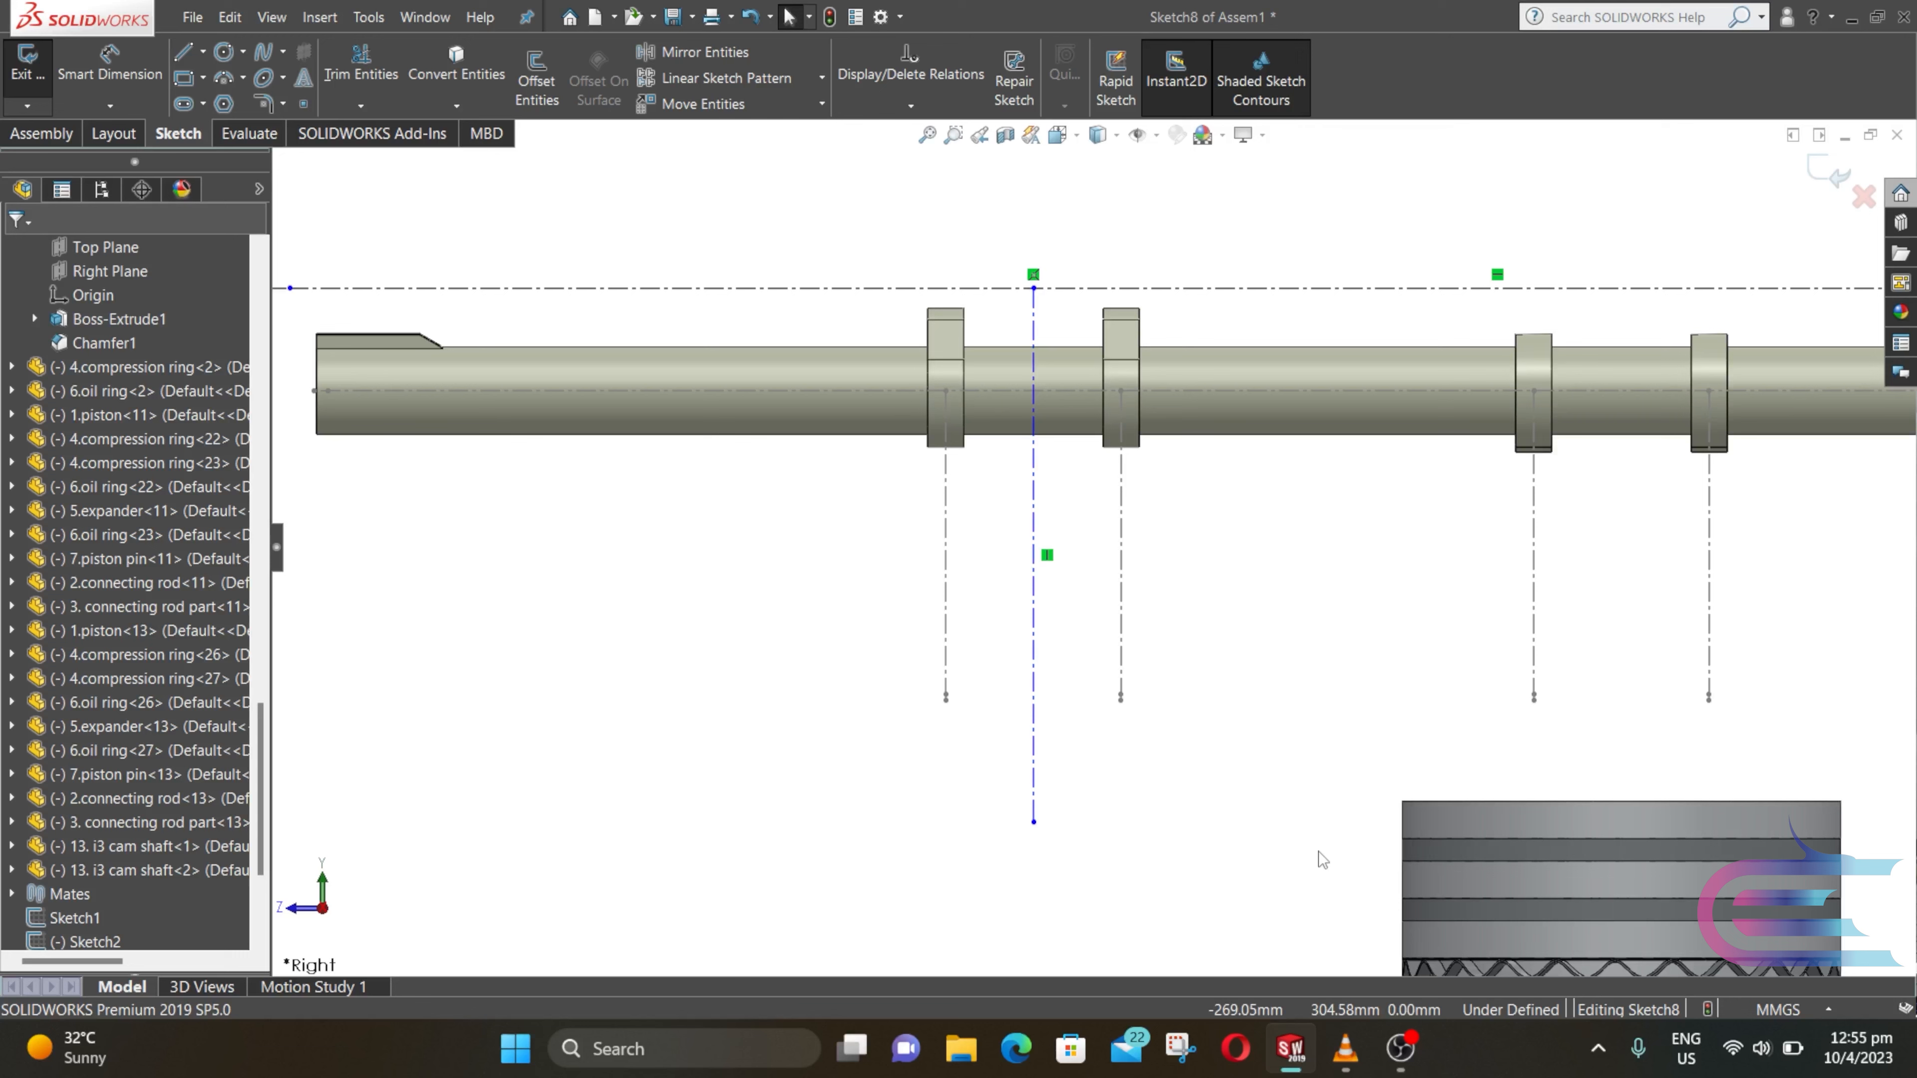
Step: Sketch a vertical centerline from the upper horizontal centerline, midway between the third and fourth cam lobes, ending just above the middle piston
key(Return)
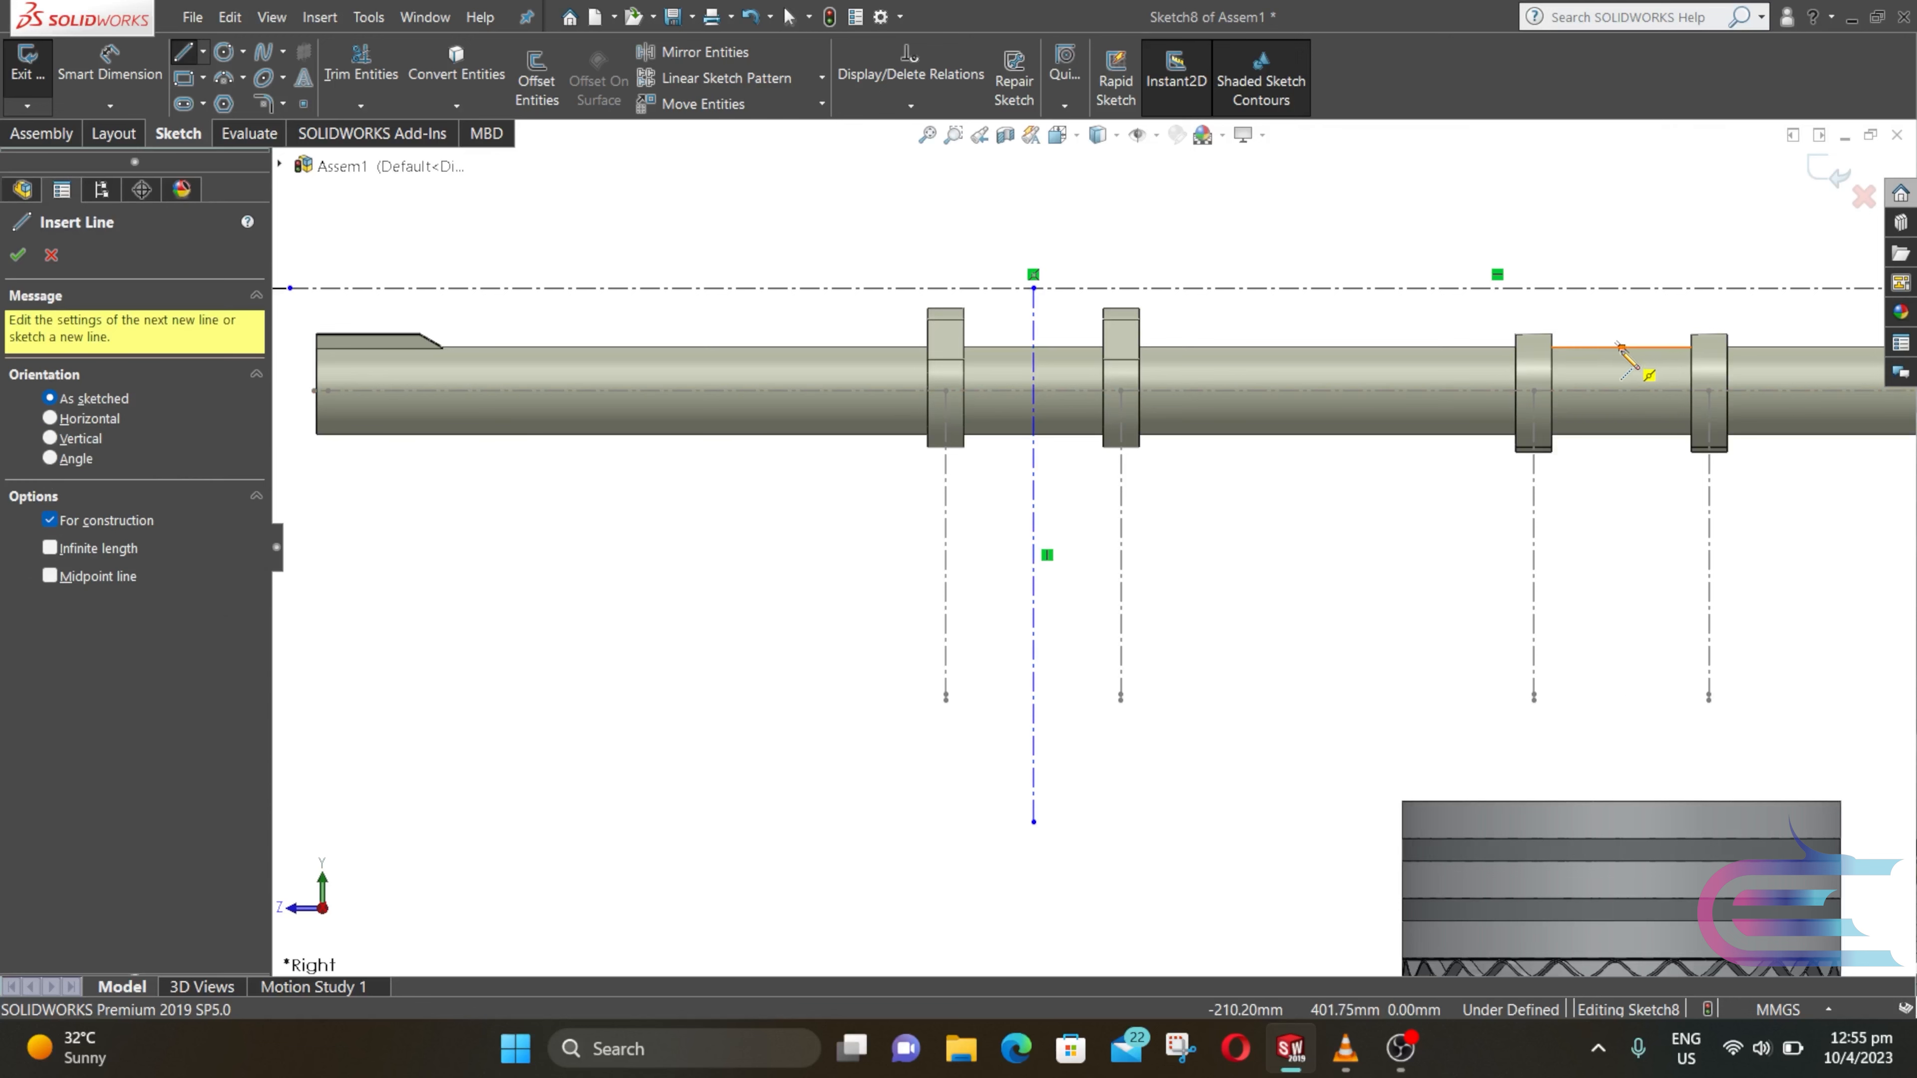
click(1622, 289)
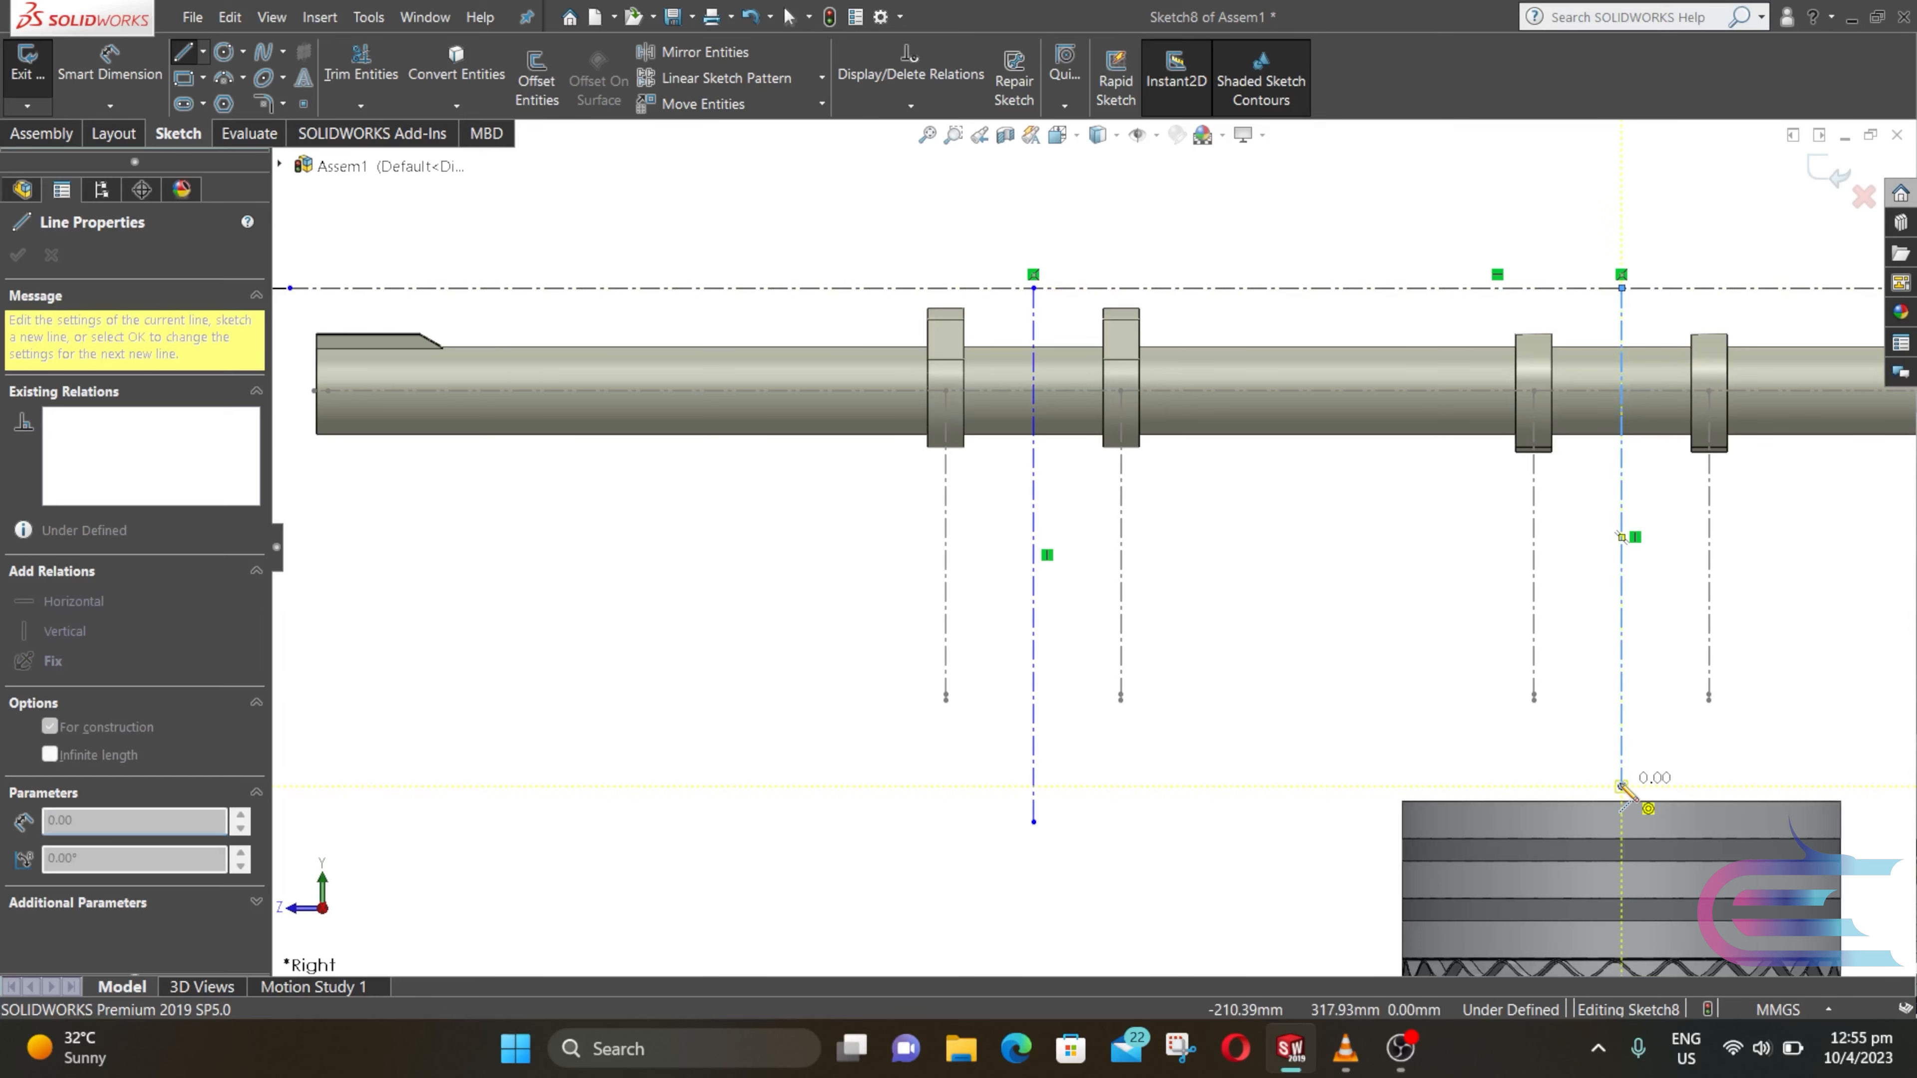
key(Escape)
scroll(1773, 705, up, 3)
scroll(1867, 602, down, 3)
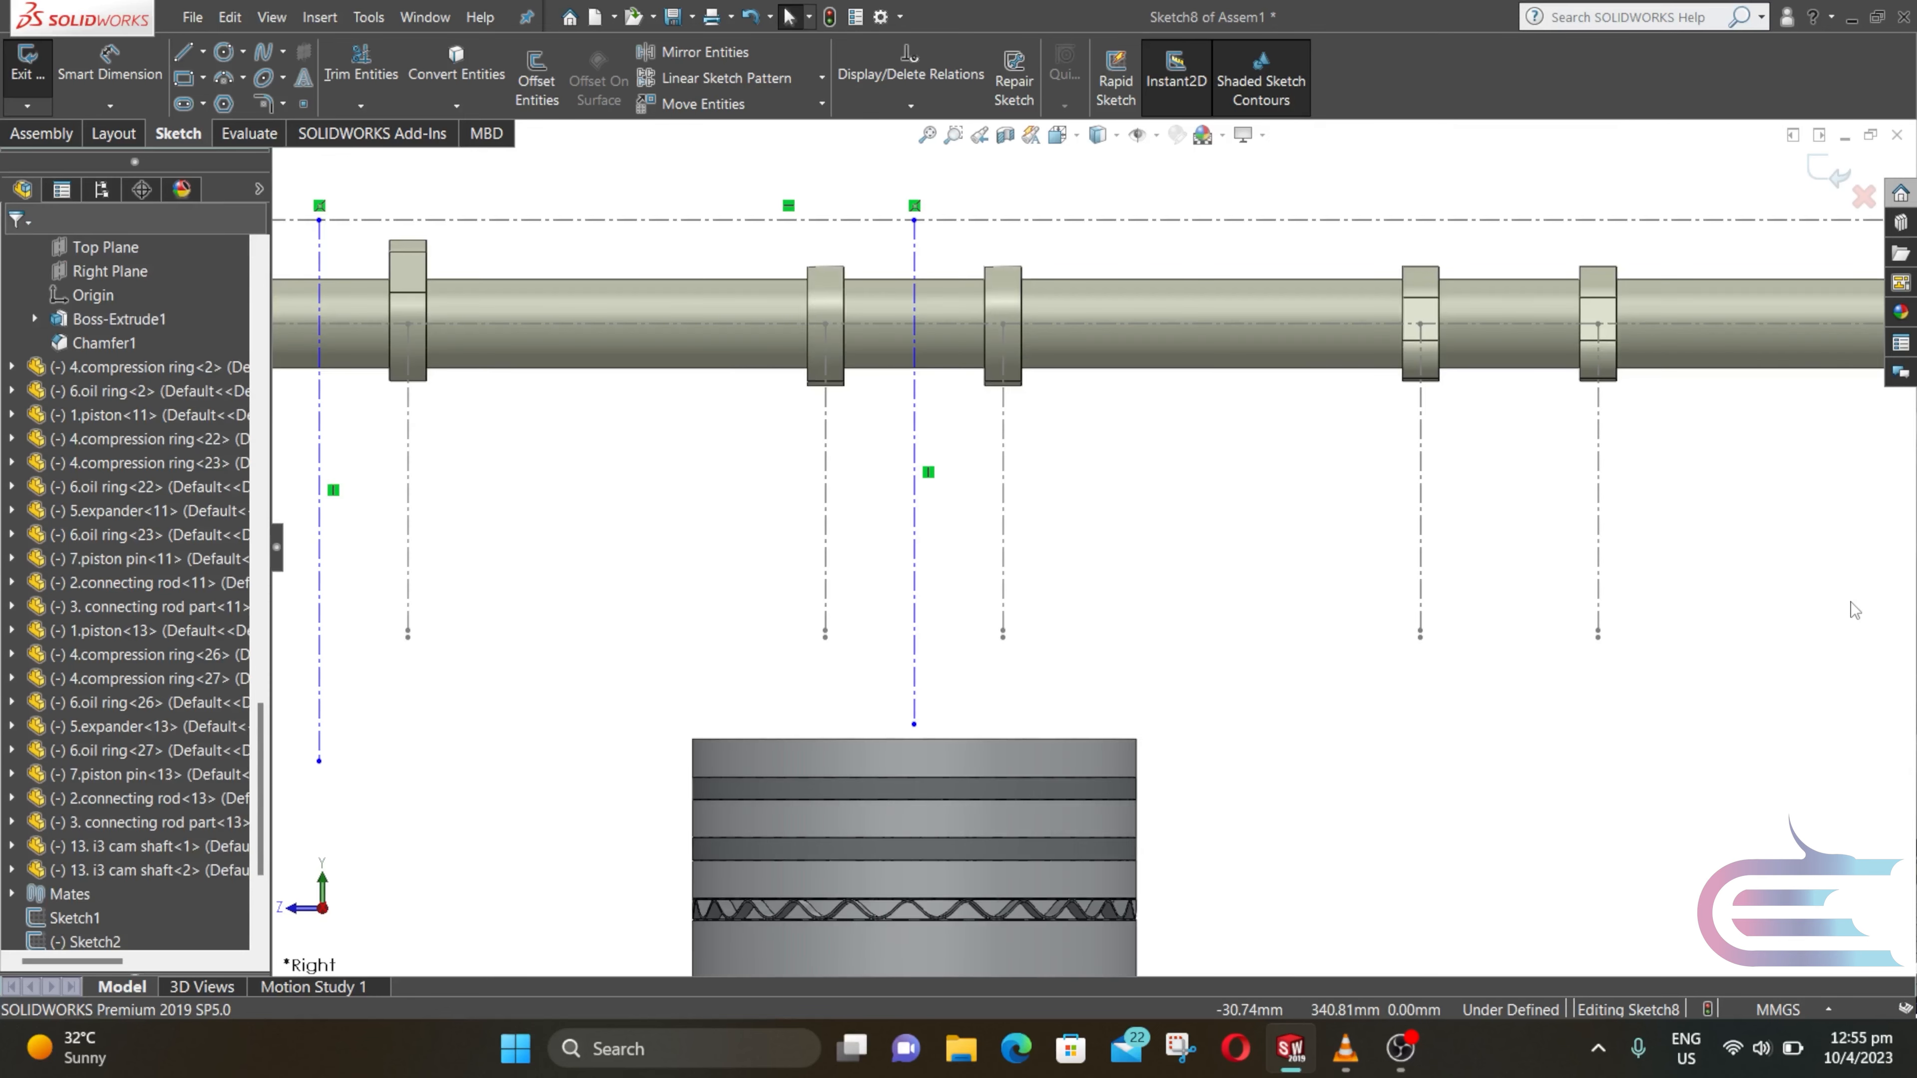
Step: Sketch a vertical centerline midway between the fifth and sixth cam lobes, level with the middle one's lower end, and exit the sketch
key(Return)
click(1509, 220)
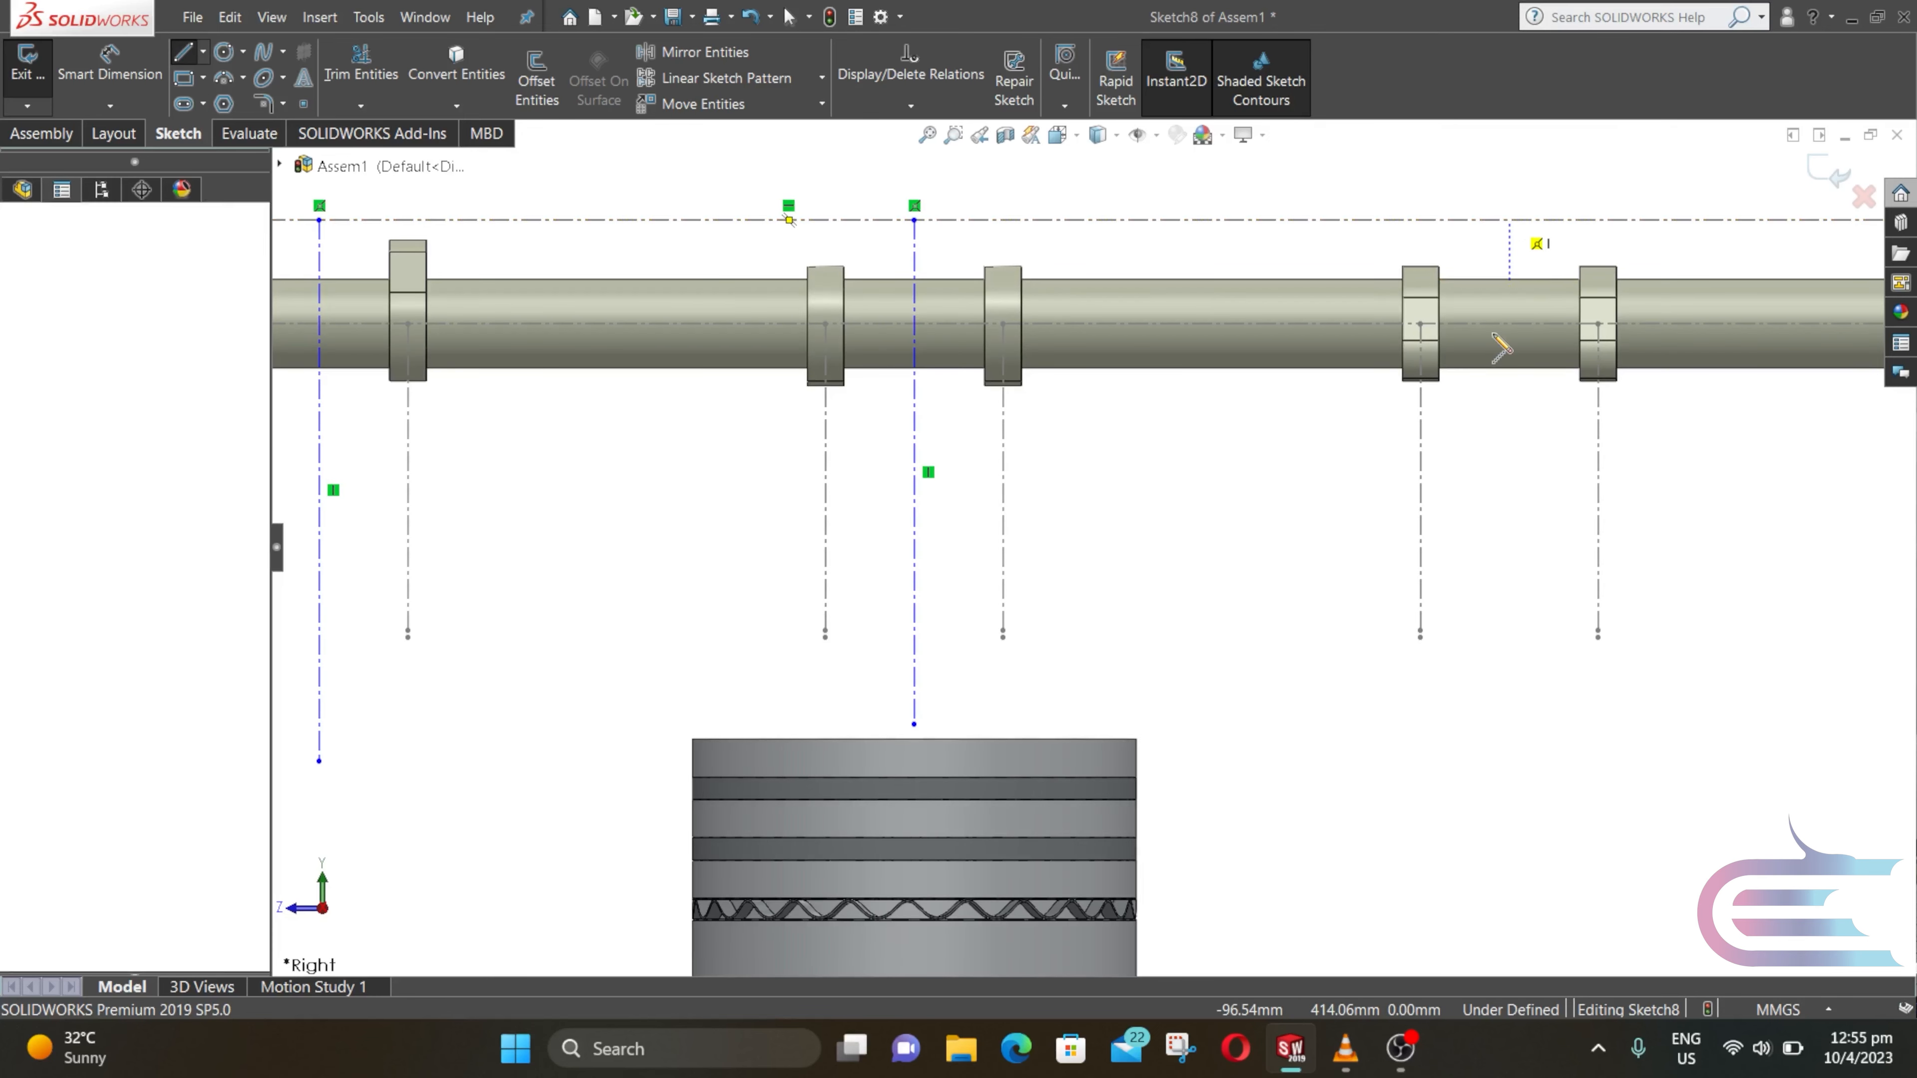
click(1510, 725)
key(Escape)
key(f)
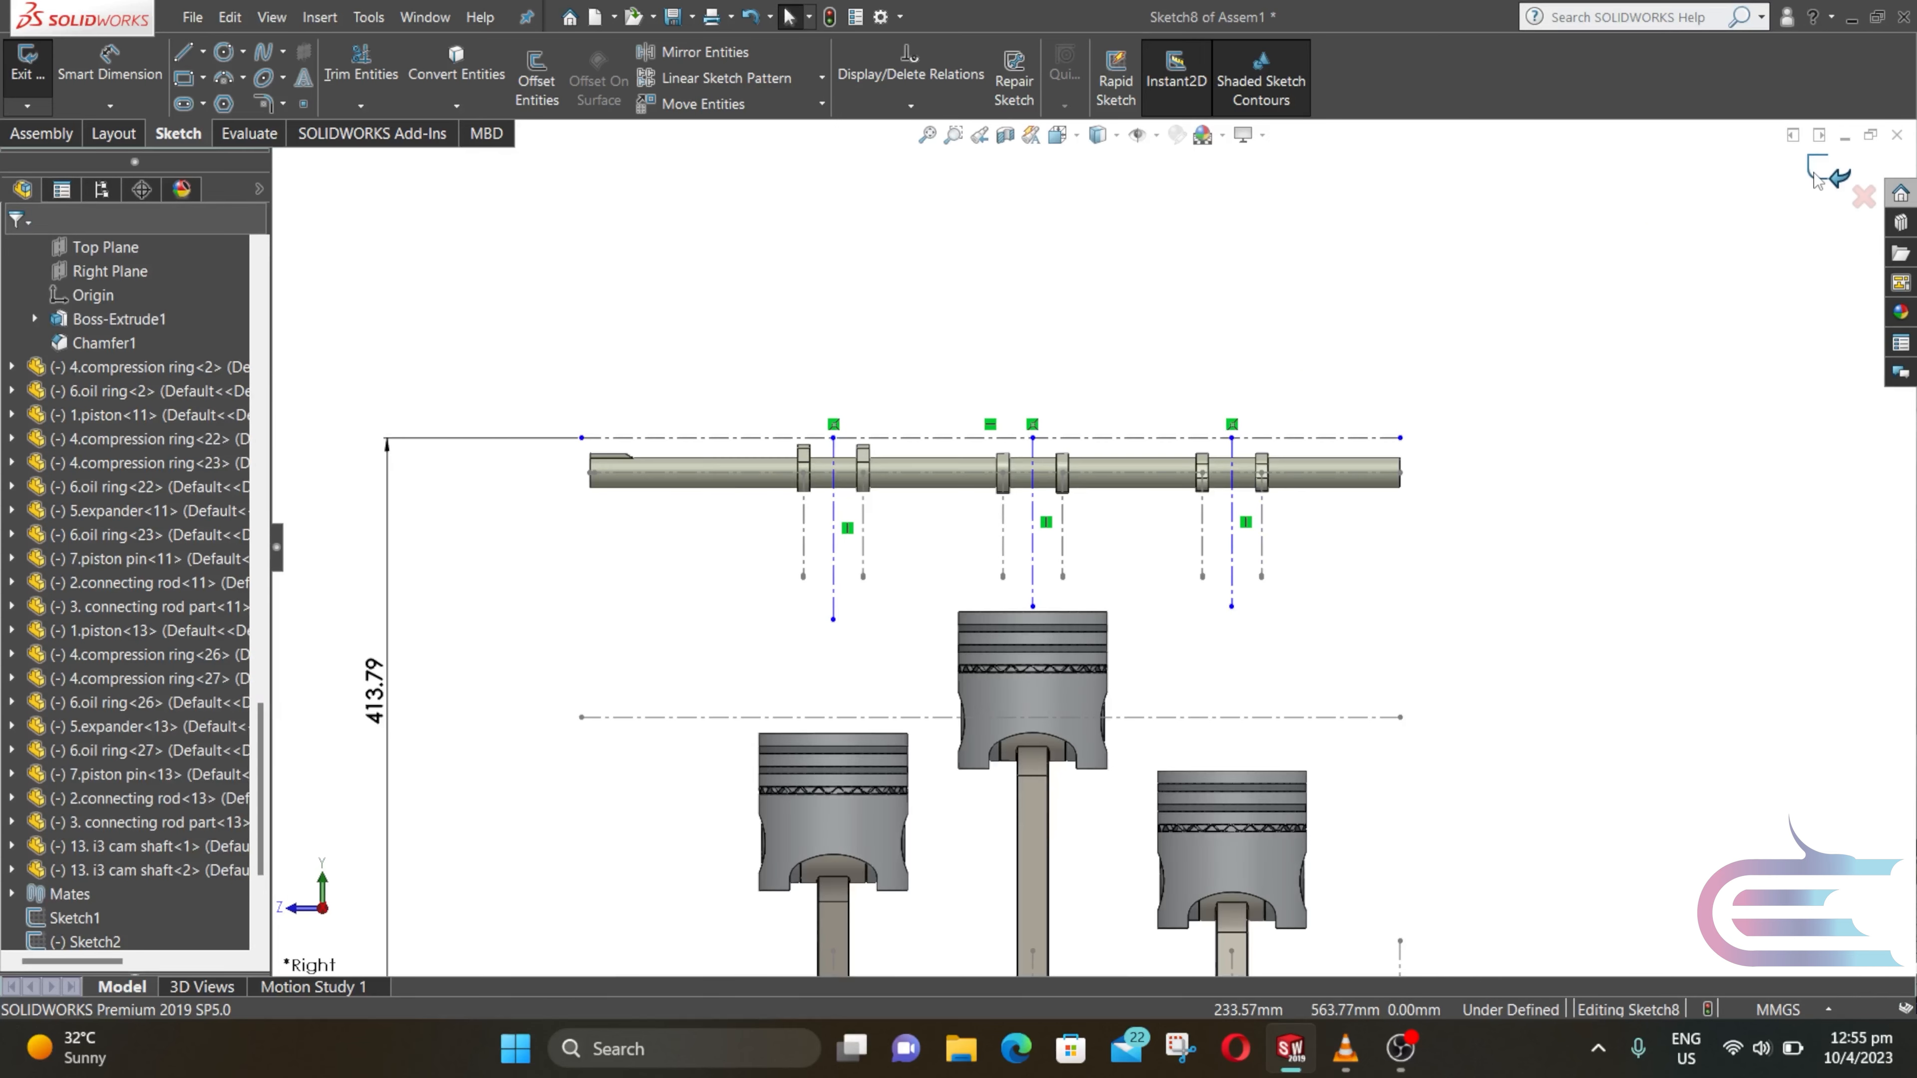
click(1815, 179)
key(ctrl+b)
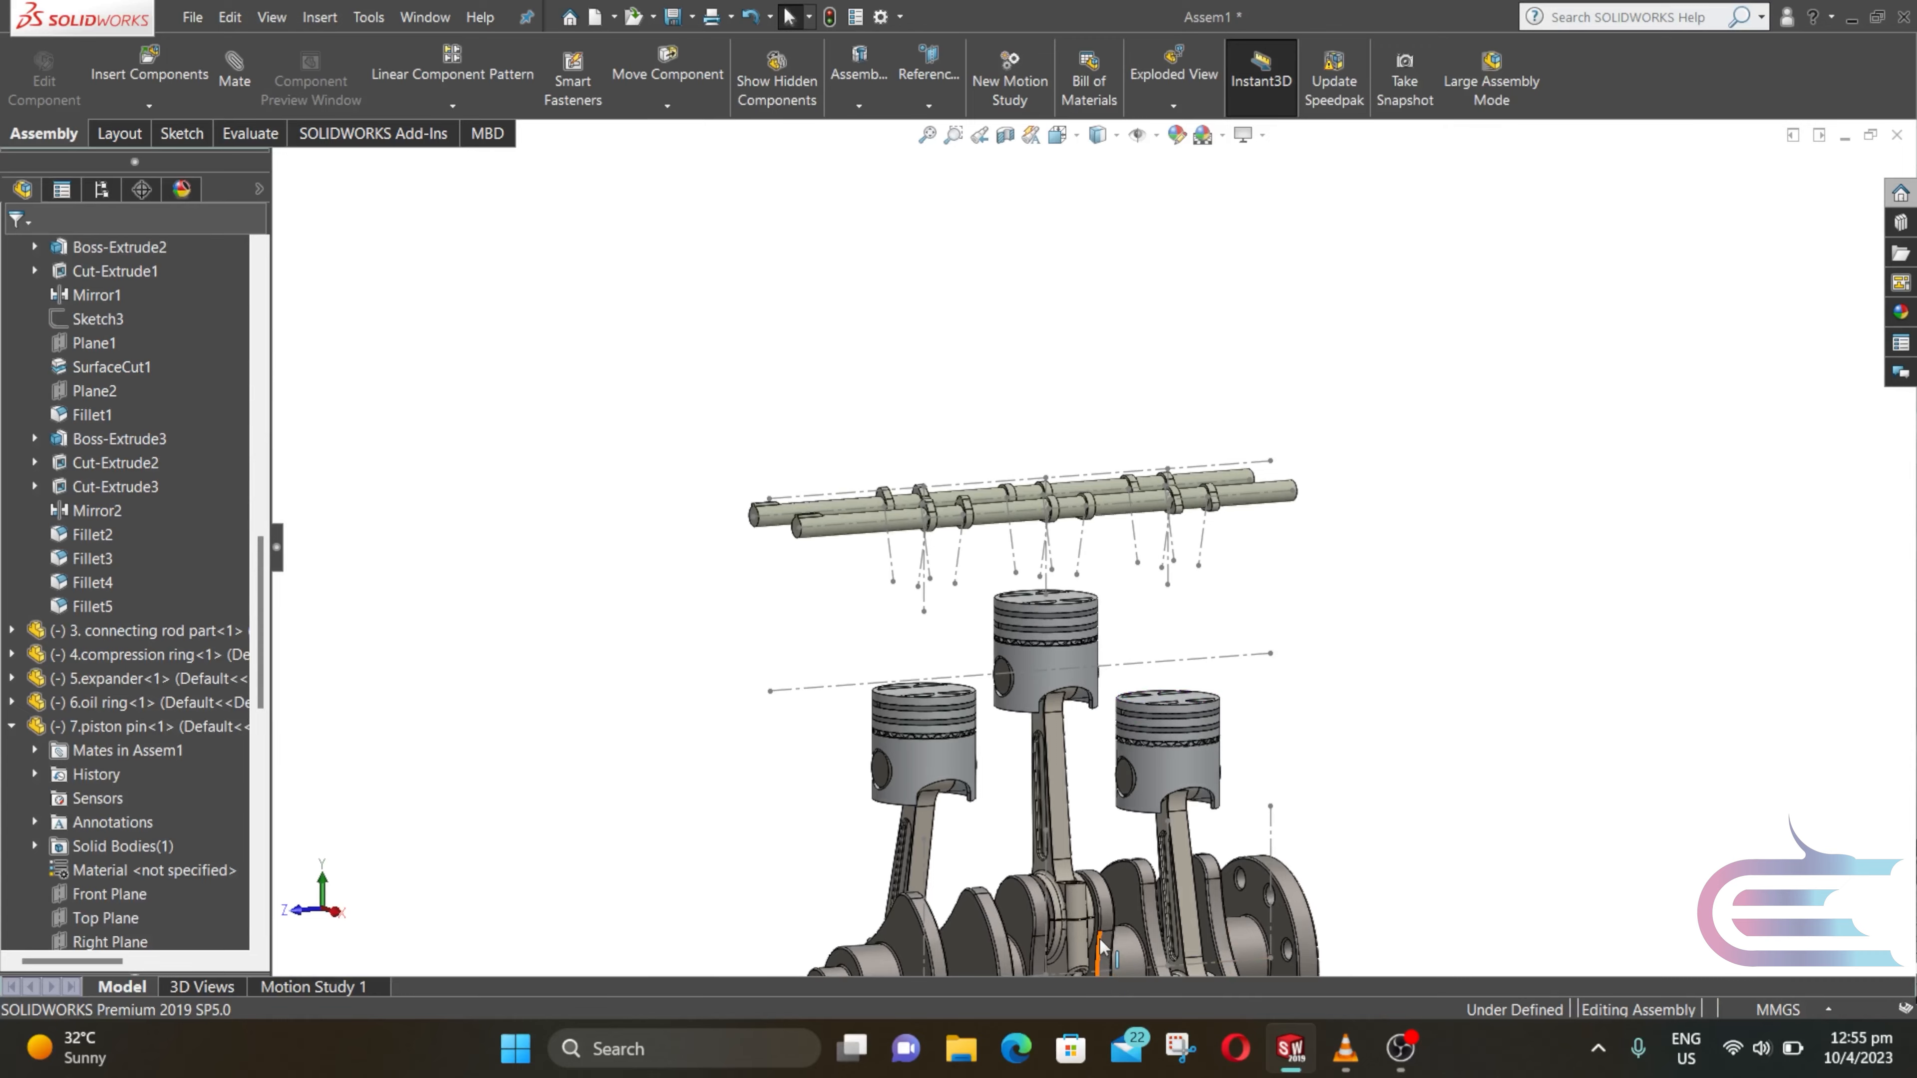
Step: Open the parts 8. intake valve, 10 . valve spring and 11. washer from the i3 folder for insertion into the assembly
key(ctrl+Up)
key(ctrl+Up)
key(ctrl+Up)
key(ctrl+Up)
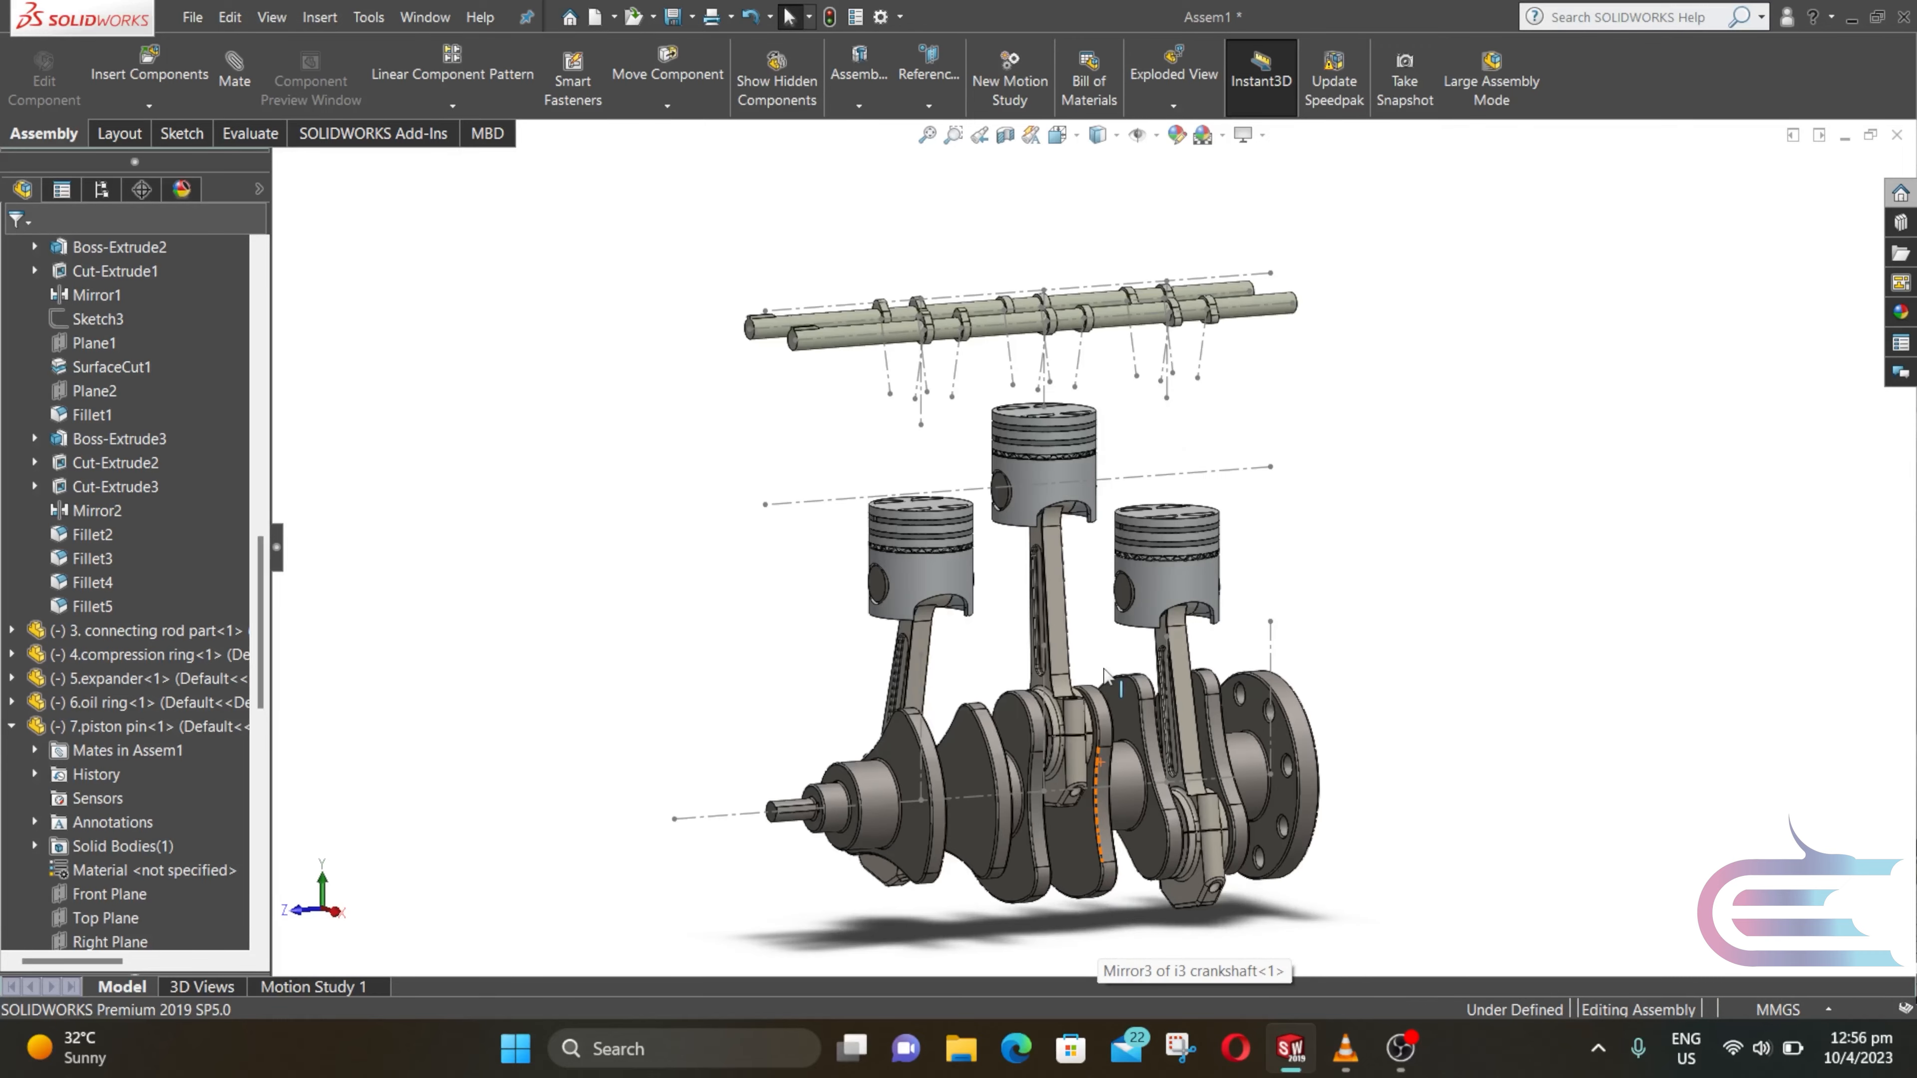
middle_drag(1104, 672, 1066, 642)
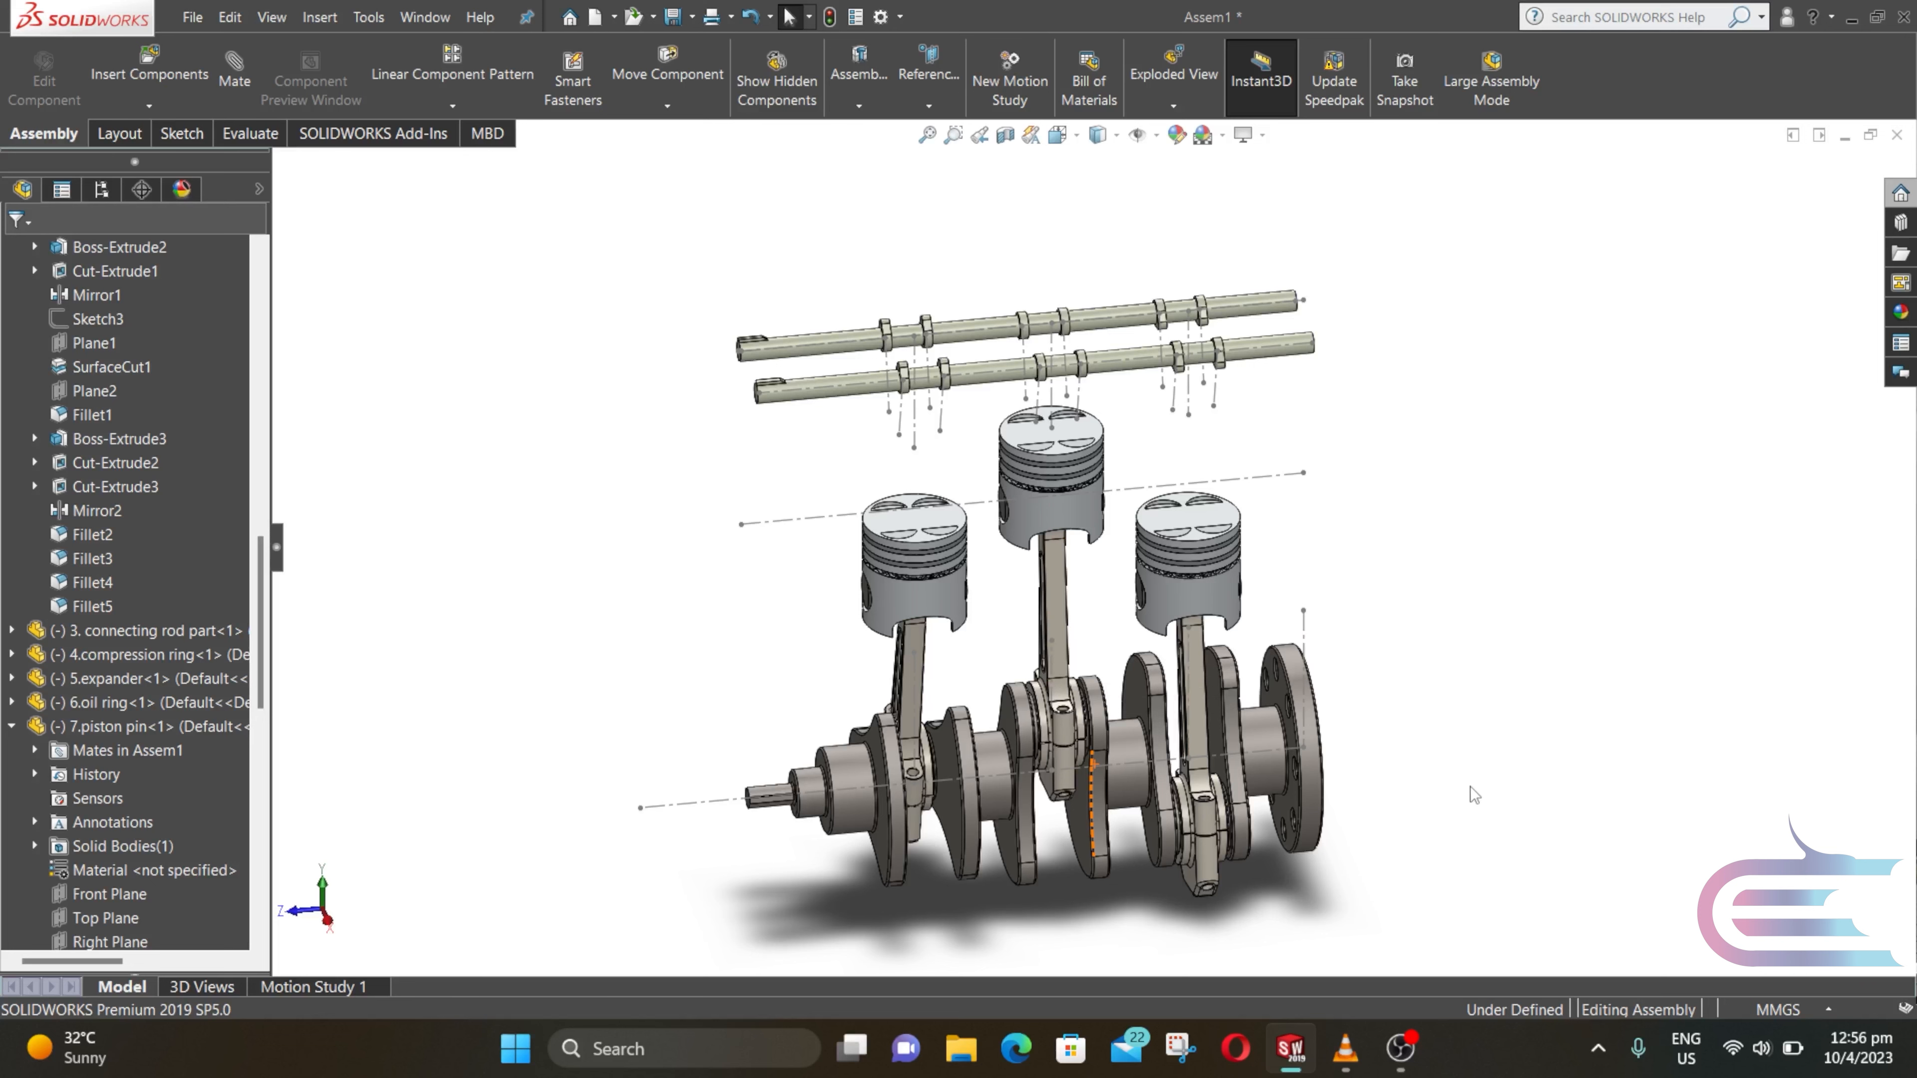
click(159, 69)
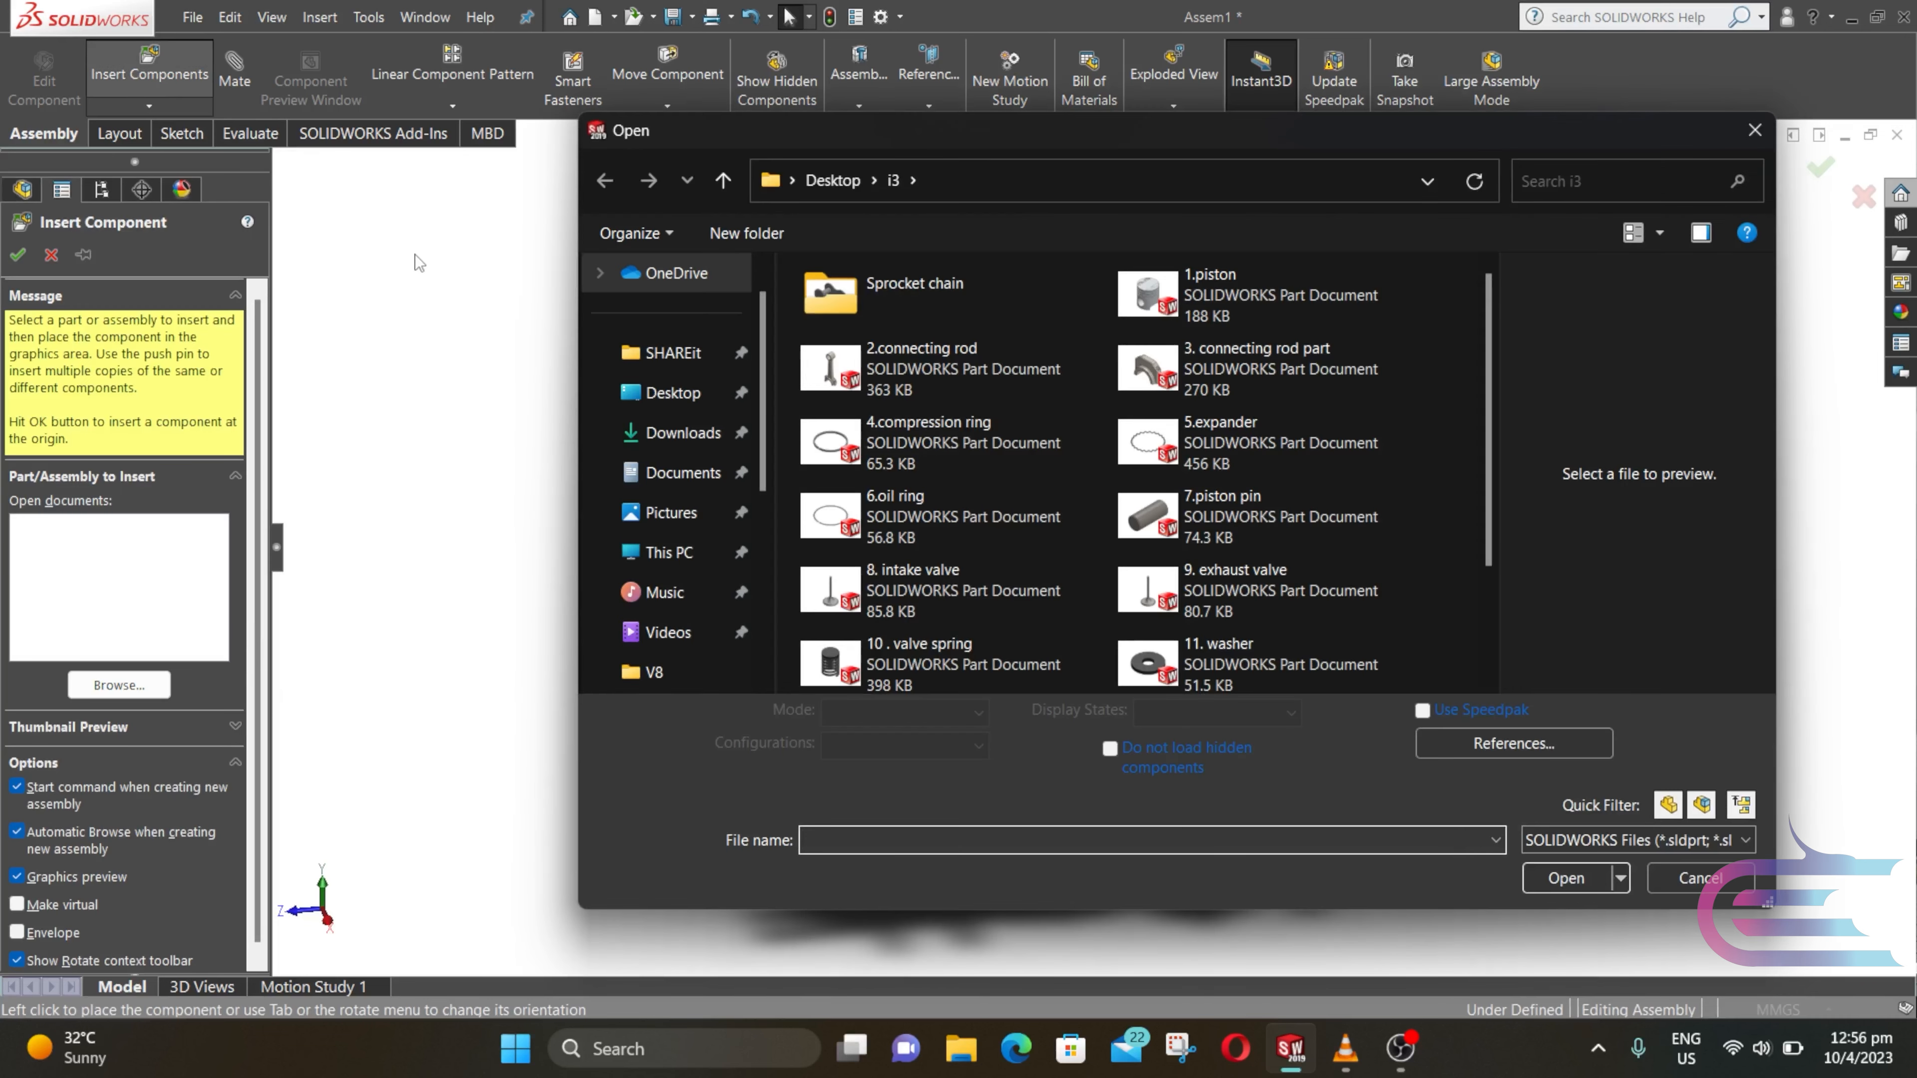
scroll(941, 417, down, 2)
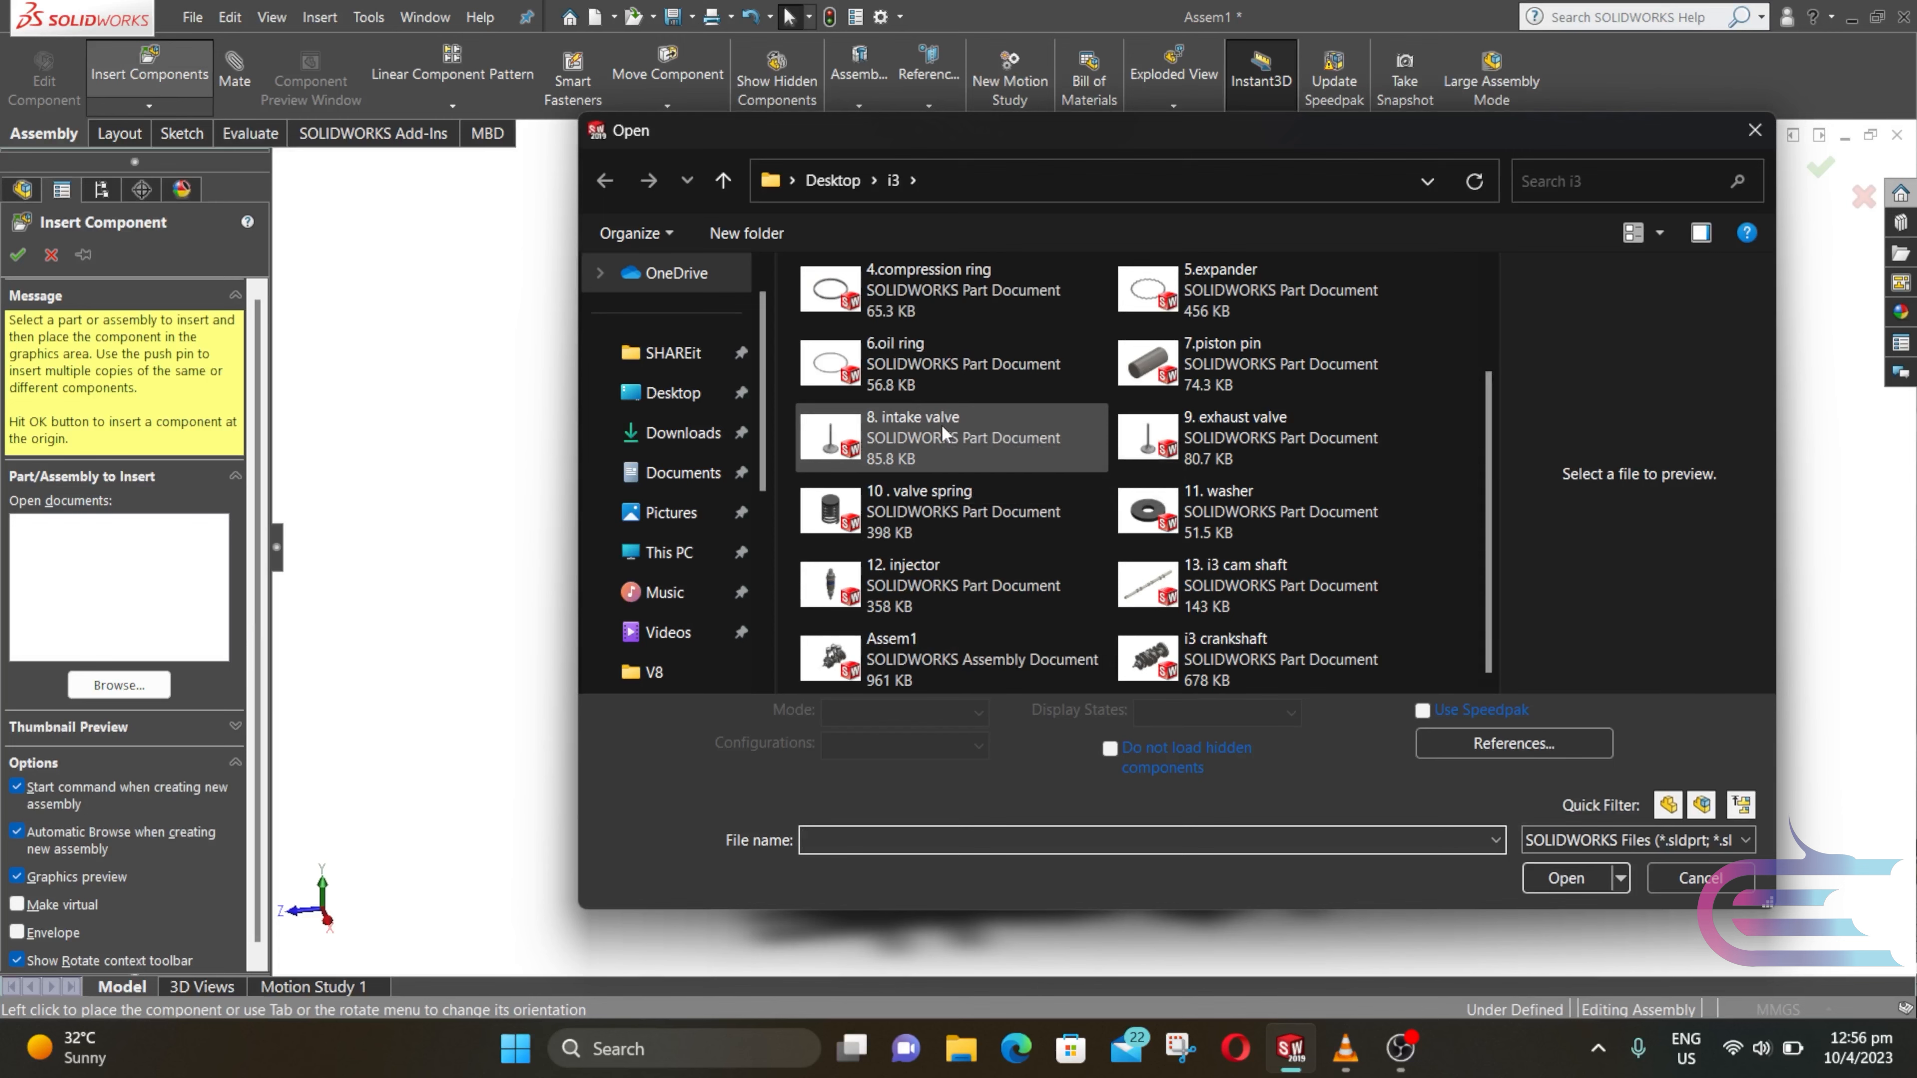
click(941, 424)
ctrl+click(932, 511)
ctrl+click(1220, 509)
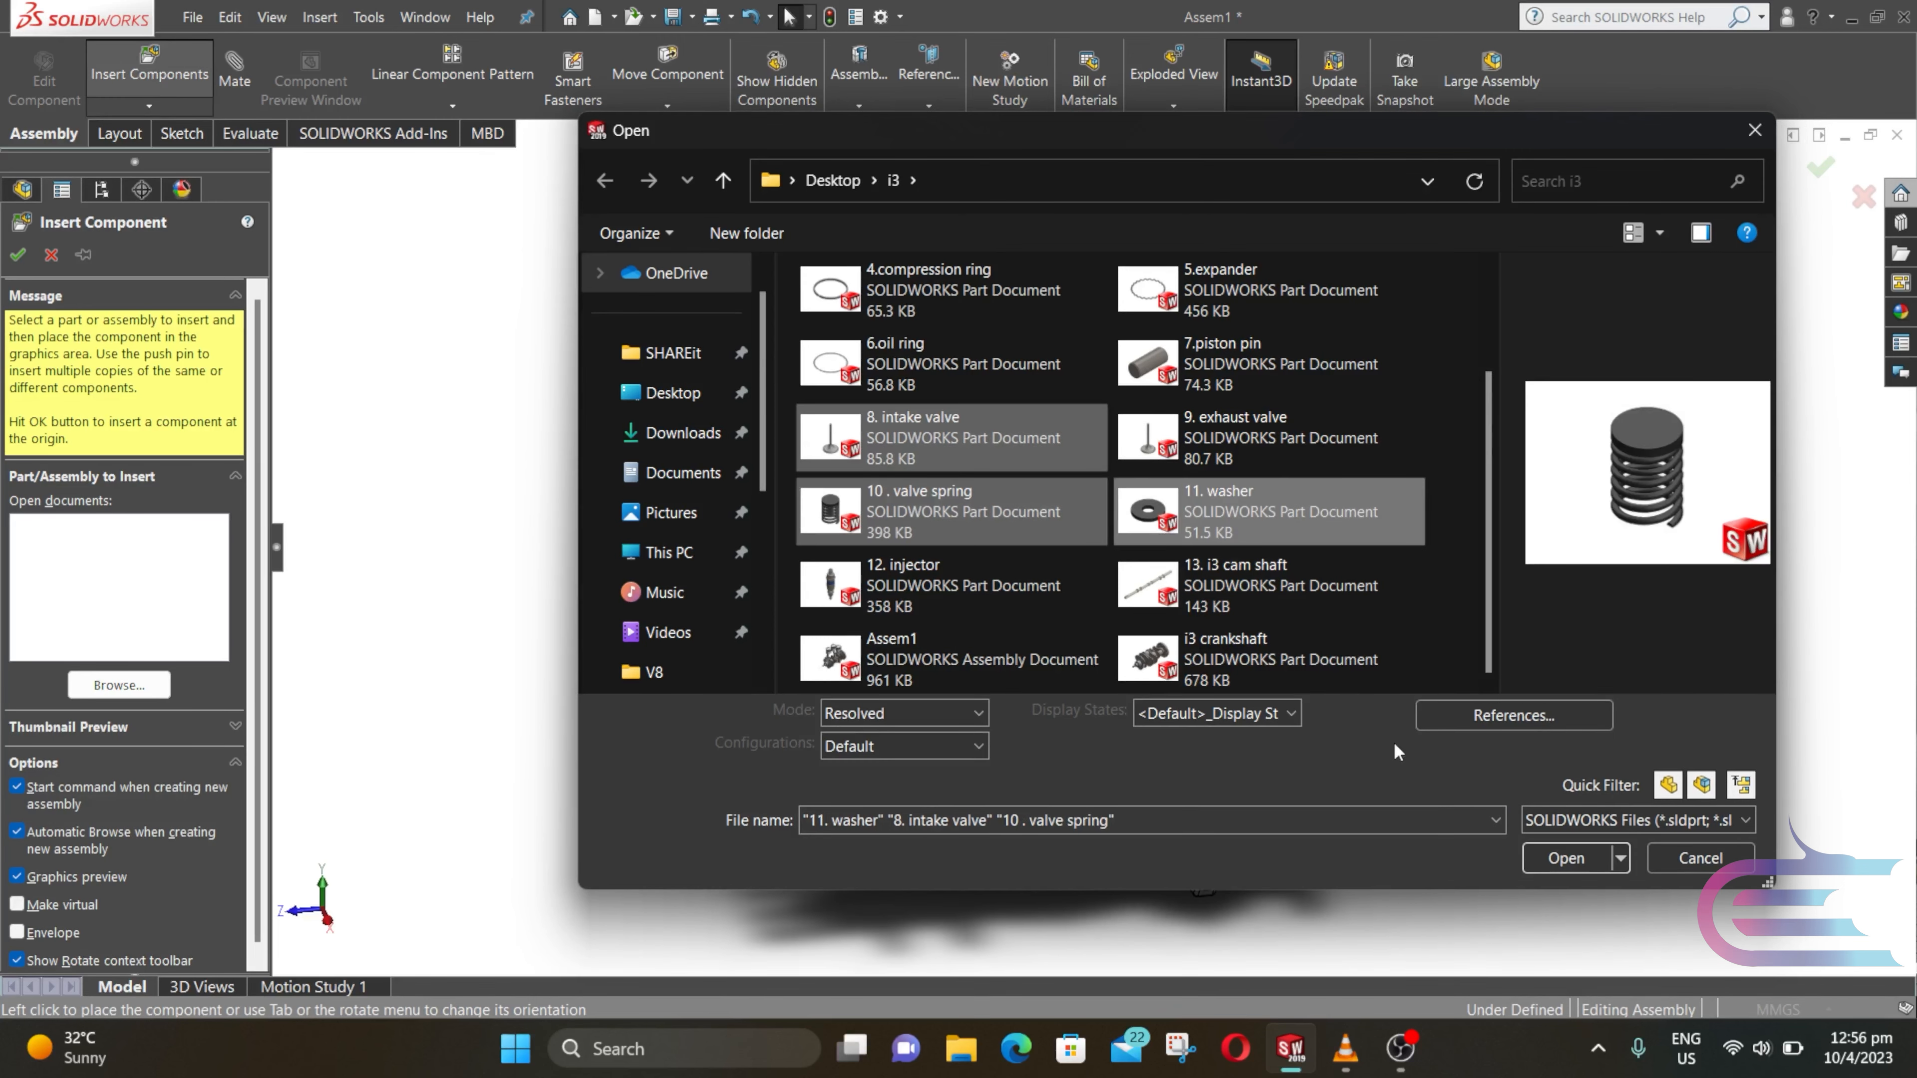
click(1555, 850)
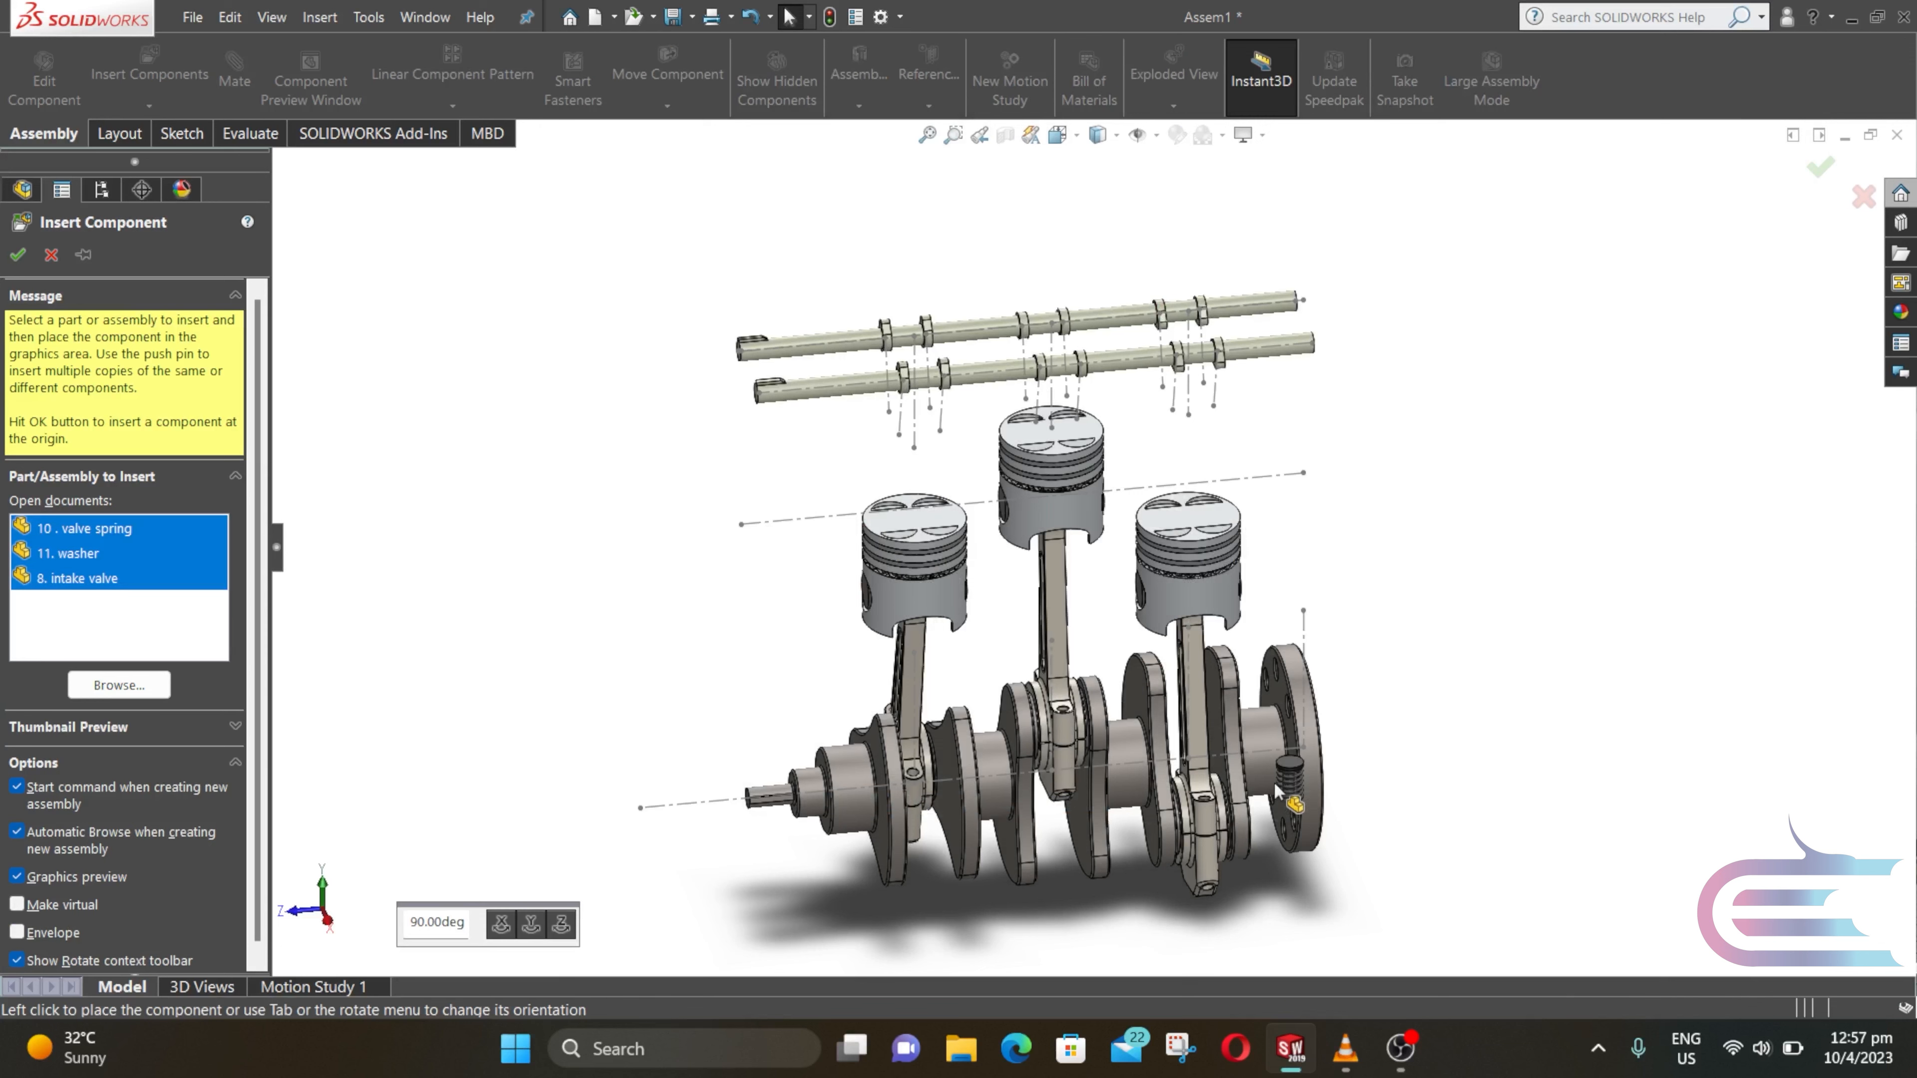
Step: Place the valve spring, the washer and the intake valve one below another in free space beside the camshafts
middle_drag(1317, 783, 1185, 650)
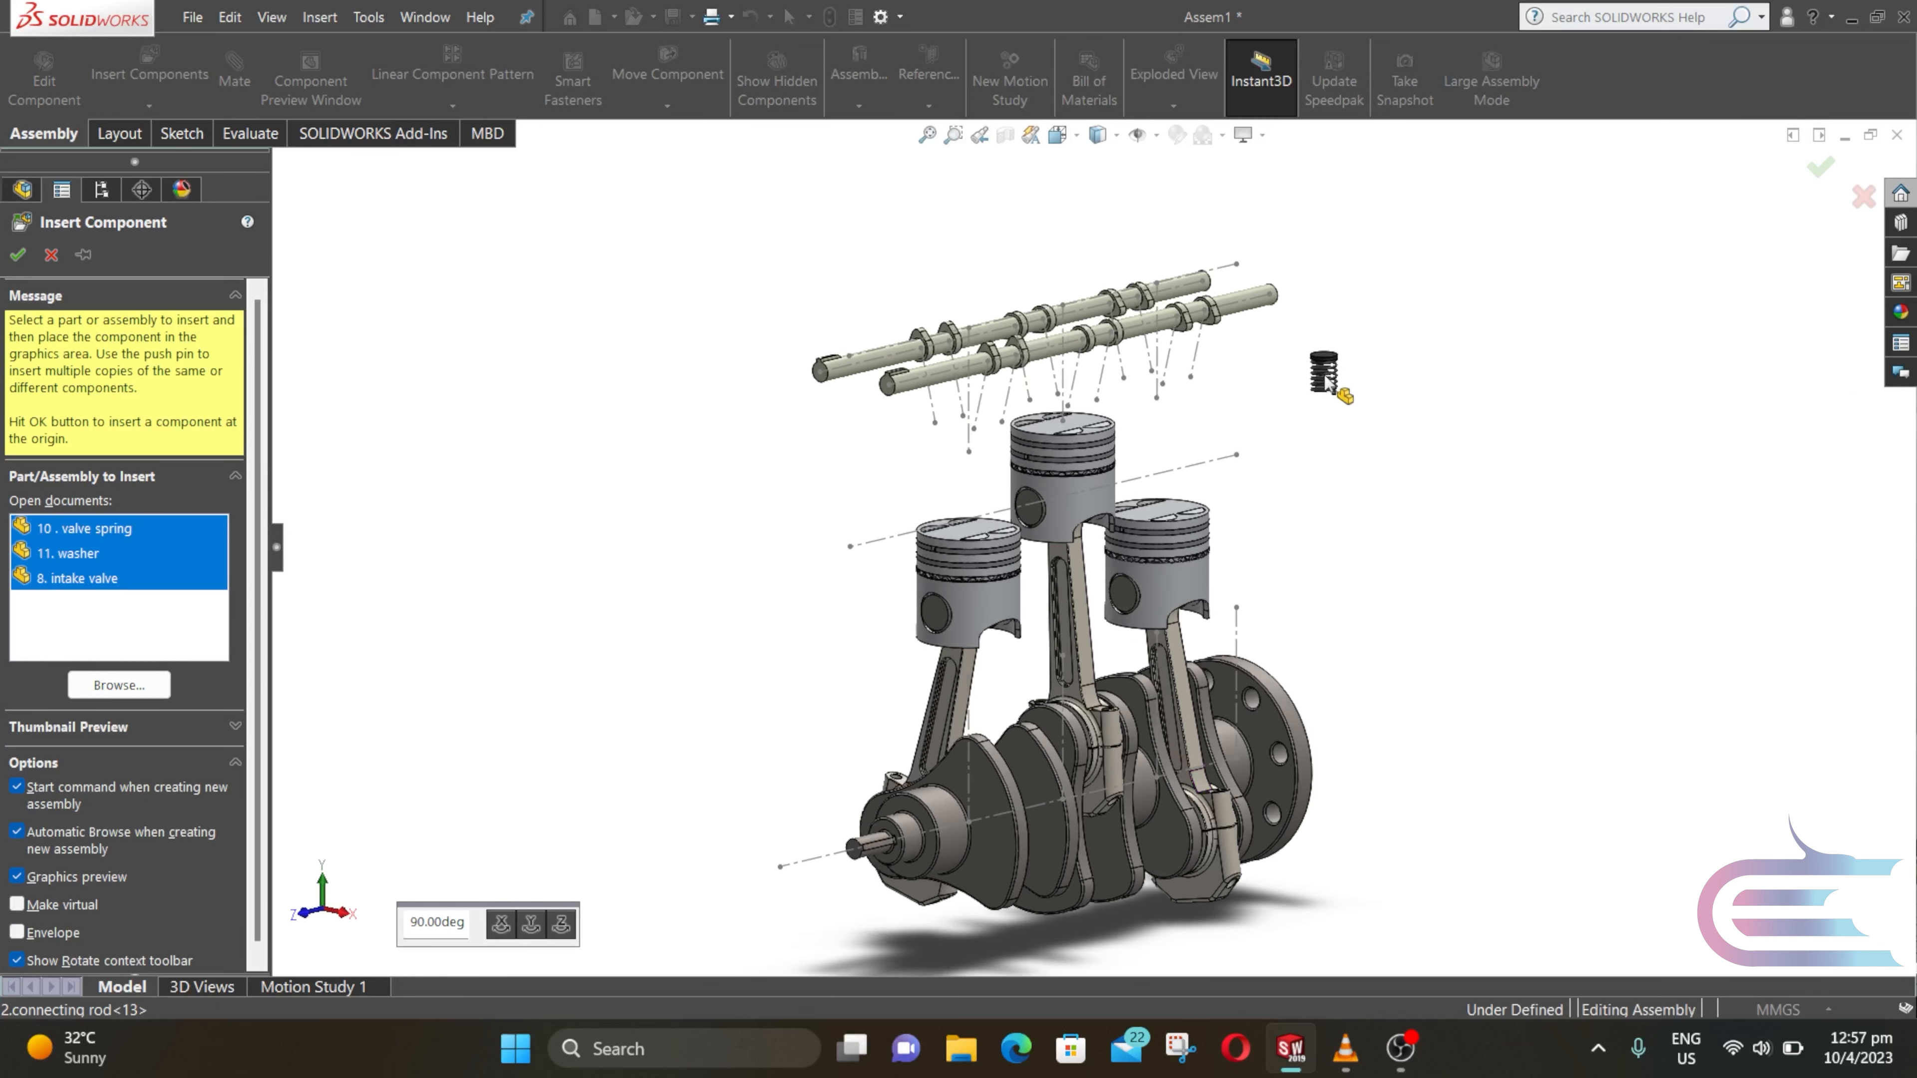
click(1326, 377)
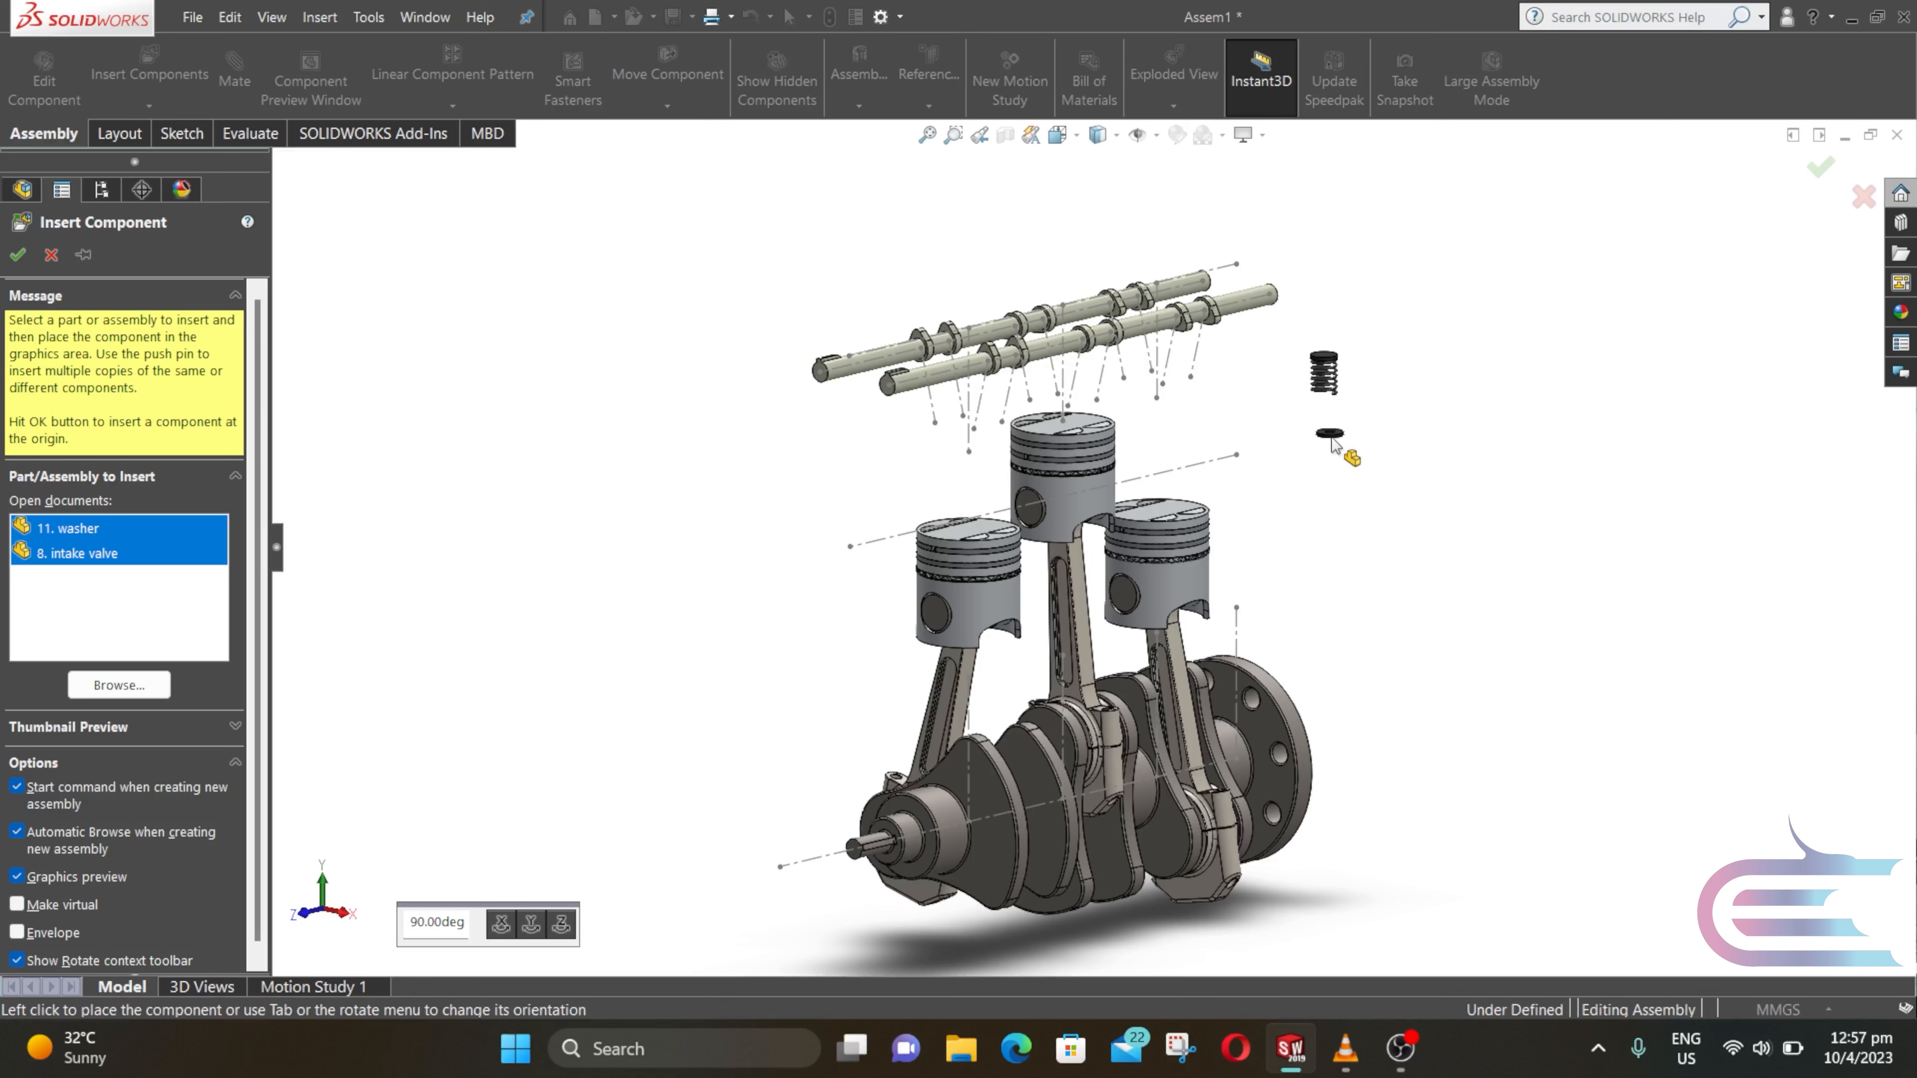
click(1332, 442)
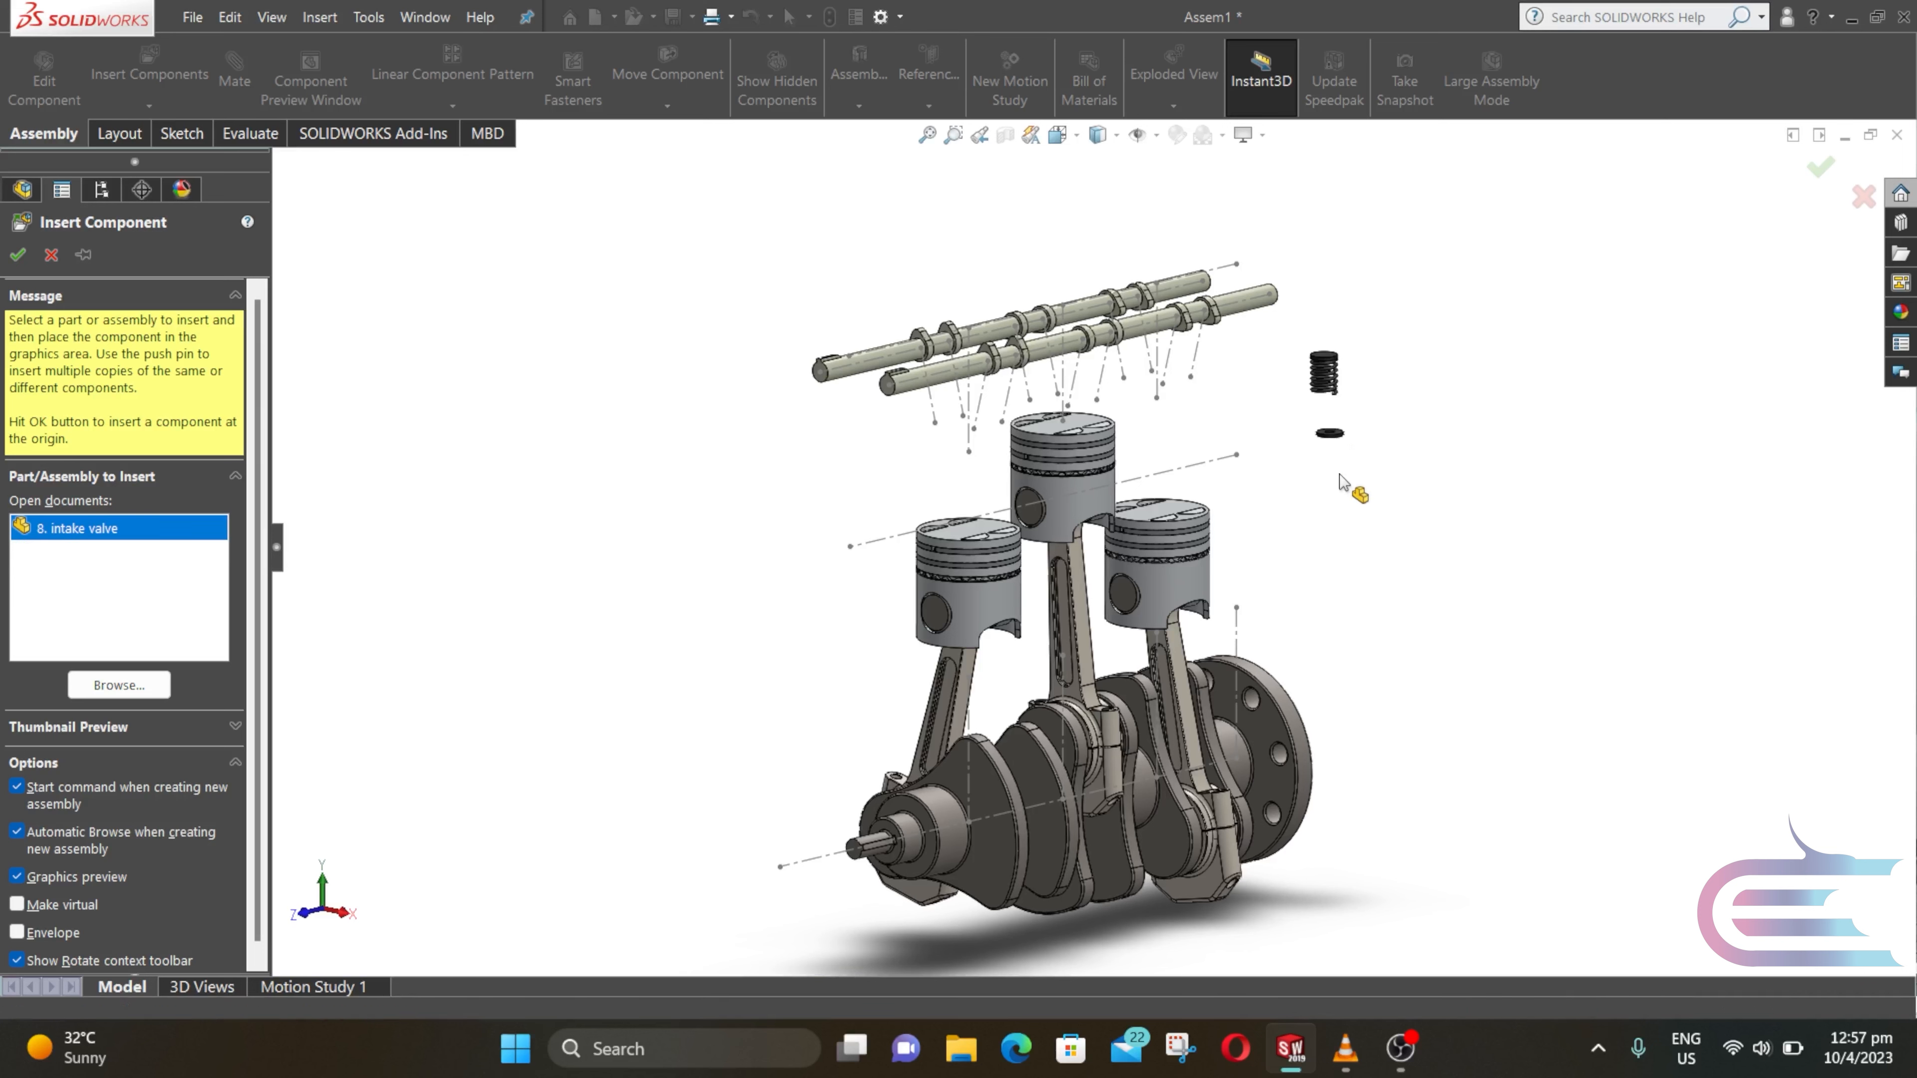
click(1337, 504)
Step: Add a concentric mate between the valve spring's round cap and the intake valve's stem
scroll(1343, 405, down, 5)
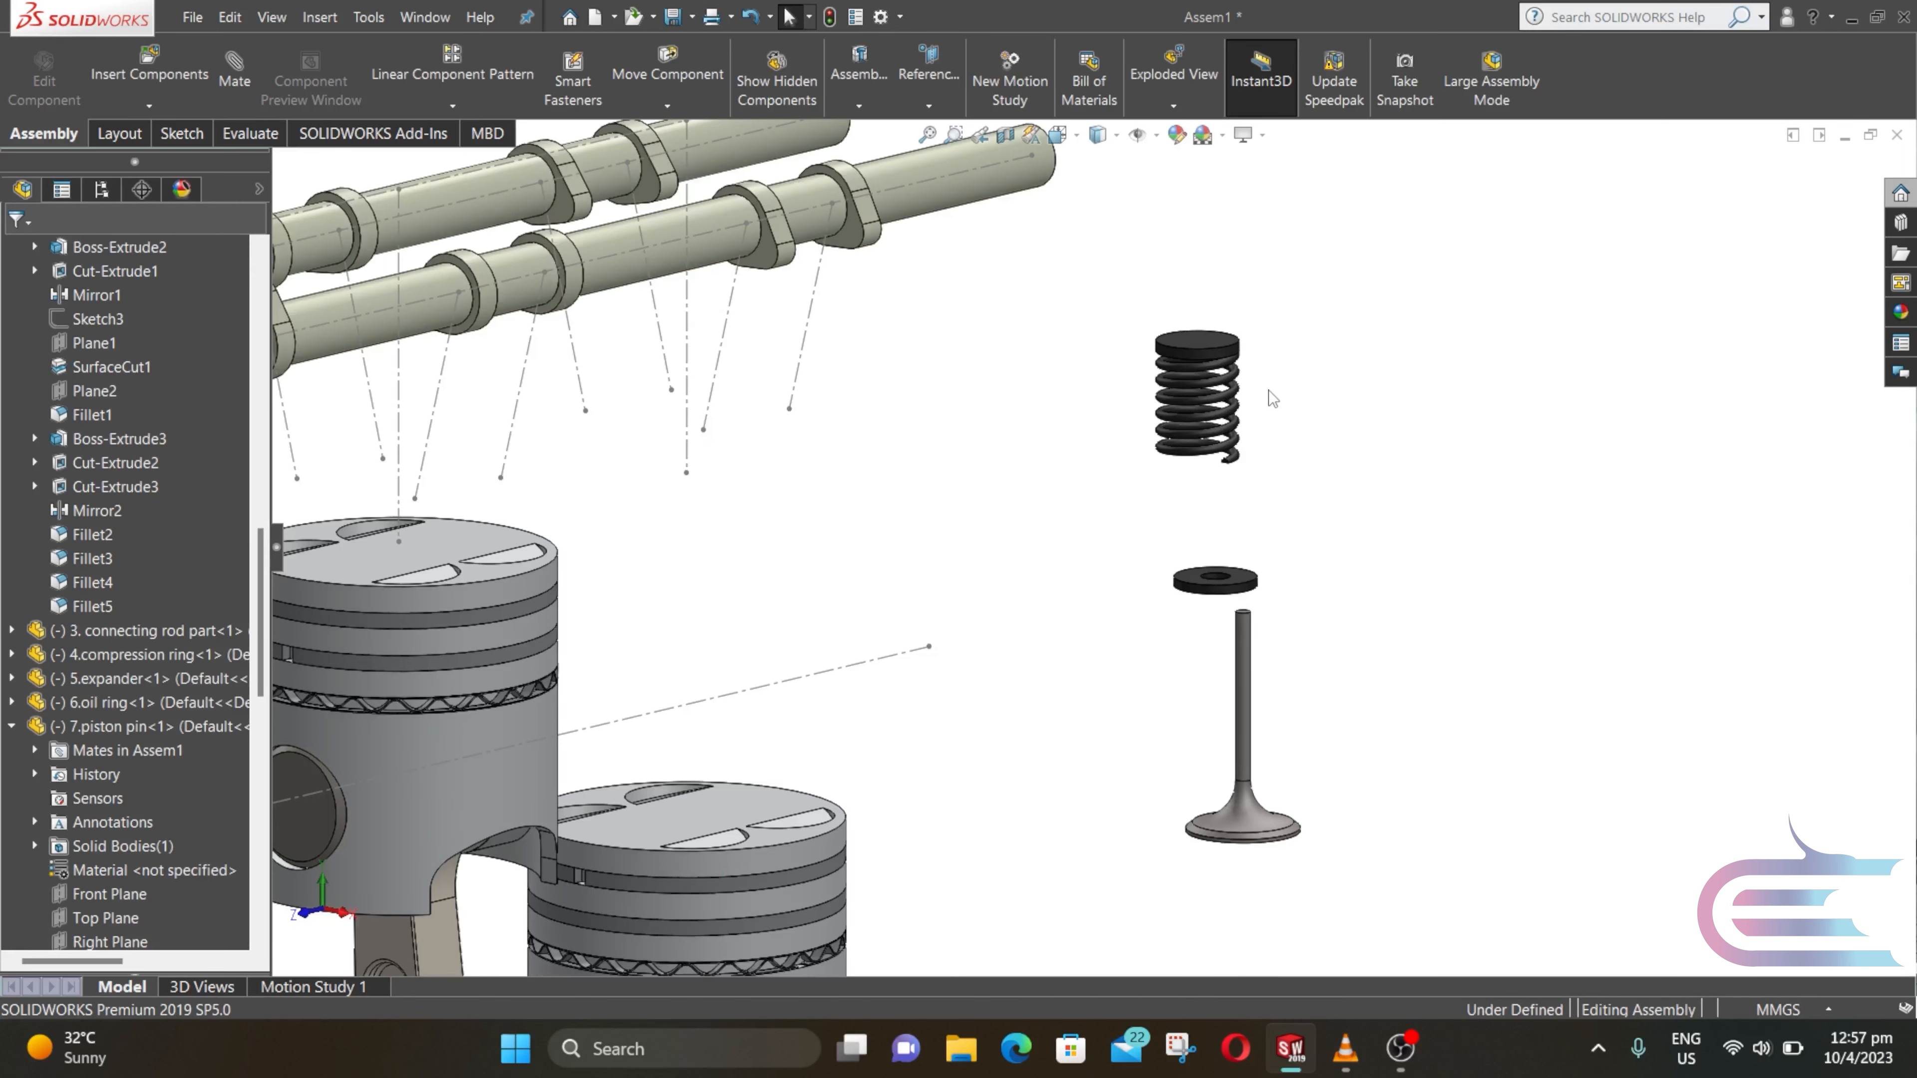
scroll(1258, 390, down, 2)
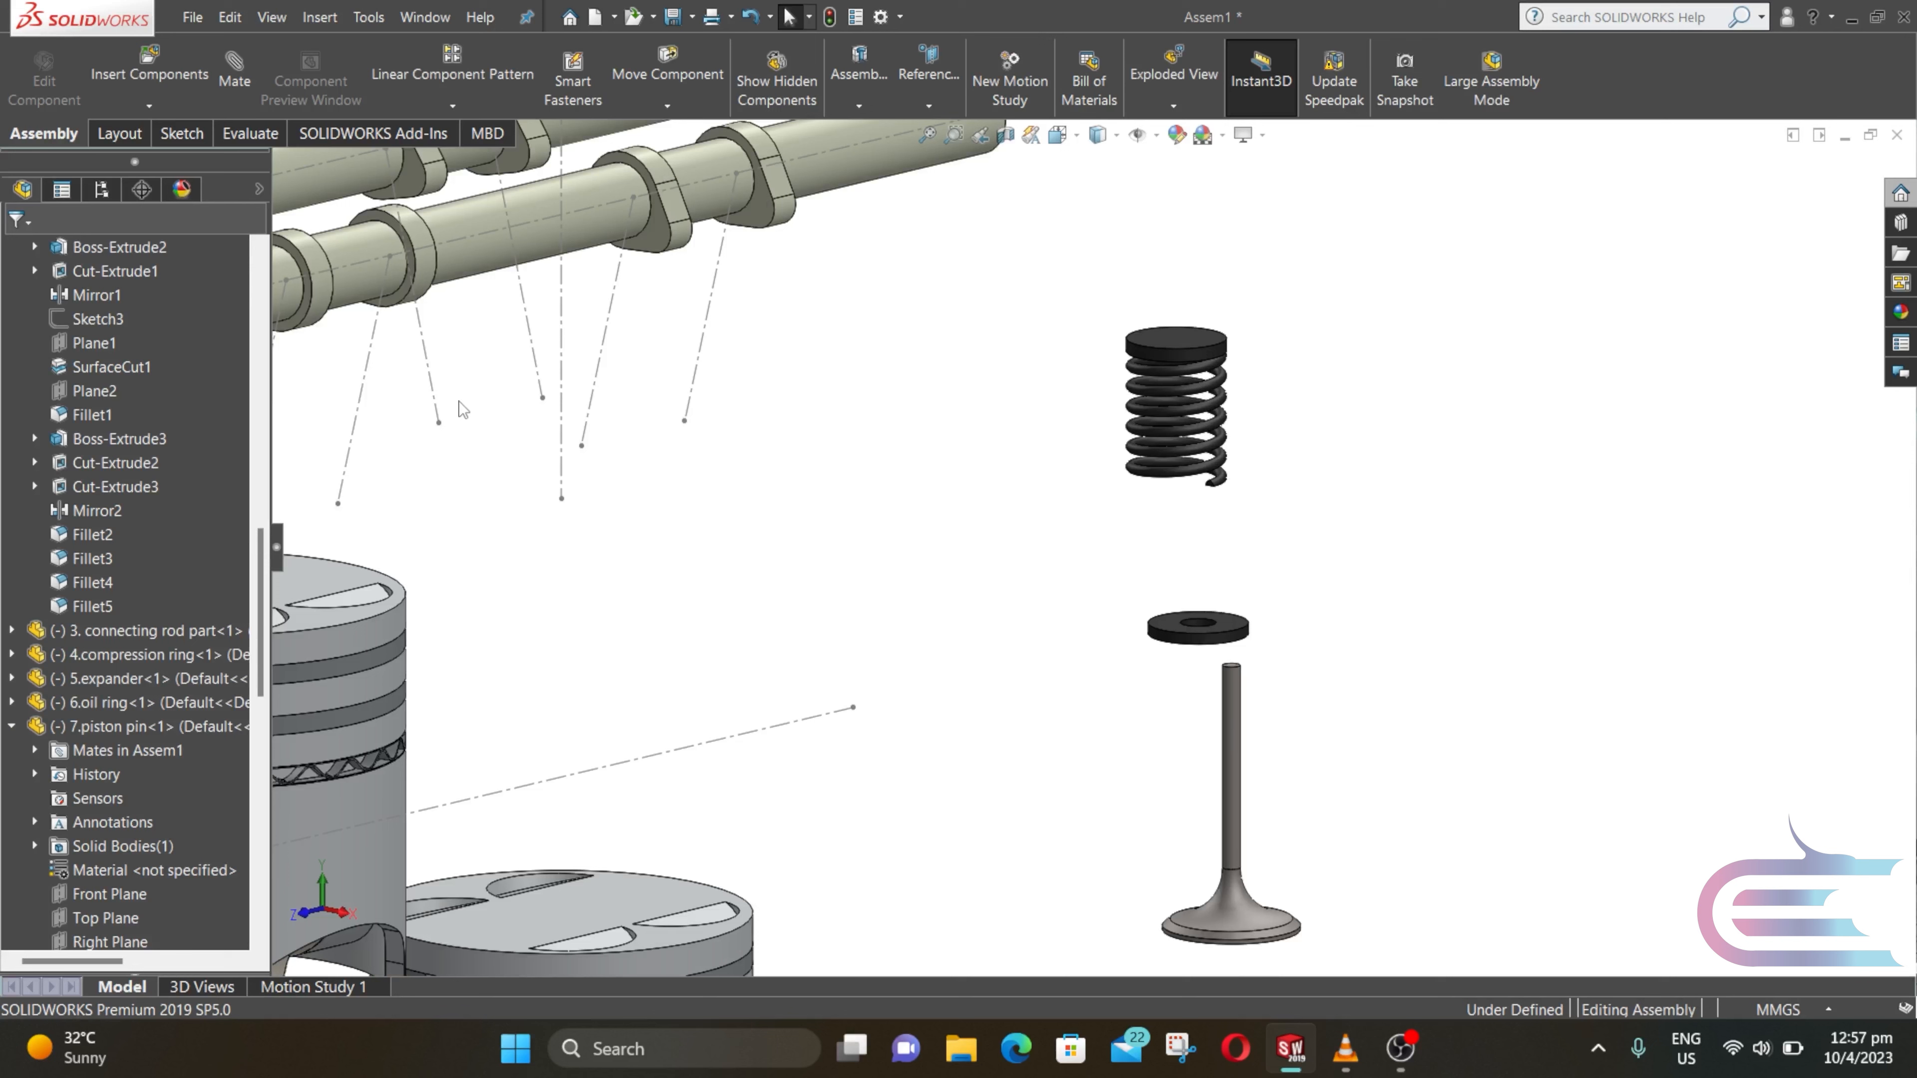
click(241, 68)
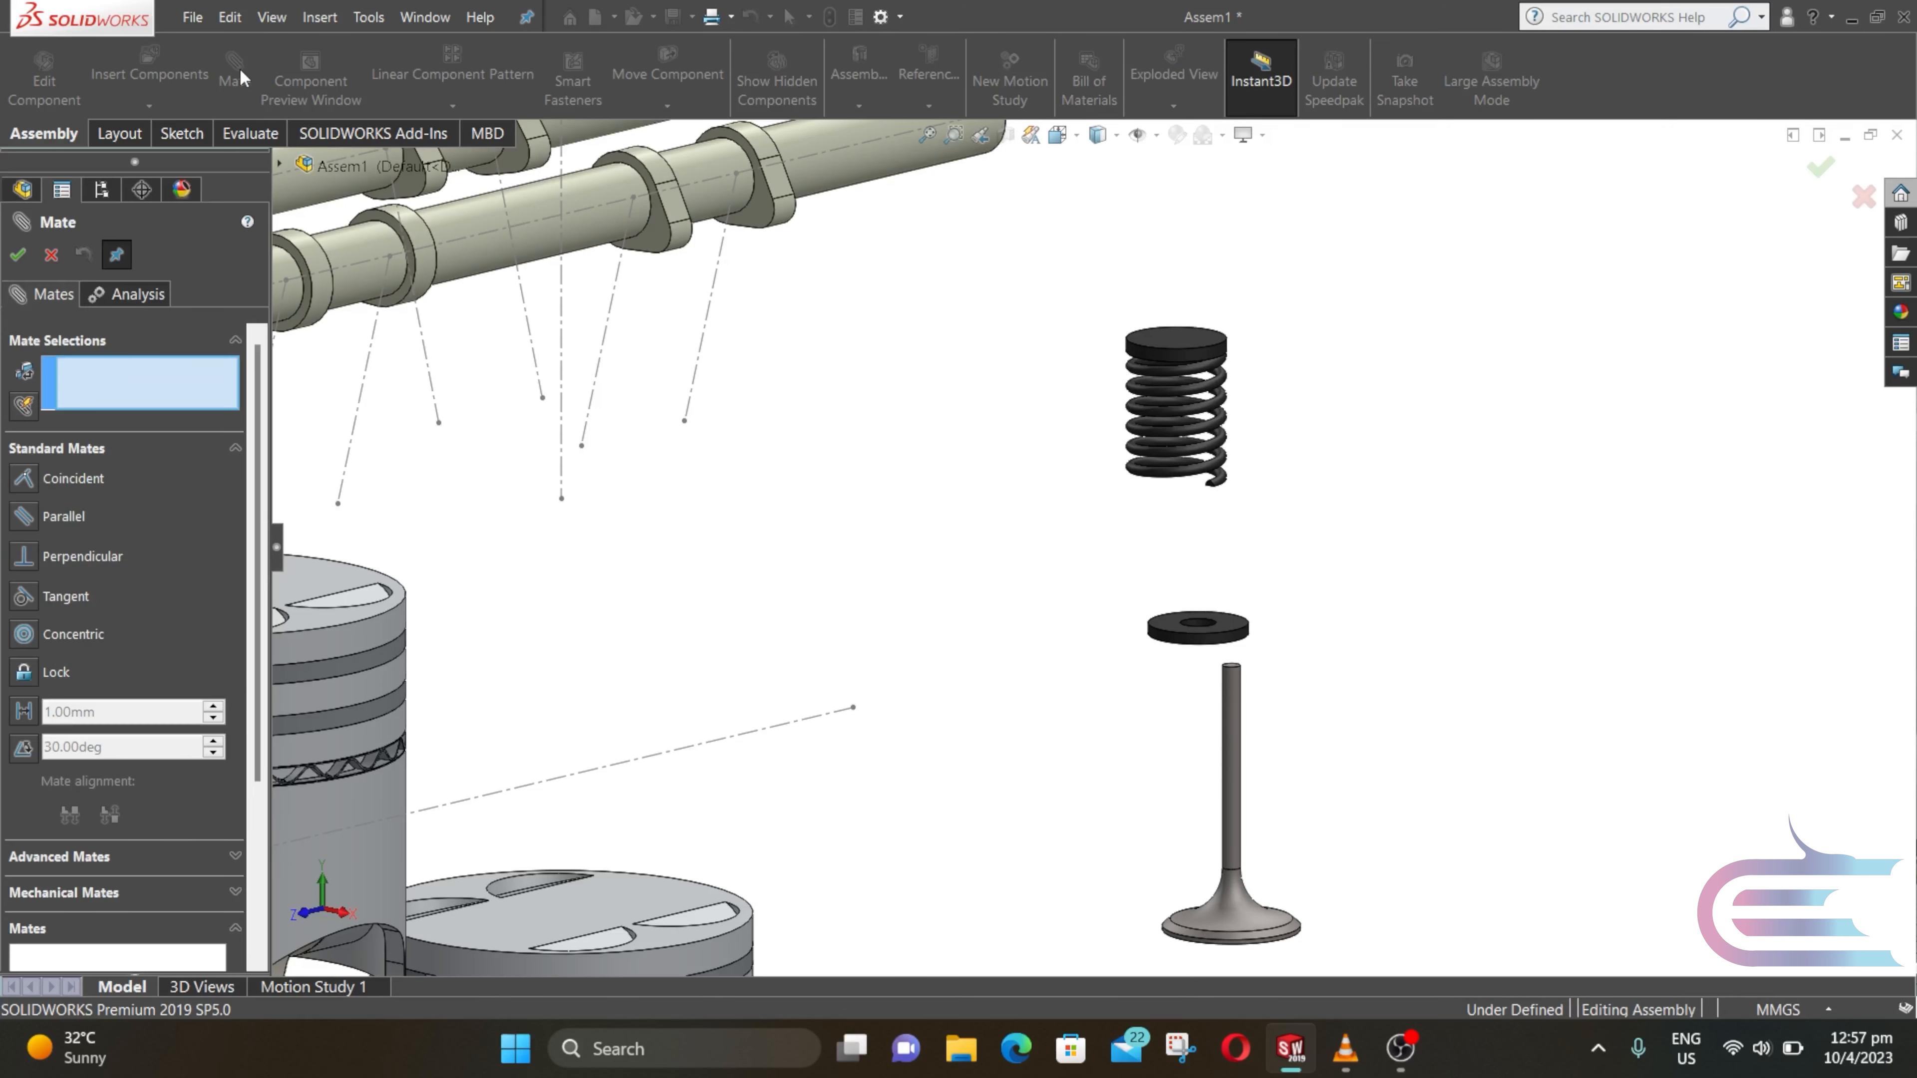
click(1180, 351)
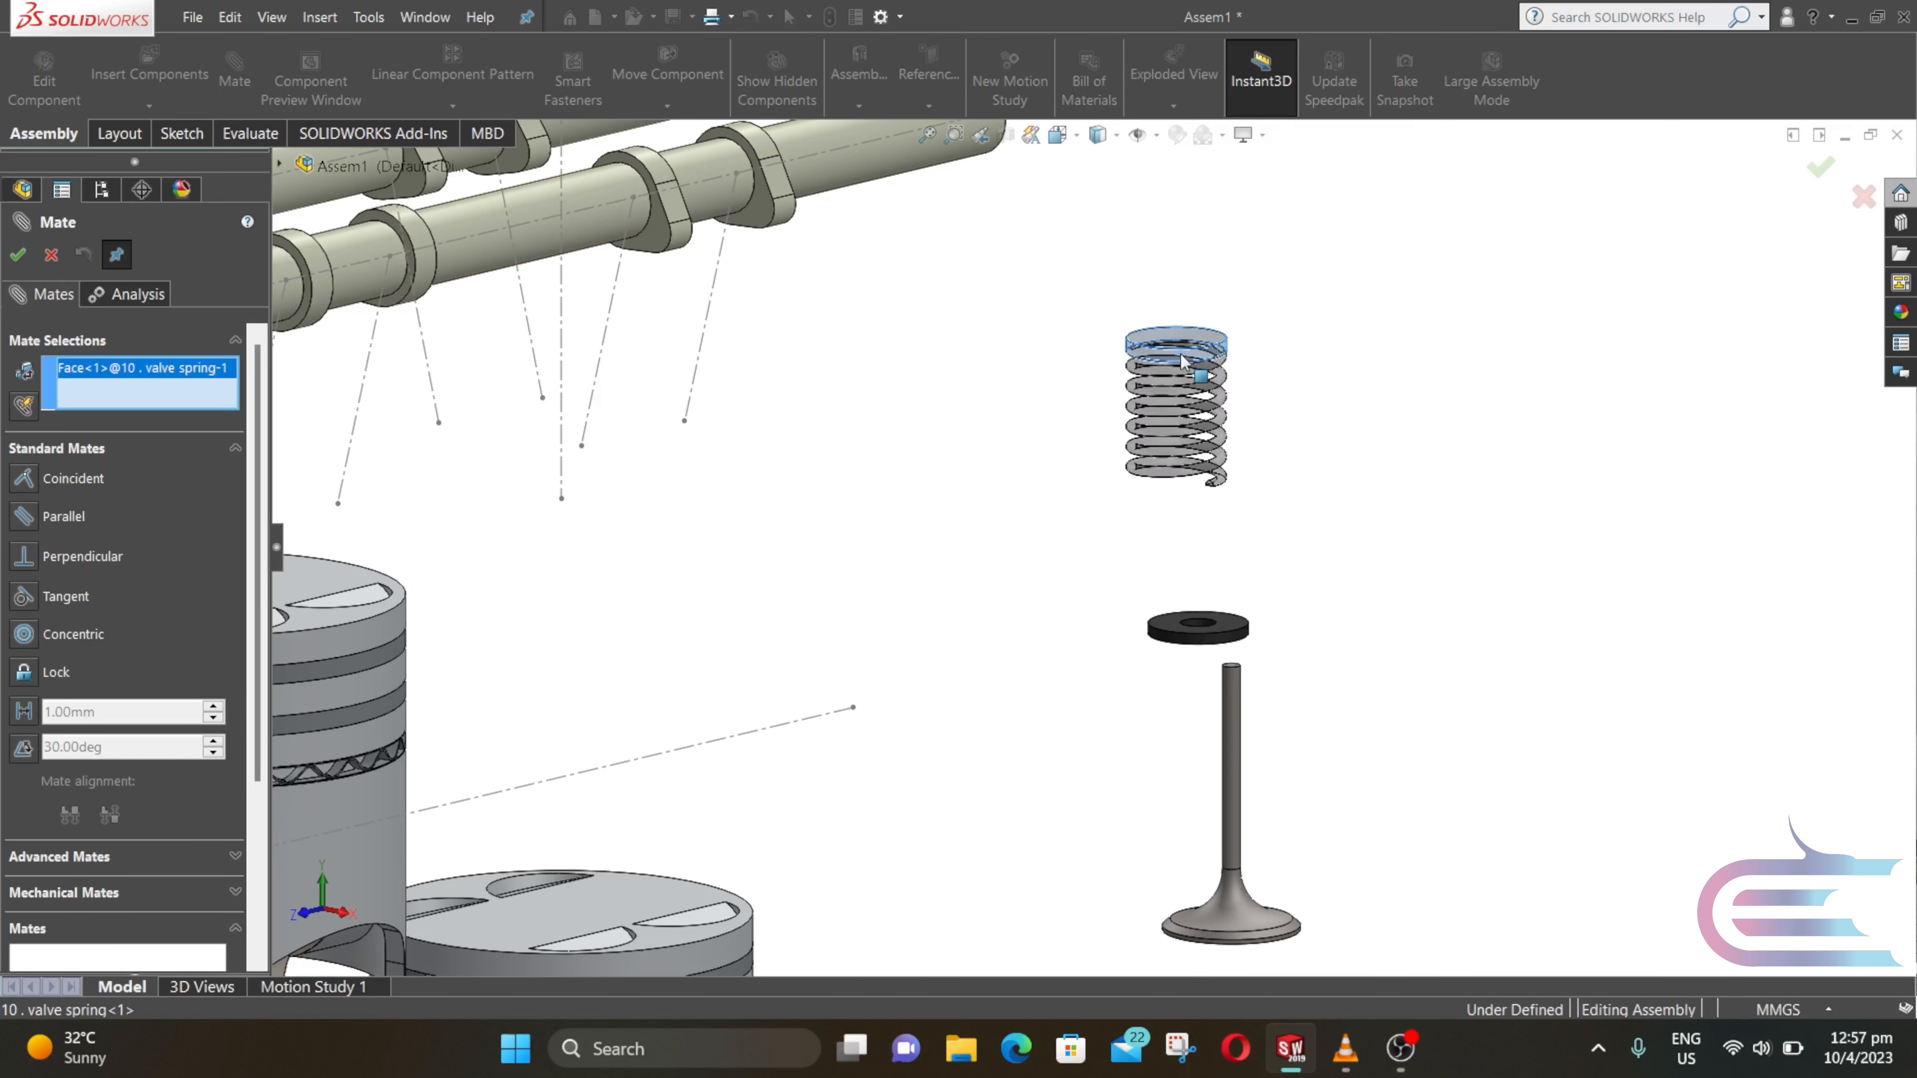
click(1236, 720)
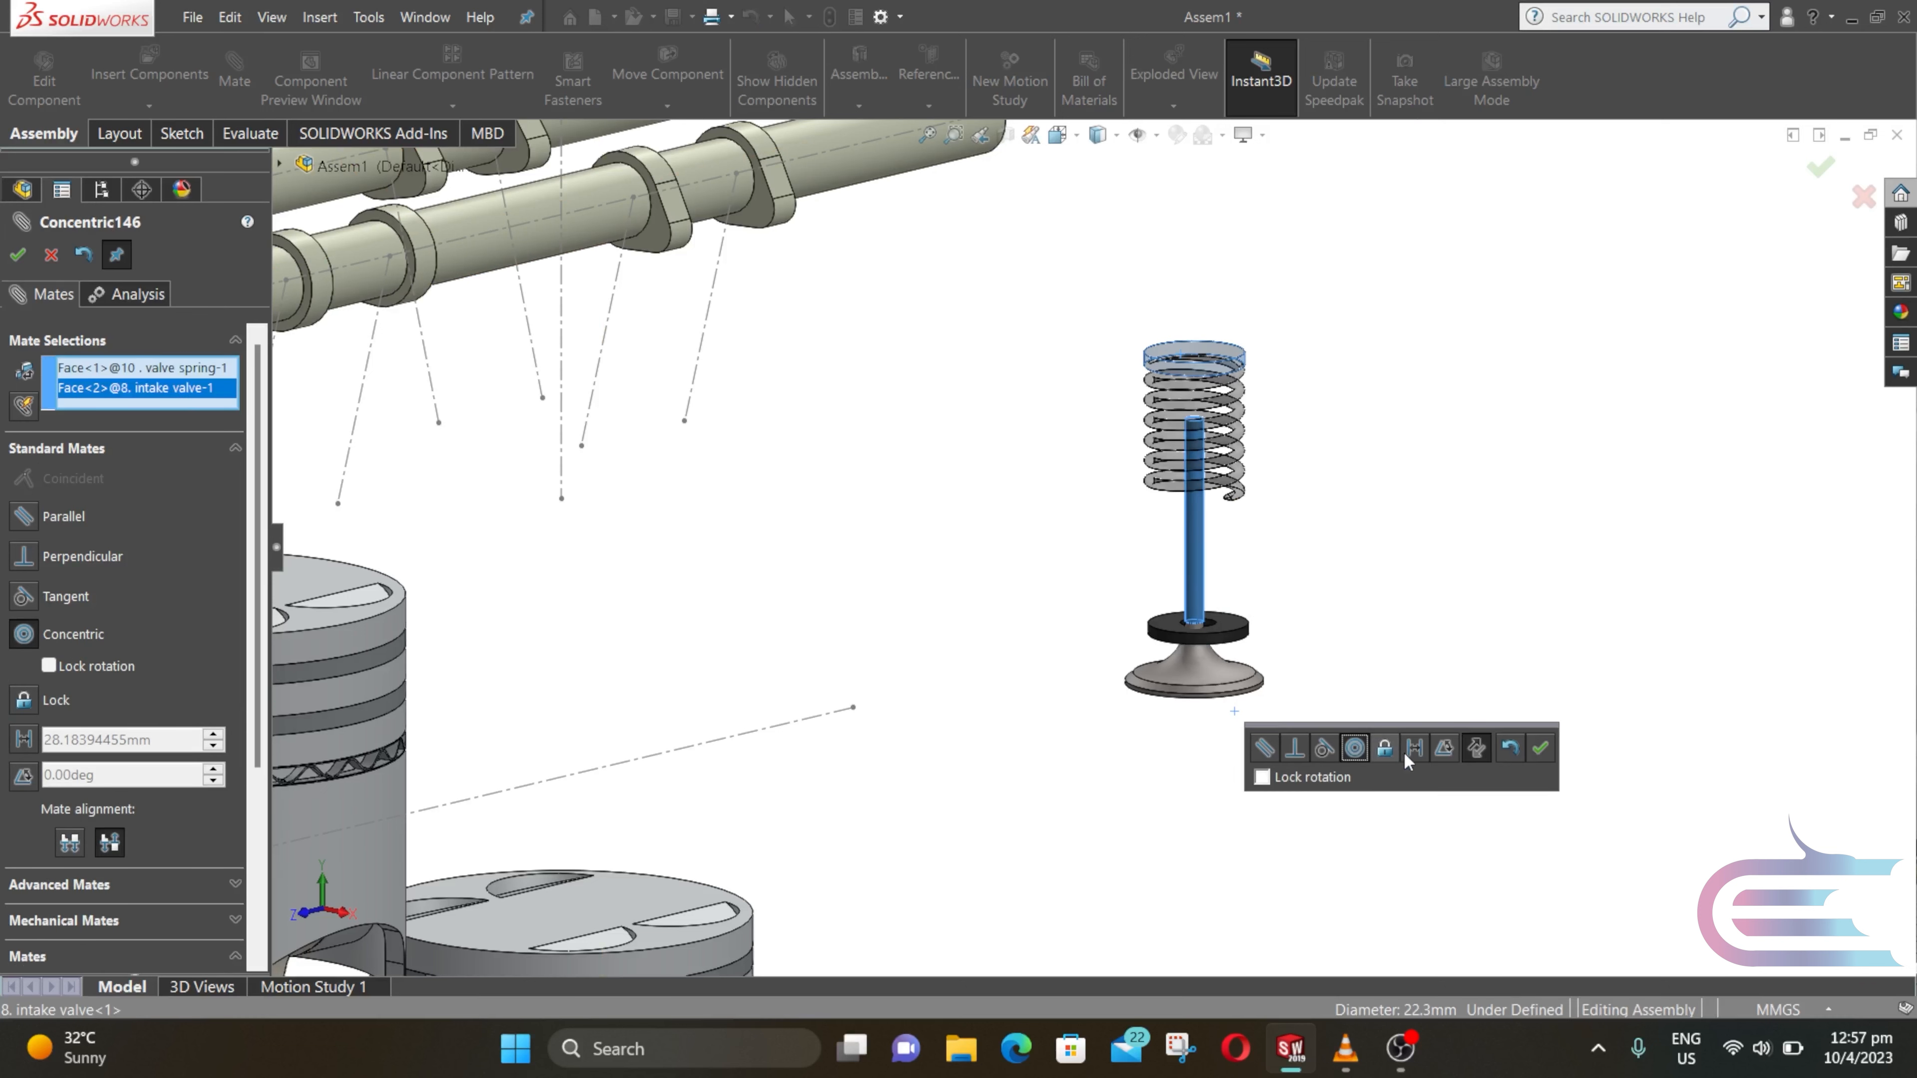
click(1540, 748)
scroll(1245, 453, down, 5)
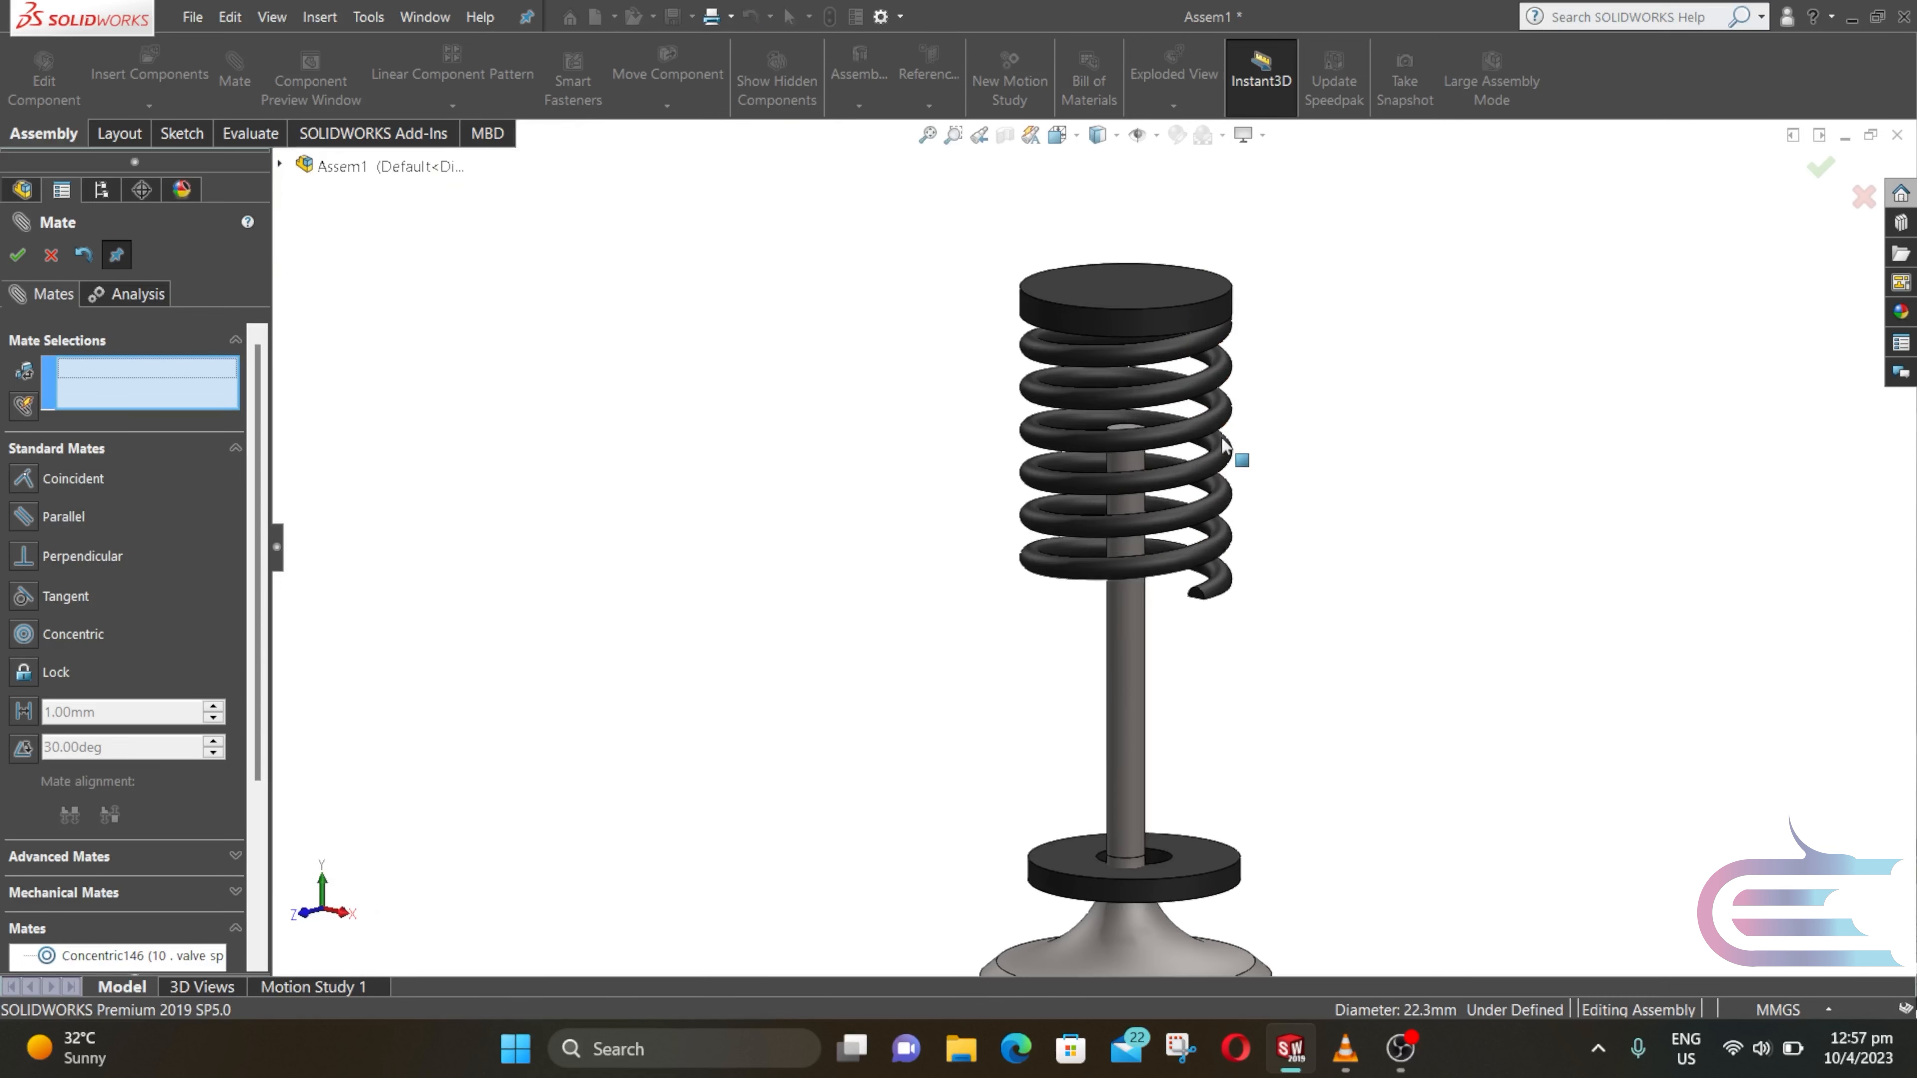
Step: Add a coincident mate between the intake valve stem's top face and the underside of the valve spring's round cap
scroll(1125, 453, down, 5)
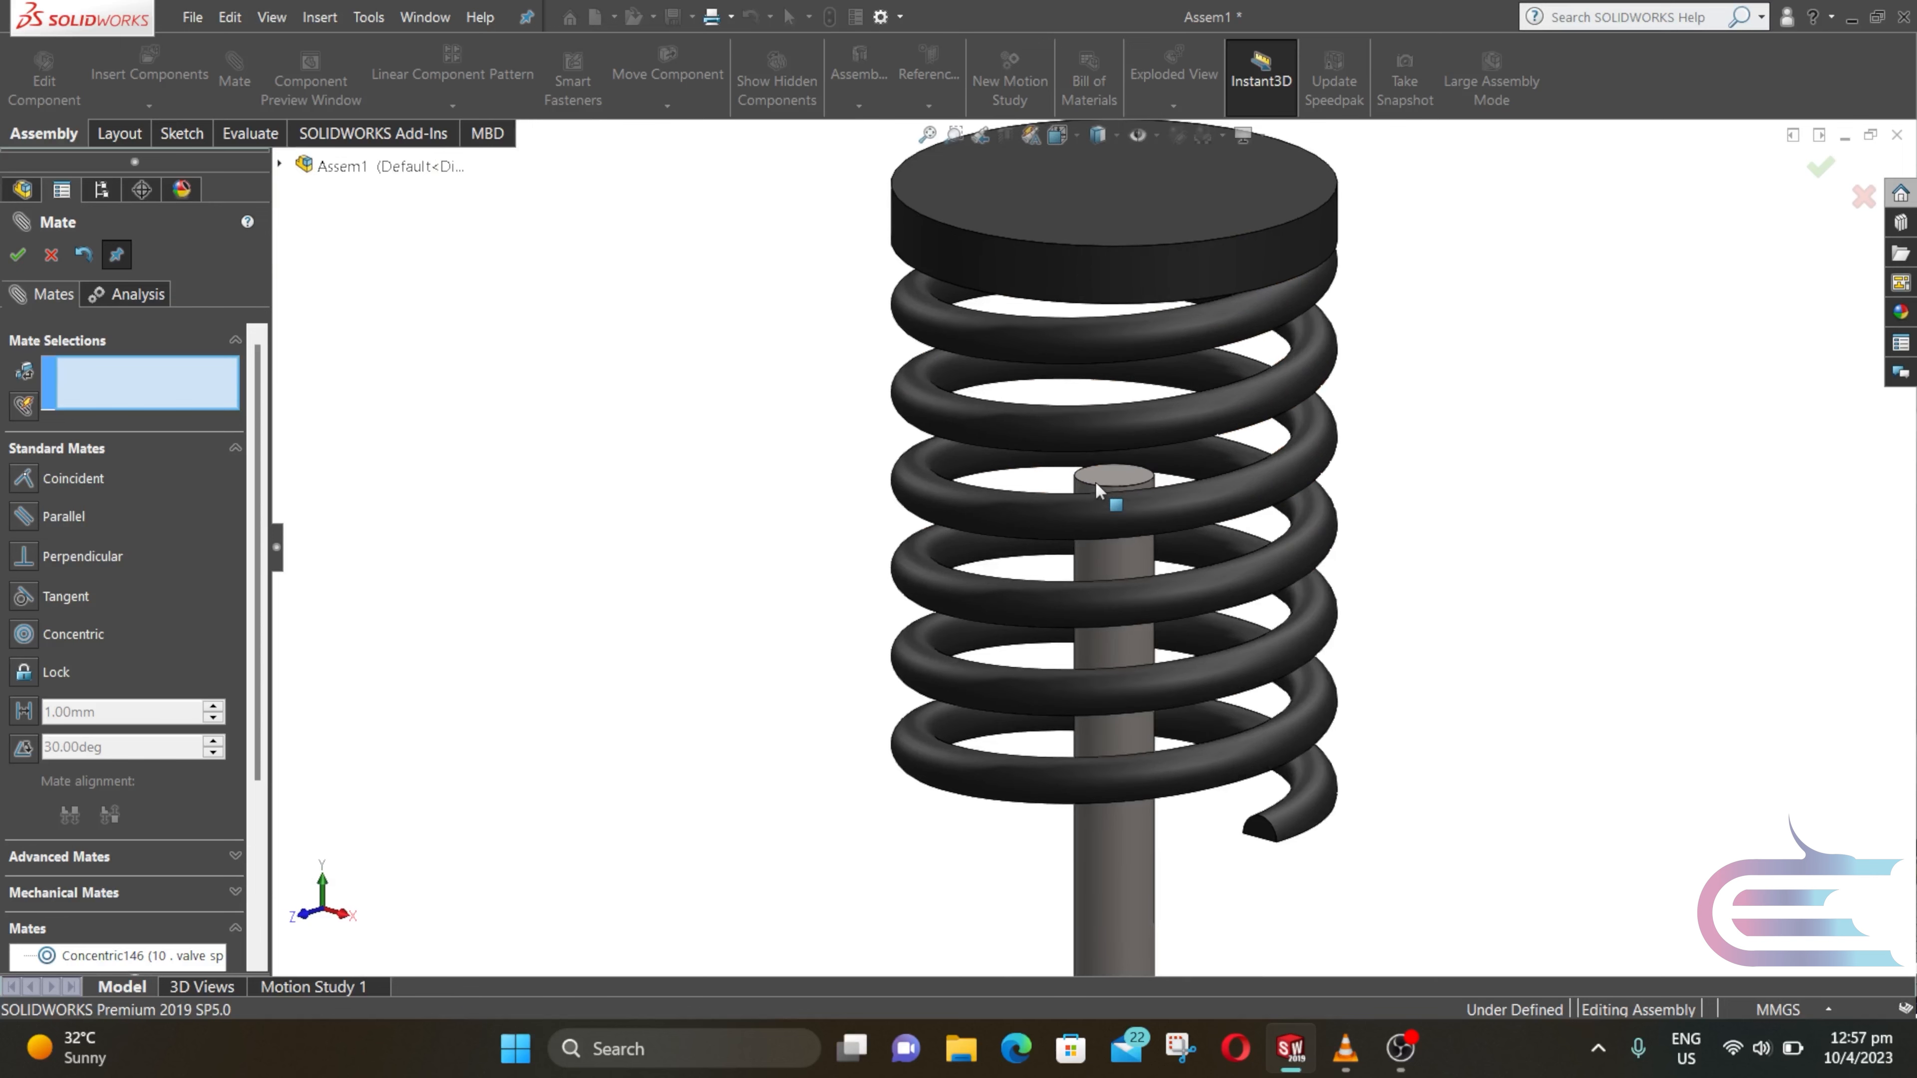
click(1107, 480)
middle_drag(1095, 480, 1109, 268)
click(1157, 264)
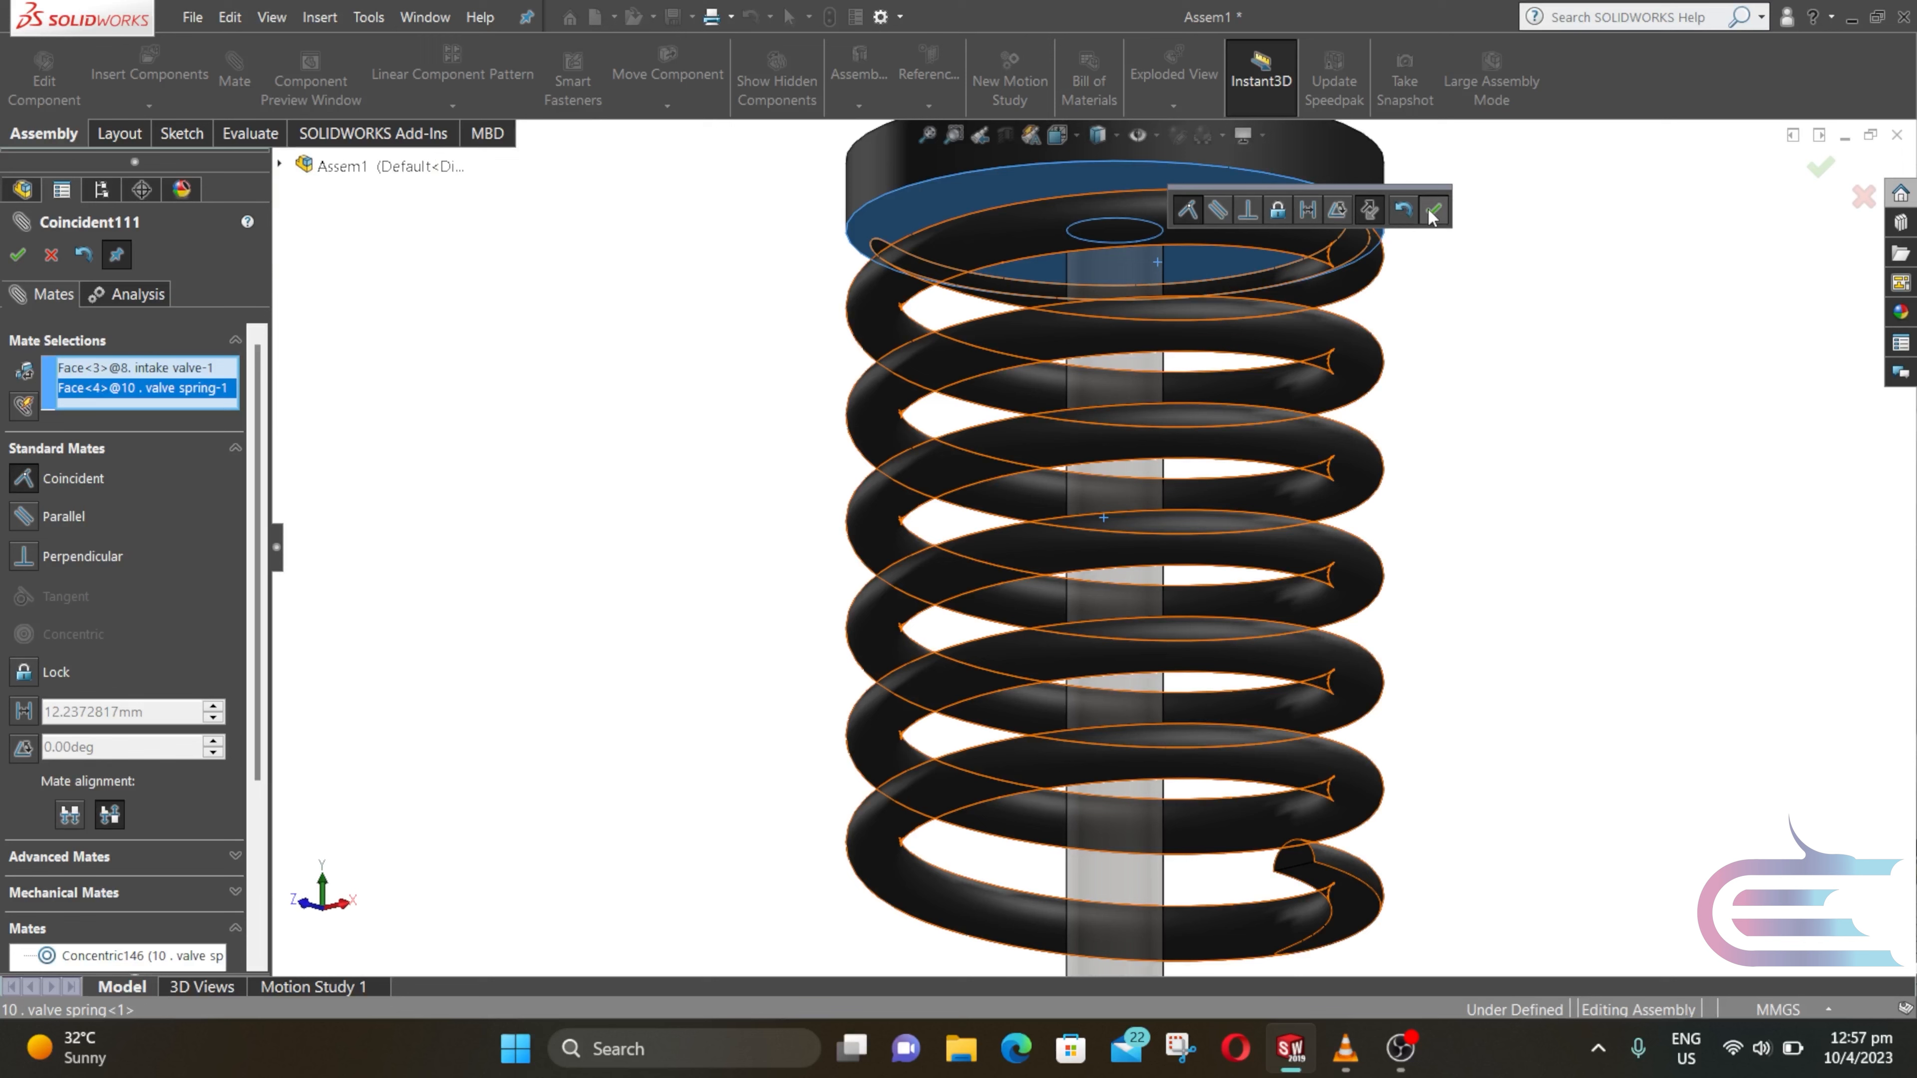
click(1432, 212)
Step: Pull the washer clear below the intake valve head and mate it concentric with the valve stem
scroll(1318, 513, up, 5)
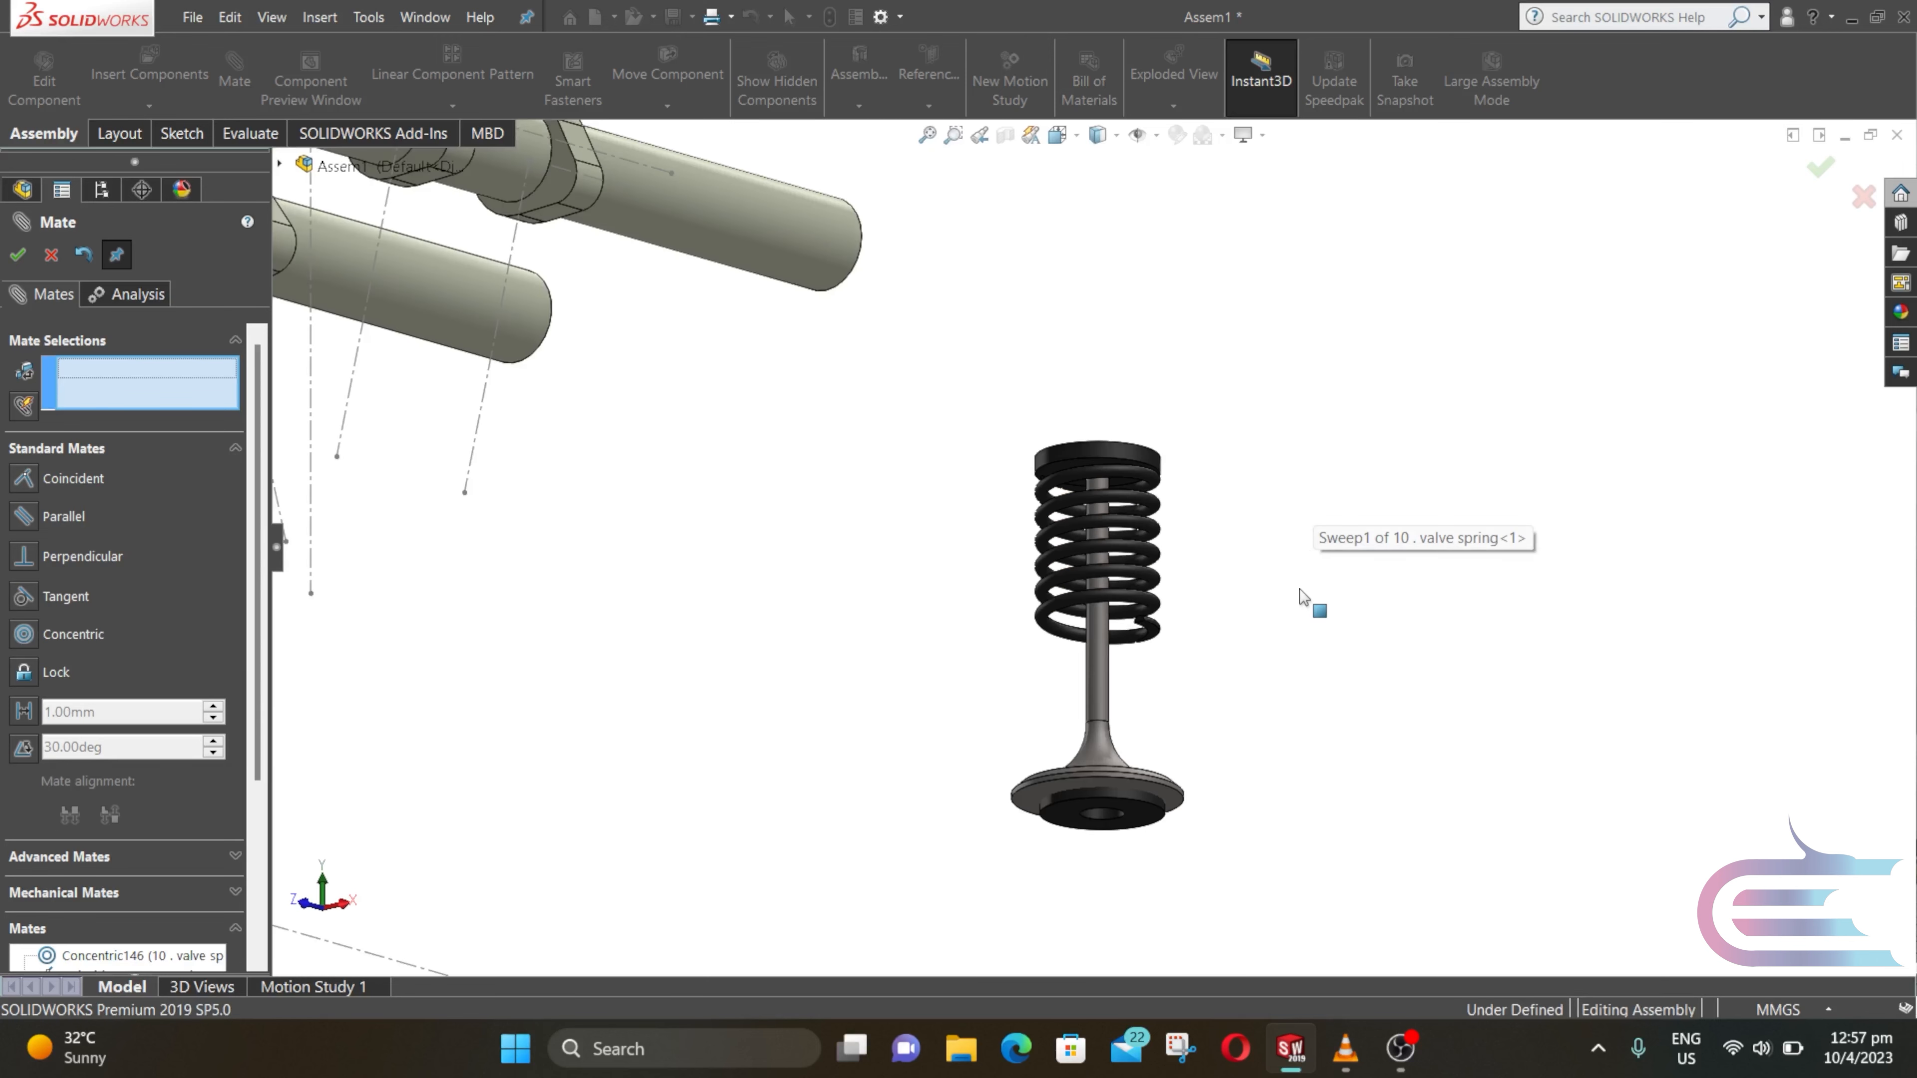
scroll(1132, 801, down, 4)
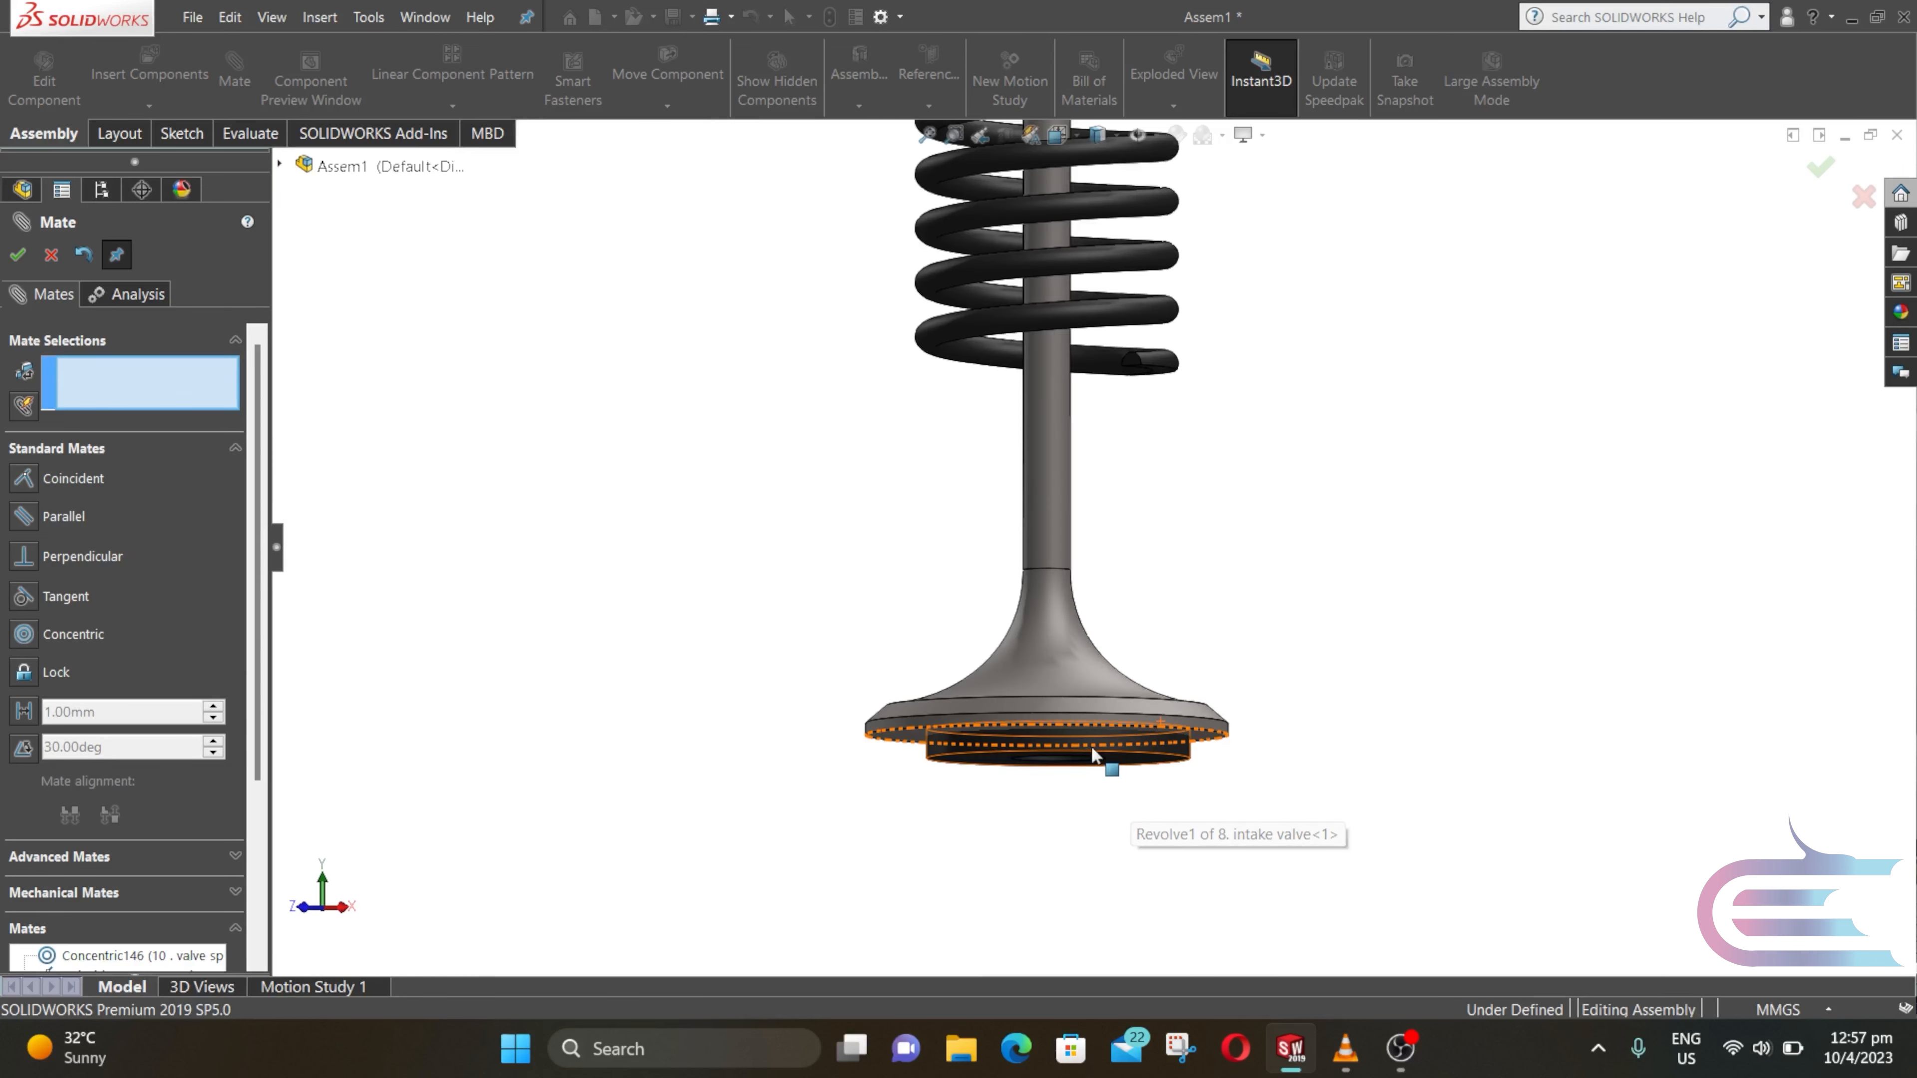
drag(1093, 747, 1101, 849)
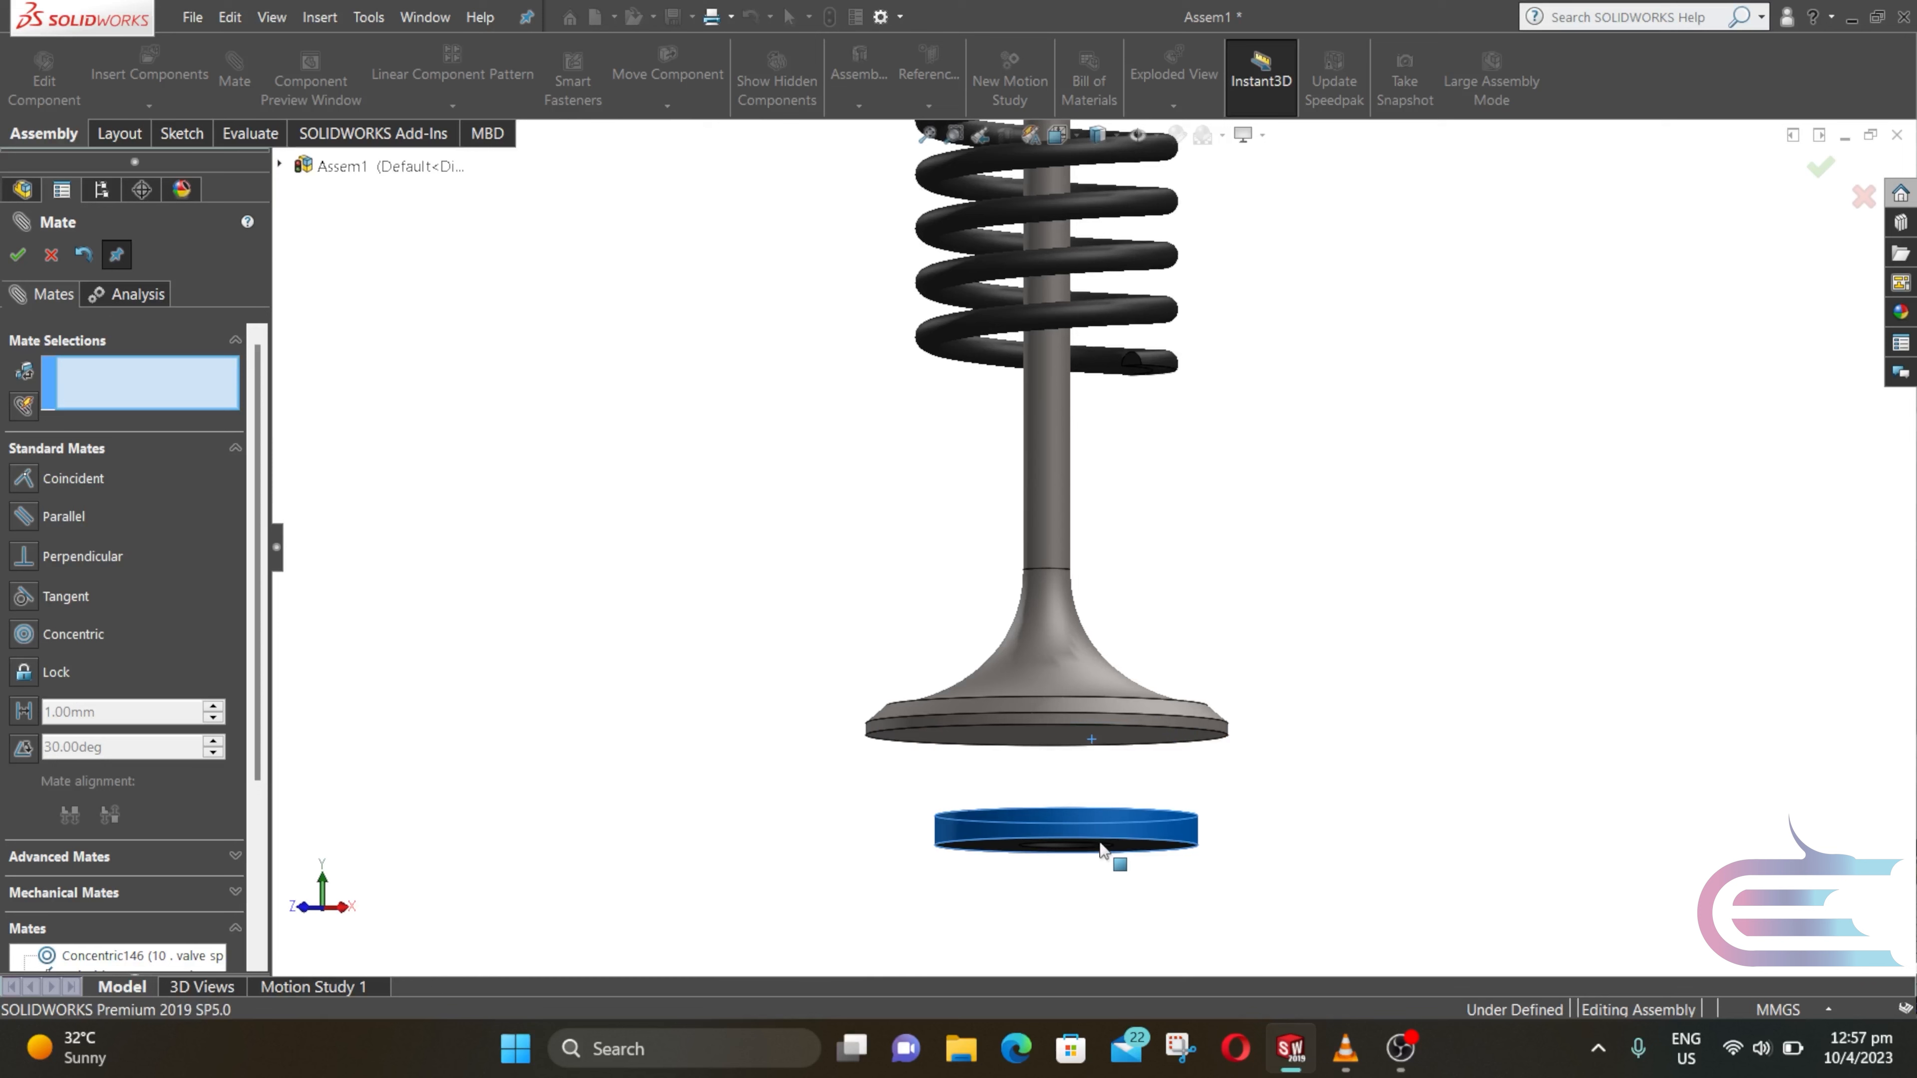
click(1052, 466)
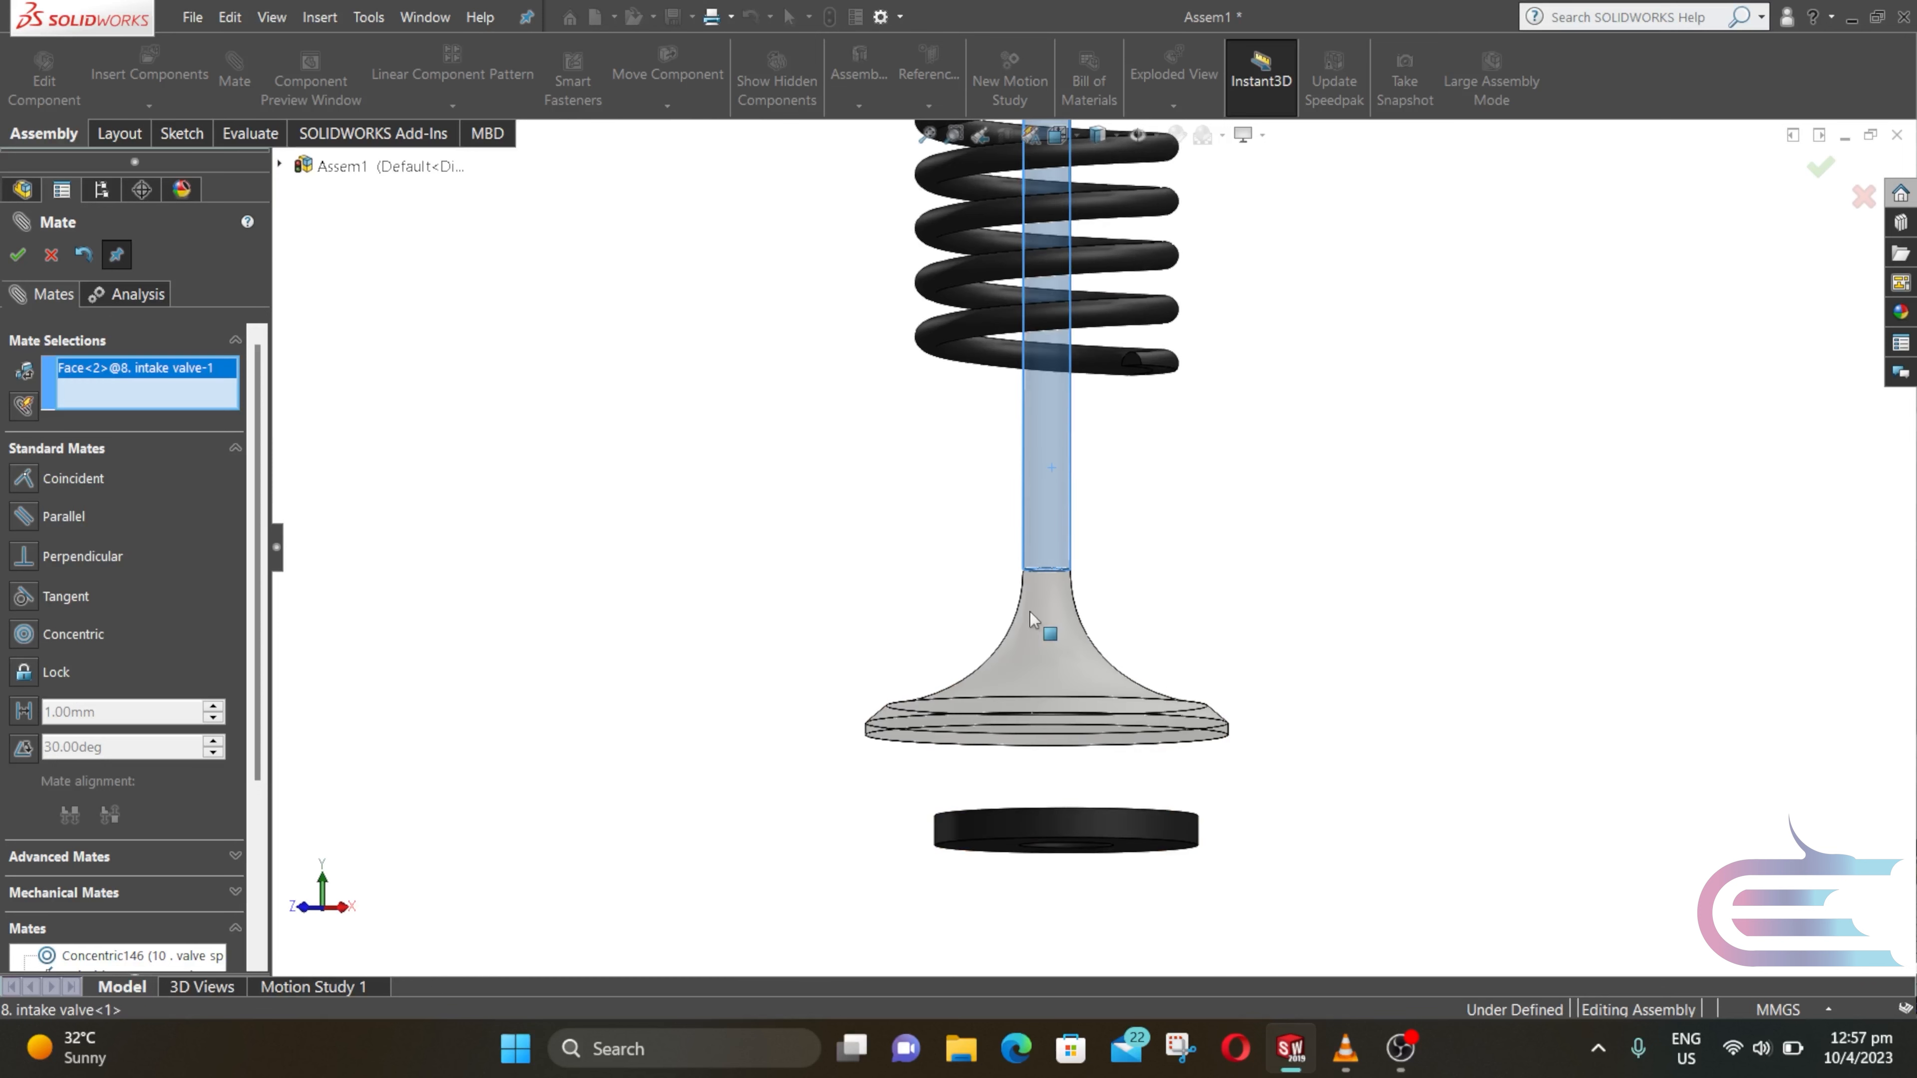
click(1089, 834)
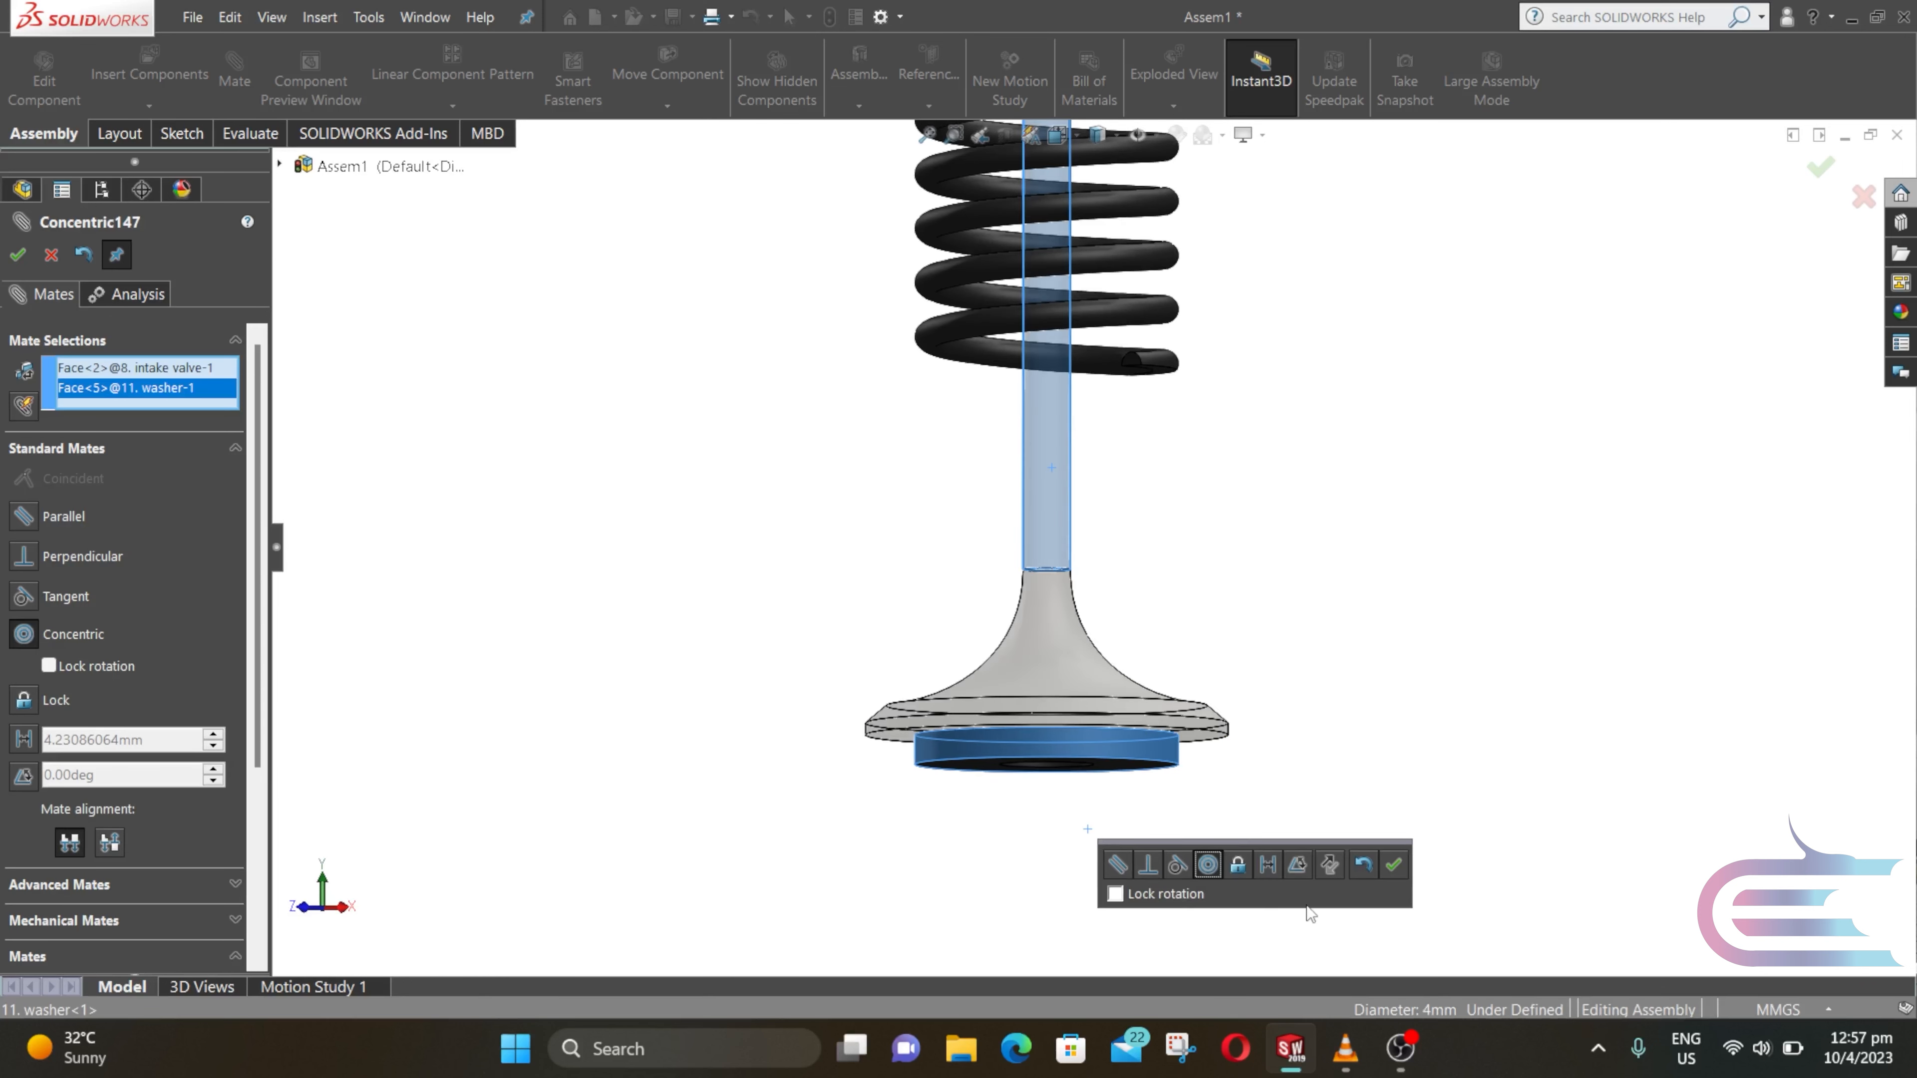
click(1393, 865)
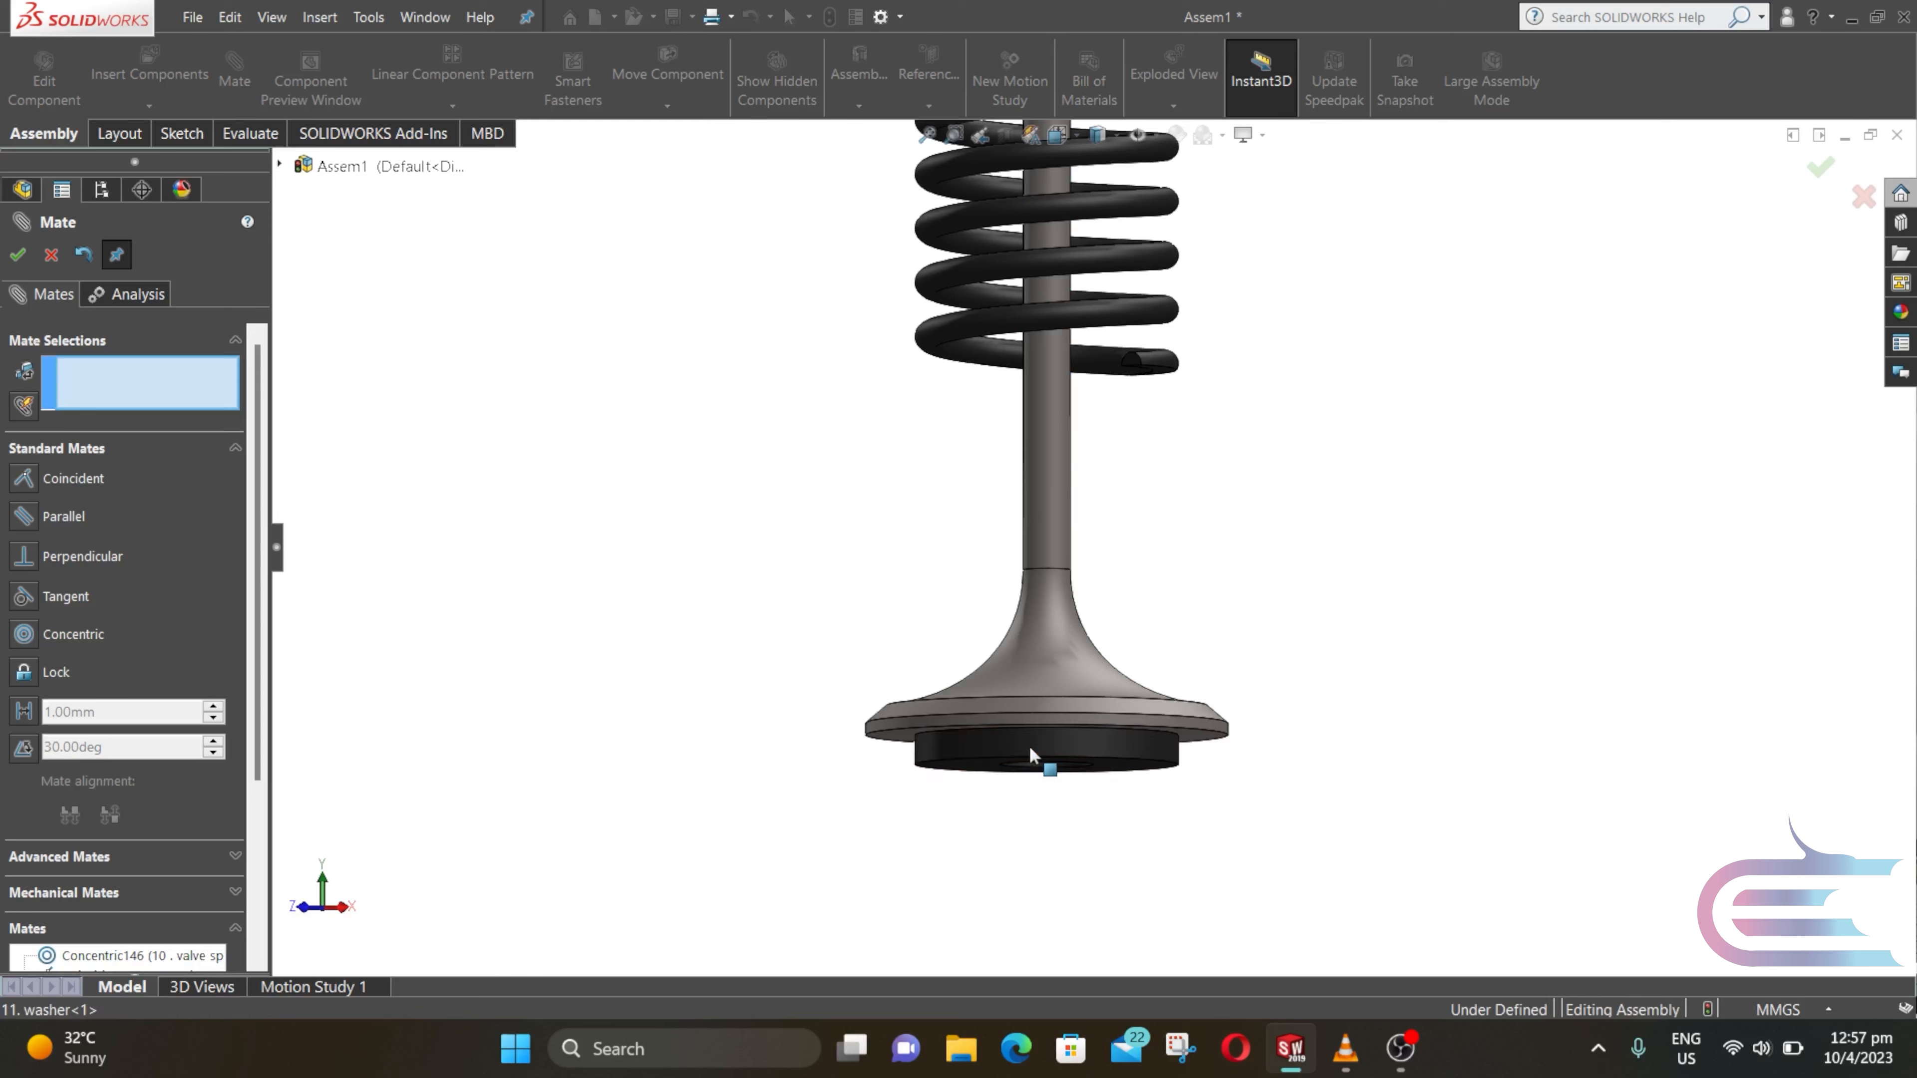
Step: Move the washer up along the stem and mate its top face coincident with the flat lower end of the valve spring
drag(1028, 747, 1135, 487)
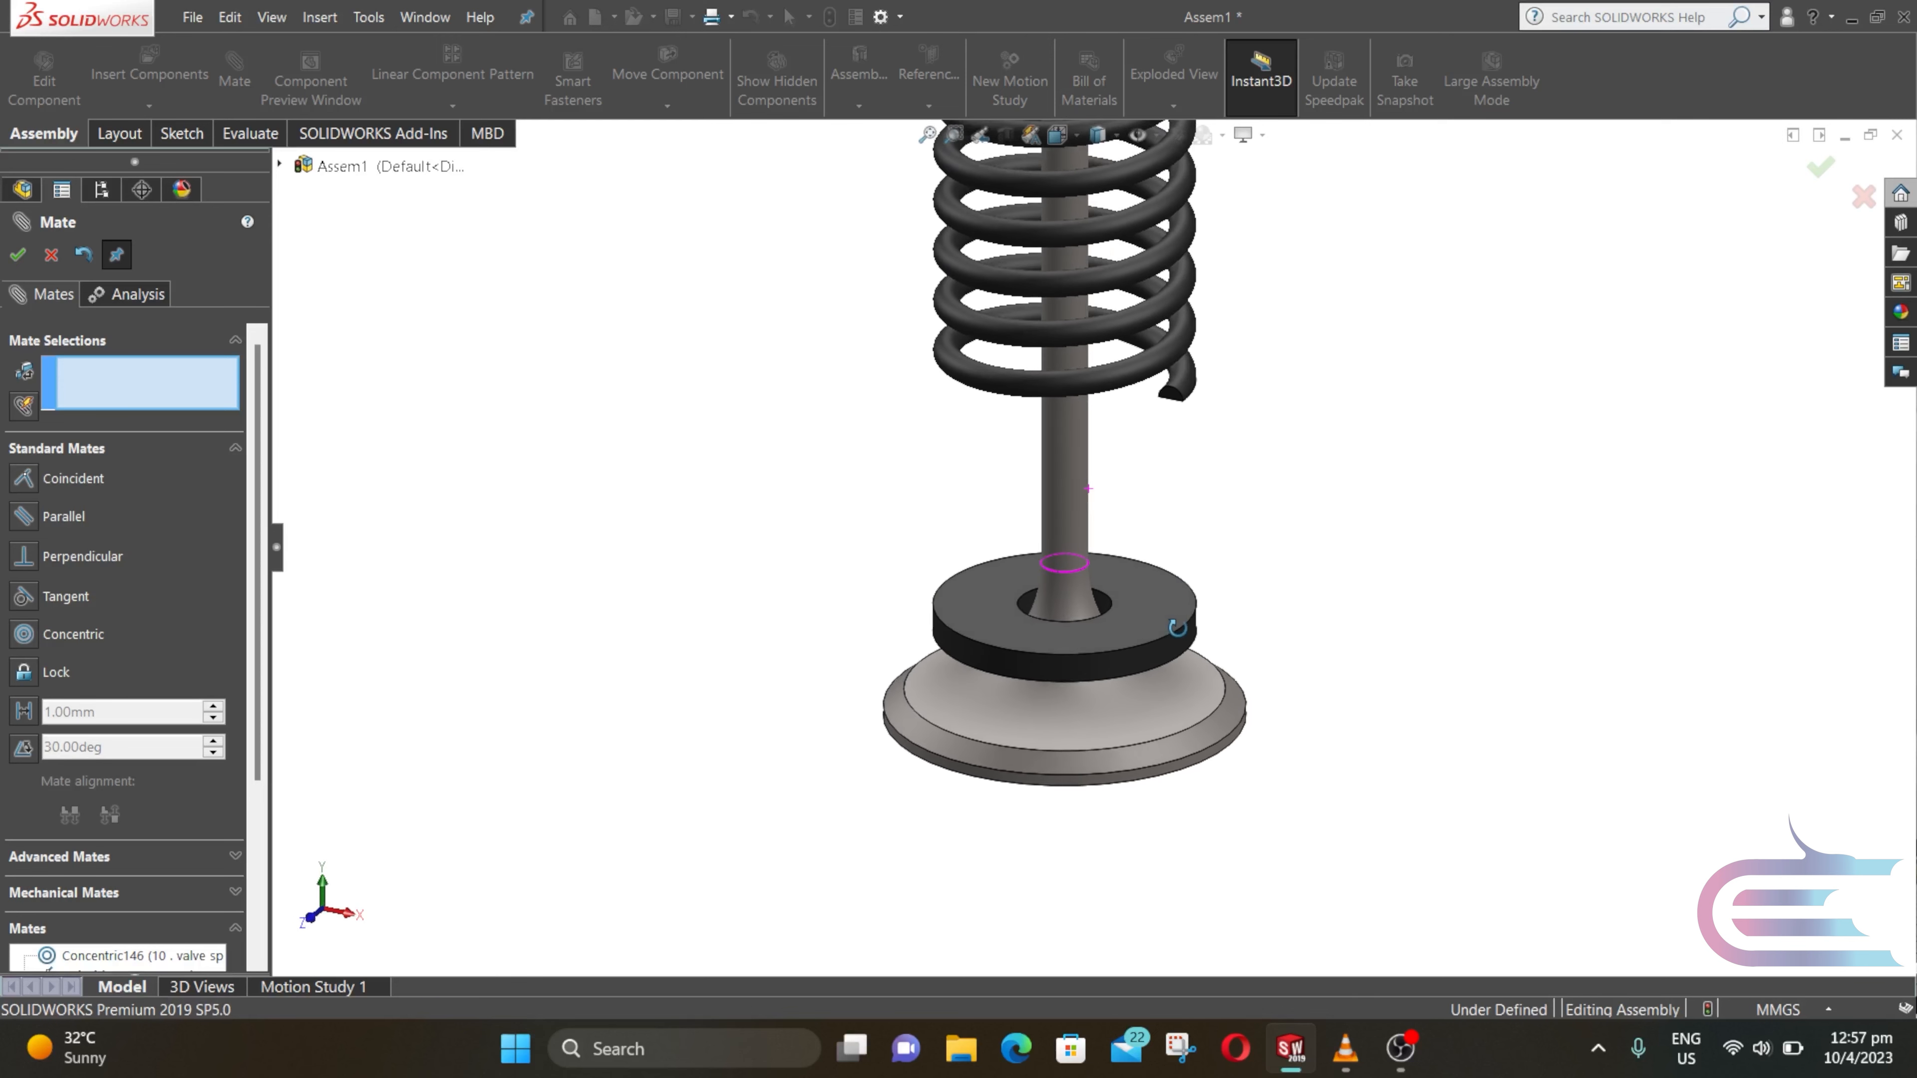
click(1143, 629)
middle_drag(1129, 499, 1127, 442)
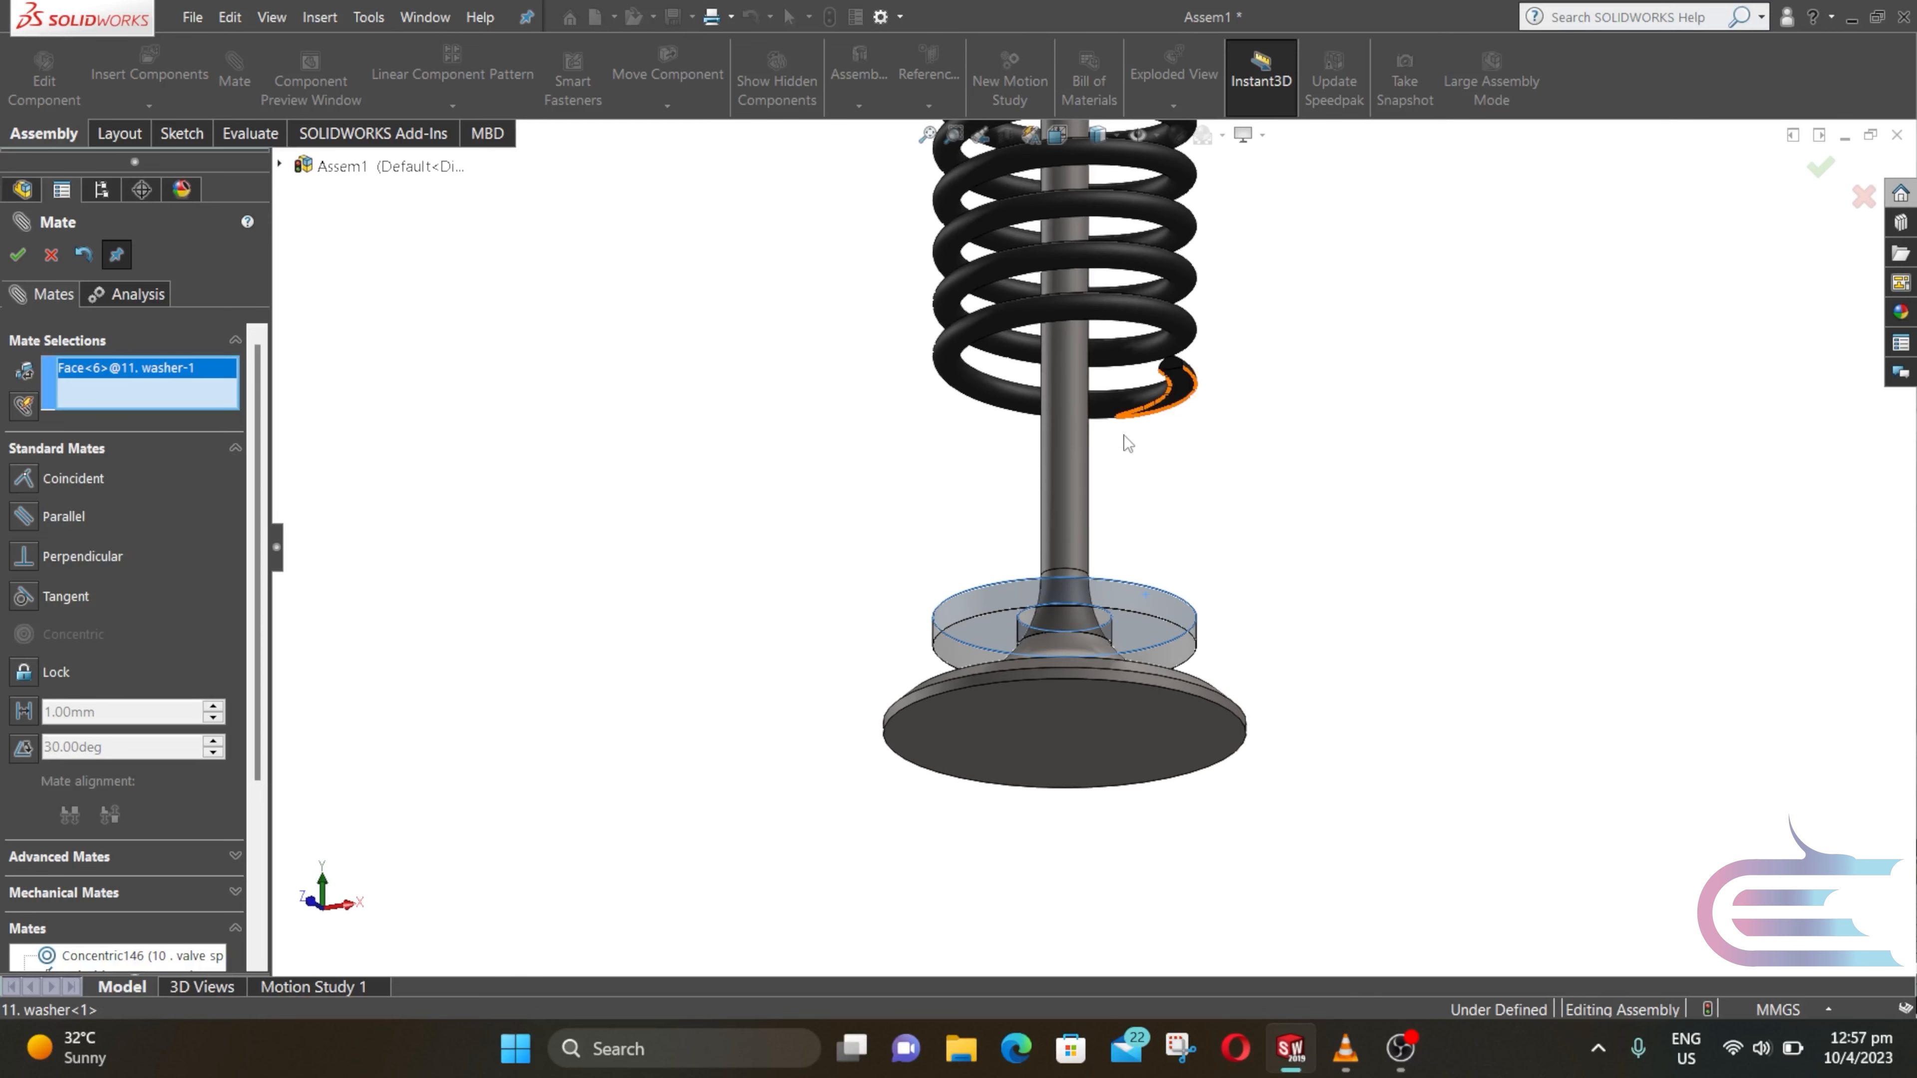
click(1180, 391)
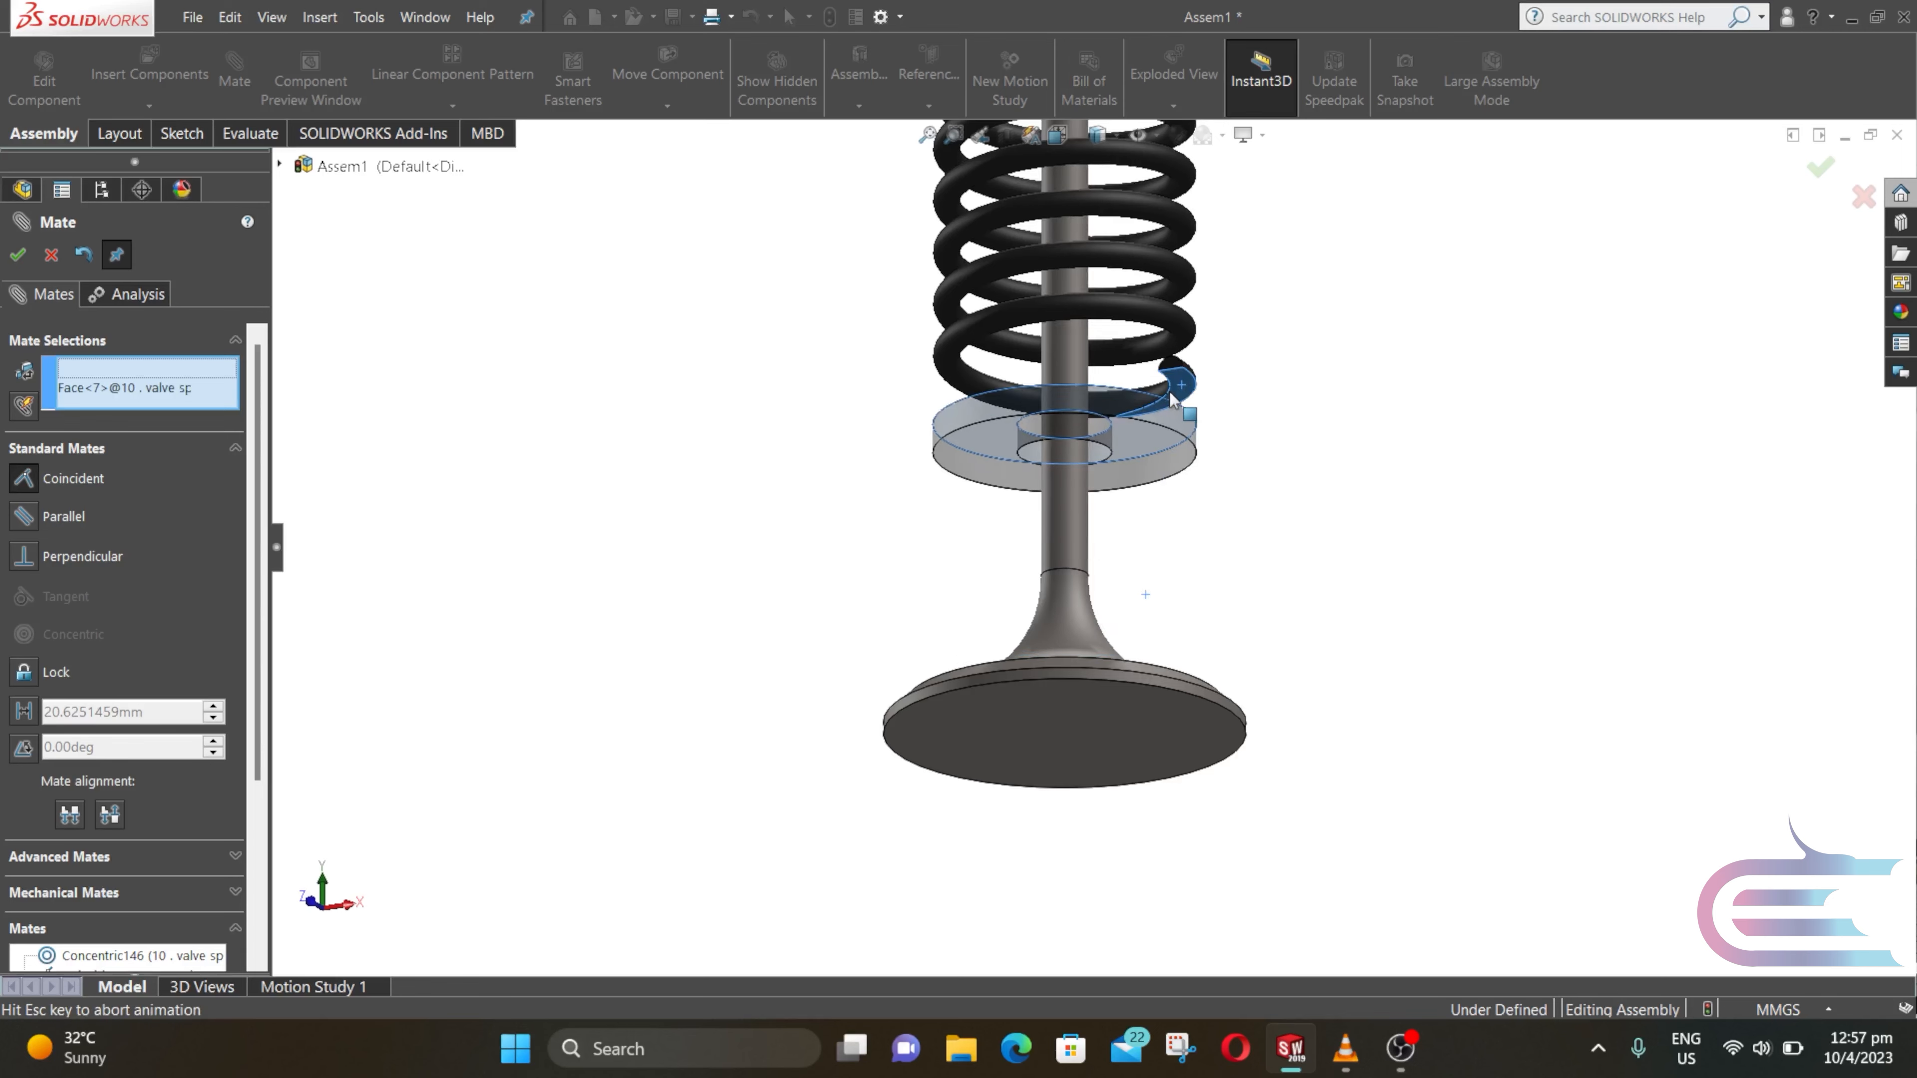
click(1447, 349)
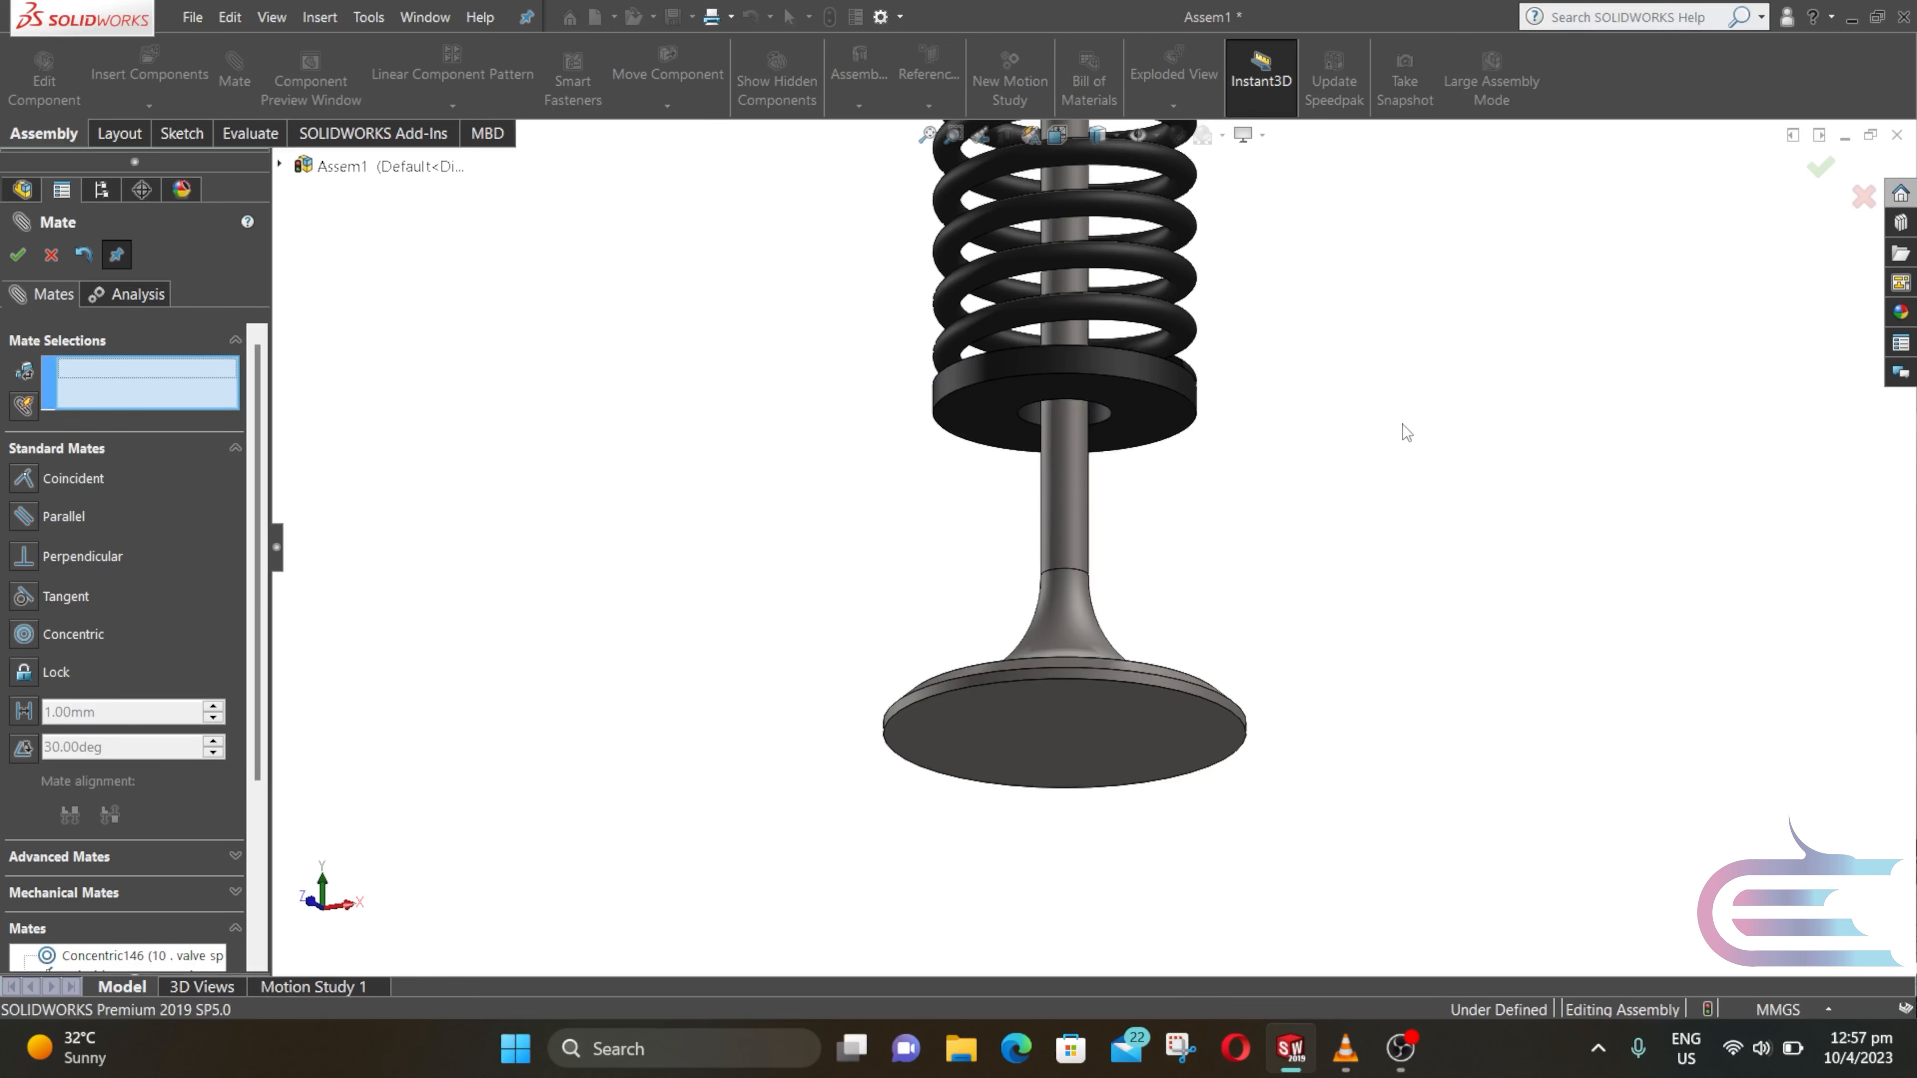
Step: Mate the valve spring's round cap concentric with the inclined centerline under the nearer camshaft's outermost lobe and finish mating
scroll(1395, 430, up, 5)
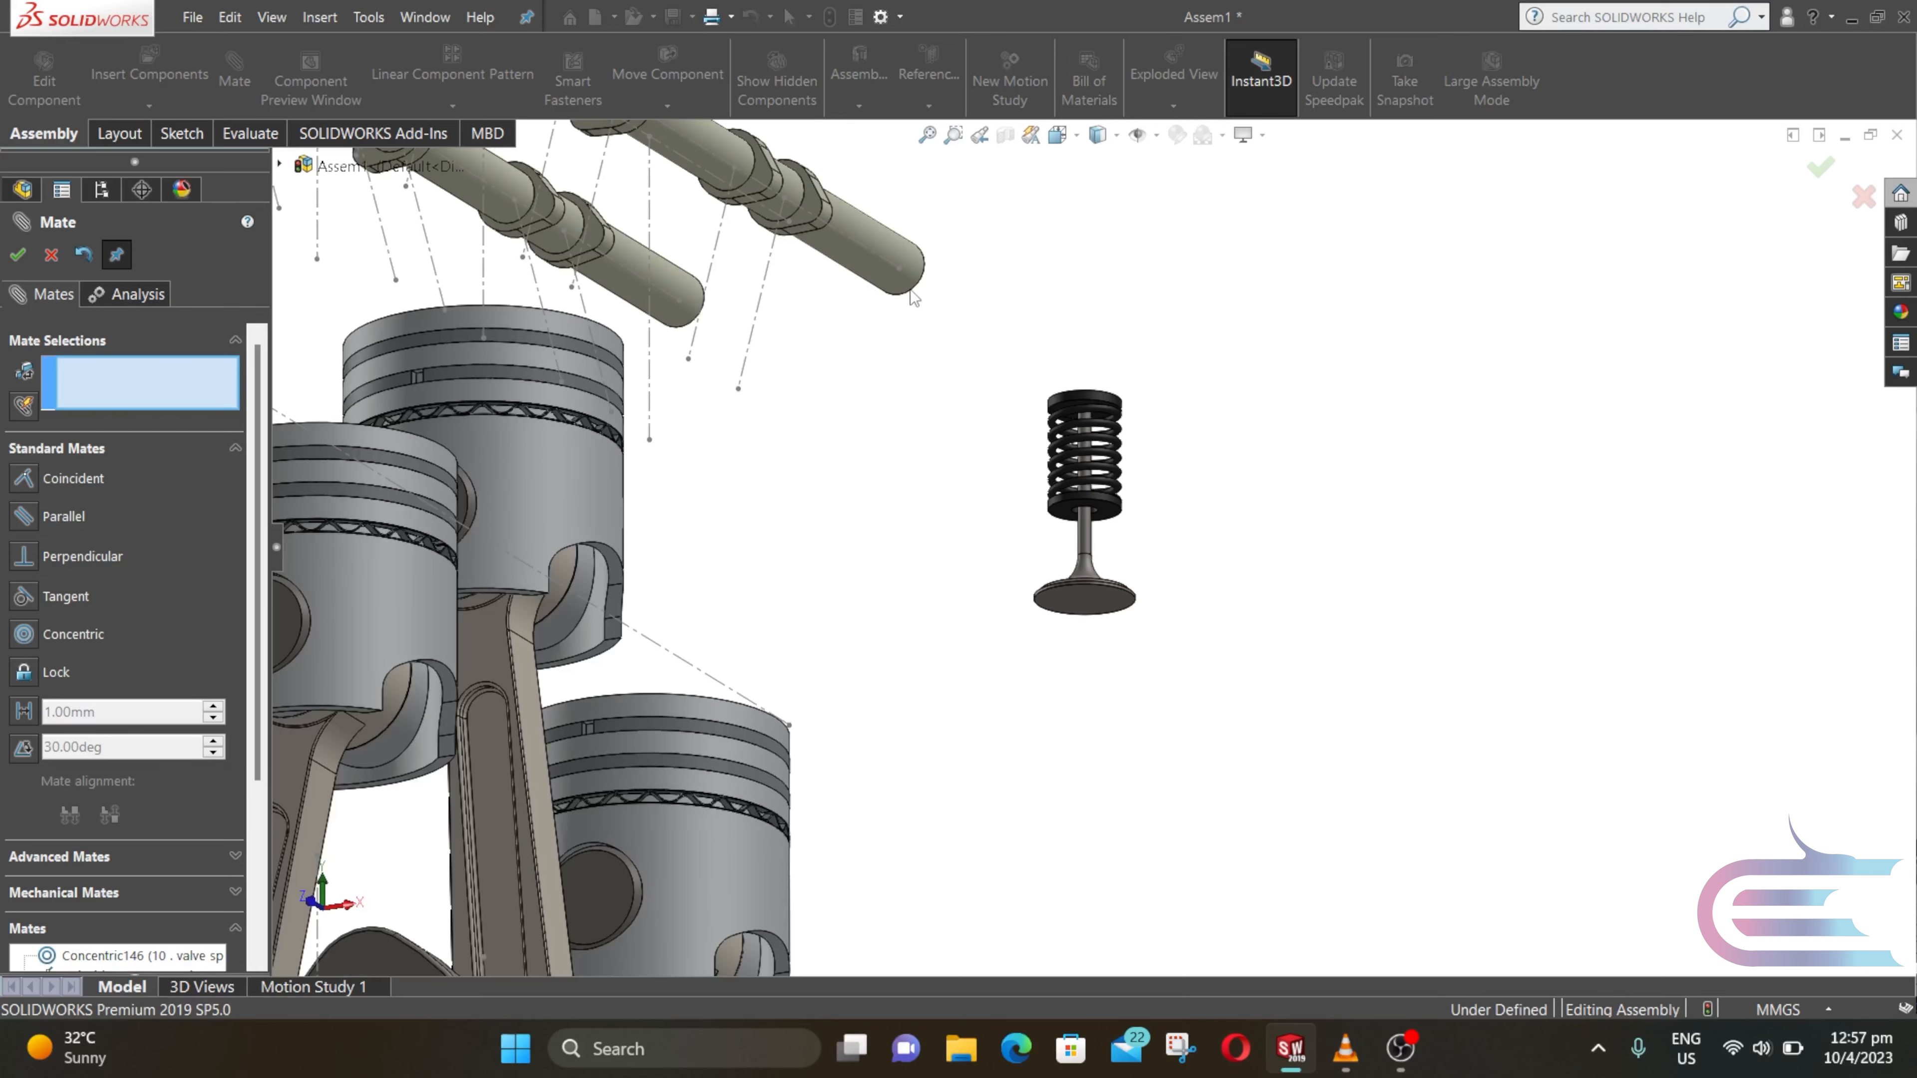
middle_drag(914, 299, 907, 433)
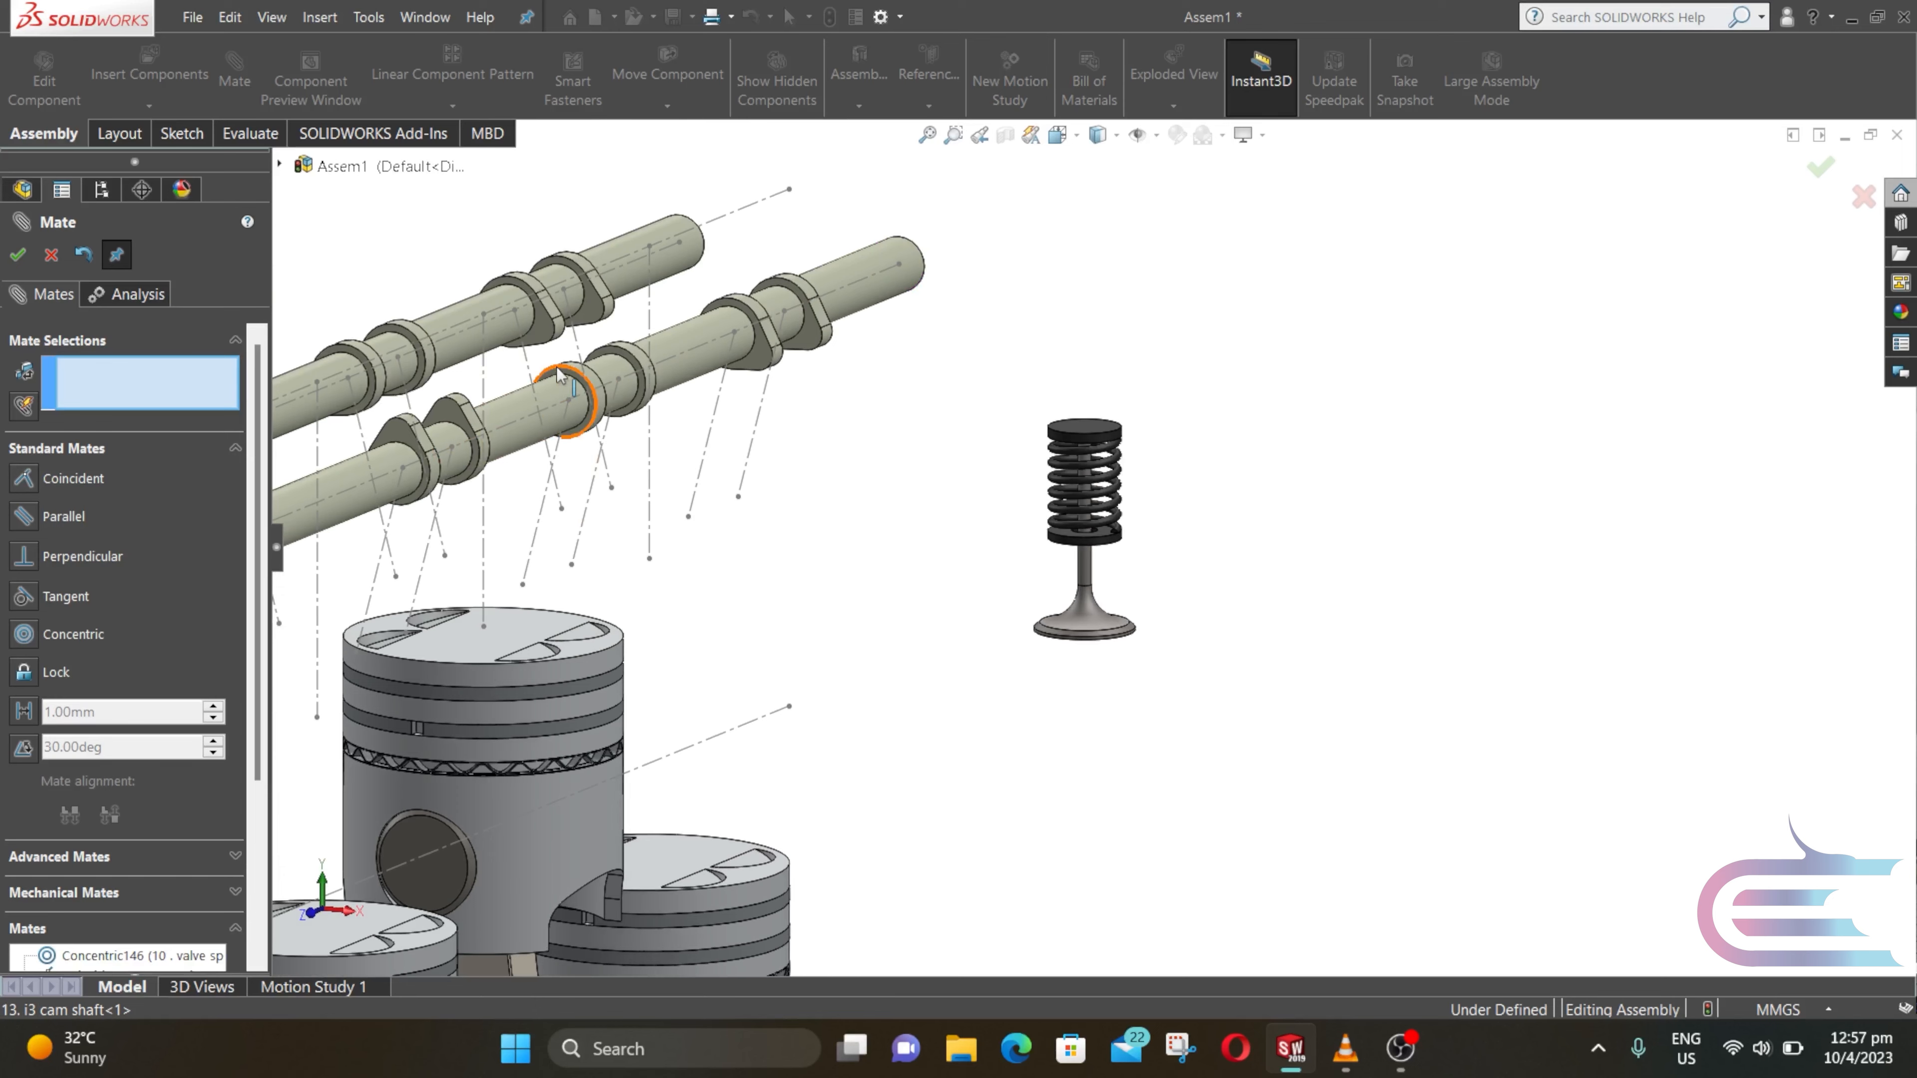
scroll(558, 375, down, 3)
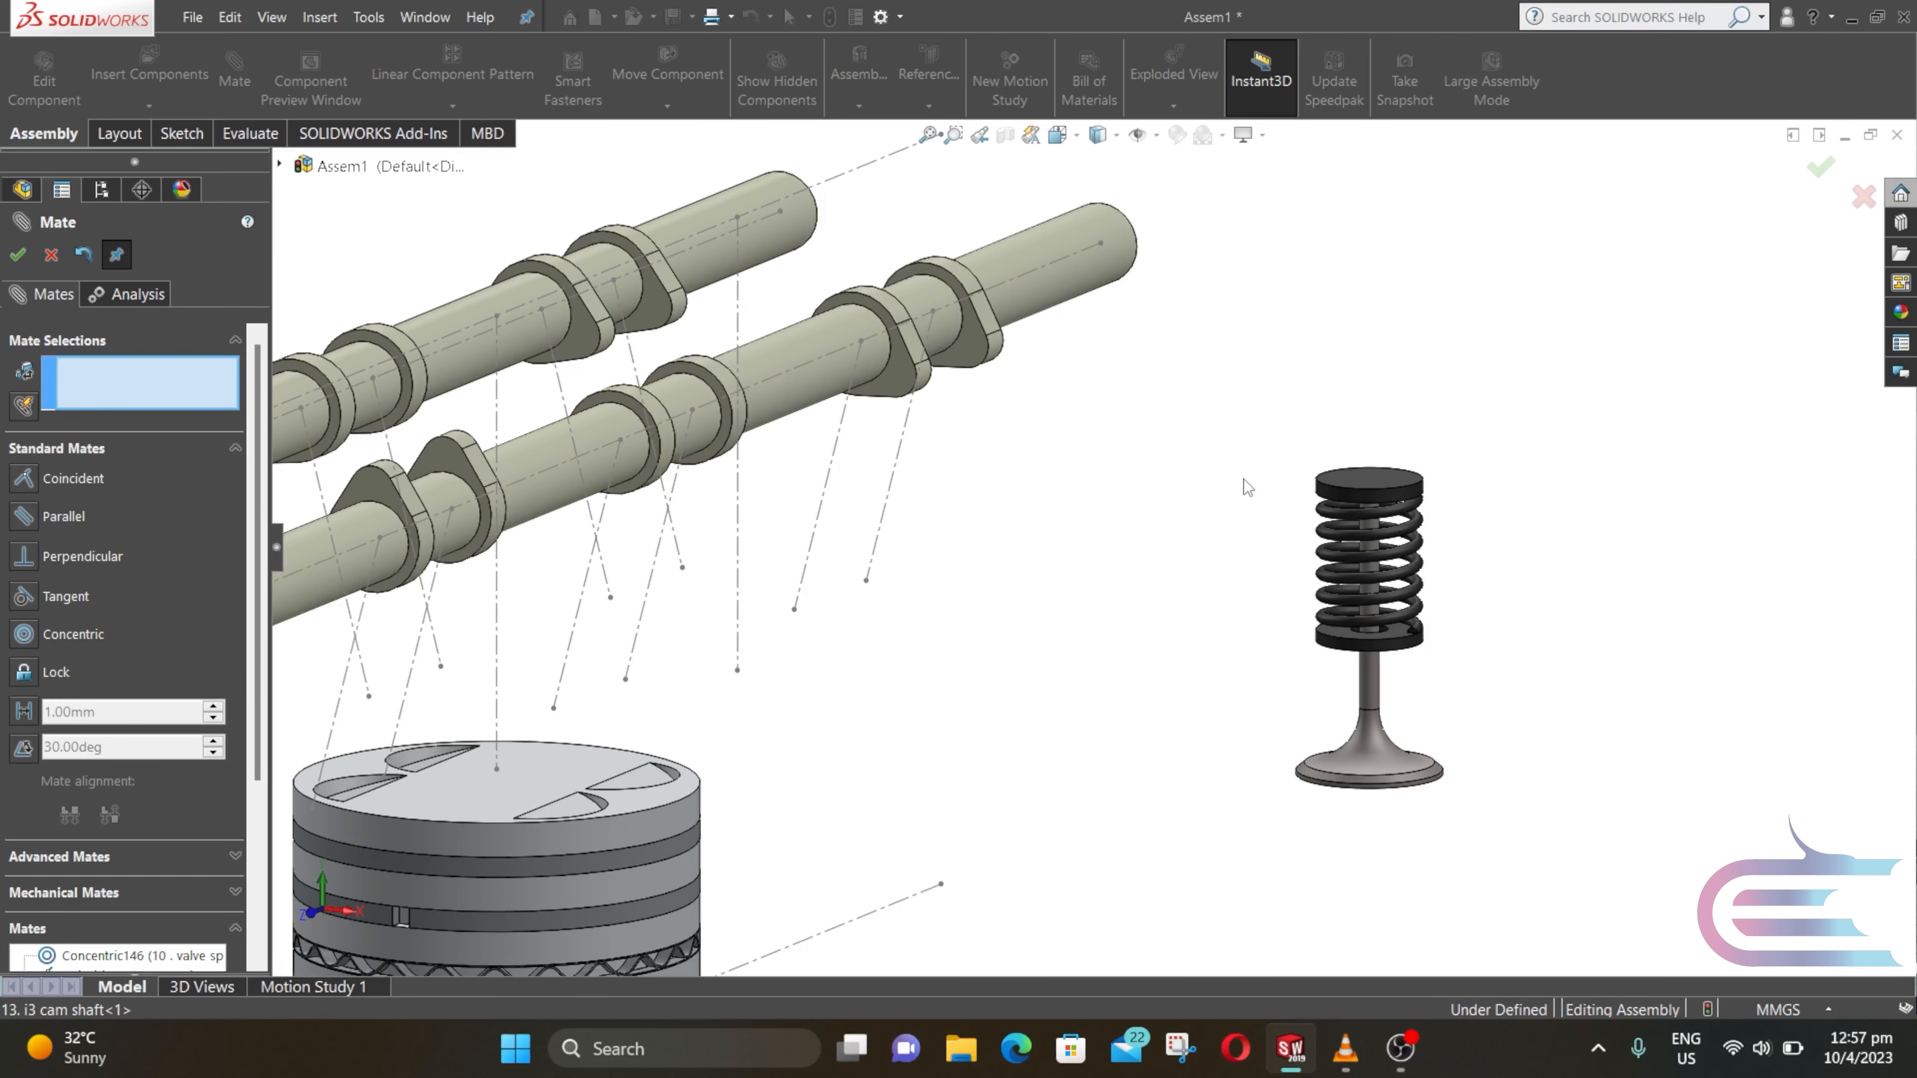
click(1390, 498)
scroll(878, 469, down, 4)
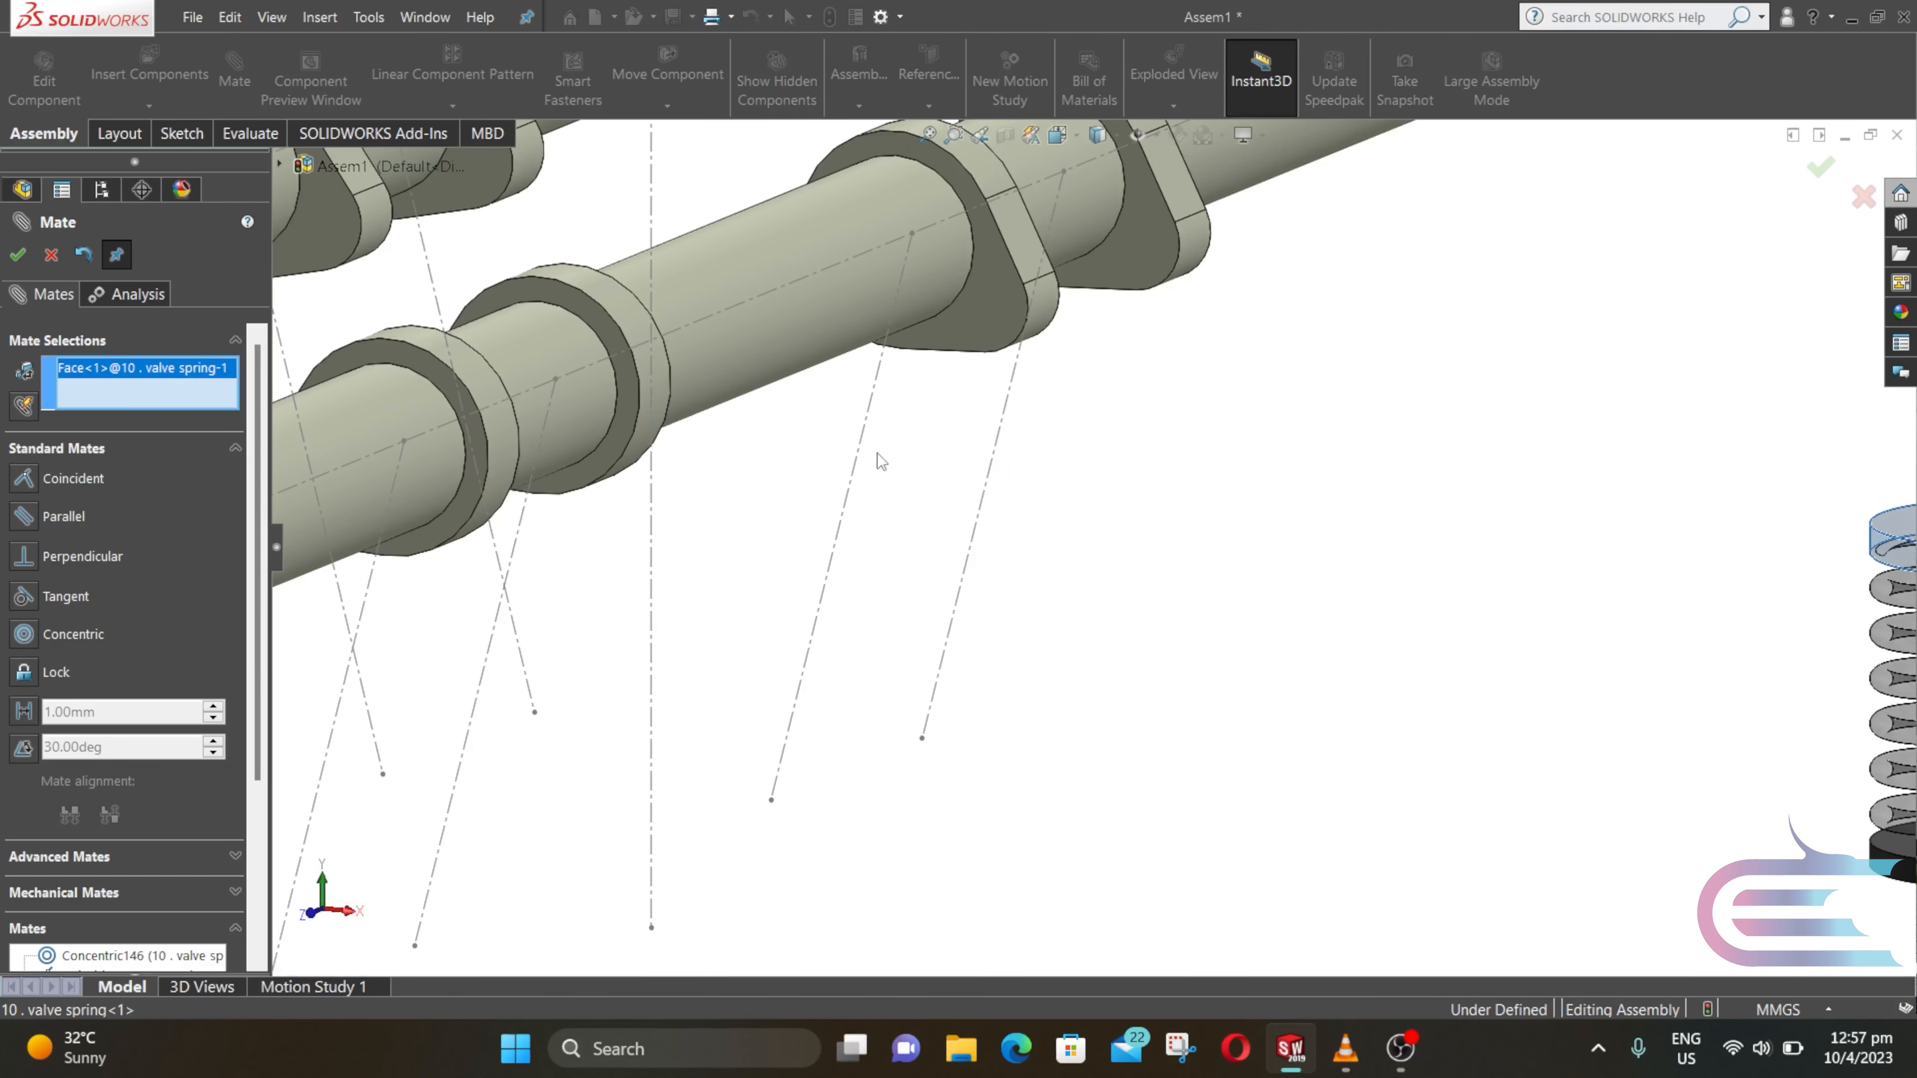
click(1004, 431)
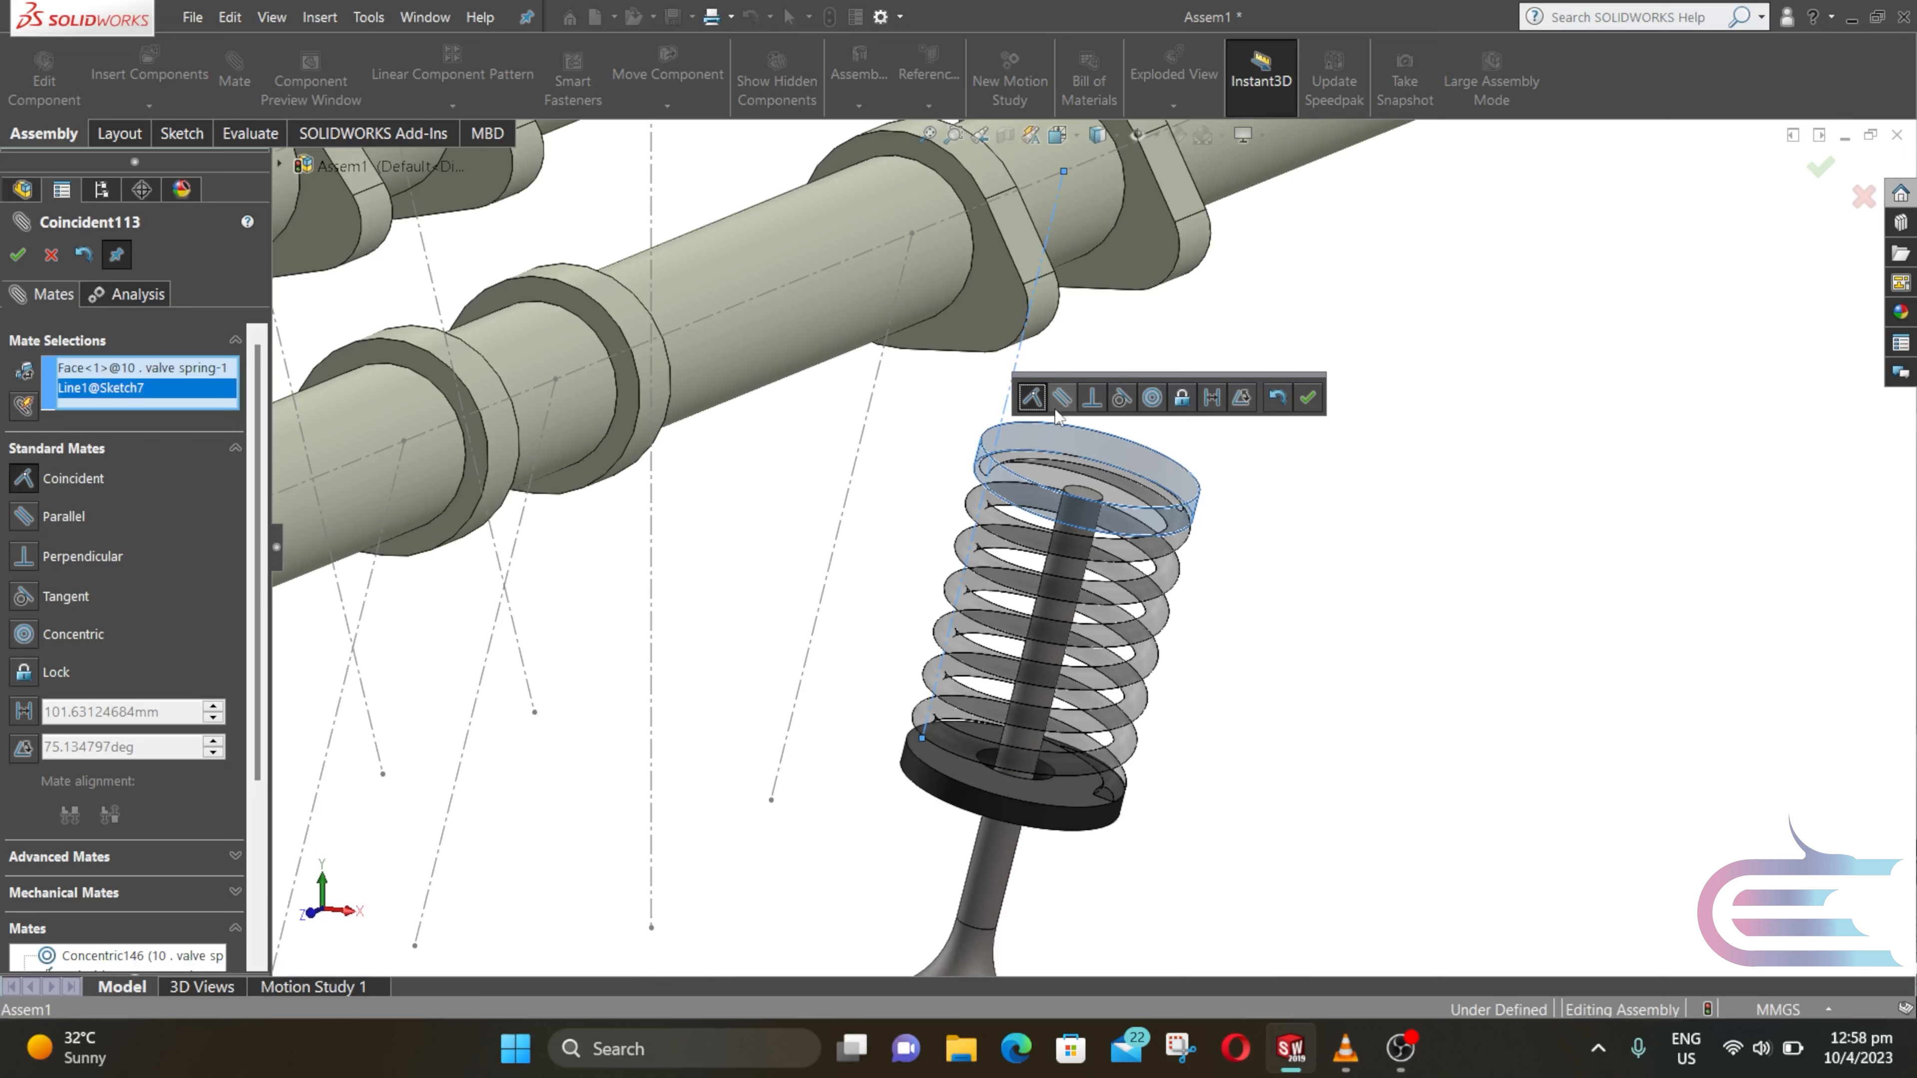
click(1149, 398)
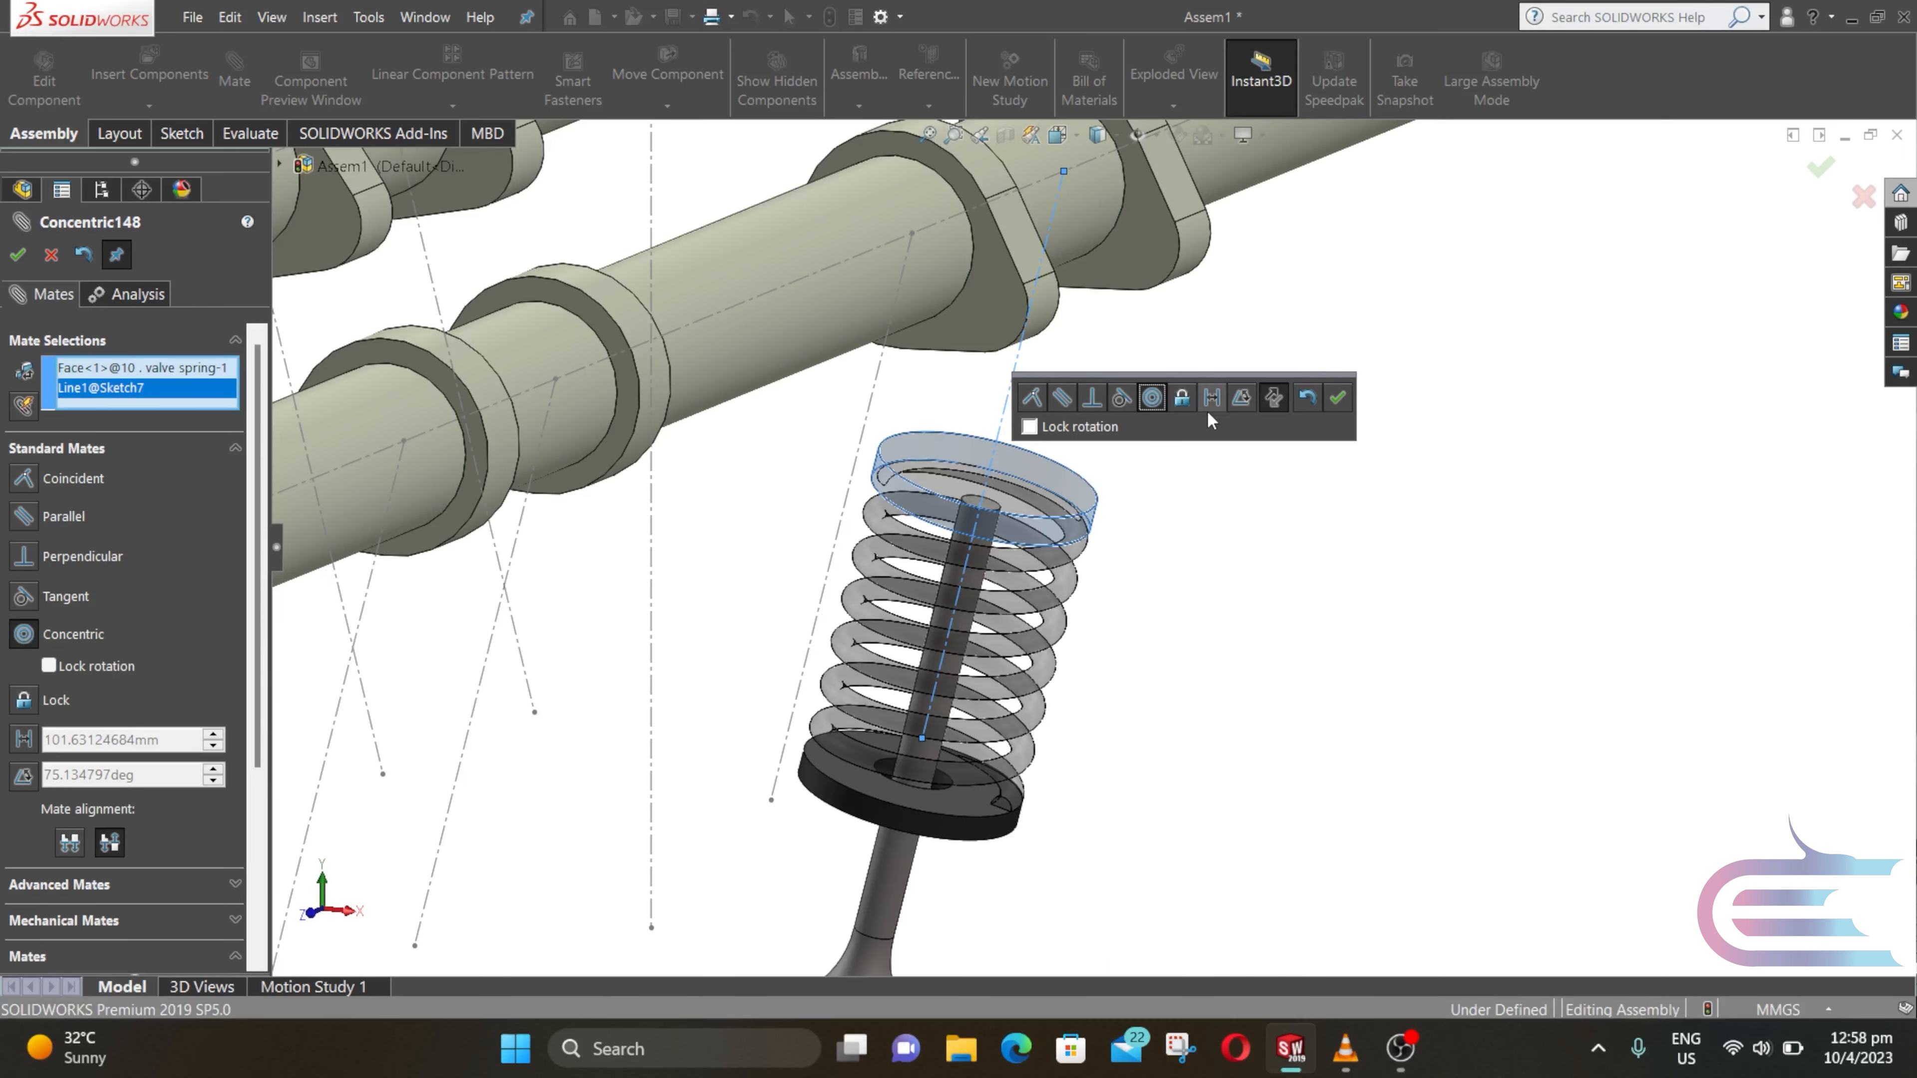
click(1332, 404)
middle_drag(1078, 457, 998, 489)
scroll(996, 494, up, 5)
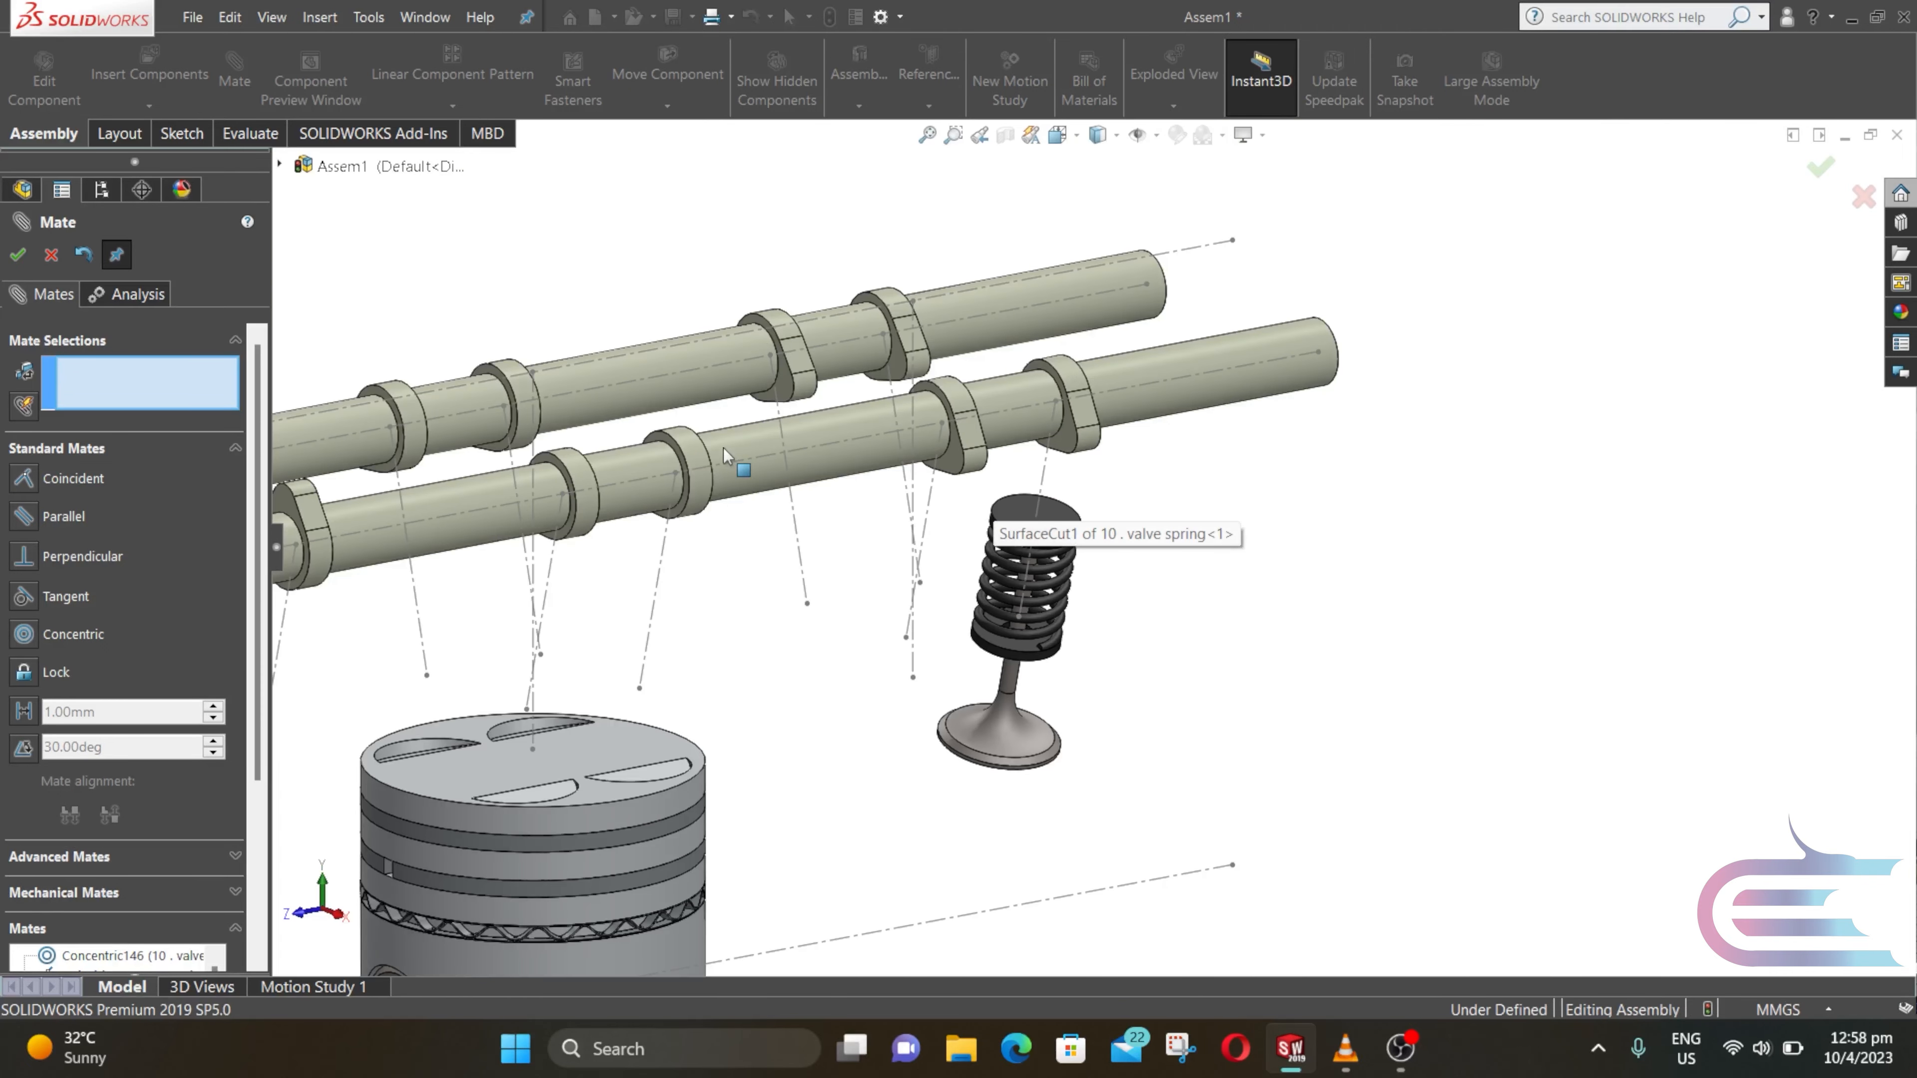
click(51, 255)
Step: Start Copy with Mates for the valve spring, washer and intake valve, and proceed to the mate references
click(151, 105)
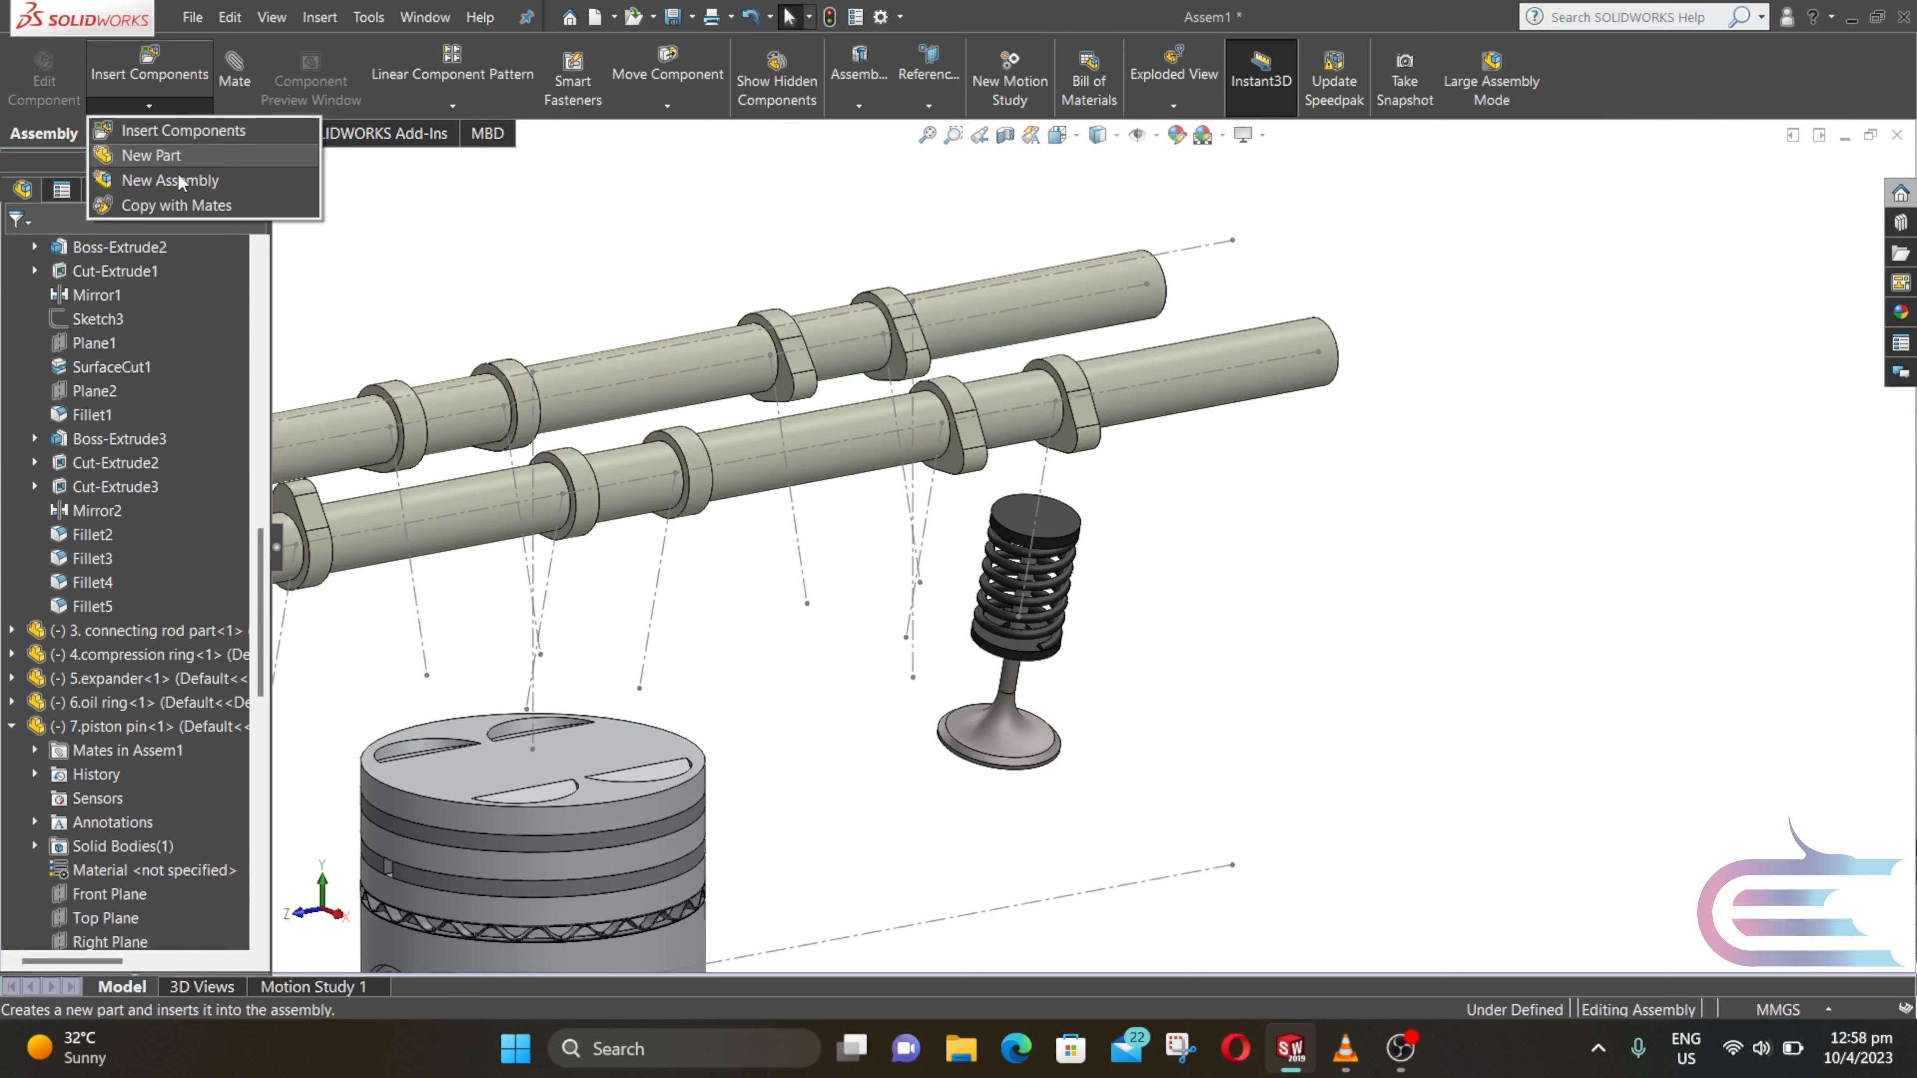
click(196, 216)
scroll(936, 604, down, 3)
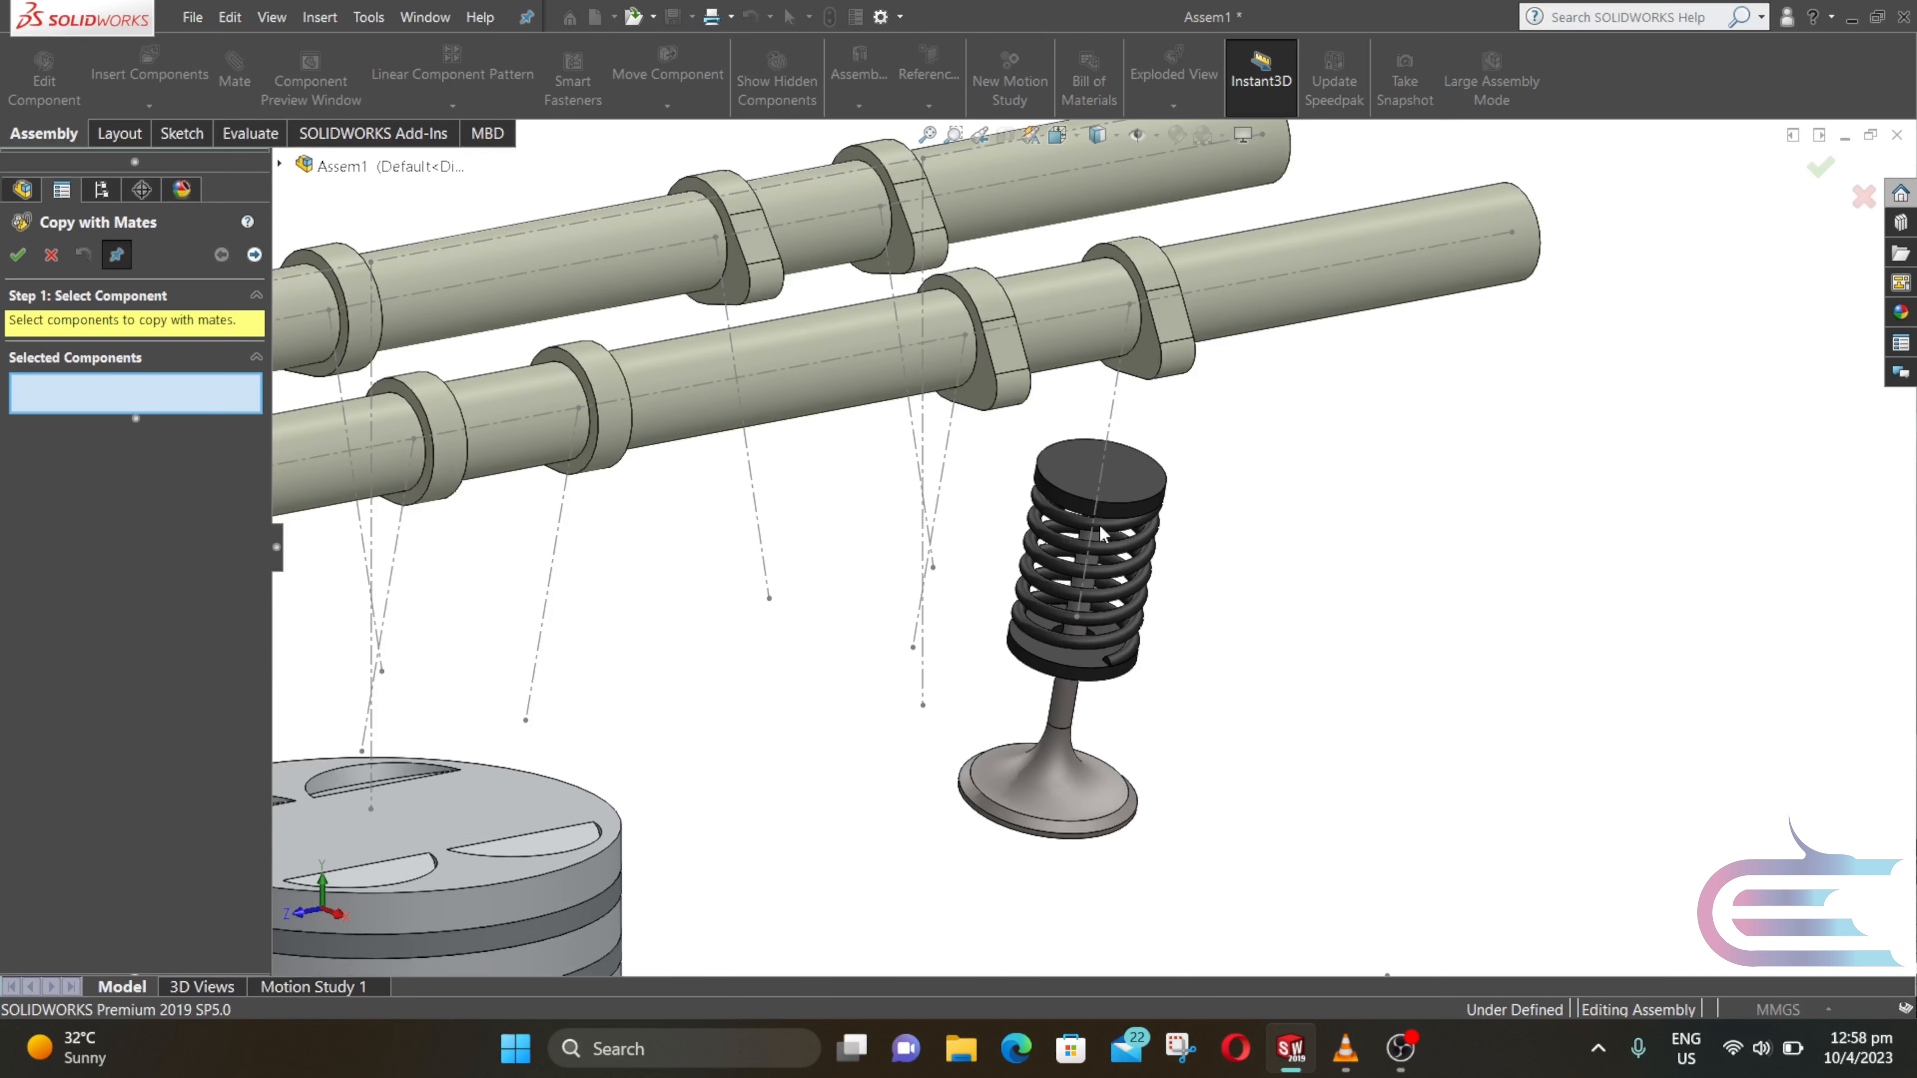
click(1127, 509)
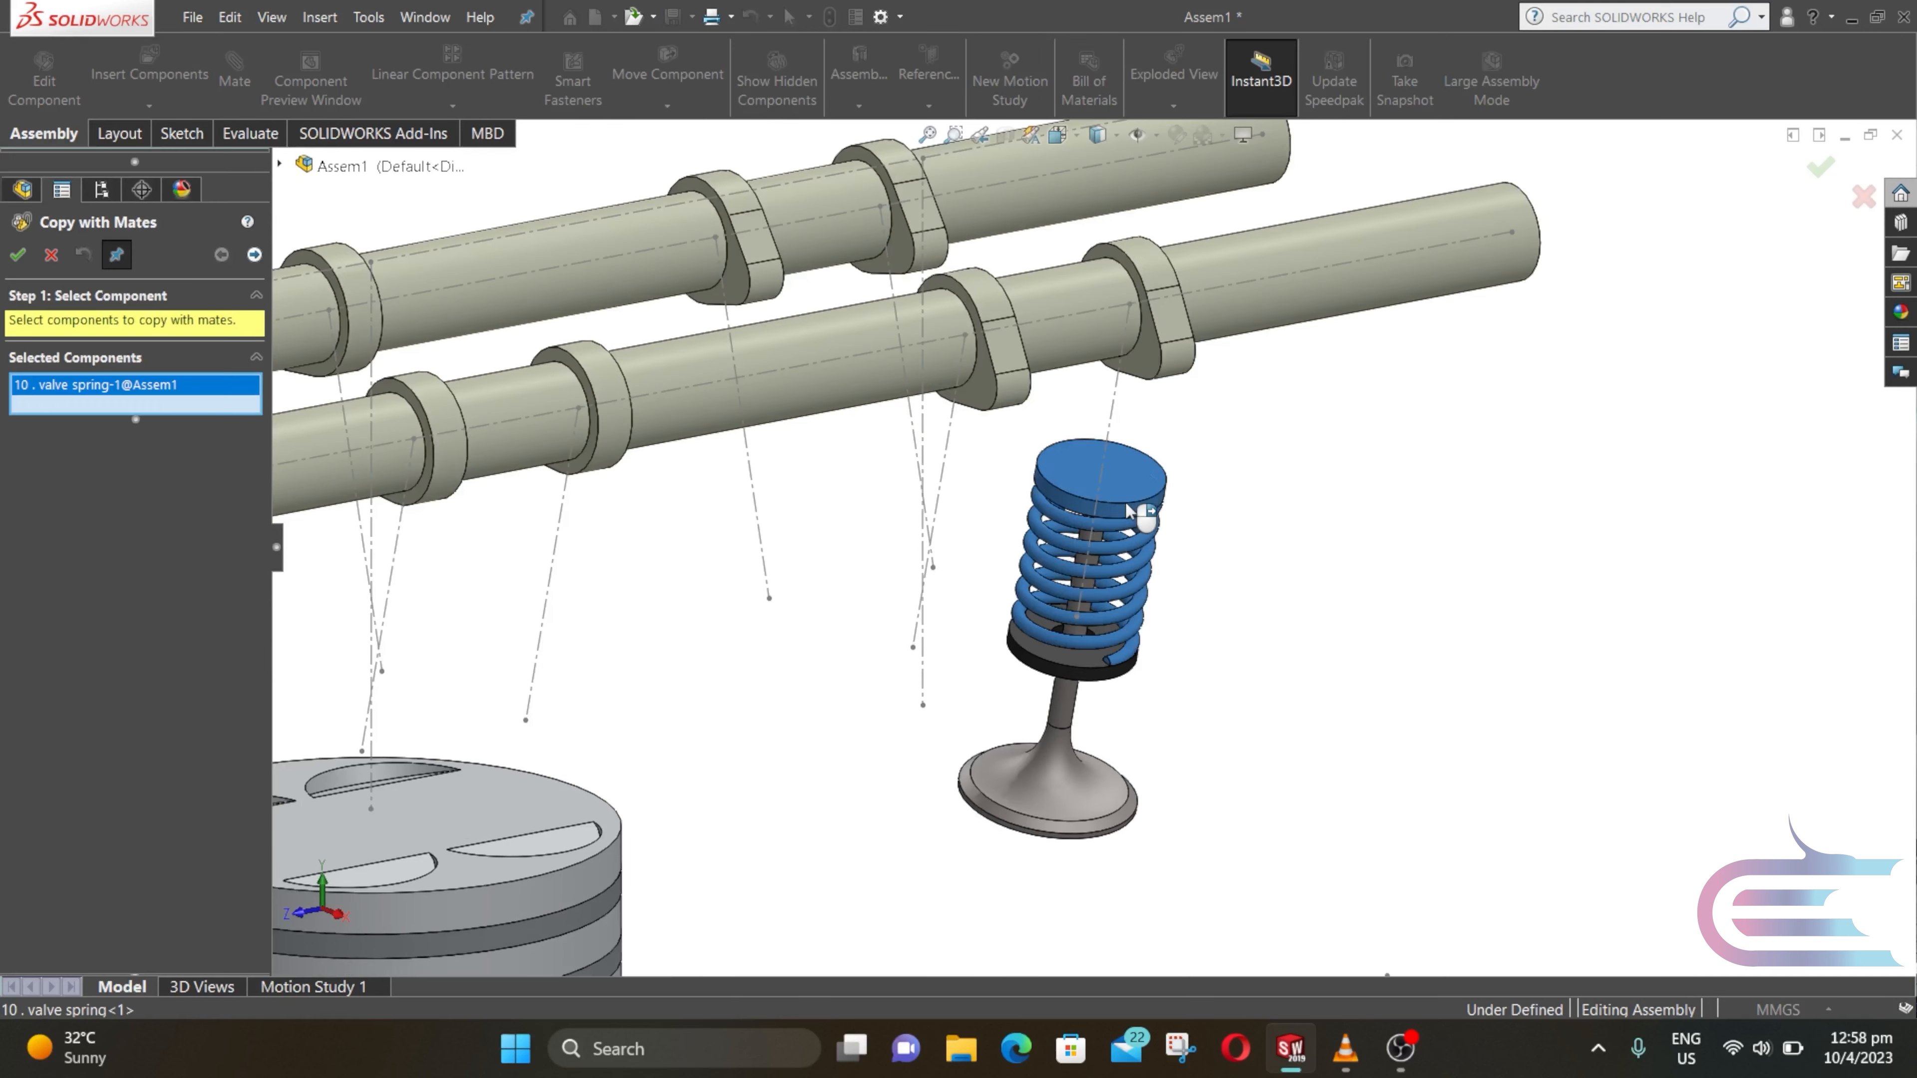
click(1084, 657)
click(1075, 769)
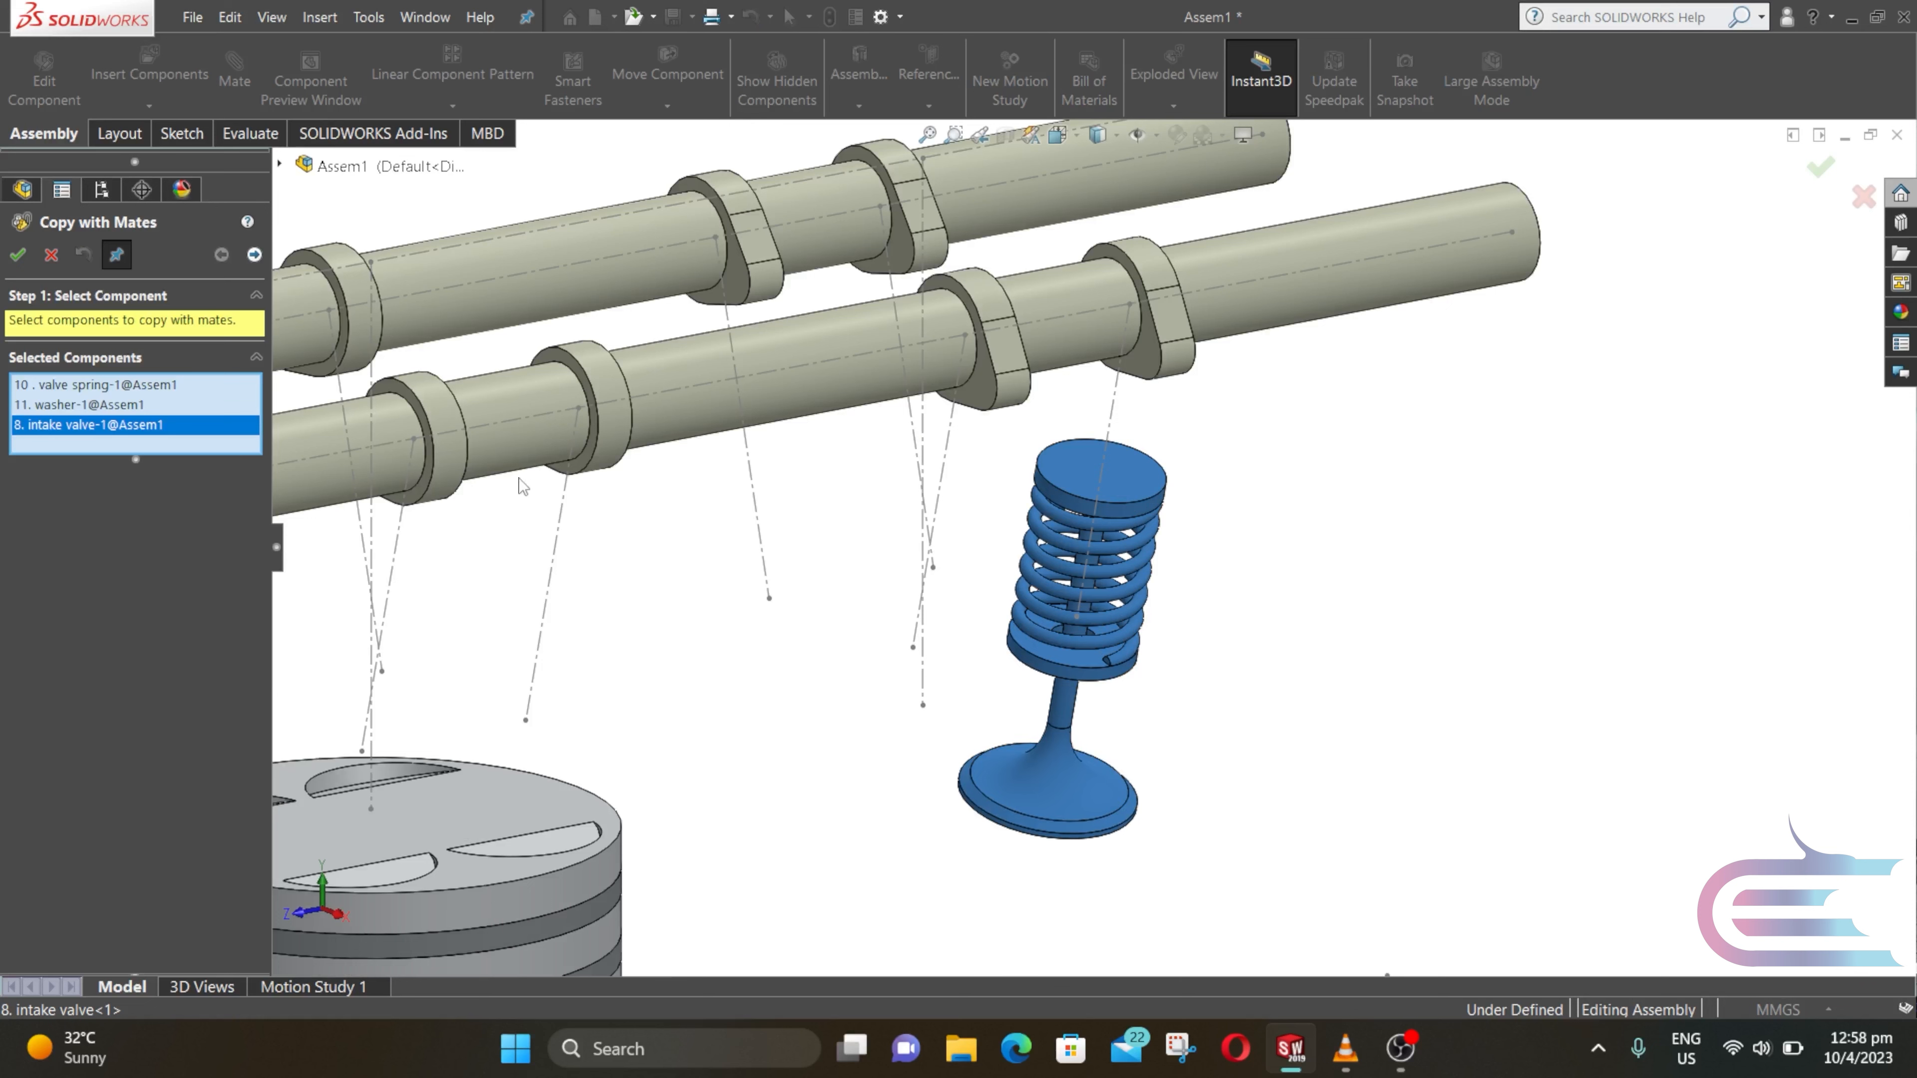
click(255, 255)
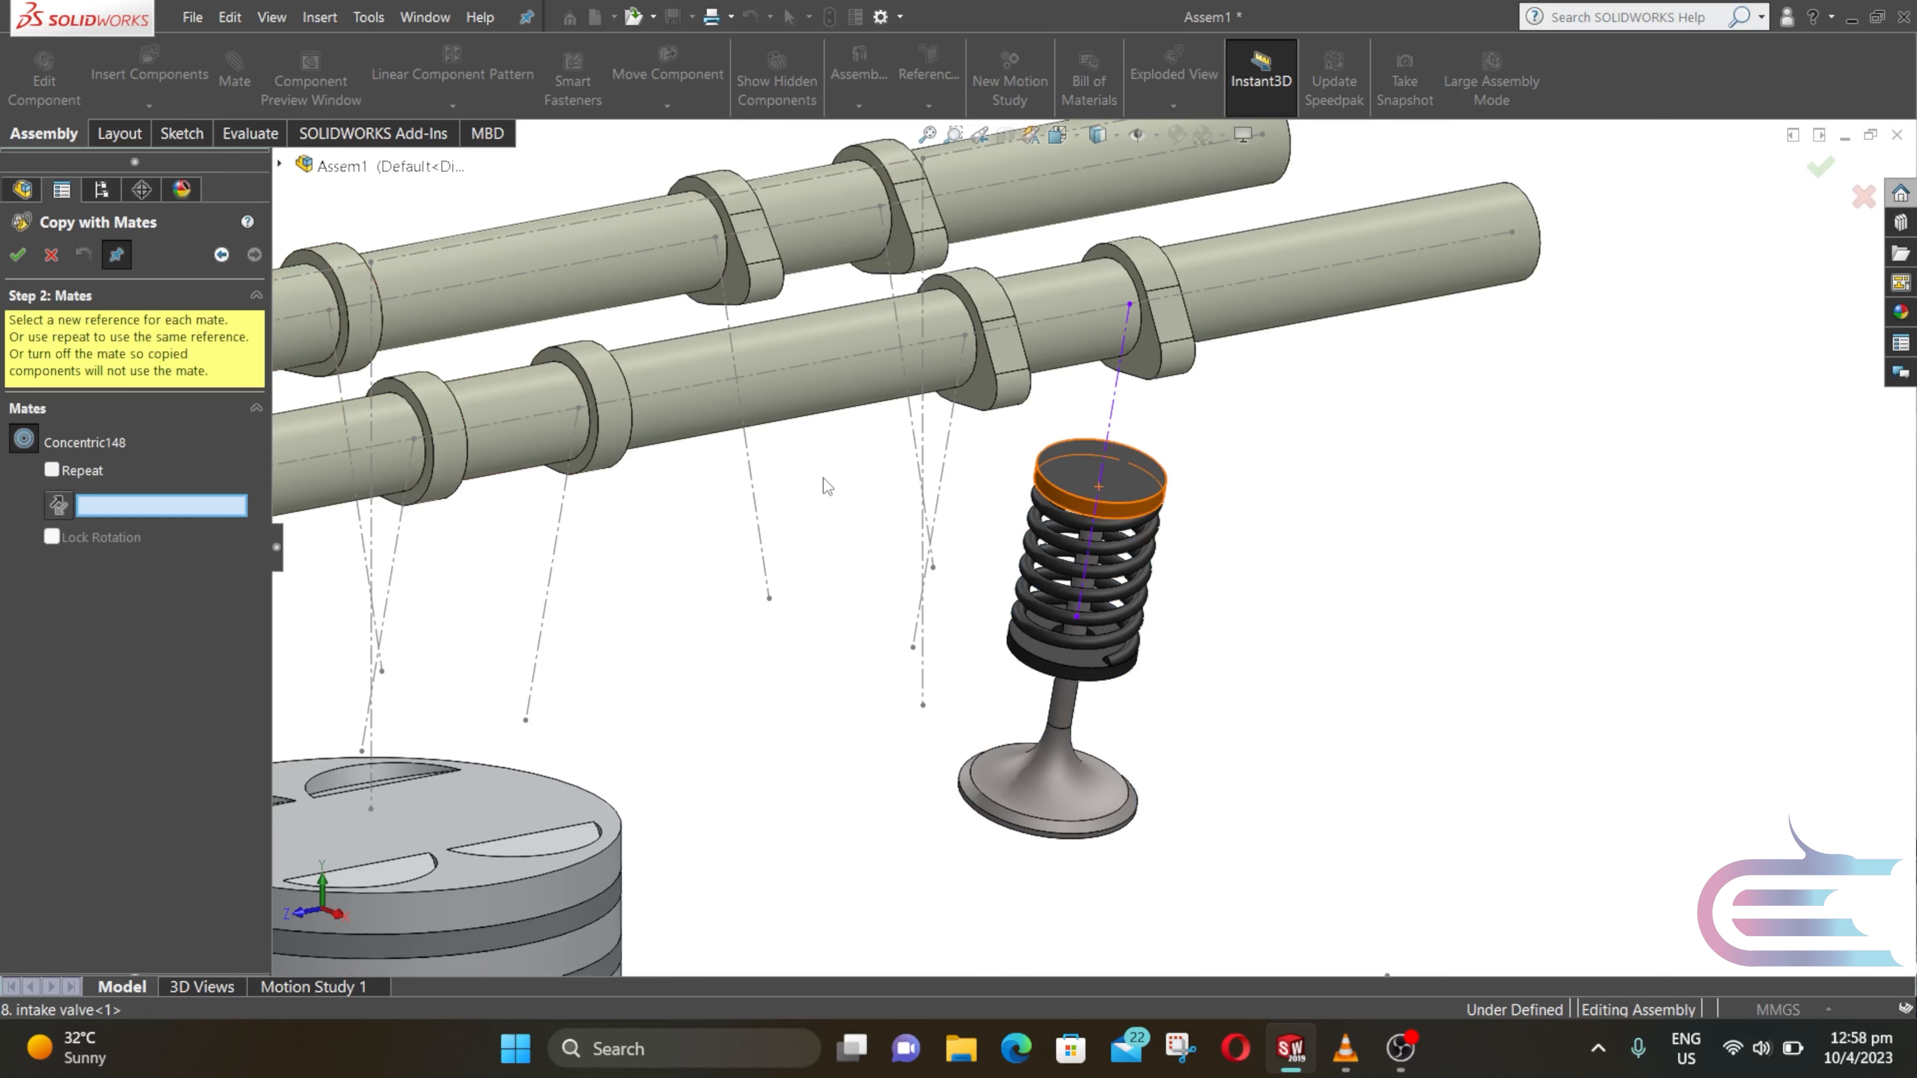
Step: Place copies of the intake valve set on the adjacent inclined centerline and the two centerlines under the same camshaft's middle lobes
middle_drag(933, 442, 975, 395)
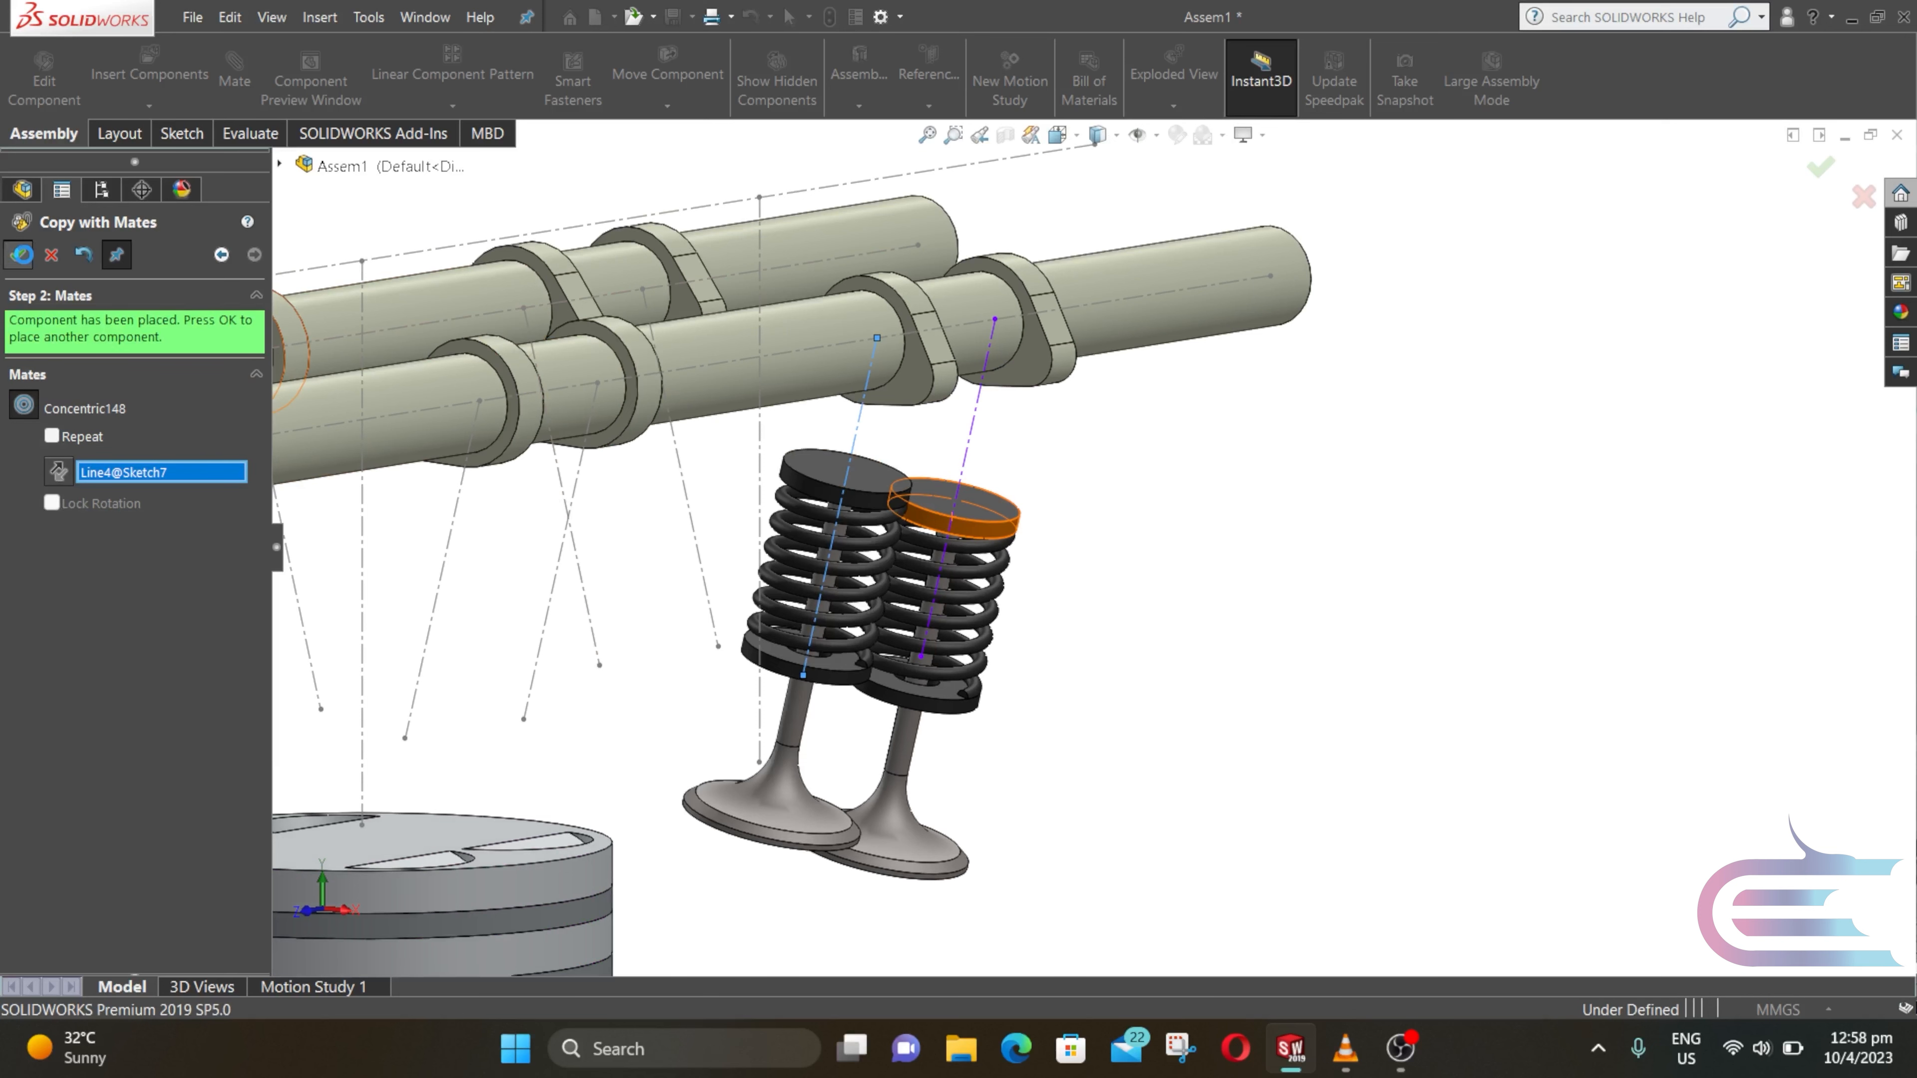
click(575, 483)
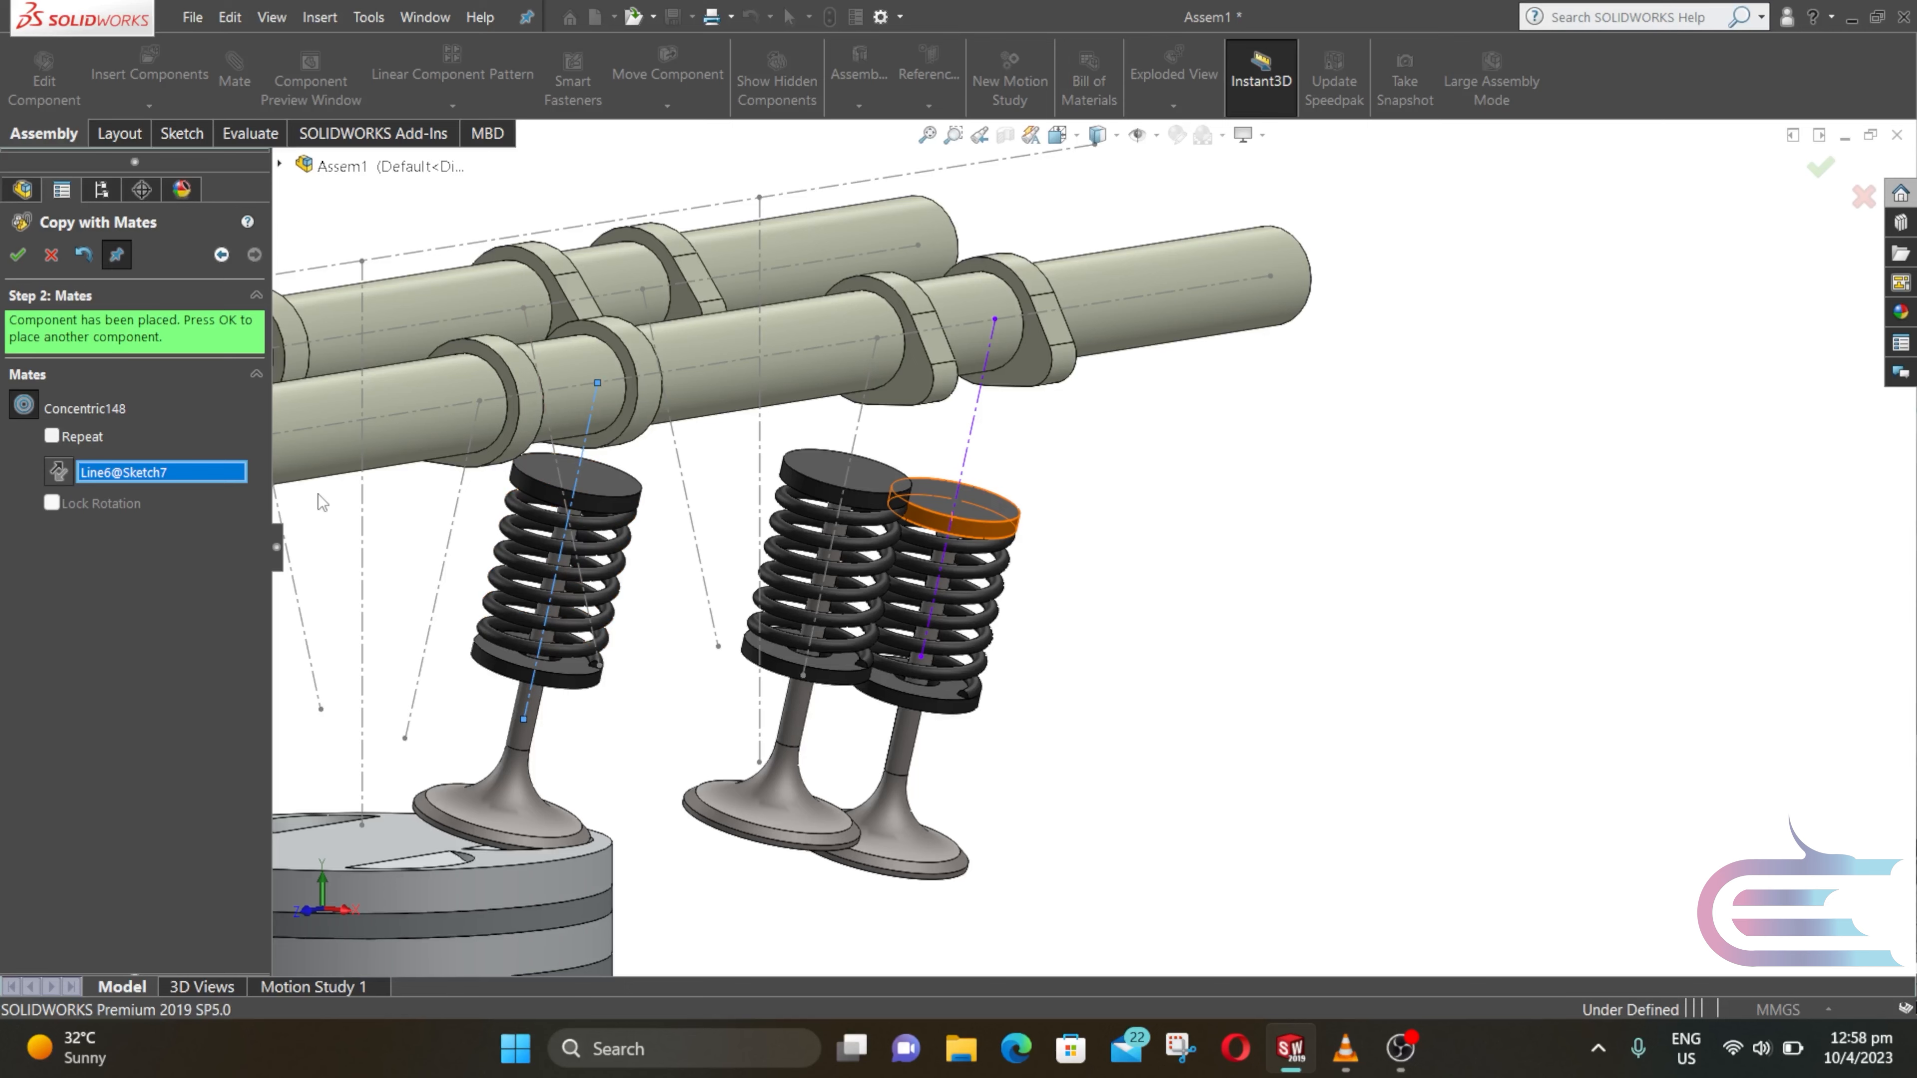
key(Return)
click(450, 536)
key(Return)
scroll(509, 550, up, 5)
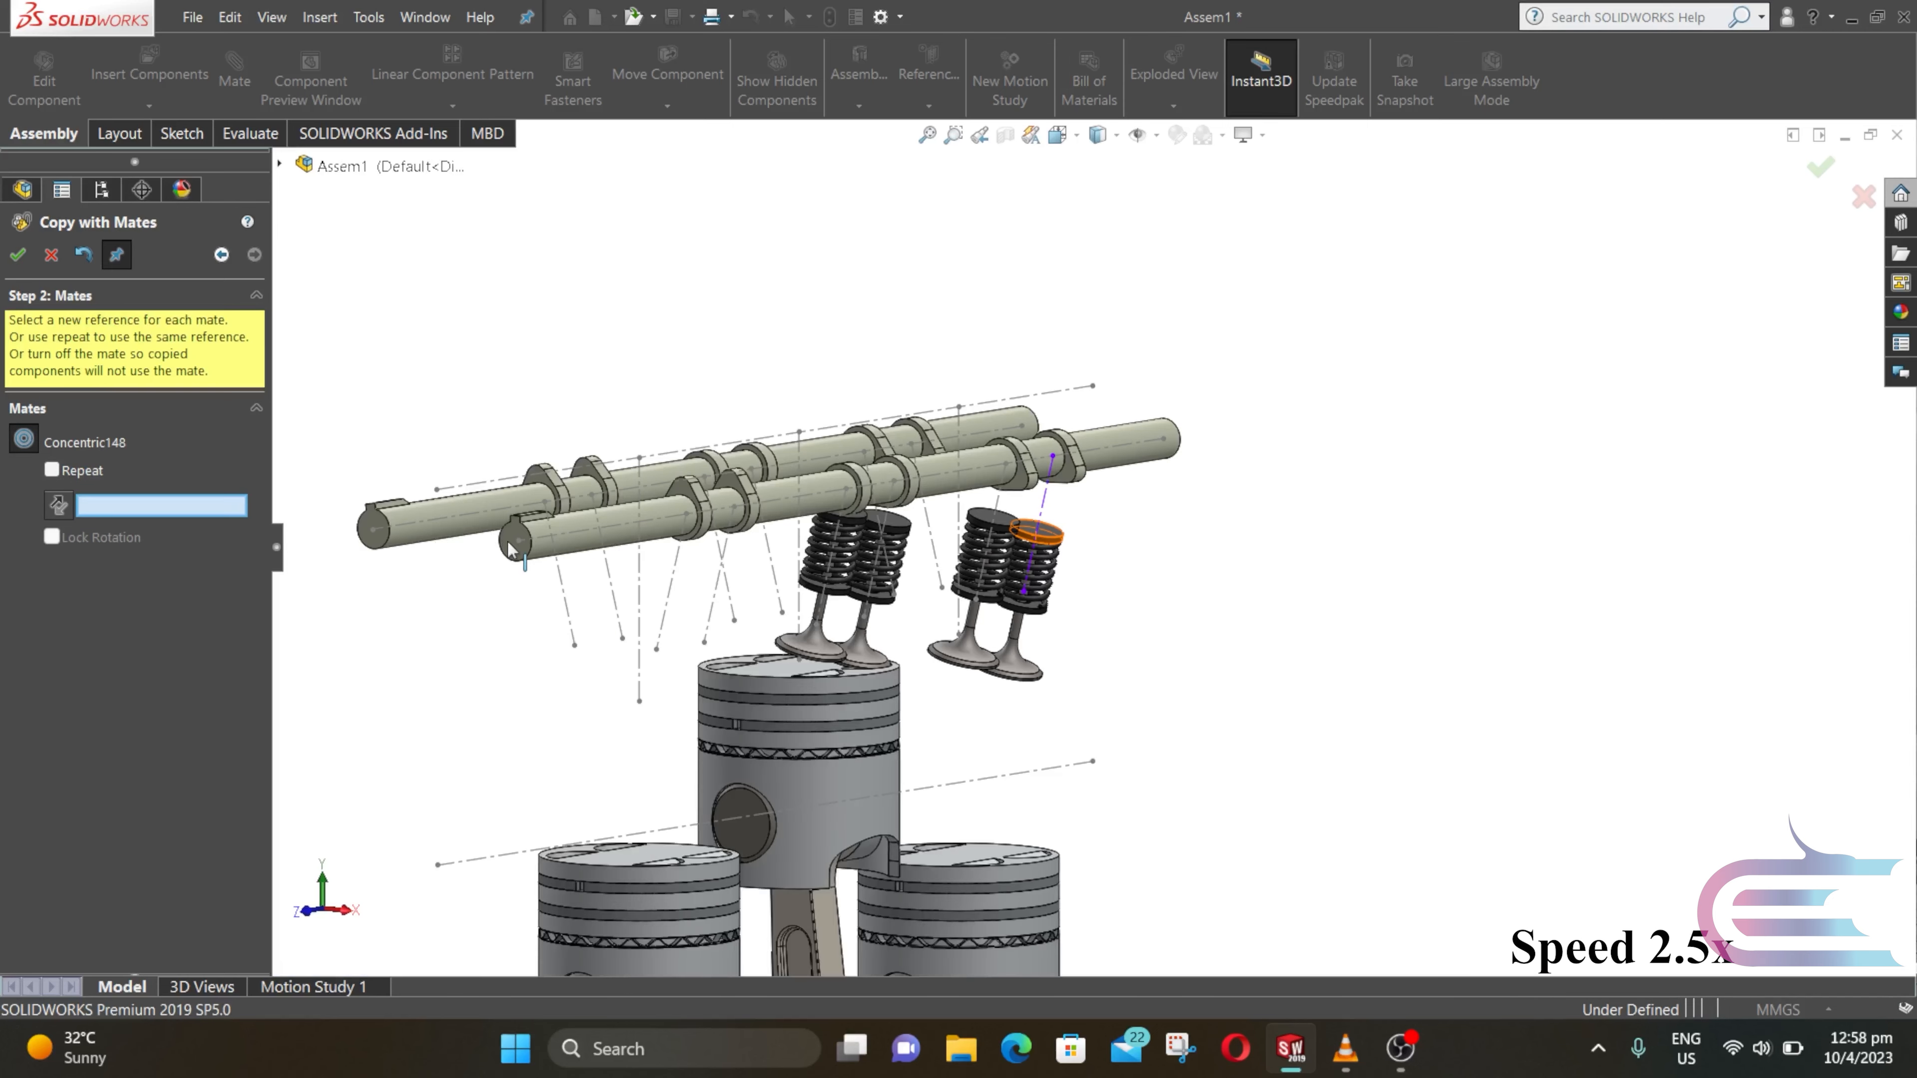
Step: Place intake valve set copies on the two remaining centerlines near the camshaft's keyed end and finish copying
middle_drag(508, 549, 717, 577)
scroll(419, 454, down, 5)
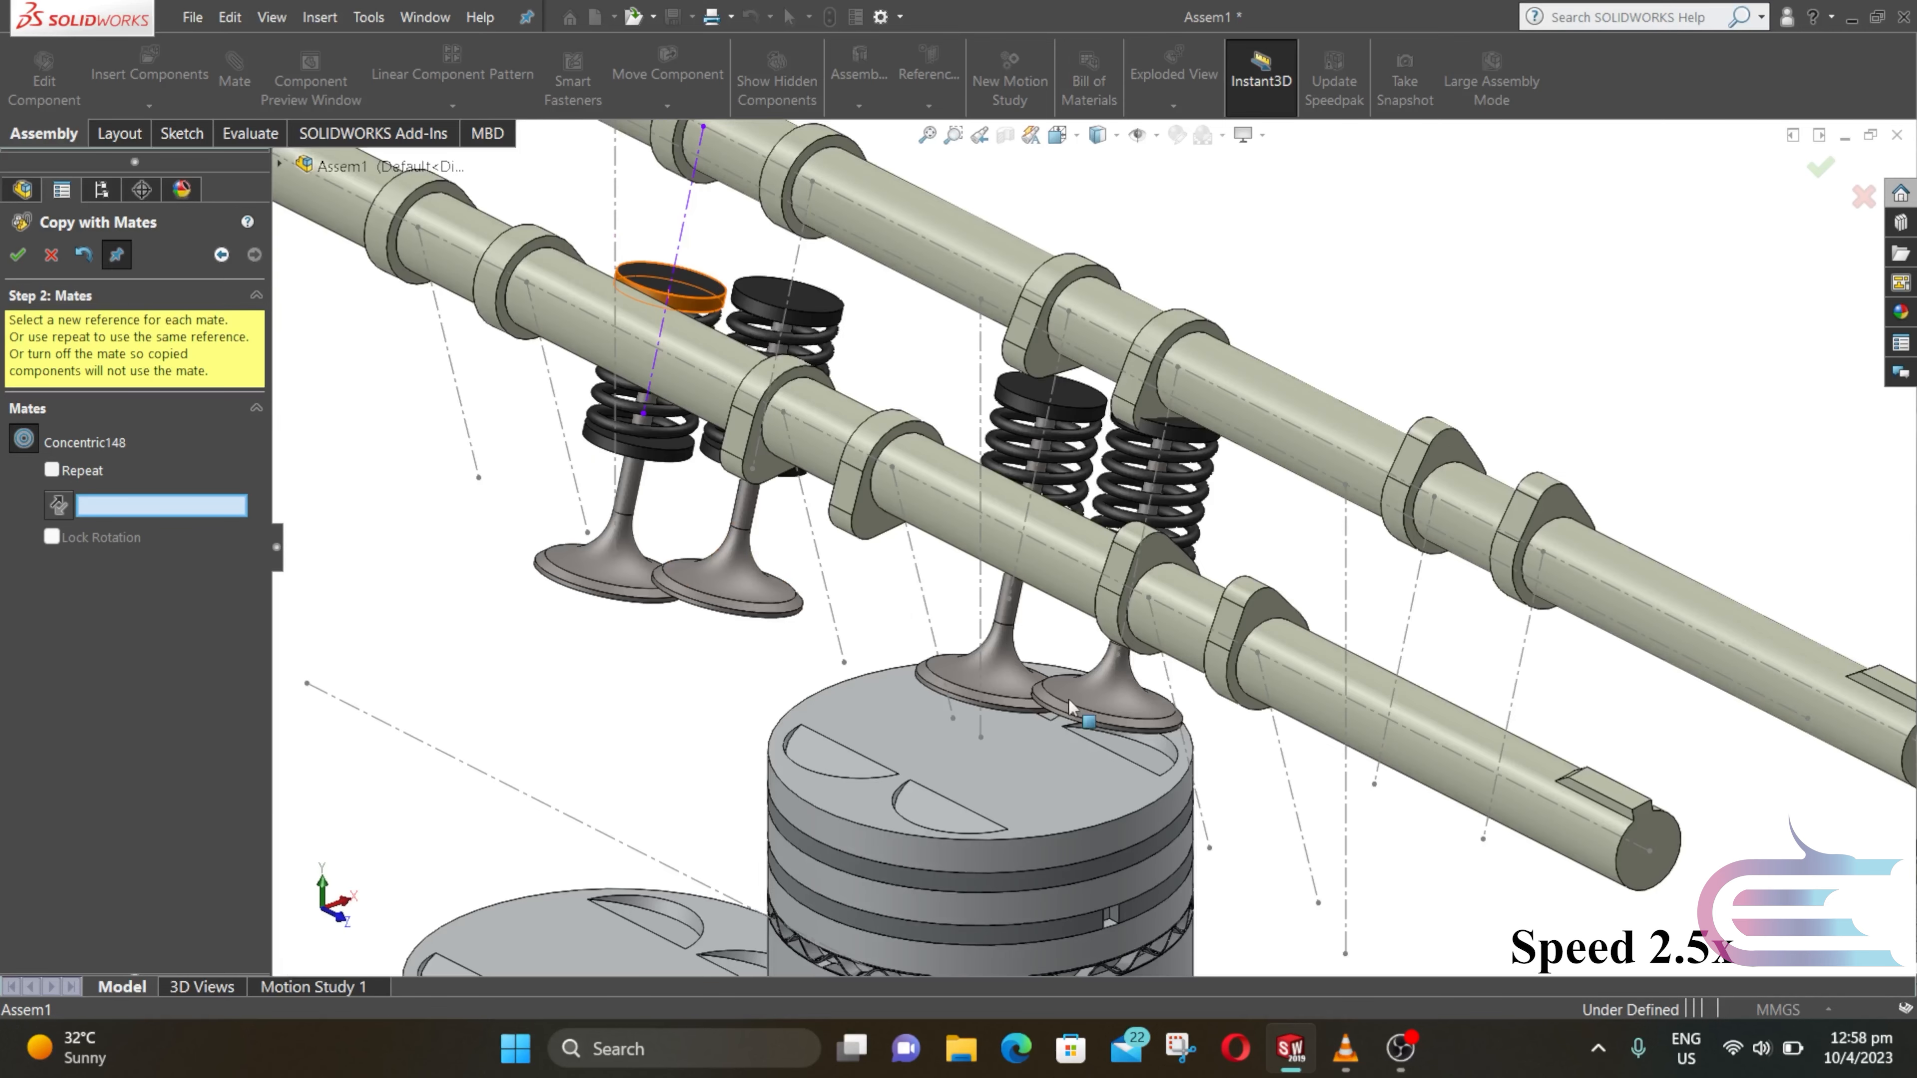
click(1417, 608)
key(Return)
click(1518, 669)
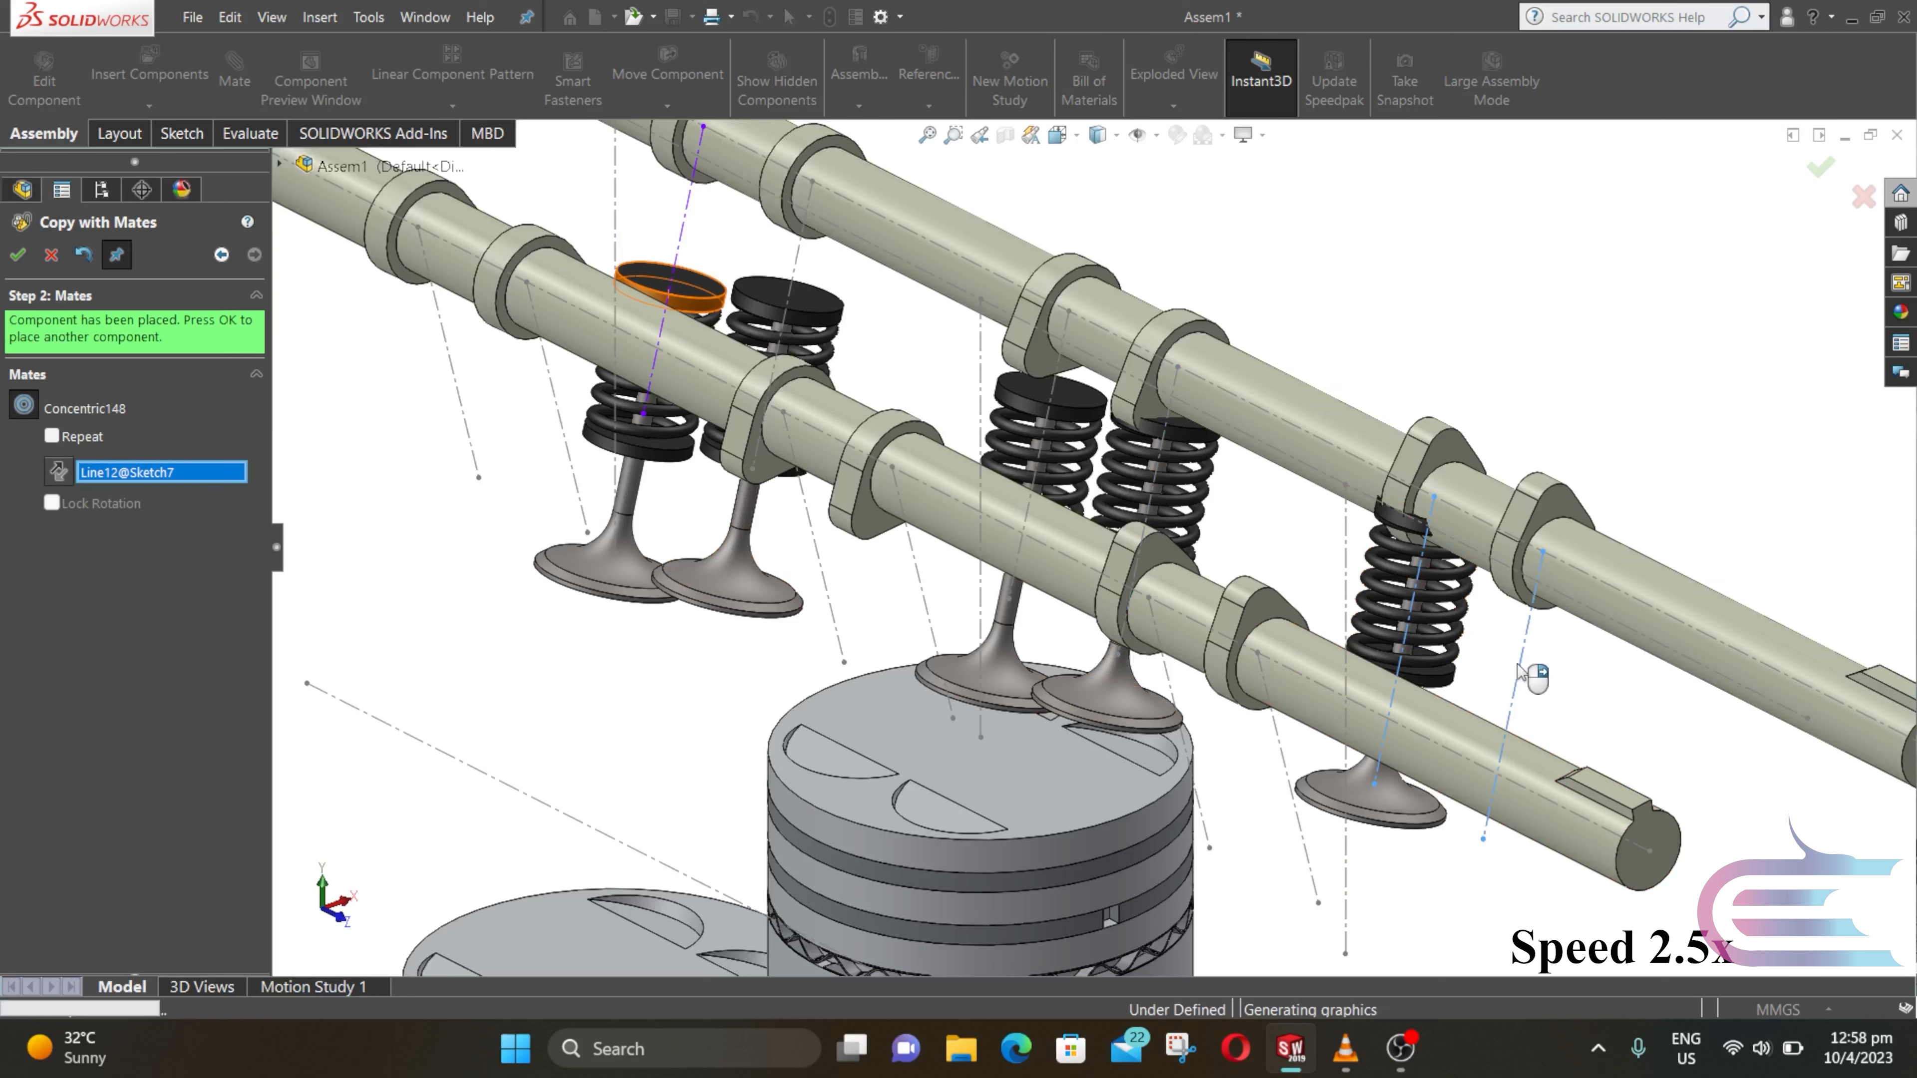
right_click(1519, 669)
click(50, 255)
Step: Open the parts 9. exhaust valve, 10 . valve spring and 11. washer from the i3 folder for insertion into the assembly
scroll(604, 503, up, 2)
middle_drag(619, 498, 510, 527)
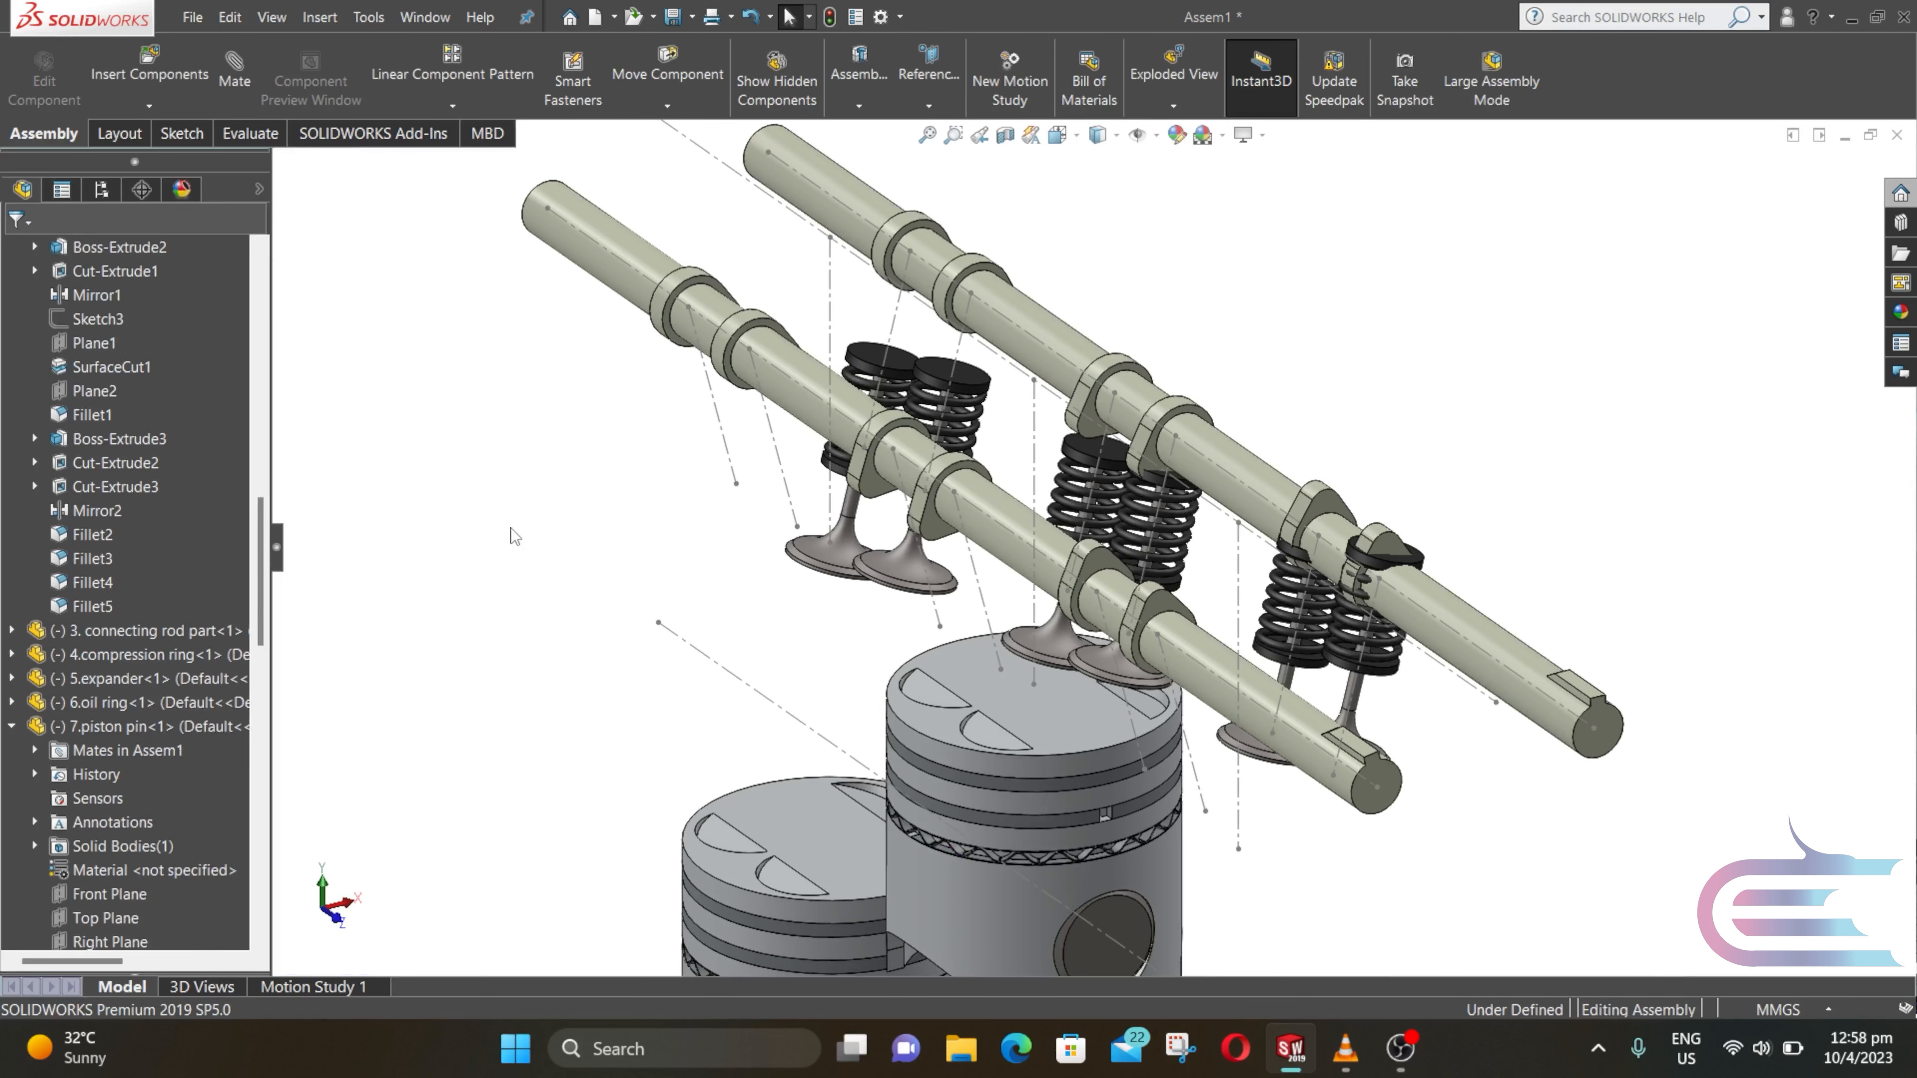
click(173, 87)
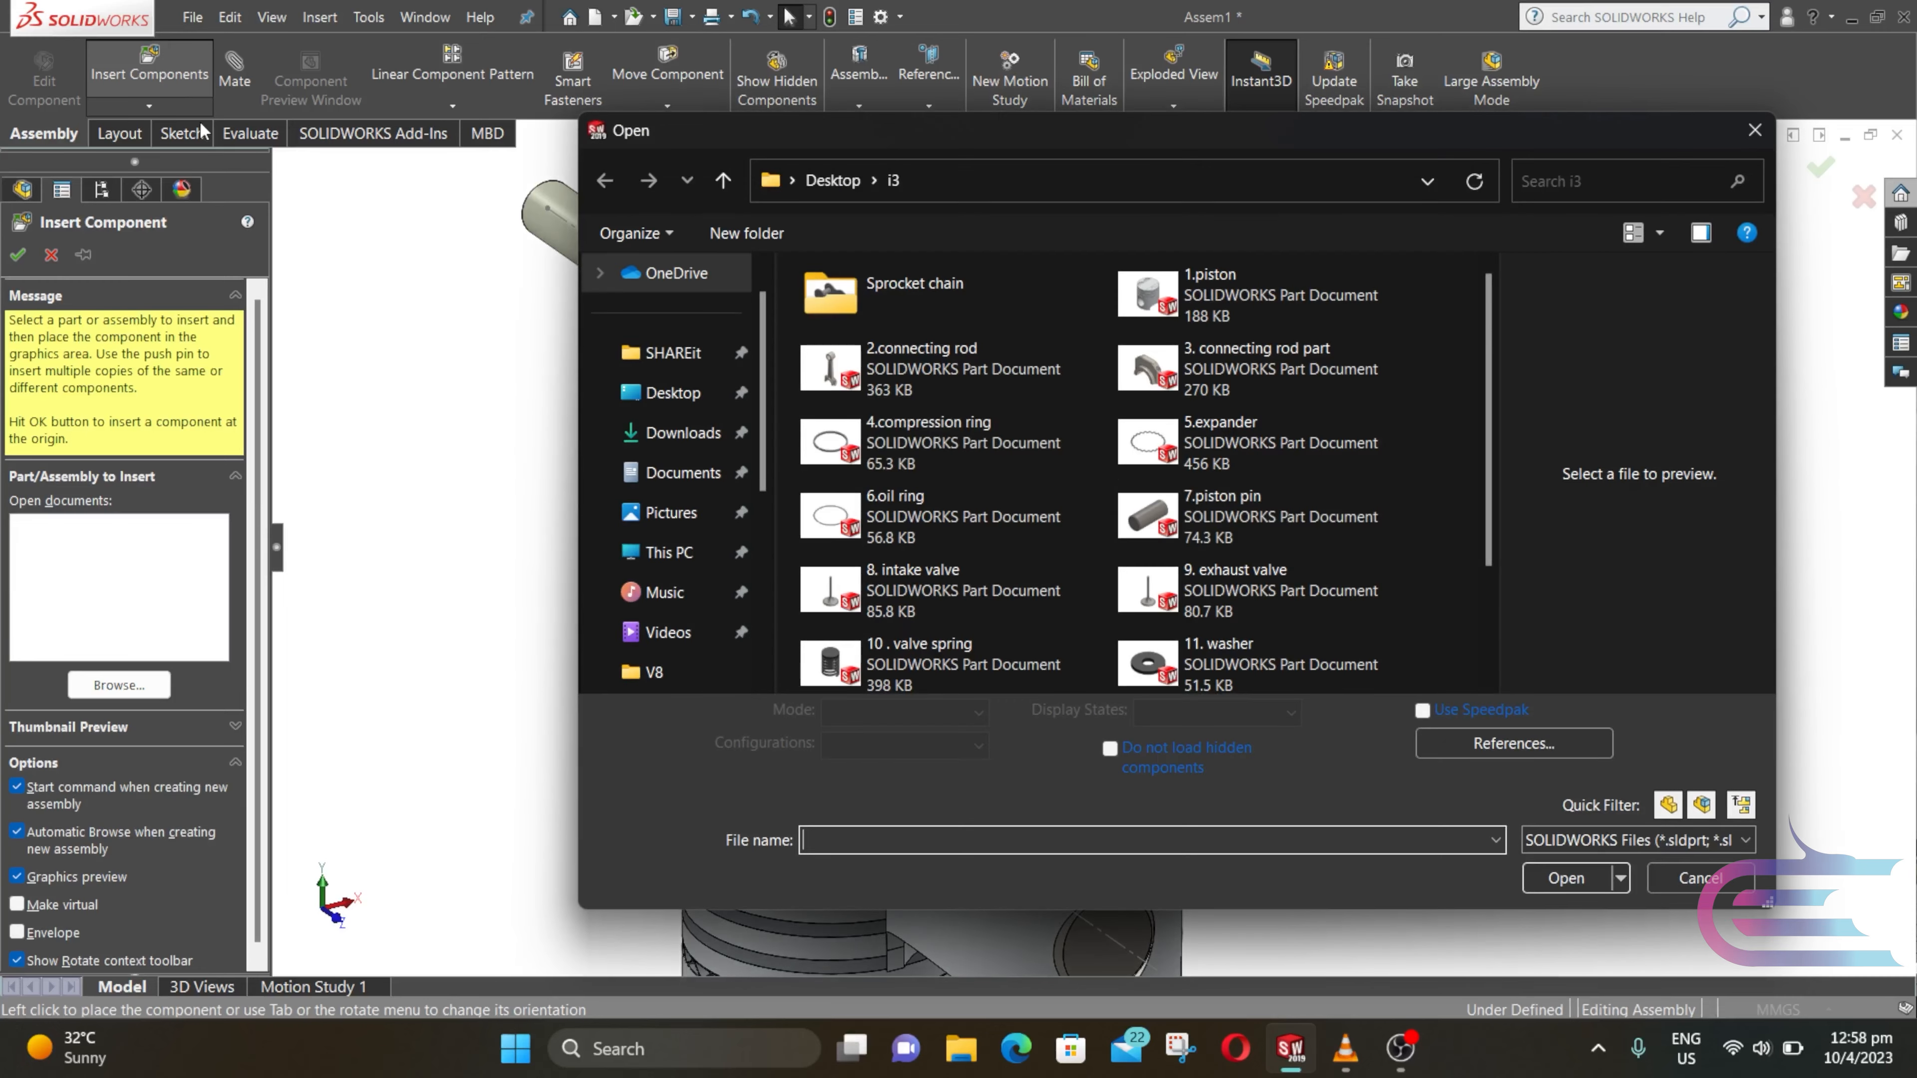
scroll(1260, 447, down, 2)
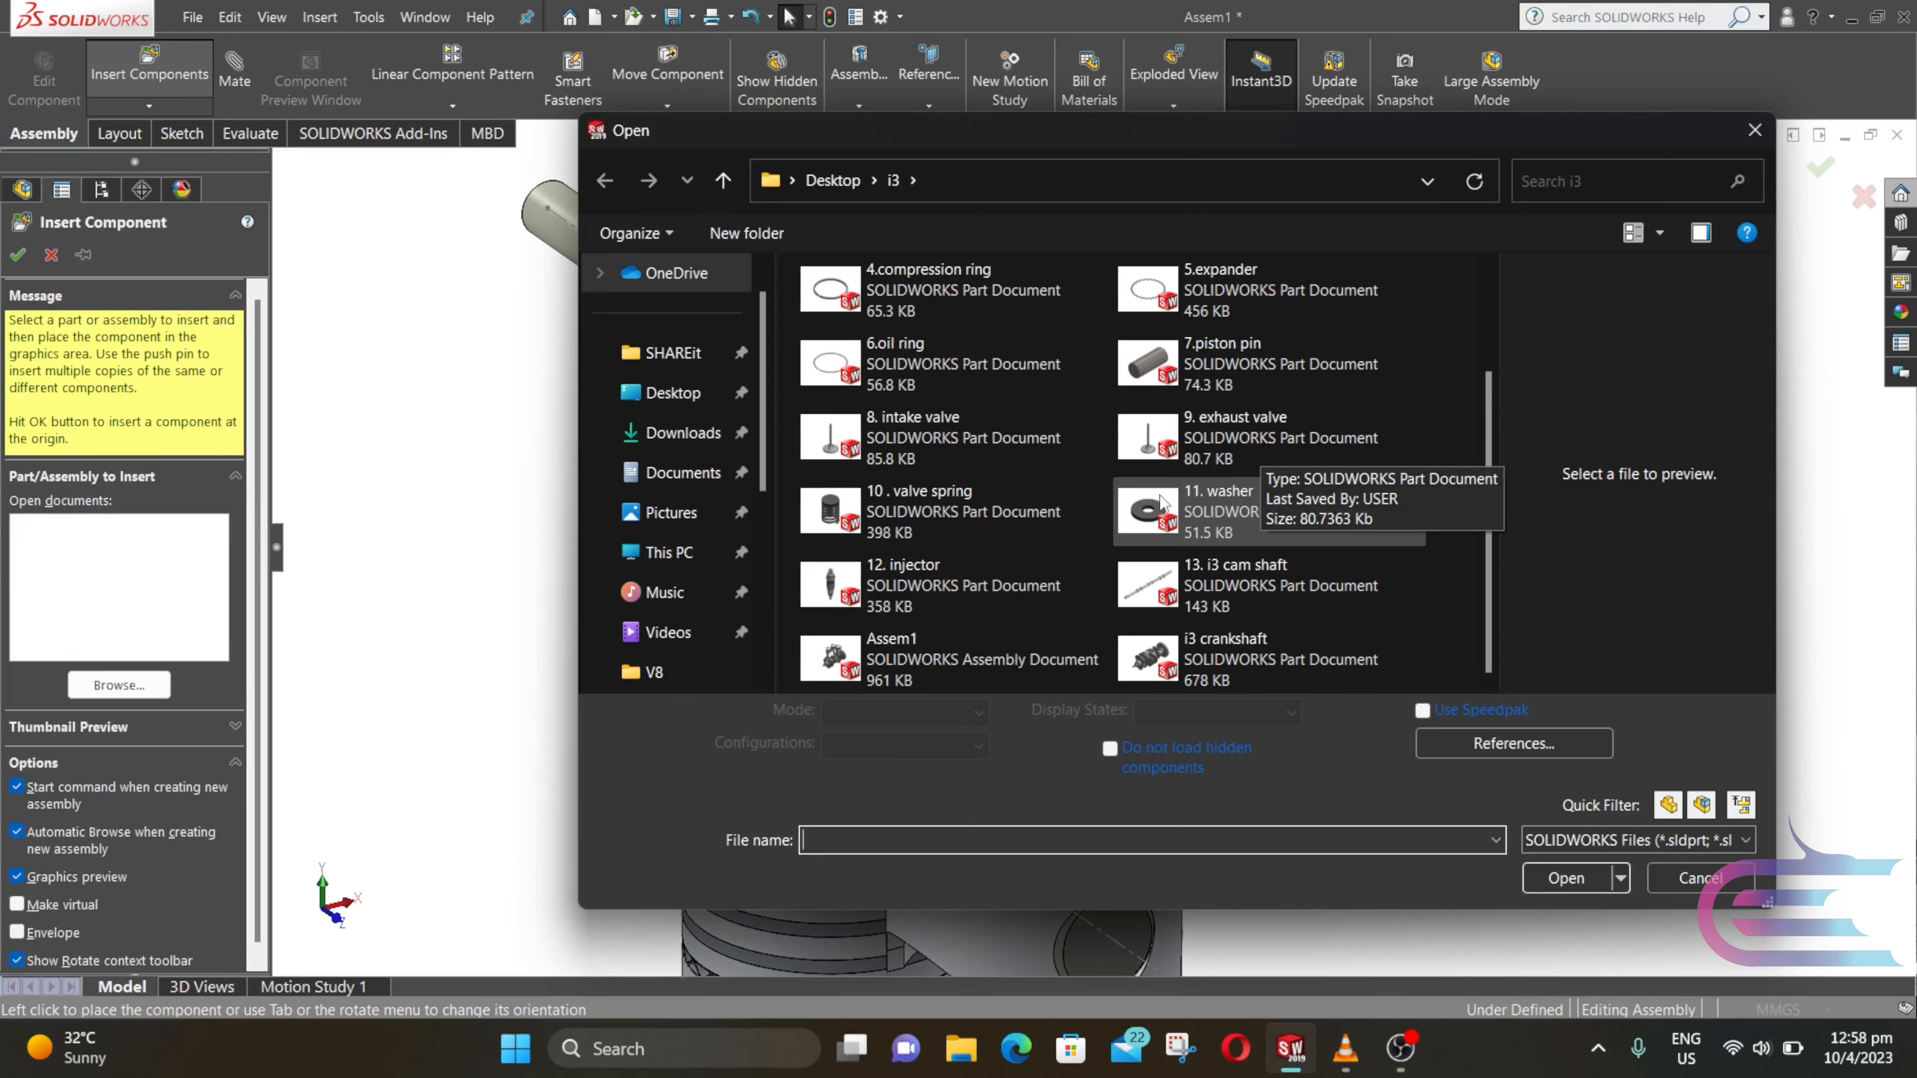
click(954, 517)
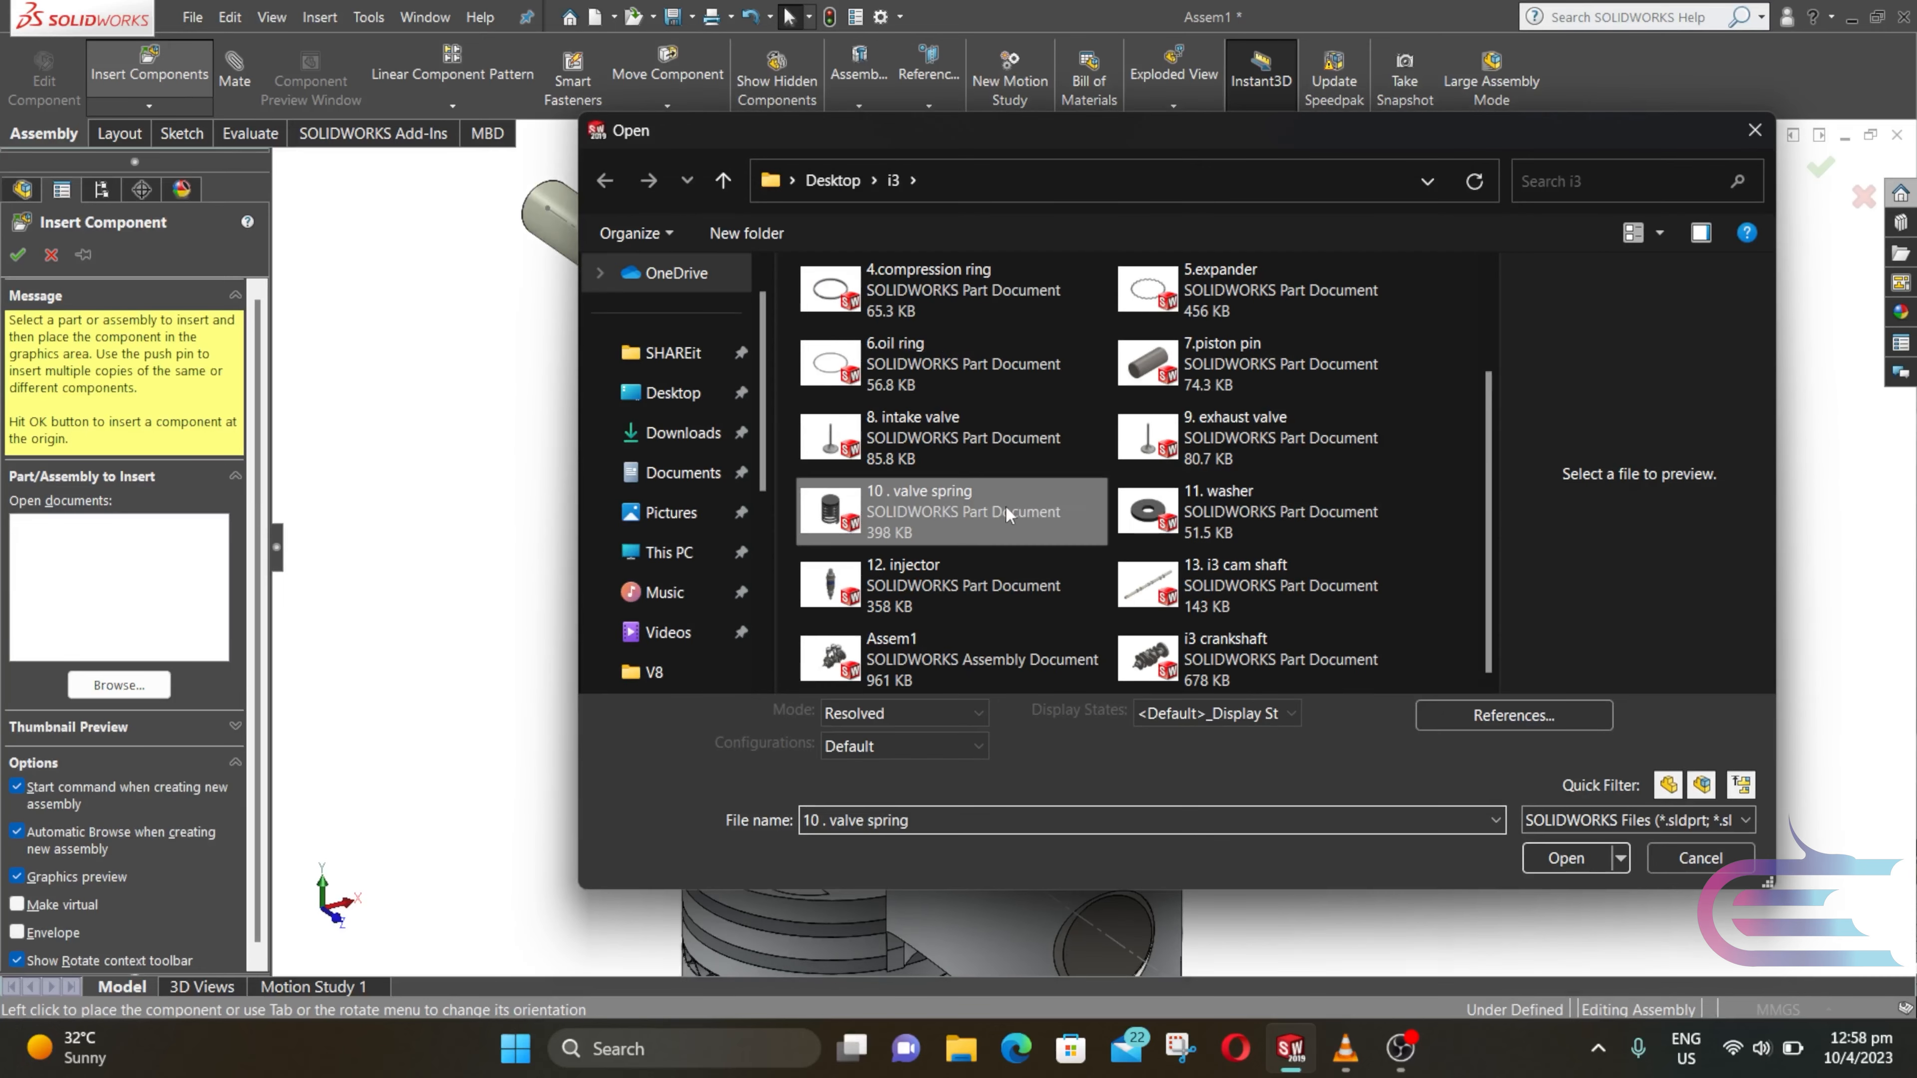
ctrl+click(1229, 442)
ctrl+click(1254, 508)
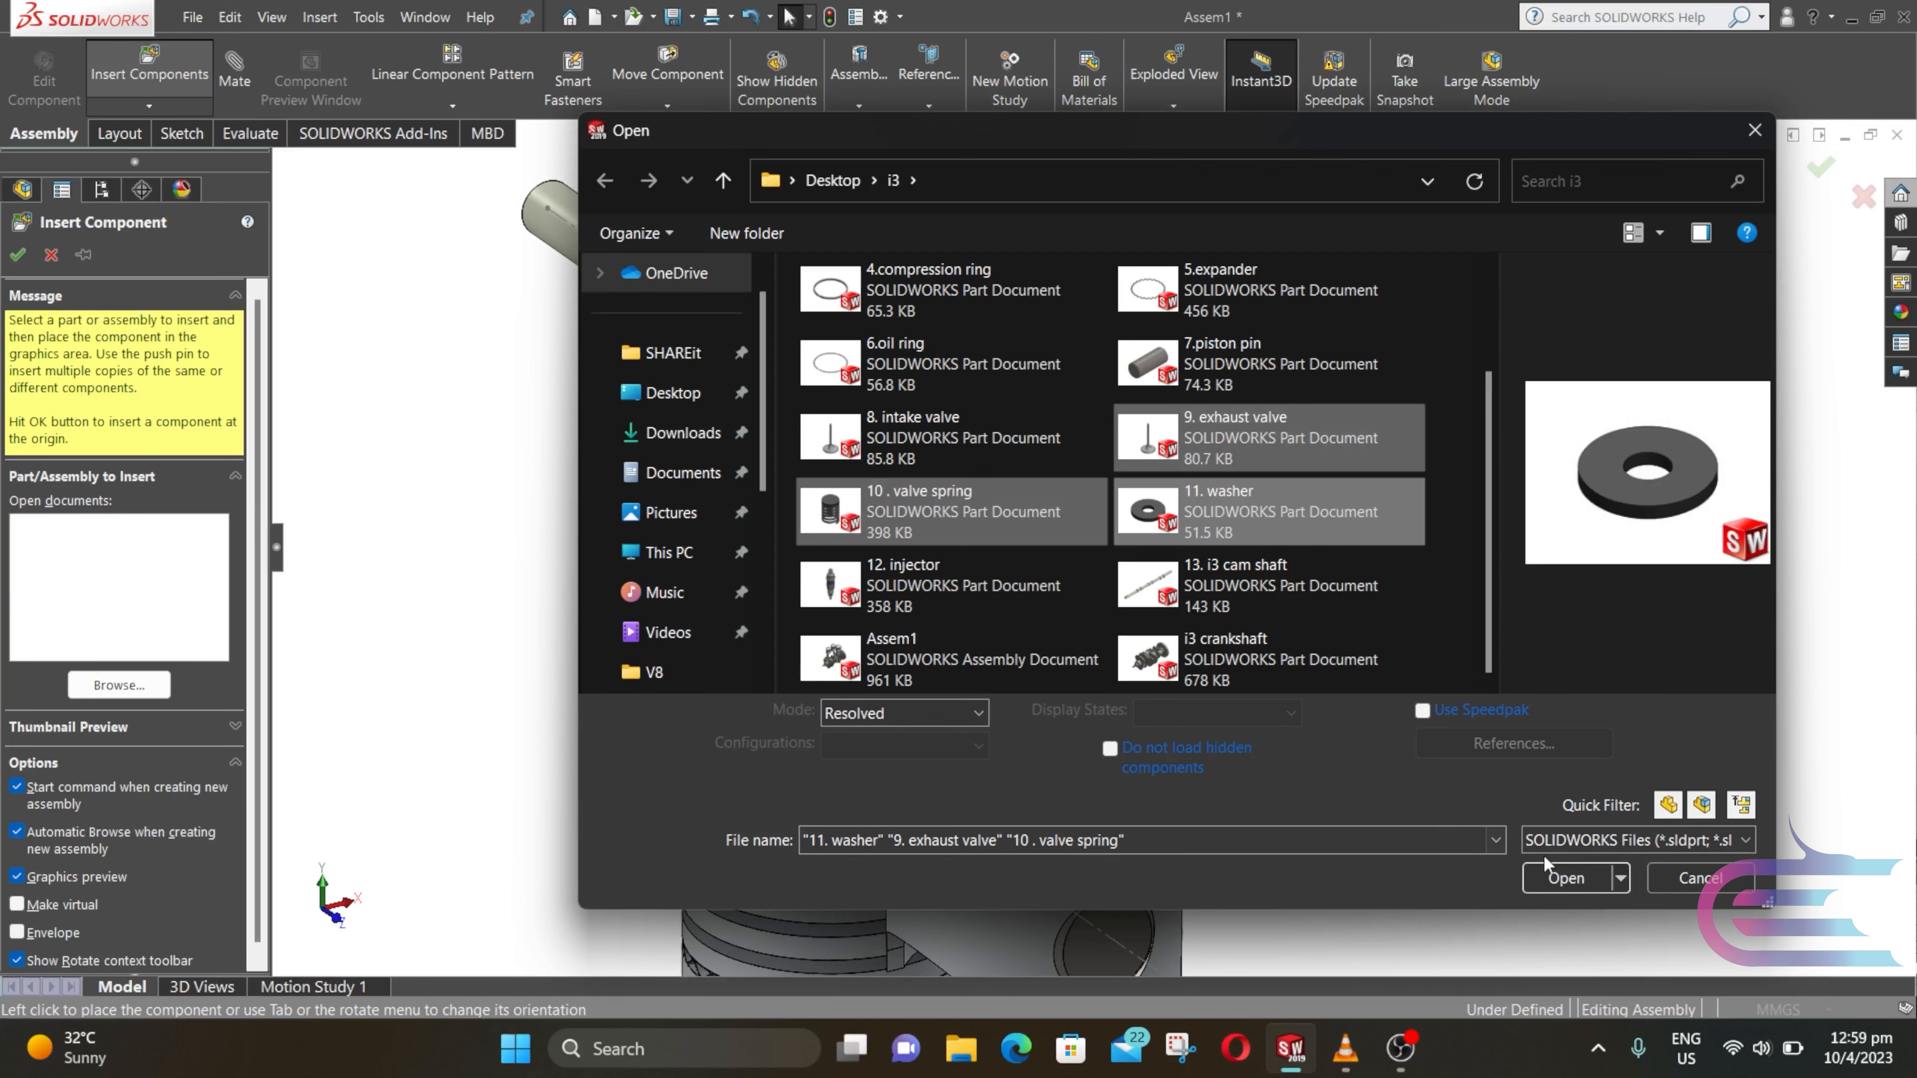
click(1556, 875)
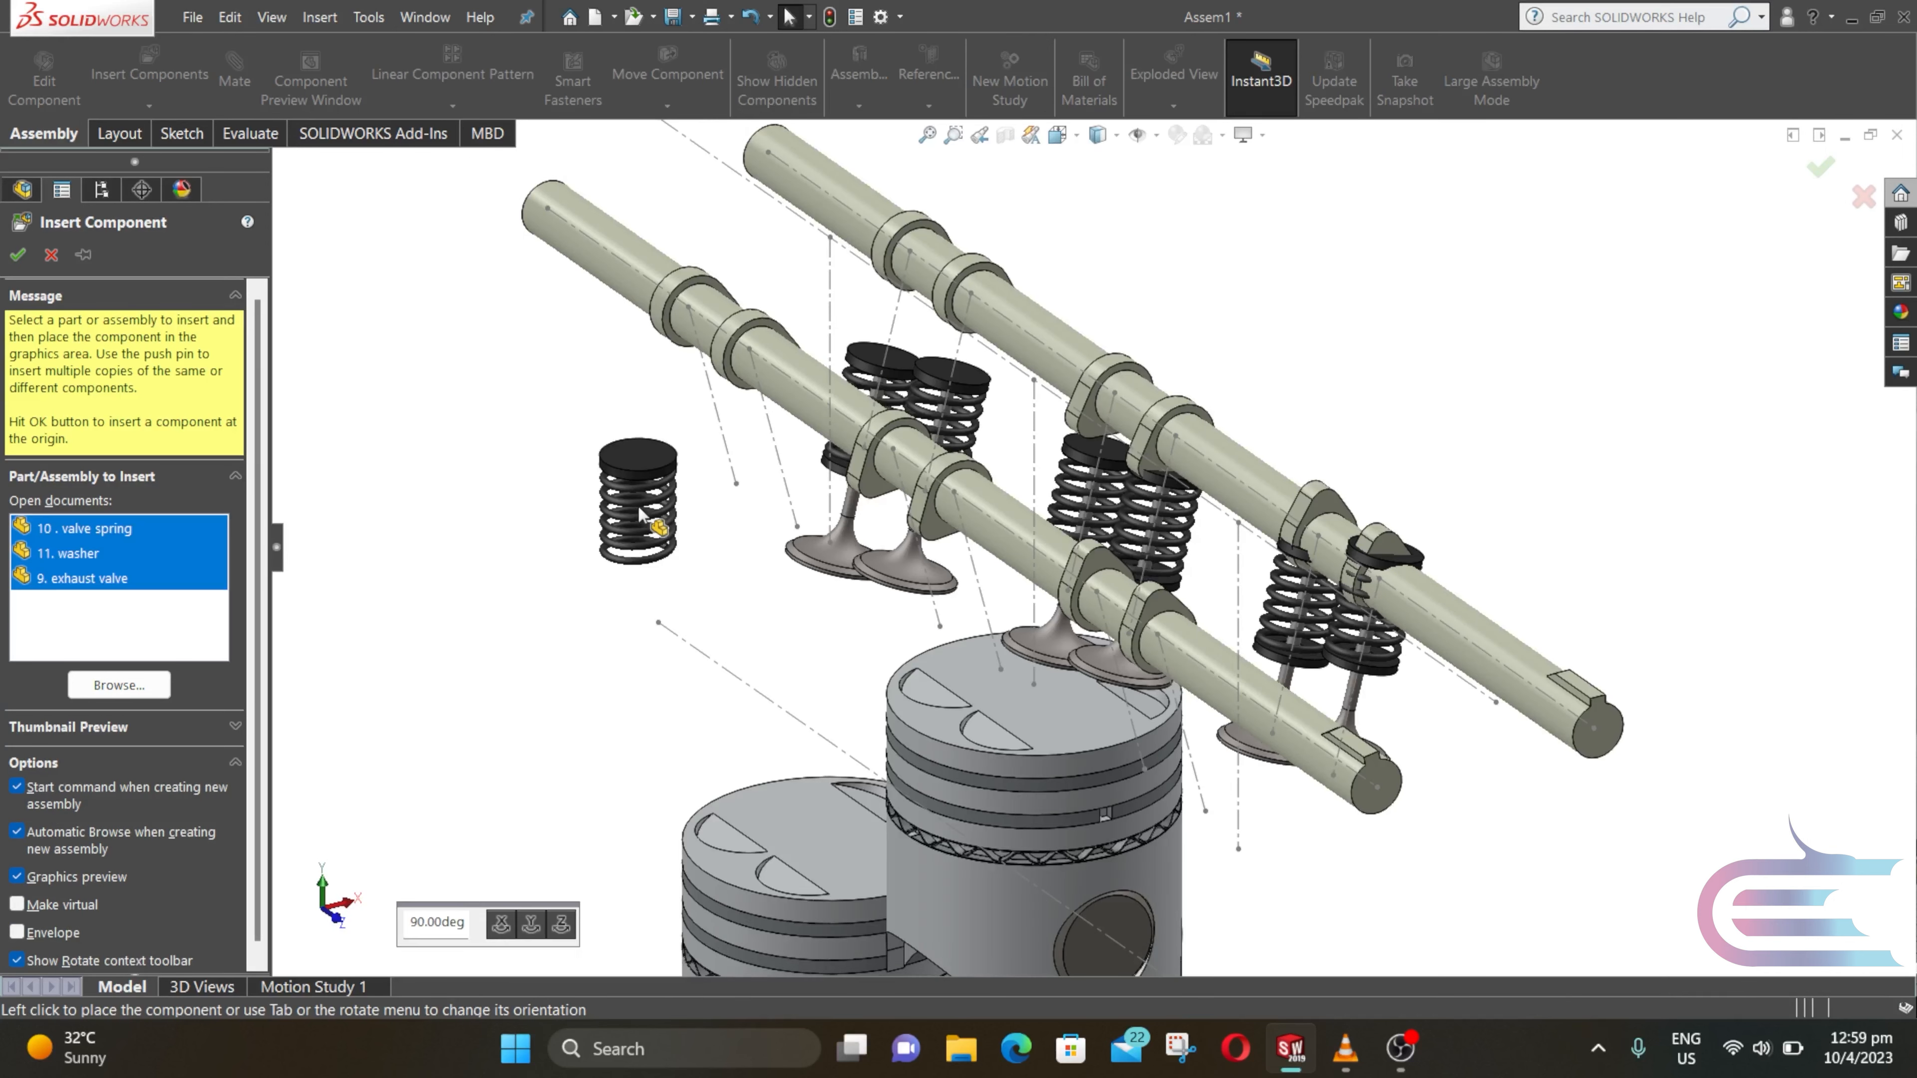
Step: Place the valve spring, washer and exhaust valve in open space beside the camshaft end opposite the keyed end
click(625, 423)
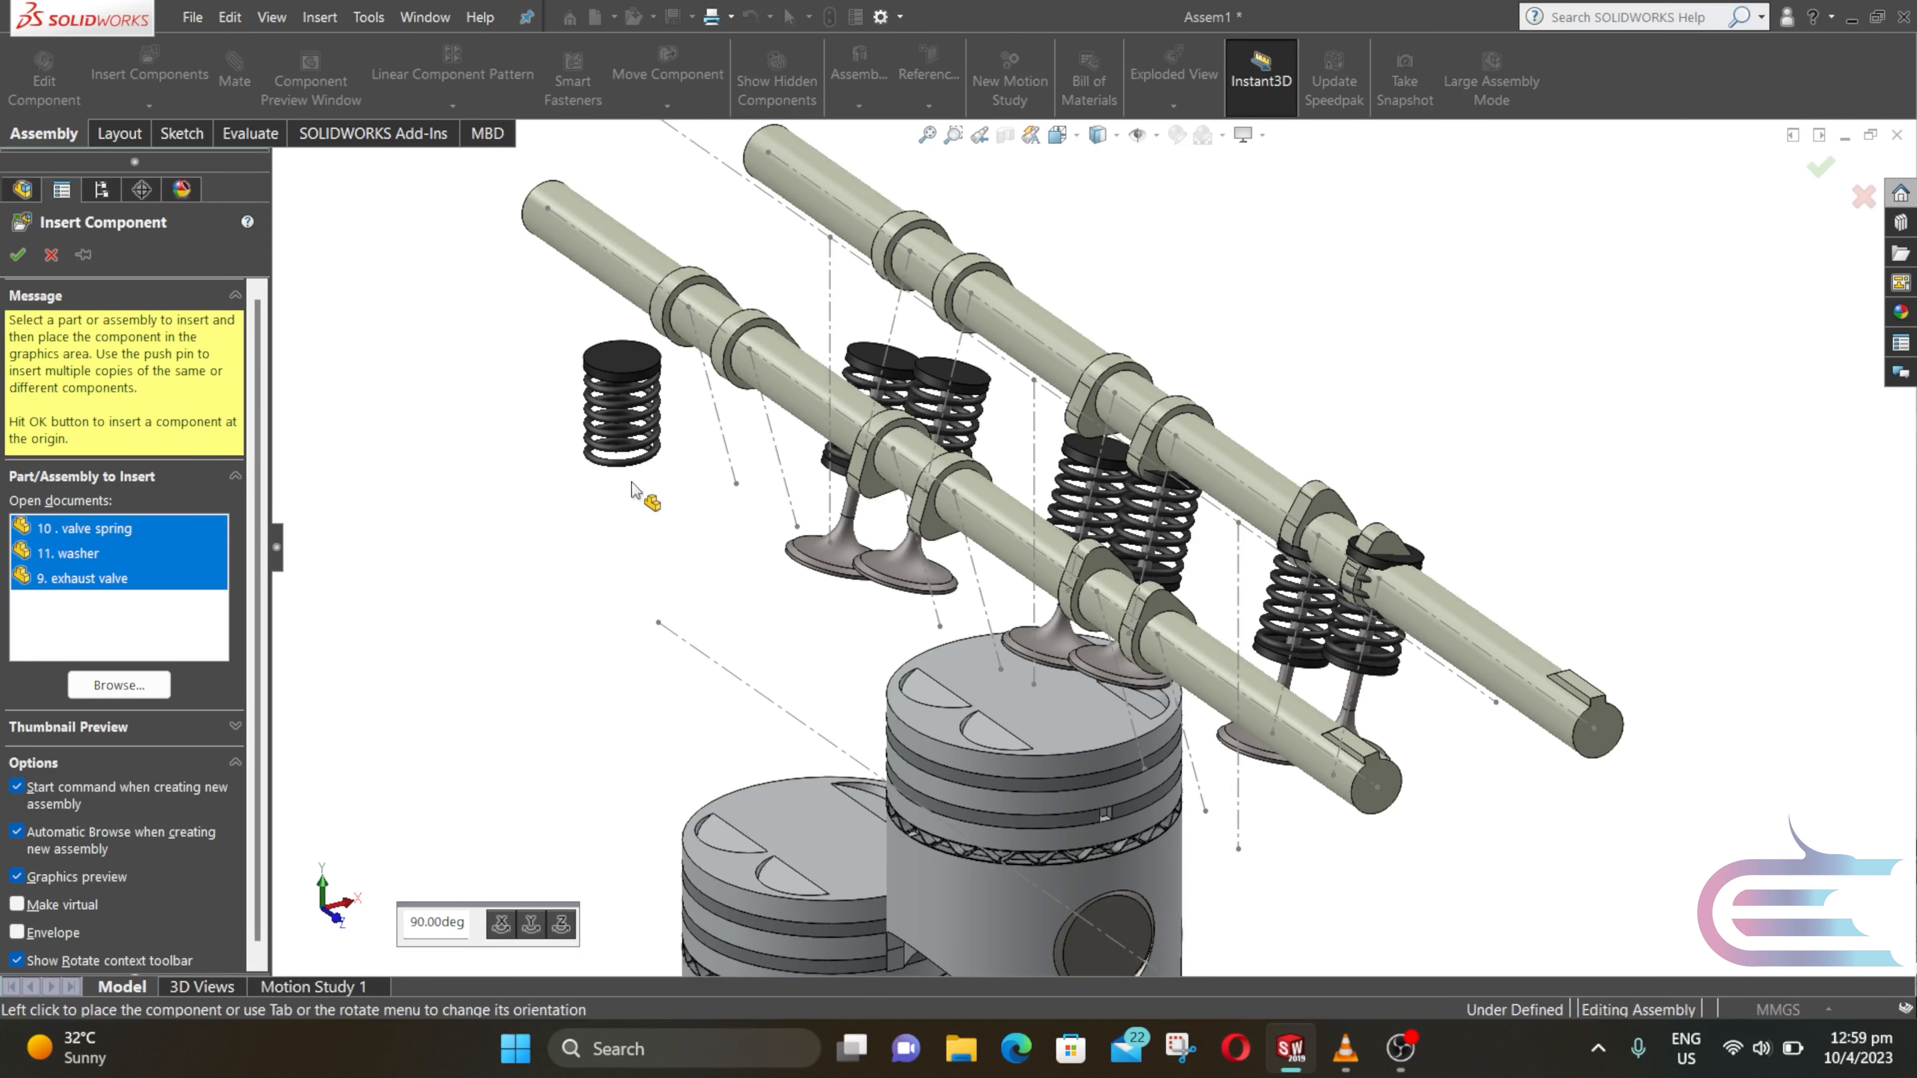
click(624, 512)
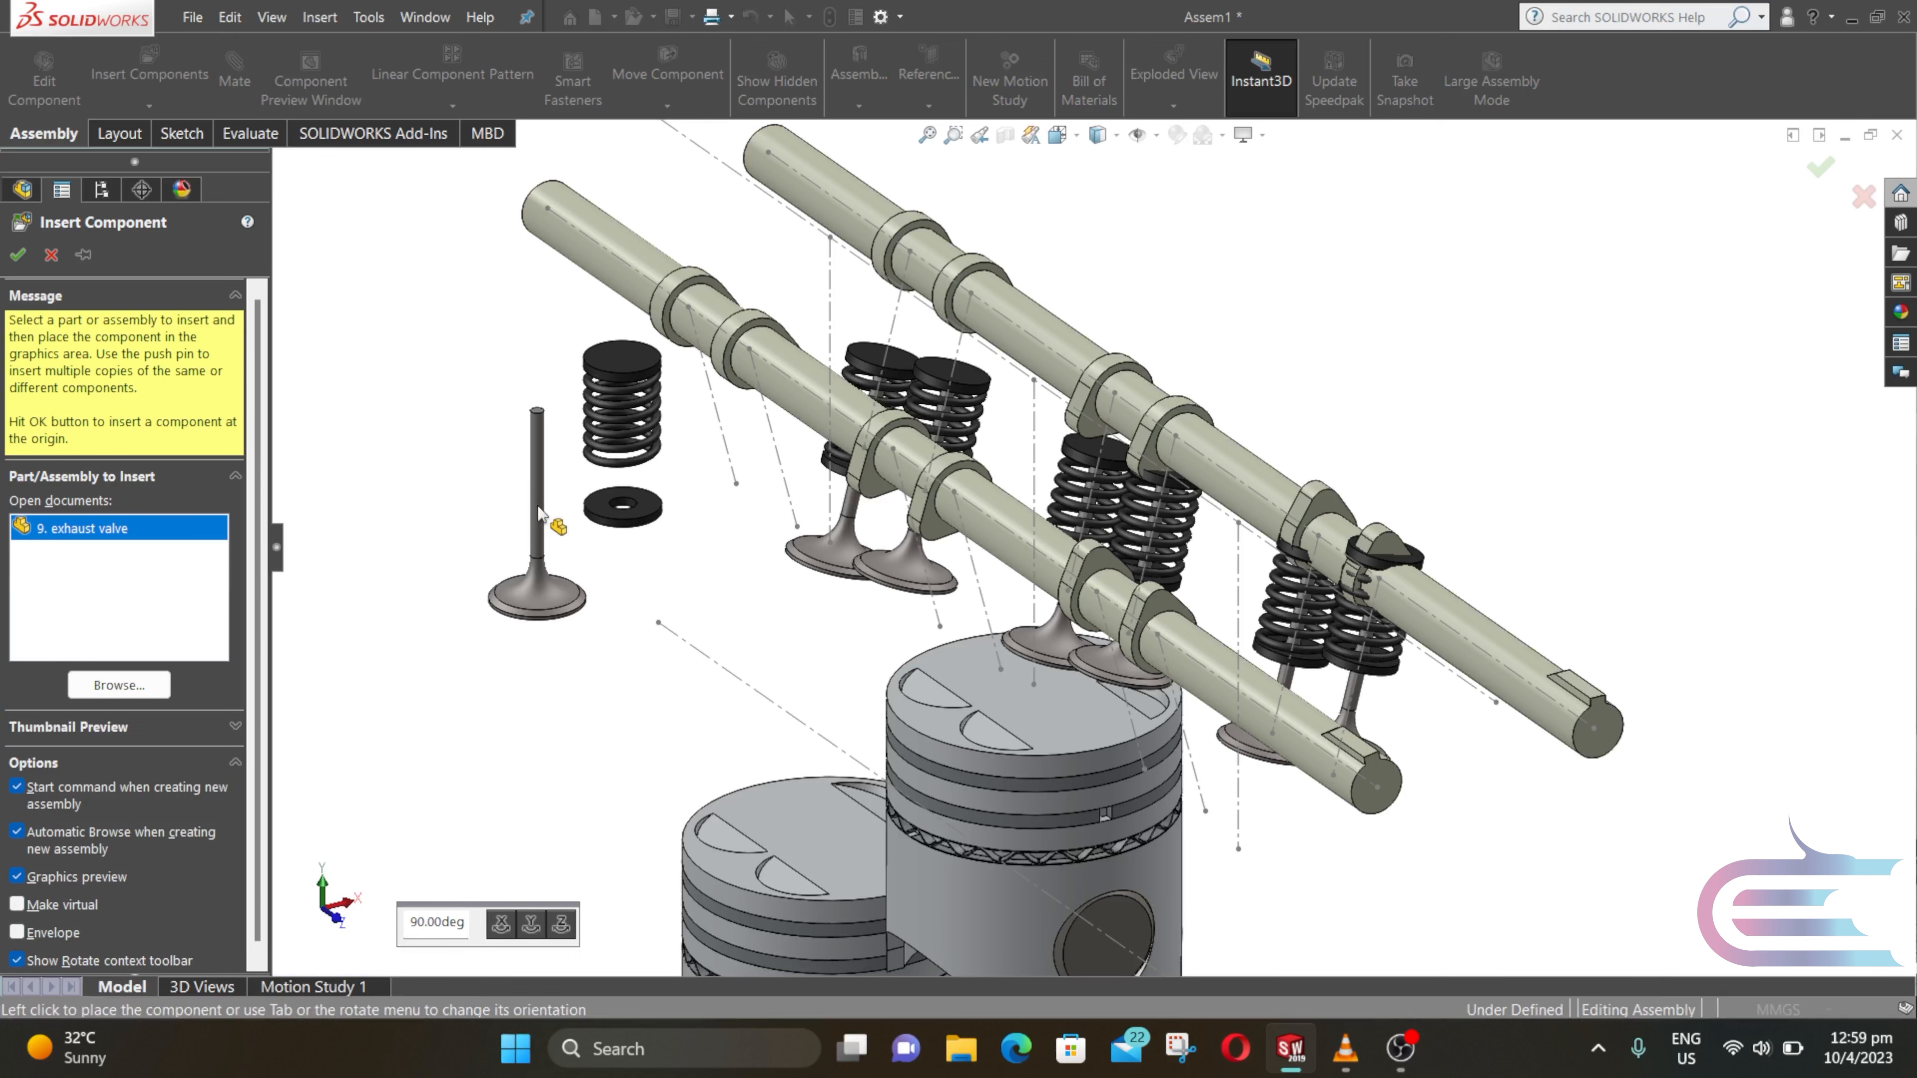
click(539, 526)
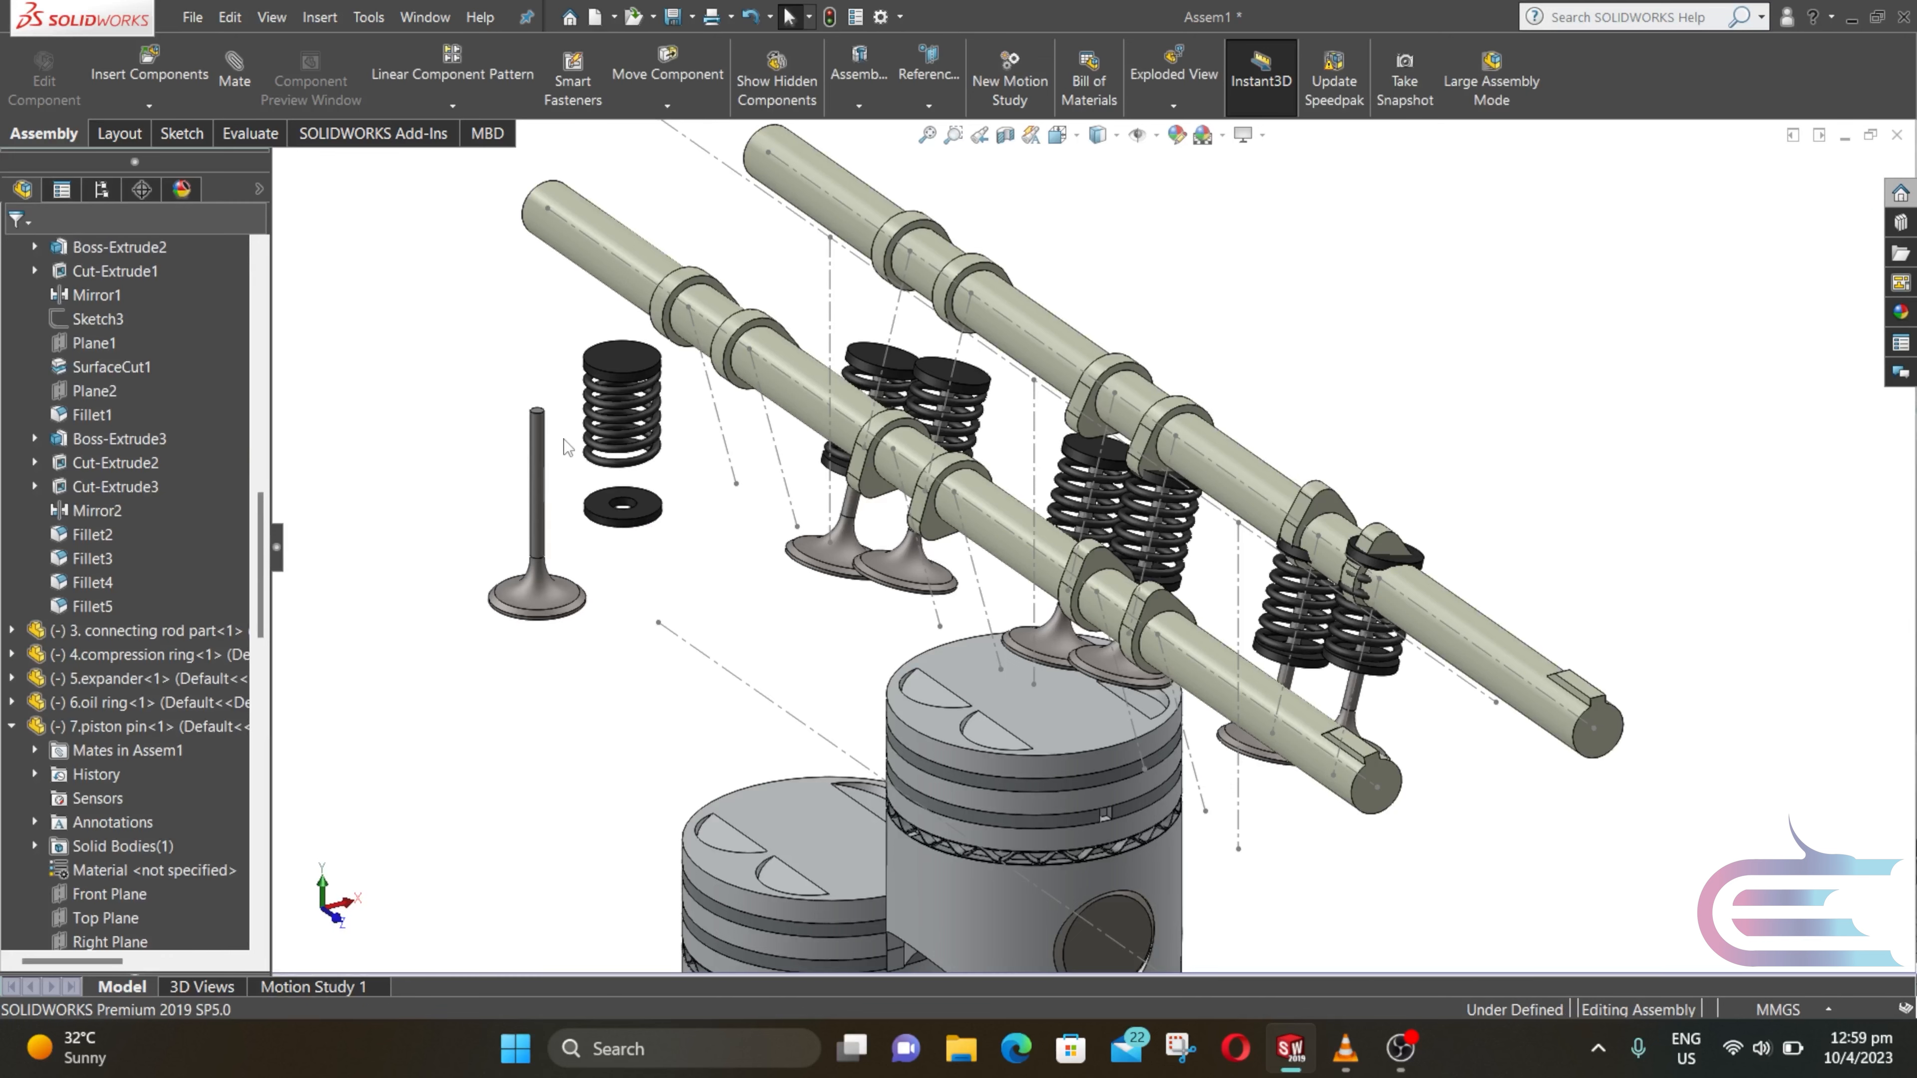
Step: Mate the new valve spring and washer concentric with the exhaust valve's stem
scroll(563, 439, down, 5)
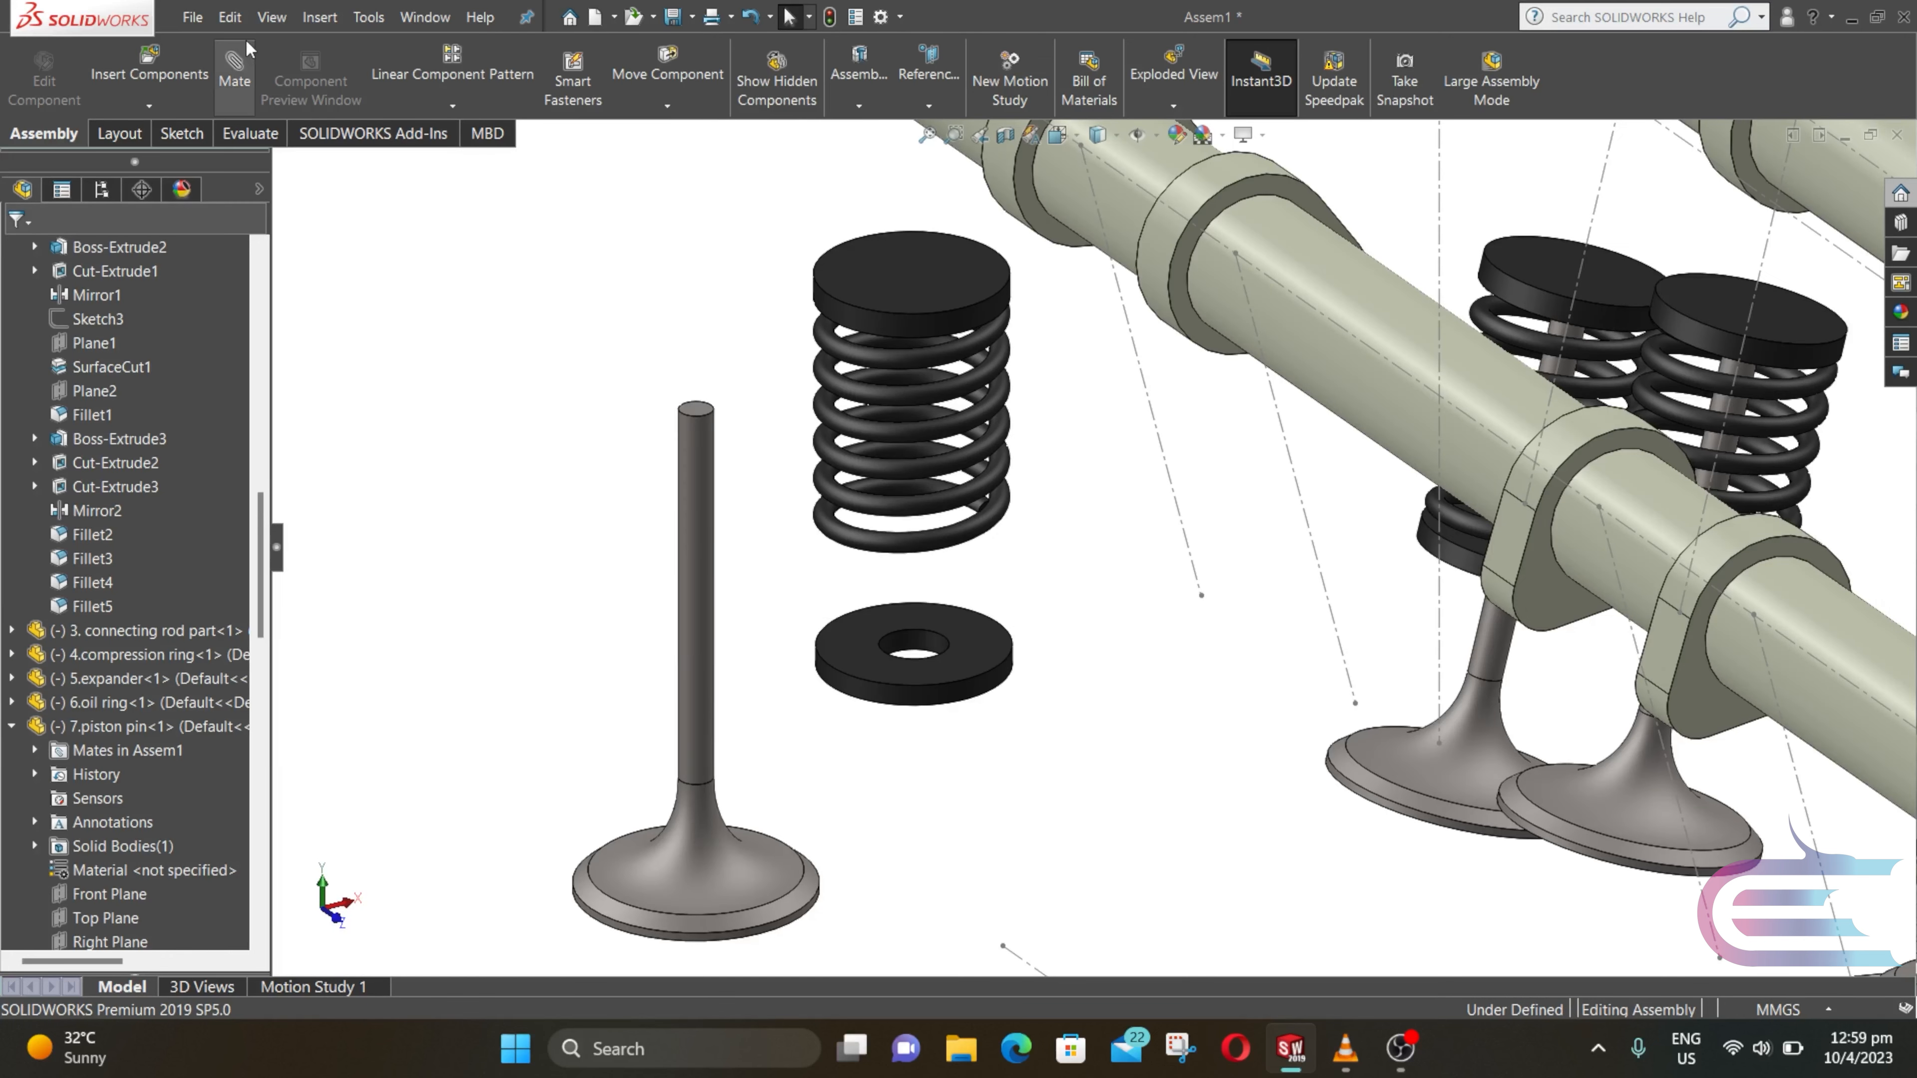
click(902, 330)
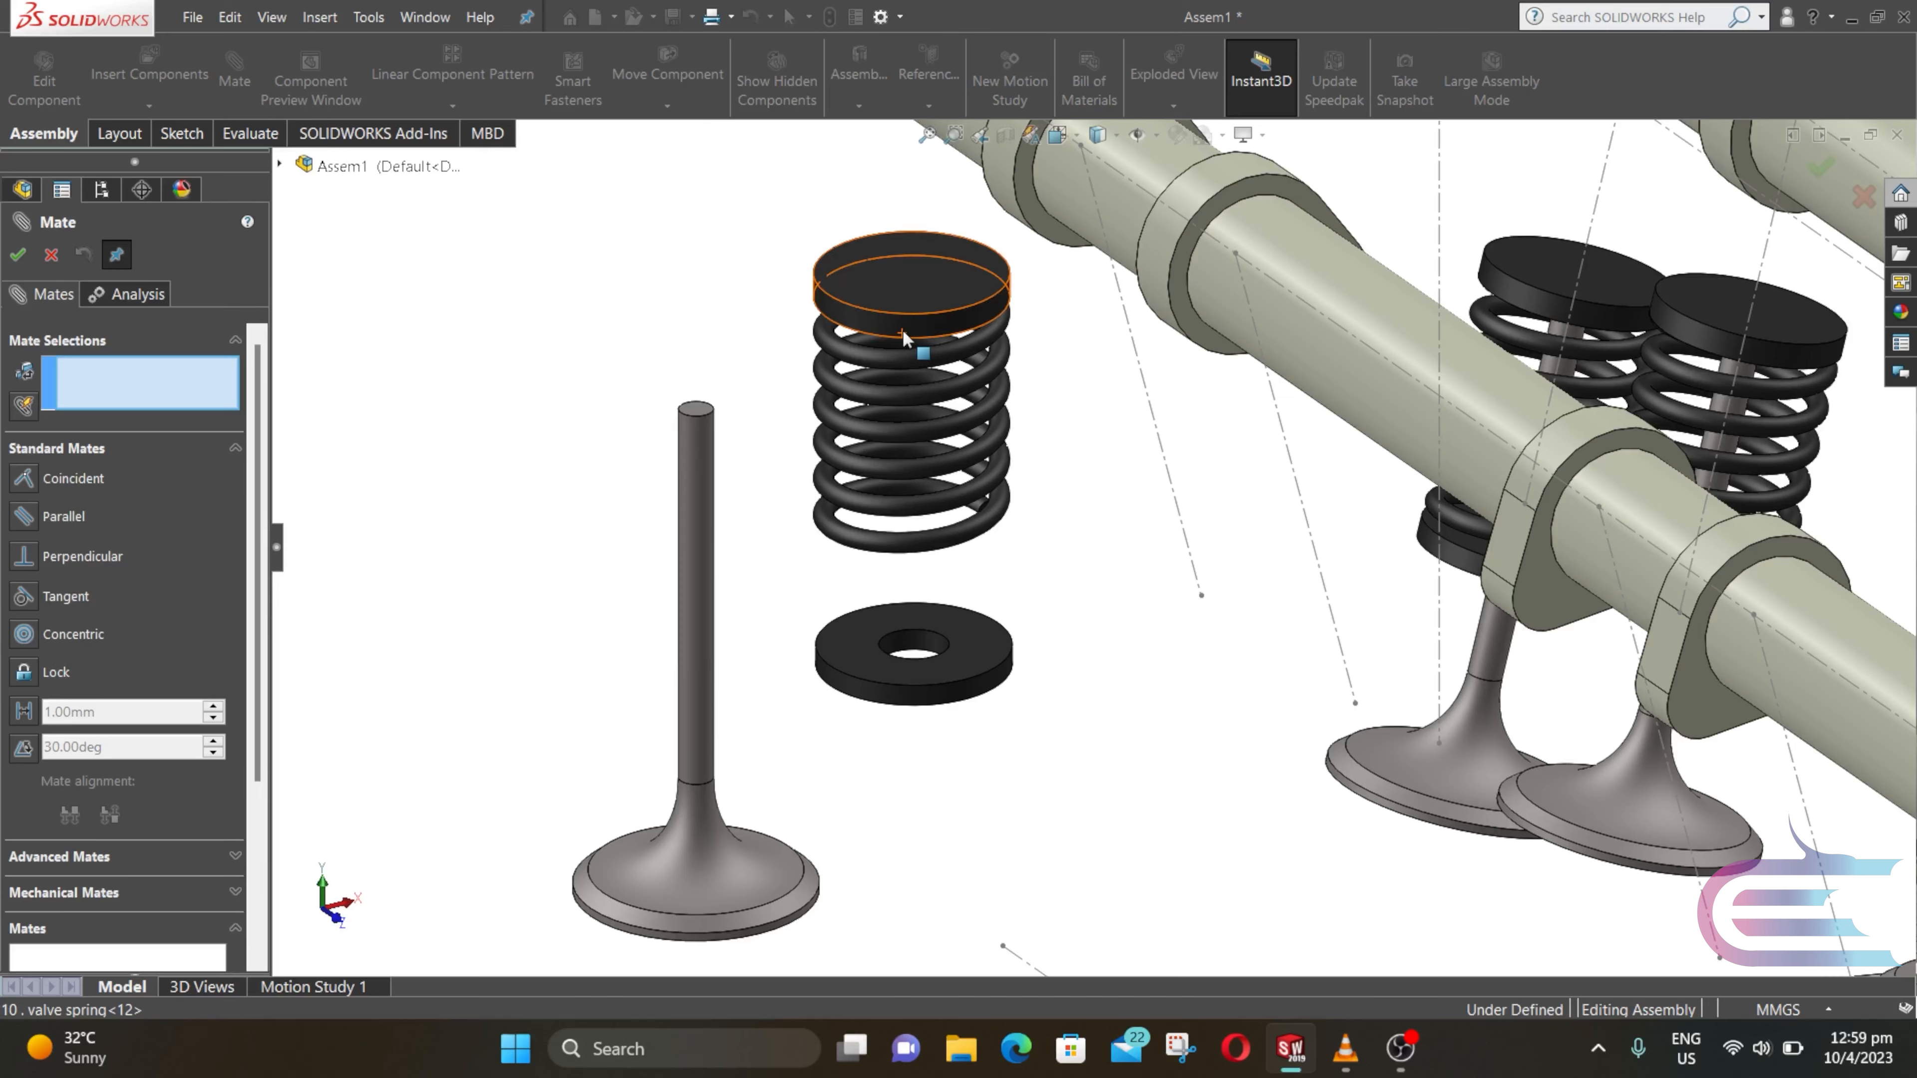
click(695, 489)
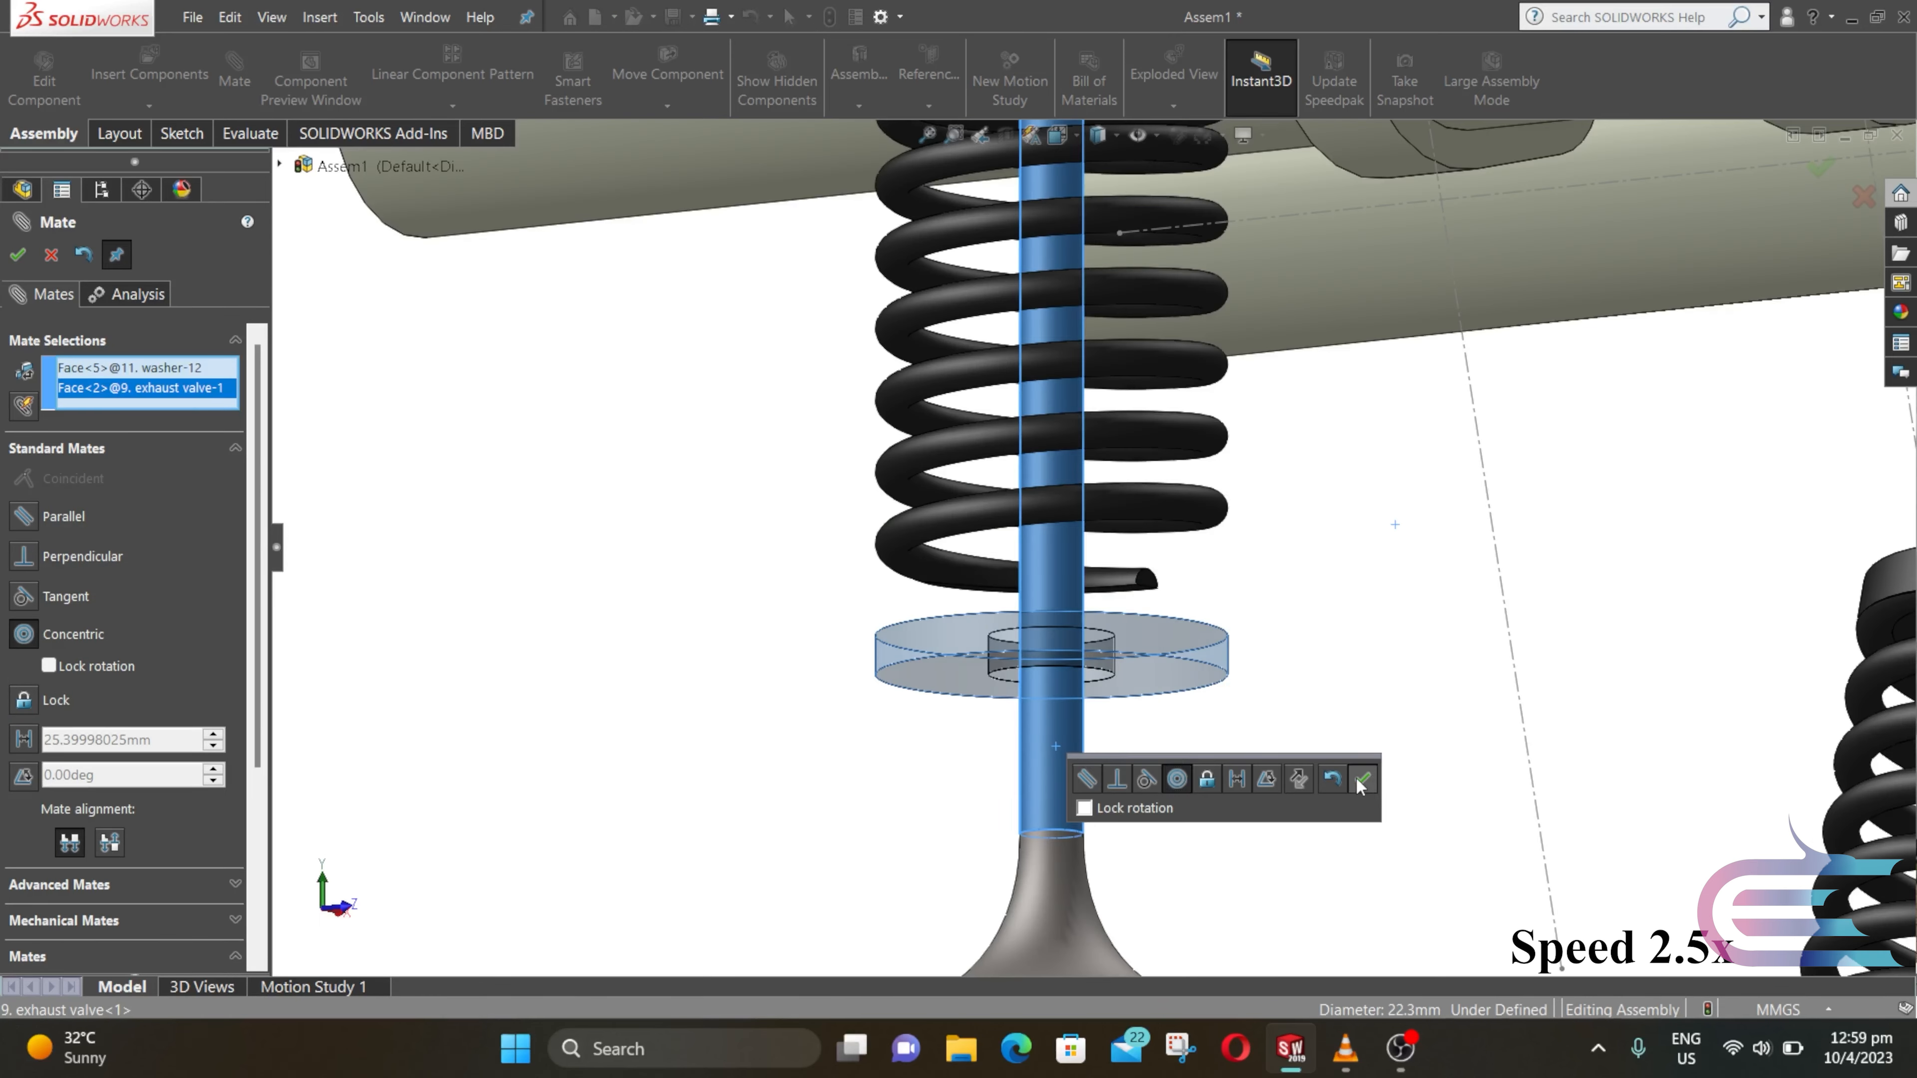
click(1361, 786)
Step: Mate the washer's upper face coincident with the flat-cut bottom end of the valve spring
scroll(1132, 698, up, 3)
click(944, 592)
middle_drag(943, 592, 905, 528)
scroll(887, 582, down, 3)
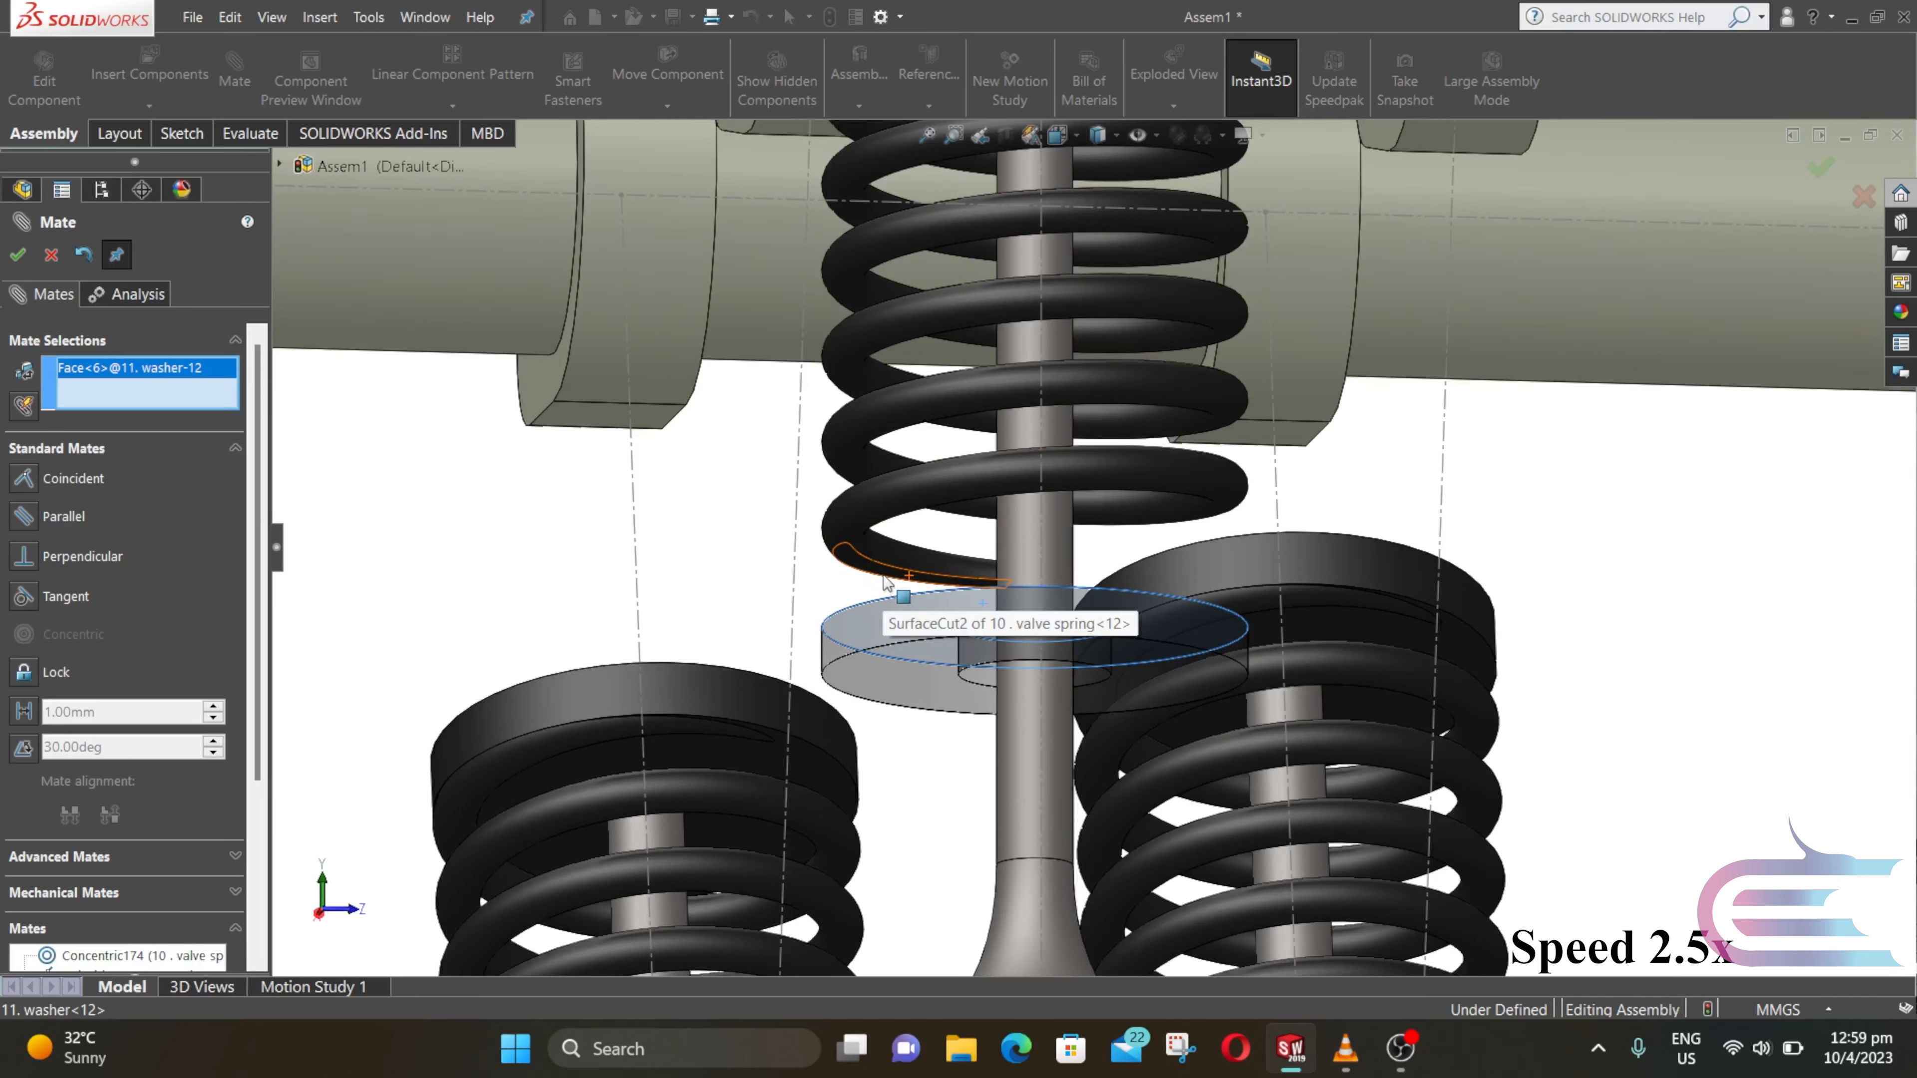
click(887, 581)
click(898, 593)
Step: Mate the exhaust valve spring's top disc concentric with the inclined centerline under the camshaft's outermost lobe, and finish mating
scroll(899, 608, up, 5)
middle_drag(898, 608, 913, 563)
click(1238, 454)
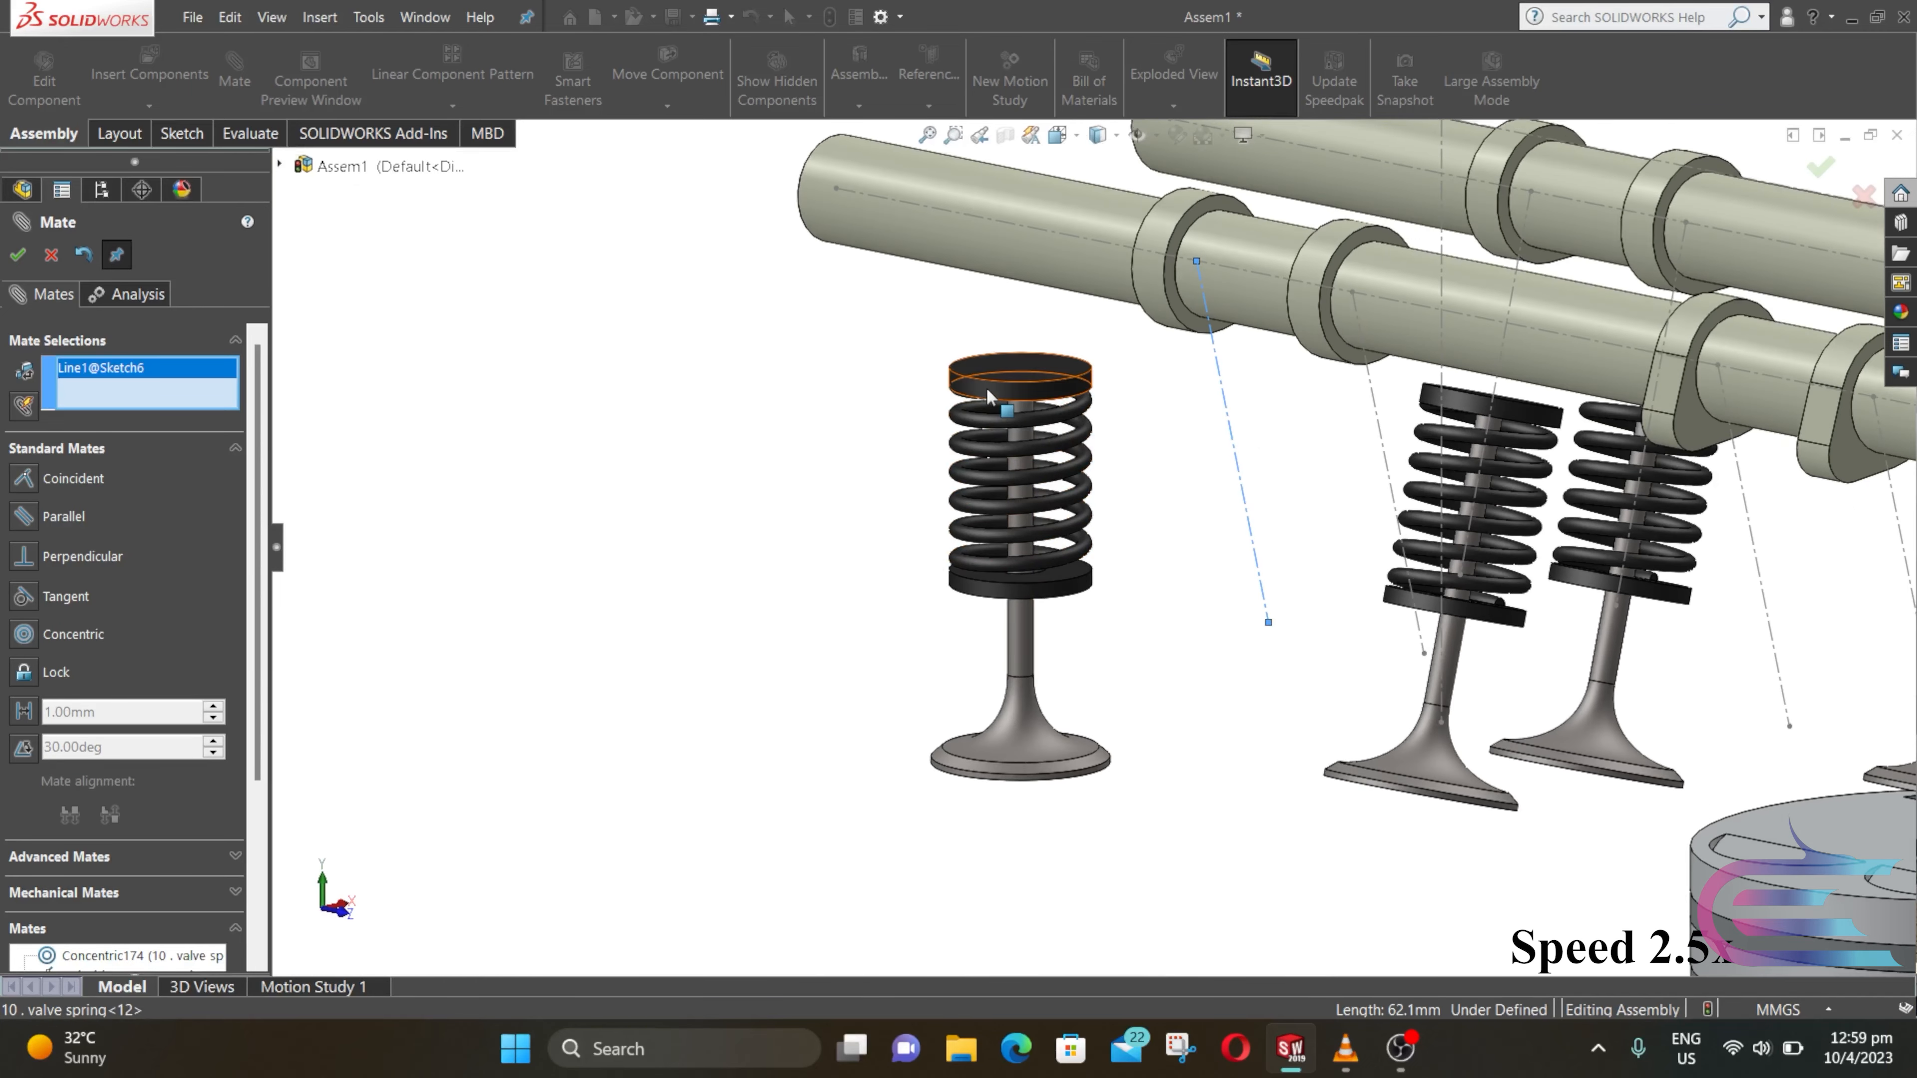
click(1019, 368)
click(1326, 364)
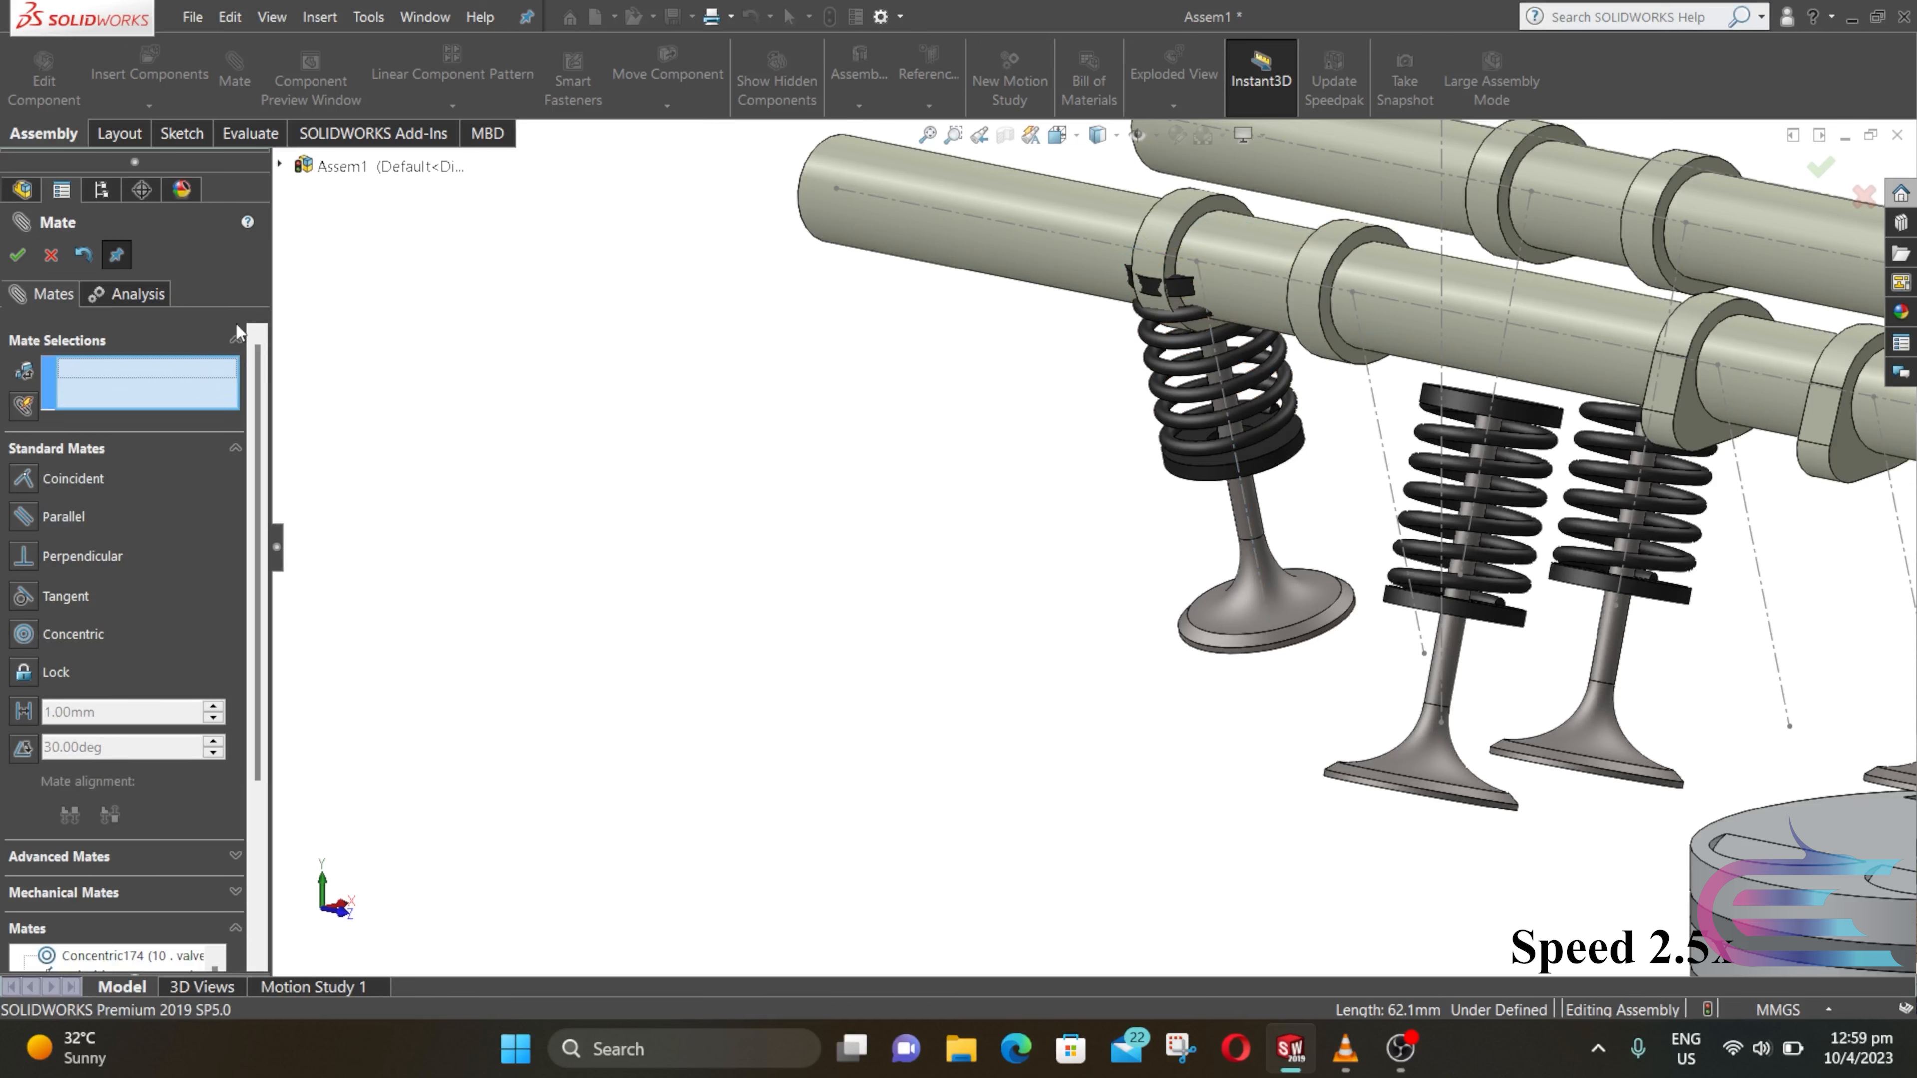
click(52, 255)
Step: Start Copy with Mates for the valve spring, washer and exhaust valve, and proceed to the mate references
click(140, 106)
click(150, 206)
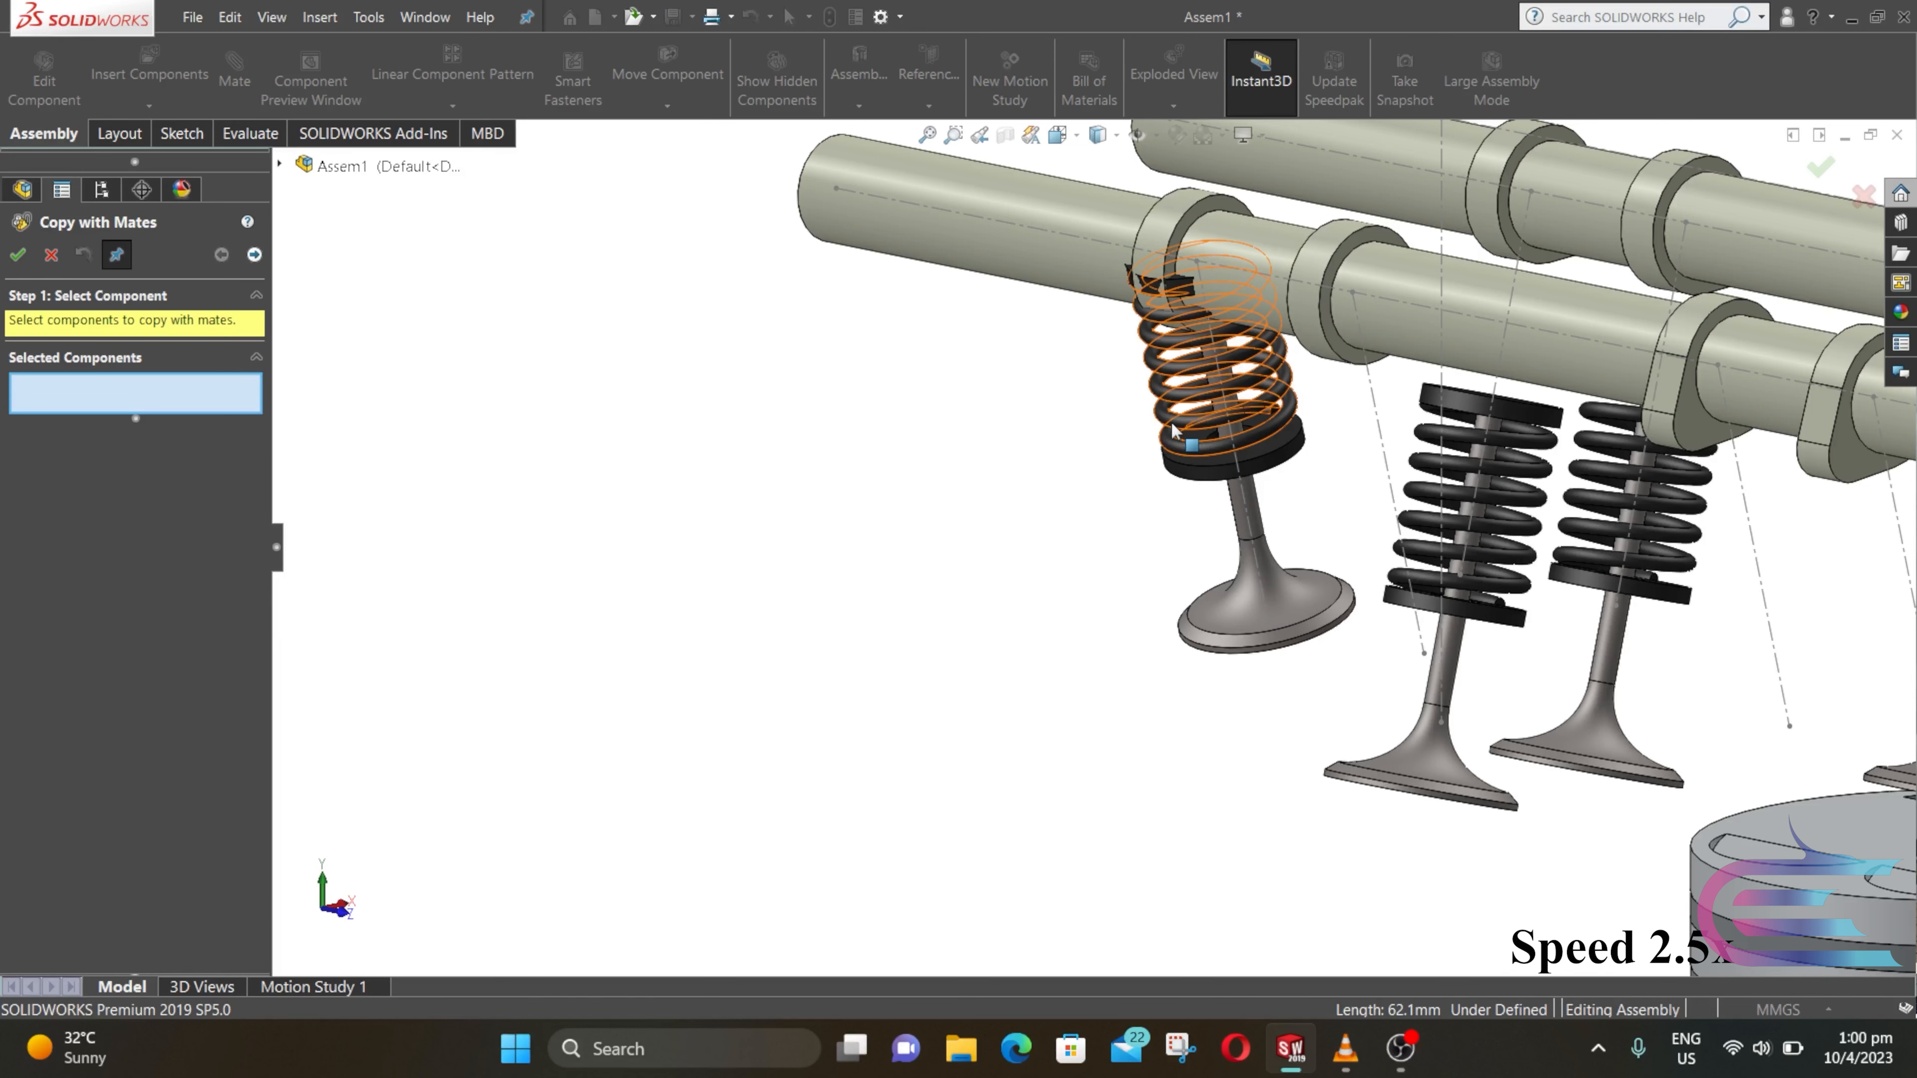
click(1245, 382)
click(1283, 463)
click(1297, 594)
click(254, 255)
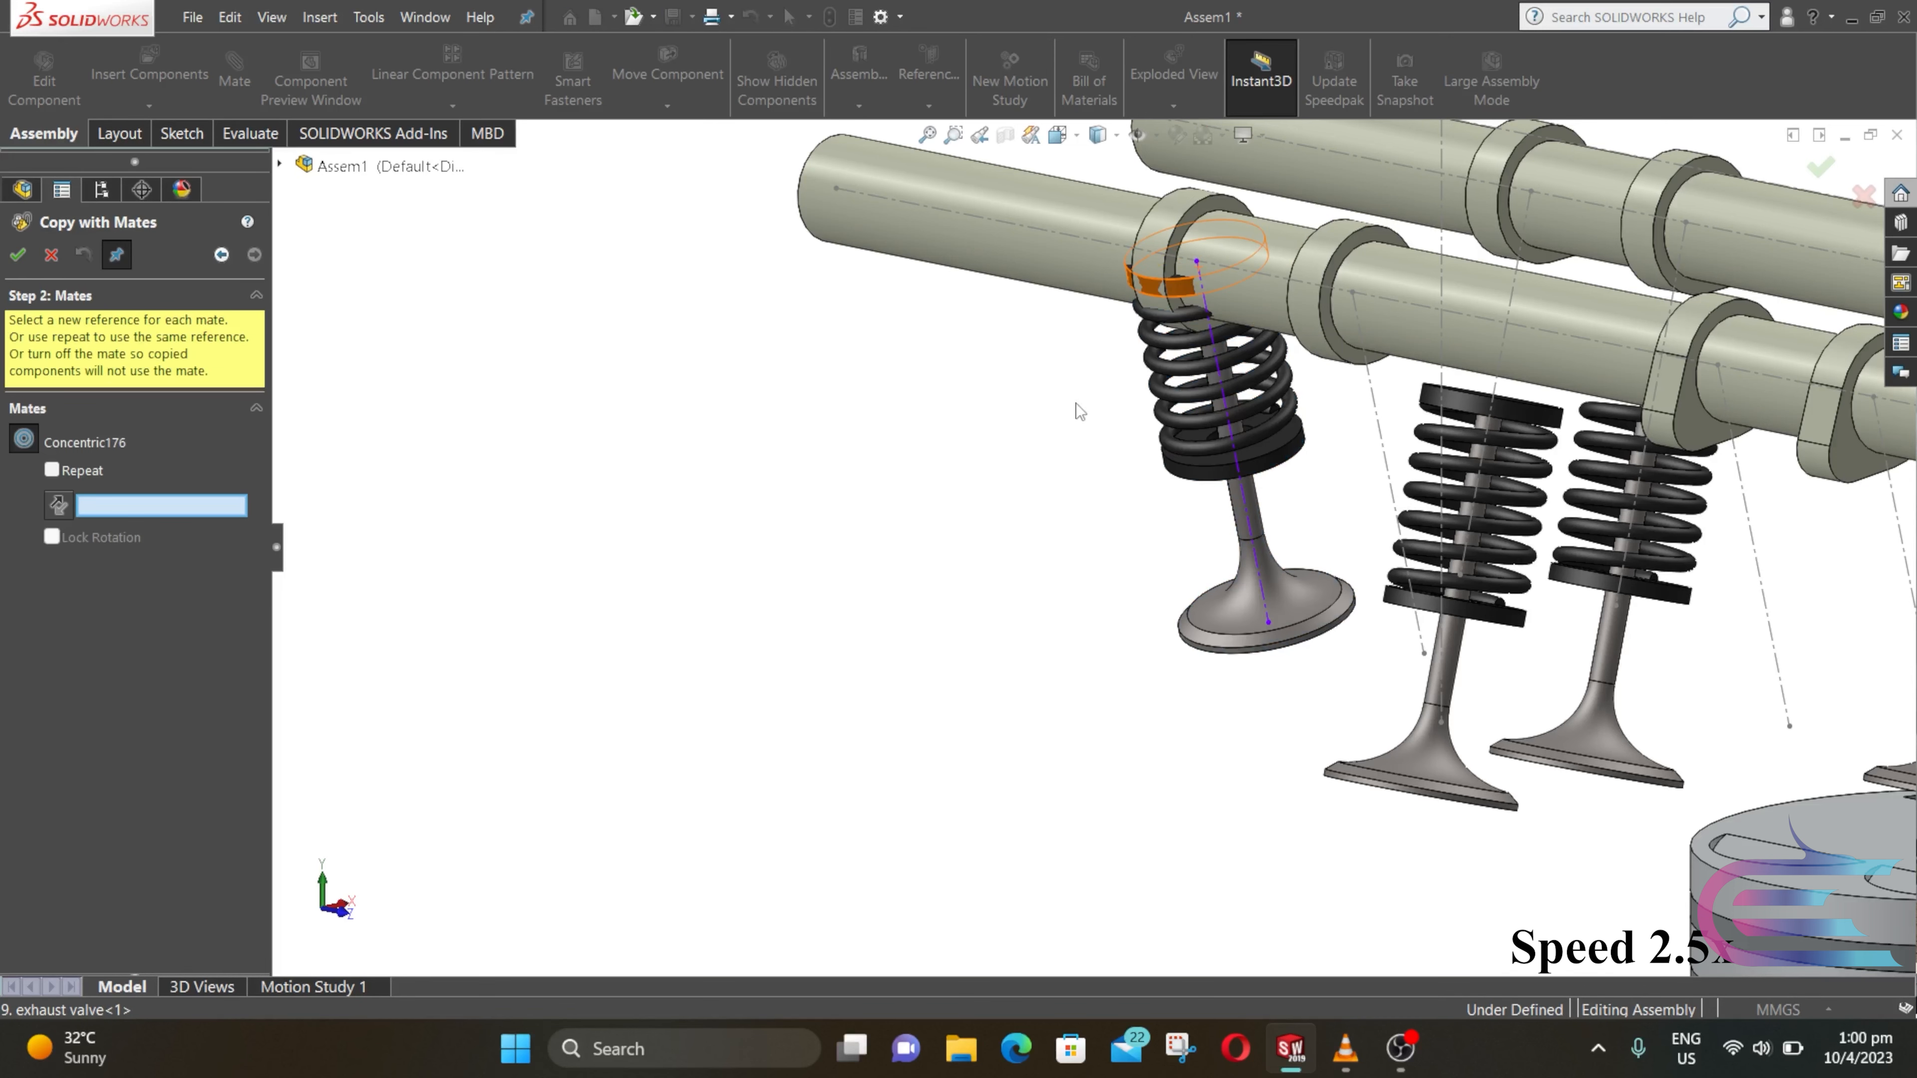
Step: Place copies of the exhaust valve set on the five remaining inclined centerlines under the same camshaft and finish copying
click(1385, 438)
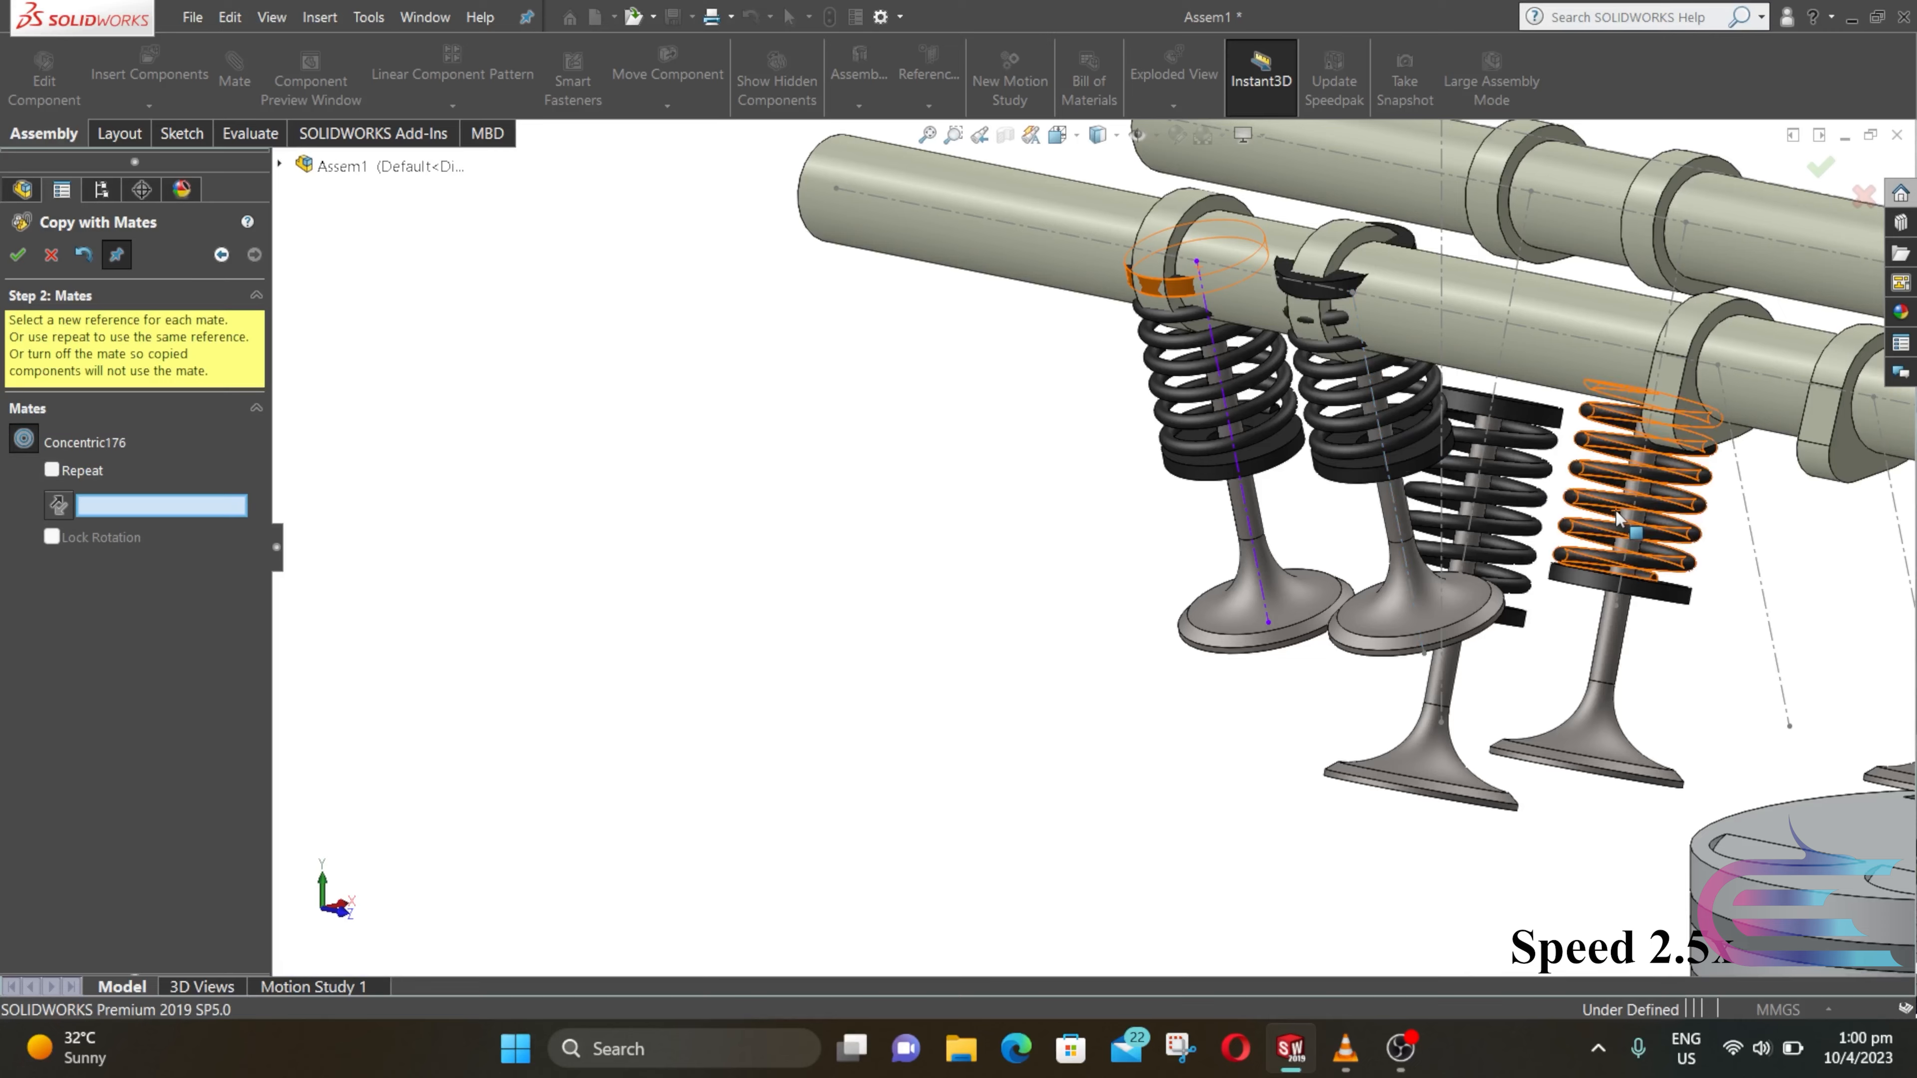
scroll(1515, 528, up, 5)
scroll(1516, 529, down, 10)
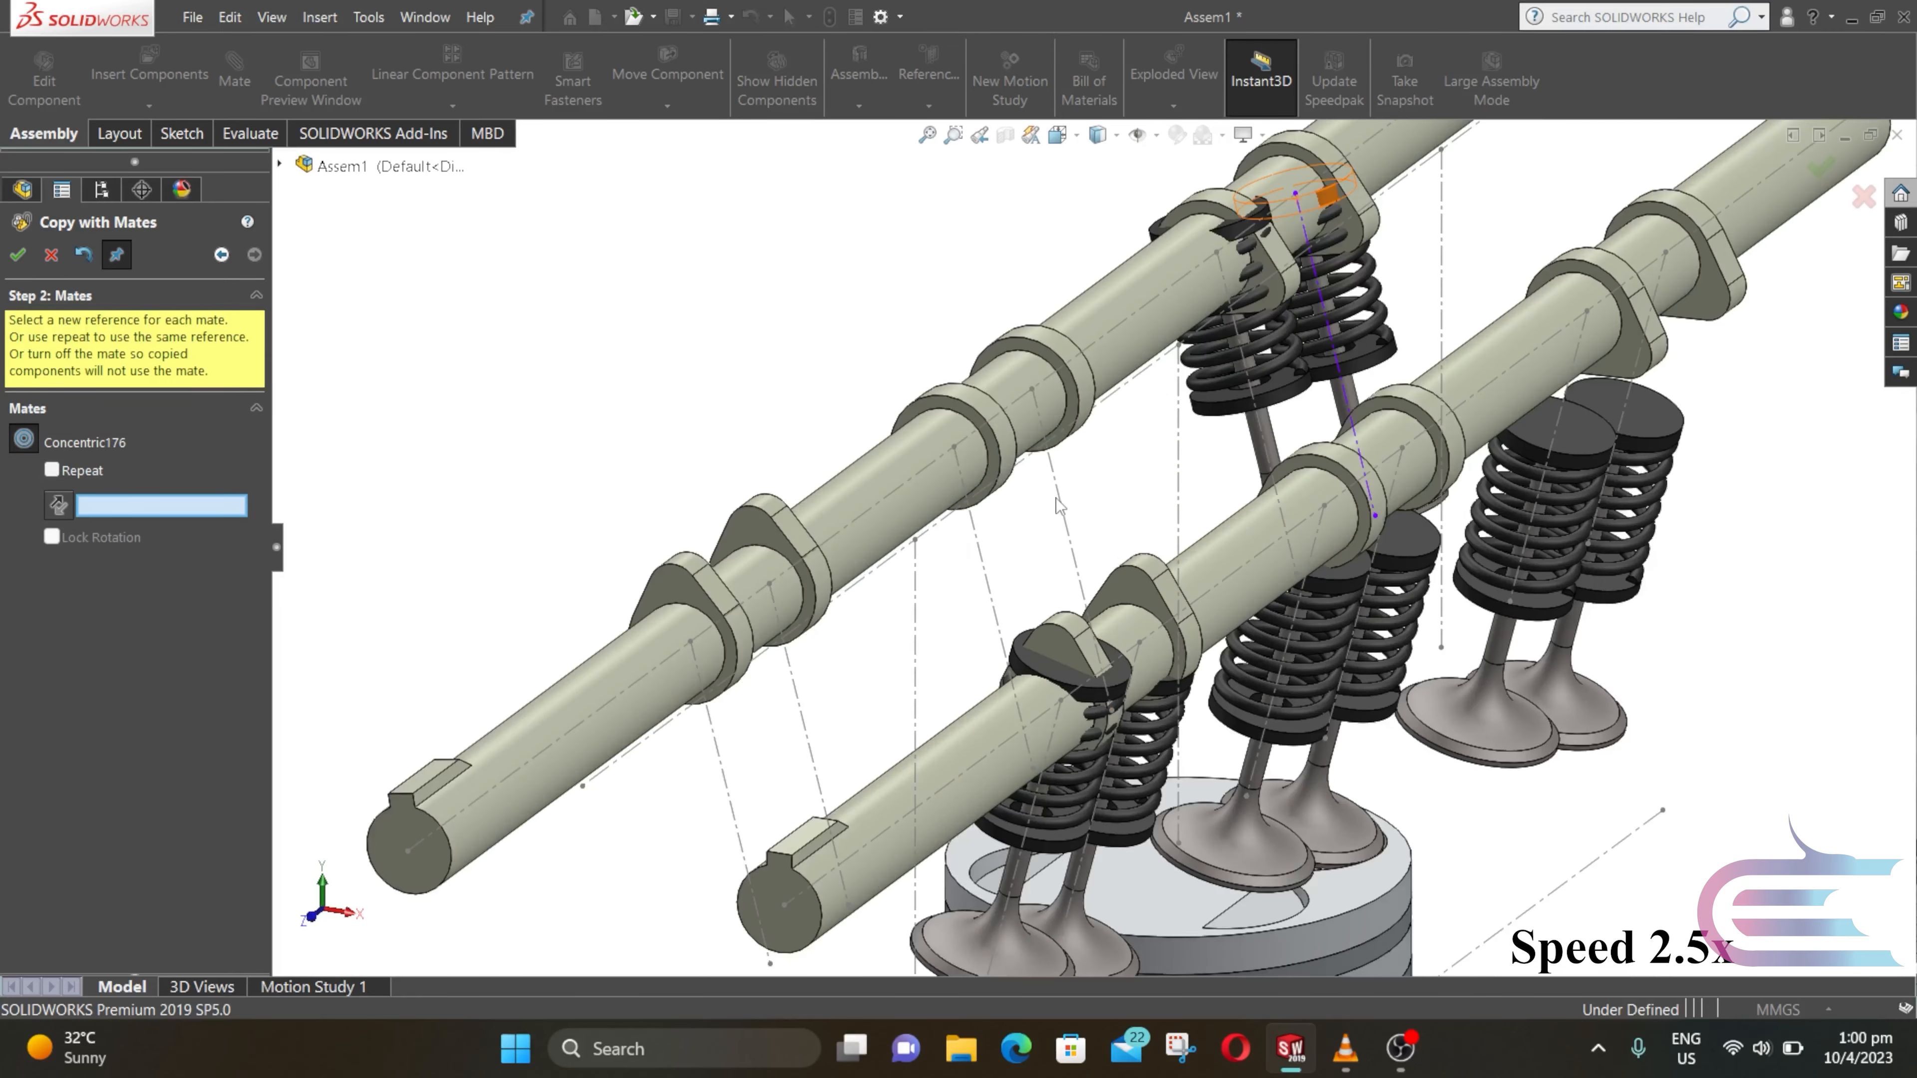
click(1060, 502)
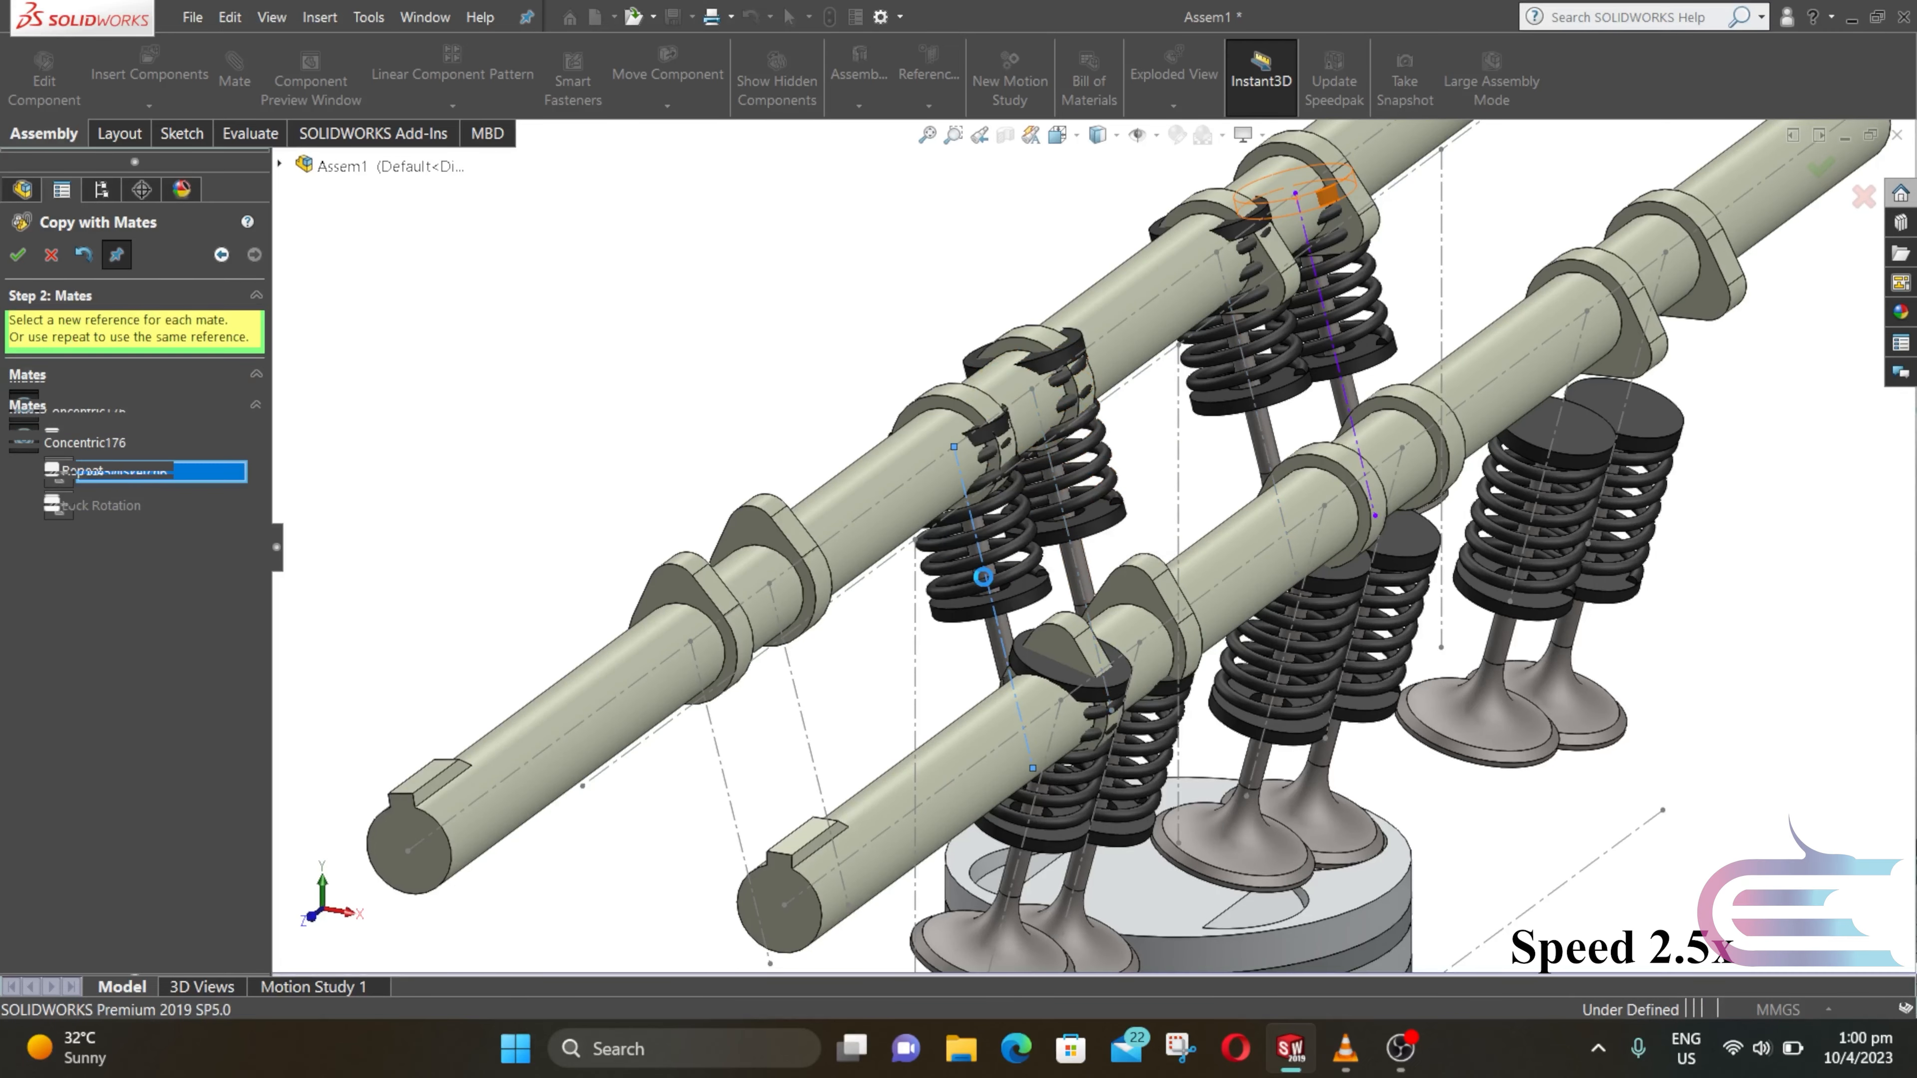
click(798, 692)
click(710, 725)
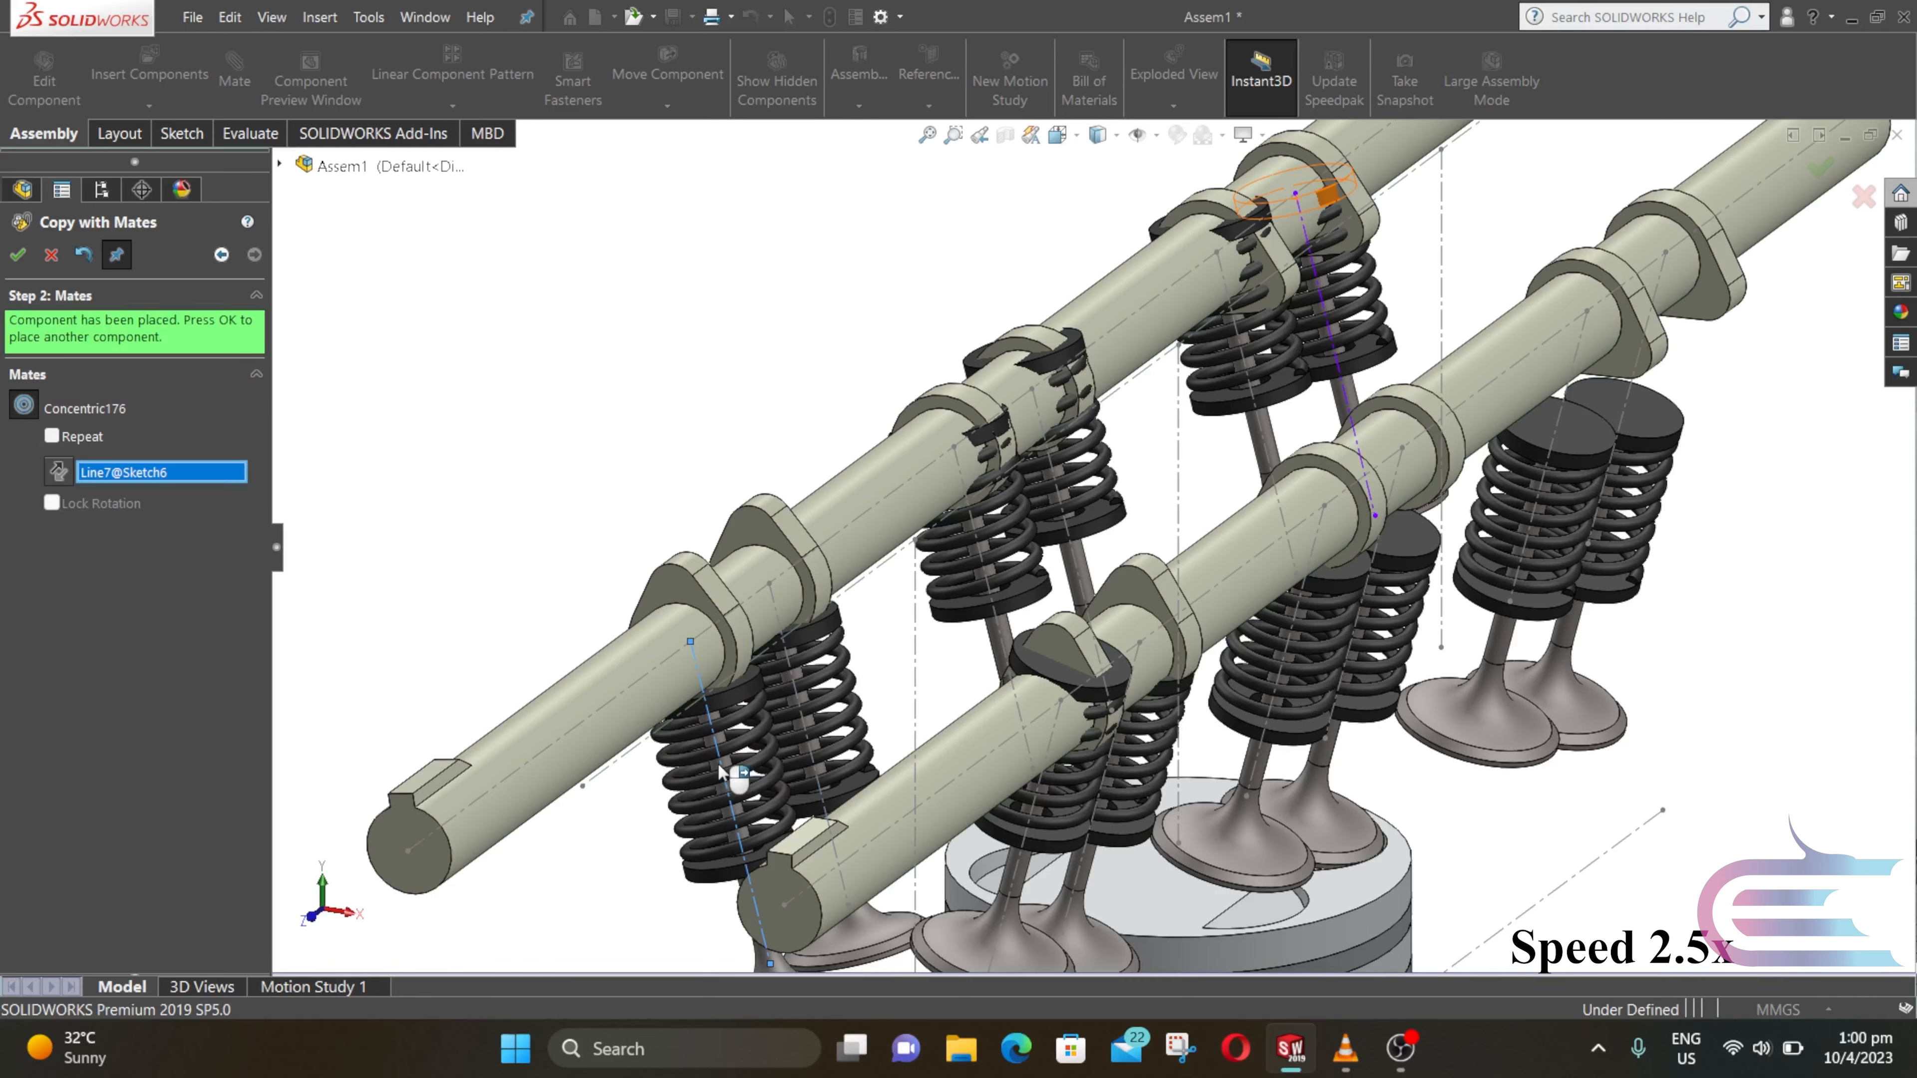
click(18, 255)
Step: Slide the intake valve sets down along their centerlines so they clear the cam lobes
scroll(642, 518, up, 5)
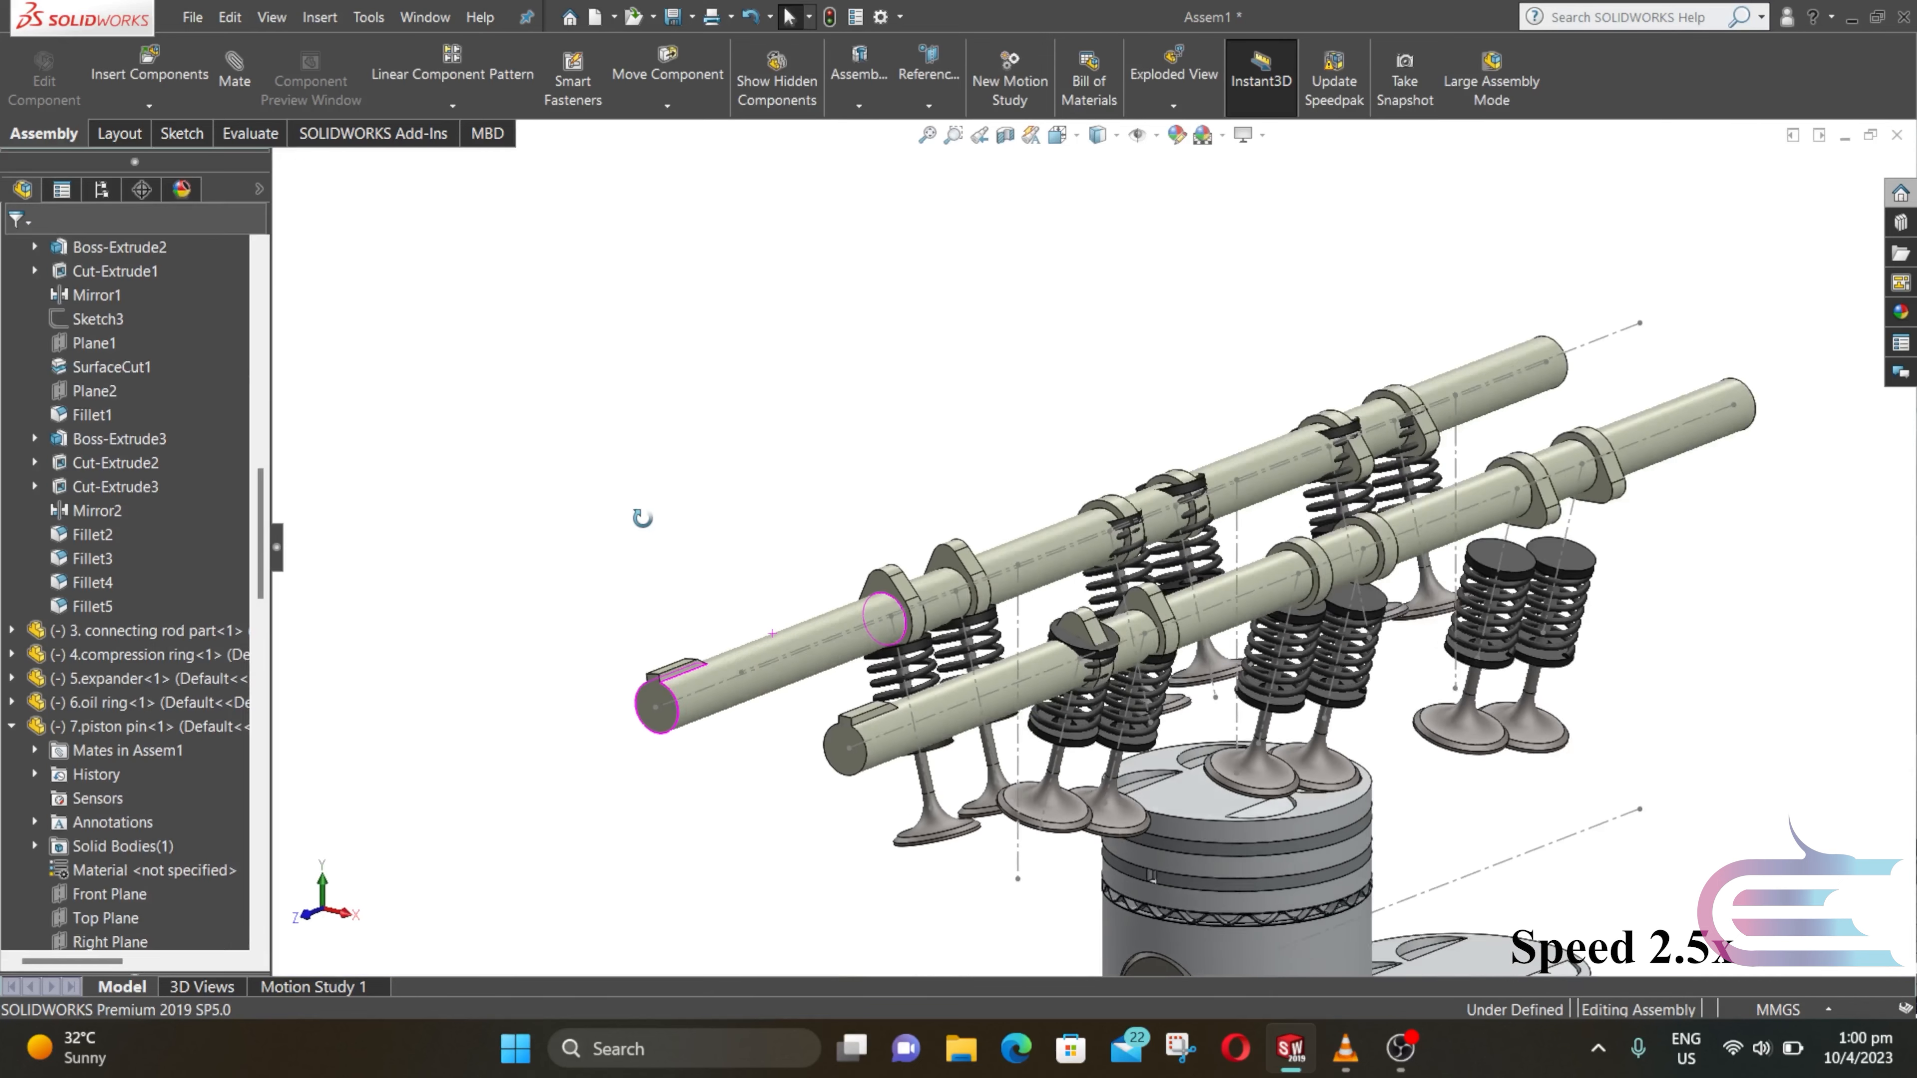
scroll(1238, 820, up, 2)
scroll(1358, 801, down, 3)
middle_drag(1381, 641, 1332, 647)
drag(785, 651, 710, 722)
drag(1031, 648, 1030, 663)
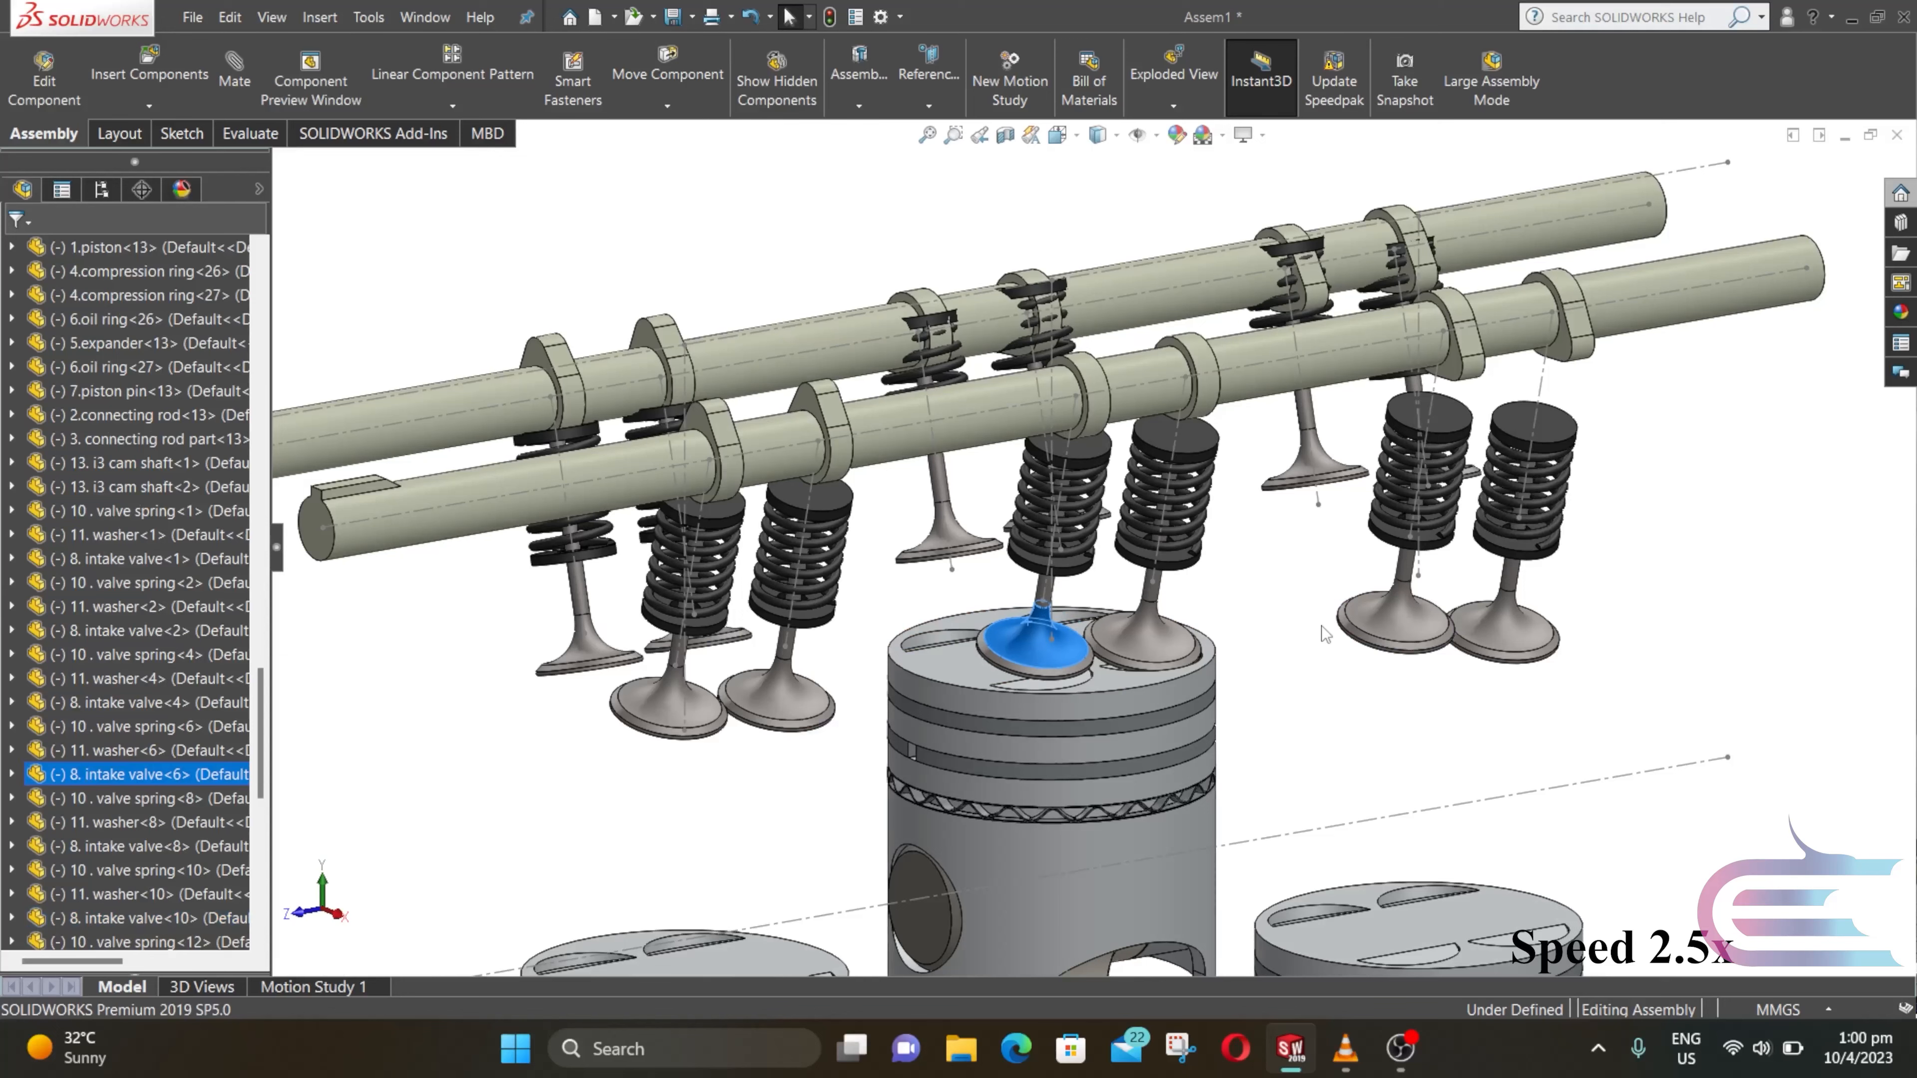
click(1553, 529)
middle_drag(1166, 445, 1237, 560)
Step: Slide the six exhaust valve sets down along their centerlines to clear the camshaft lobes
click(608, 626)
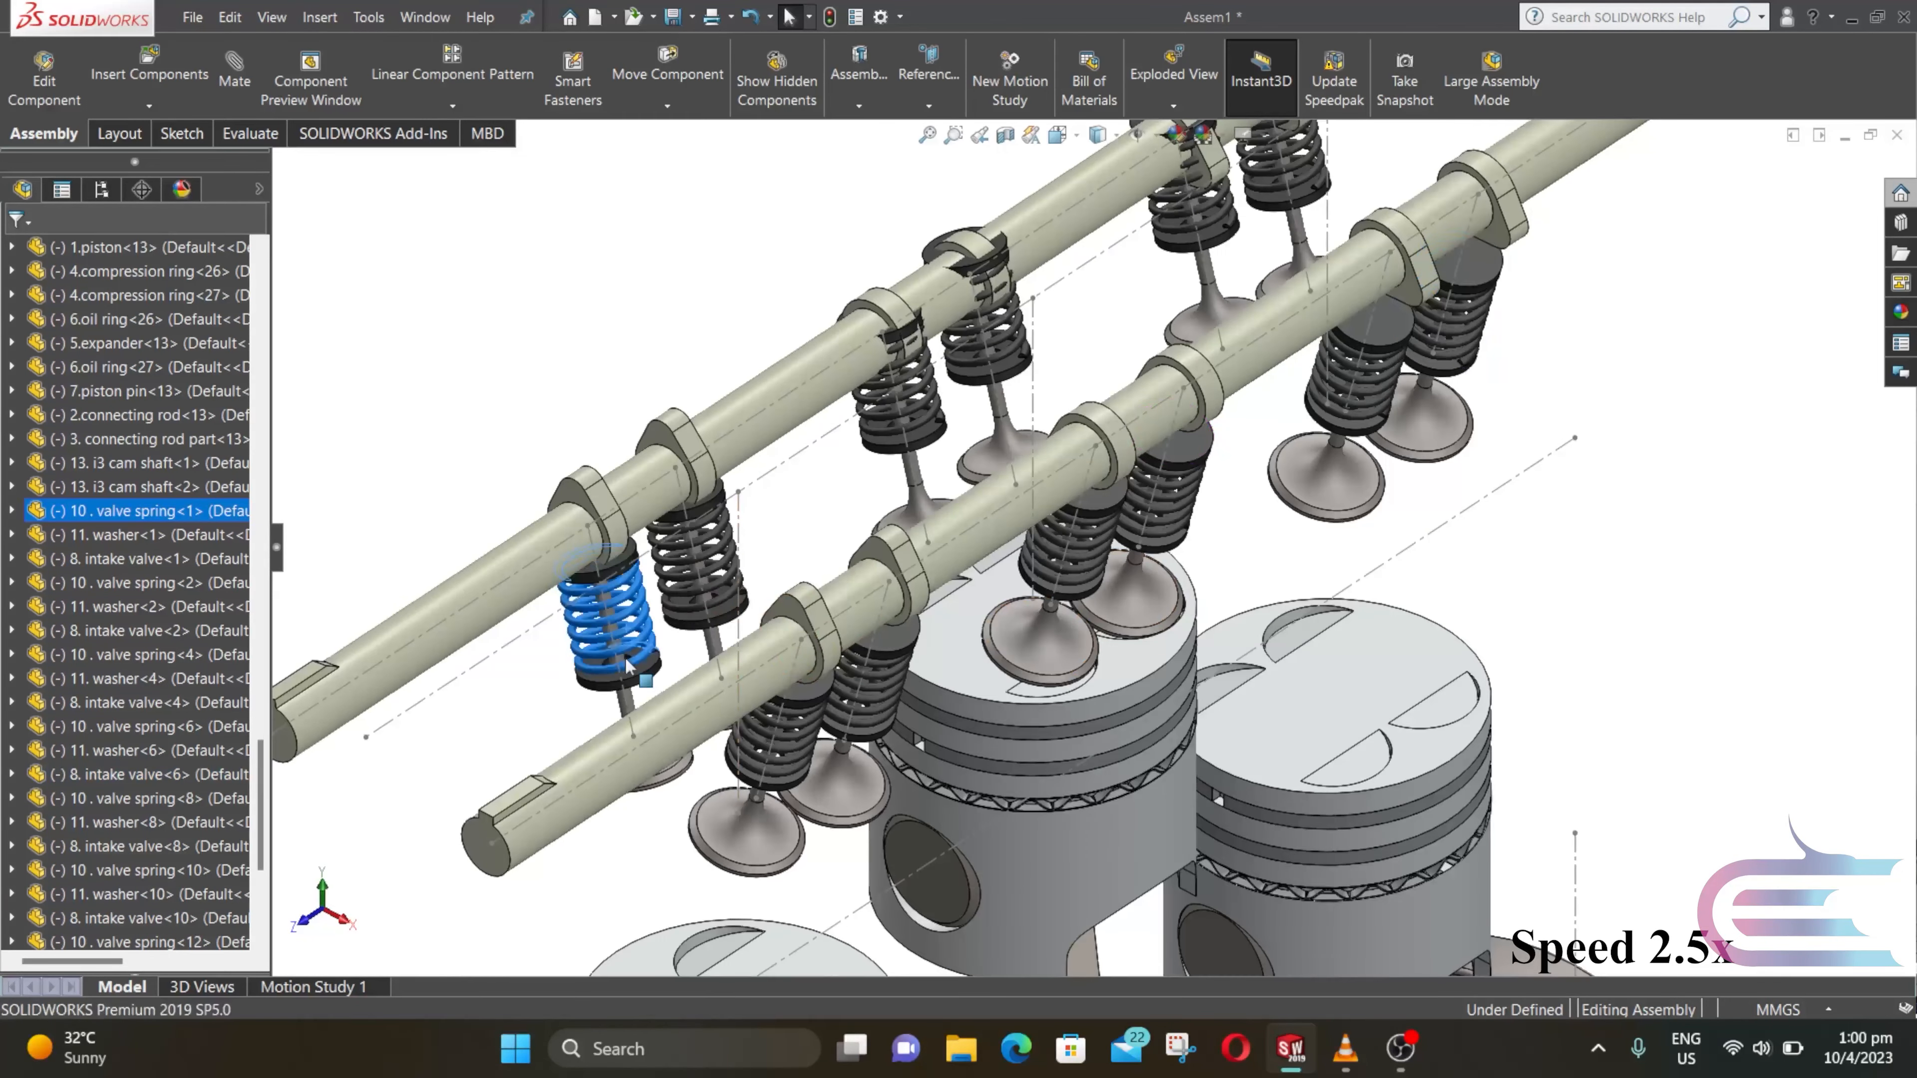
drag(714, 585, 718, 609)
drag(902, 427, 925, 521)
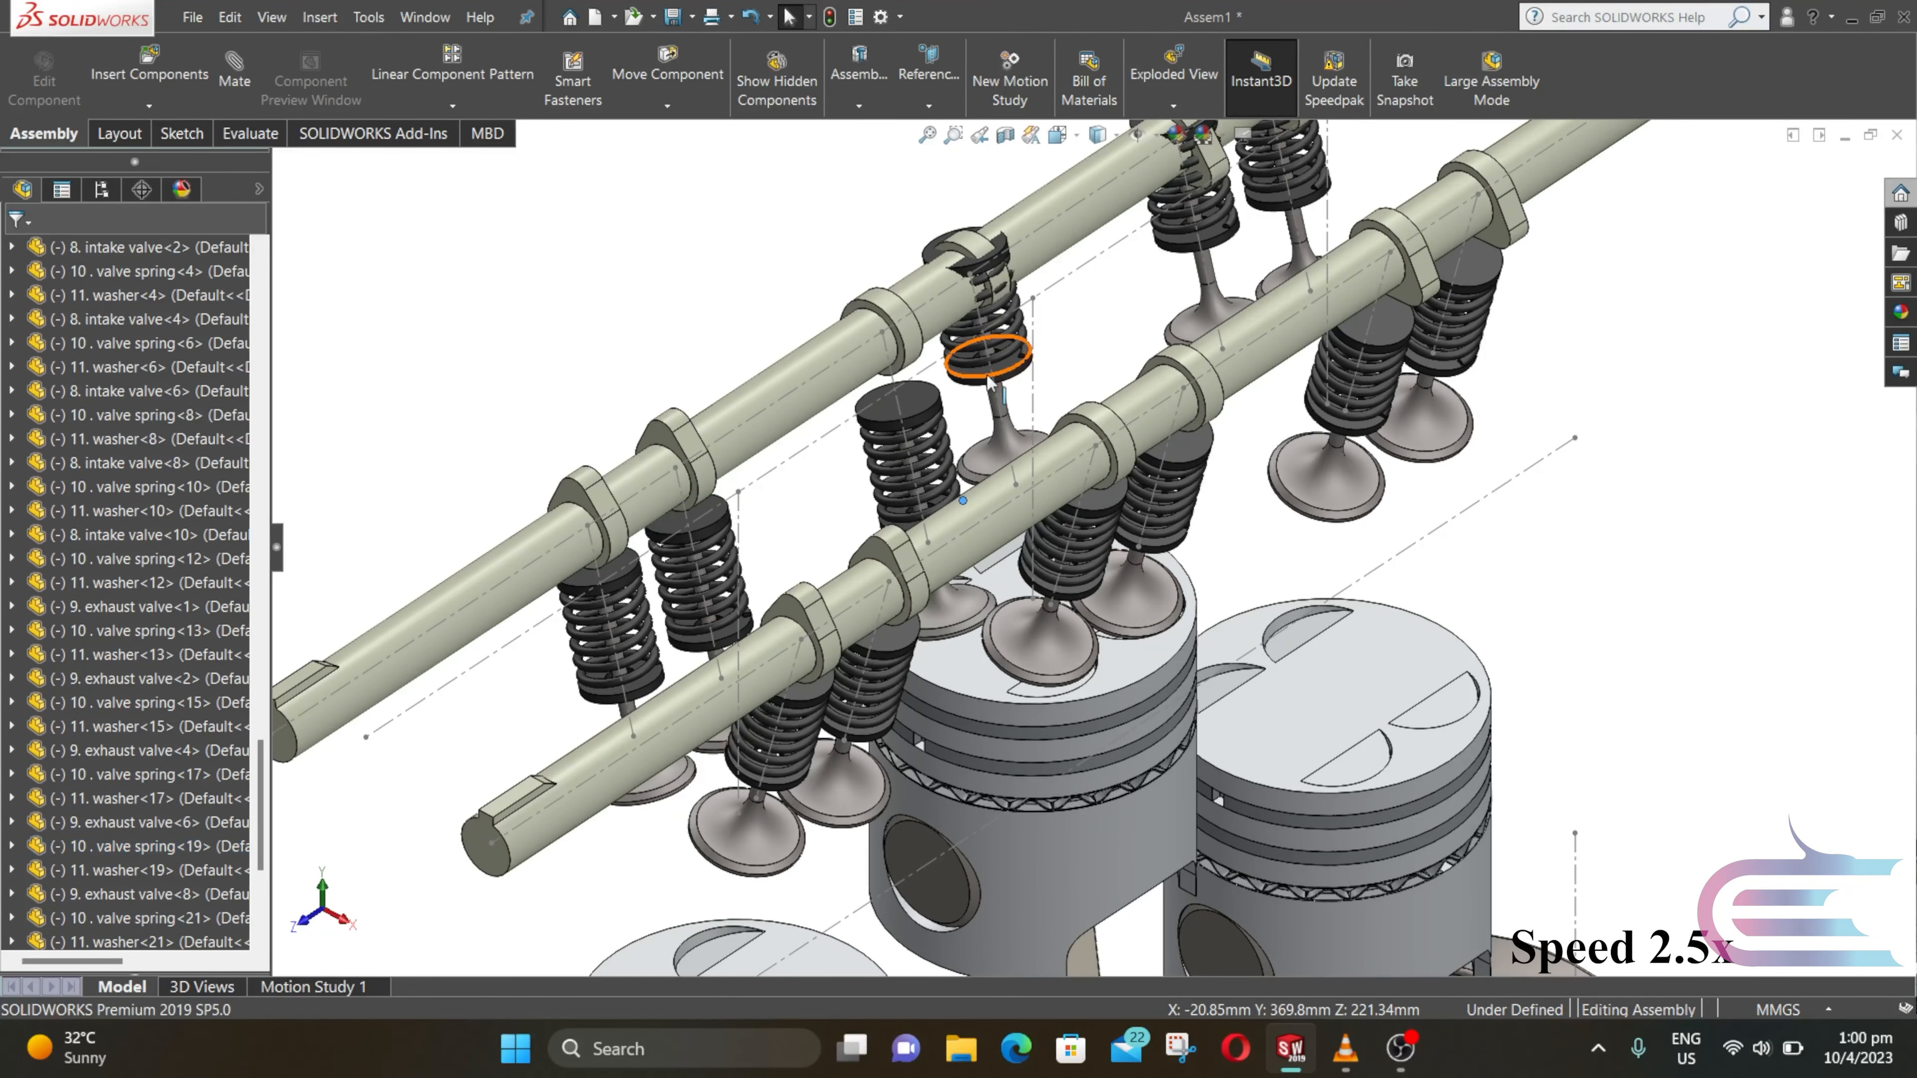
drag(988, 372, 1025, 483)
drag(1195, 225, 1218, 306)
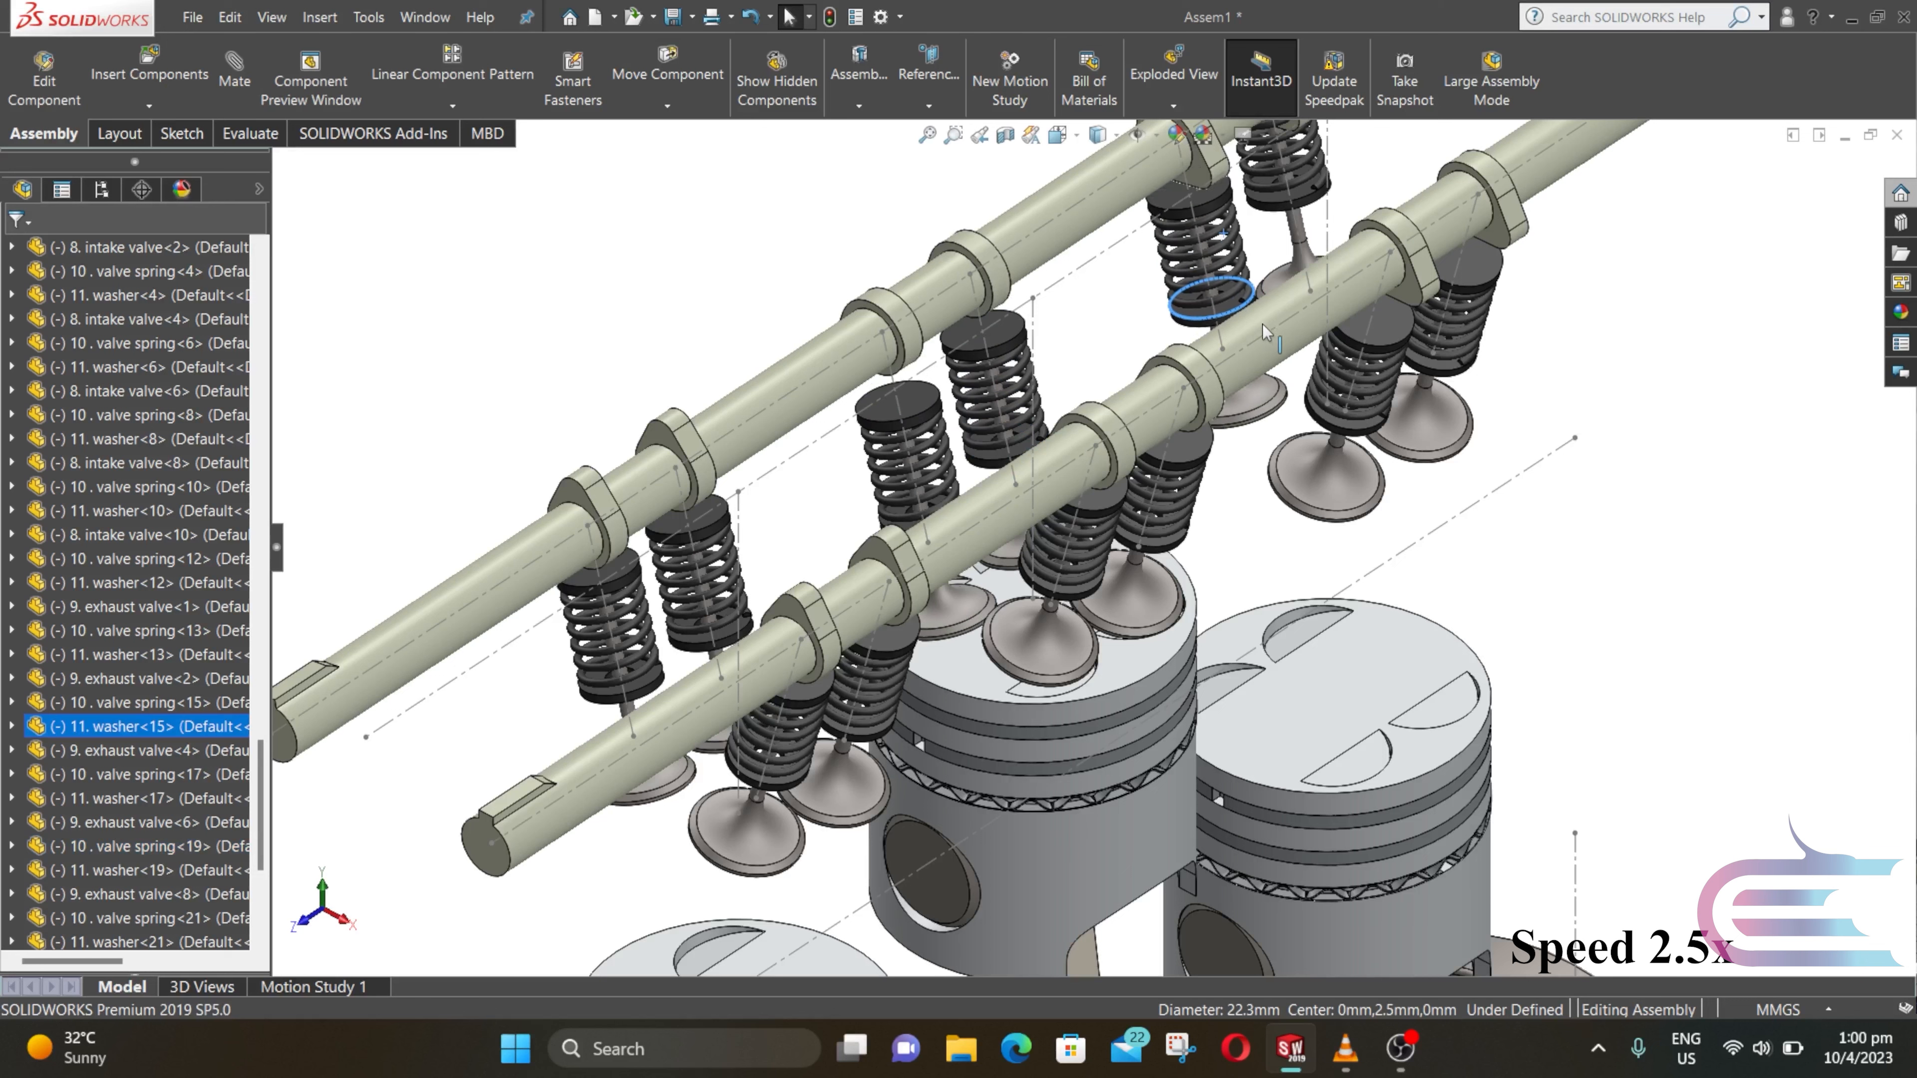
drag(1266, 189, 1283, 281)
click(1654, 352)
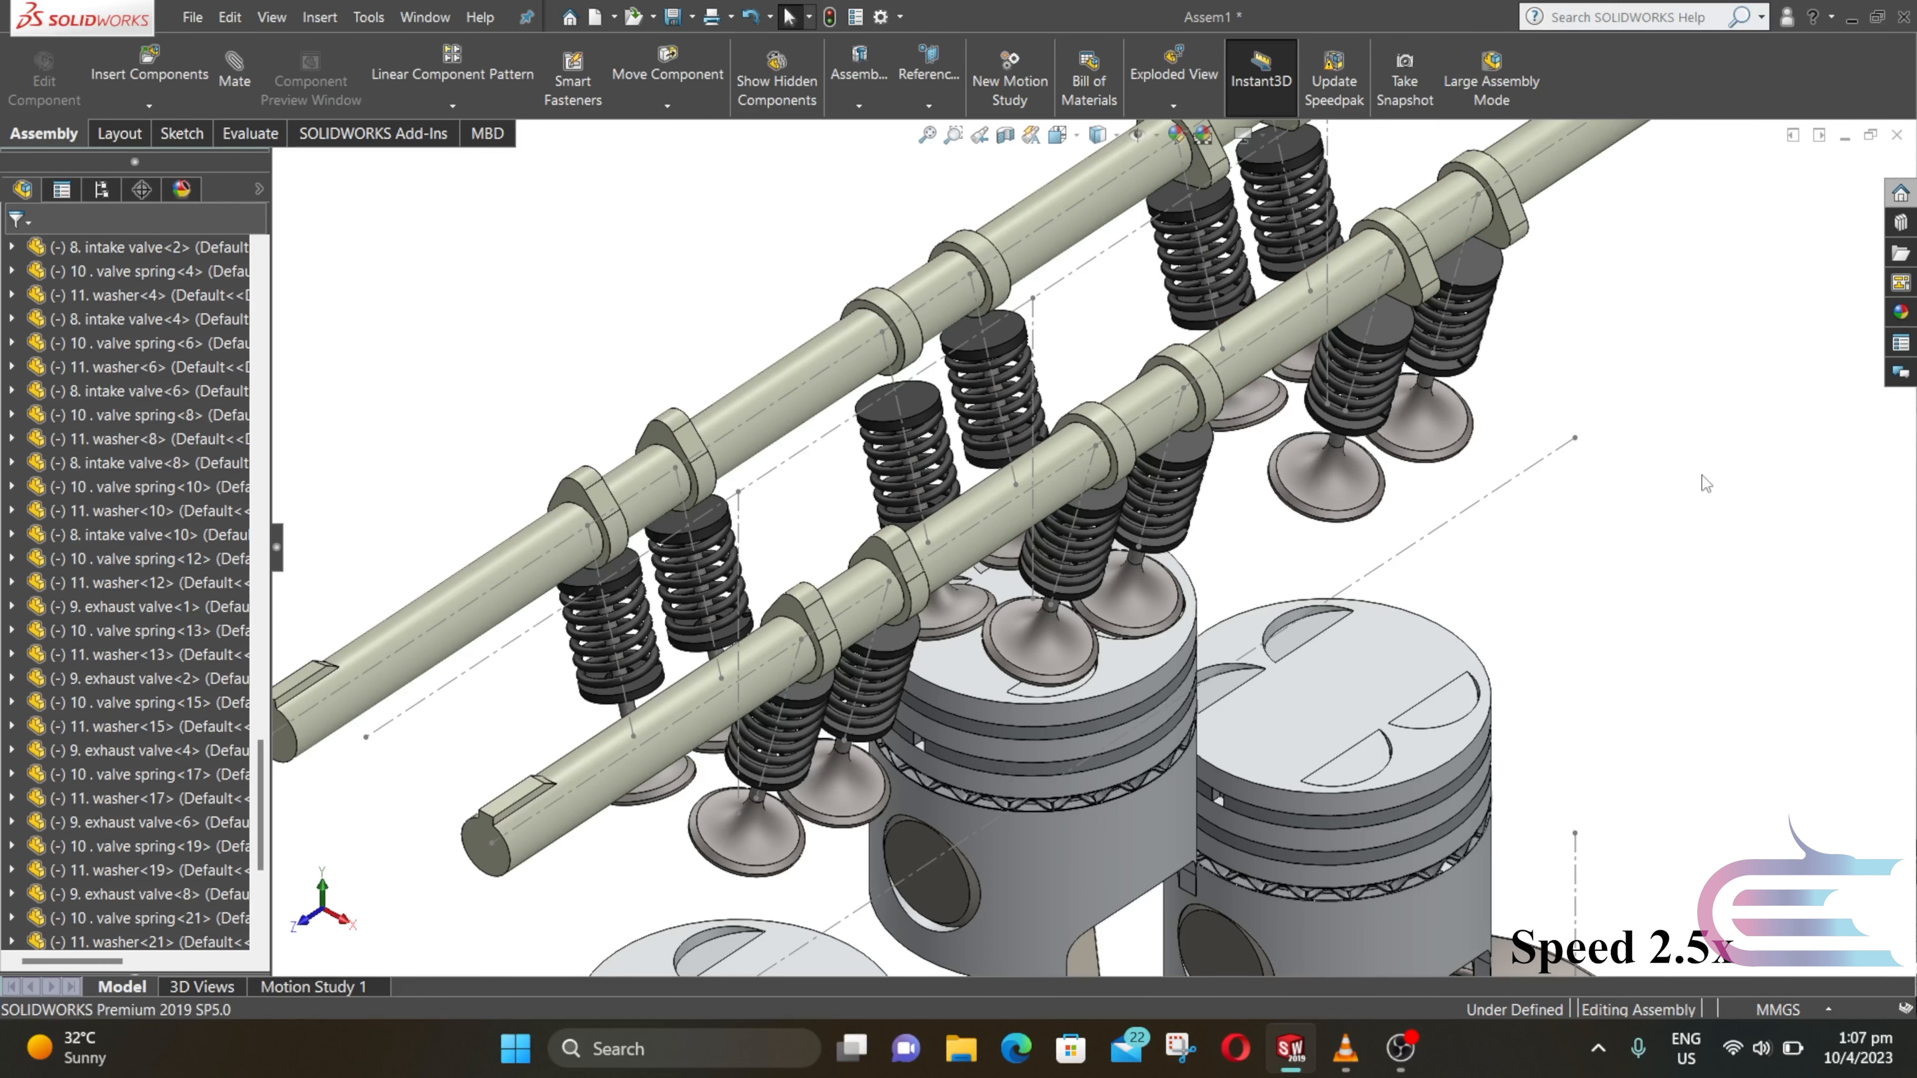
Step: Add a Cam mate between the intake camshaft's outermost lobe away from the keyed end and the valve spring's top face below it
click(234, 88)
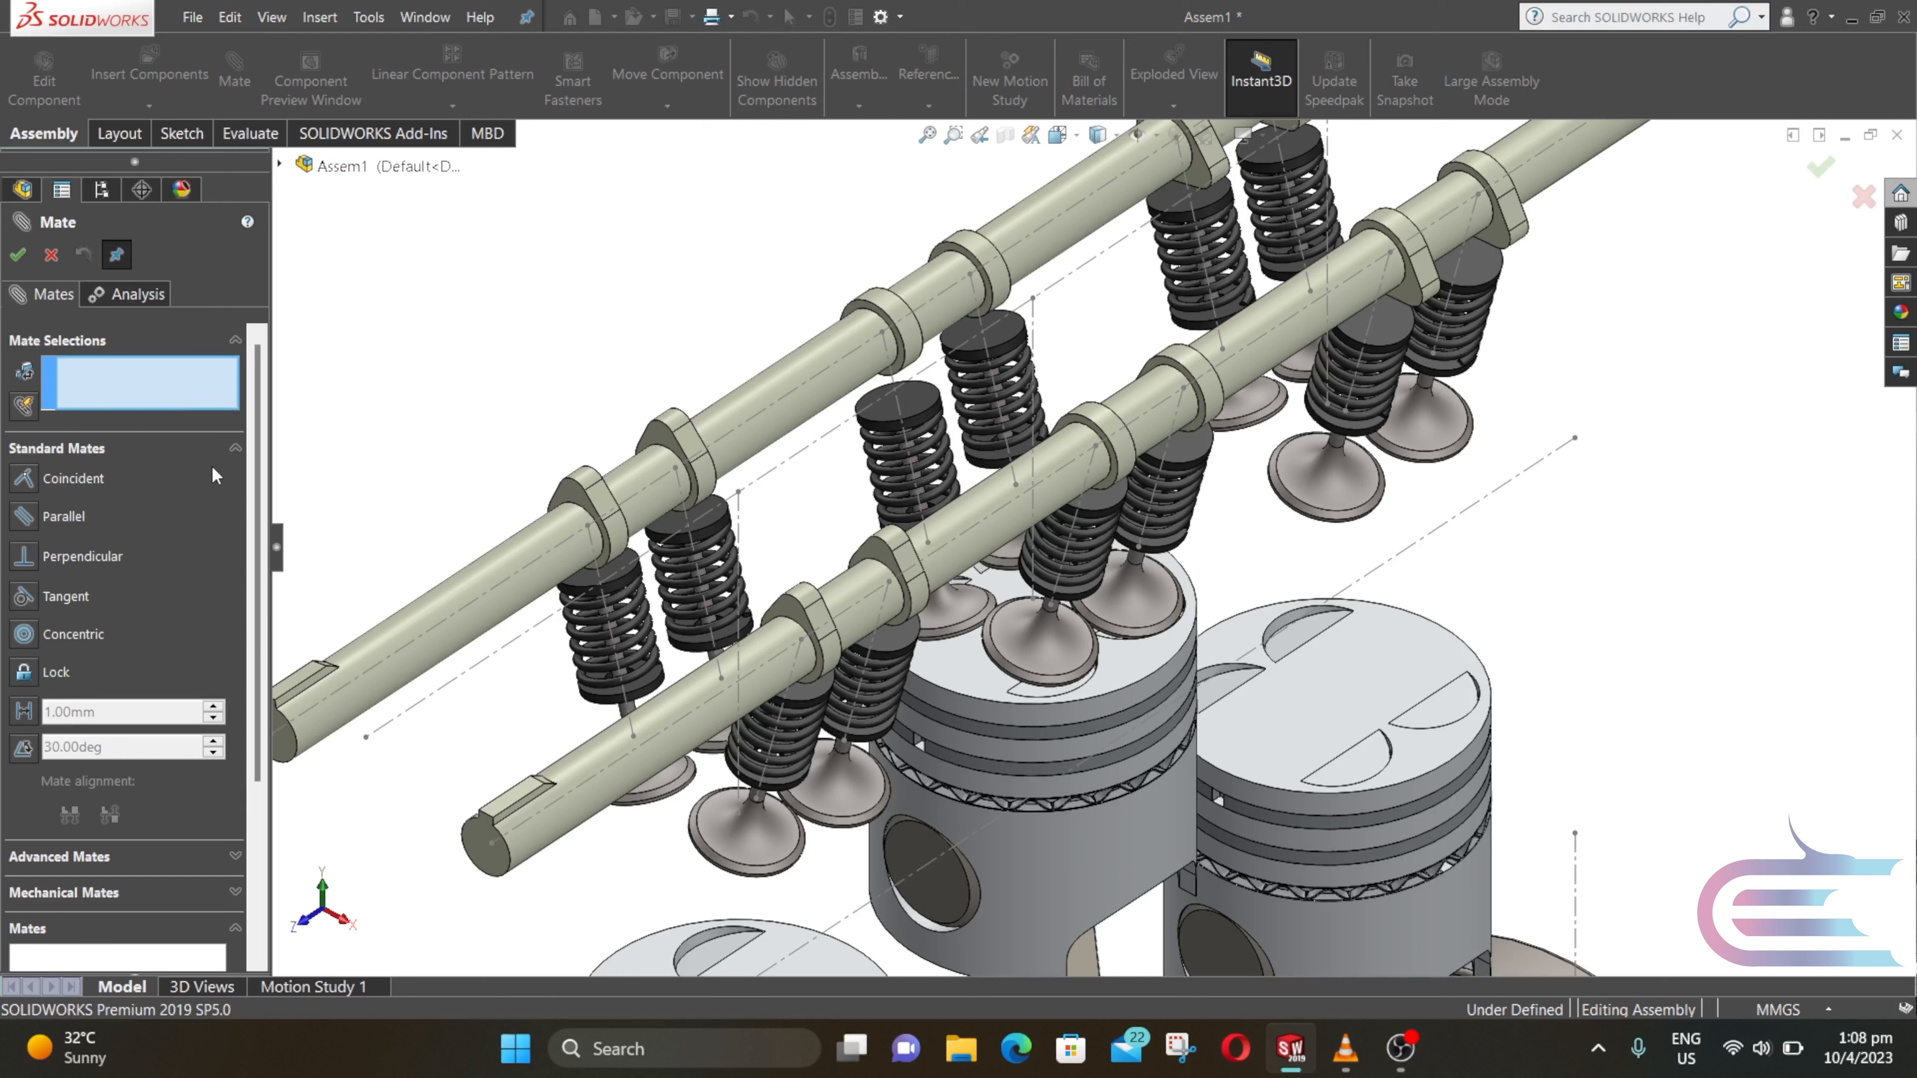
drag(251, 498, 251, 651)
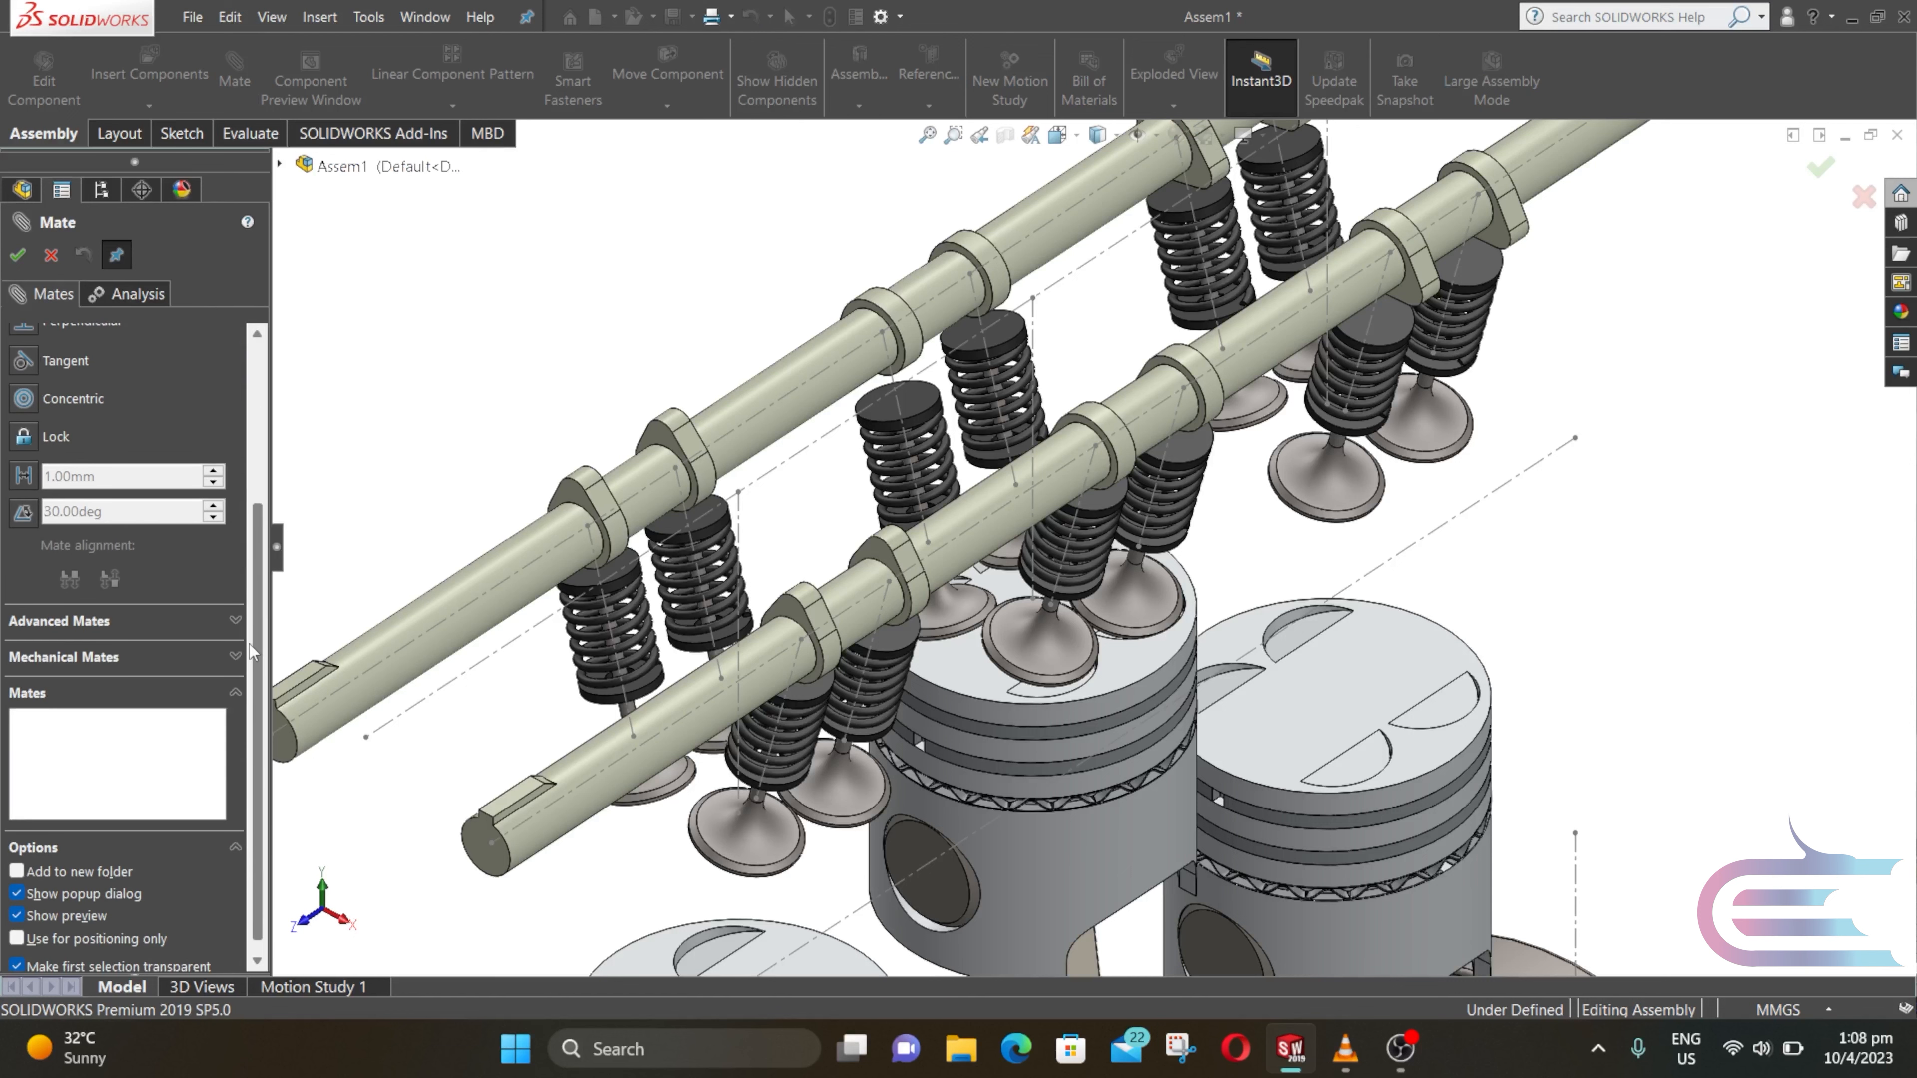
click(225, 661)
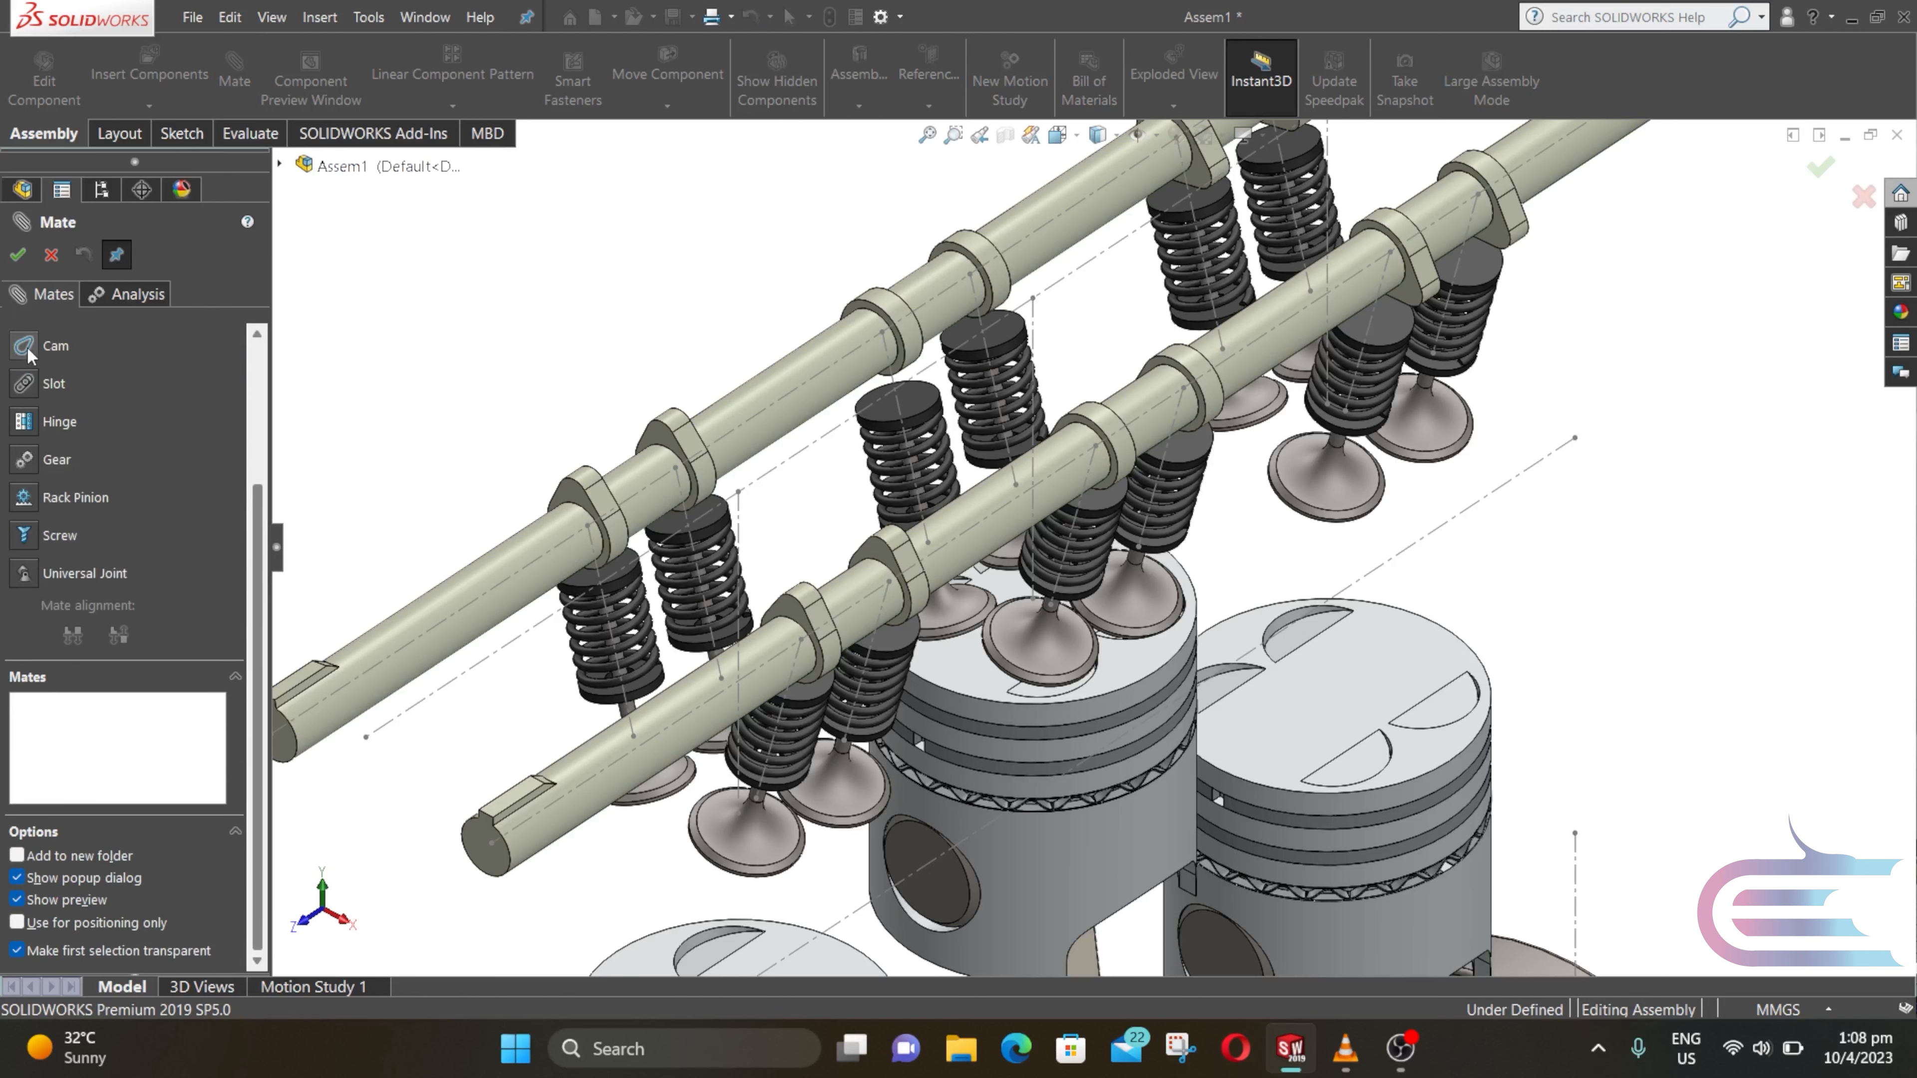
scroll(28, 353, up, 1)
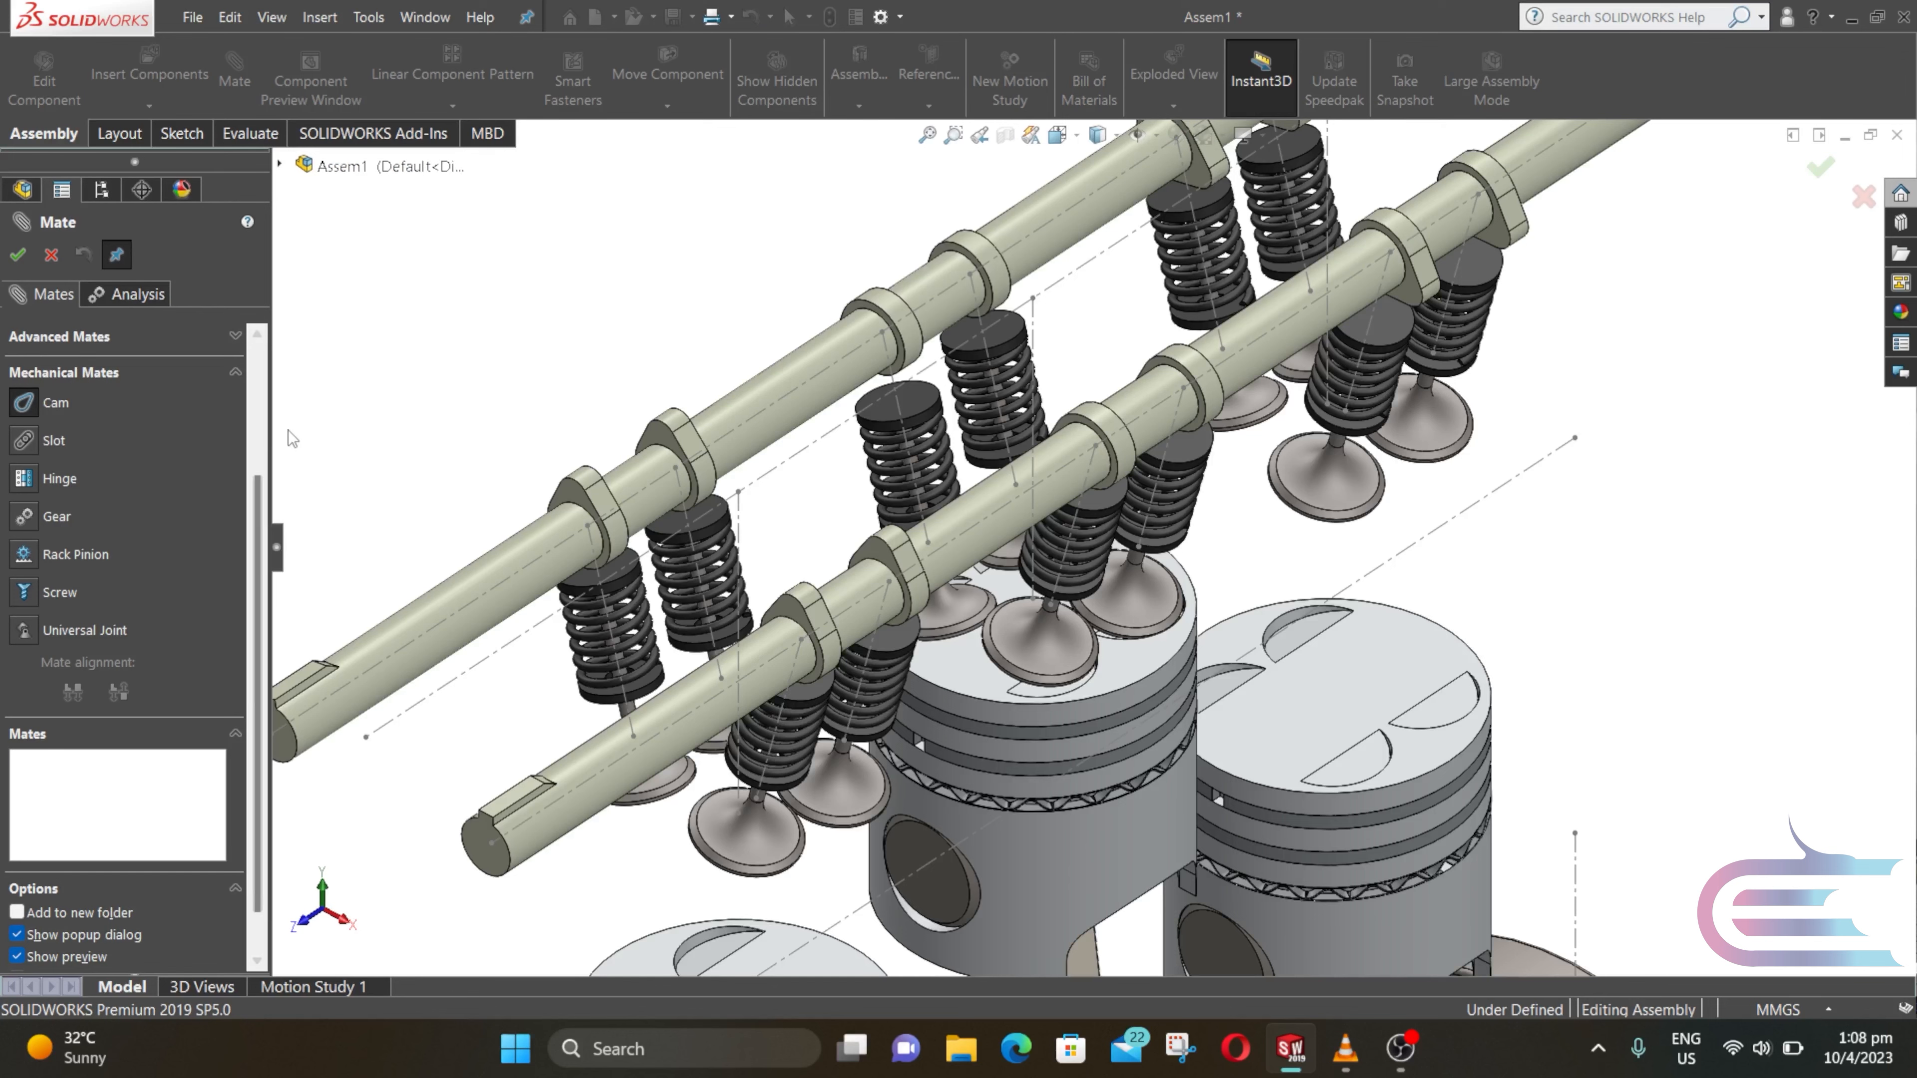
drag(252, 501, 259, 365)
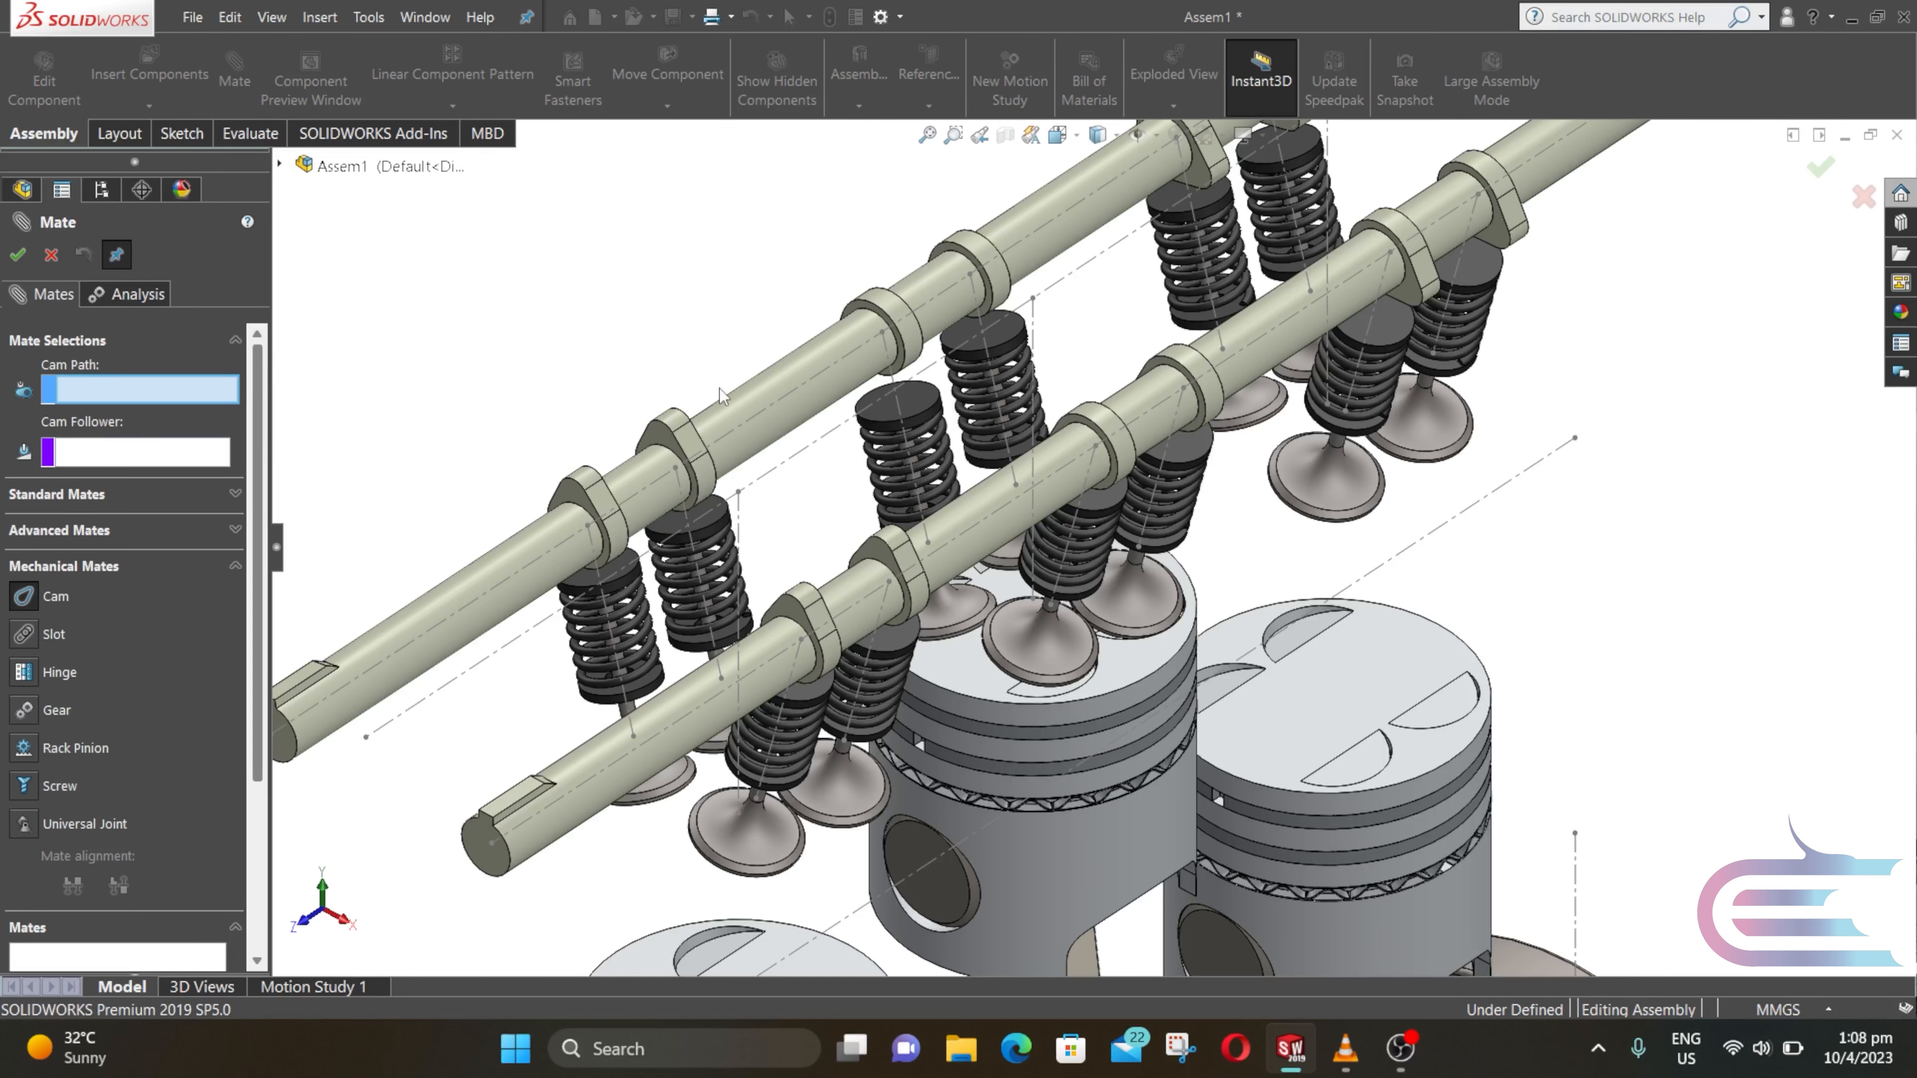
scroll(1420, 262, down, 6)
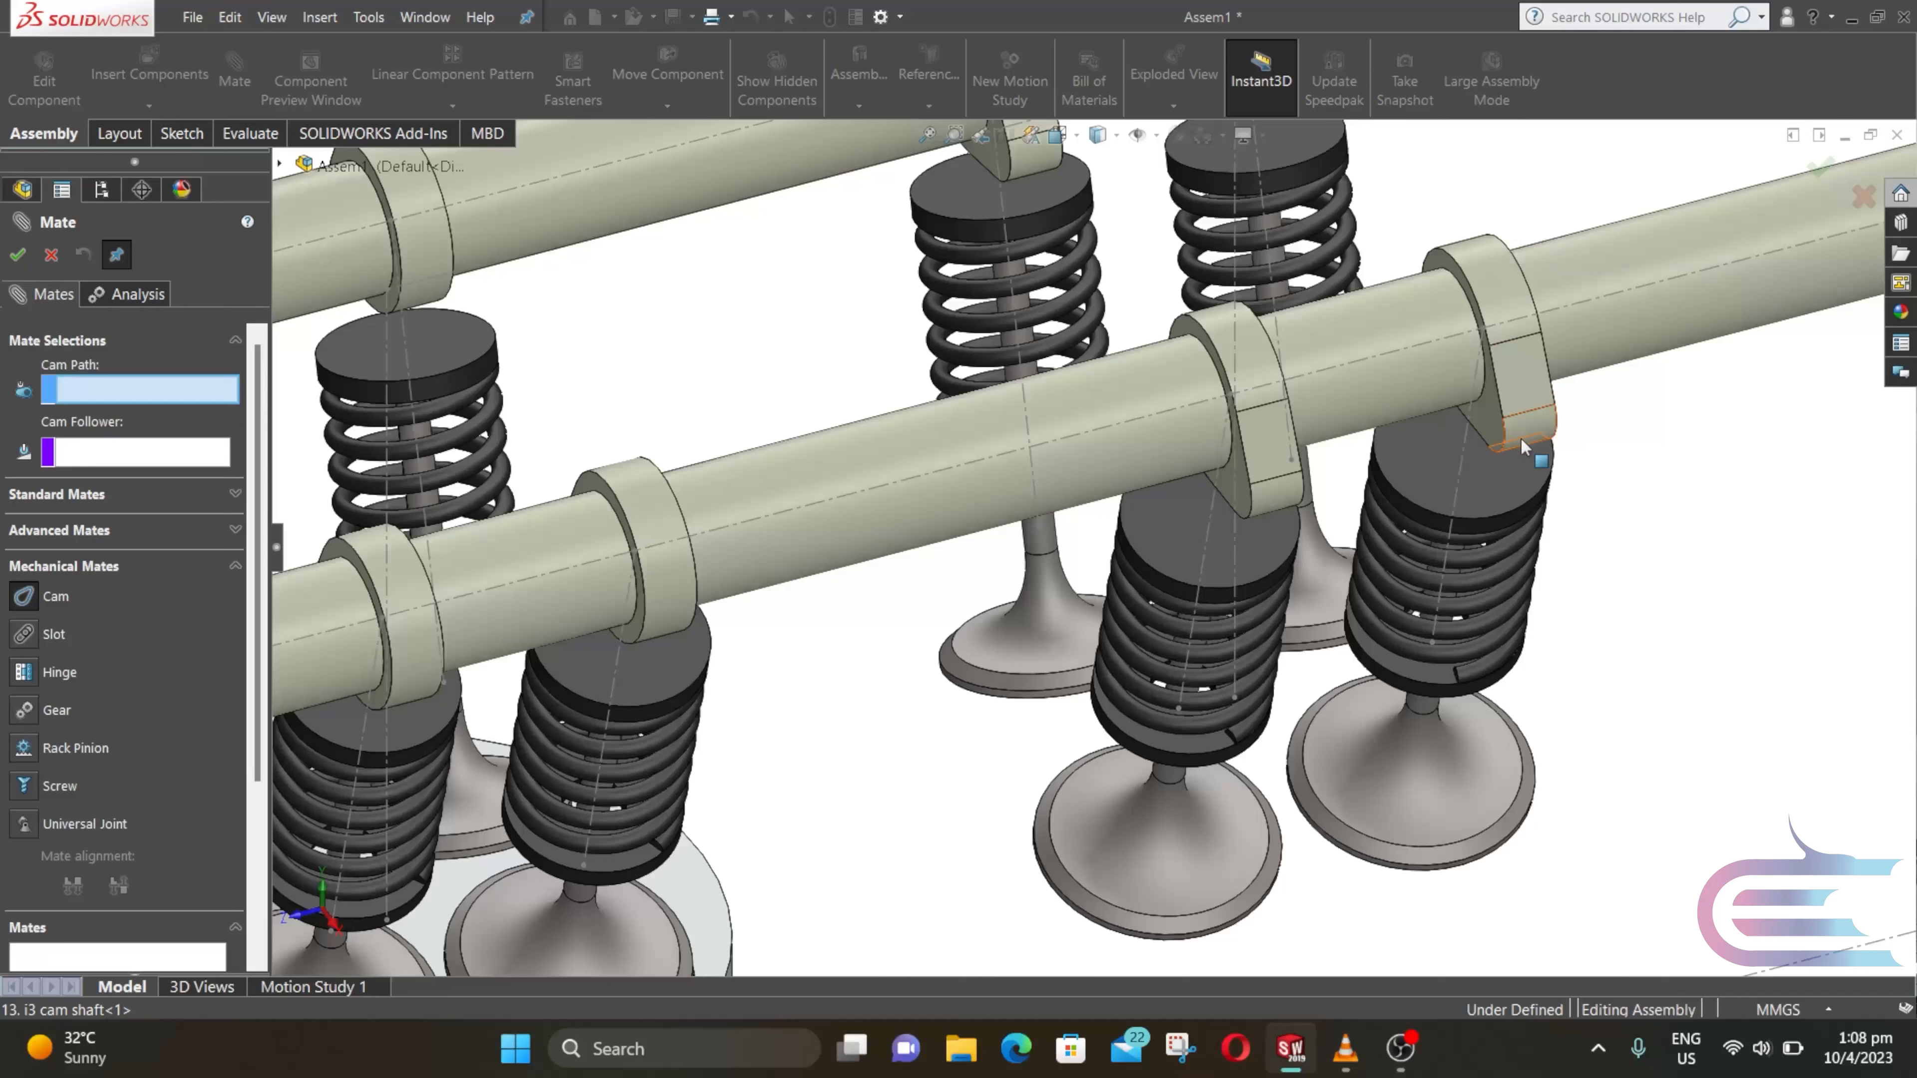
click(1521, 440)
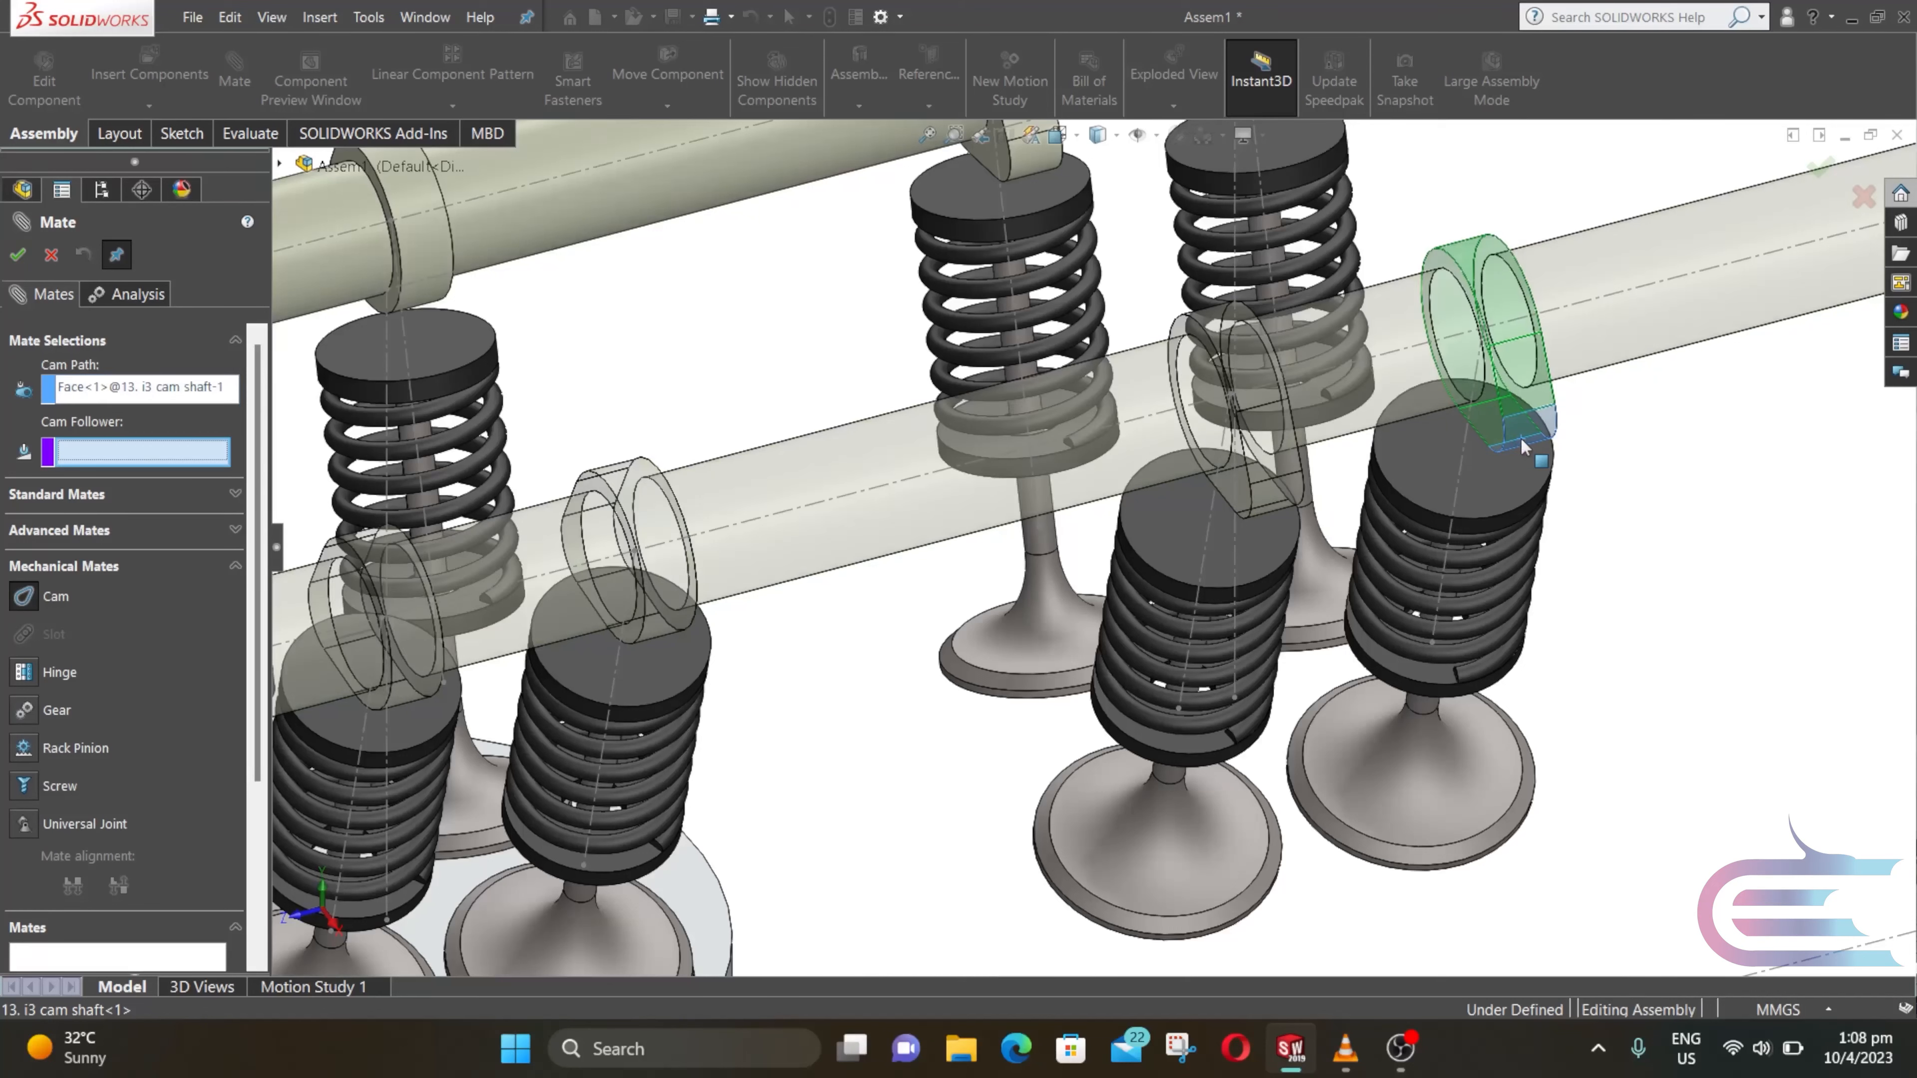
click(1485, 468)
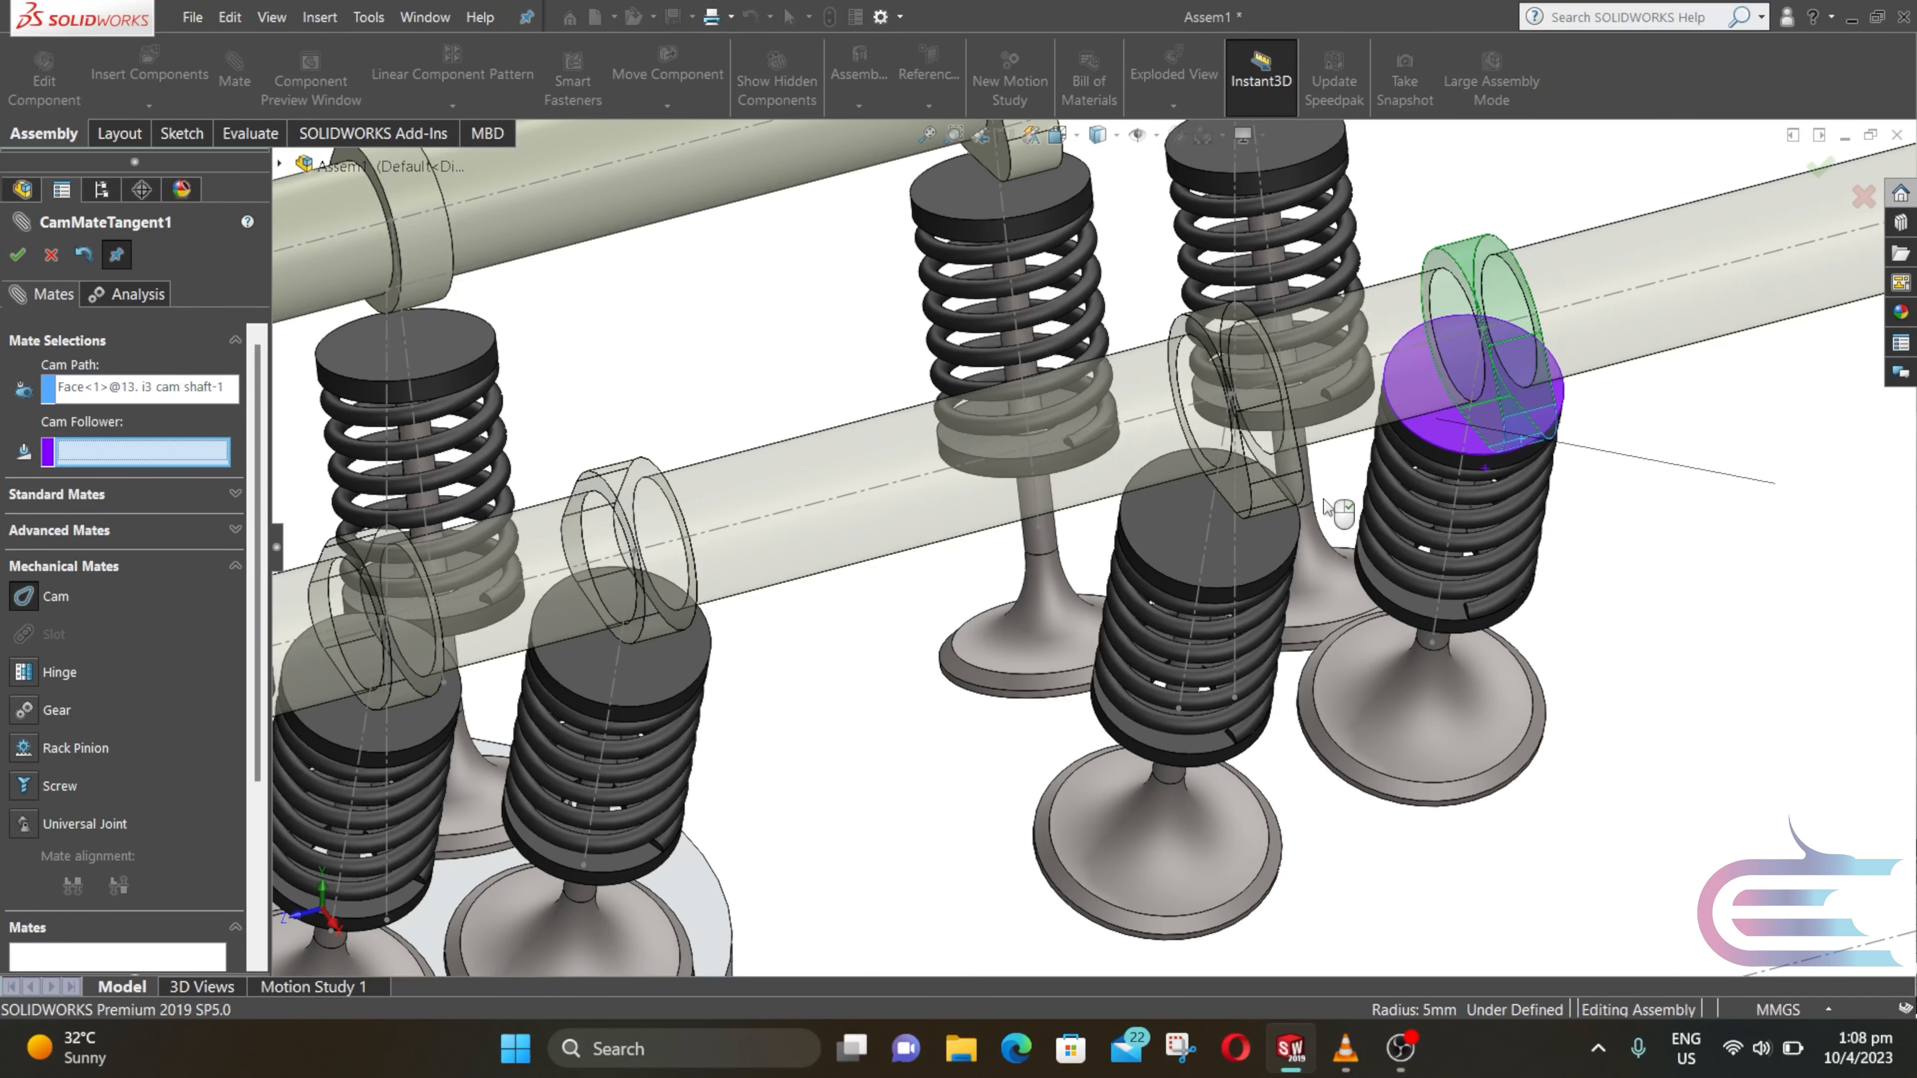
right_click(1280, 504)
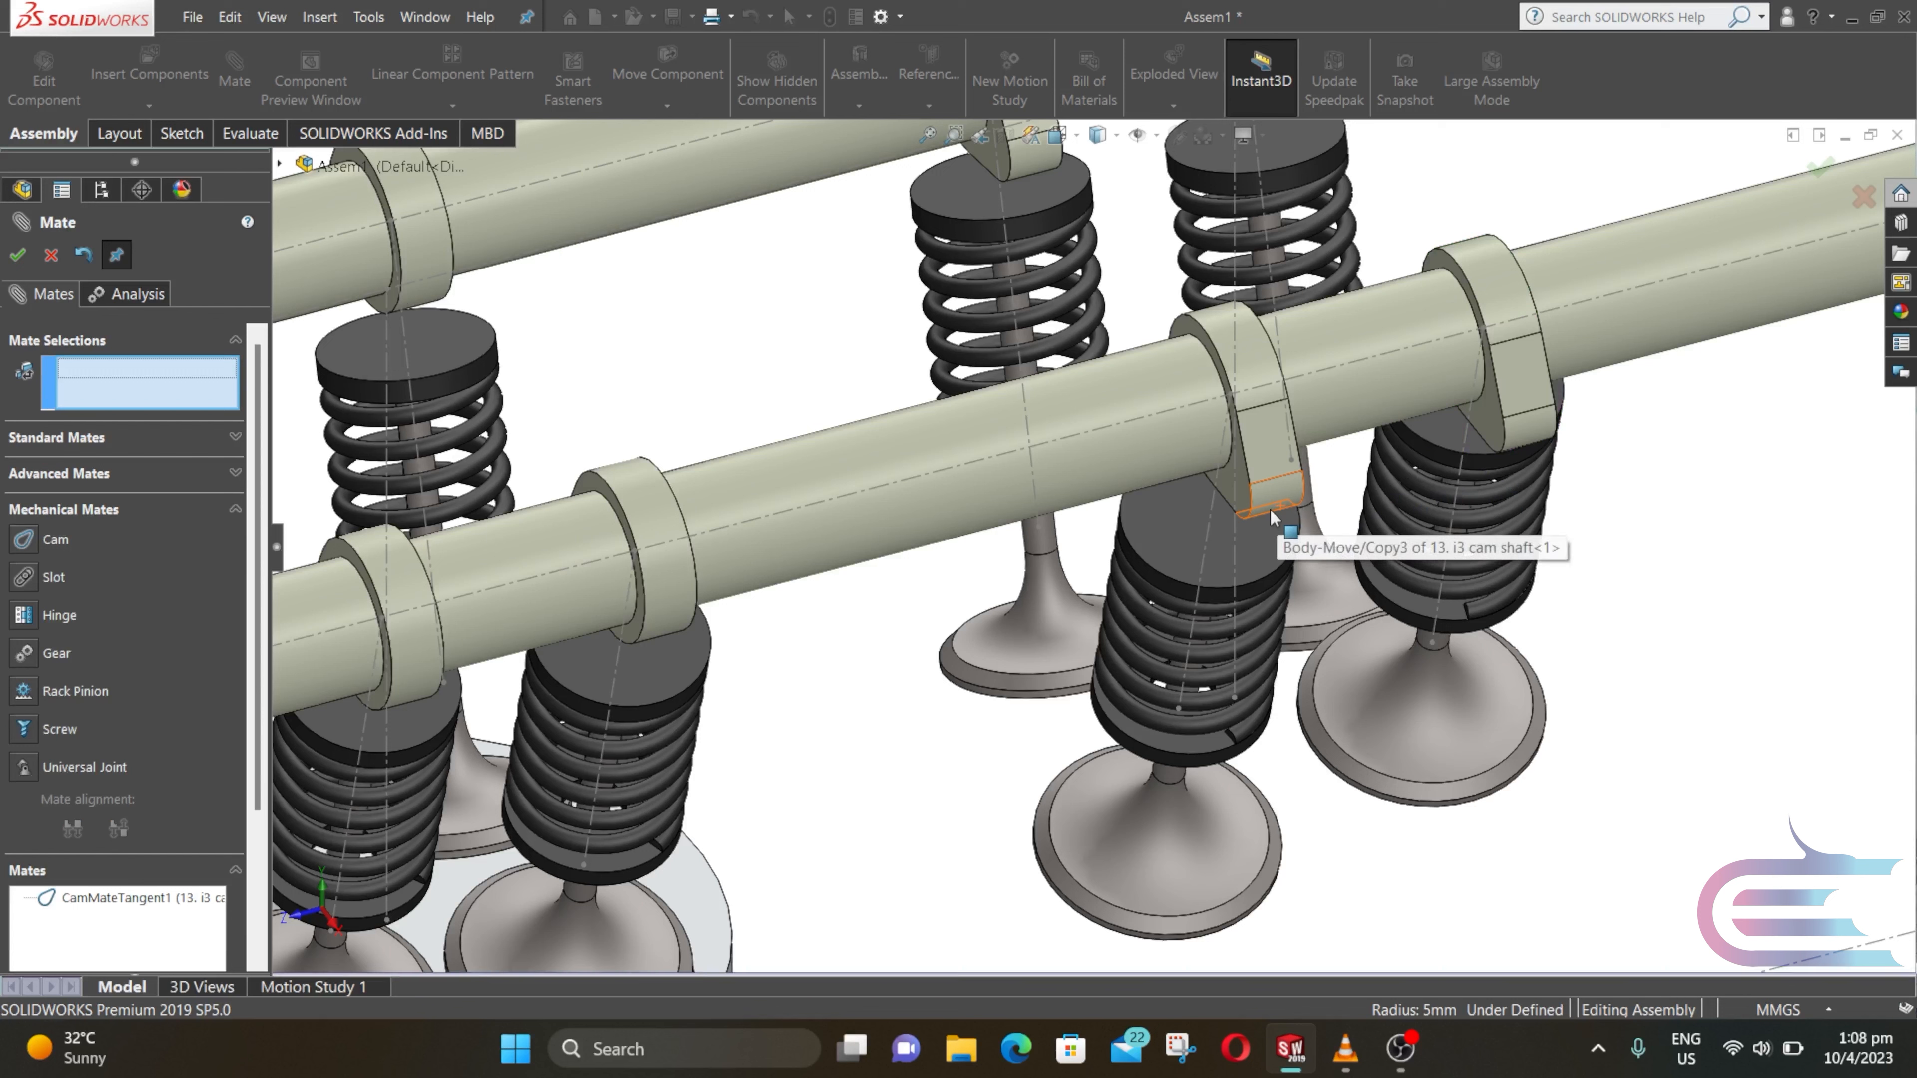
Step: Add a Cam mate between the adjacent lobe of the same camshaft and the top face of its valve spring
click(21, 542)
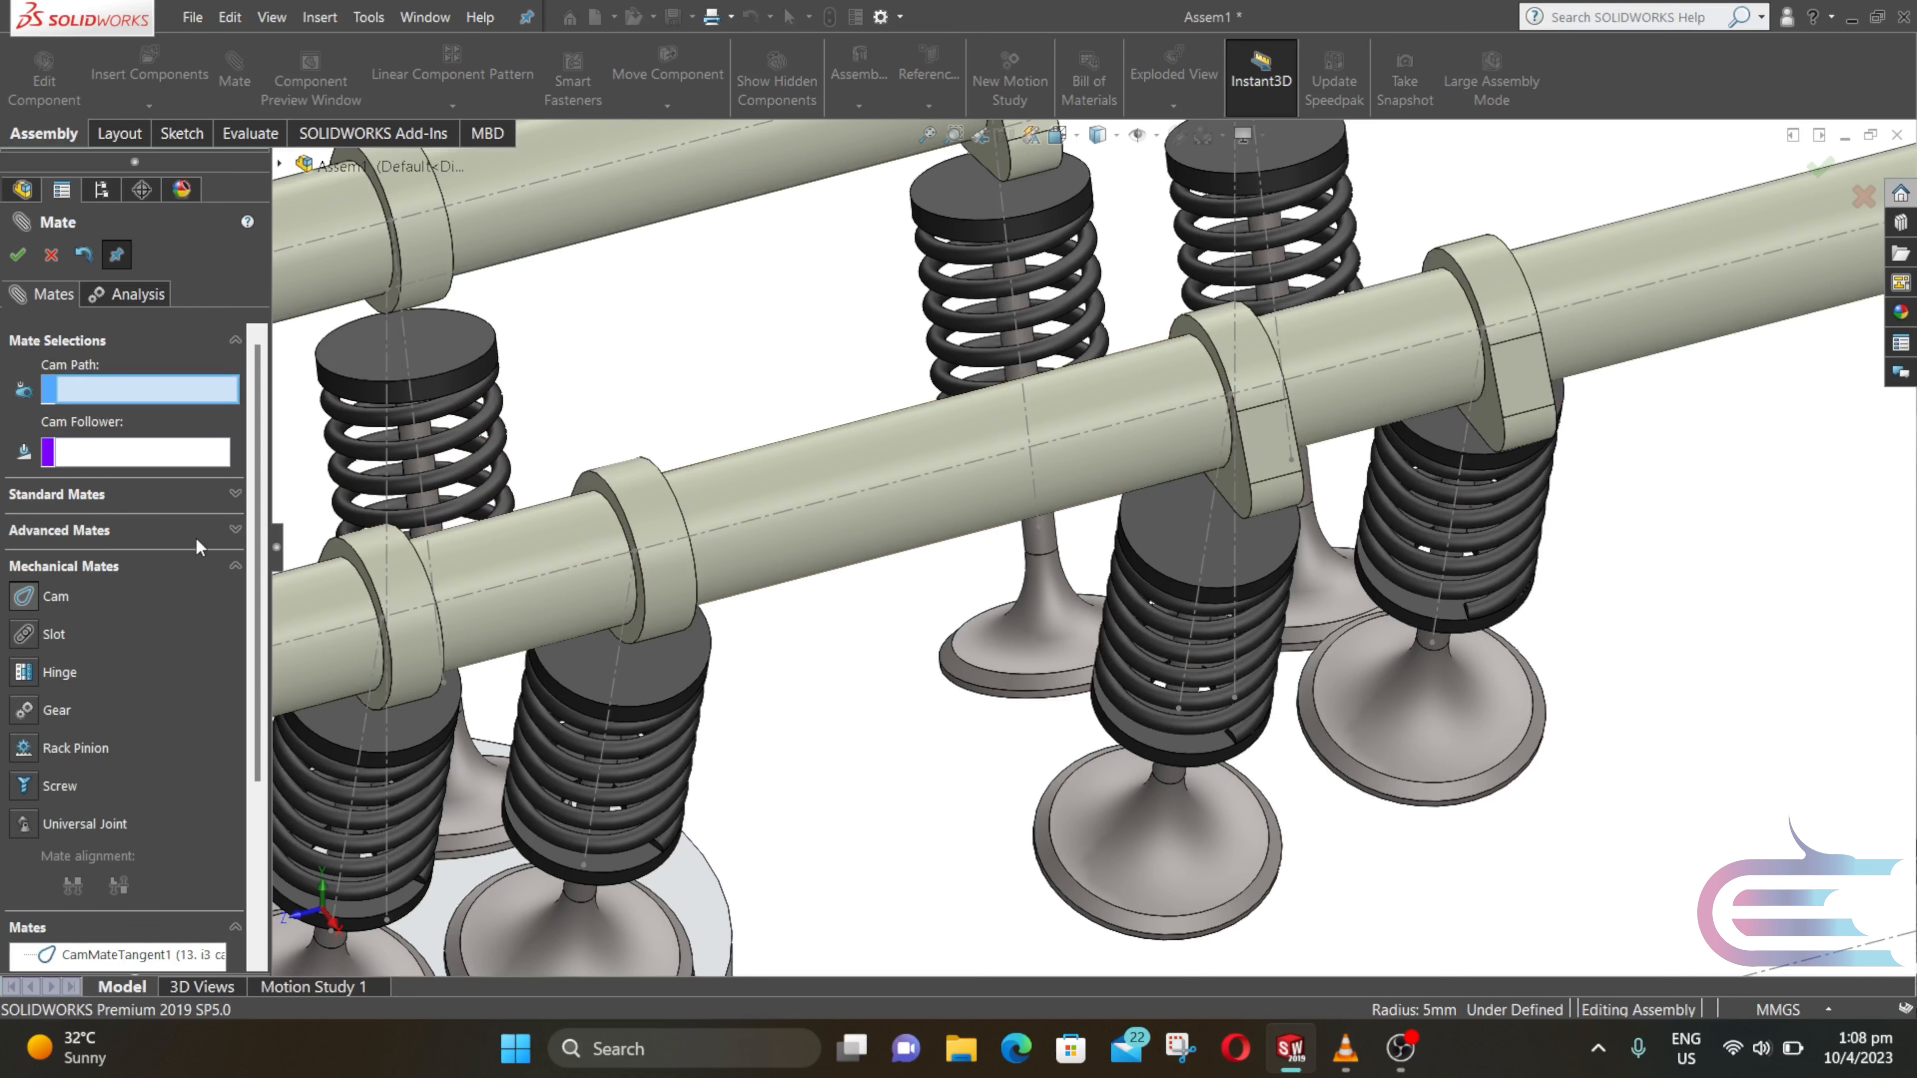
click(1244, 522)
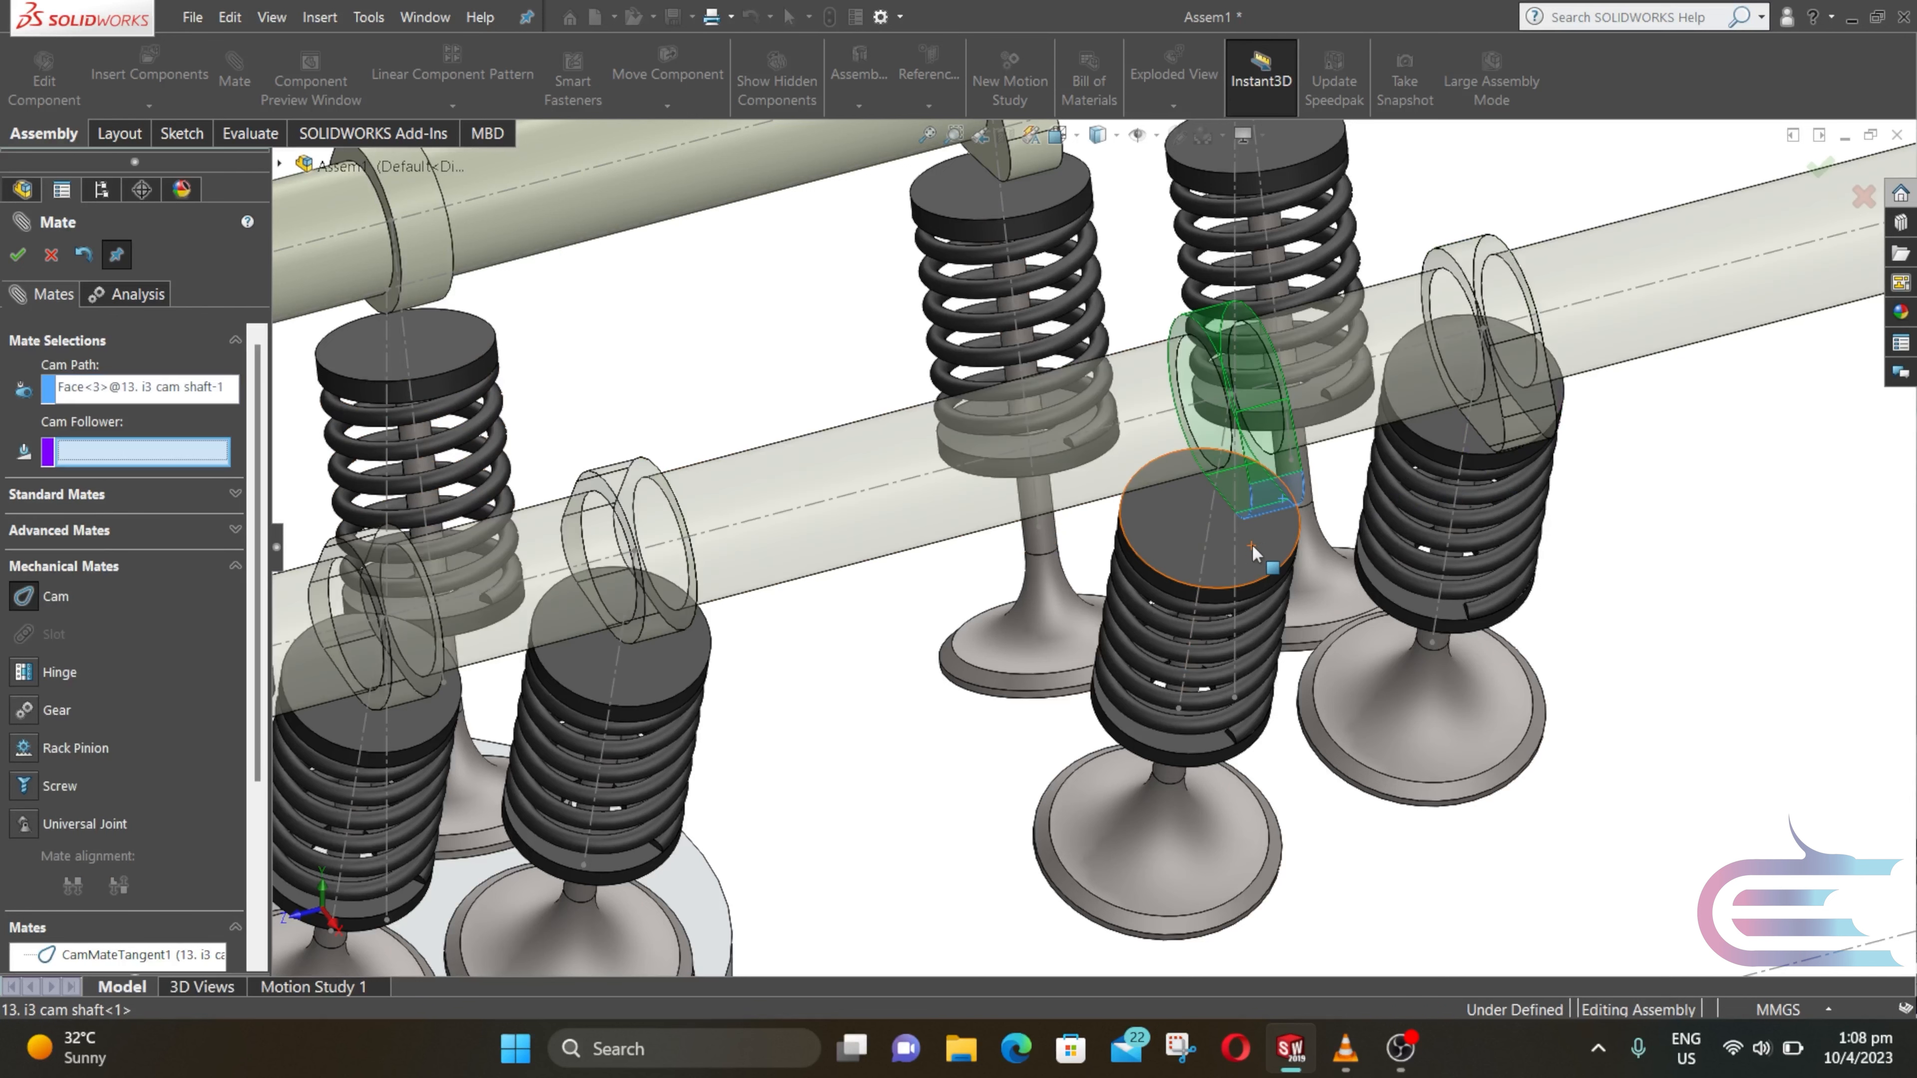
click(1234, 553)
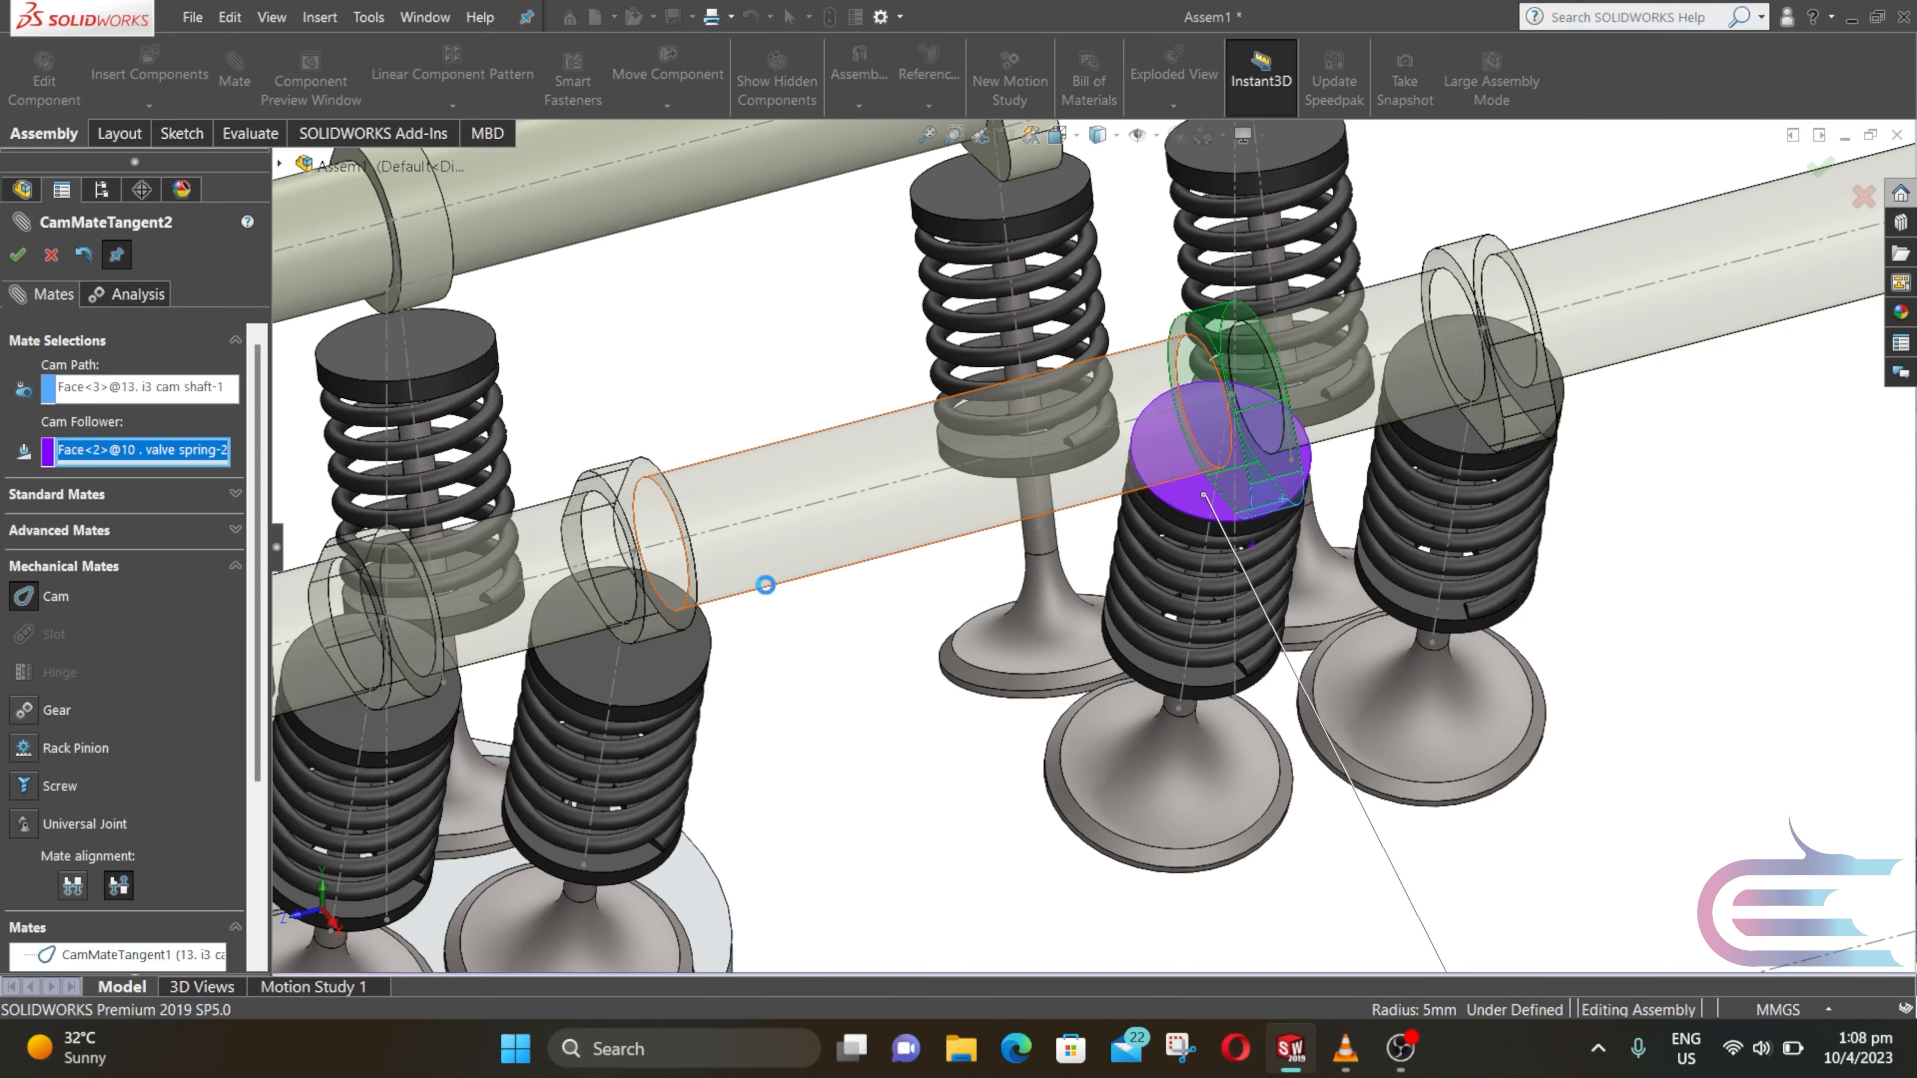
key(Return)
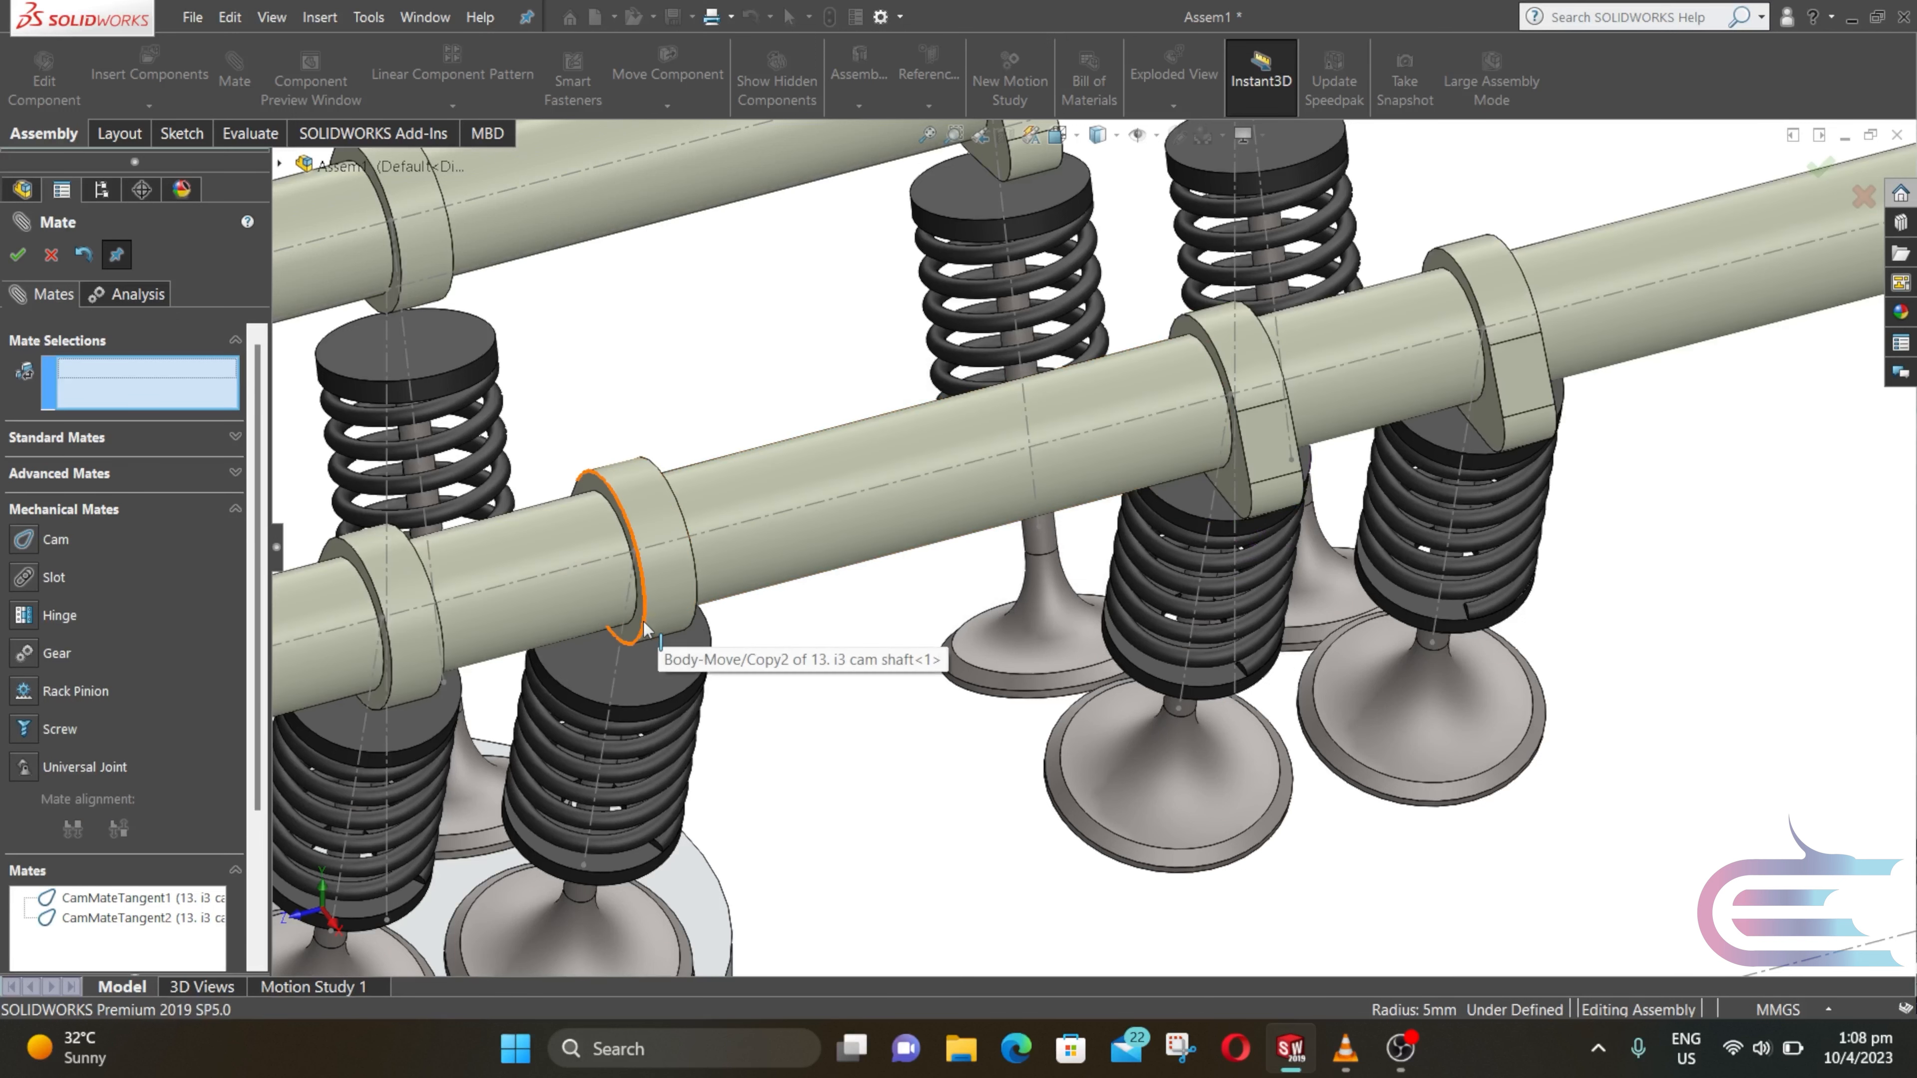
Step: Add Cam mates between the intake camshaft's two middle-cylinder lobes and the top faces of the valve springs below them
click(25, 542)
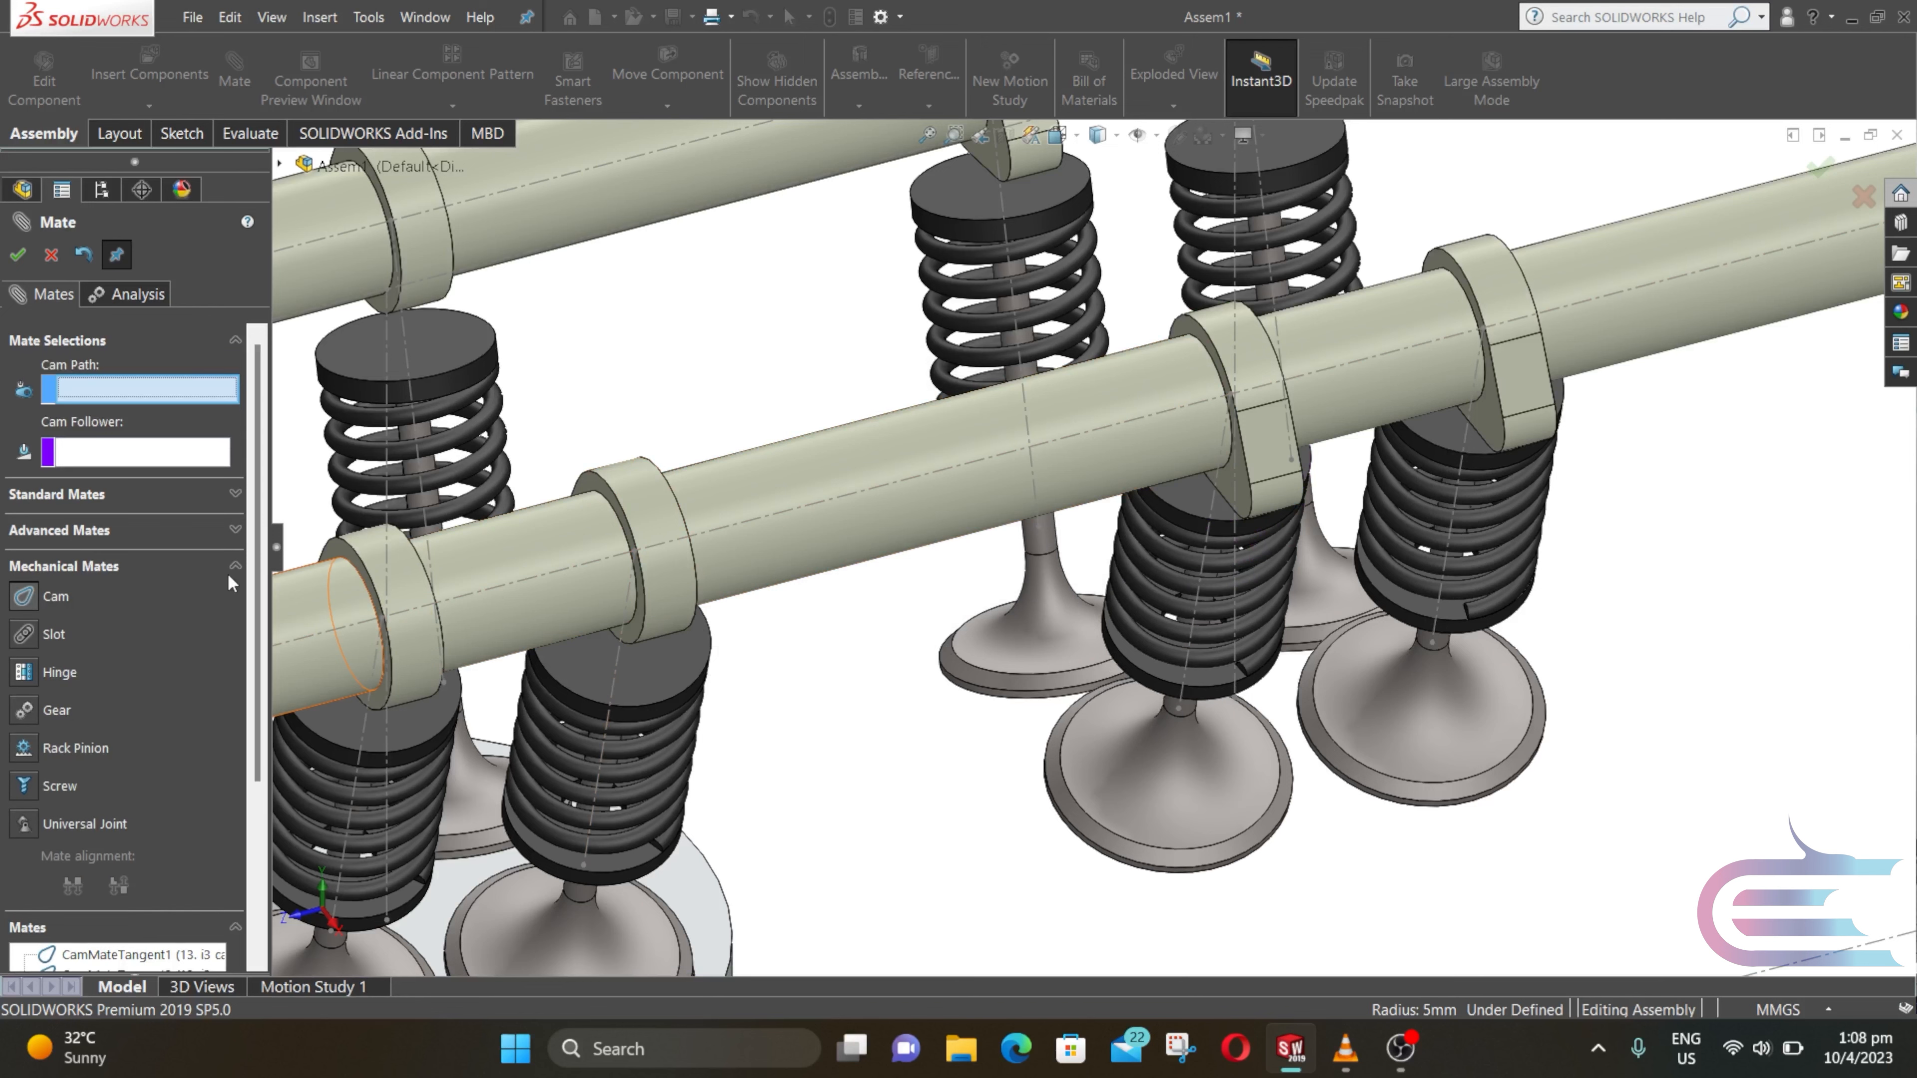
click(656, 609)
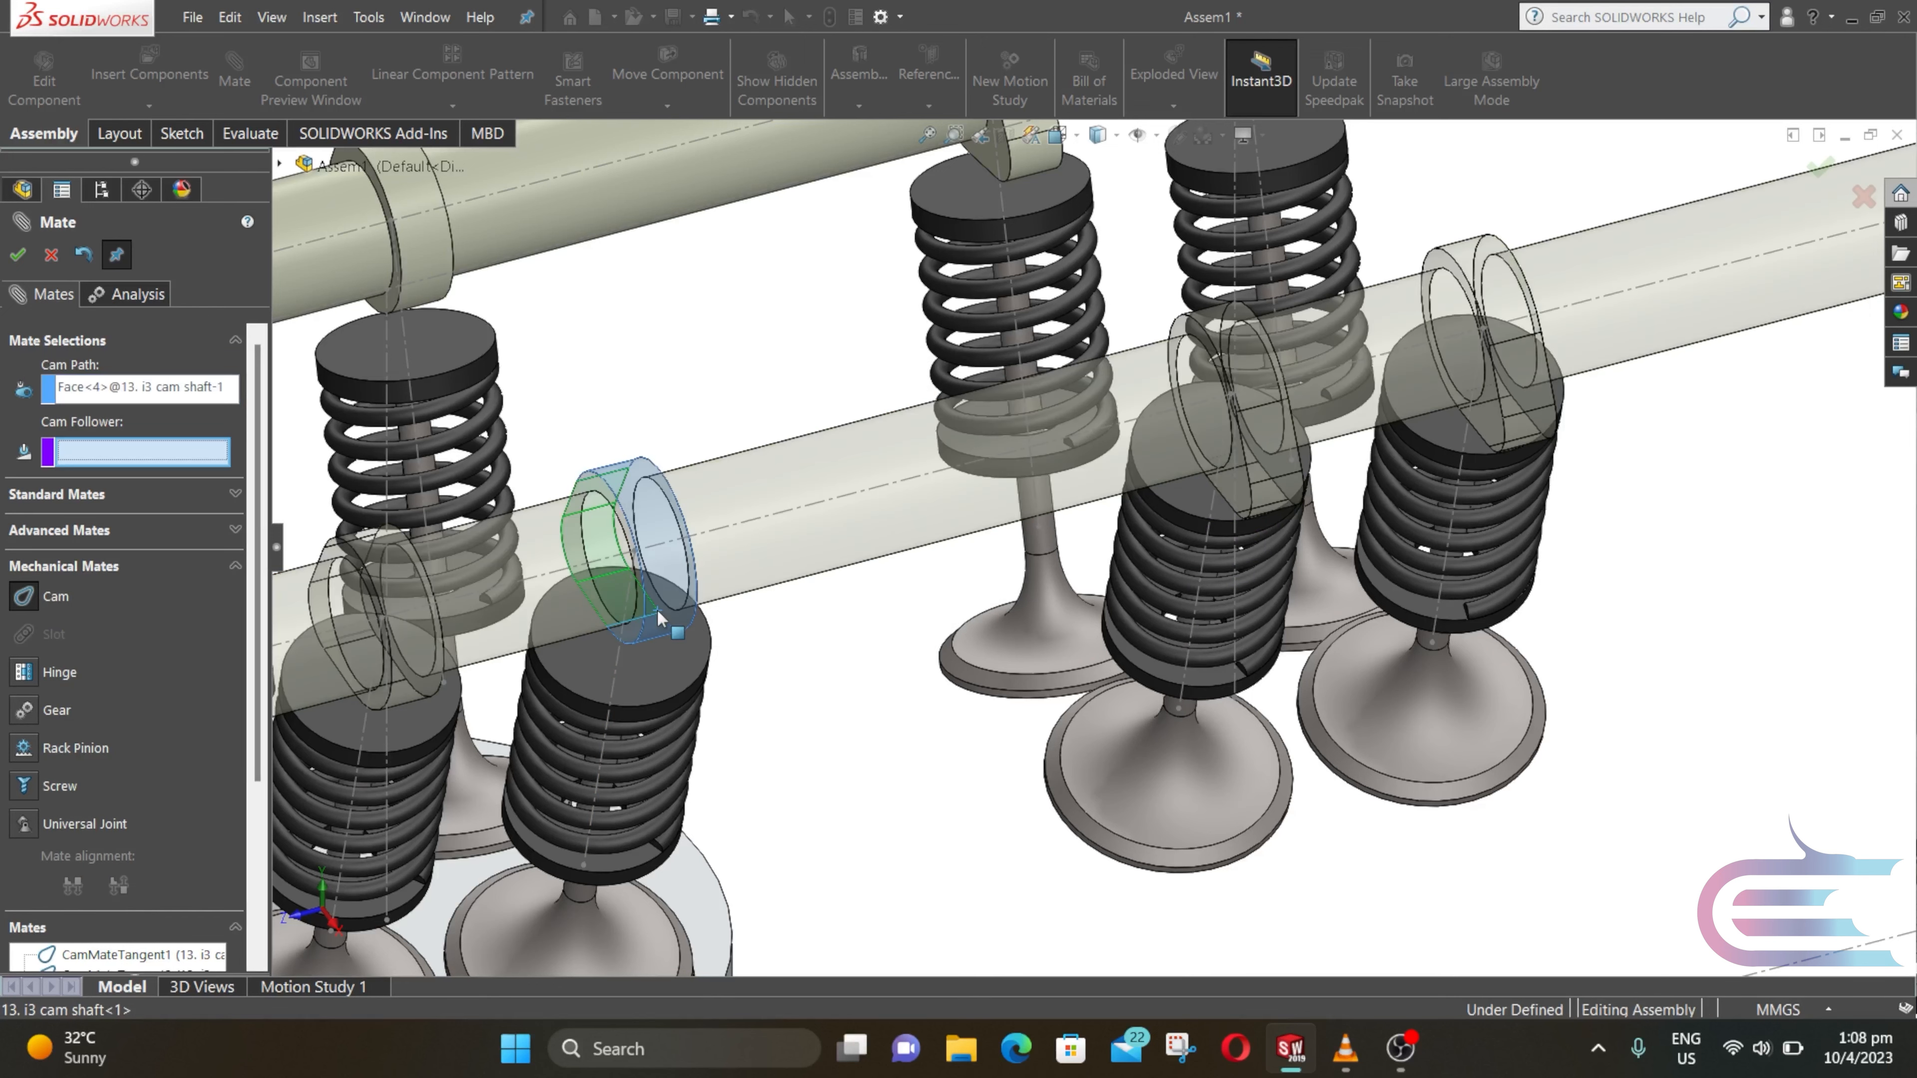
click(666, 666)
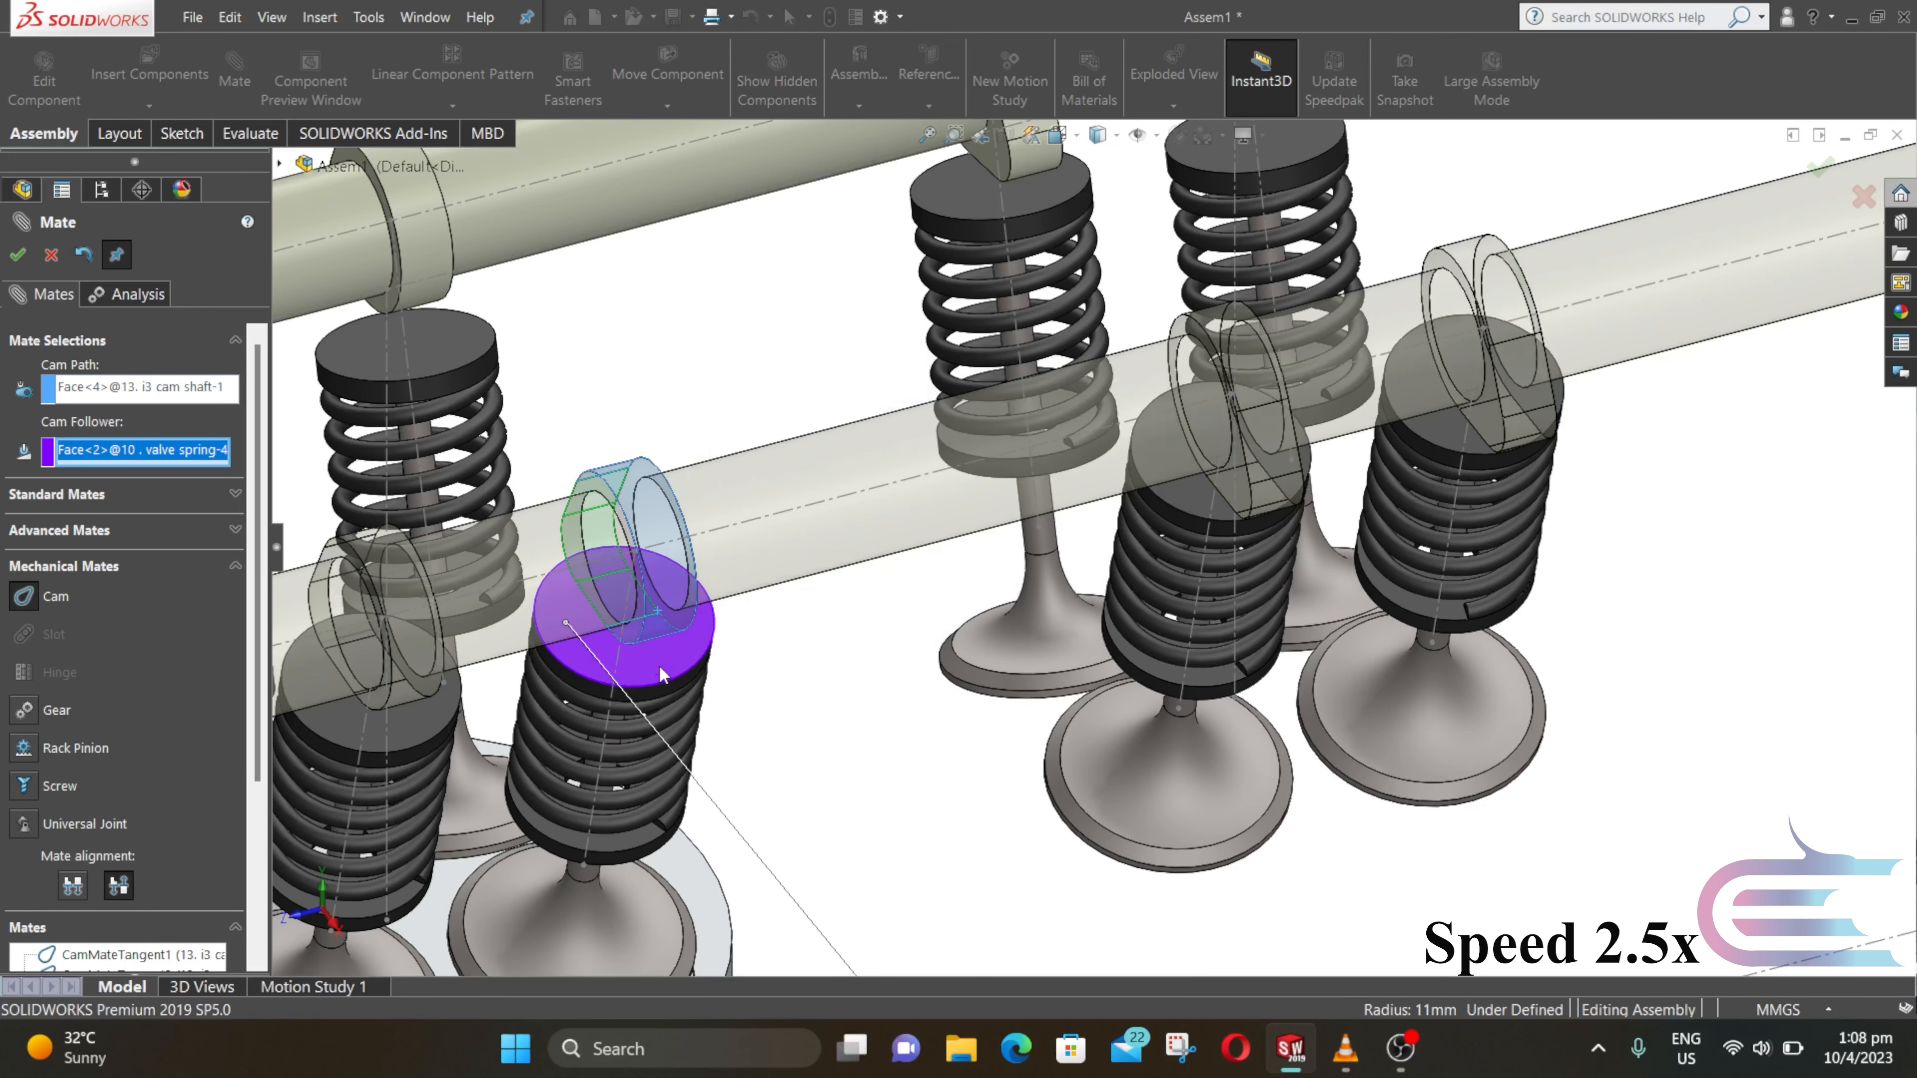
key(Return)
click(411, 688)
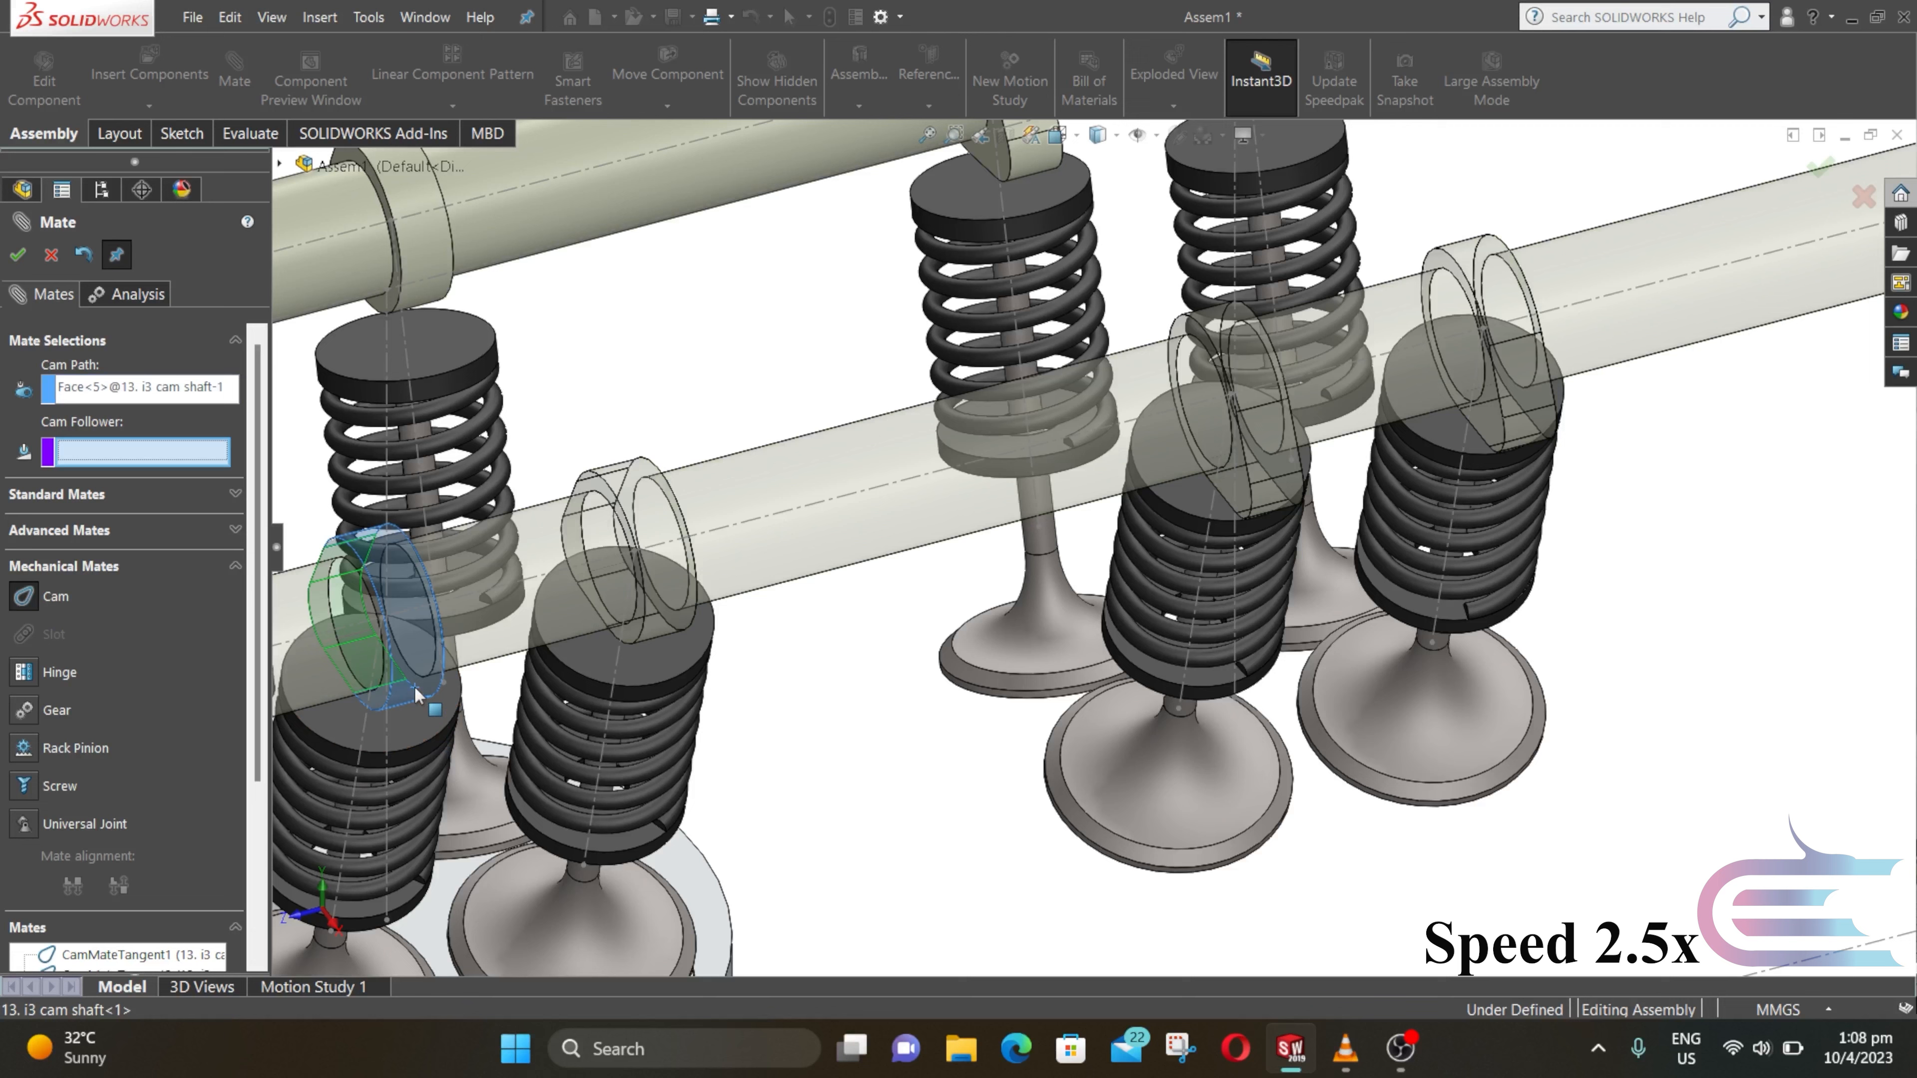
click(415, 721)
key(Return)
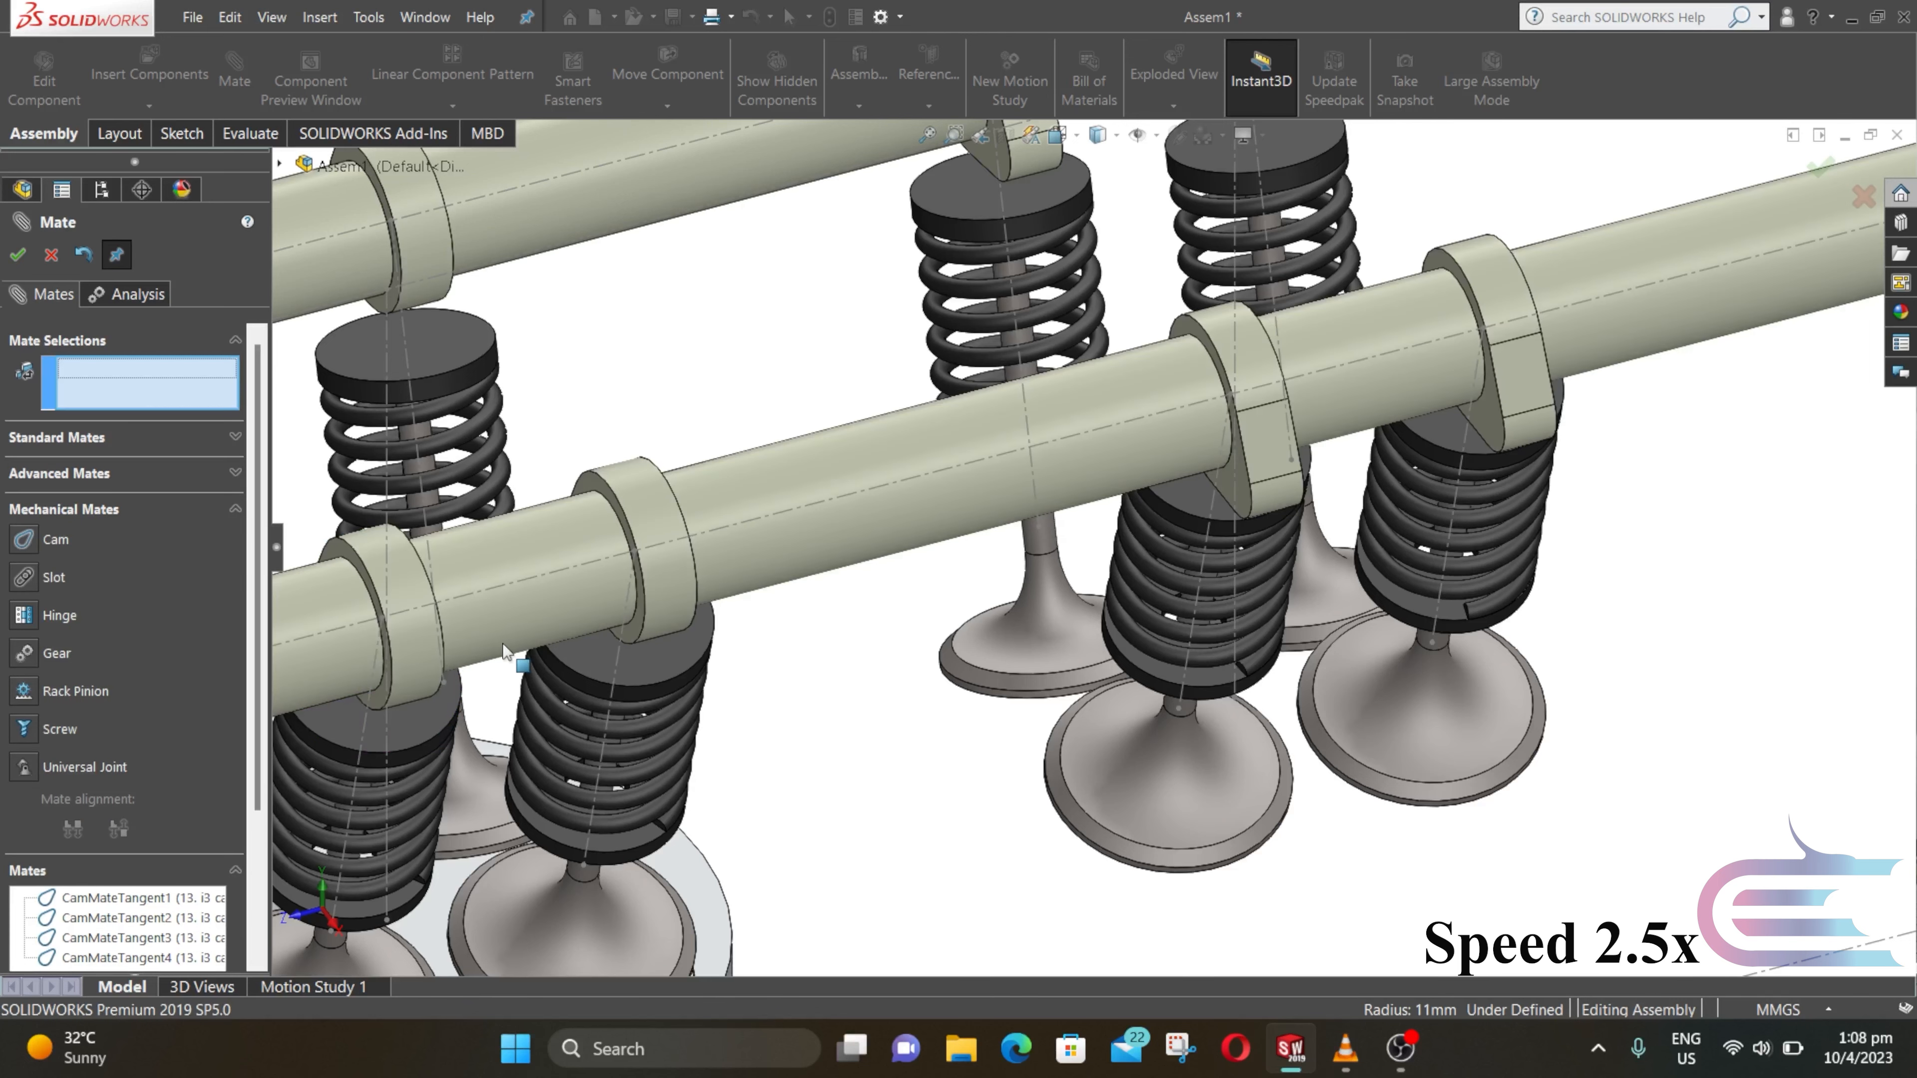
key(Escape)
Step: Add a Cam mate between the inner lobe of the intake camshaft's pair nearest the keyed end and its valve spring's top face
scroll(550, 654, up, 5)
scroll(549, 654, down, 3)
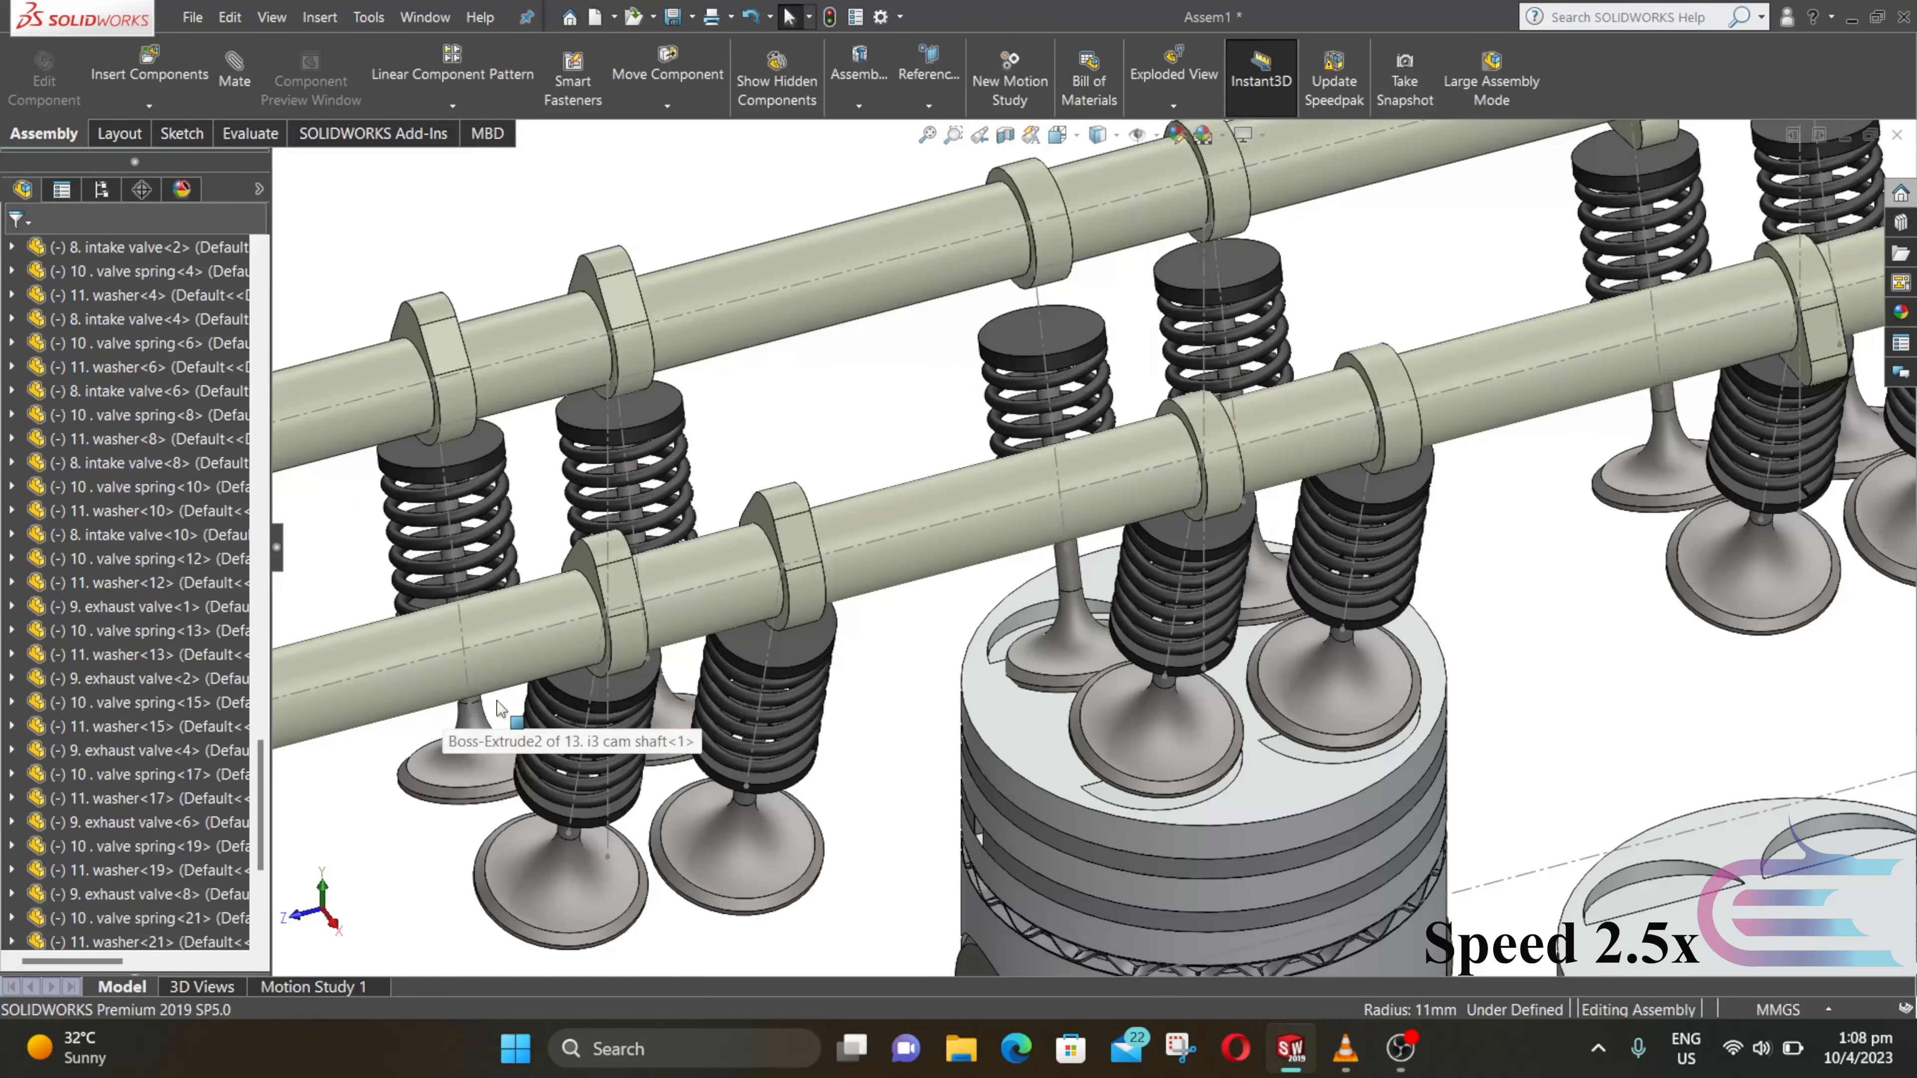
key(m)
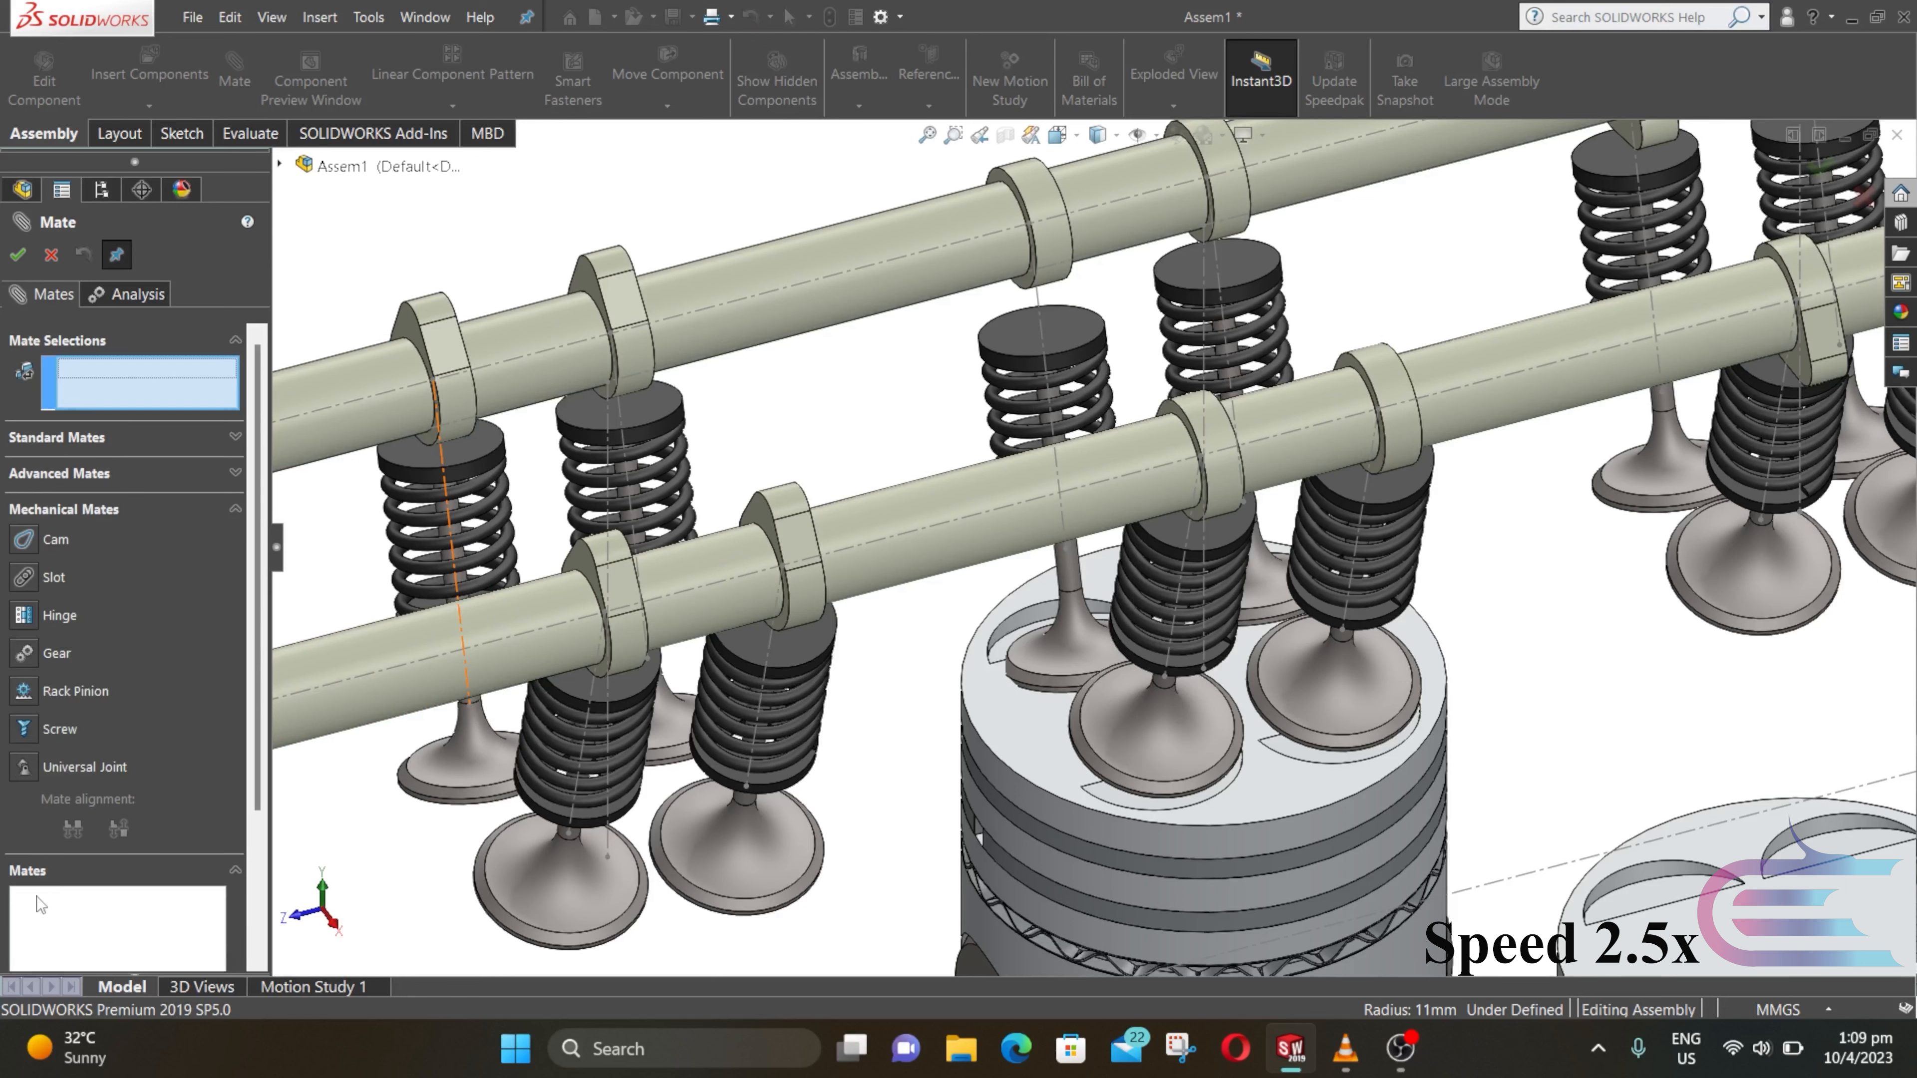
click(38, 545)
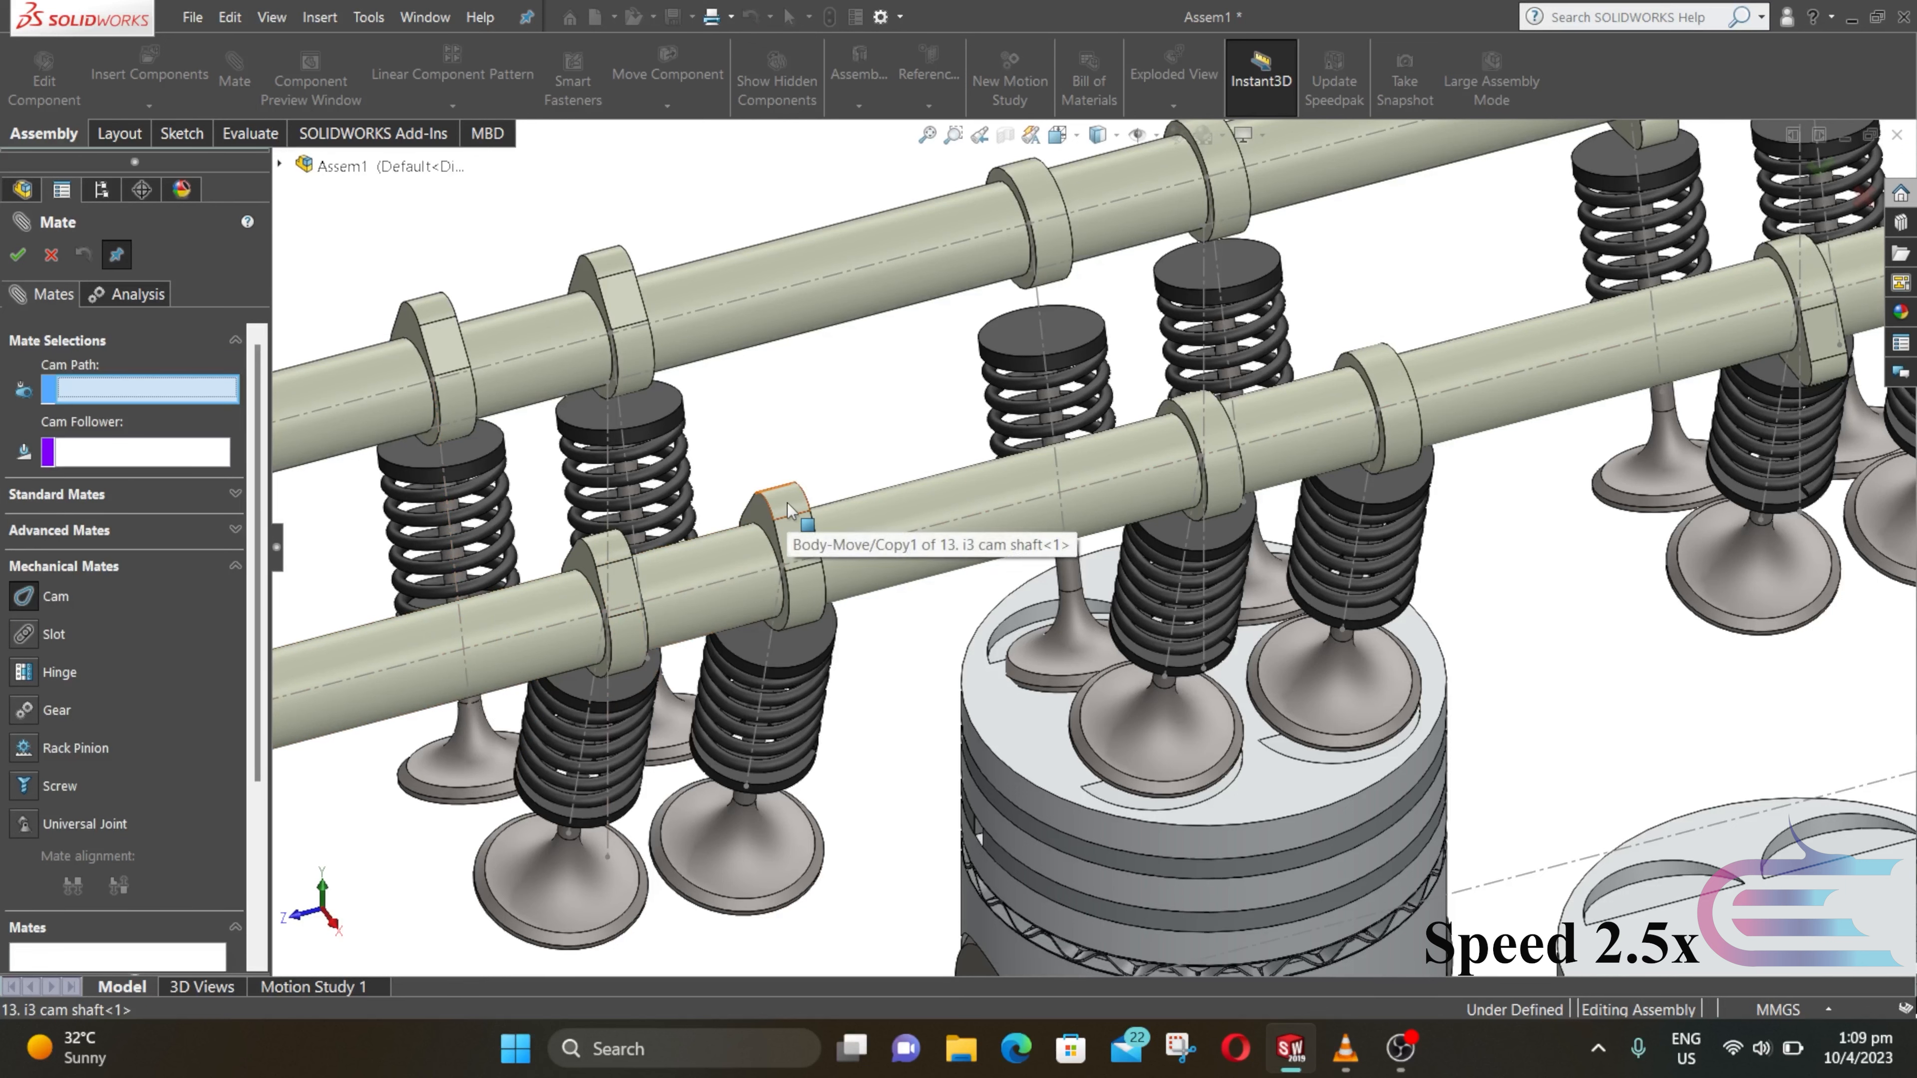
click(753, 562)
click(792, 647)
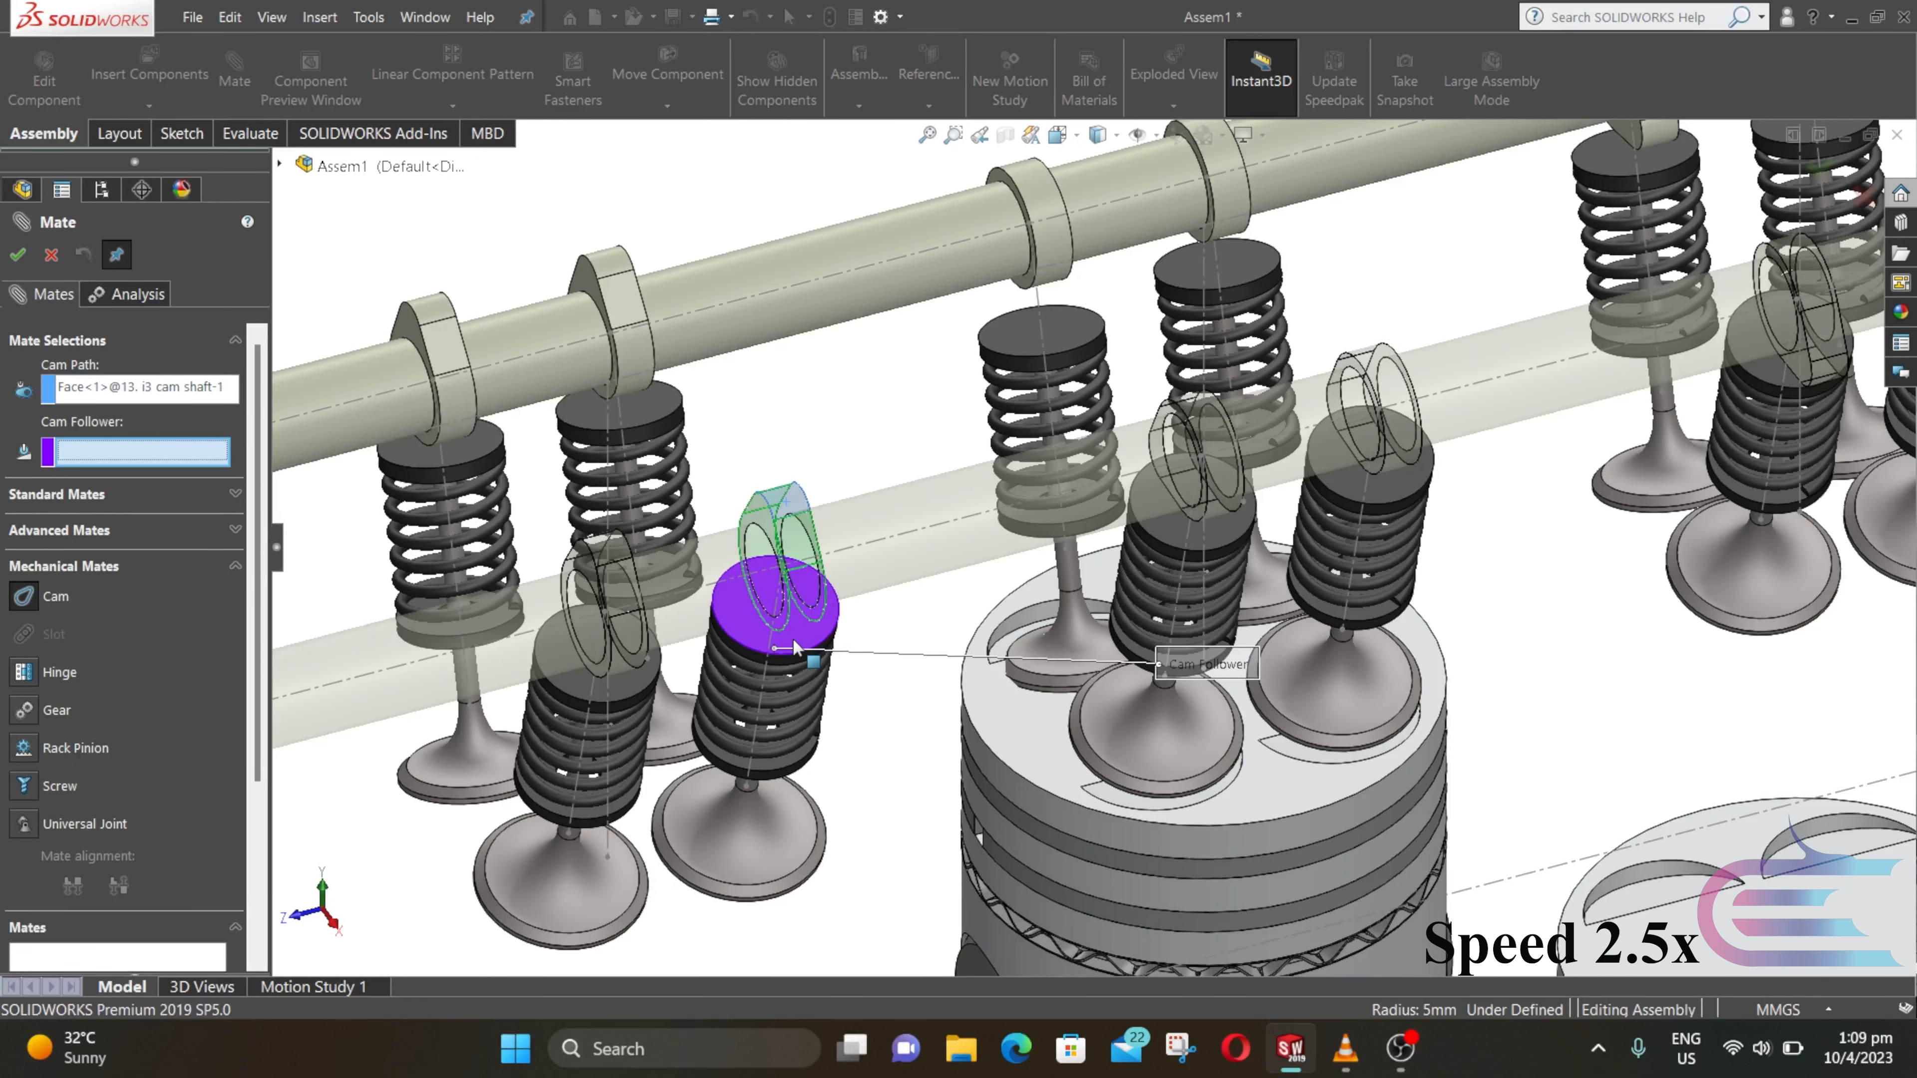
key(Return)
key(Return)
Step: Add a Cam mate between the intake camshaft lobe closest to the keyed end and the top face of its valve spring
click(38, 545)
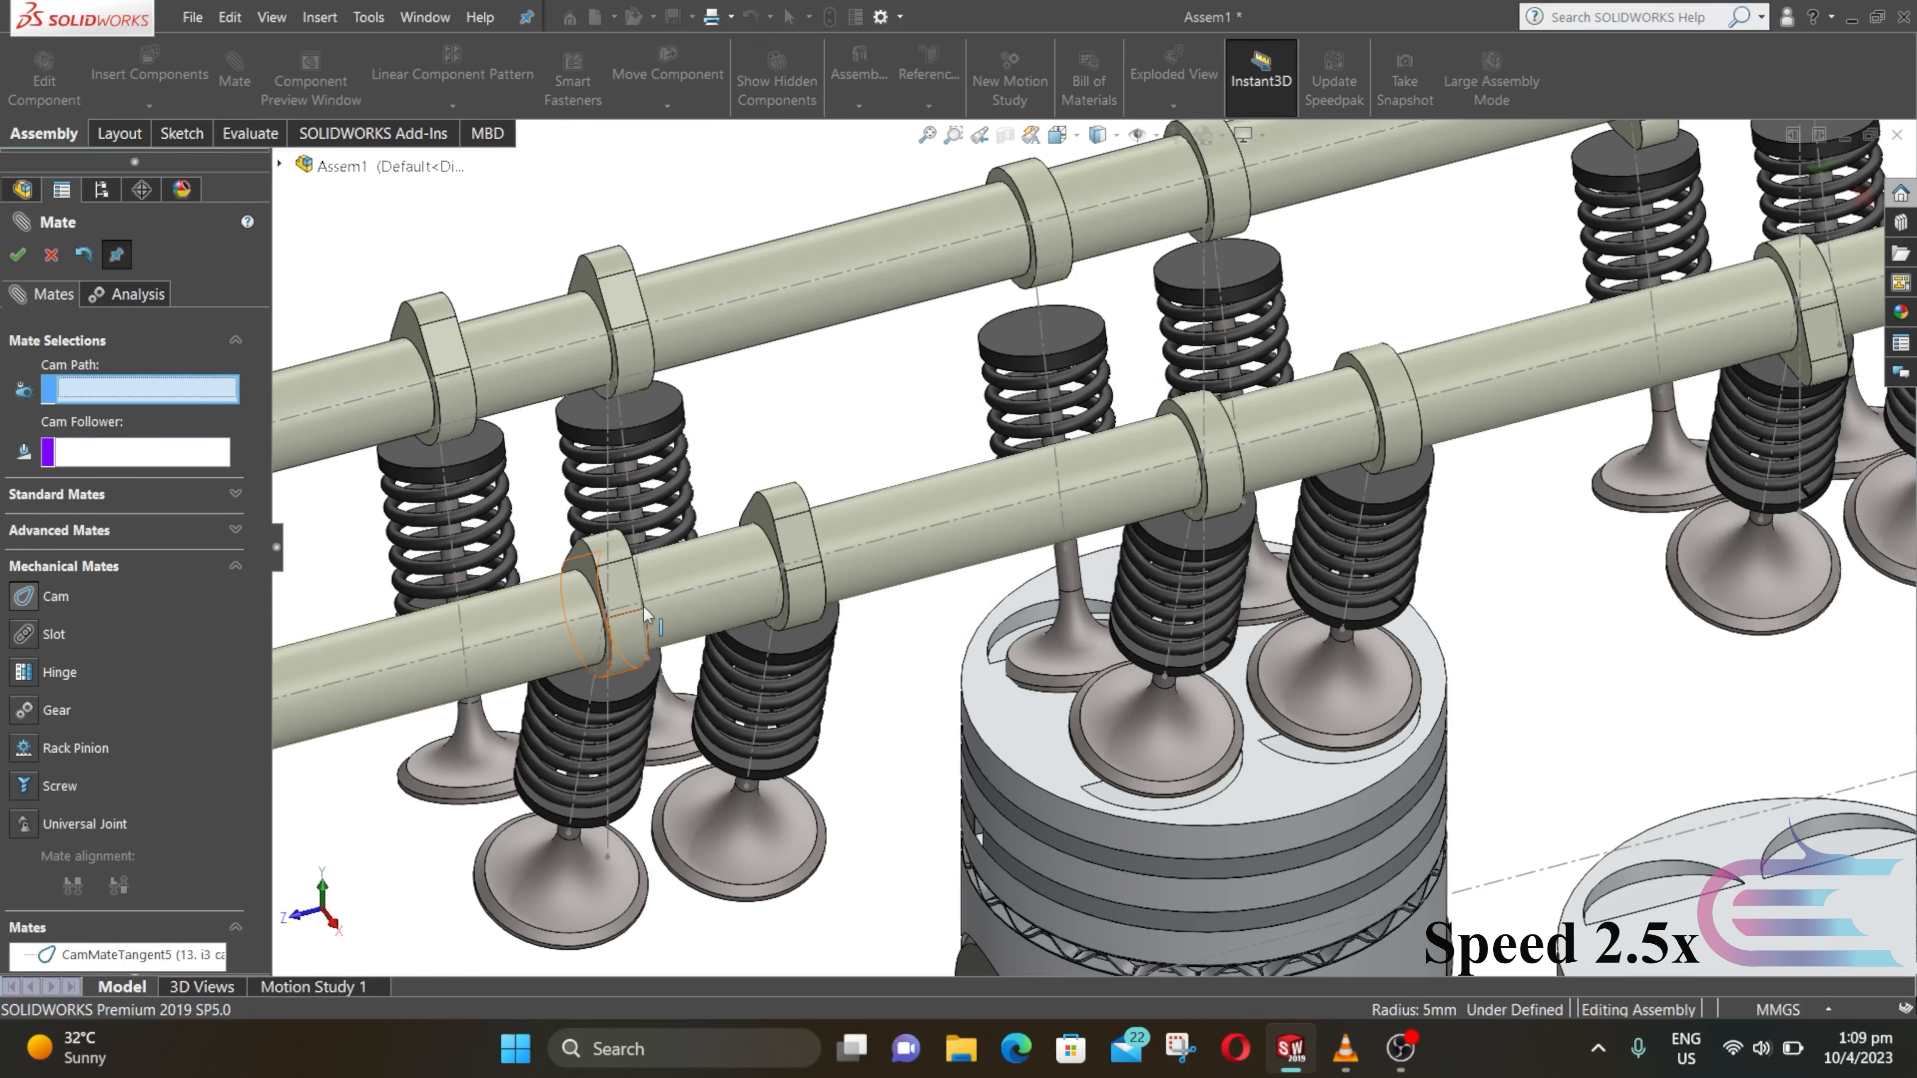
click(621, 554)
click(630, 683)
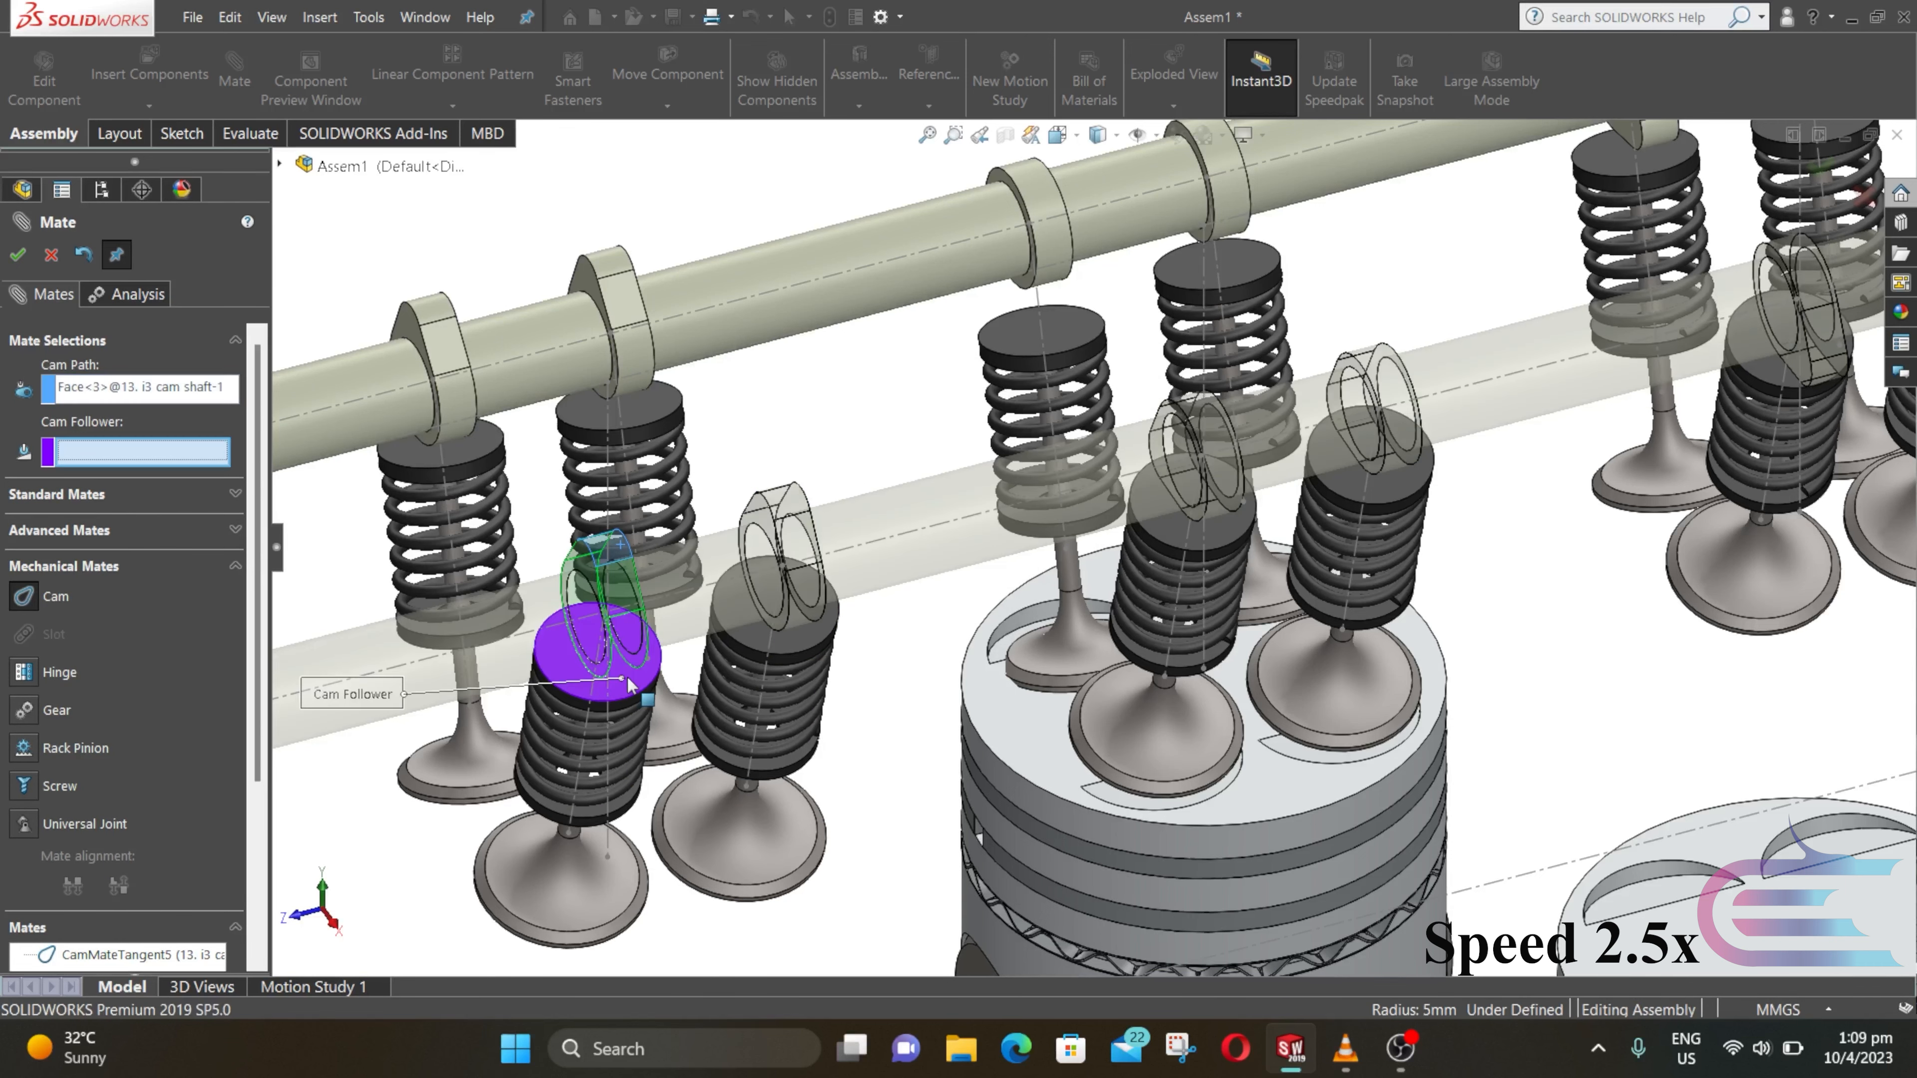
key(Return)
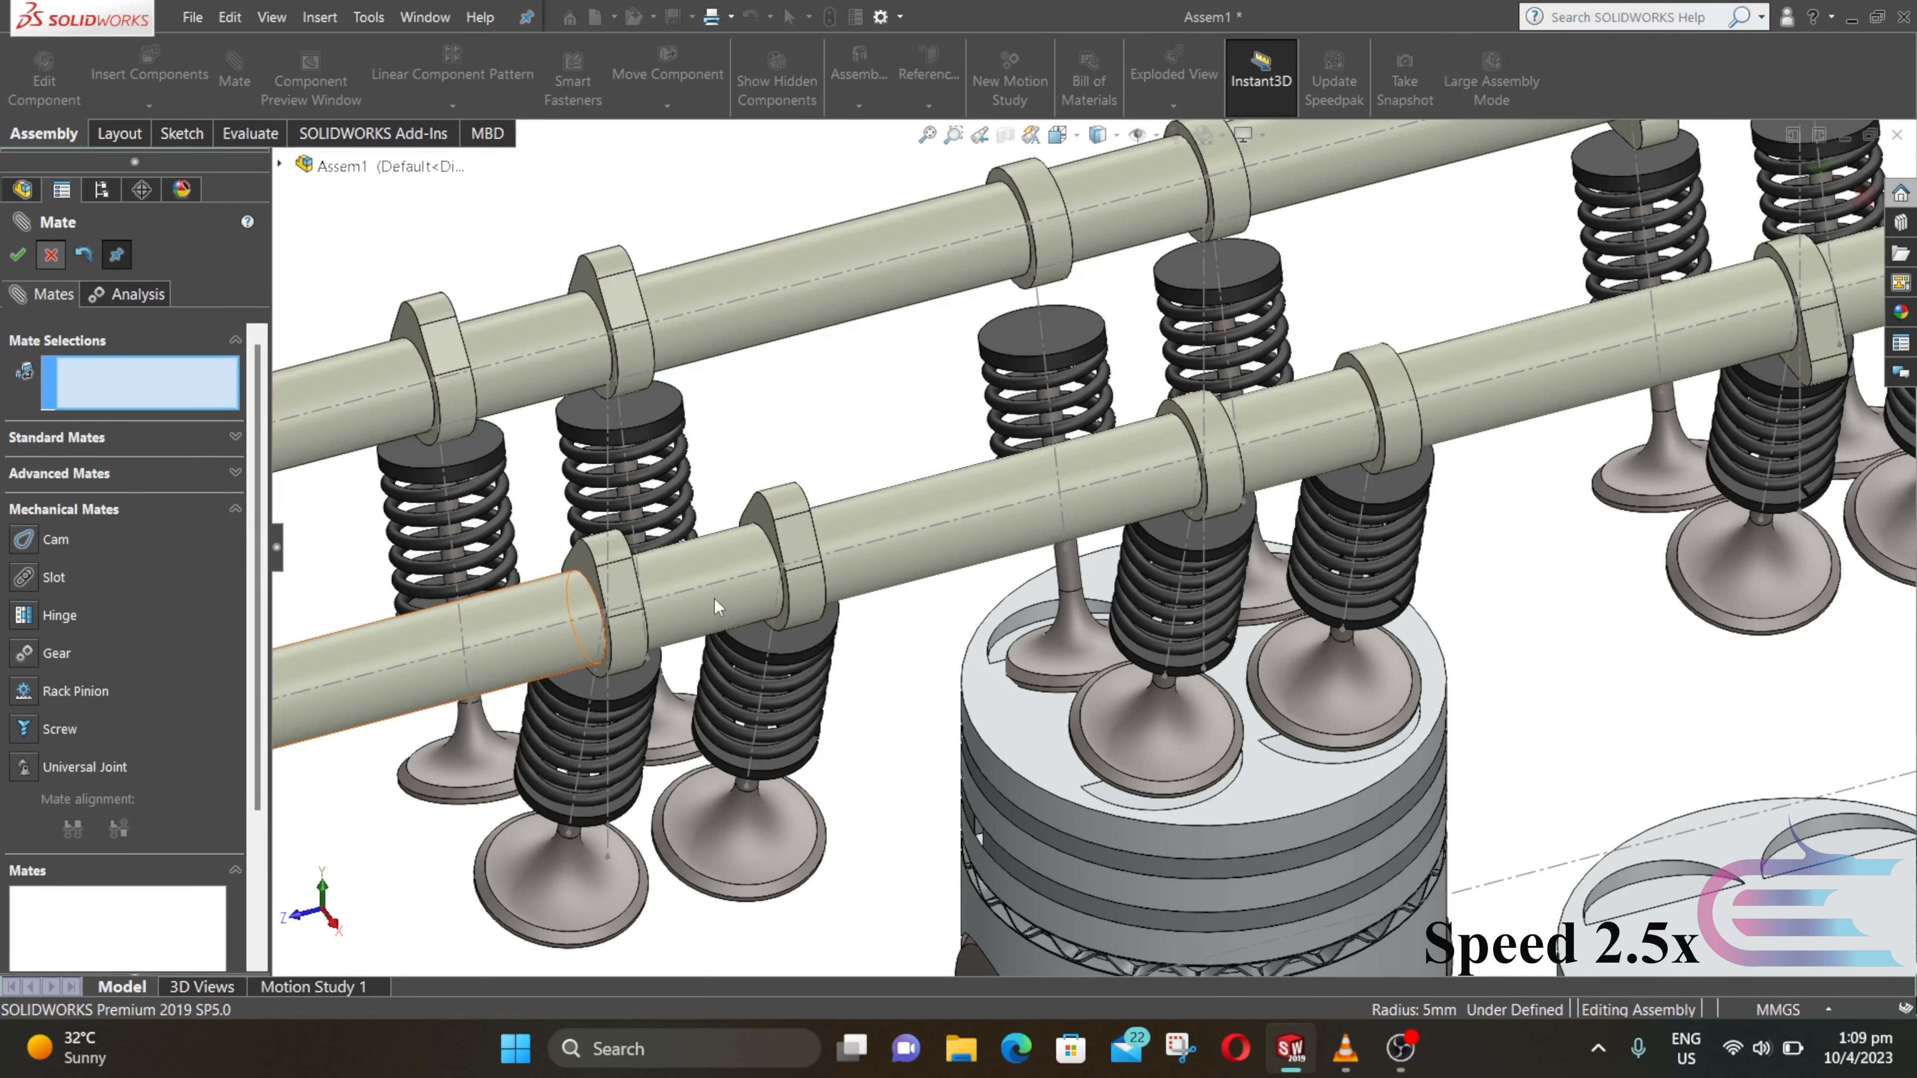
key(Escape)
Step: Rotate the intake camshaft about half a turn so the key on its end points downward
middle_drag(716, 600, 625, 541)
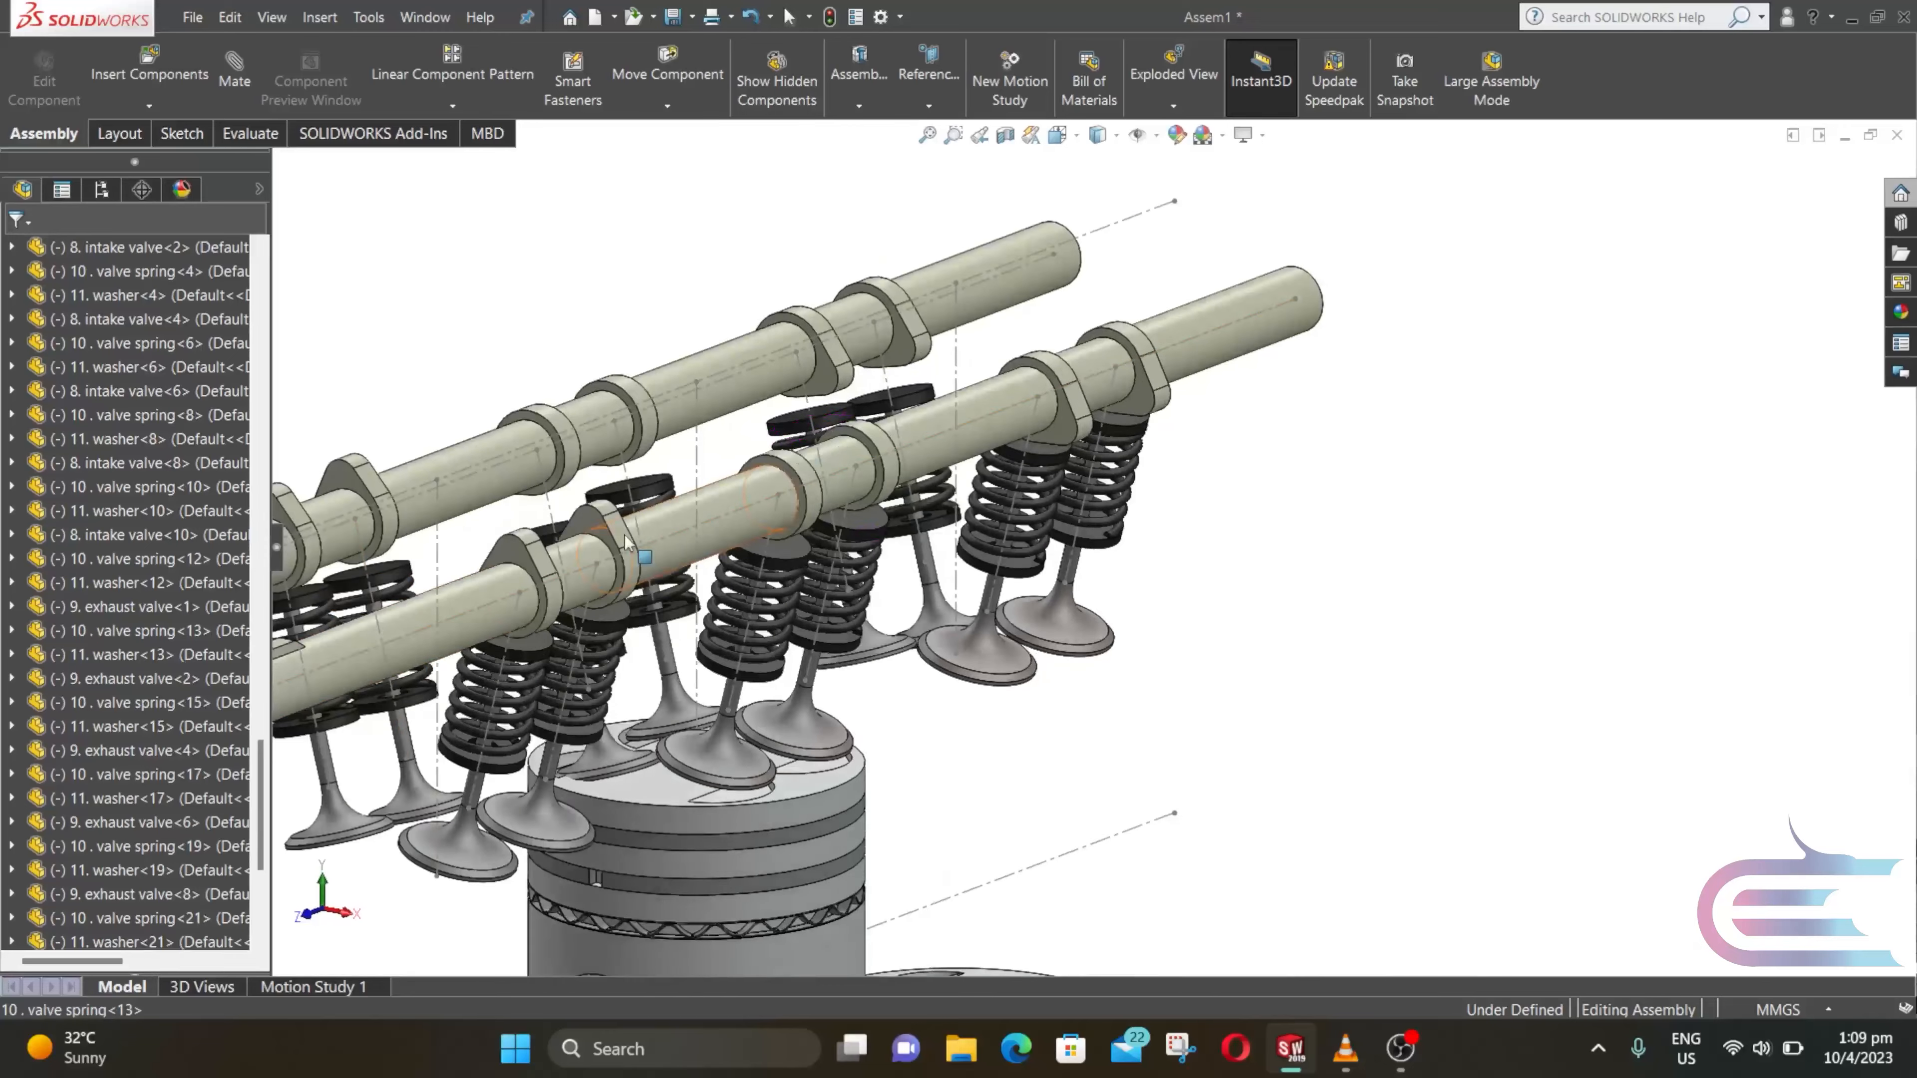
scroll(327, 666, down, 5)
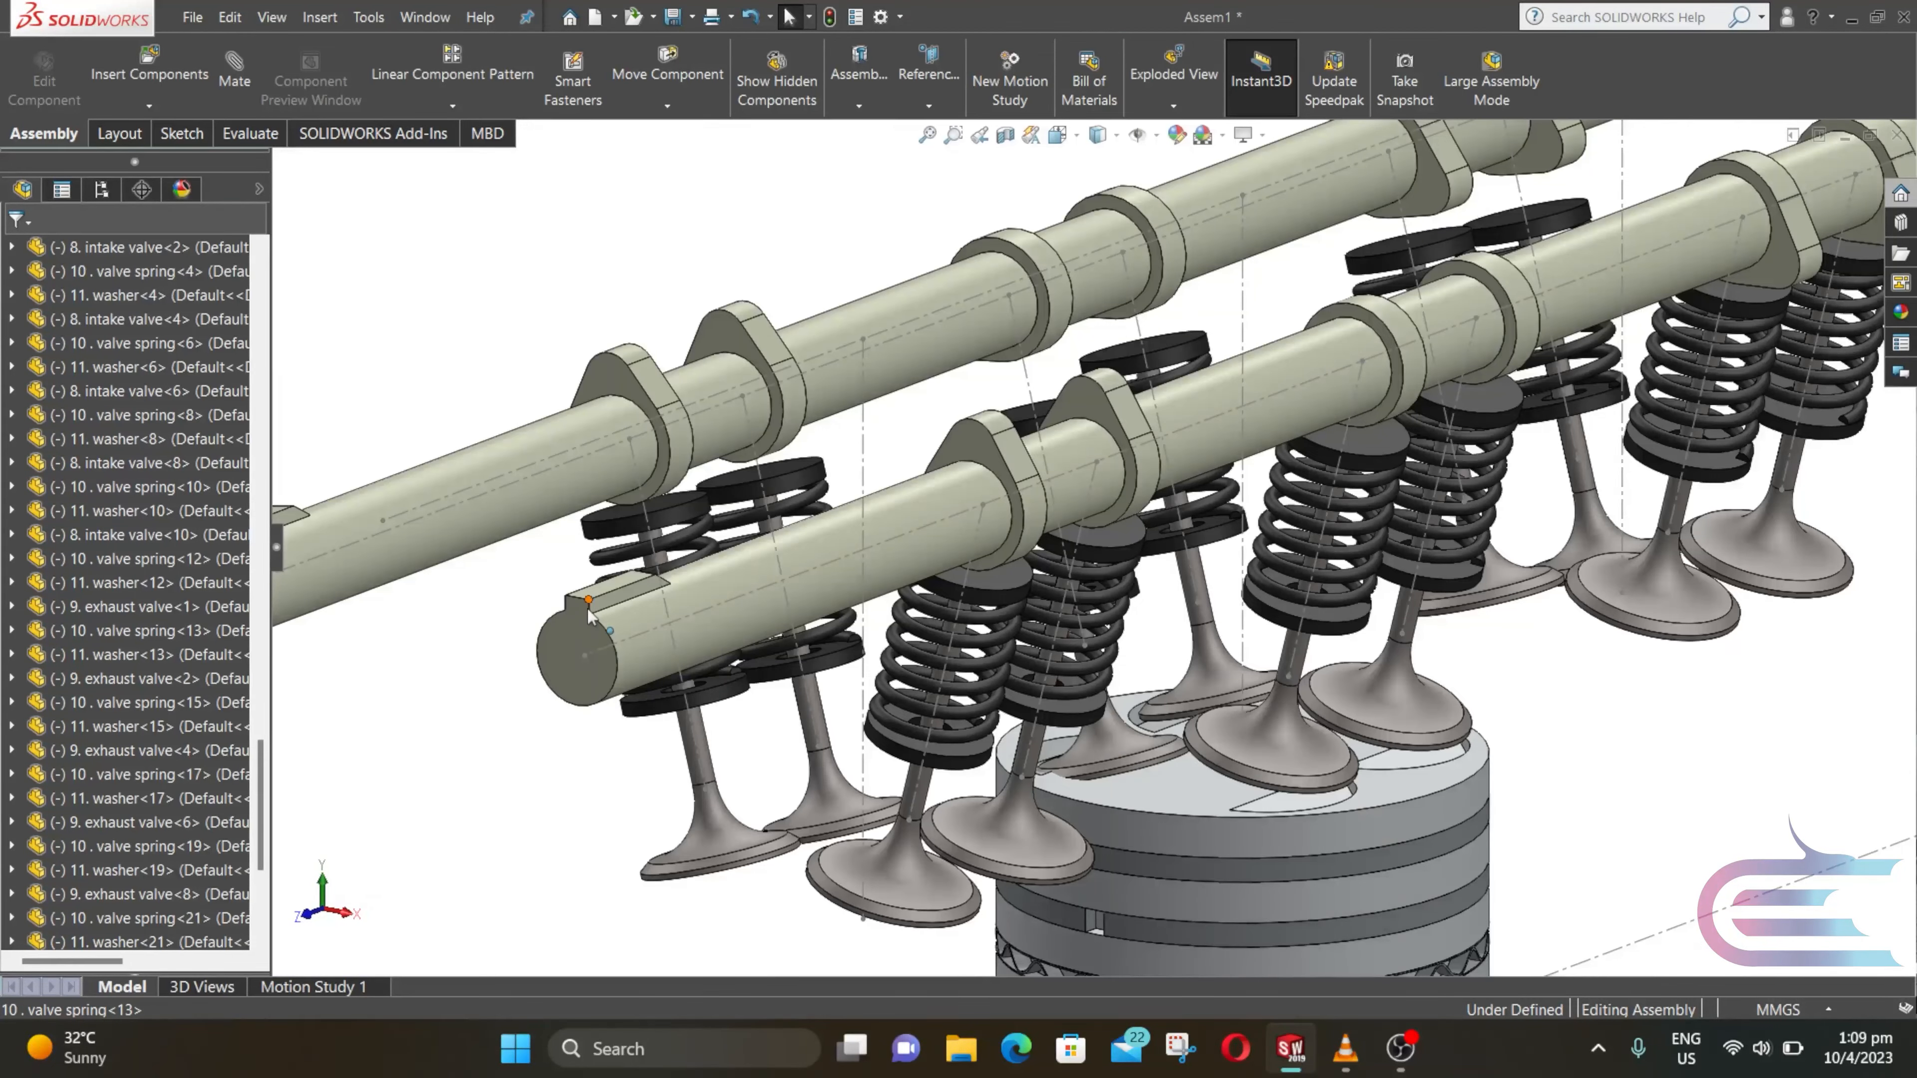
click(575, 610)
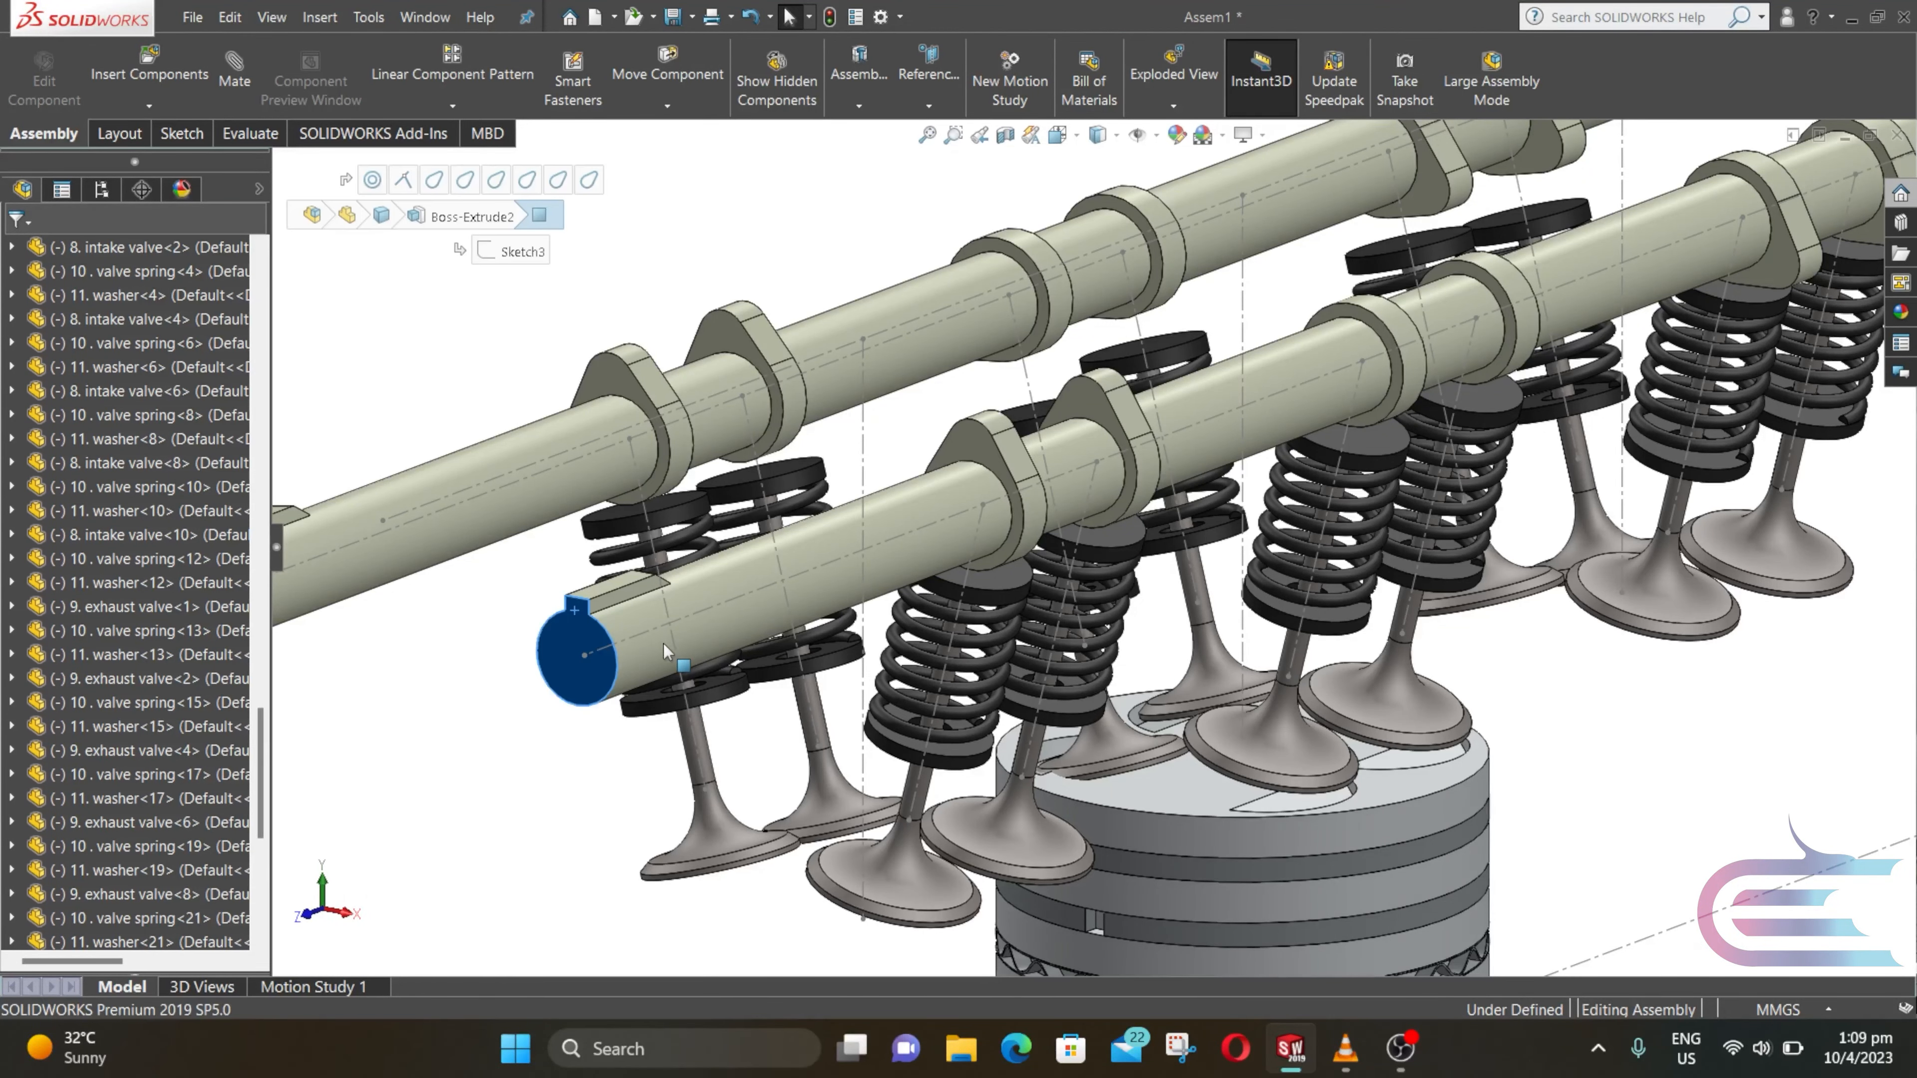
drag(663, 644, 655, 807)
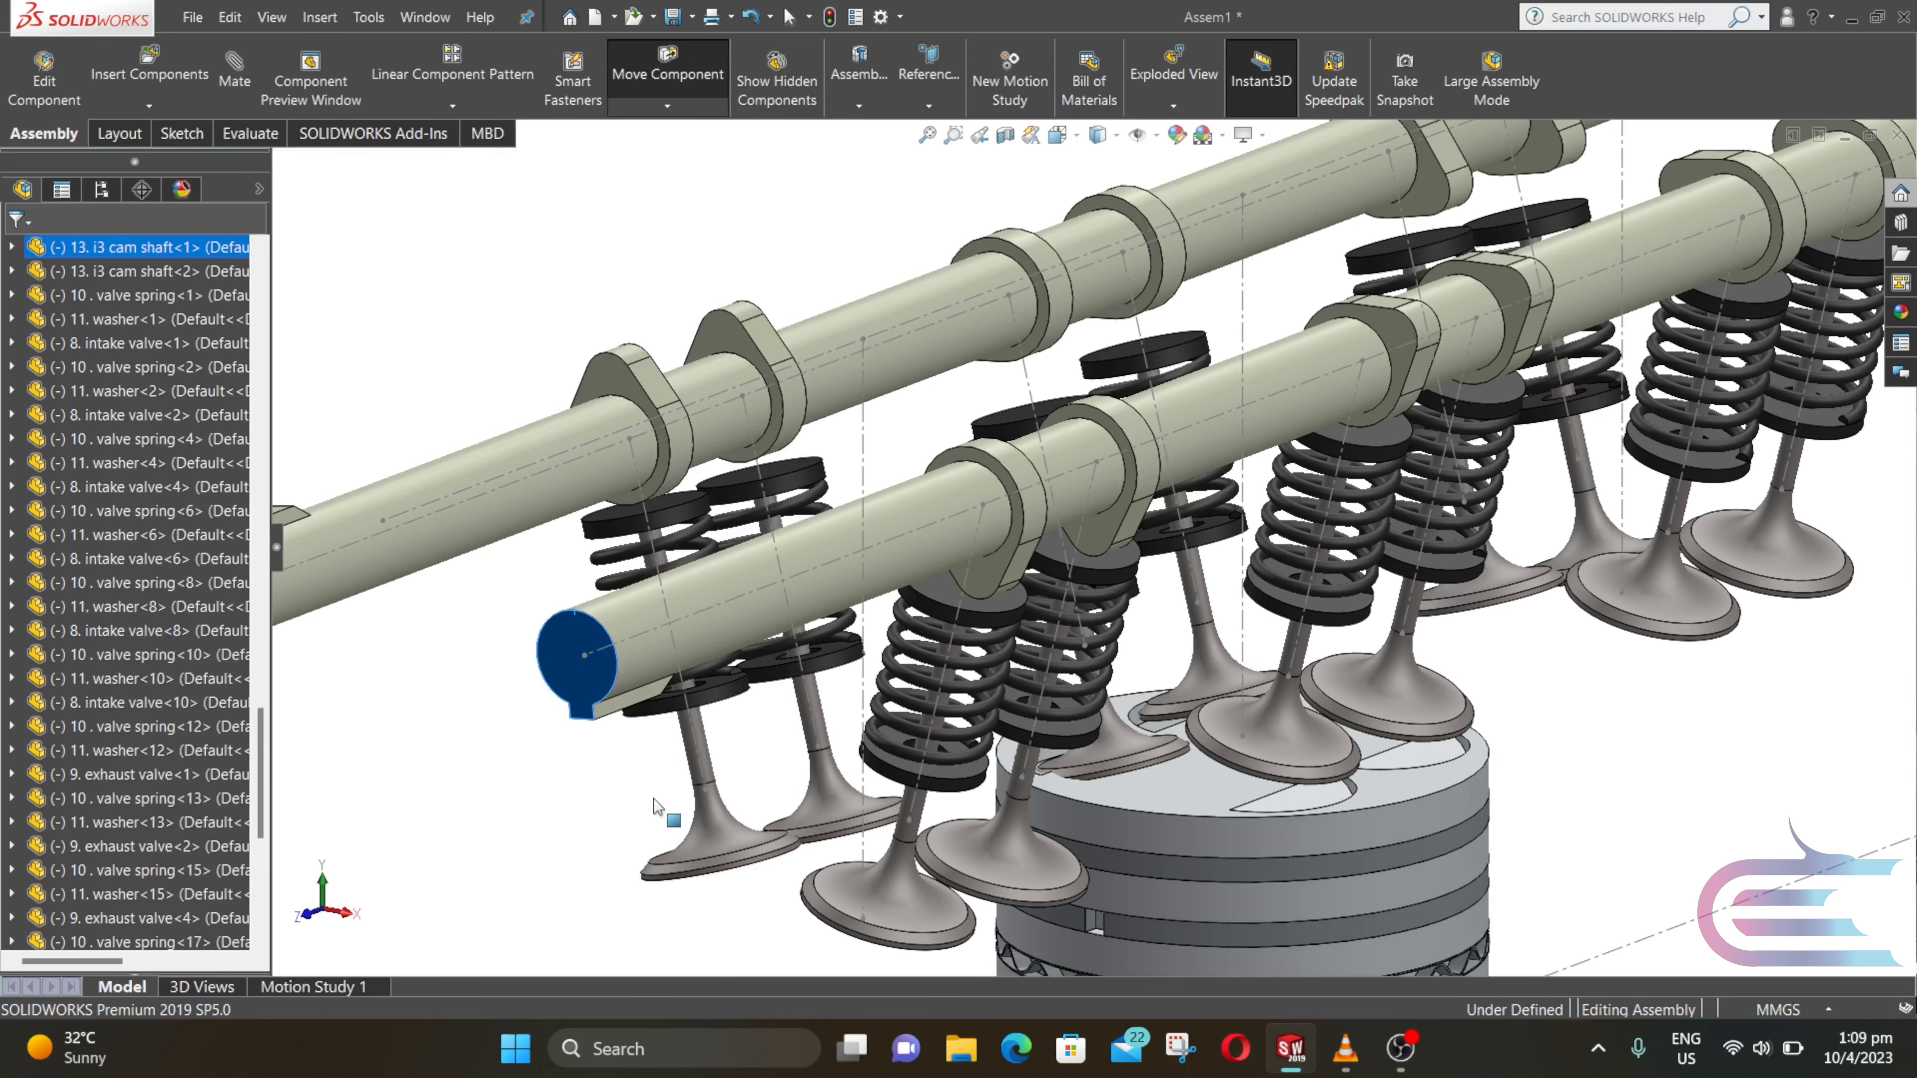
Step: Add a Cam mate between the exhaust camshaft's outermost lobe away from the keyed end and the valve spring's top face below it
scroll(655, 806, up, 5)
middle_drag(655, 807, 1108, 310)
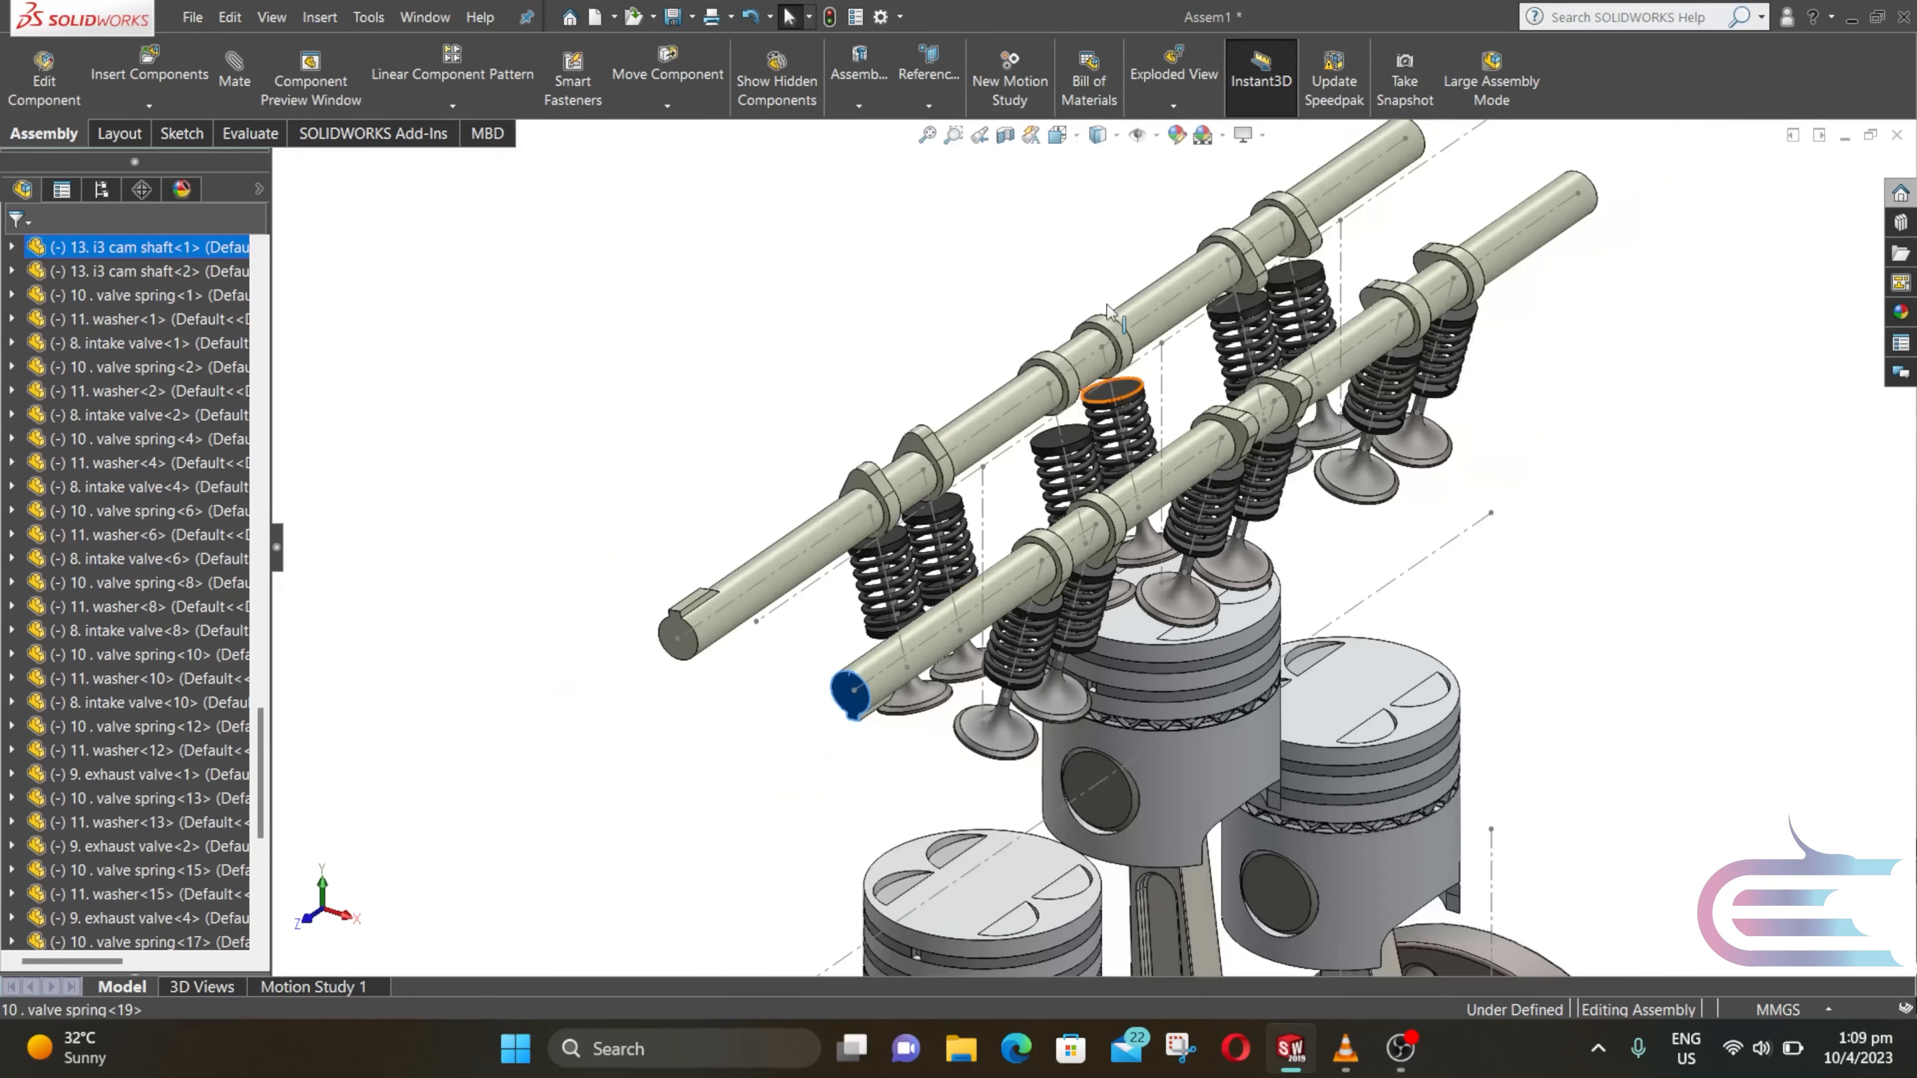
scroll(1282, 272, down, 3)
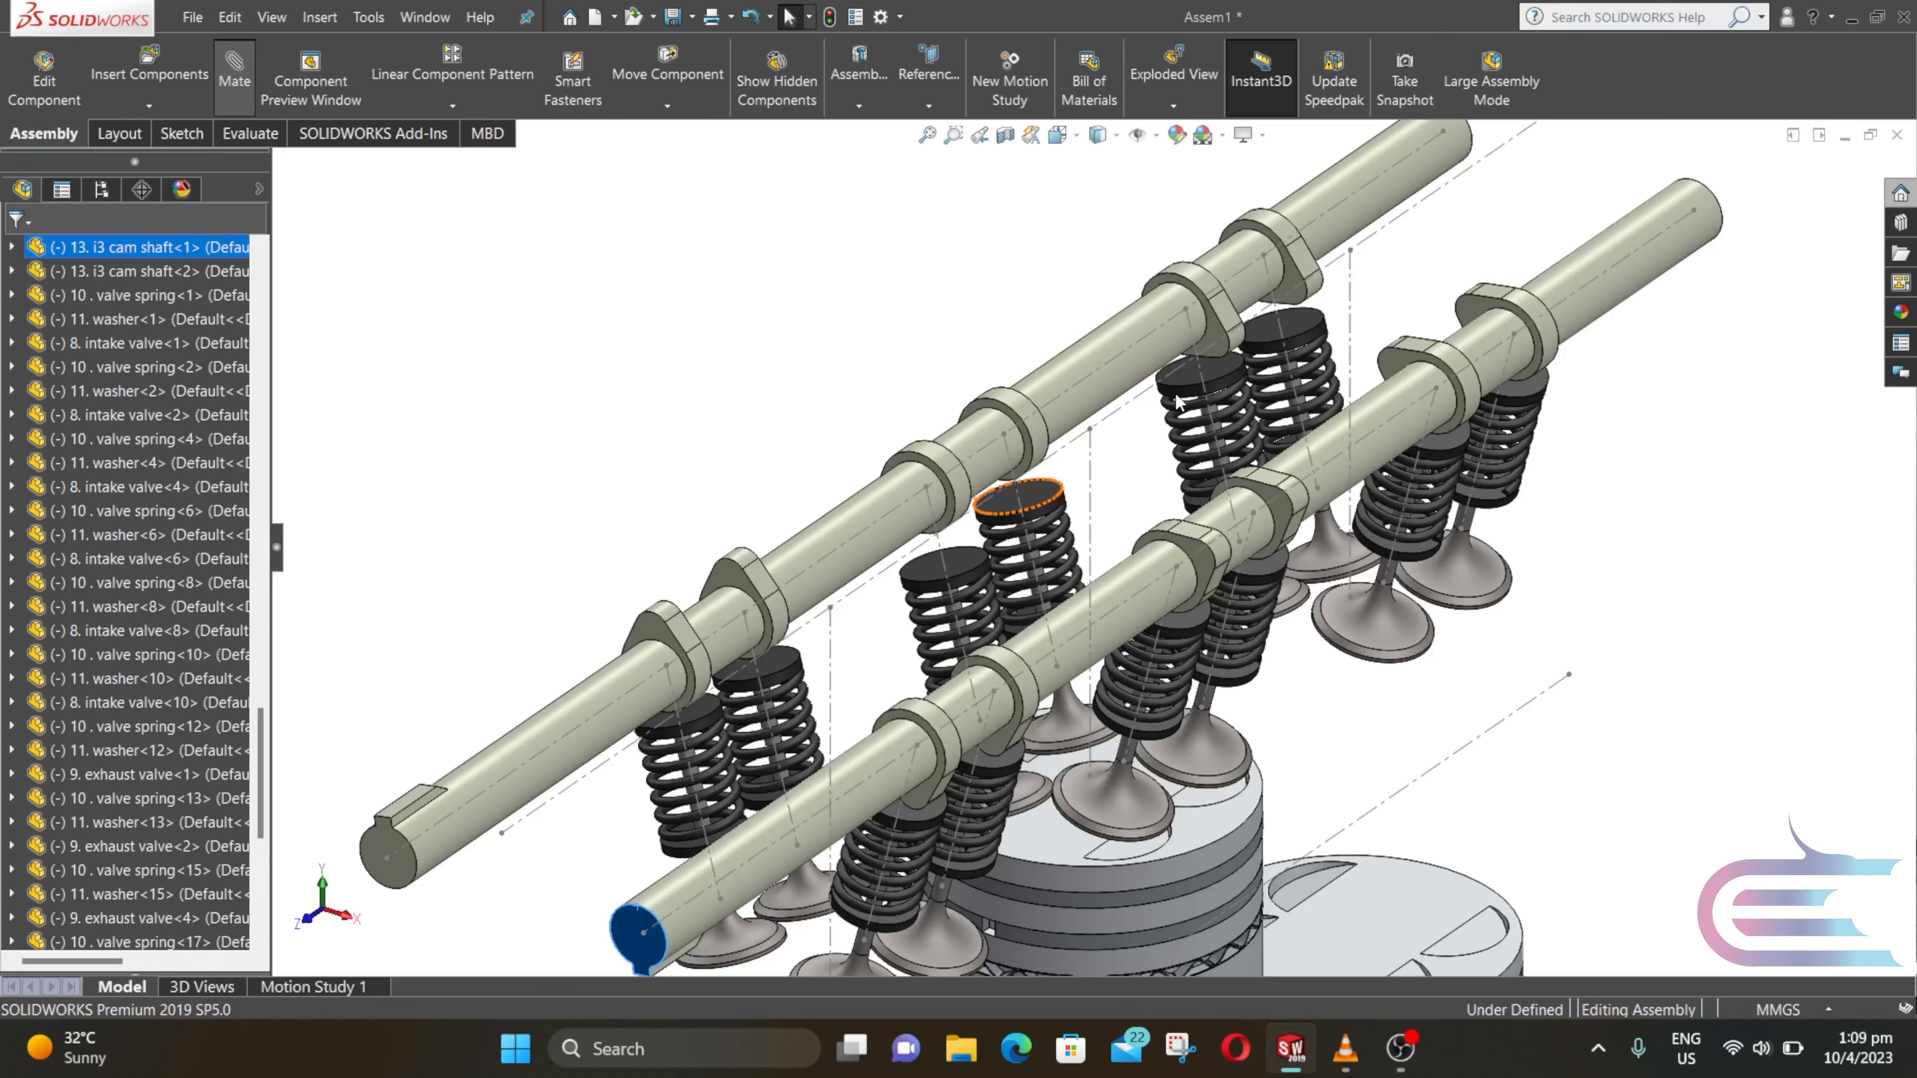
click(234, 76)
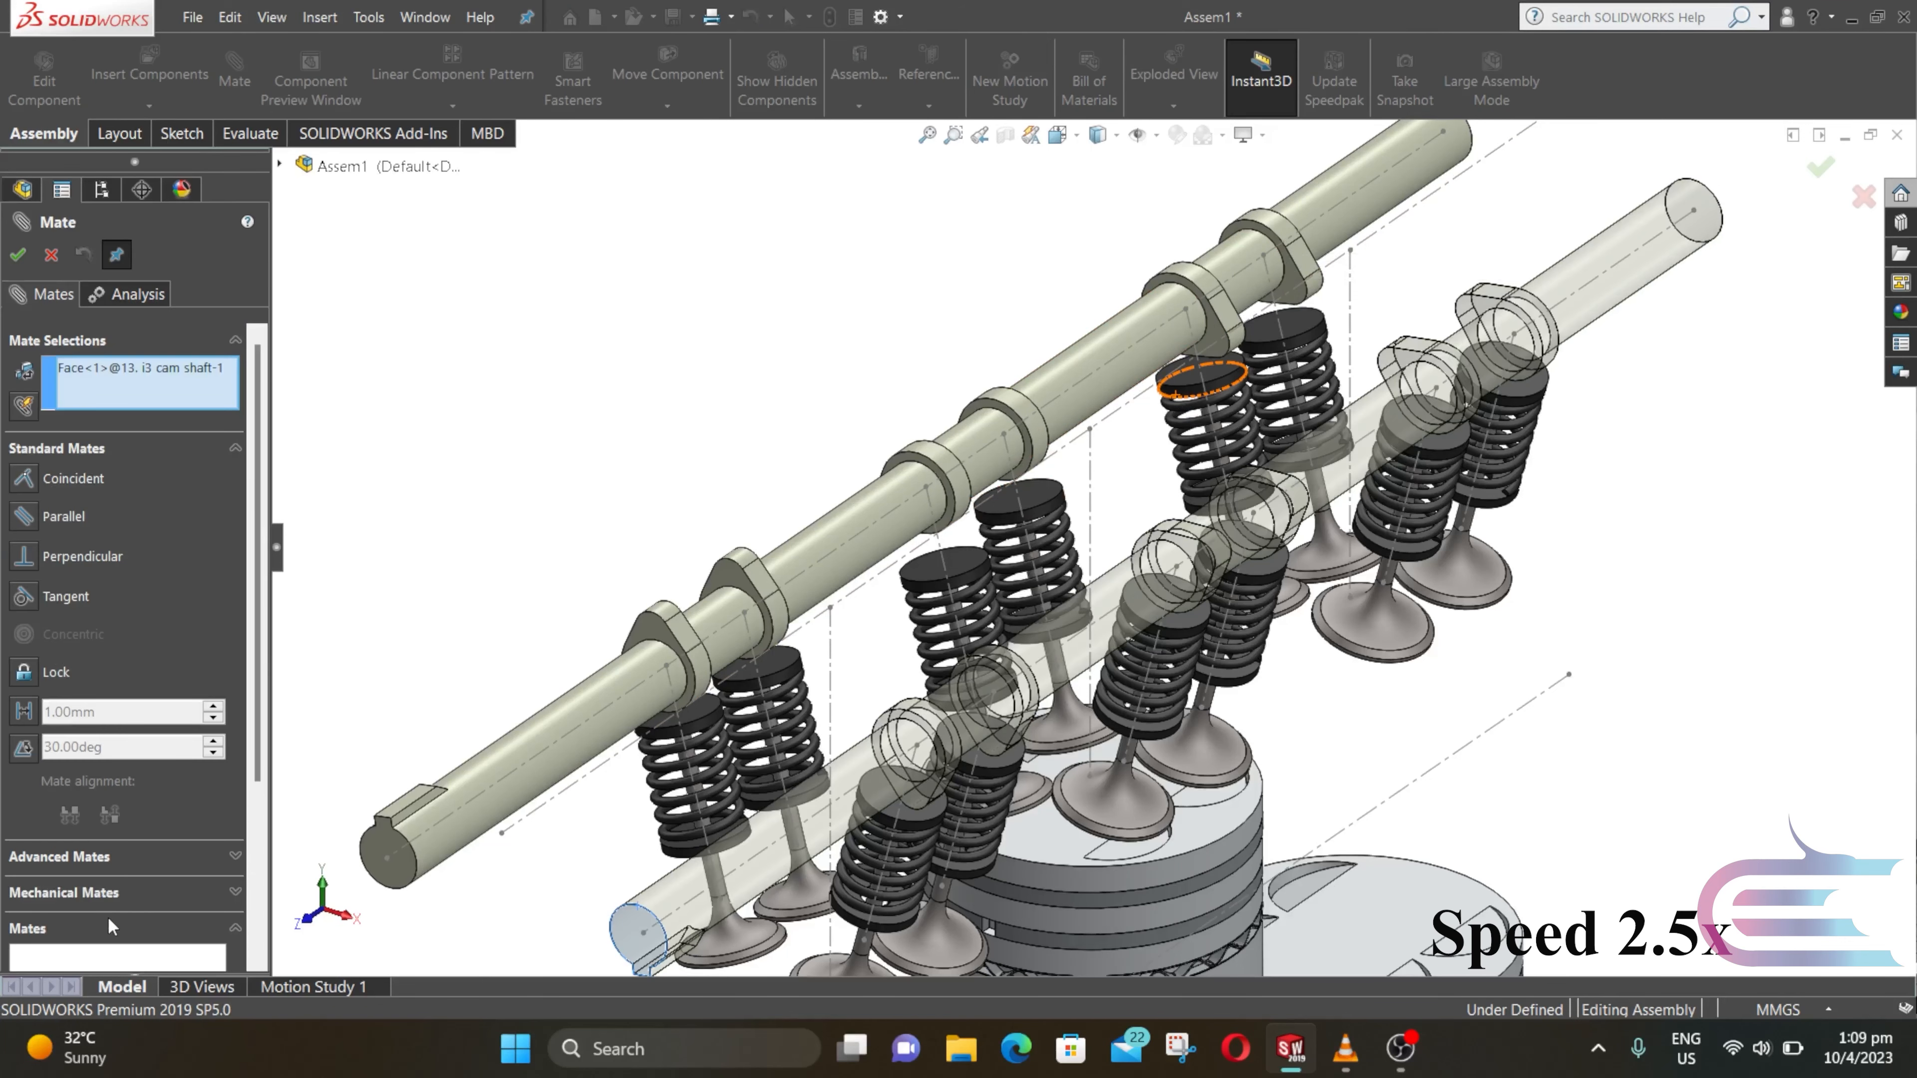
click(113, 903)
click(66, 516)
right_click(170, 389)
click(326, 442)
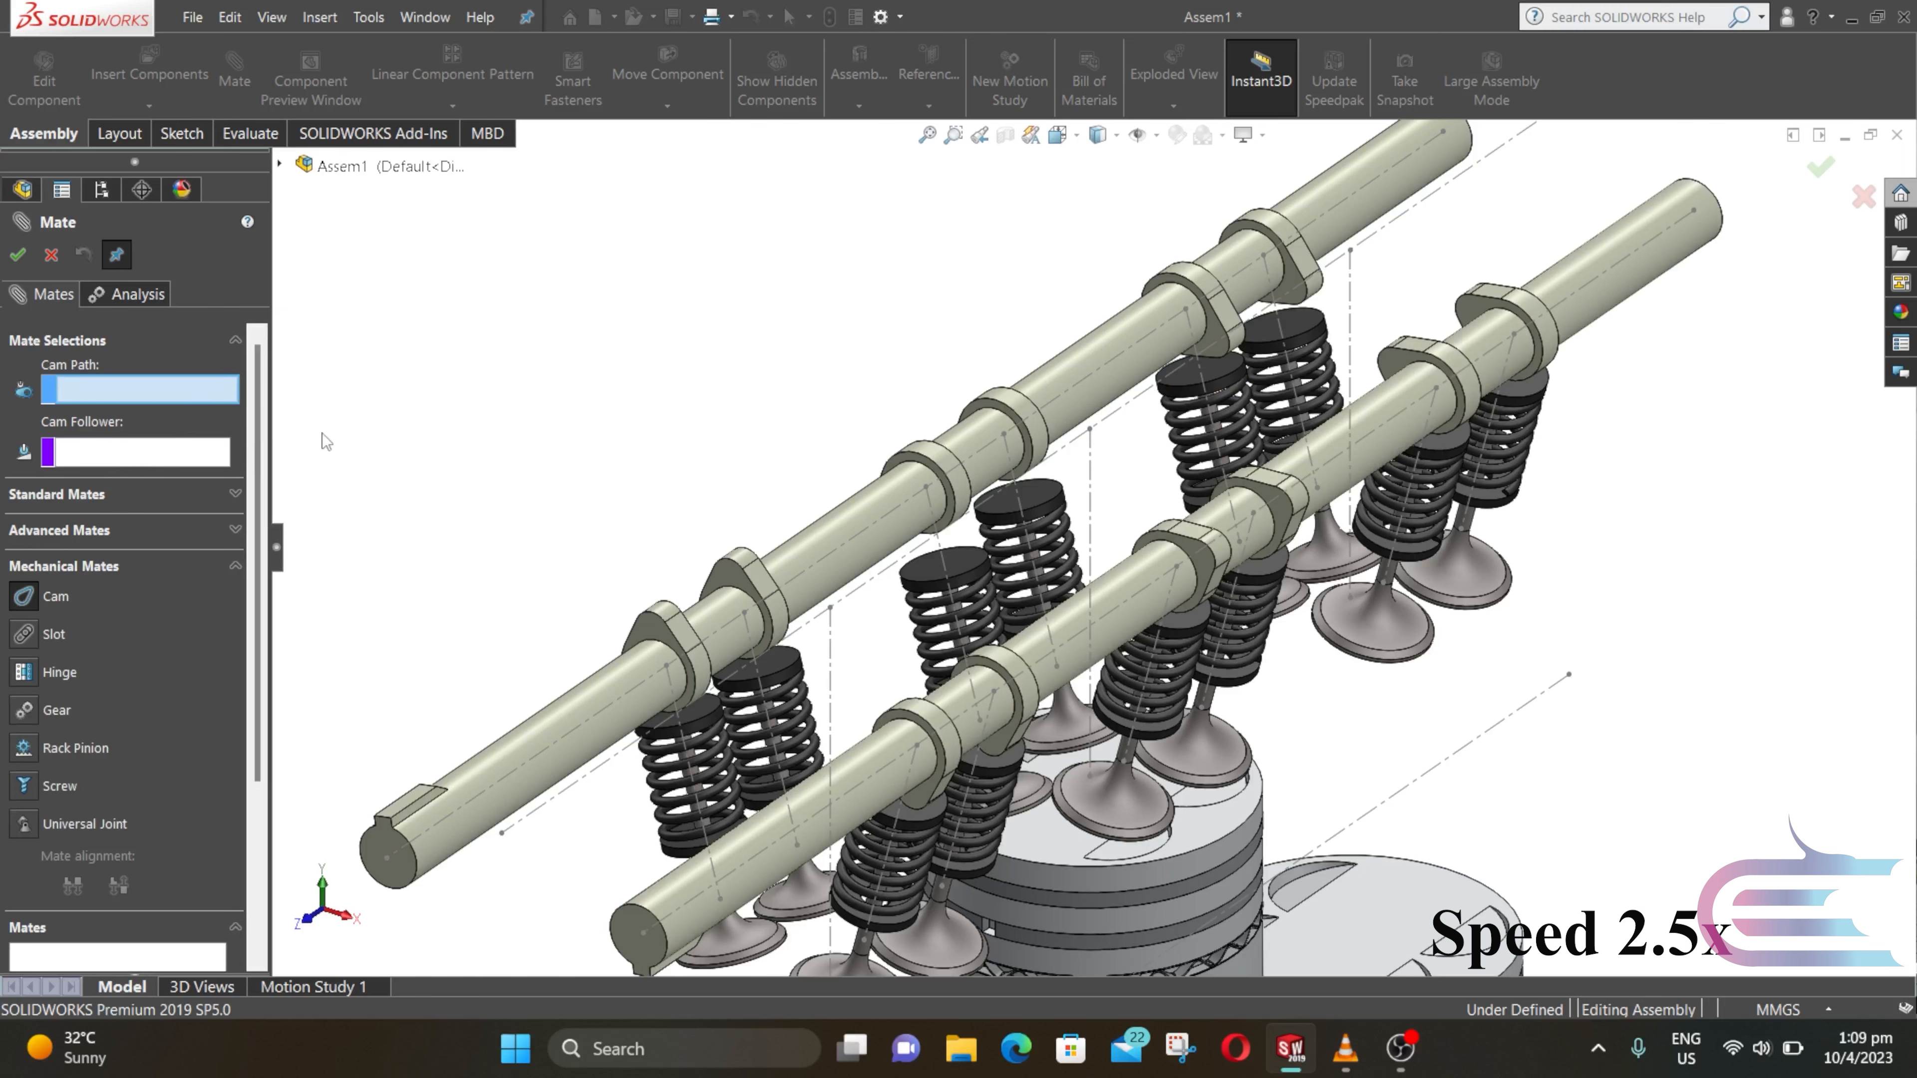
scroll(1259, 372, down, 3)
click(1275, 303)
click(1245, 333)
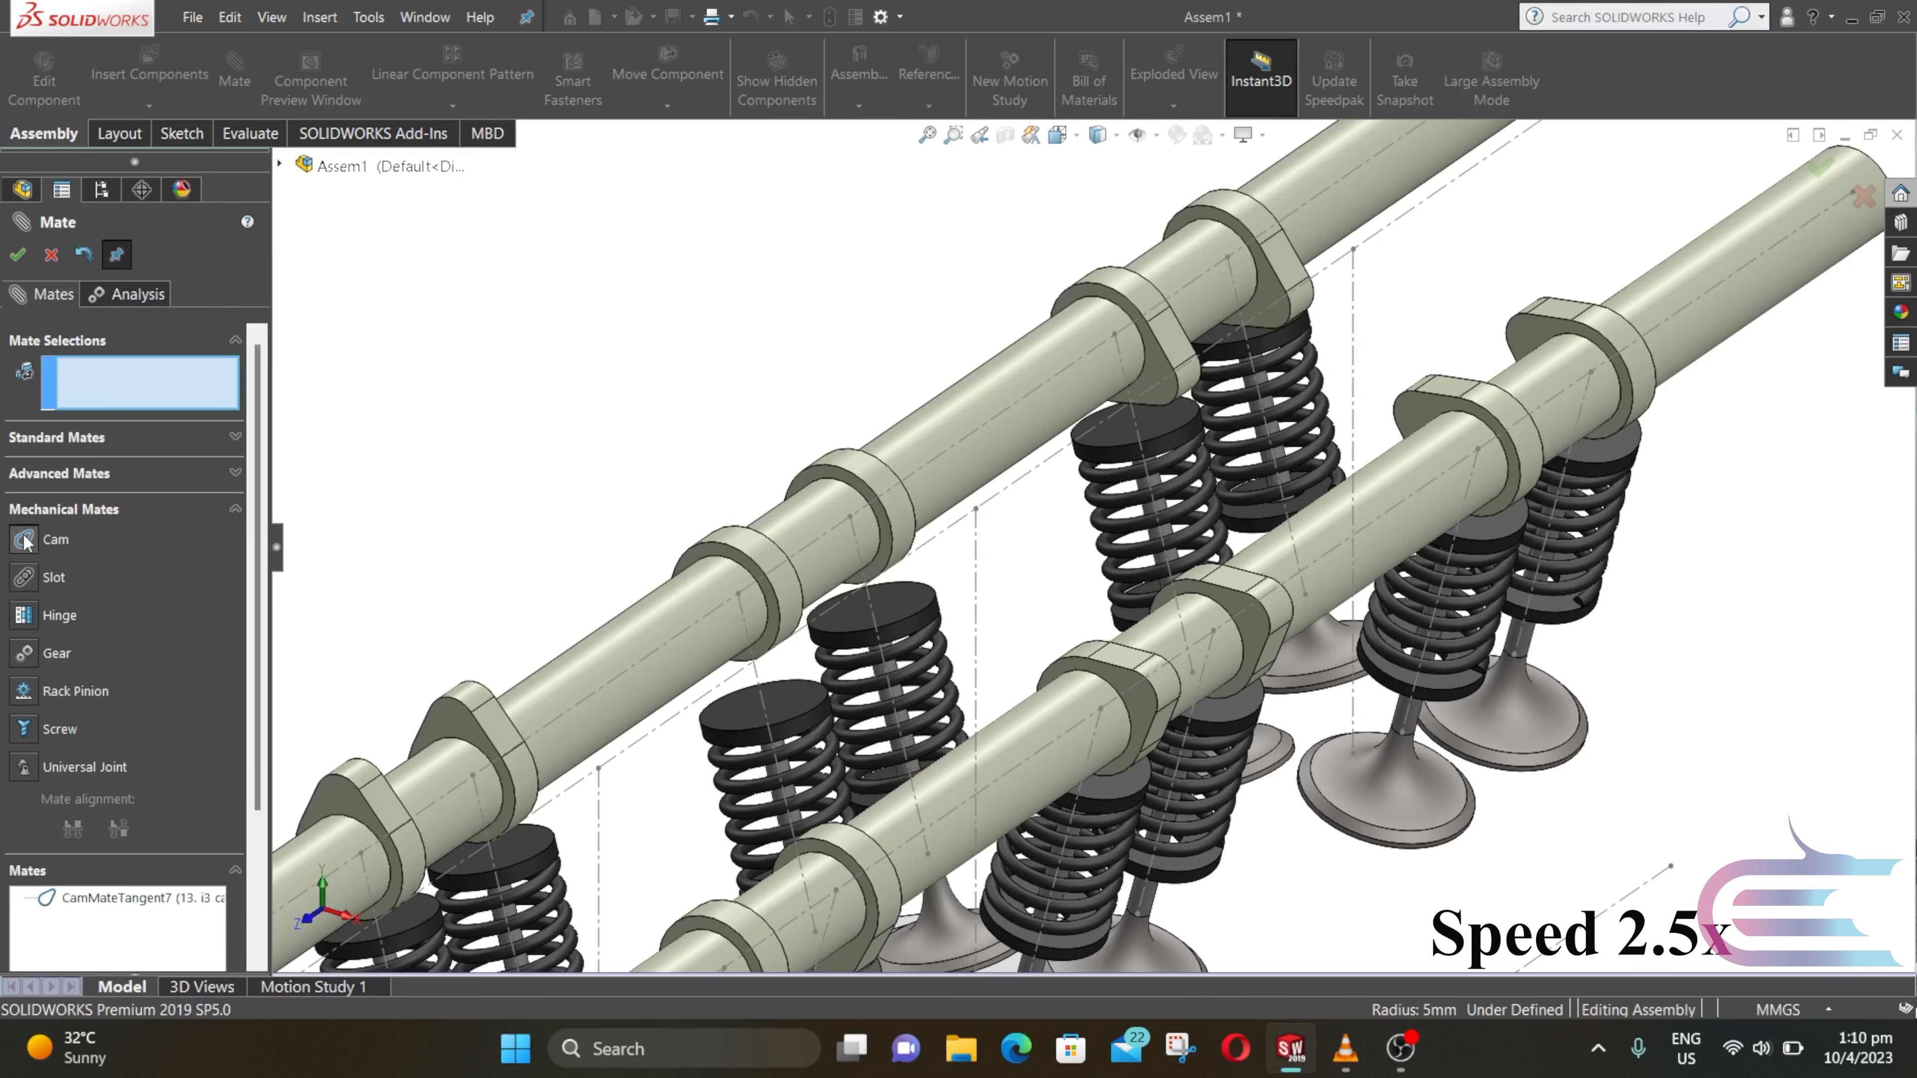
Step: Add a Cam mate between the exhaust camshaft's second lobe from the unkeyed end and the top face of its valve spring
click(24, 539)
click(1113, 317)
click(1132, 393)
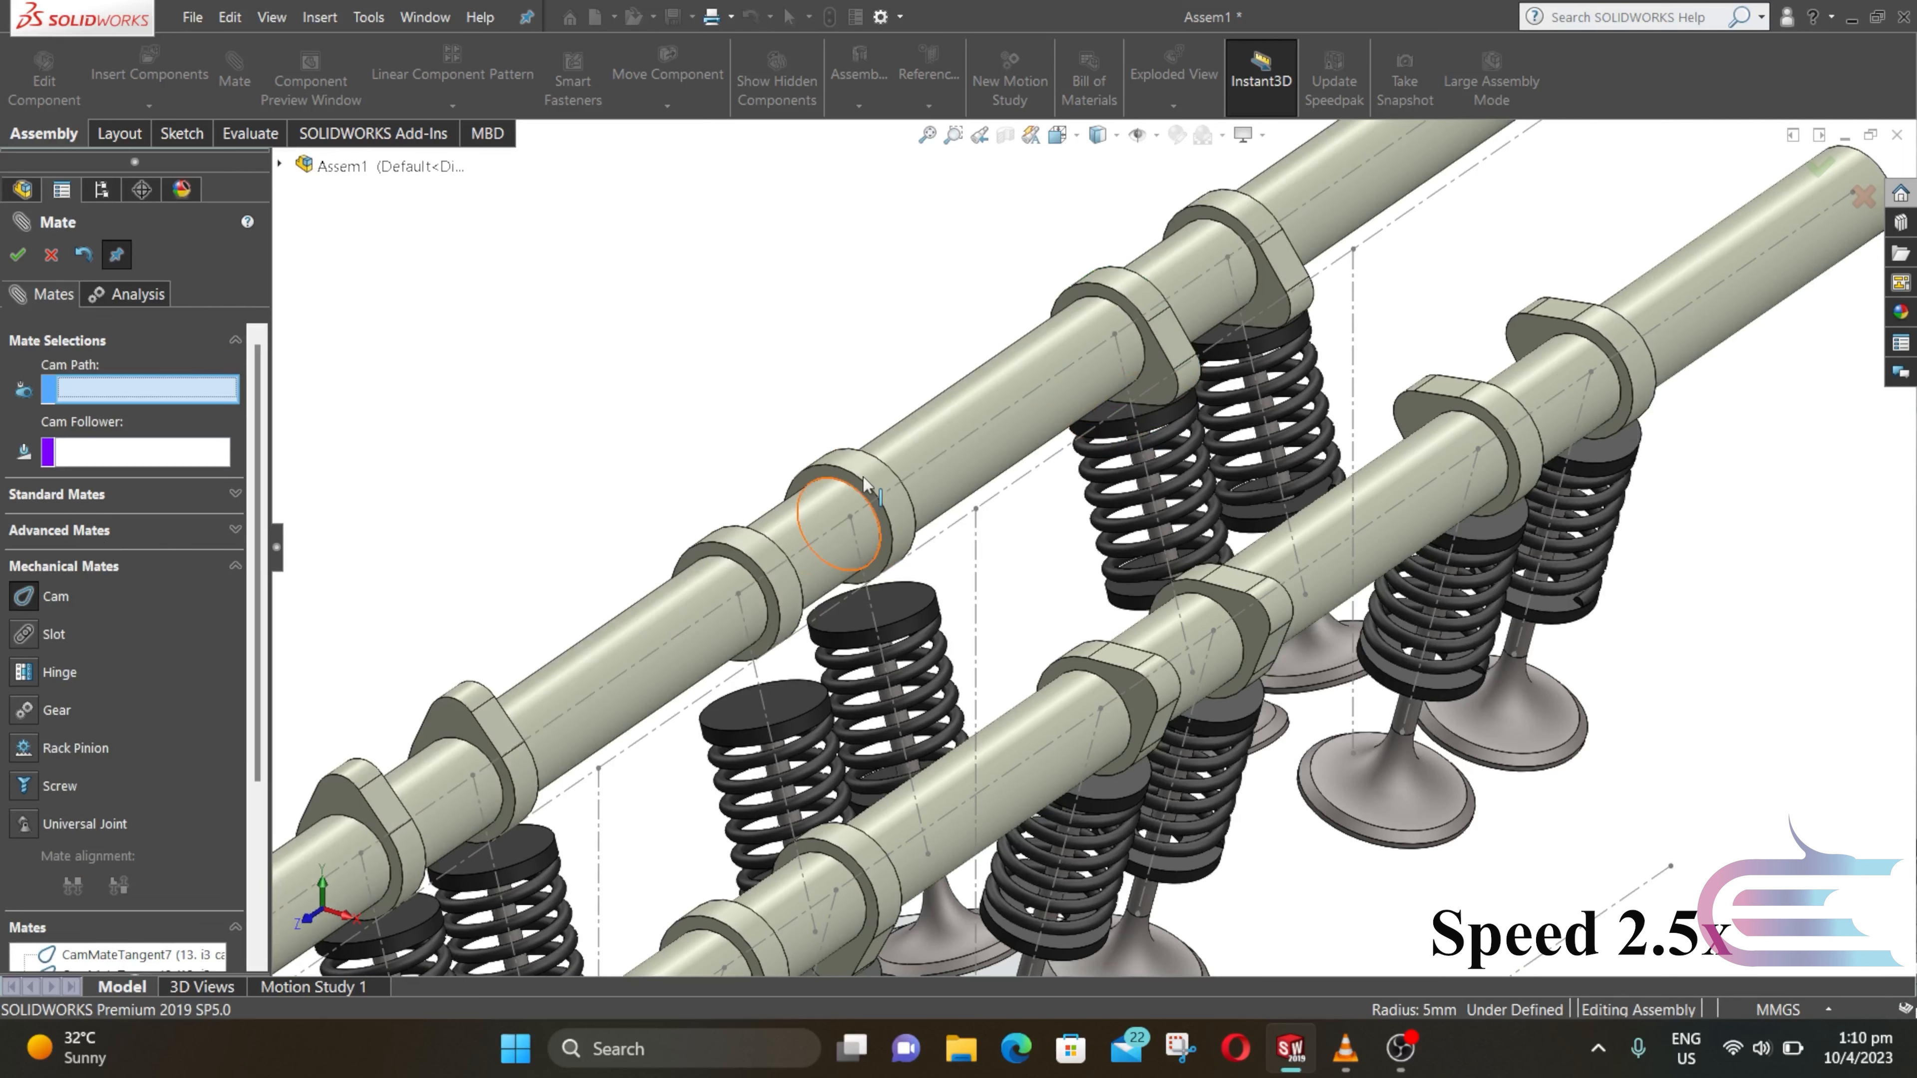
Step: Add Cam mates between the exhaust camshaft's two middle-cylinder lobes and the top faces of their valve springs
click(911, 525)
click(896, 589)
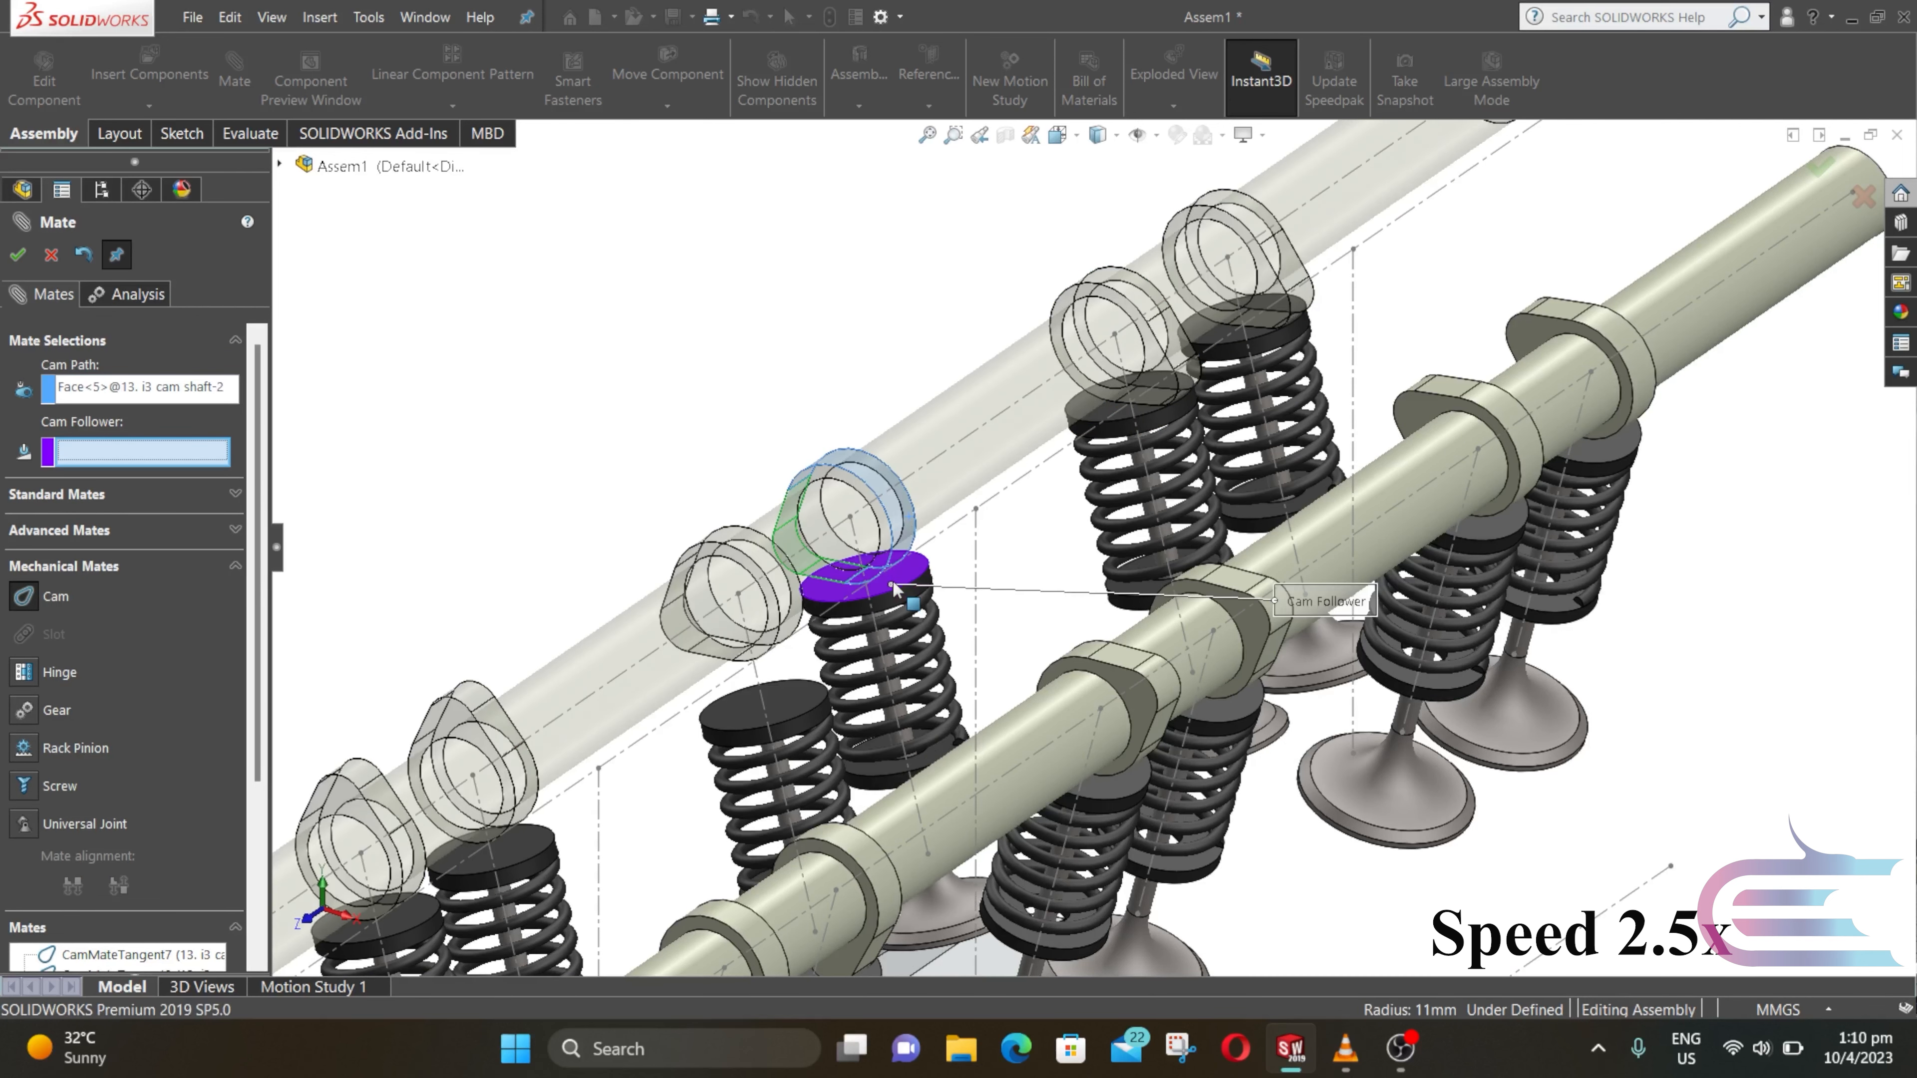
right_click(620, 514)
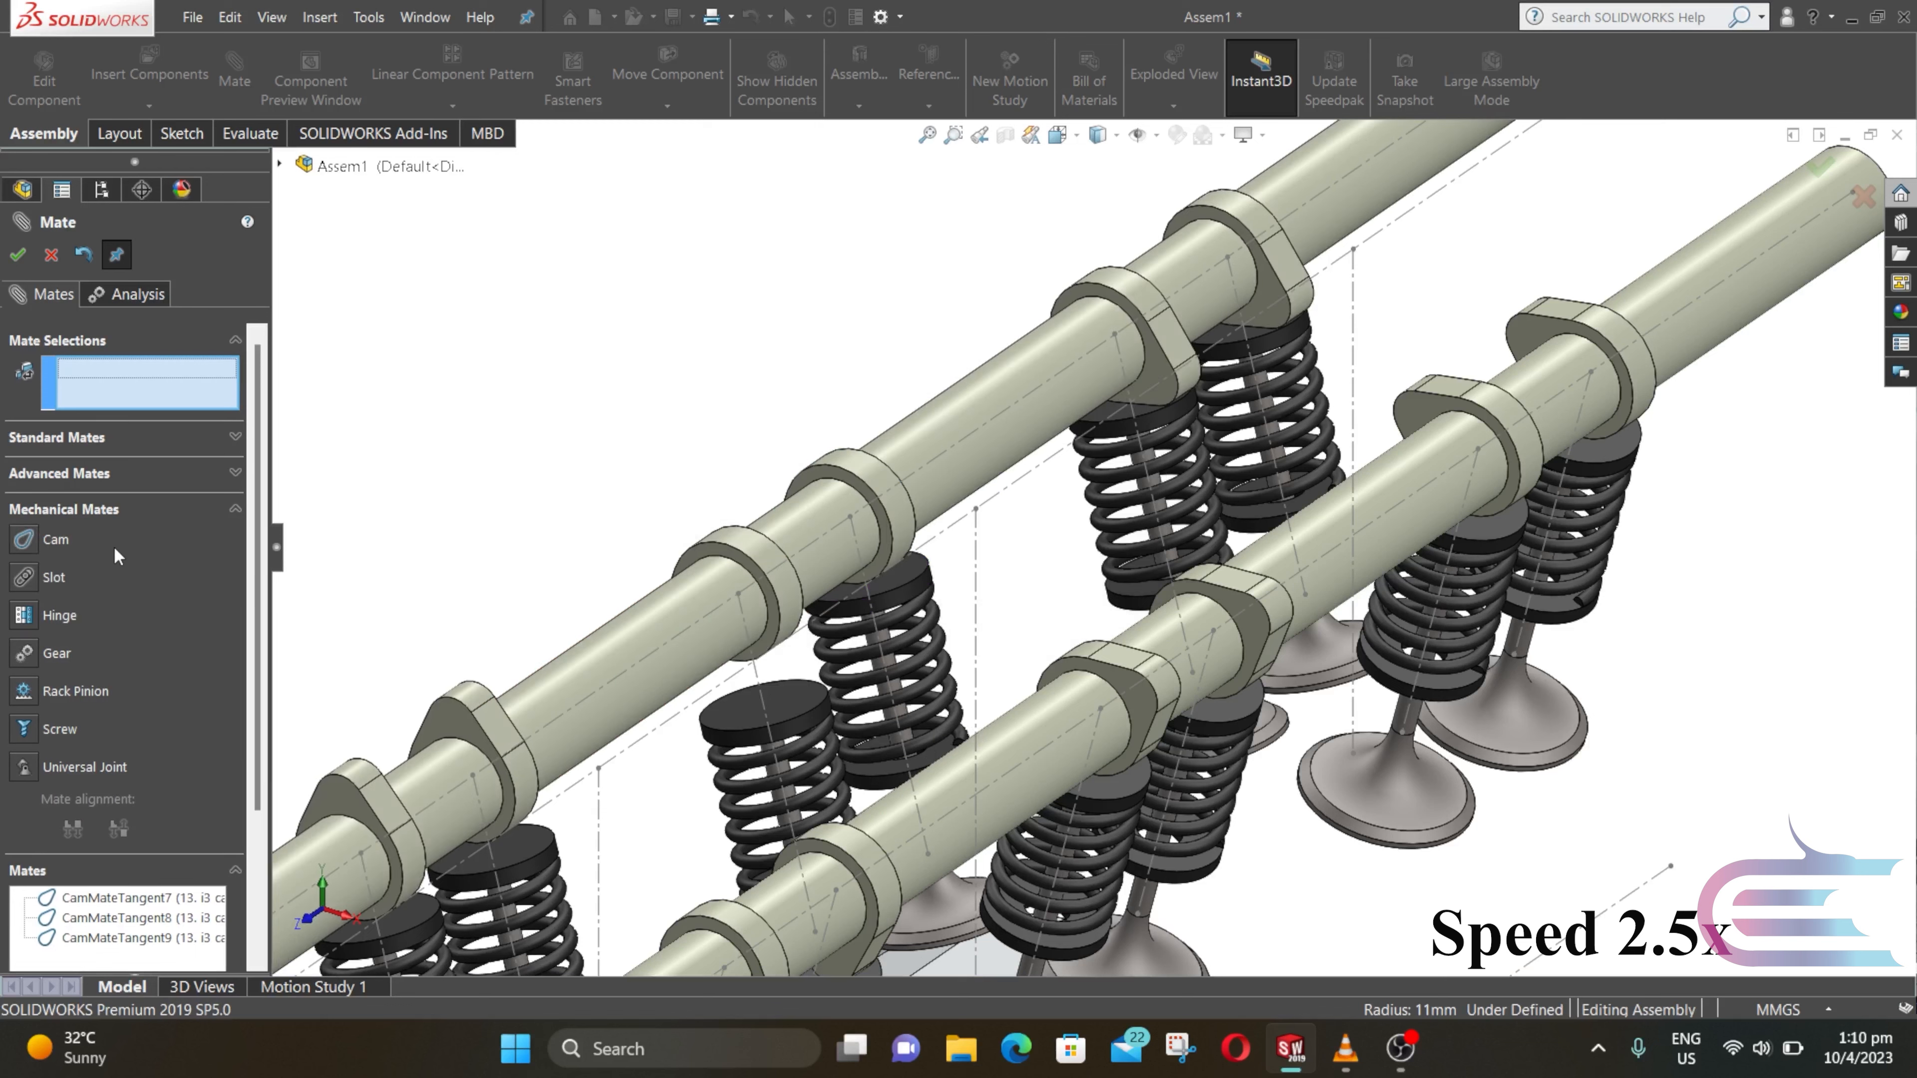
click(675, 564)
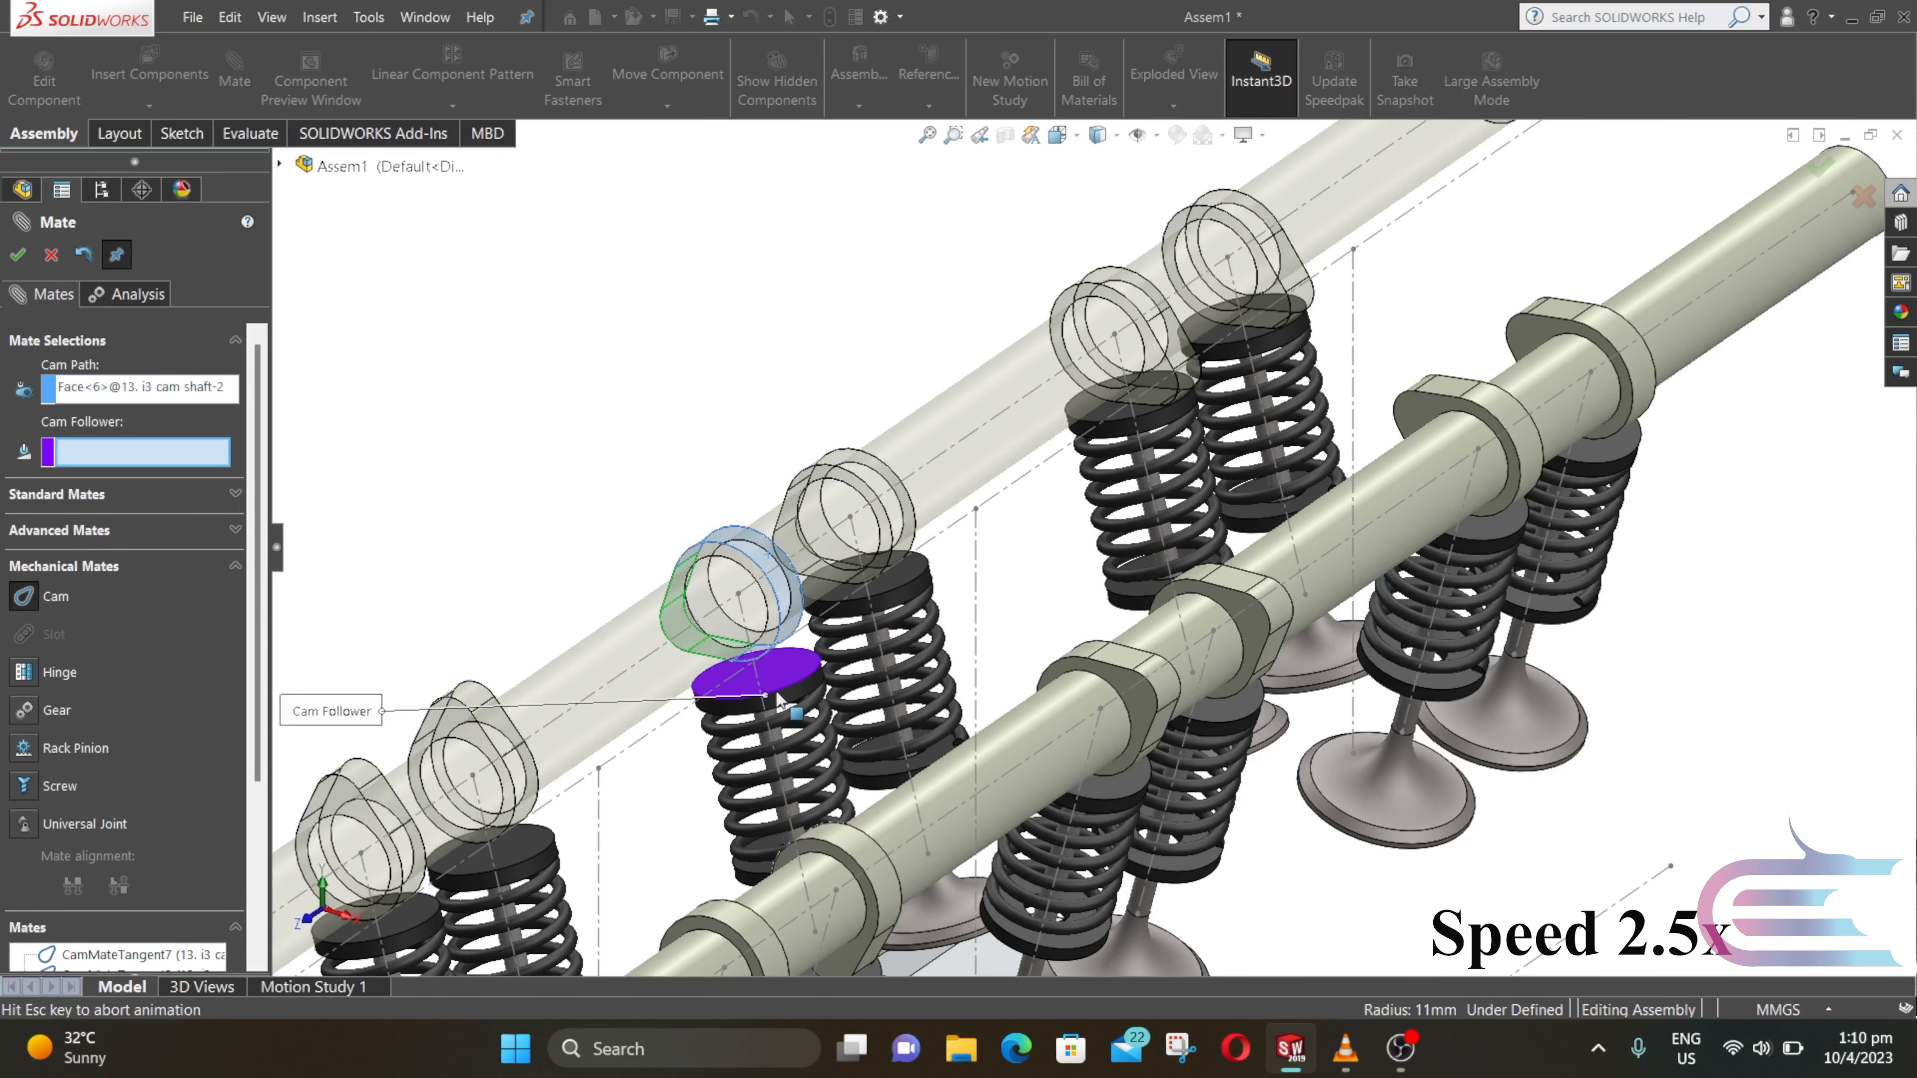
right_click(578, 585)
Step: Add Cam mates between the exhaust camshaft's two lobes nearest the keyed end and the top faces of their valve springs
scroll(604, 664, down, 3)
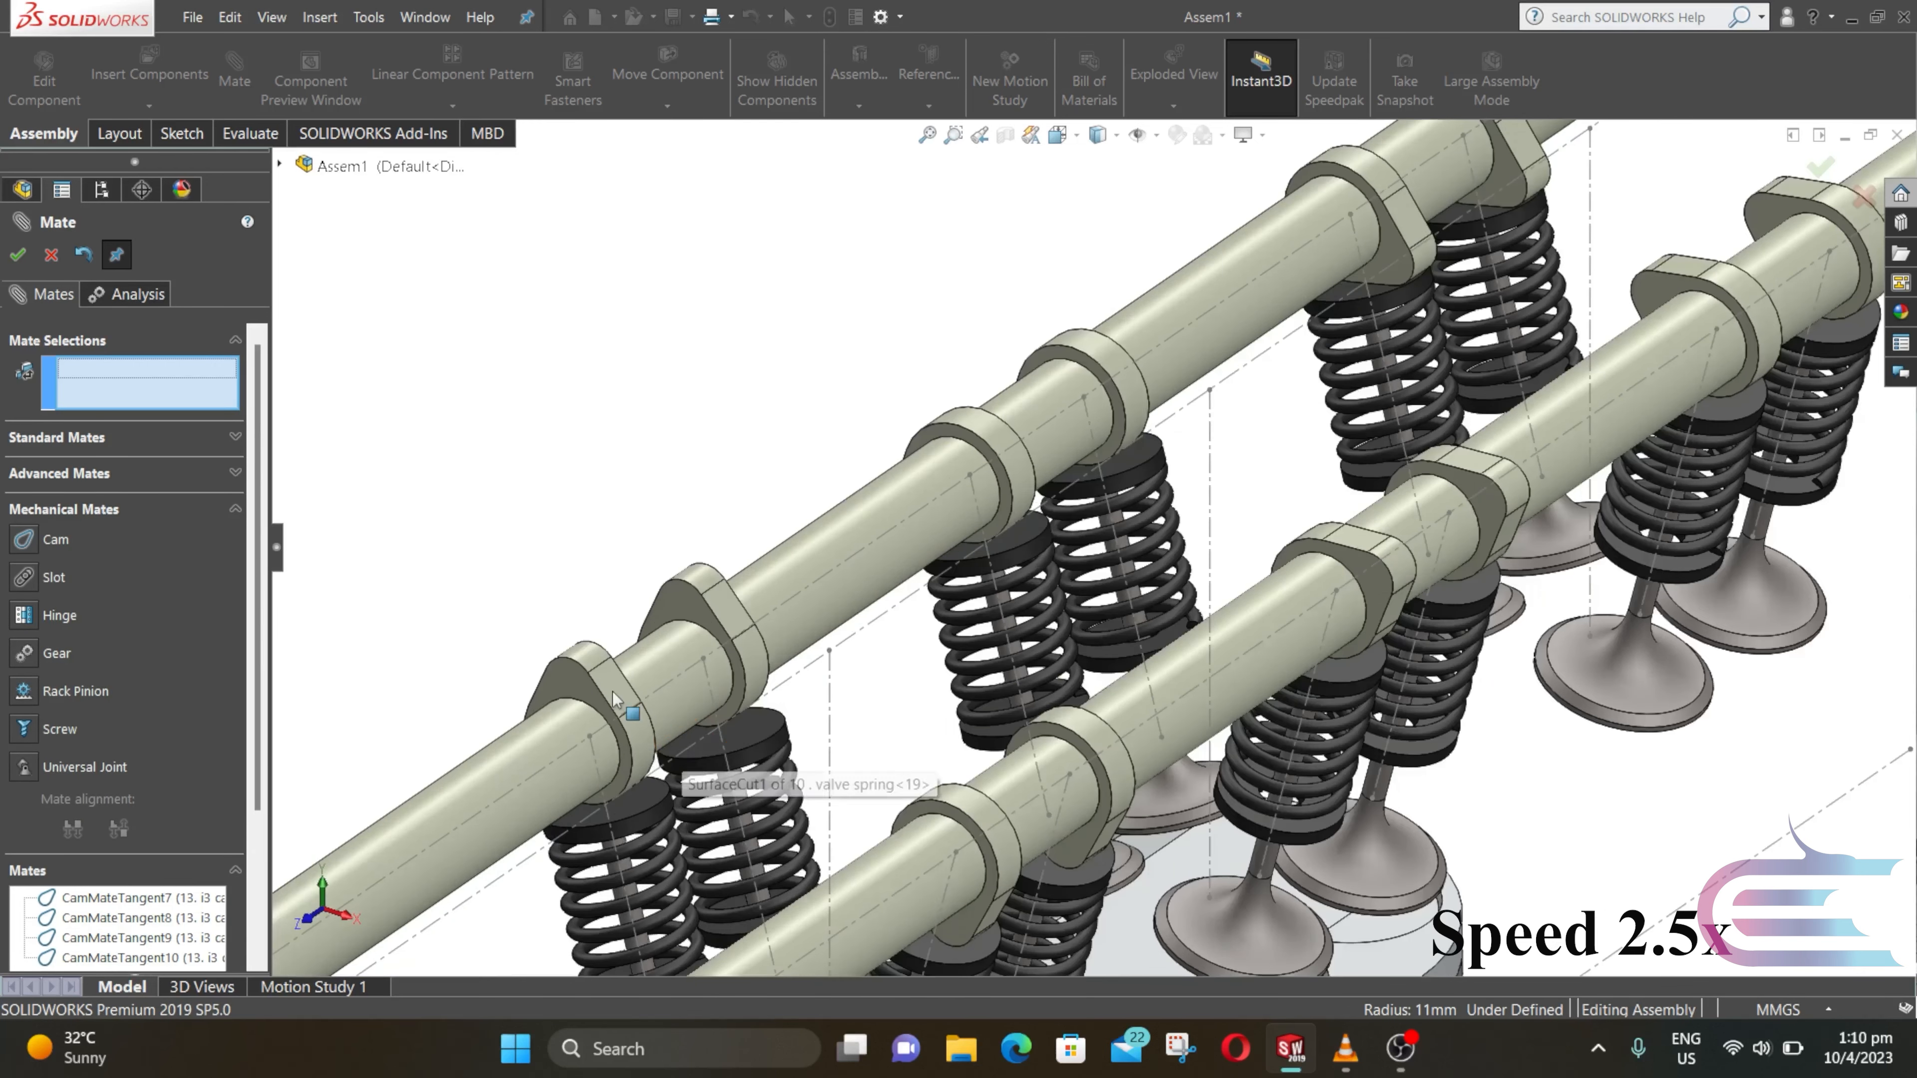
click(29, 540)
click(698, 604)
click(743, 713)
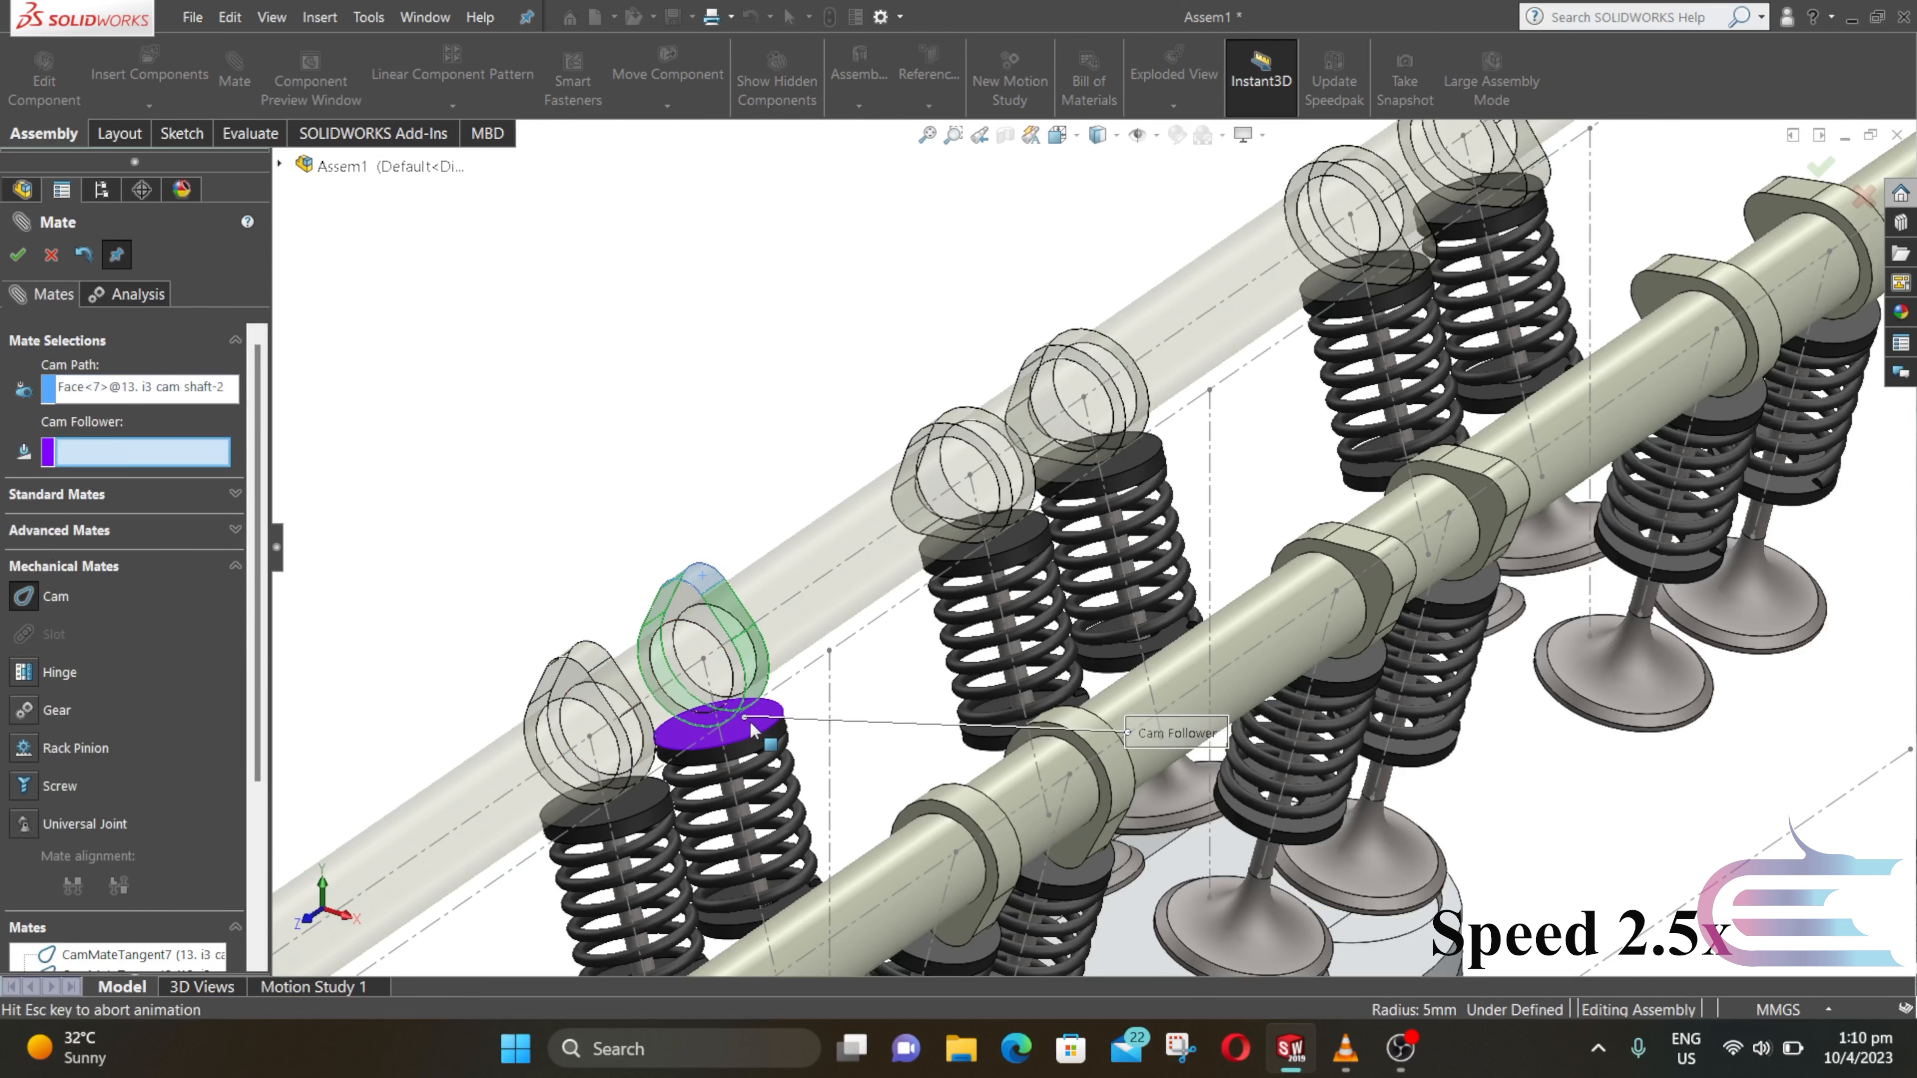
right_click(683, 532)
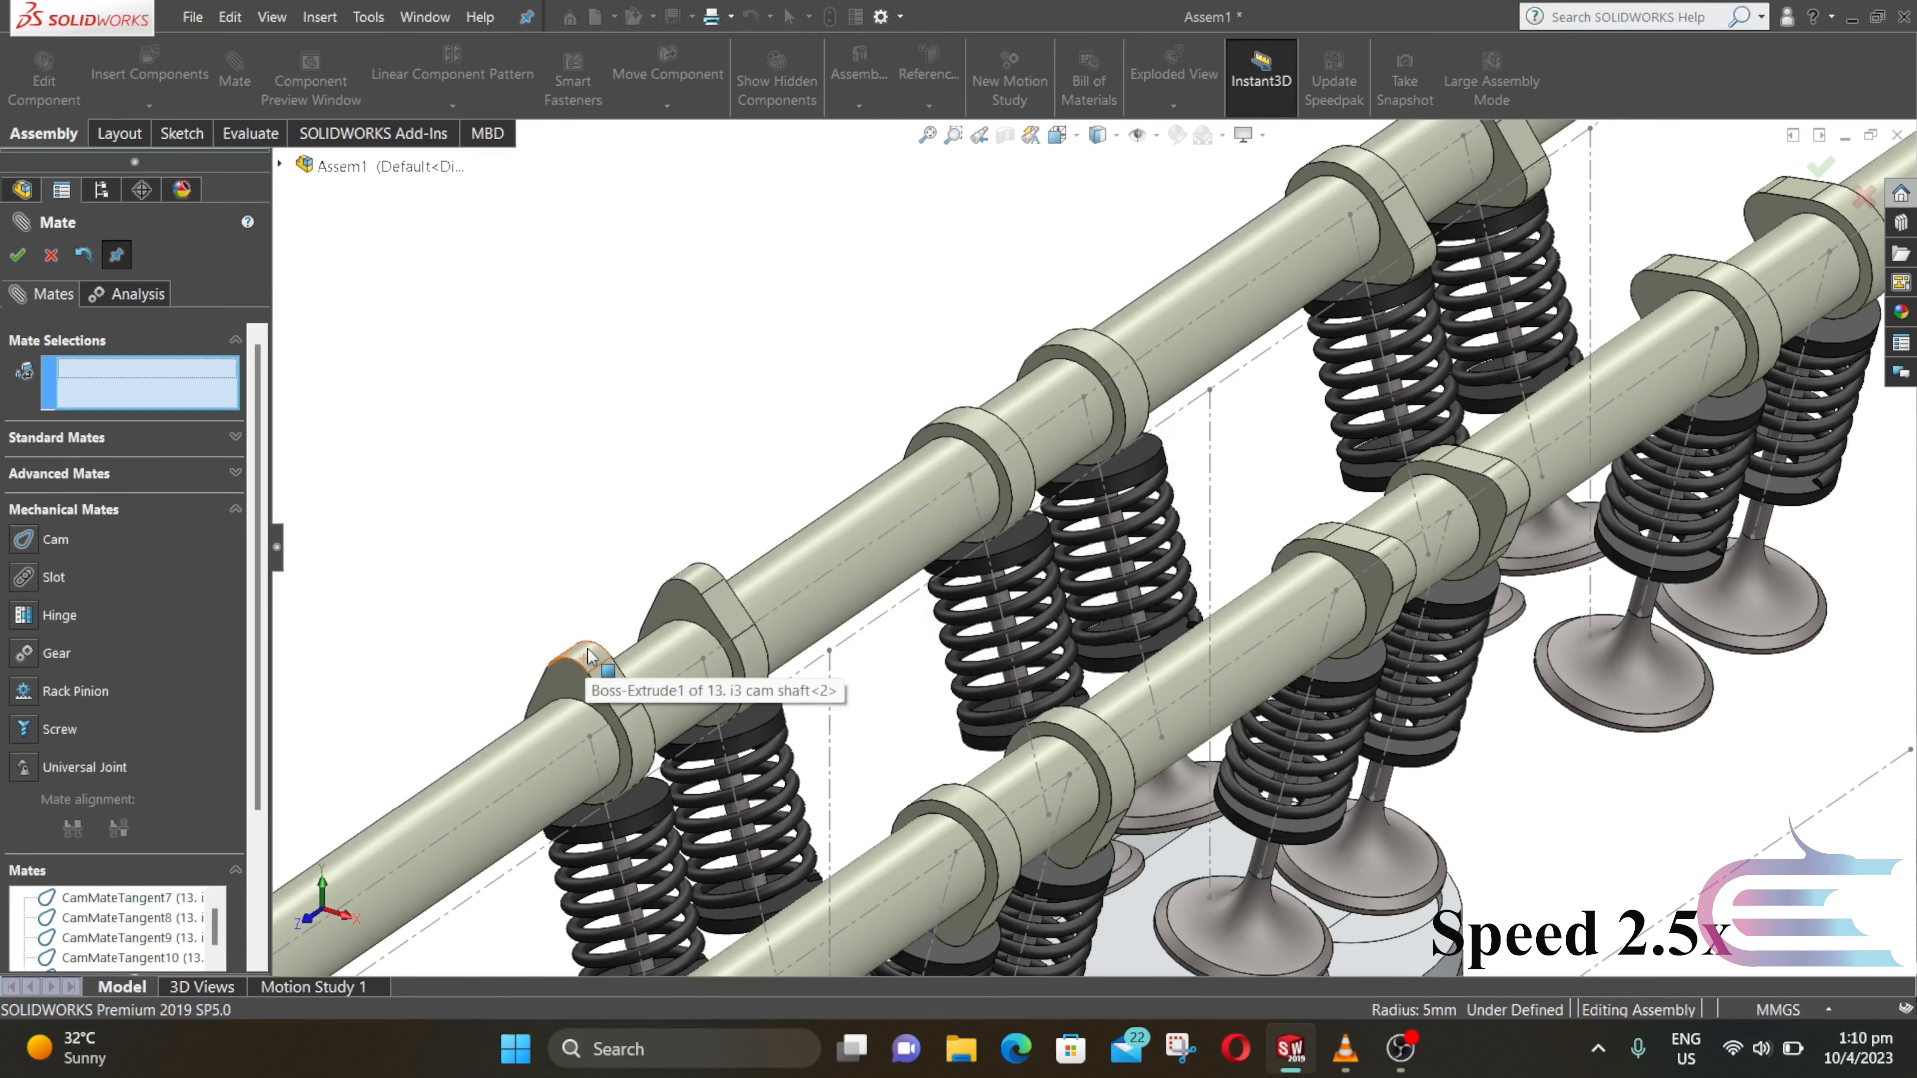
click(578, 657)
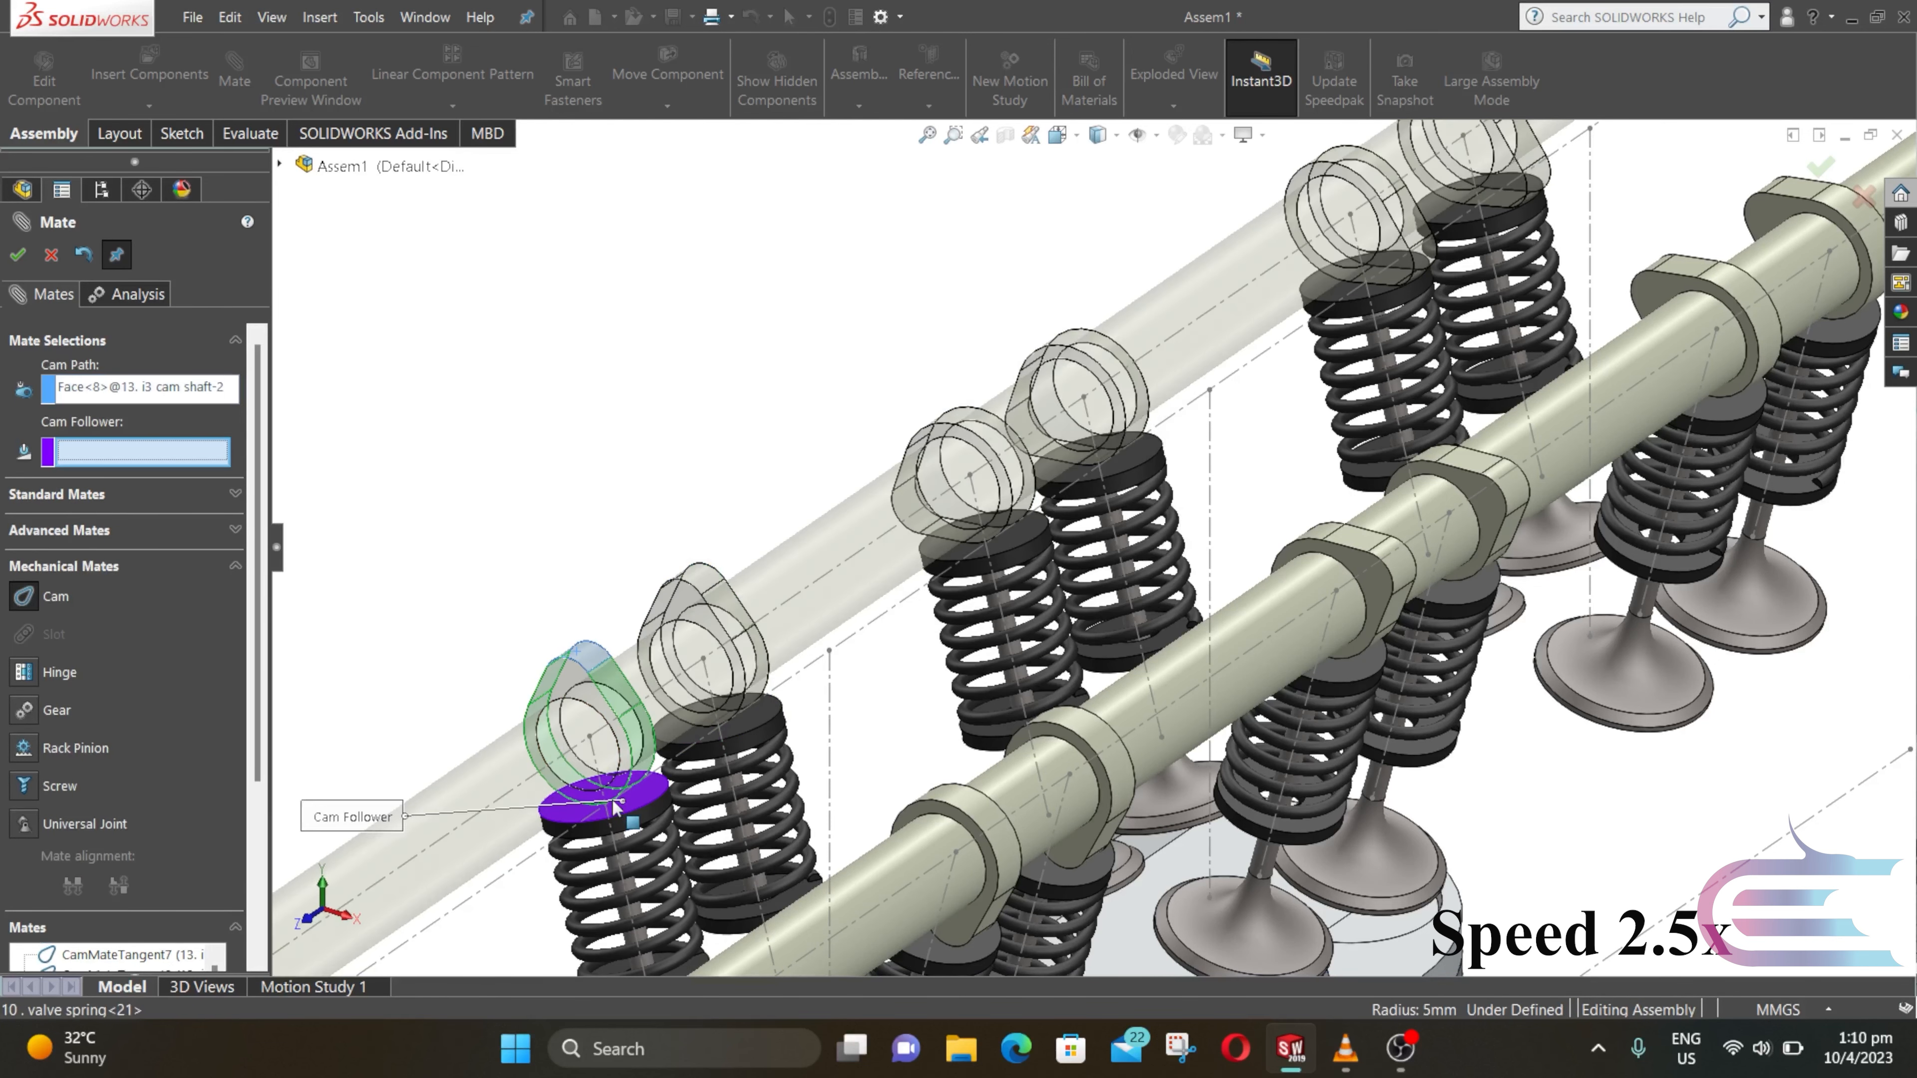
right_click(571, 567)
Step: Rotate the exhaust camshaft about its axis to test how its lobes drive the exhaust valves
scroll(668, 582, up, 5)
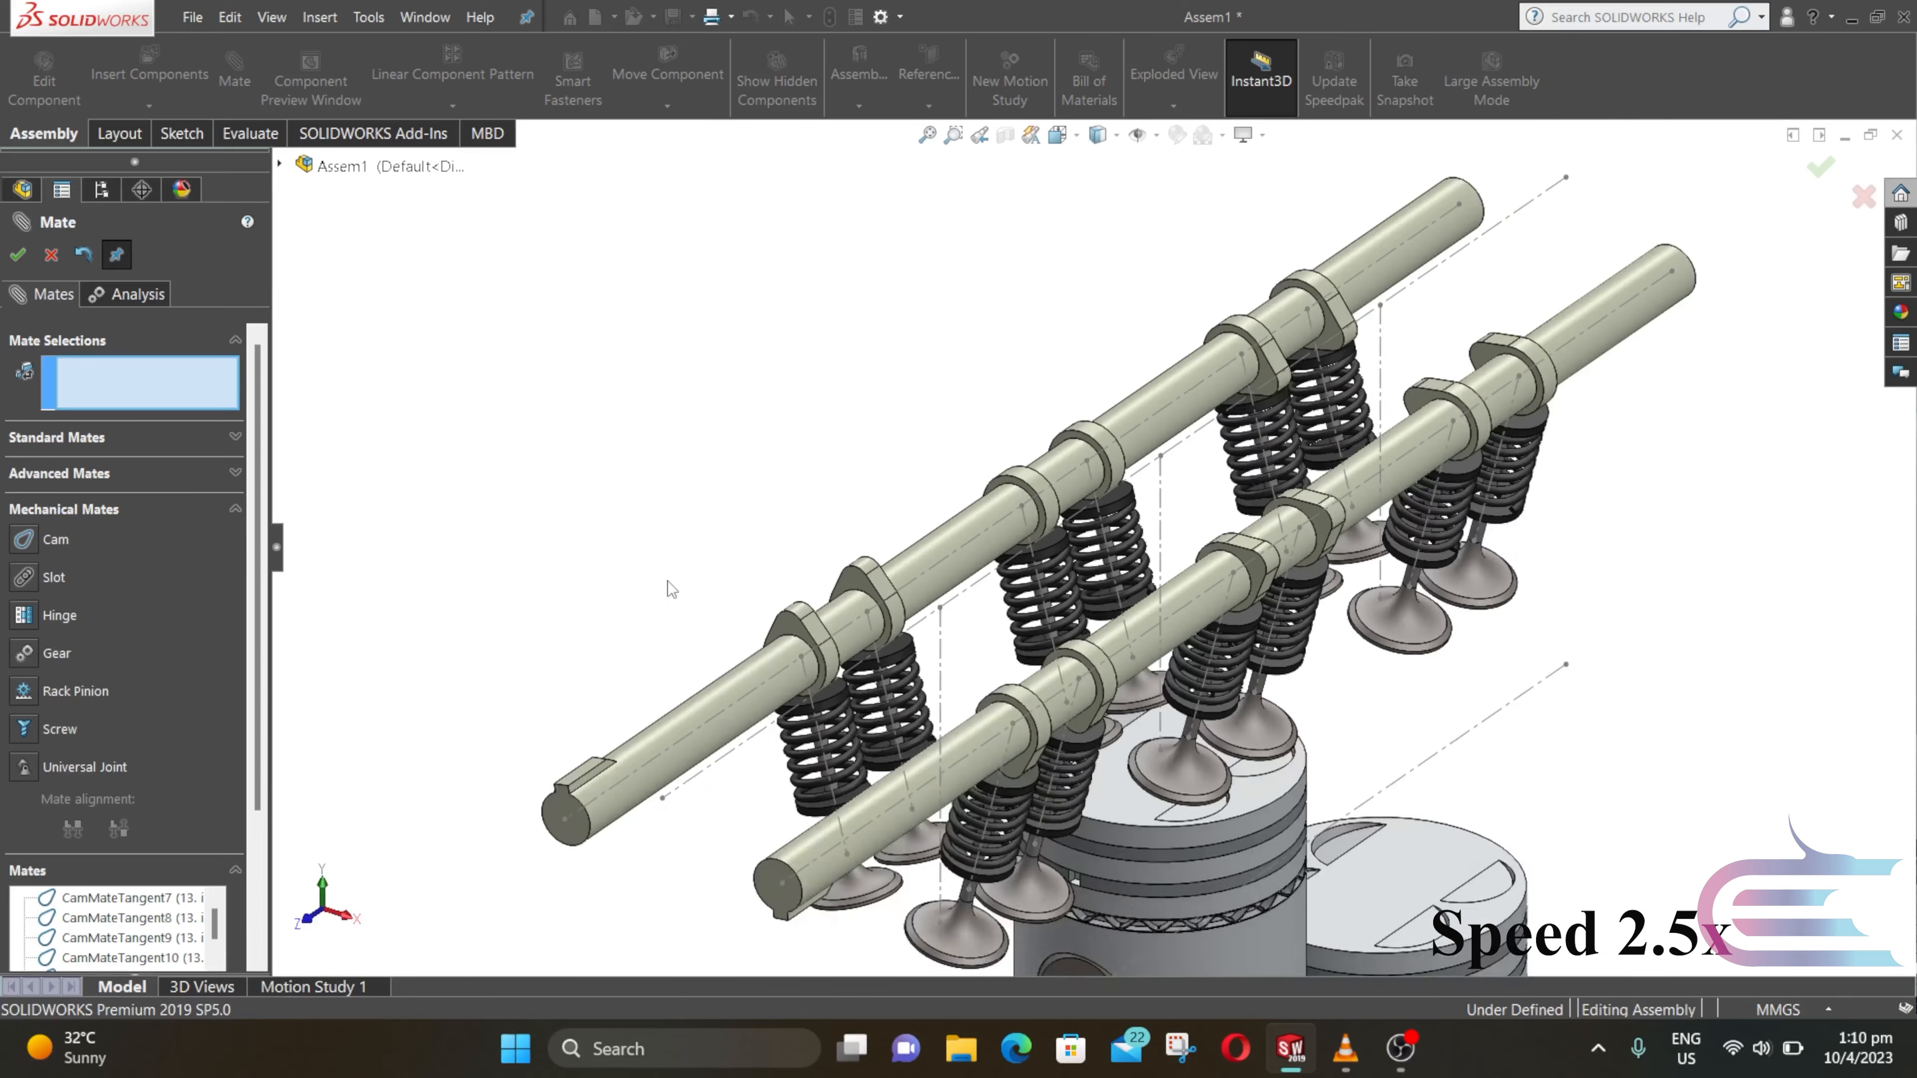
middle_drag(721, 644, 1208, 792)
scroll(1600, 912, up, 3)
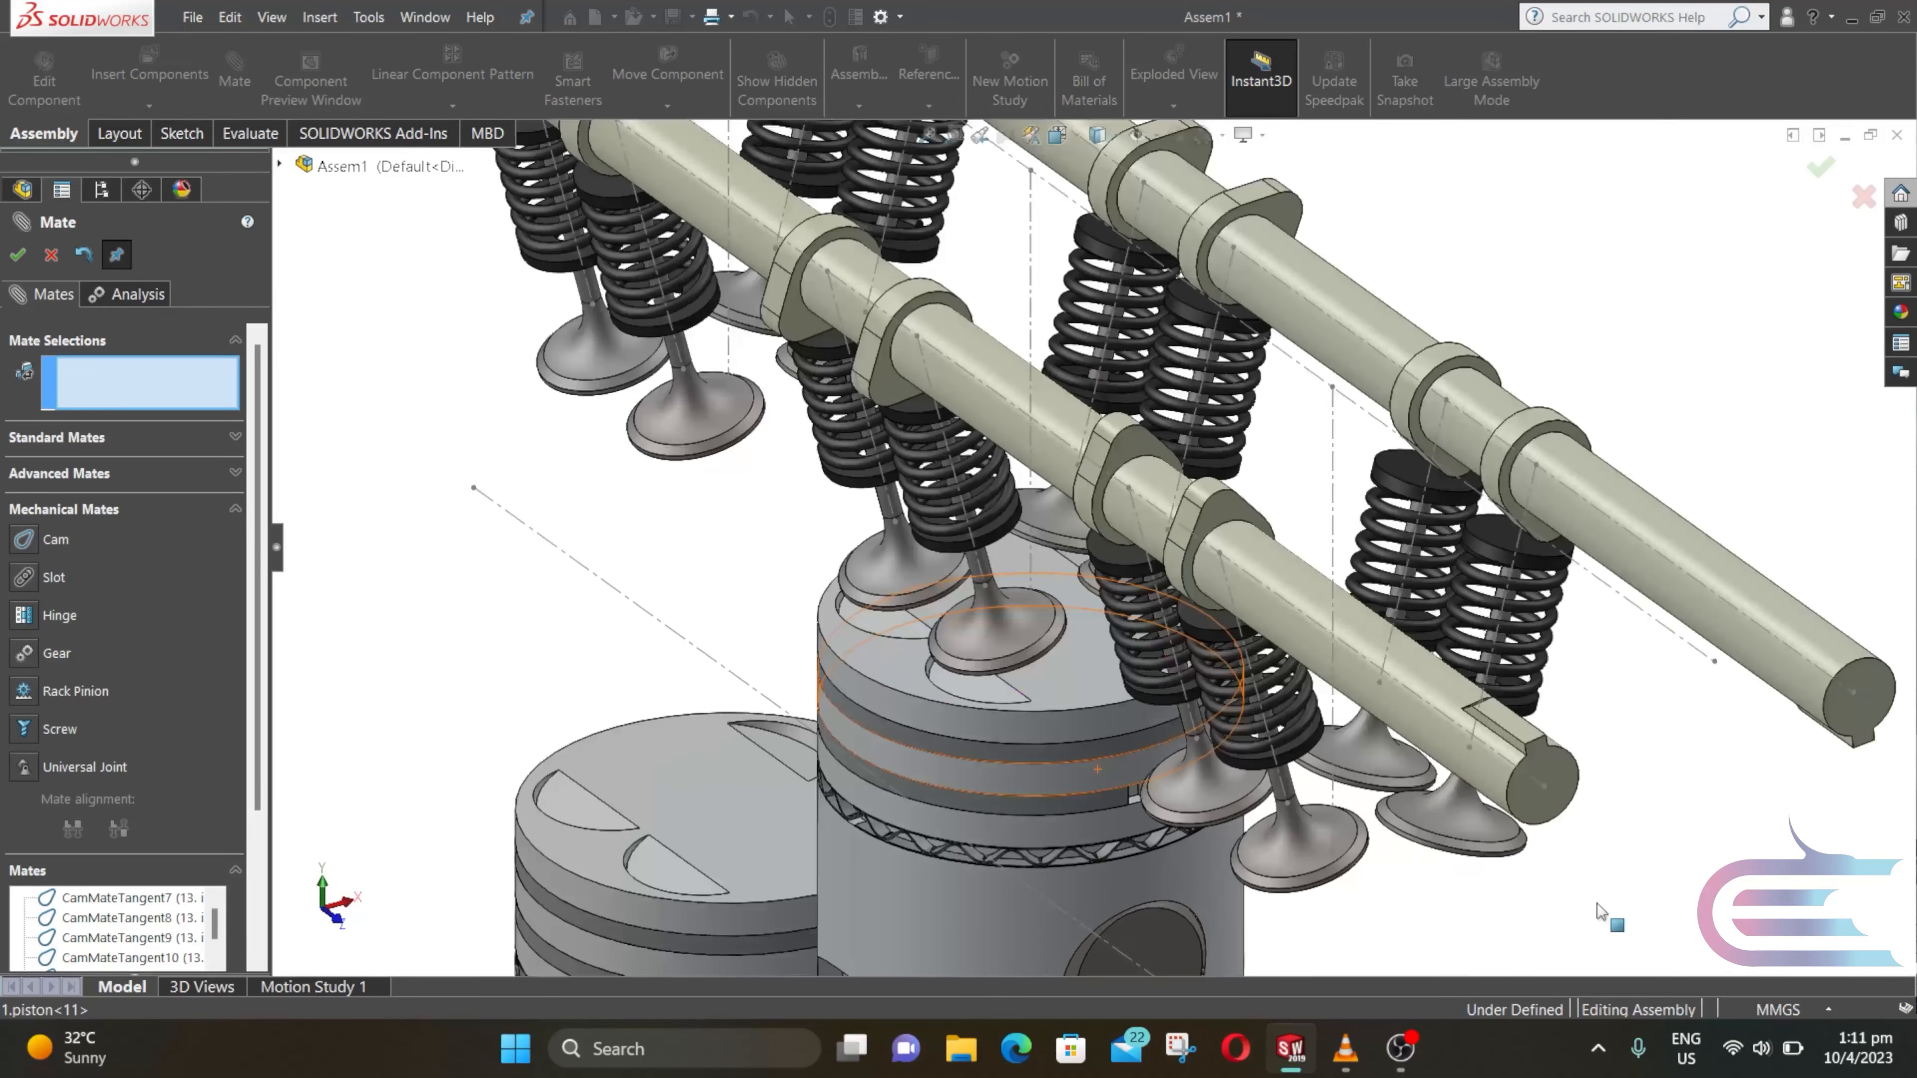
drag(1576, 729, 1554, 638)
scroll(1185, 423, up, 1)
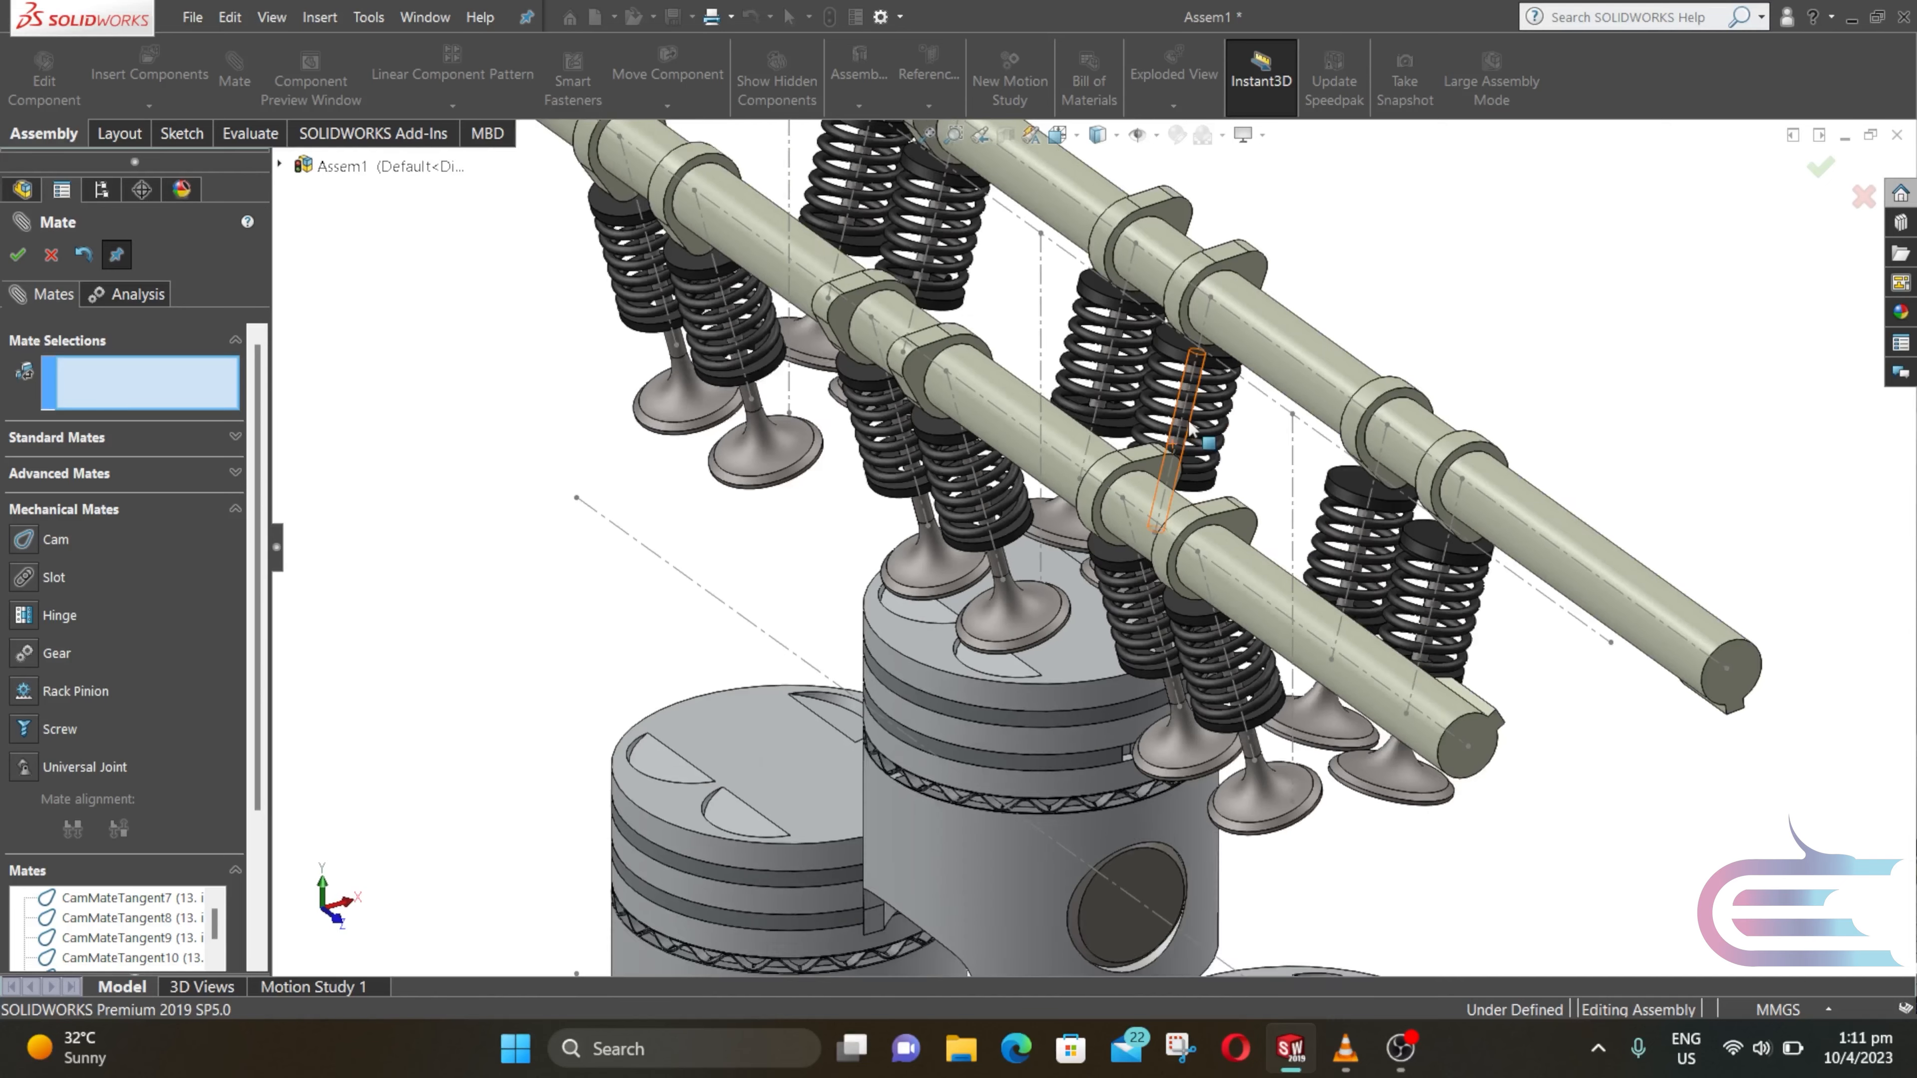
Step: Rotate the intake camshaft to test its valve motion, inspect the whole engine and finish mating
scroll(1116, 279, down, 1)
scroll(1123, 274, up, 1)
drag(1737, 774, 1689, 494)
scroll(1661, 604, up, 4)
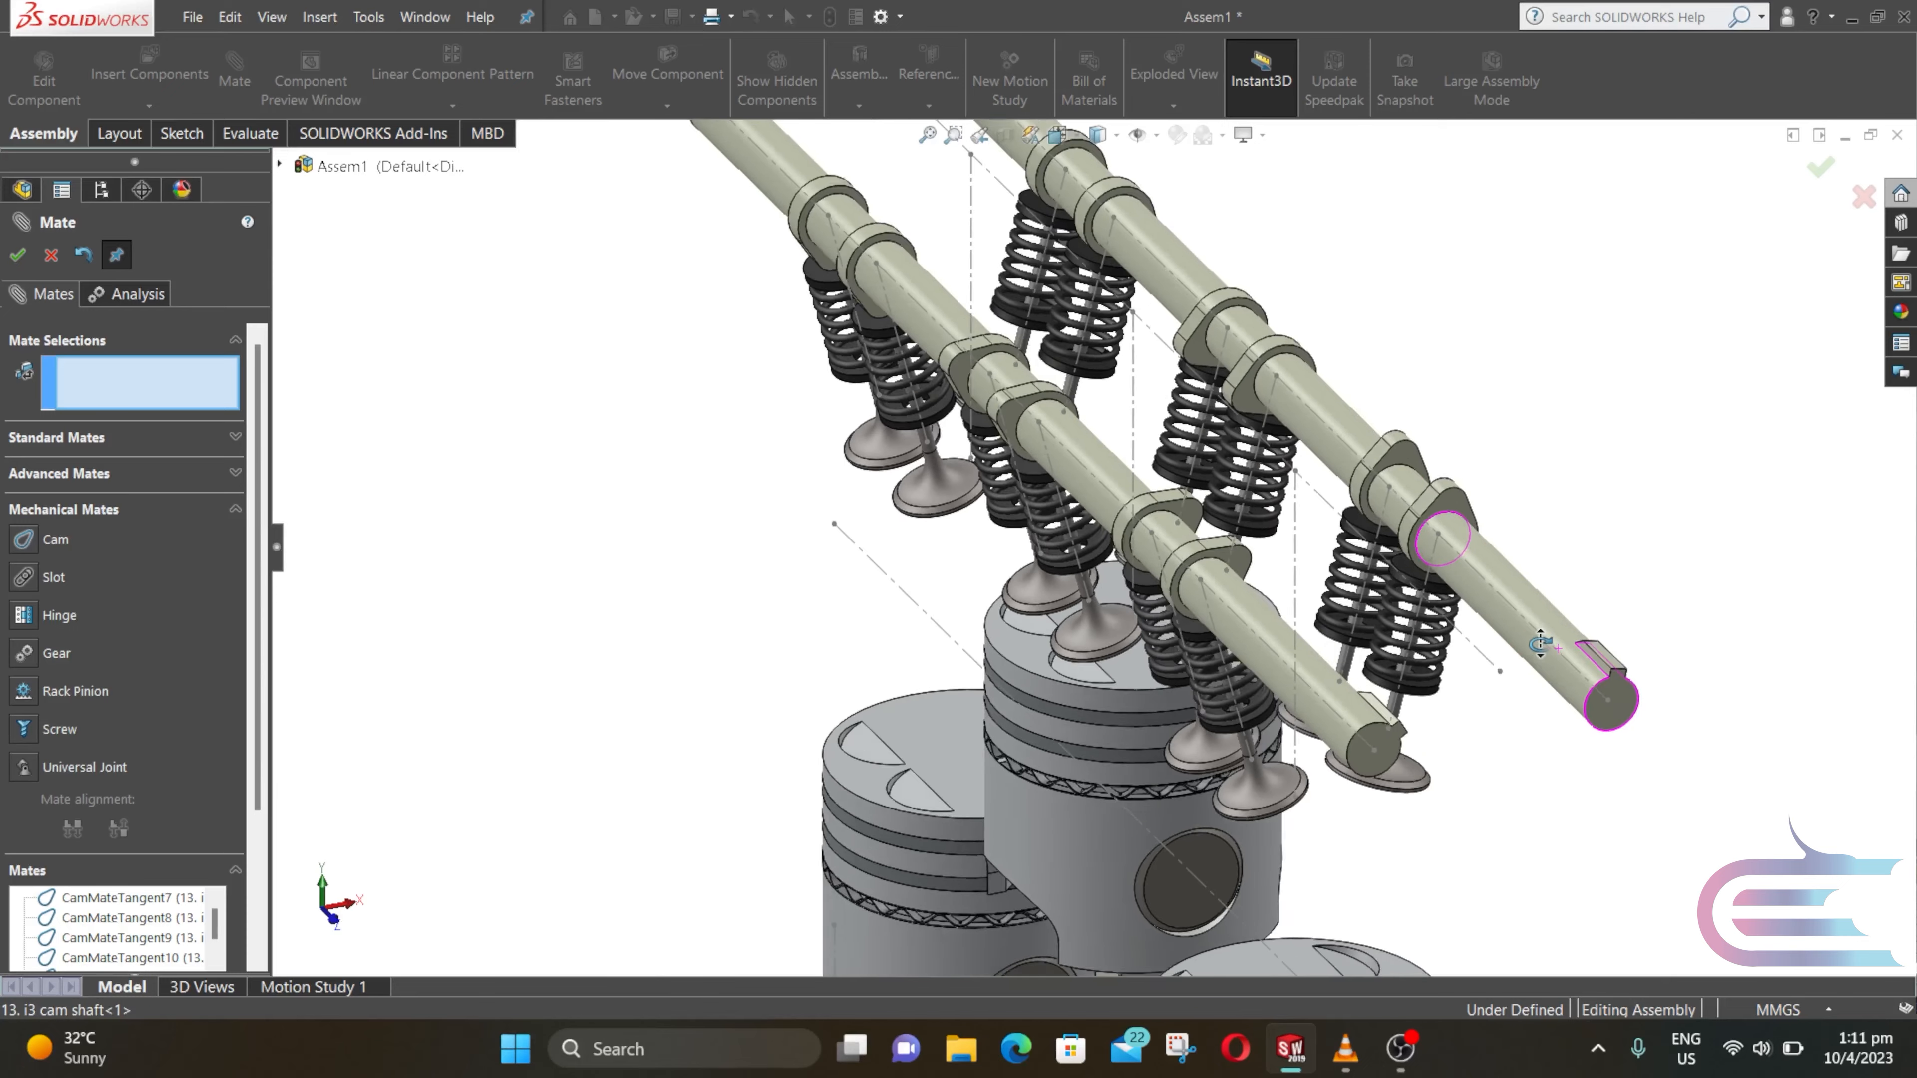
middle_drag(1483, 702, 1295, 736)
scroll(1418, 858, up, 3)
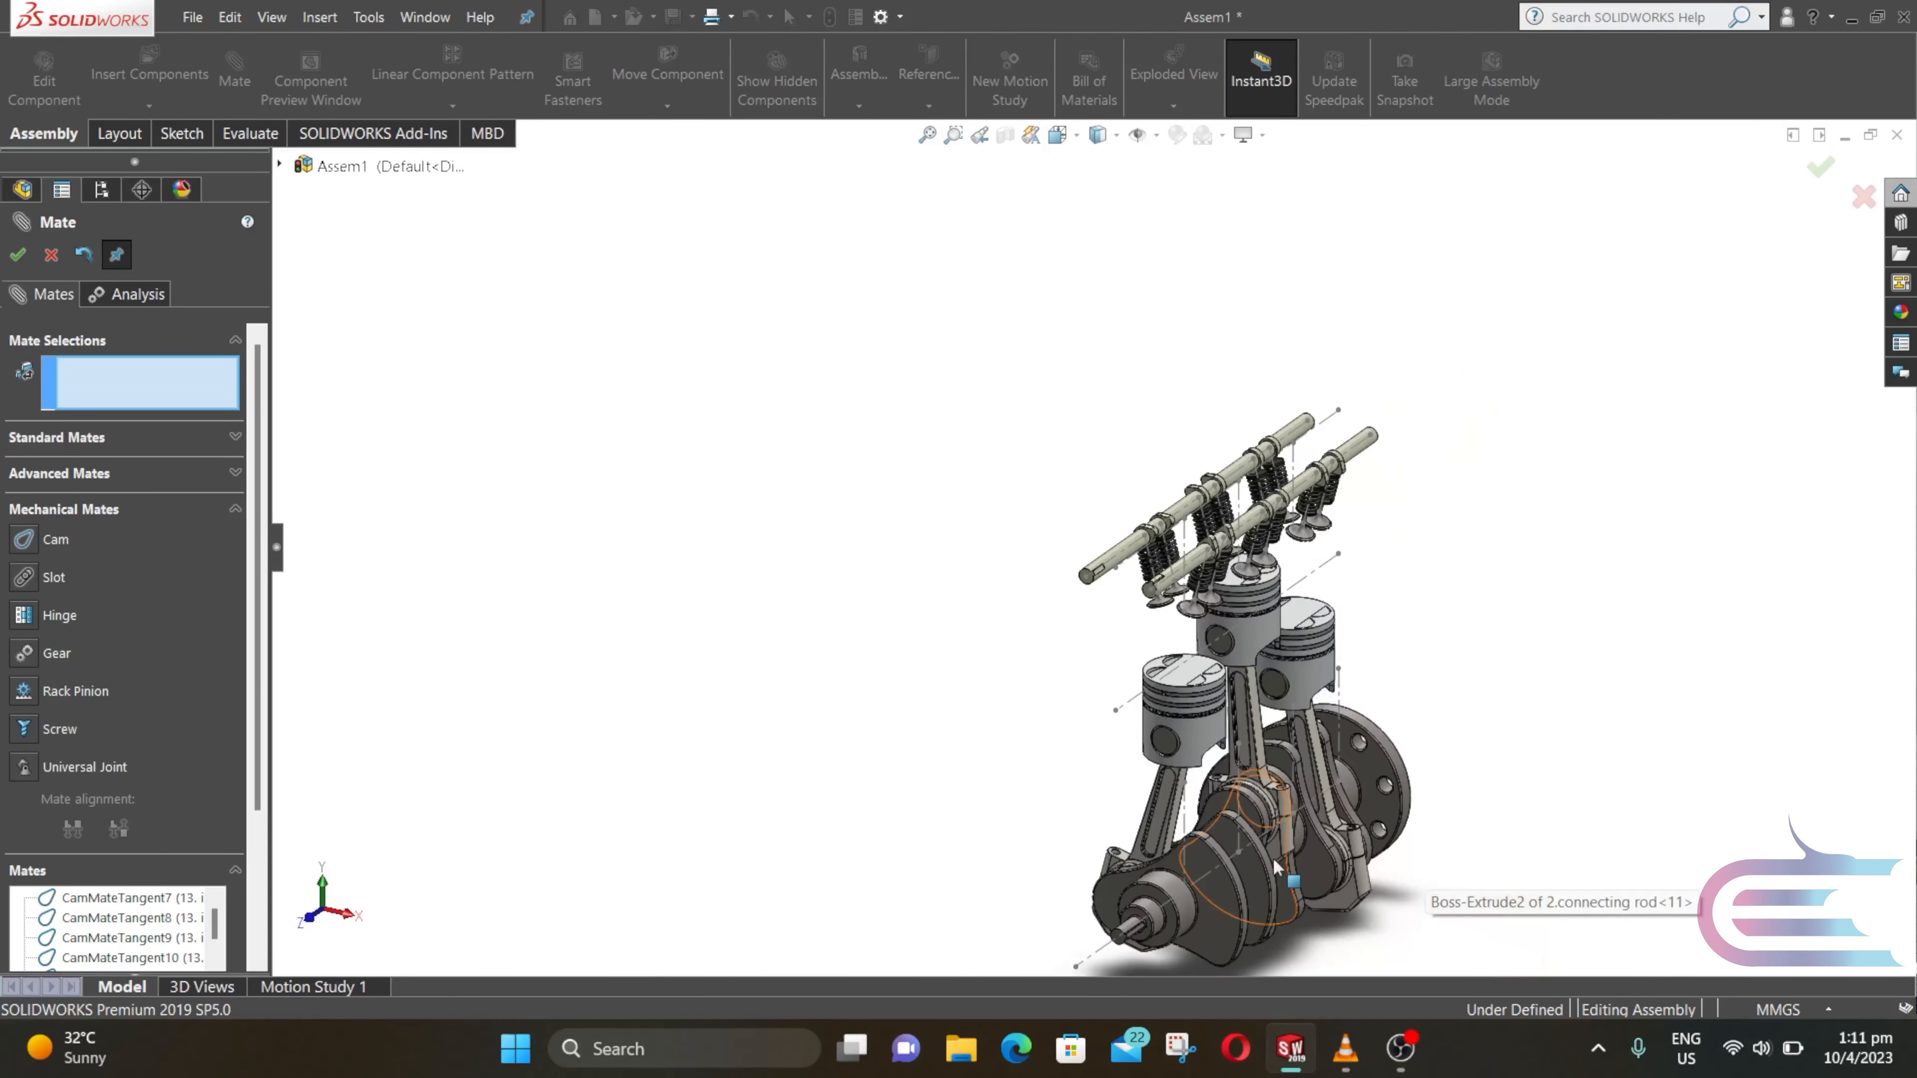
scroll(1358, 859, down, 3)
click(56, 250)
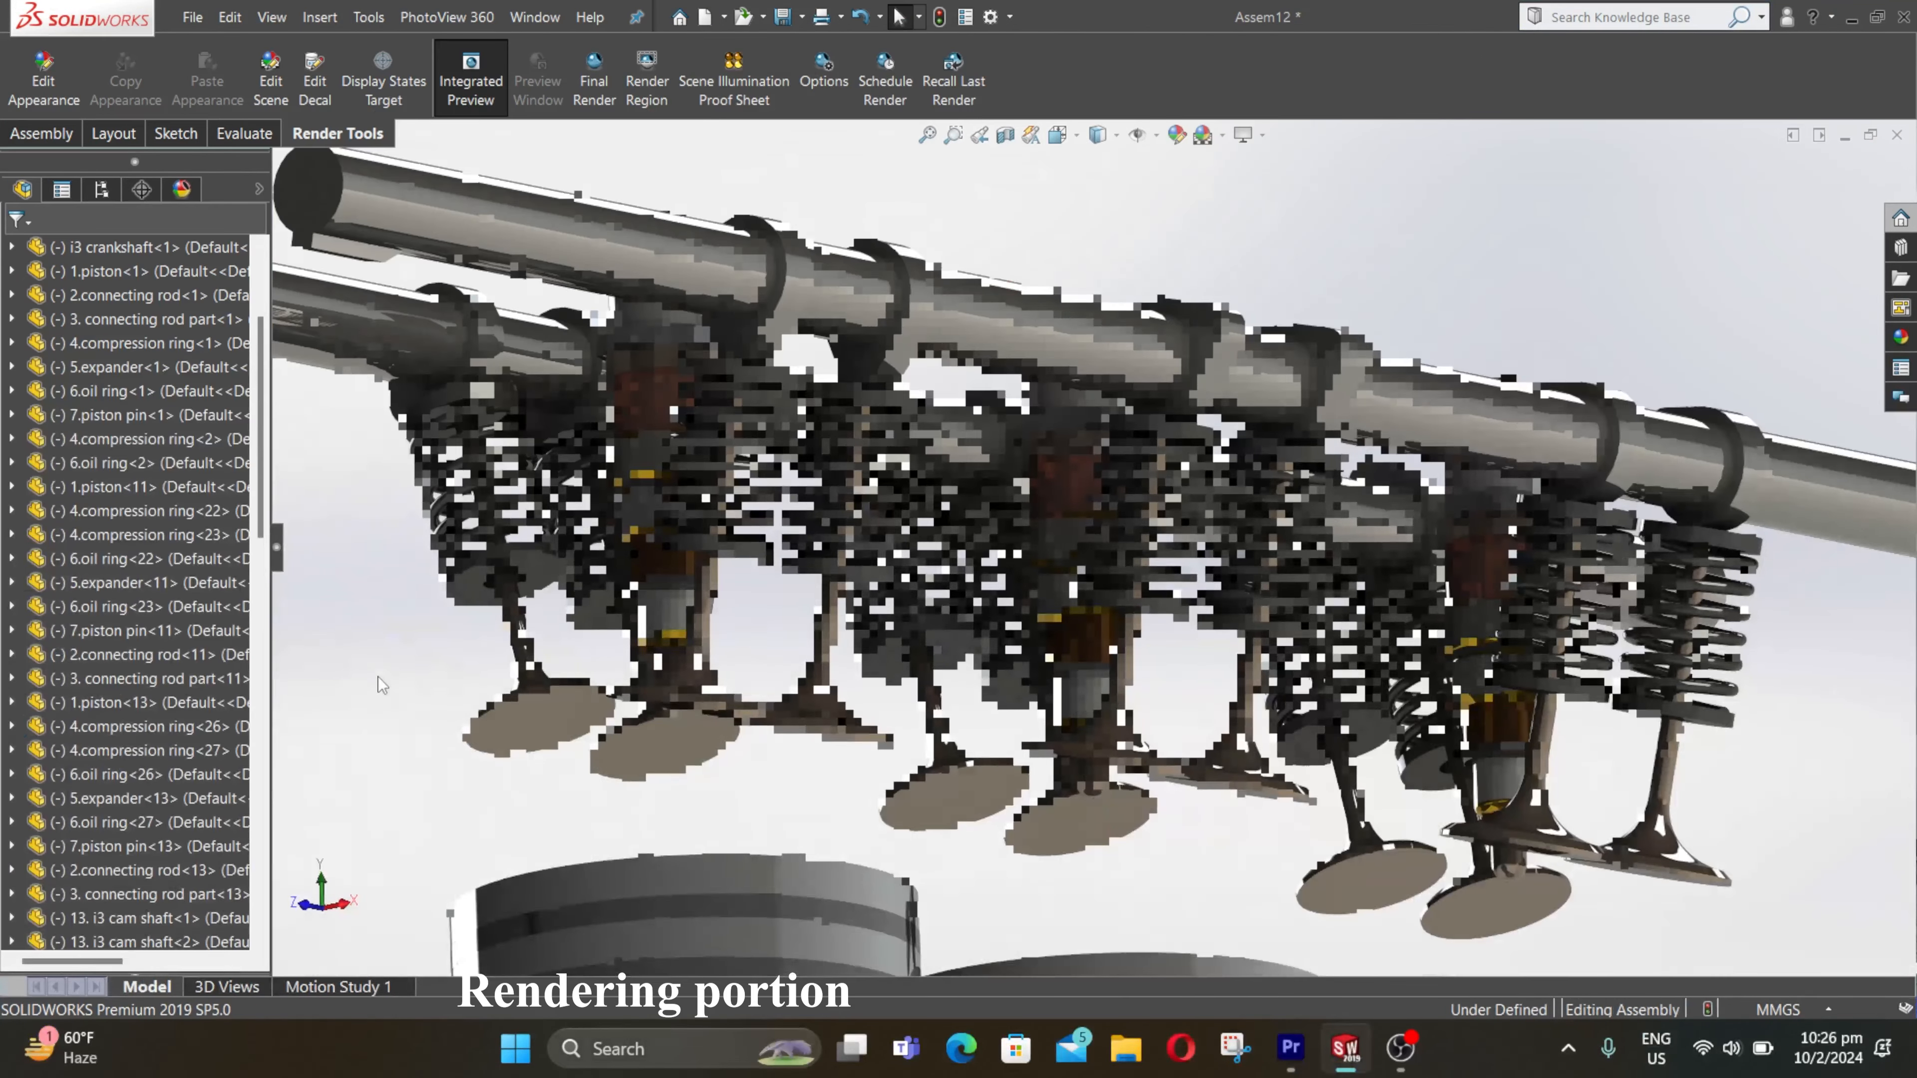